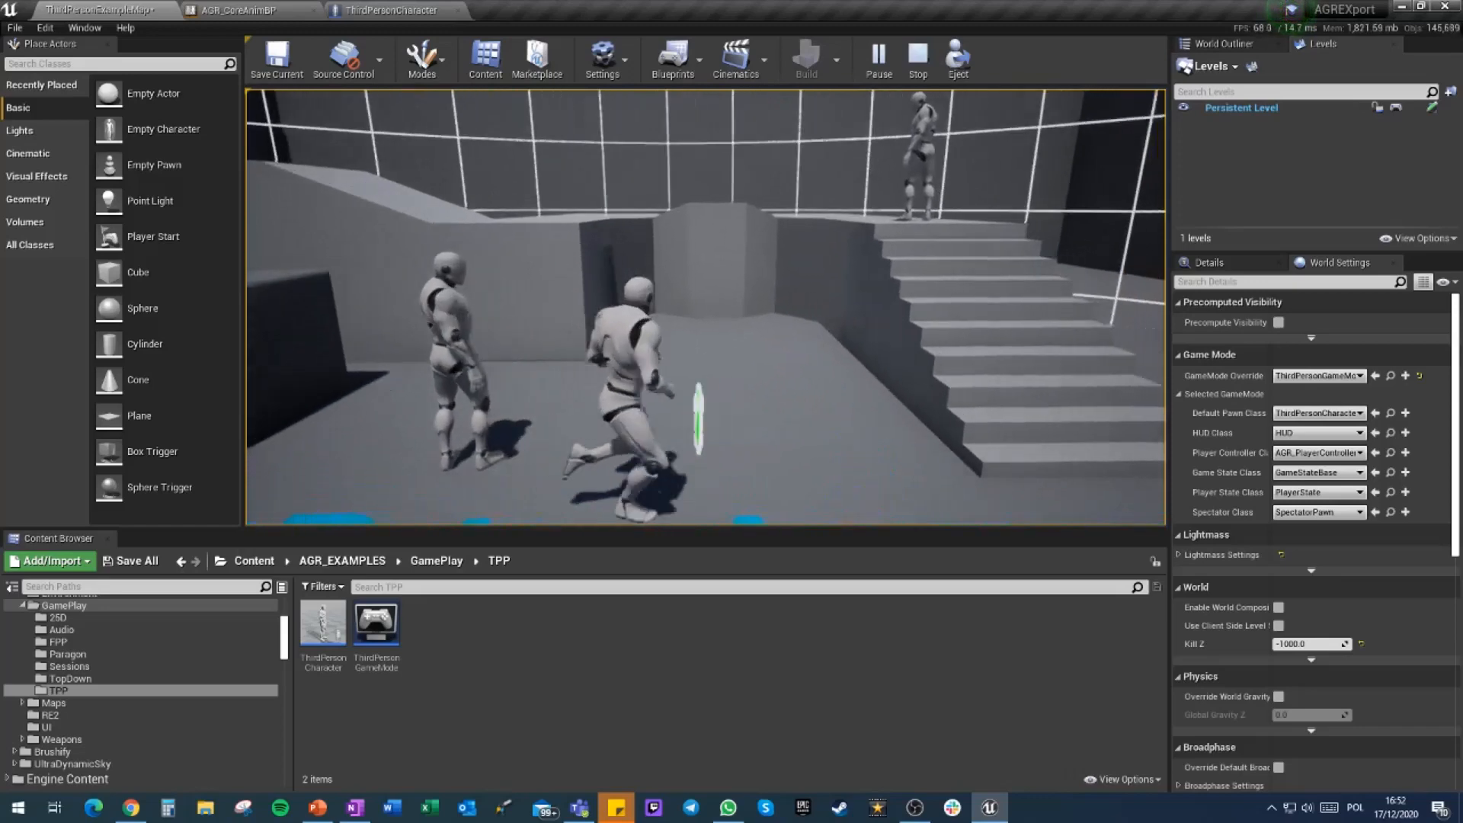
Run the character around the target characters in the play session to test auto-aim targeting, and end the session
{"action": "key", "text": "w"}
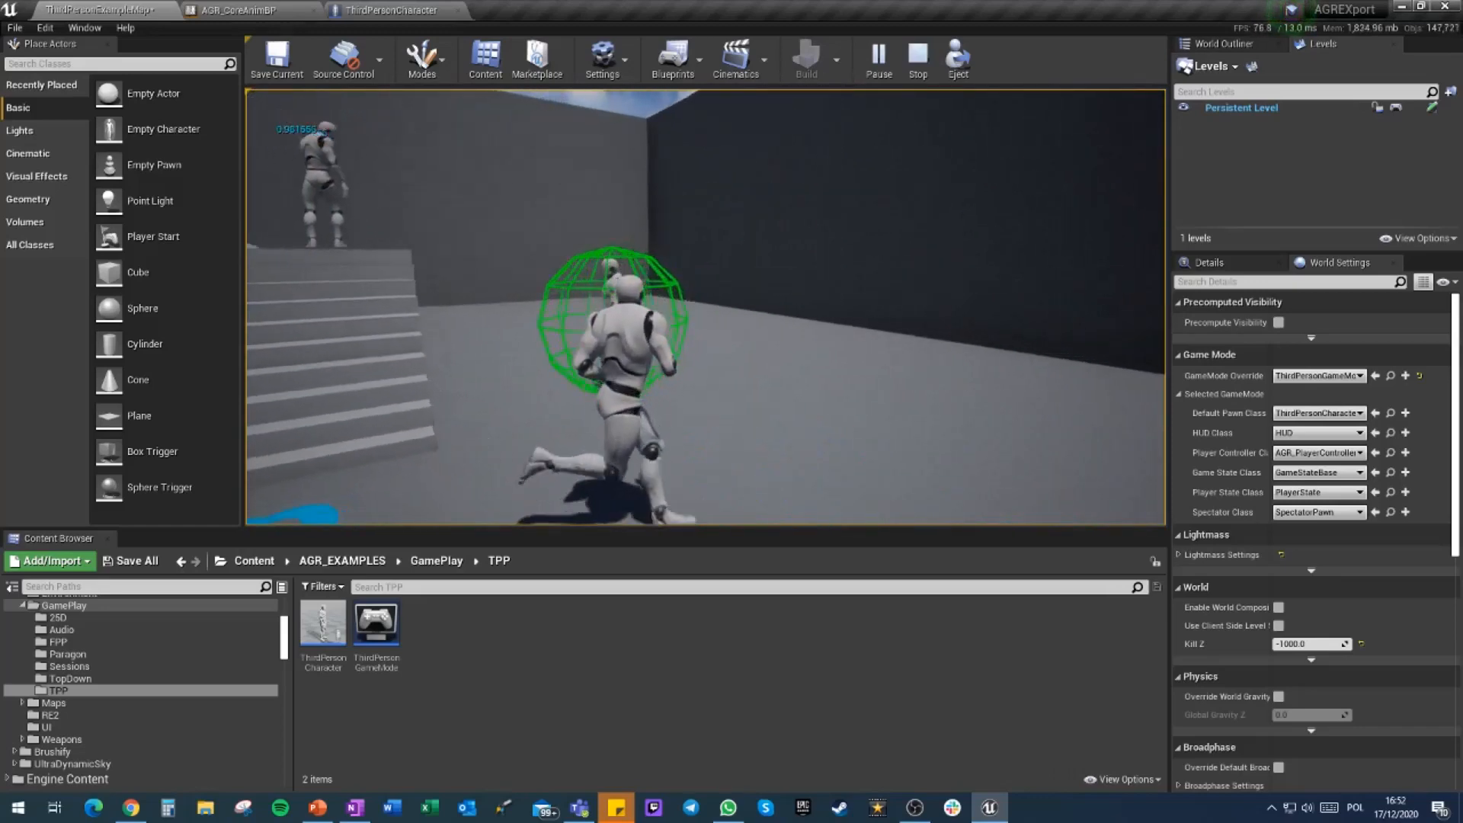
{"action": "key", "text": "w"}
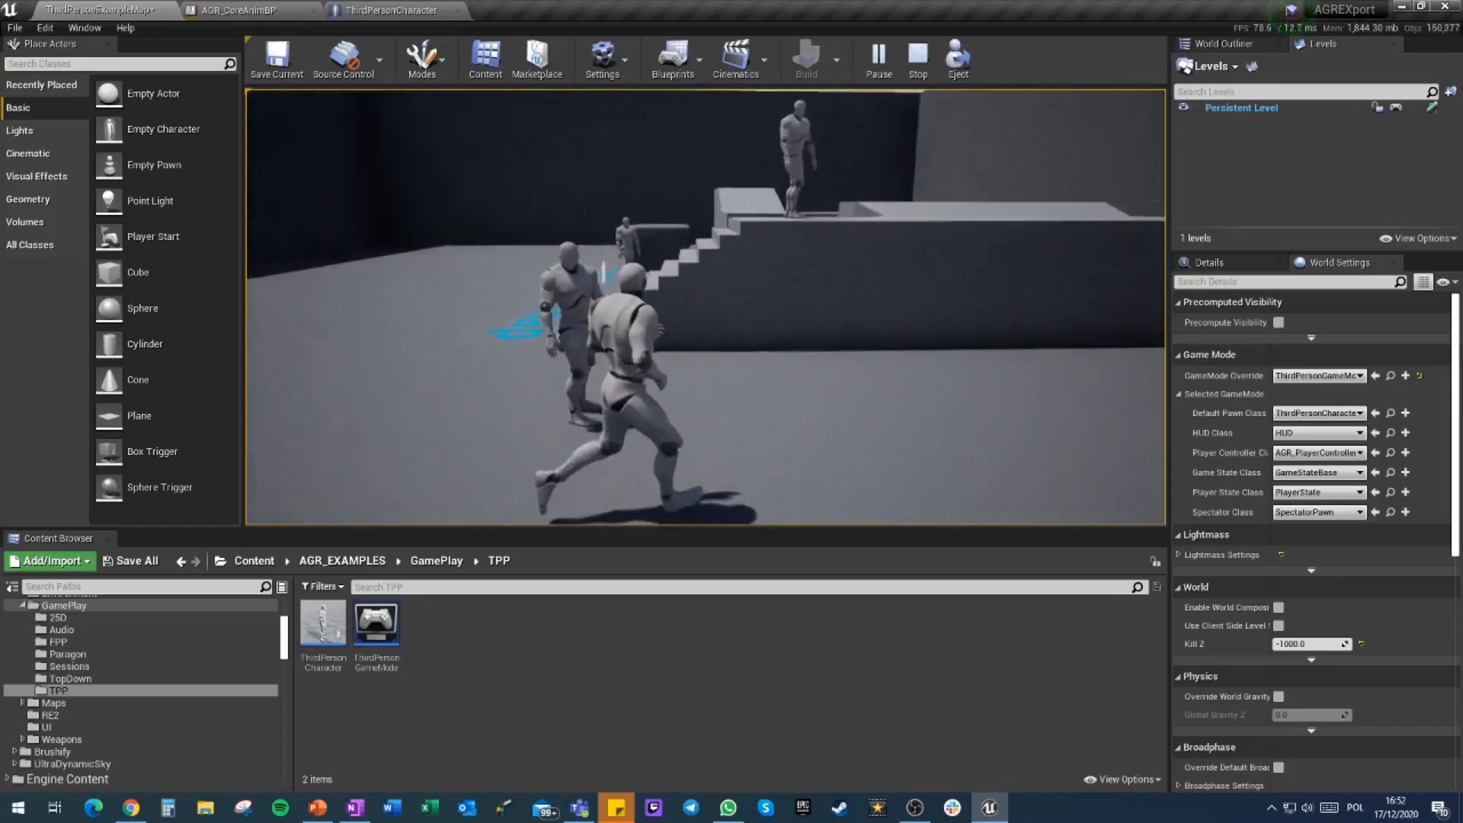
{"action": "key", "text": "w"}
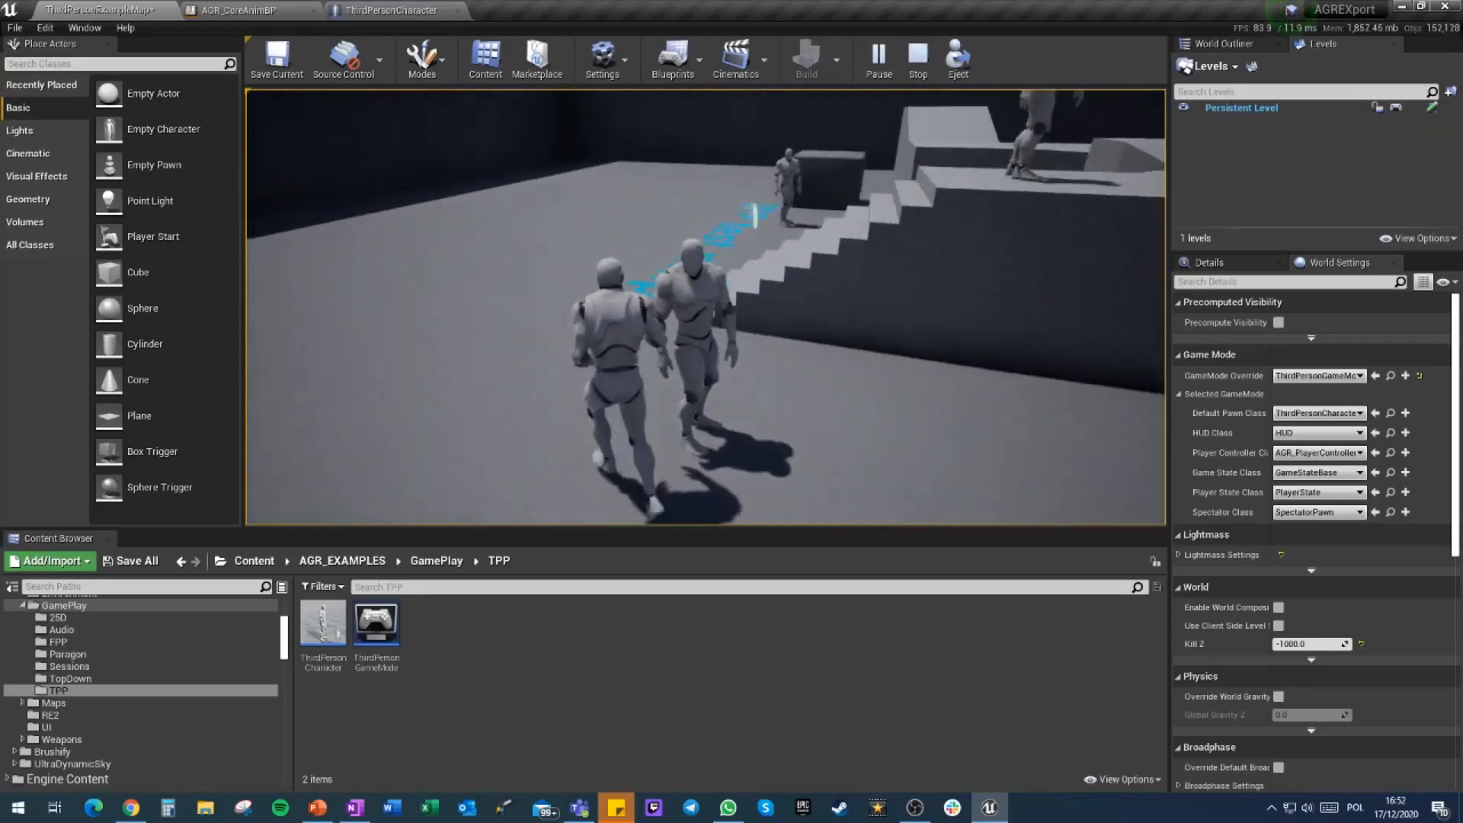
{"action": "key", "text": "s"}
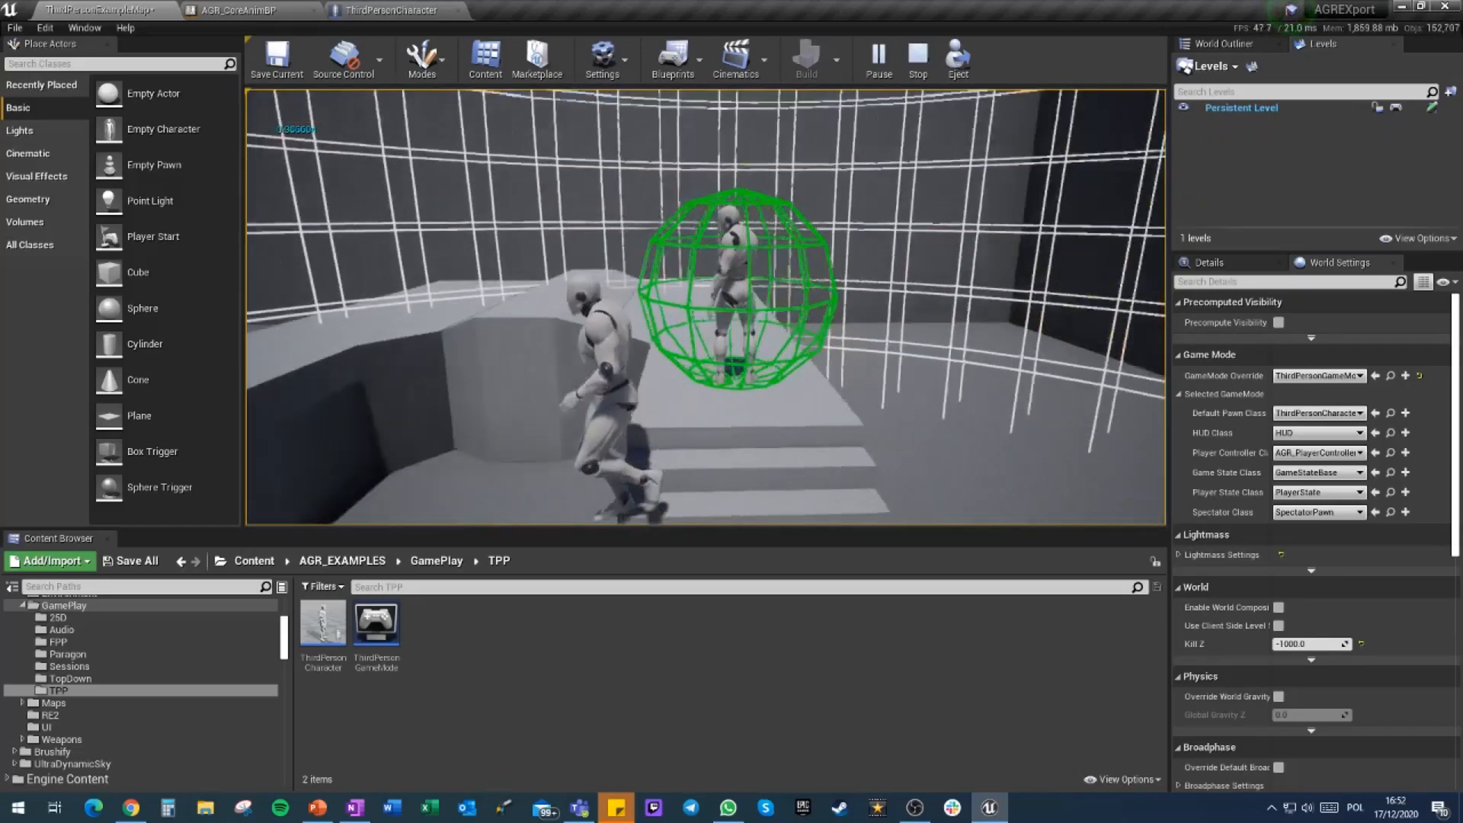
{"action": "key", "text": "Escape"}
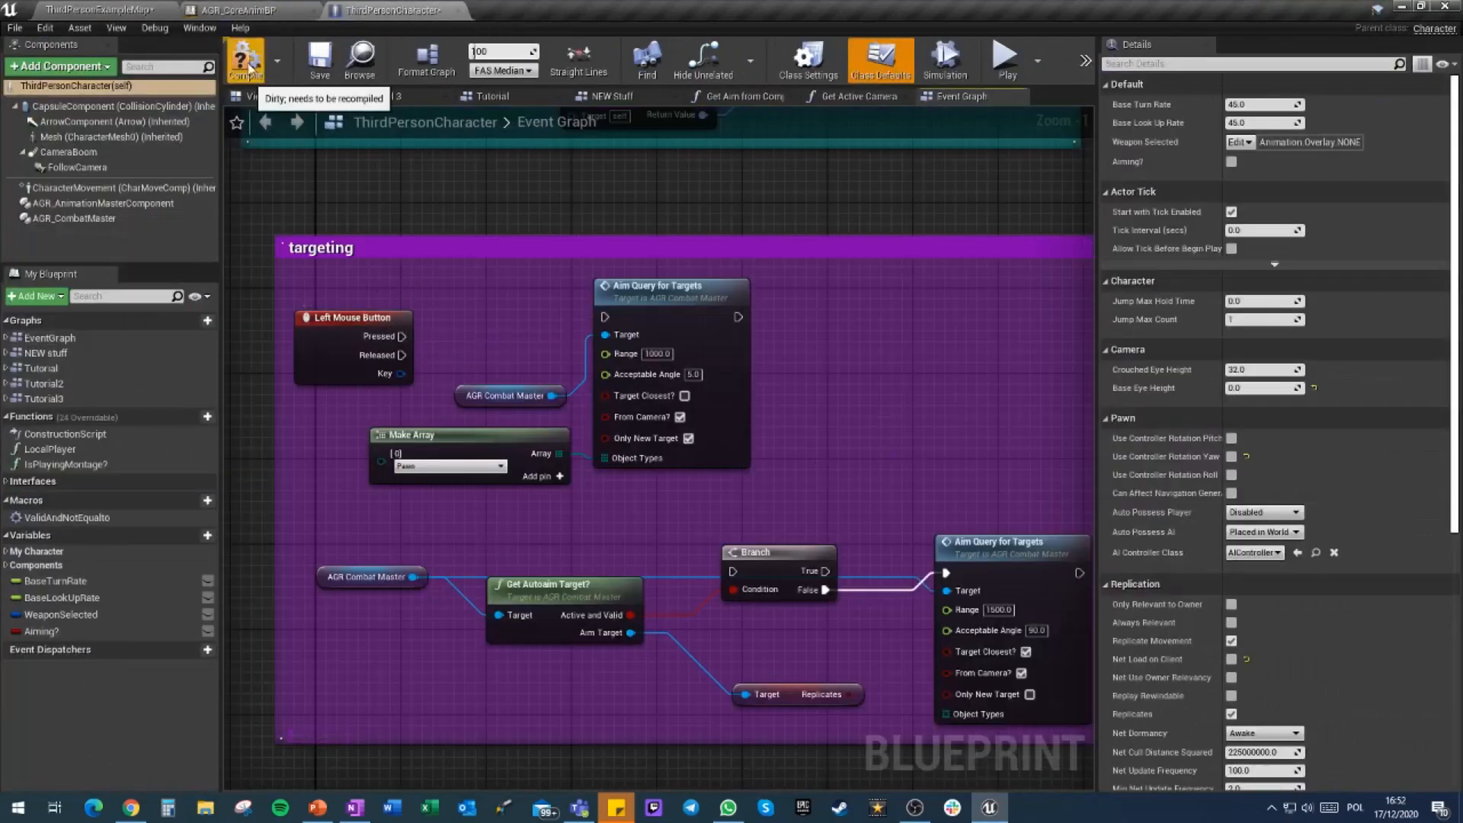
Save the ThirdPersonCharacter blueprint
{"action": "left_click", "coordinate": [322, 61]}
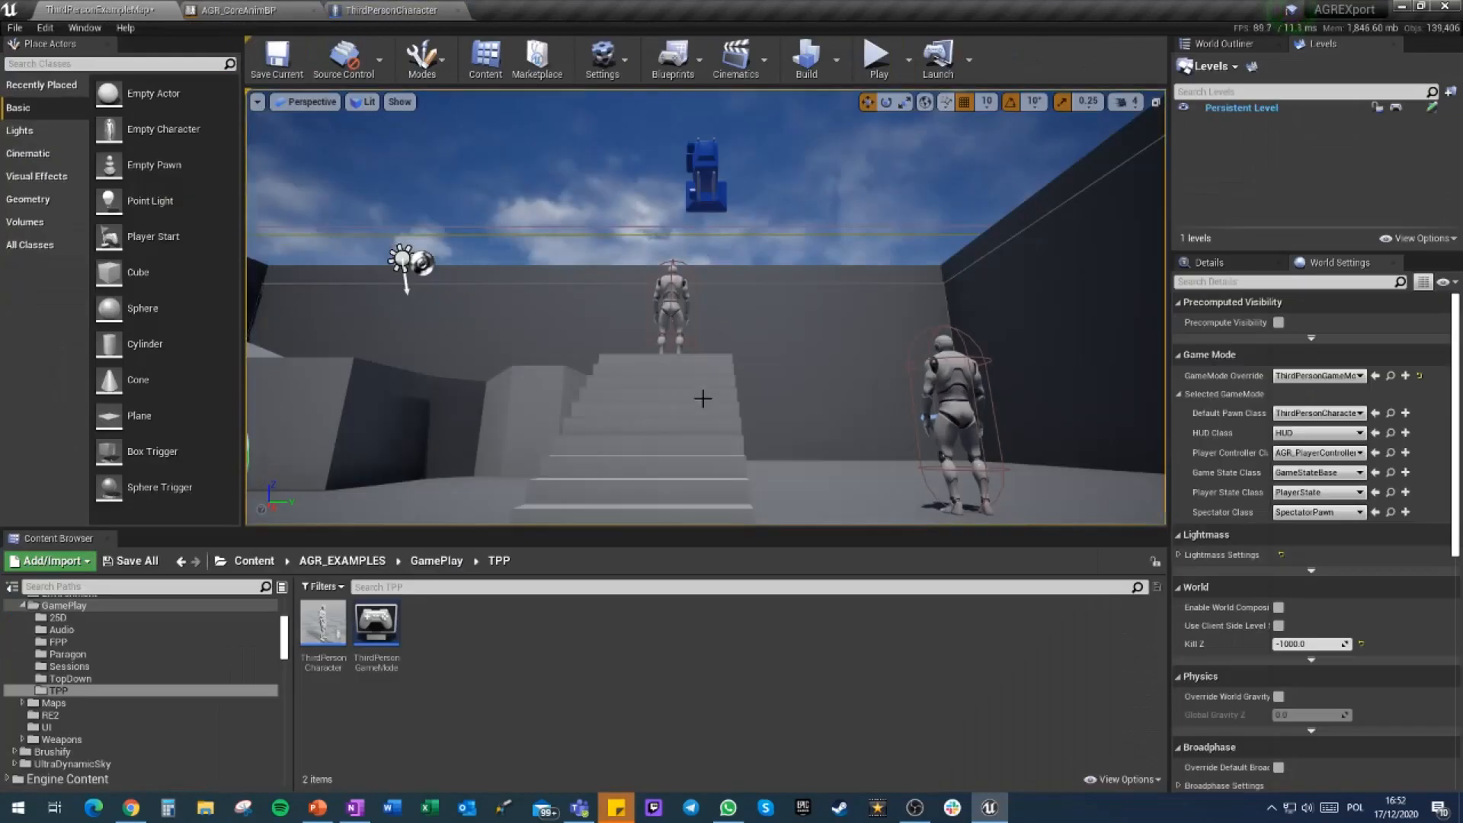
Delete the three ThirdPersonCharacter actors placed on the floor and on top of the stairs in the level
{"action": "mouse_move", "coordinate": [768, 334]}
{"action": "right_mouse_down"}
{"action": "mouse_move", "coordinate": [768, 396]}
{"action": "mouse_move", "coordinate": [731, 336]}
{"action": "mouse_move", "coordinate": [768, 333]}
{"action": "right_mouse_up"}
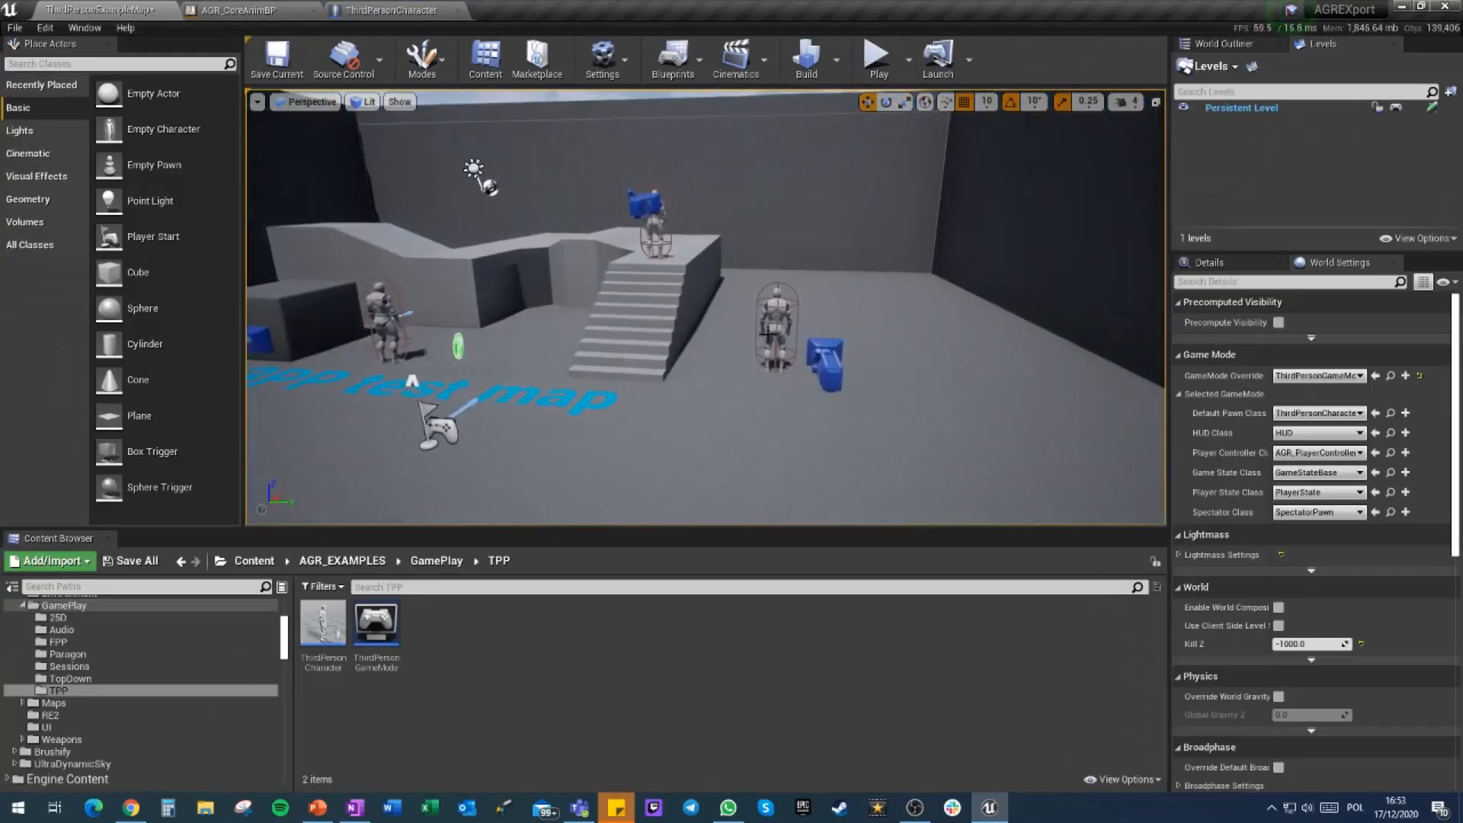
{"action": "left_click", "coordinate": [696, 285]}
{"action": "left_click", "coordinate": [776, 324]}
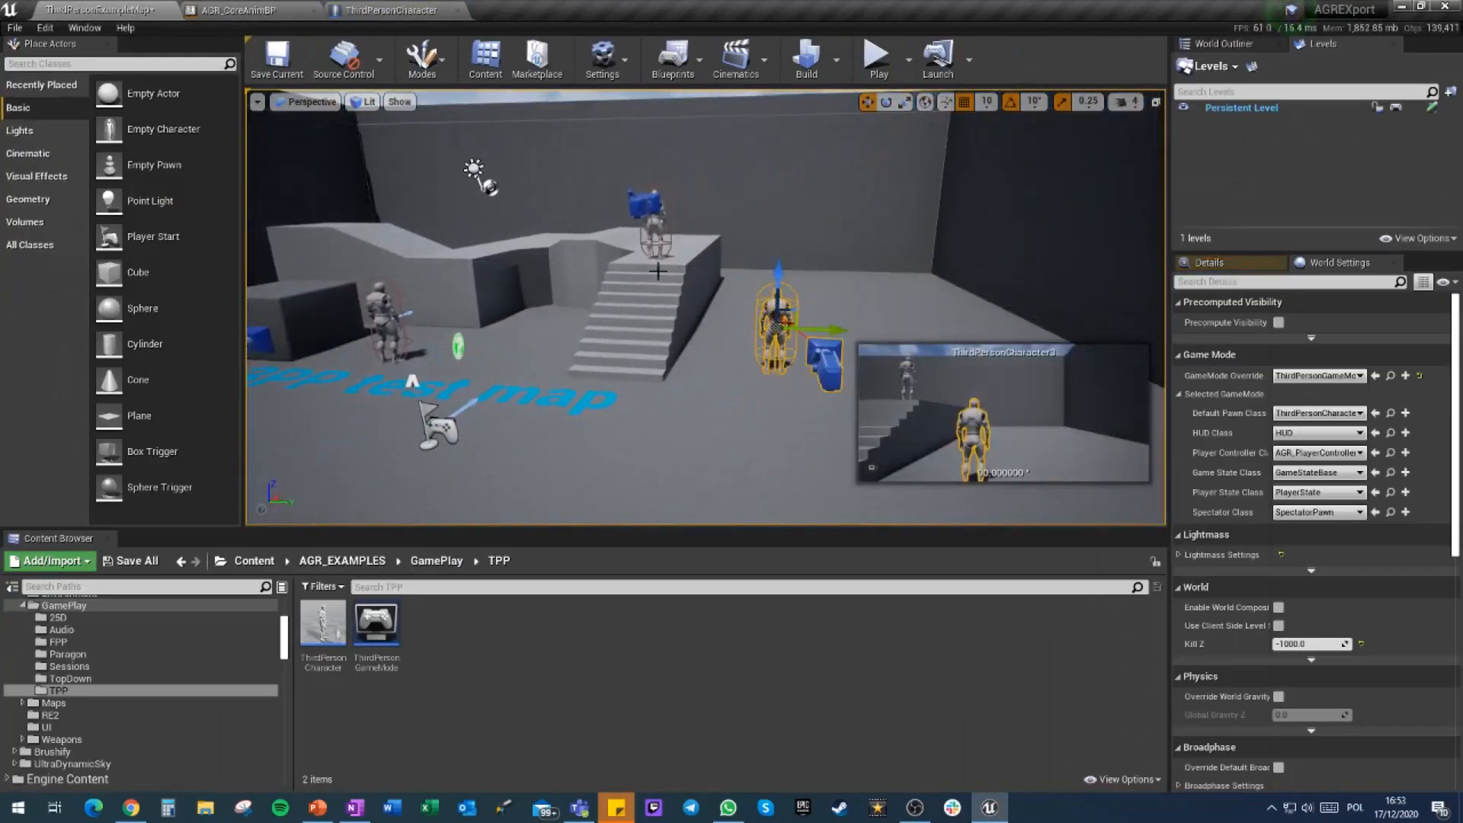
{"action": "key", "text": "Delete"}
{"action": "left_click", "coordinate": [655, 224]}
{"action": "key", "text": "Delete"}
{"action": "left_click", "coordinate": [380, 320]}
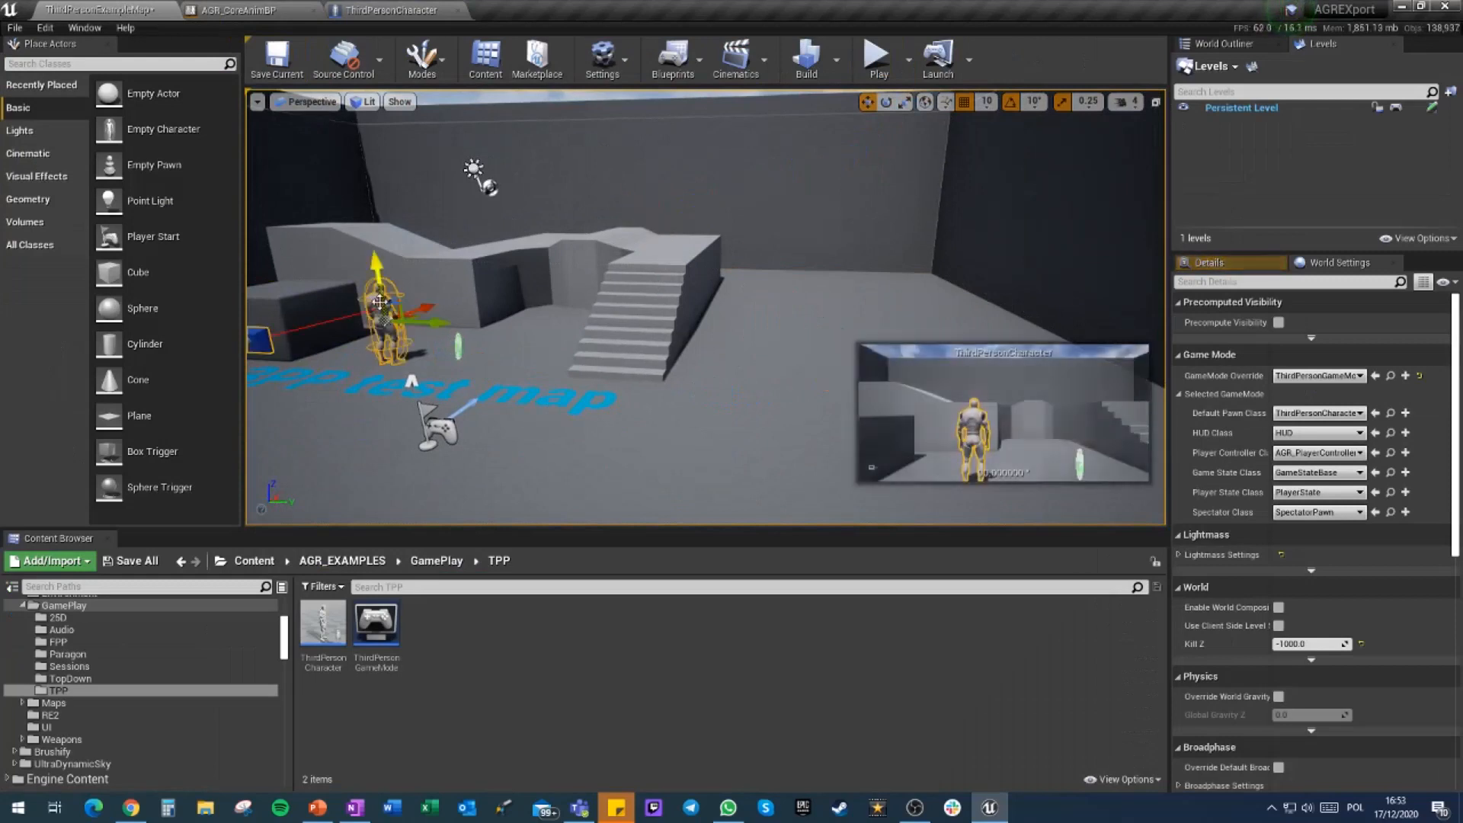
{"action": "key", "text": "Delete"}
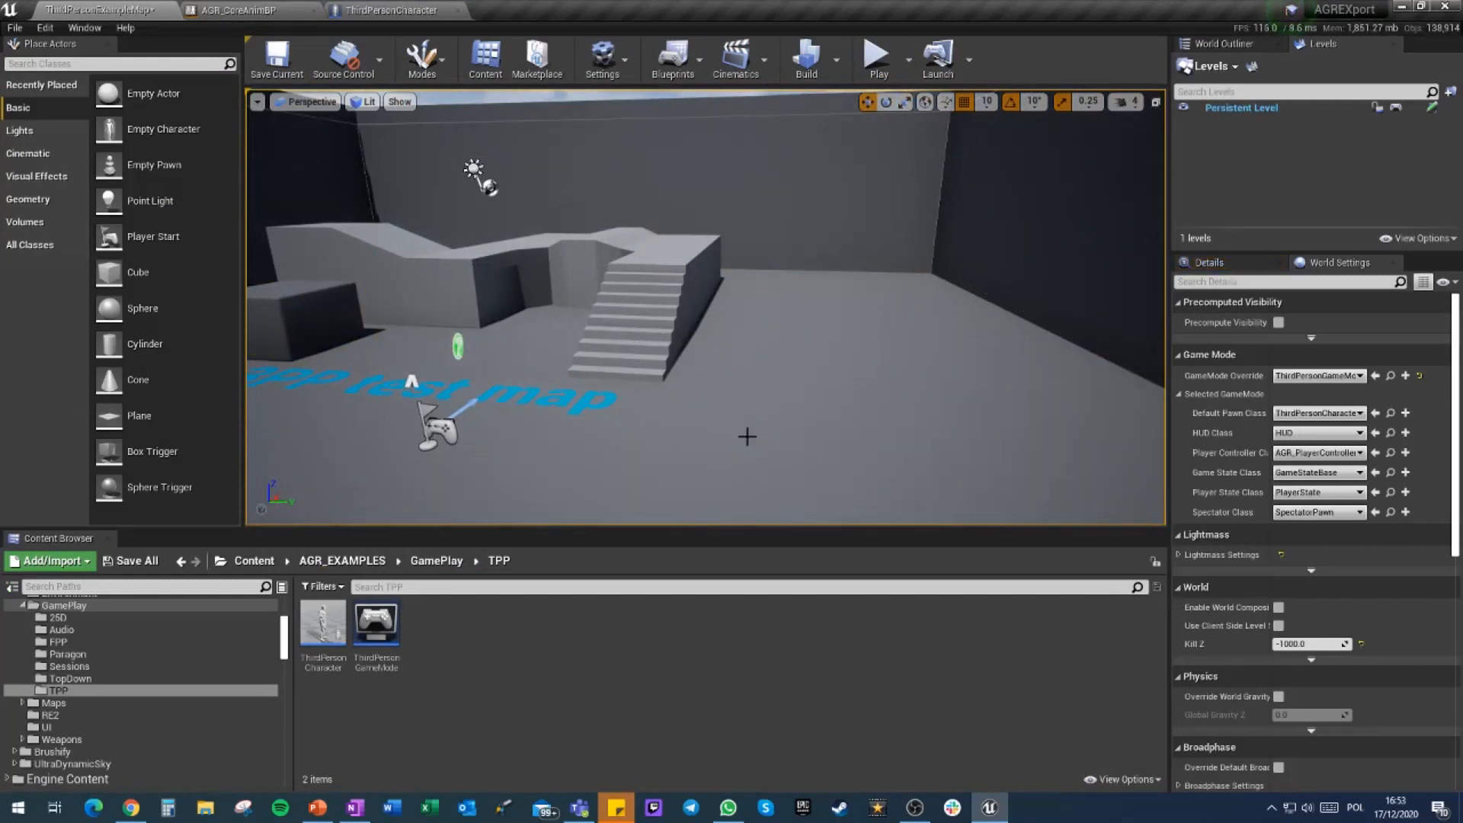
Play the level and run the character up and down the stairs to check the foot placement
{"action": "left_click", "coordinate": [876, 60]}
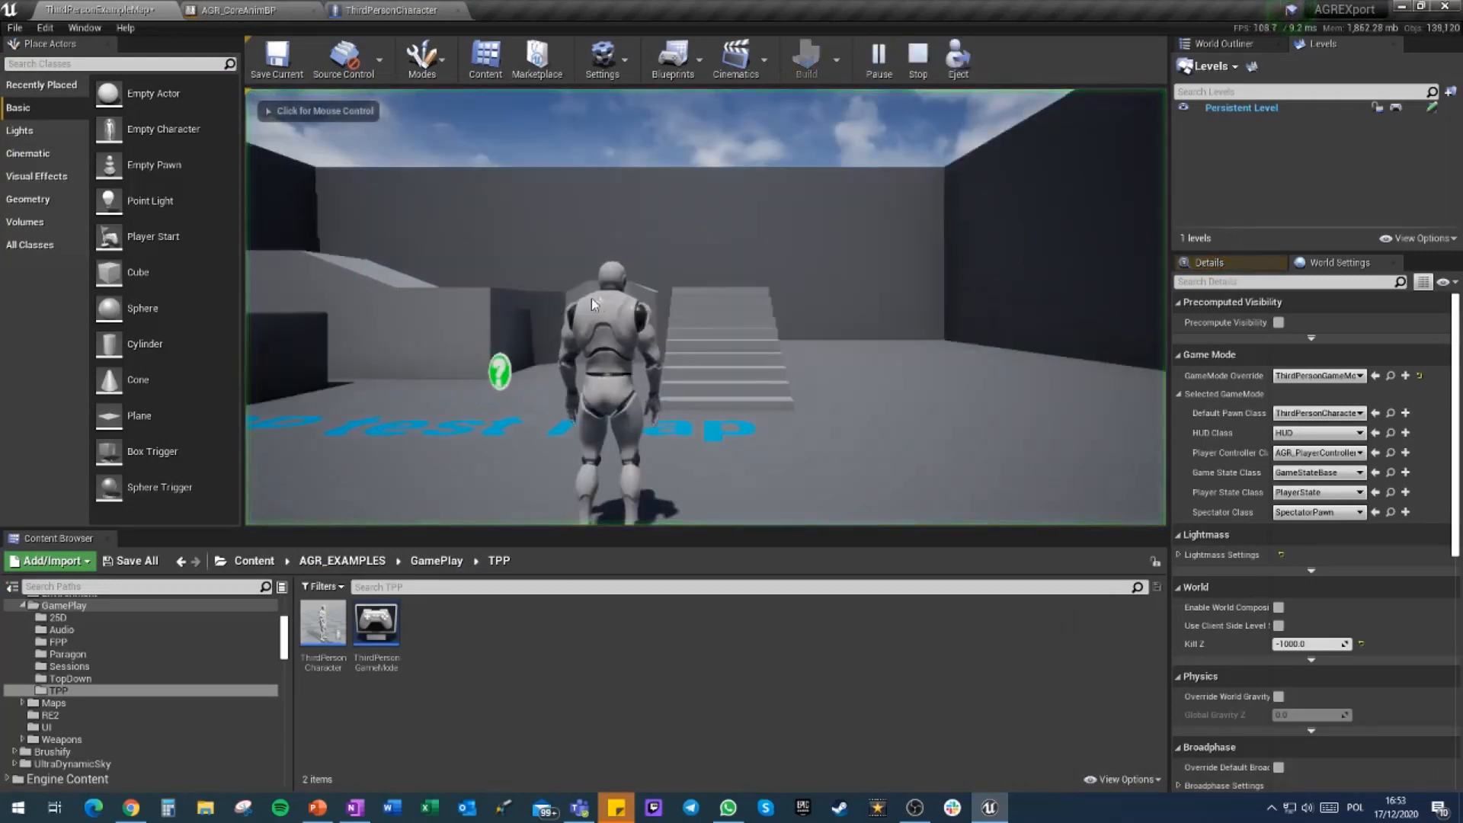
{"action": "key", "text": "w"}
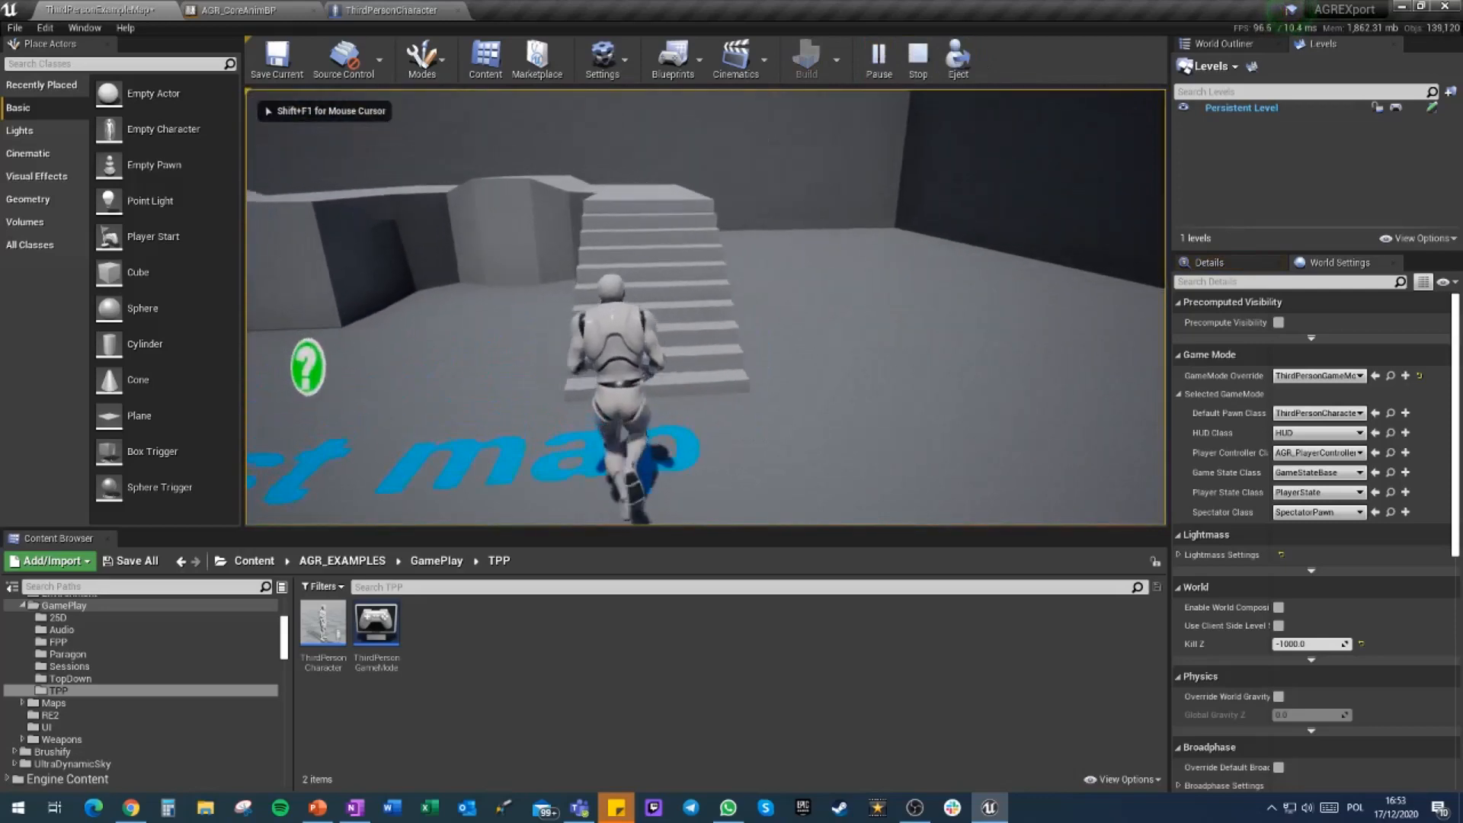
{"action": "key", "text": "w"}
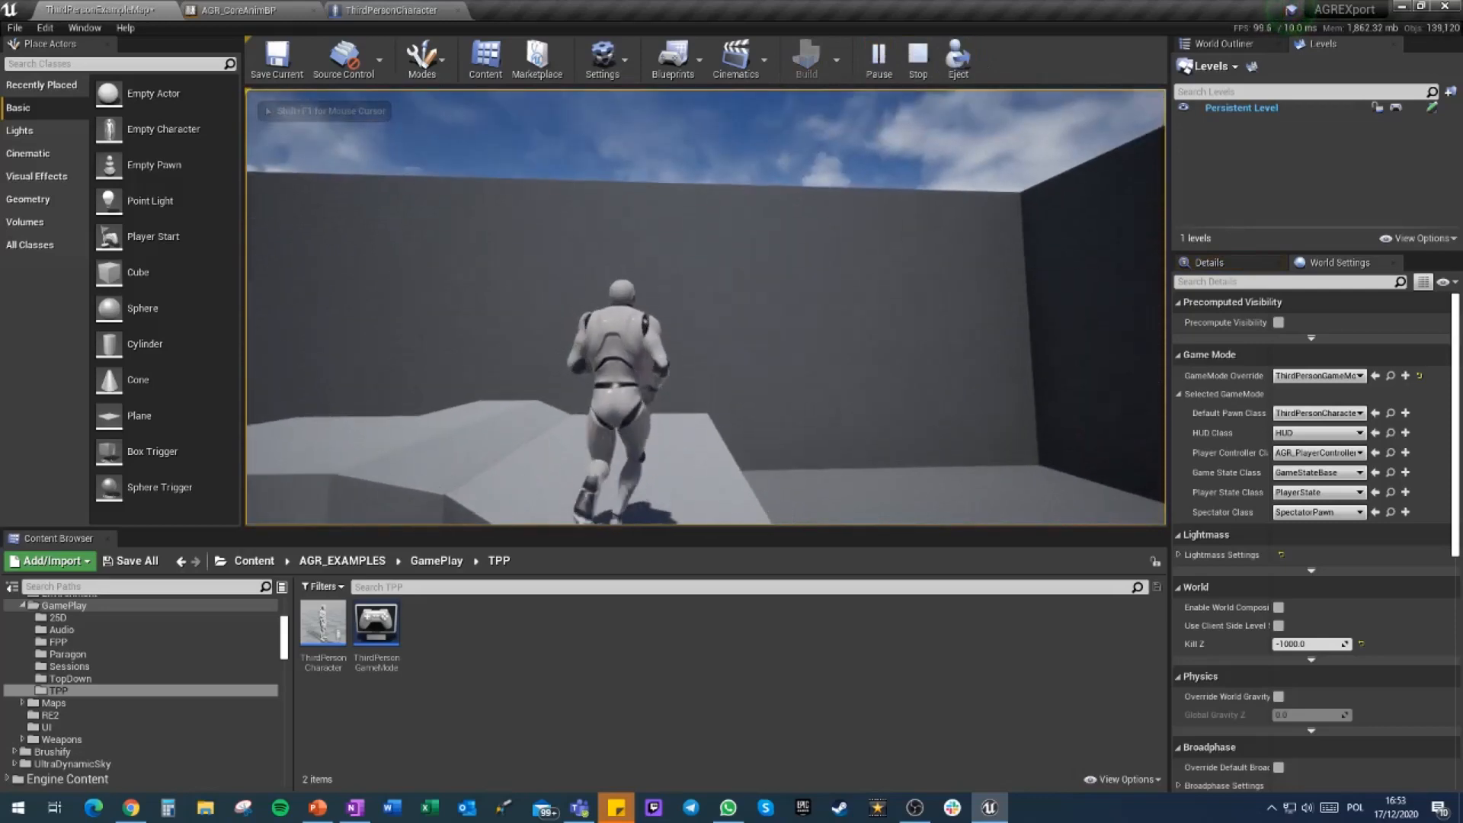
{"action": "key", "text": "w"}
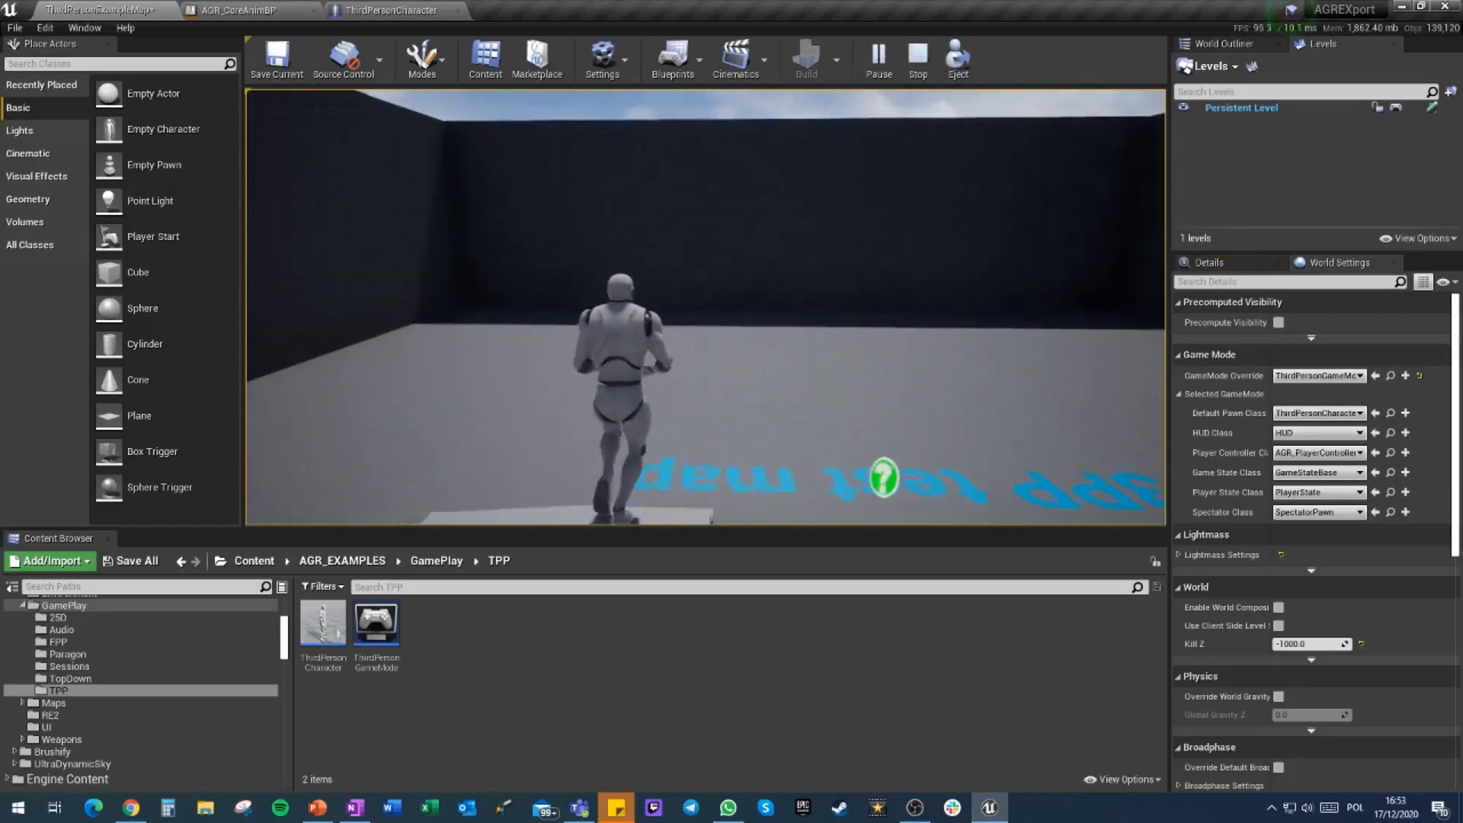
{"action": "key", "text": "w"}
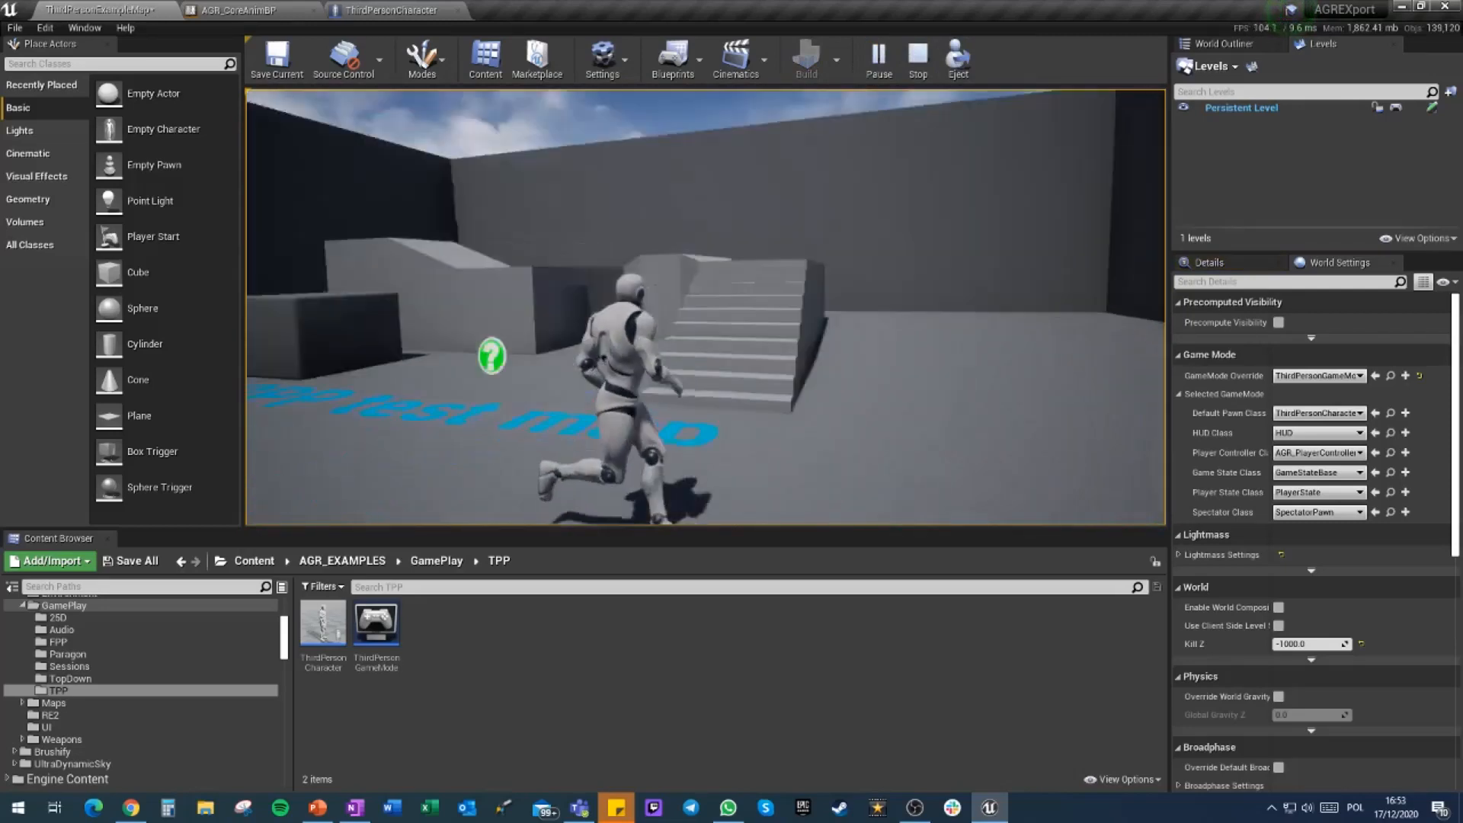
{"action": "key", "text": "w"}
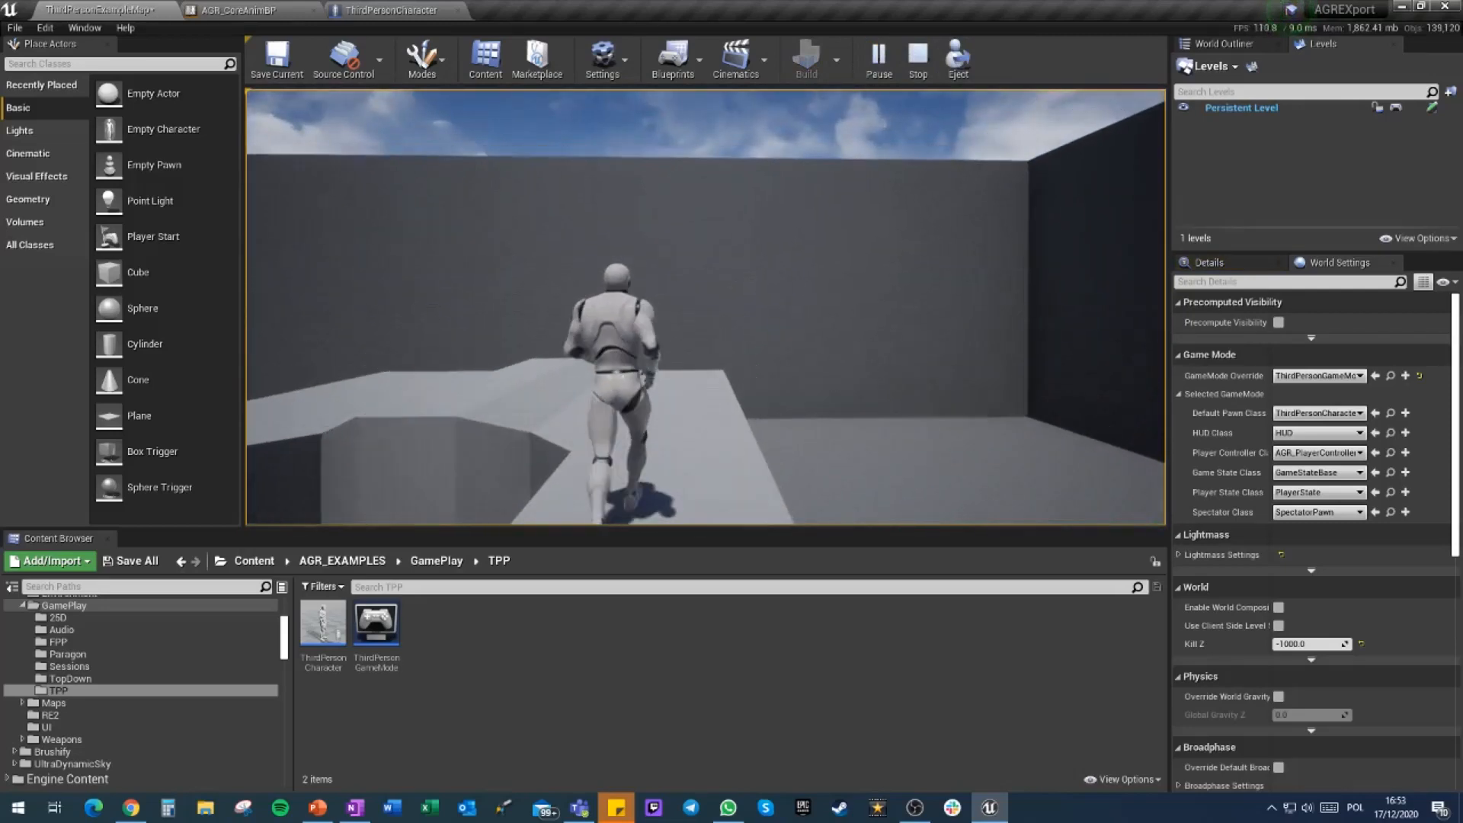
{"action": "key", "text": "w"}
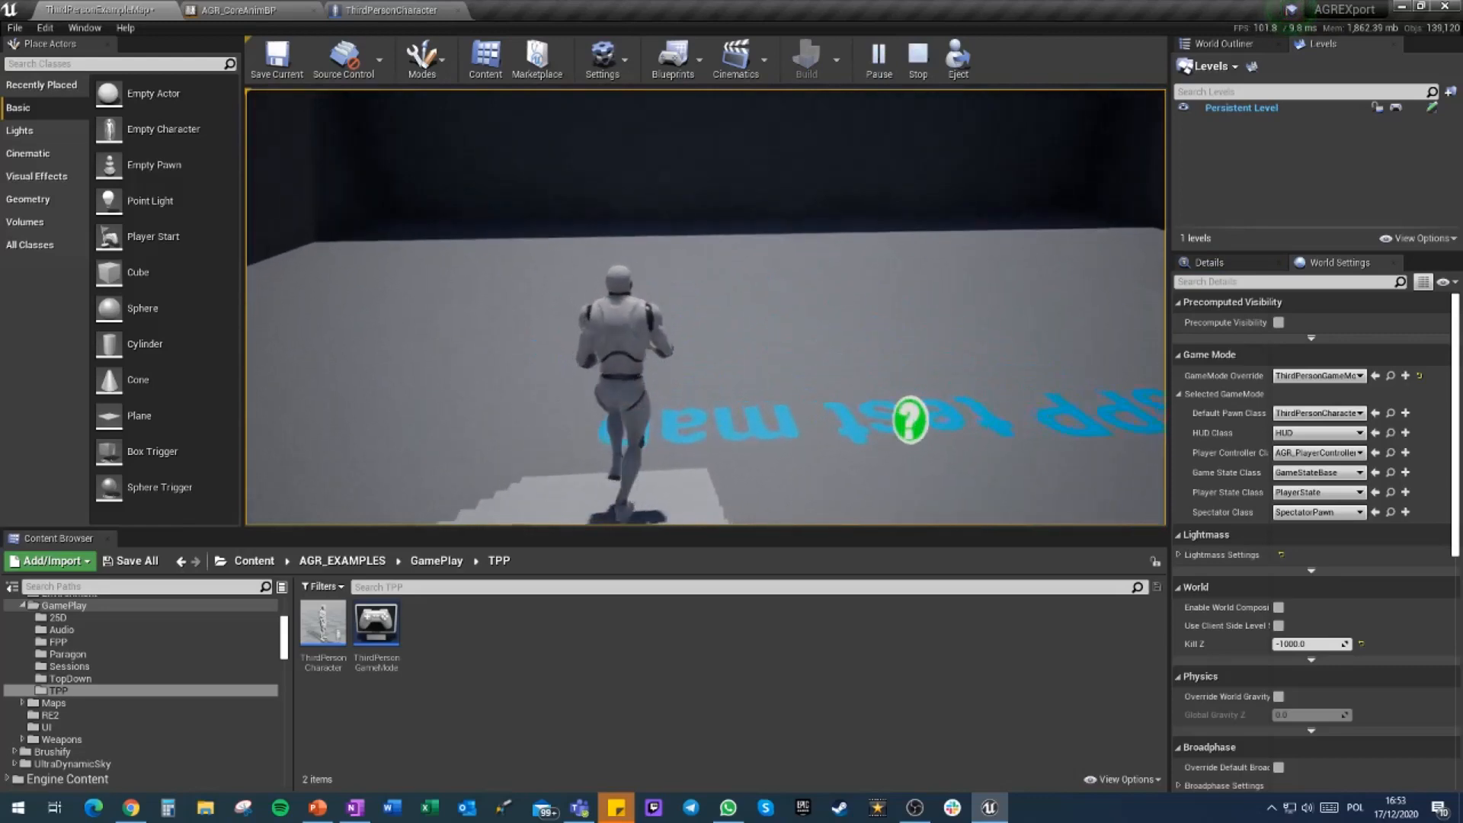
{"action": "key", "text": "w"}
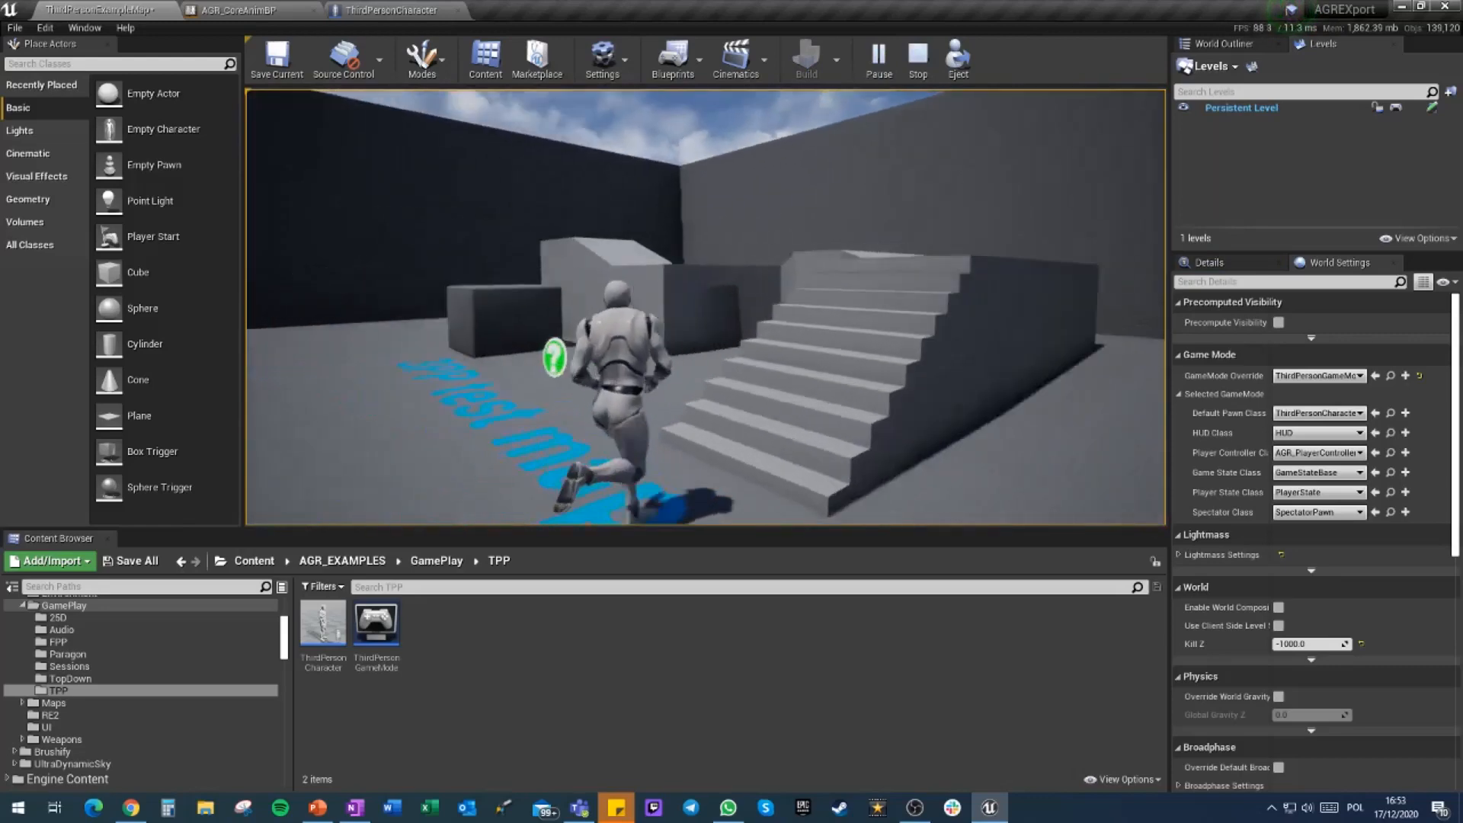
{"action": "key", "text": "w"}
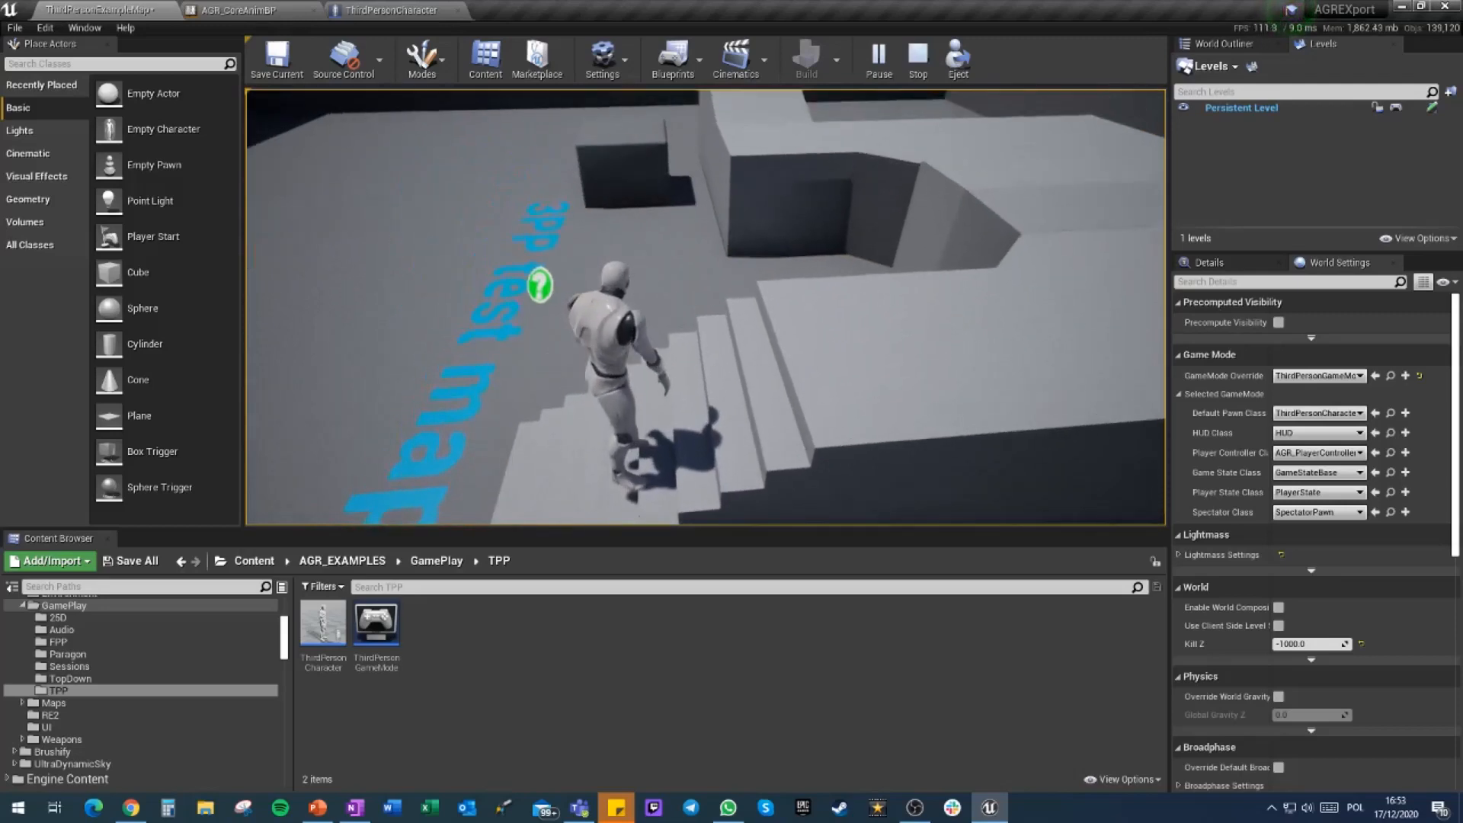
Run the console command "show collision" in the play session and return control to the character
{"action": "key", "text": "grave"}
{"action": "type", "text": "show collision"}
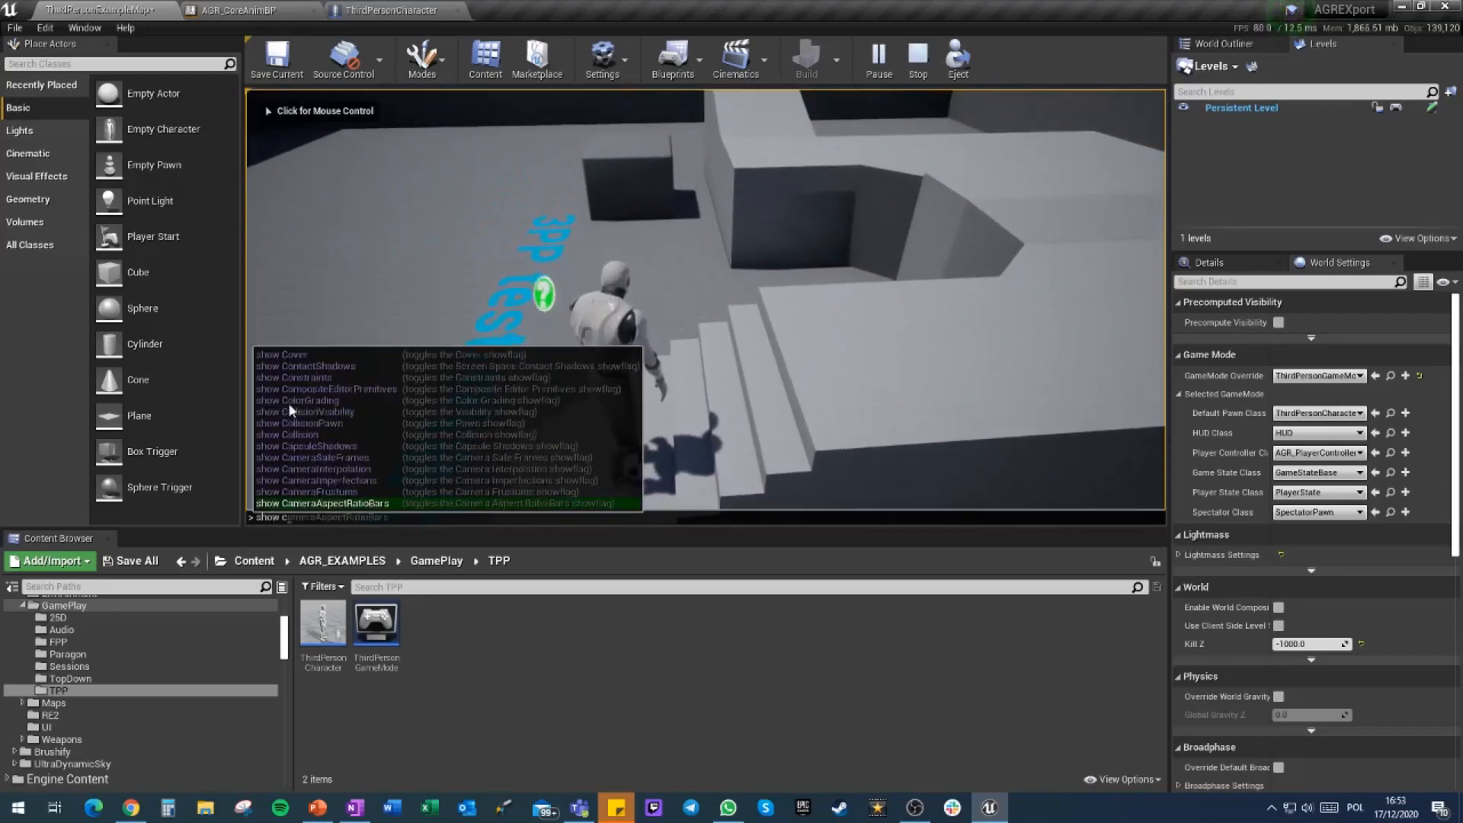
{"action": "key", "text": "Return"}
{"action": "left_click", "coordinate": [288, 402]}
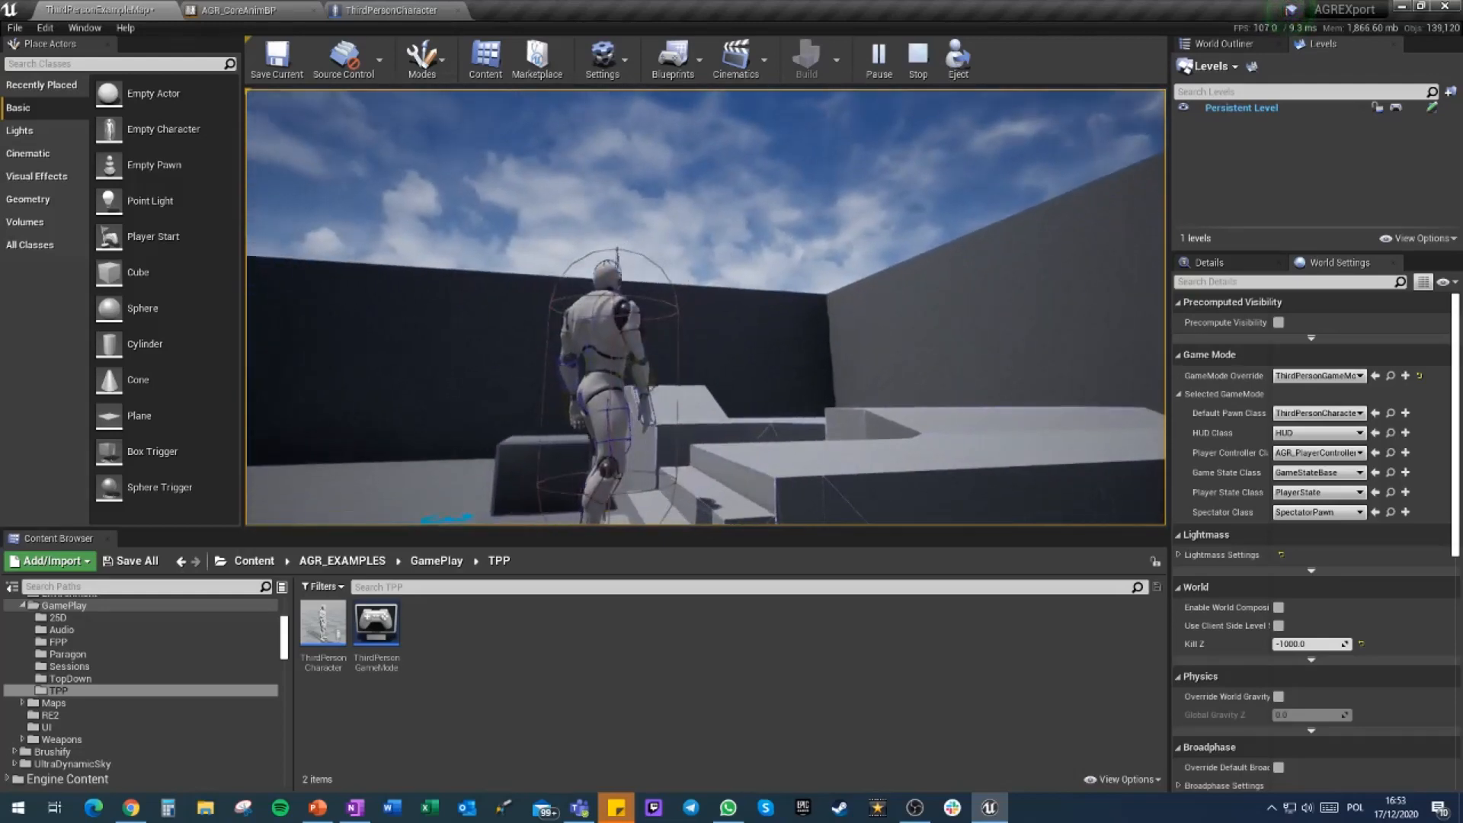
Walk the character over the stairs and examine its capsule against the stair collision, and end the play session
{"action": "key", "text": "w"}
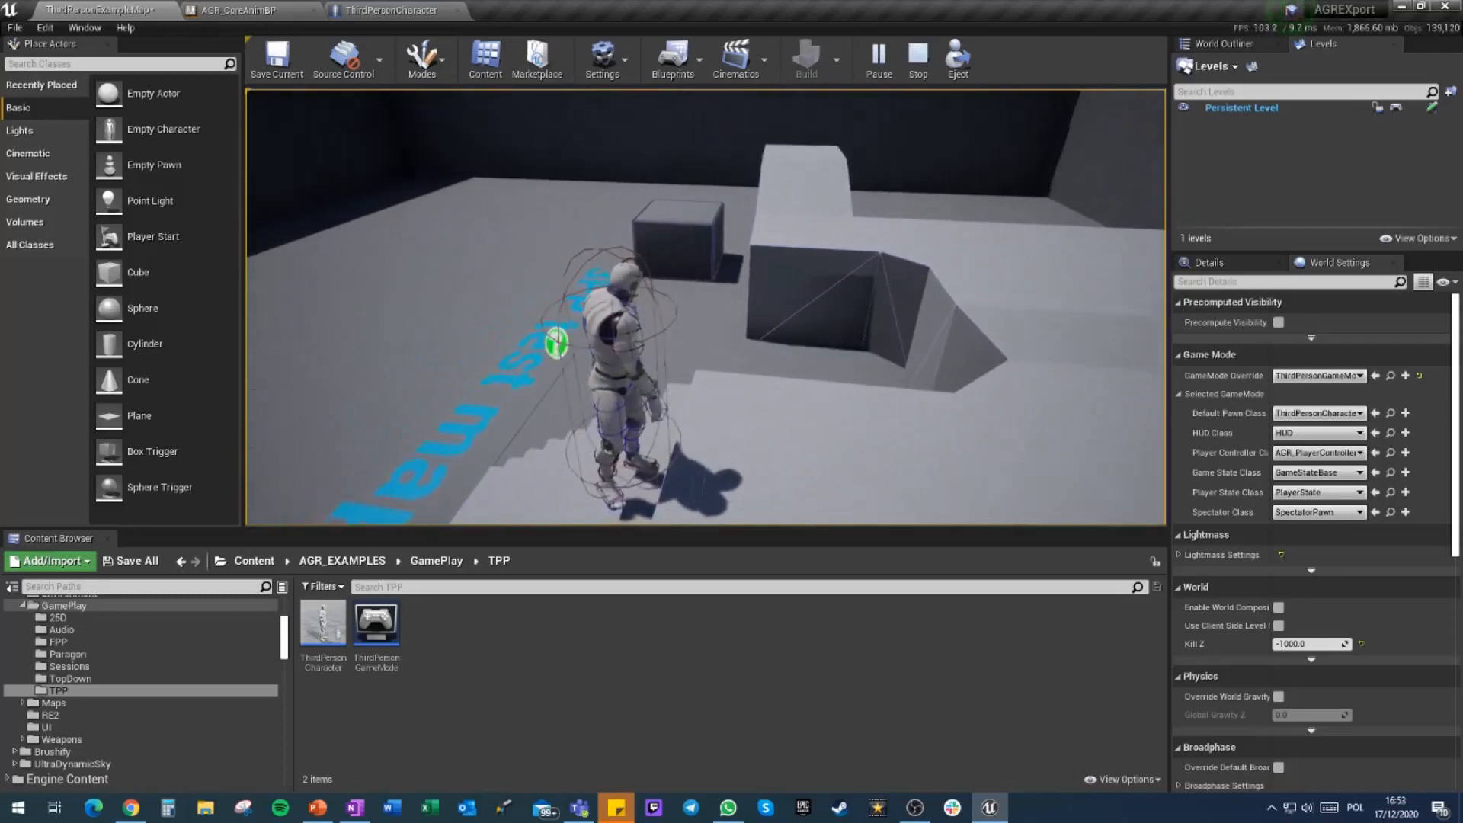
{"action": "key", "text": "a"}
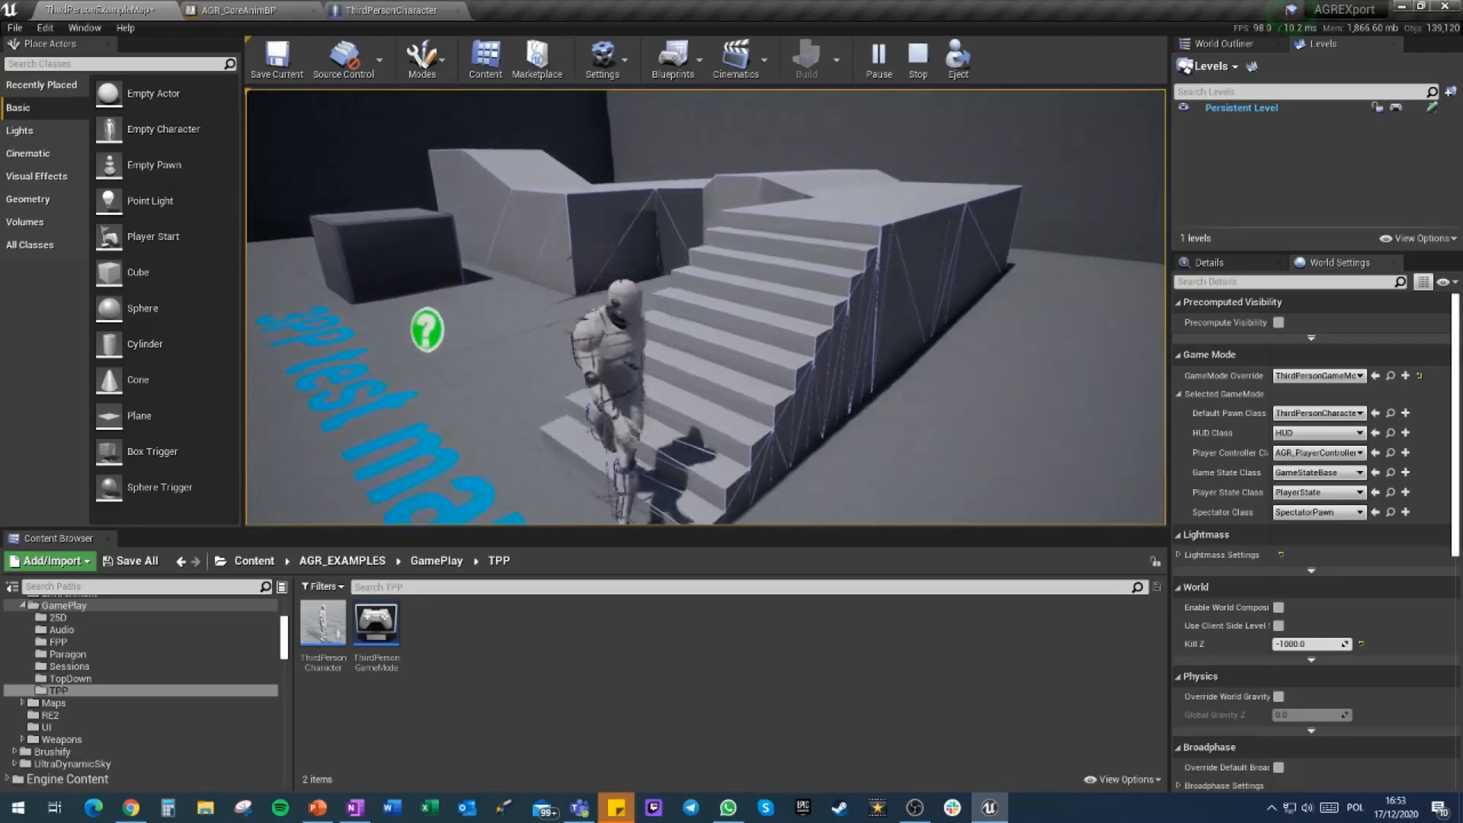
{"action": "key", "text": "w"}
{"action": "key", "text": "d"}
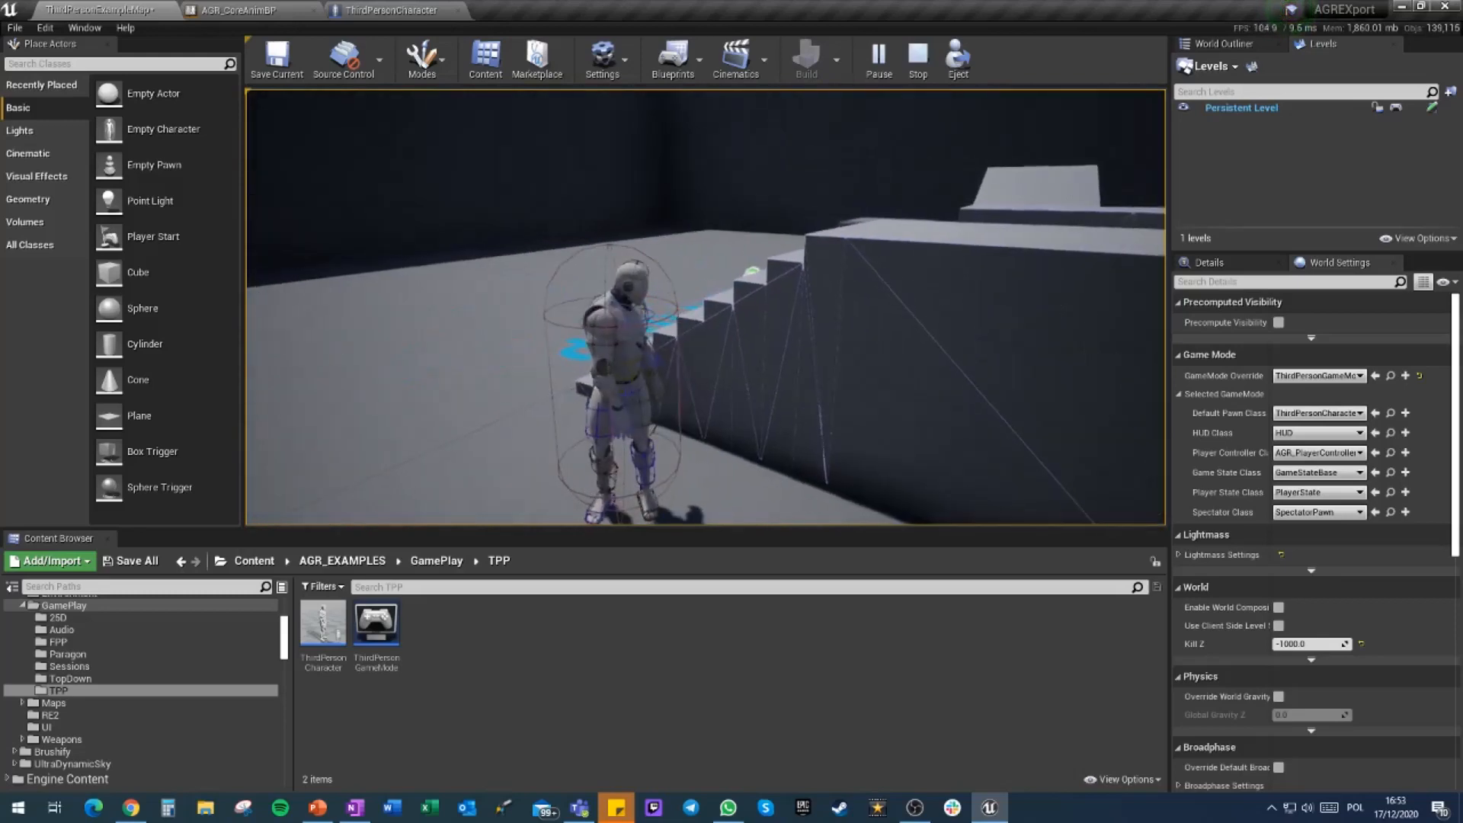
{"action": "key", "text": "a"}
{"action": "key", "text": "w"}
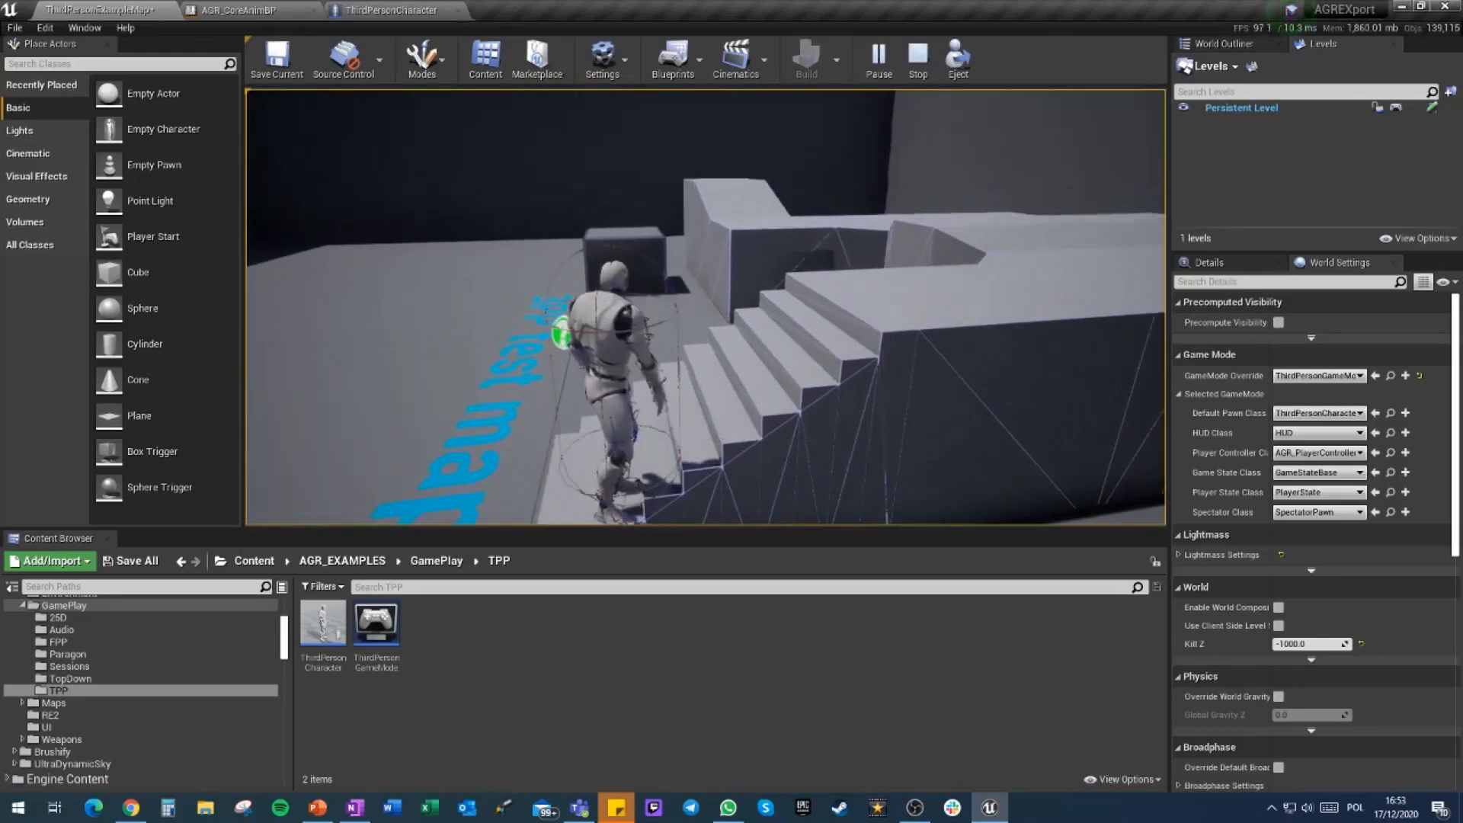
{"action": "key", "text": "Escape"}
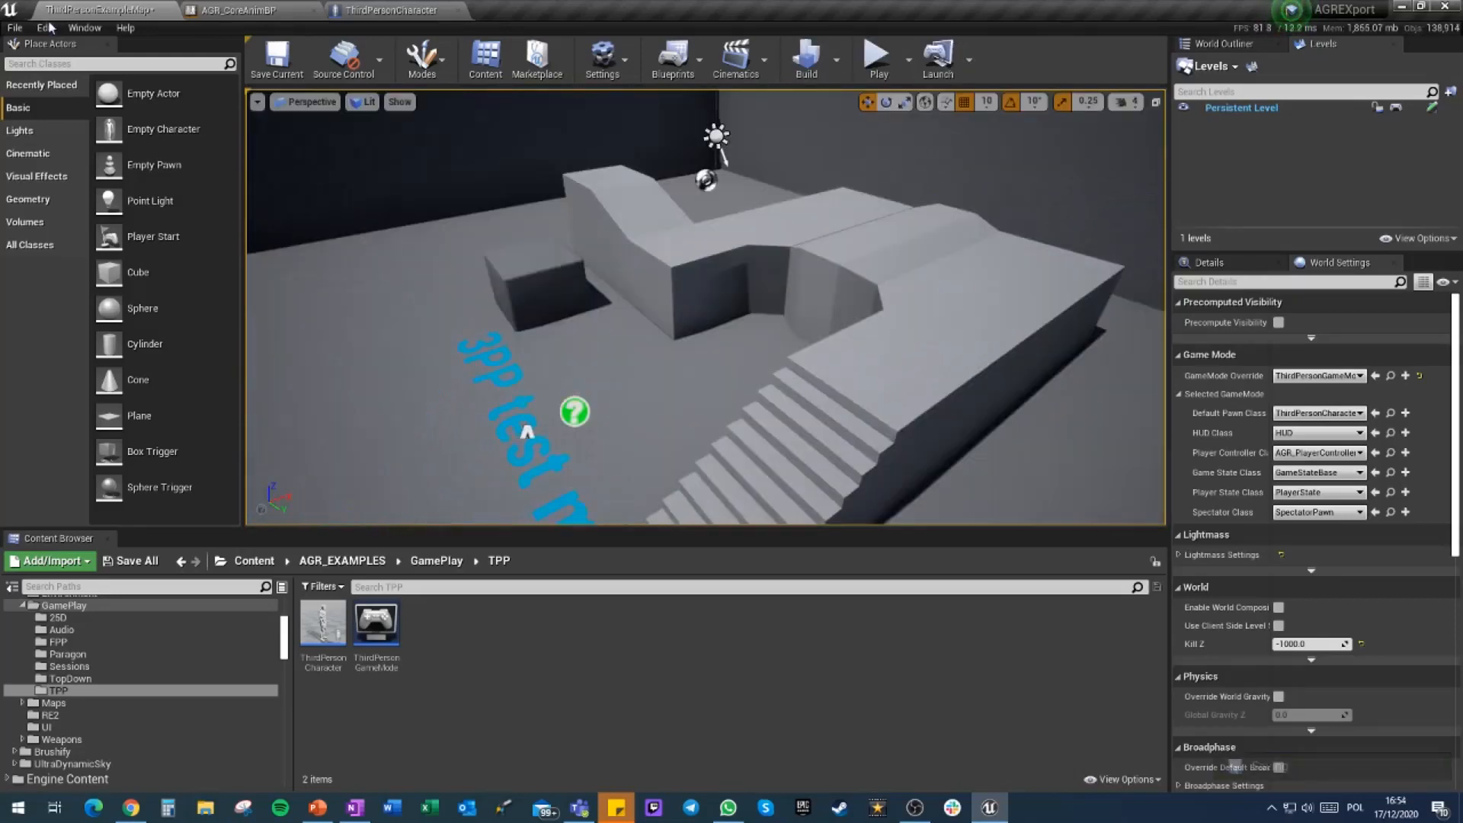
Search the plugins browser for "power" to check whether the Power IK plugin is enabled, and close the browser
{"action": "left_click", "coordinate": [40, 29]}
{"action": "left_click", "coordinate": [47, 232]}
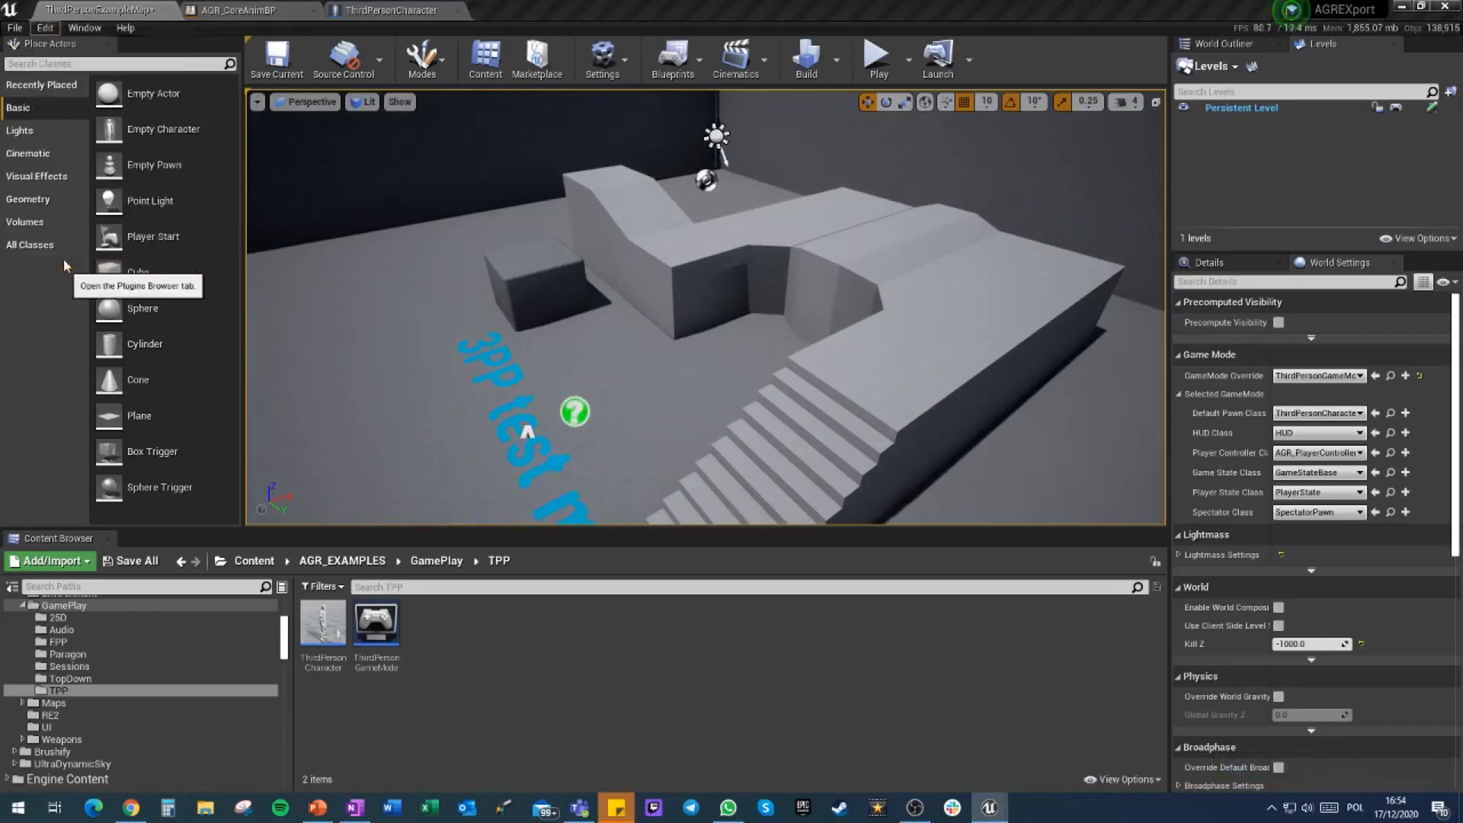
{"action": "type", "text": "power"}
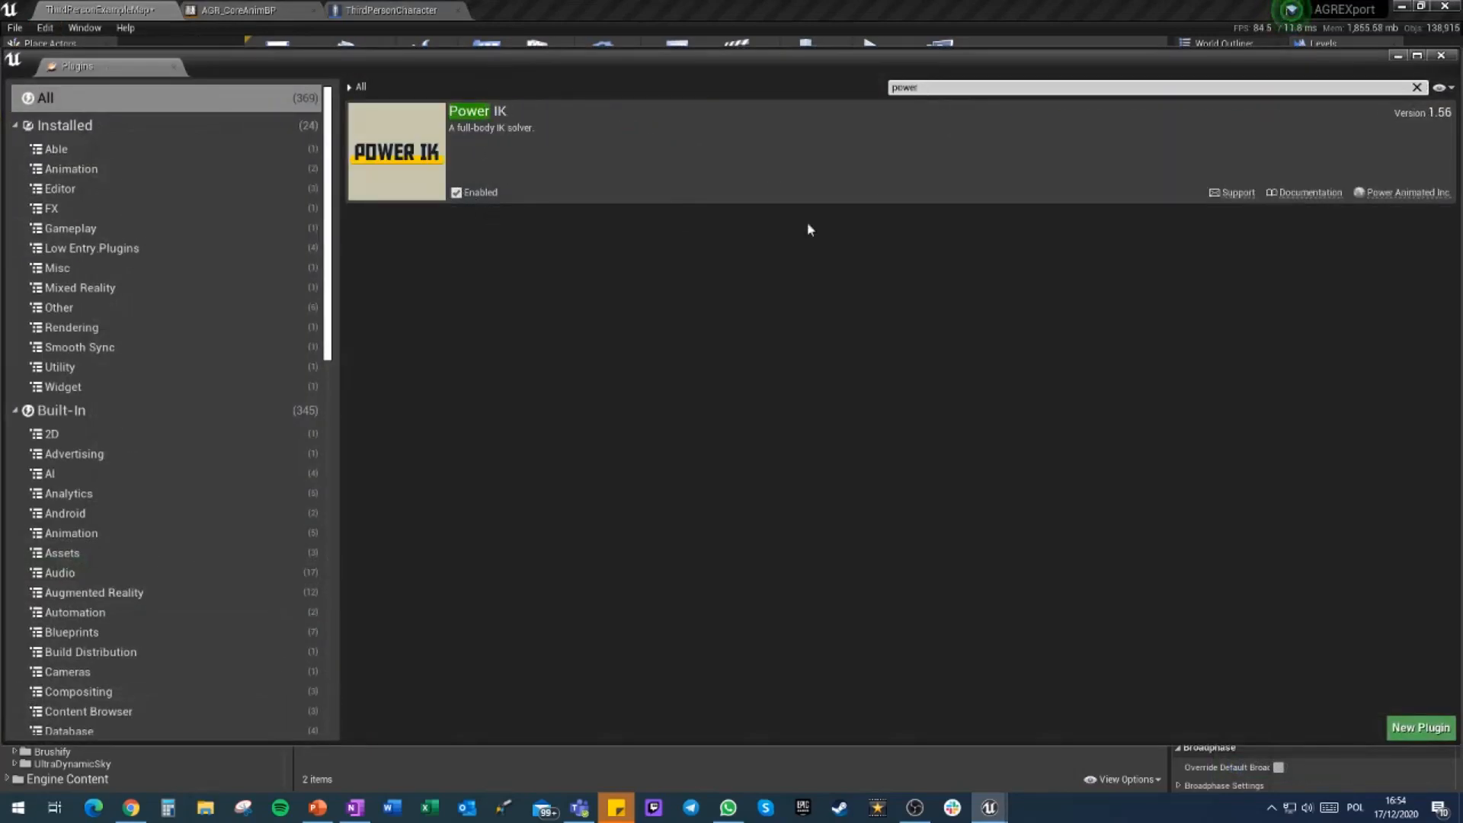
{"action": "left_click", "coordinate": [1440, 56]}
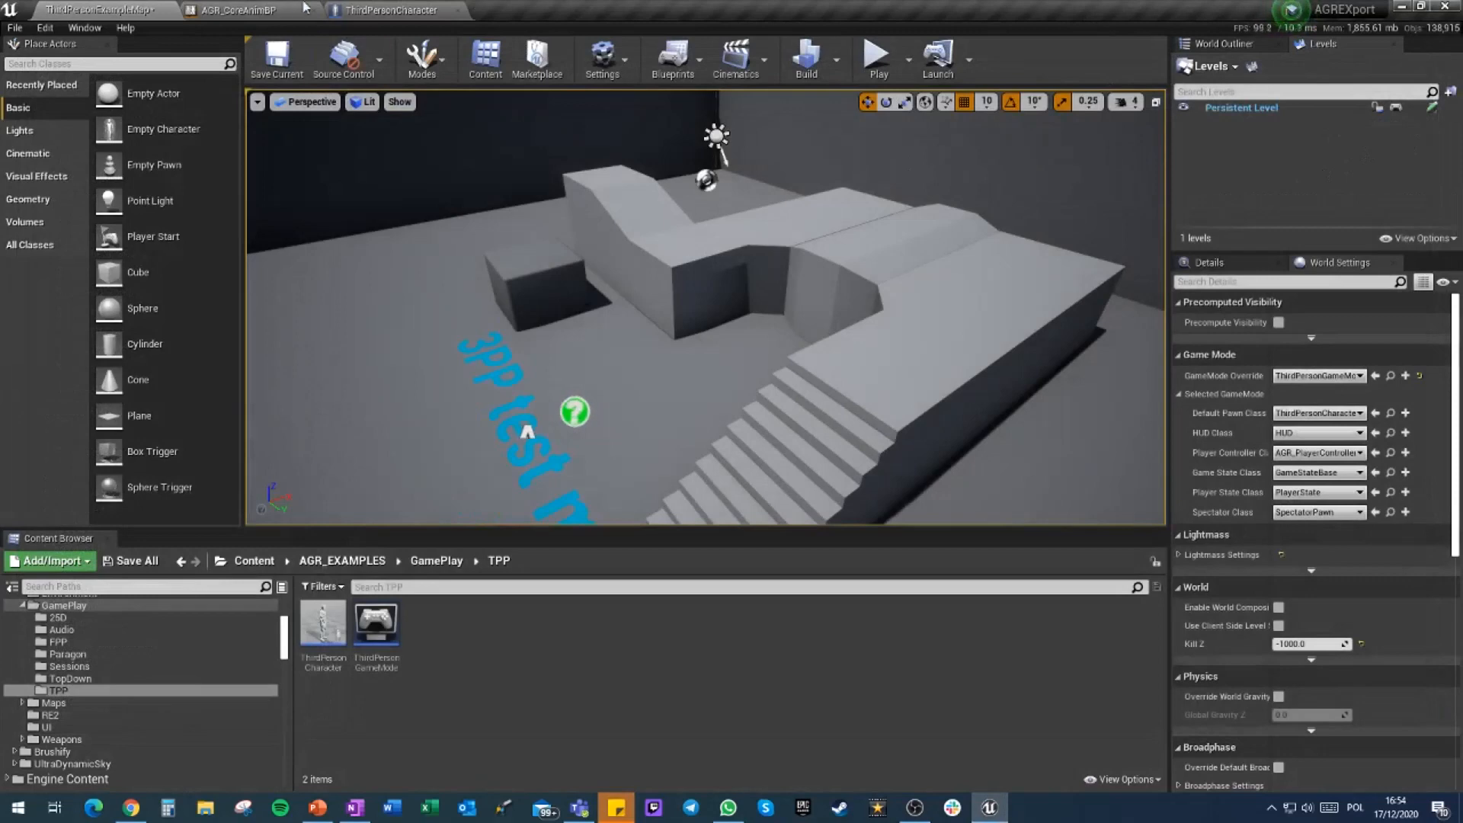
In AGR_CoreAnimBP's AnimGraph, move the SavedStandingBaseLocomotionPose node slightly up, toward the height of the IK solver's output
{"action": "left_click", "coordinate": [304, 8]}
{"action": "scroll", "coordinate": [709, 445], "scroll_direction": "down", "scroll_amount": 3}
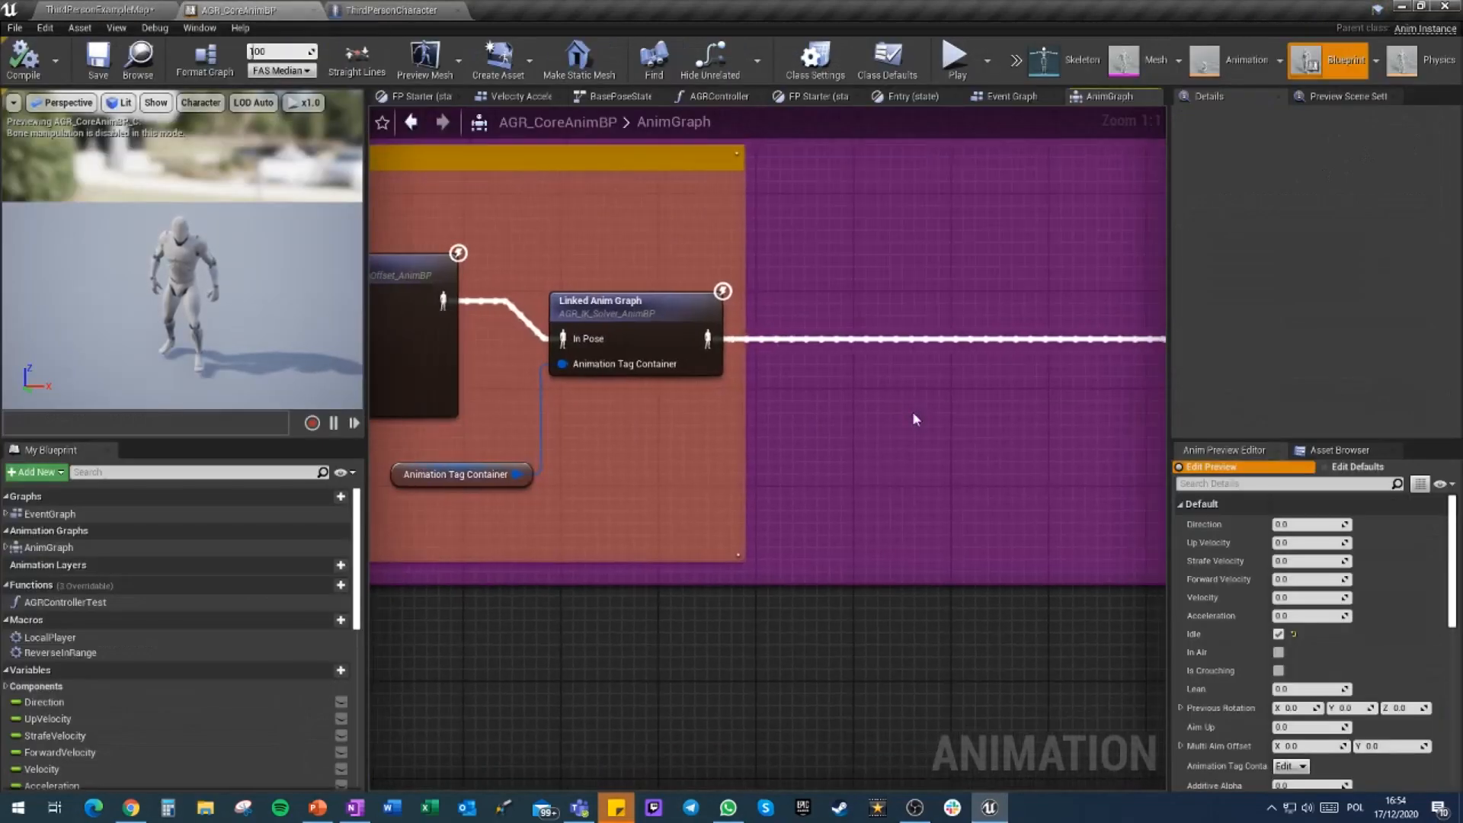
{"action": "scroll", "coordinate": [737, 422], "scroll_direction": "down", "scroll_amount": 4}
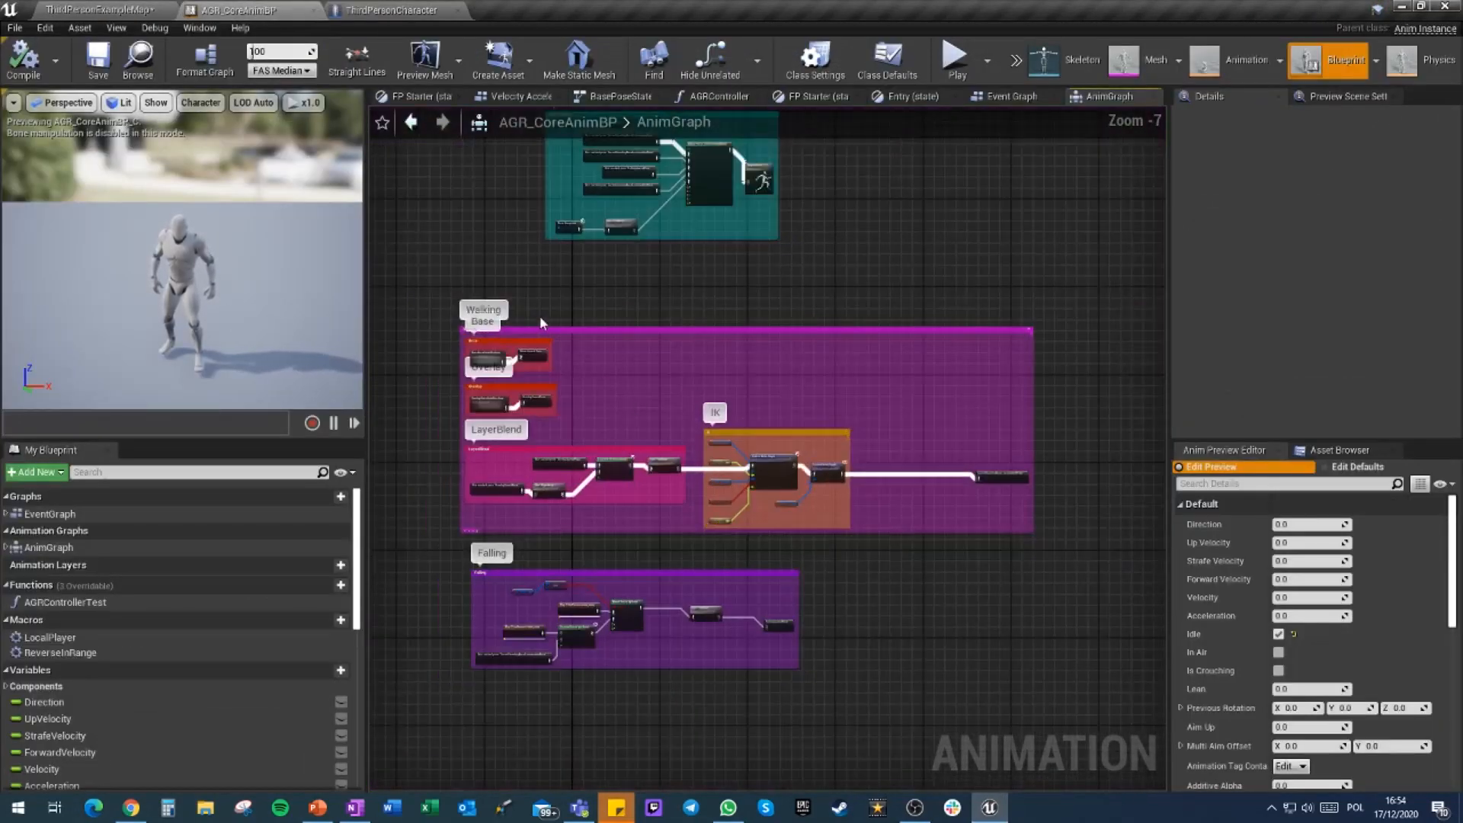
{"action": "scroll", "coordinate": [762, 428], "scroll_direction": "up", "scroll_amount": 6}
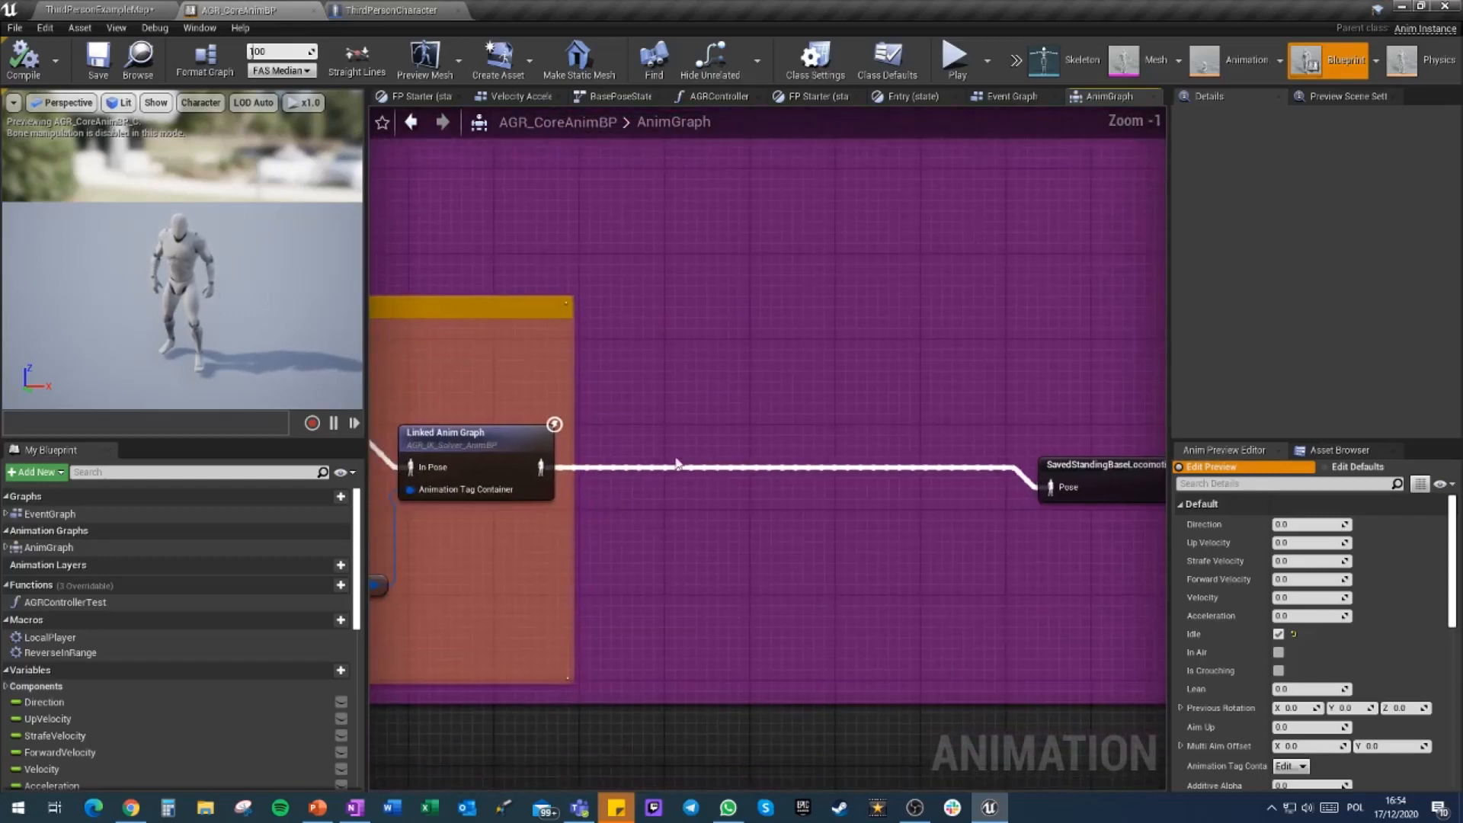
{"action": "left_click", "coordinate": [1066, 465]}
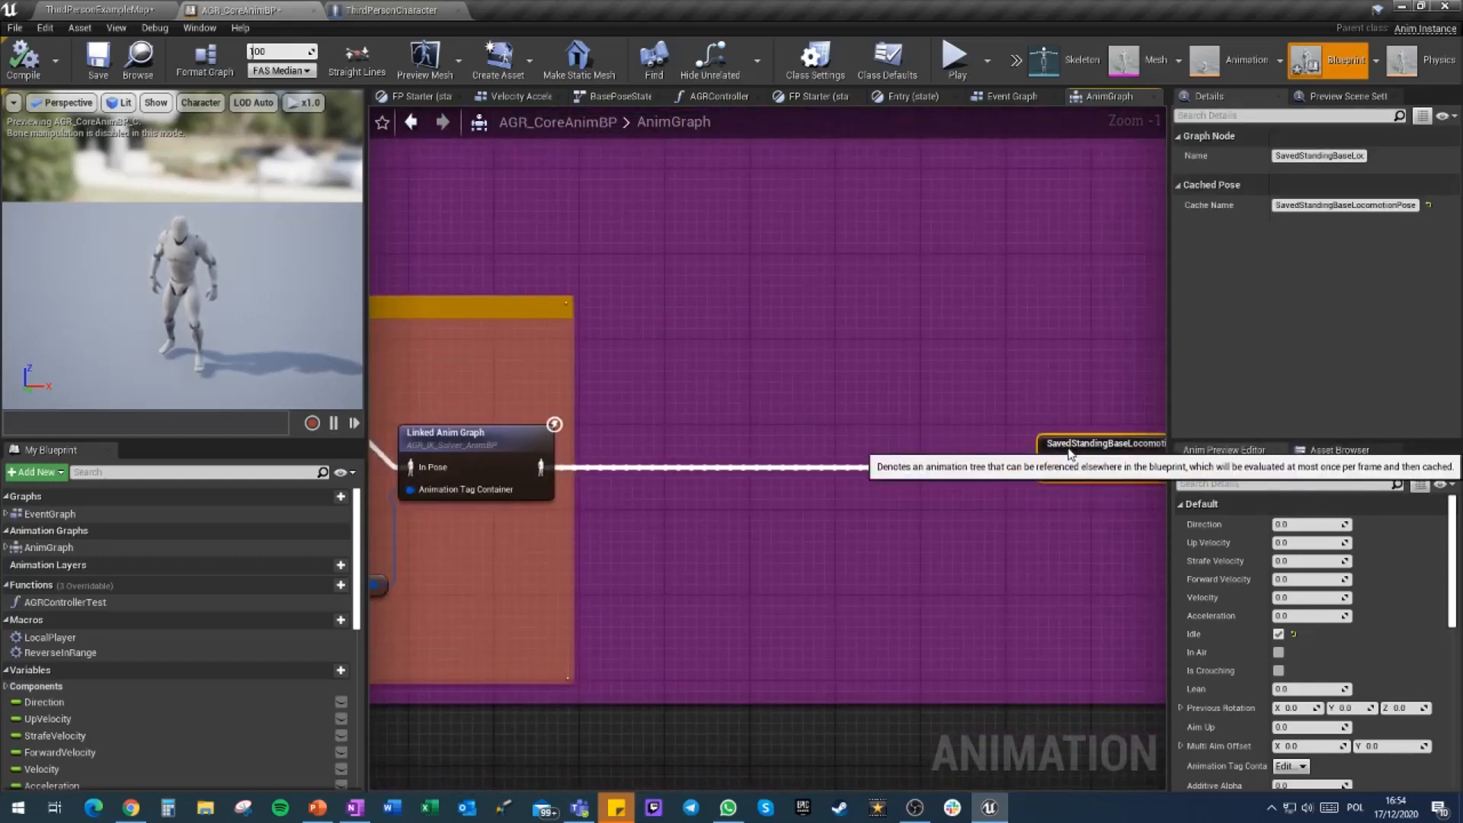
{"action": "left_click", "coordinate": [924, 526]}
{"action": "scroll", "coordinate": [961, 526], "scroll_direction": "down", "scroll_amount": 1}
{"action": "right_click_drag", "start_coordinate": [962, 523], "coordinate": [851, 516]}
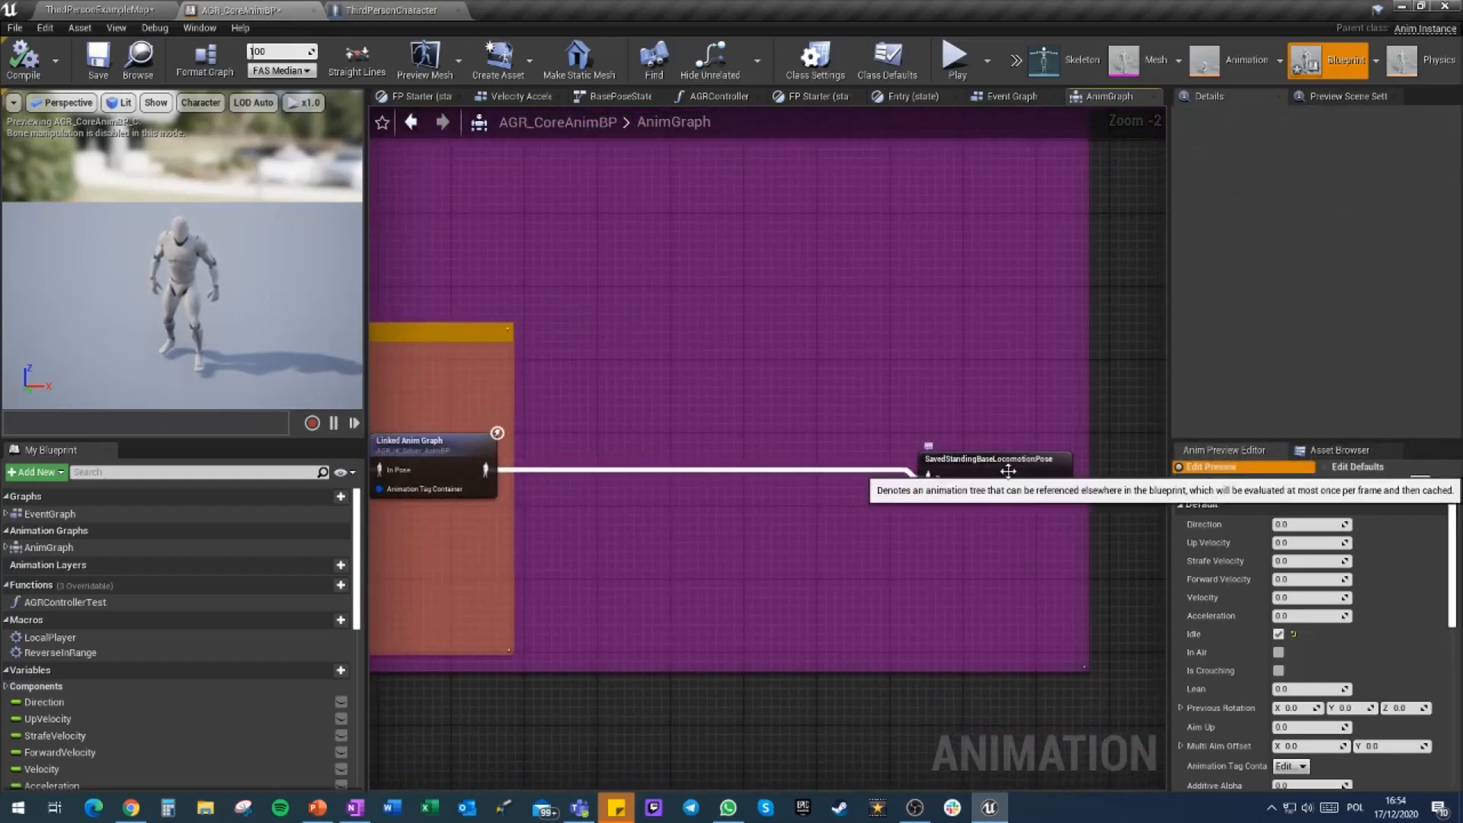
{"action": "scroll", "coordinate": [797, 556], "scroll_direction": "down", "scroll_amount": 2}
{"action": "right_click_drag", "start_coordinate": [797, 556], "coordinate": [1292, 522]}
{"action": "right_click_drag", "start_coordinate": [685, 533], "coordinate": [853, 179]}
{"action": "right_click_drag", "start_coordinate": [960, 512], "coordinate": [450, 723]}
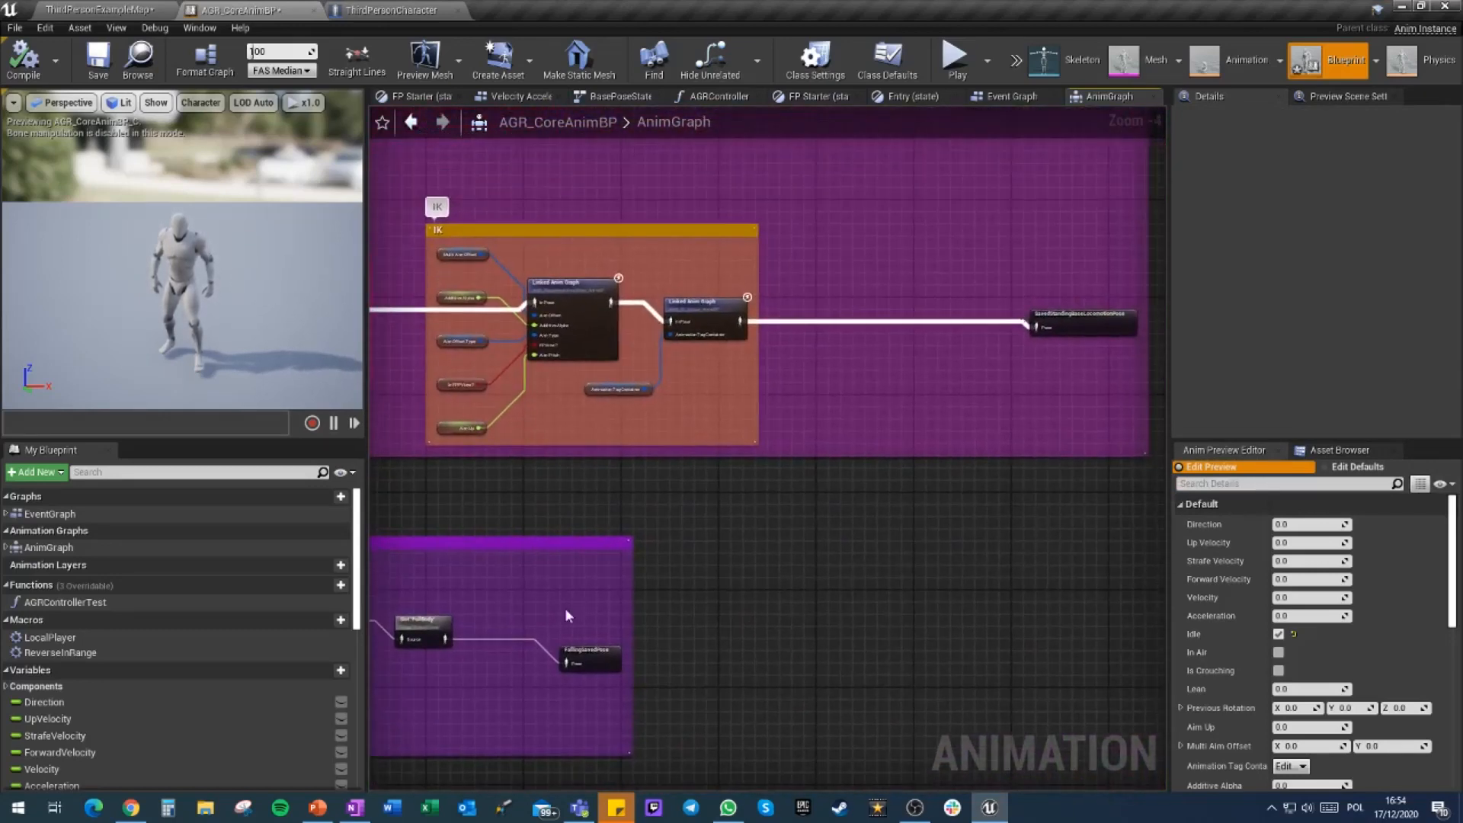
{"action": "right_click_drag", "start_coordinate": [875, 431], "coordinate": [691, 502]}
{"action": "scroll", "coordinate": [565, 428], "scroll_direction": "up", "scroll_amount": 4}
{"action": "left_click_drag", "start_coordinate": [552, 389], "coordinate": [732, 423]}
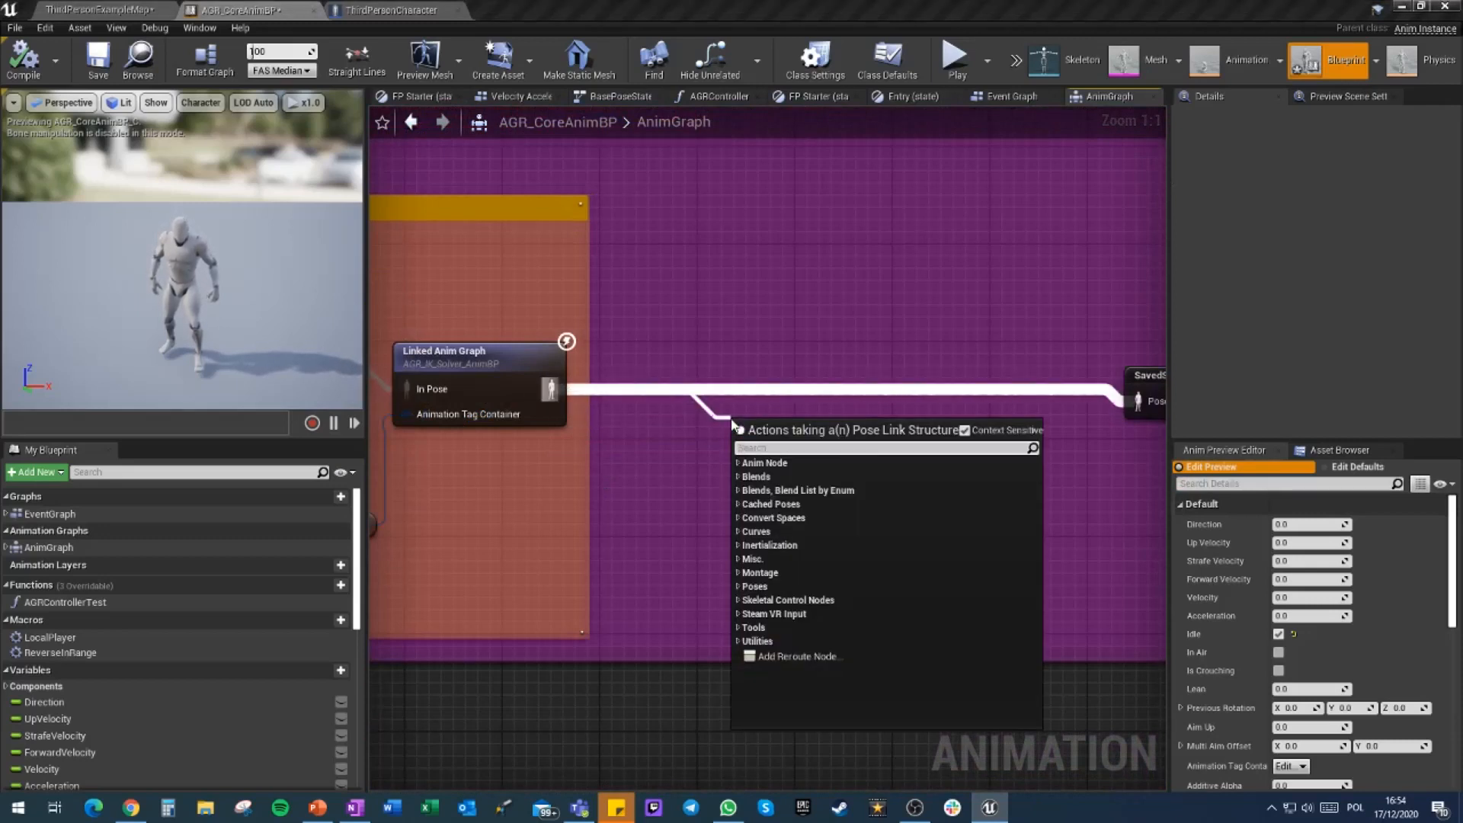
{"action": "type", "text": "power ik"}
{"action": "left_click", "coordinate": [795, 255]}
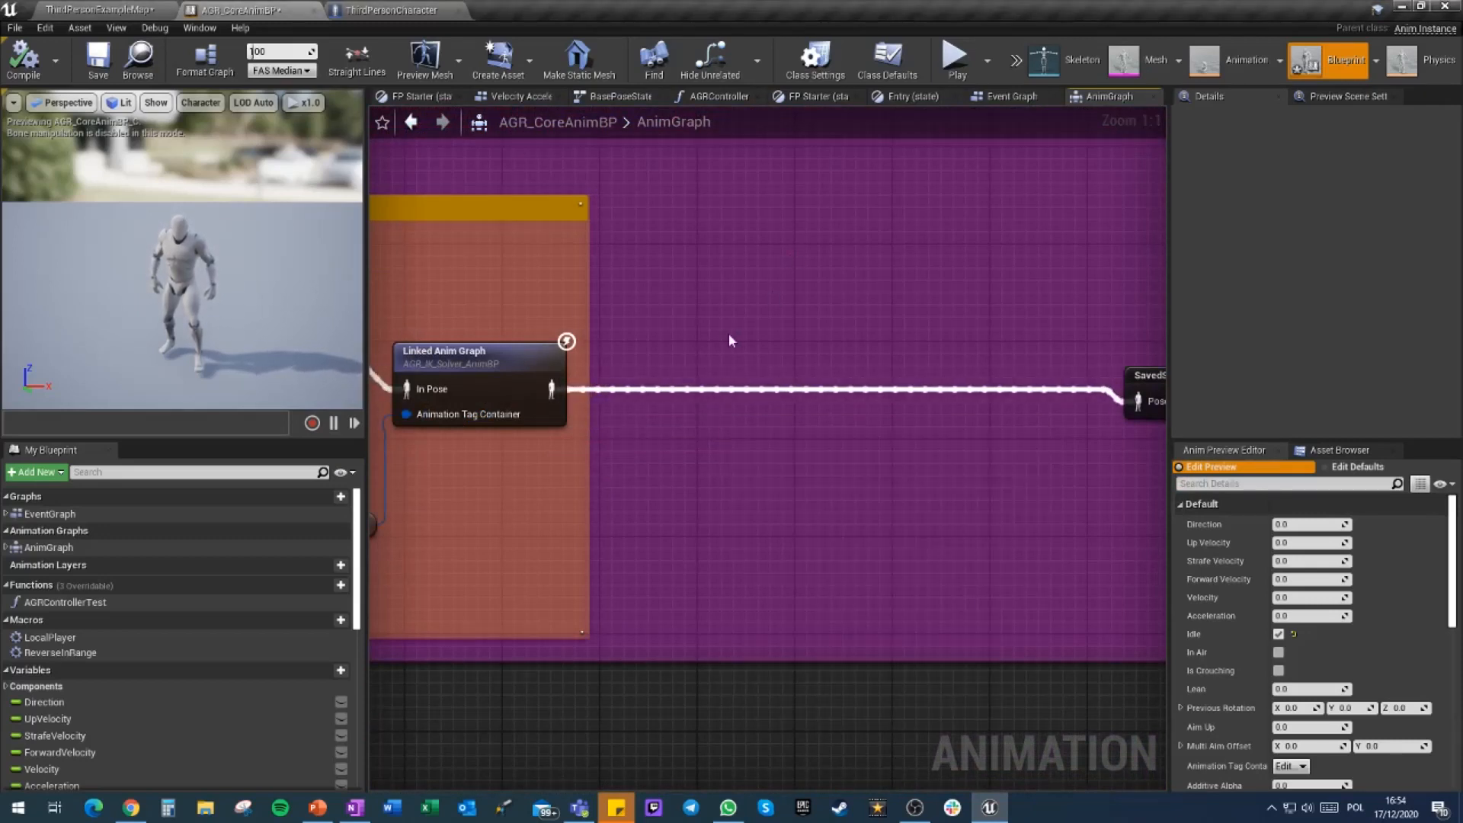
Add a Power IK Ground node and place it between the IK solver's Linked Anim Graph and the SavedStandingBaseLocomotionPose node
{"action": "right_click", "coordinate": [728, 332]}
{"action": "type", "text": "power ik"}
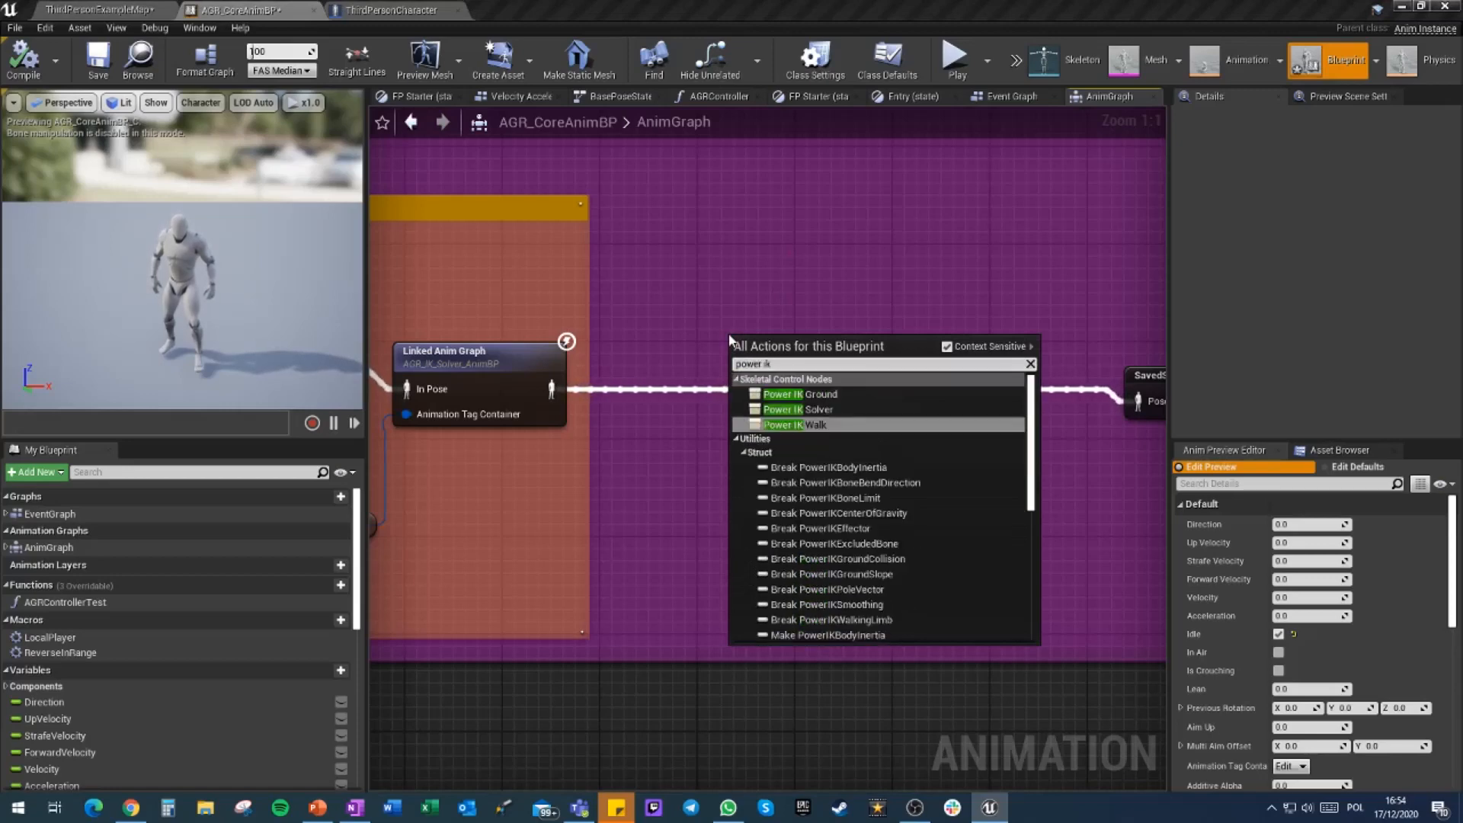
{"action": "key", "text": "Up"}
{"action": "key", "text": "Up"}
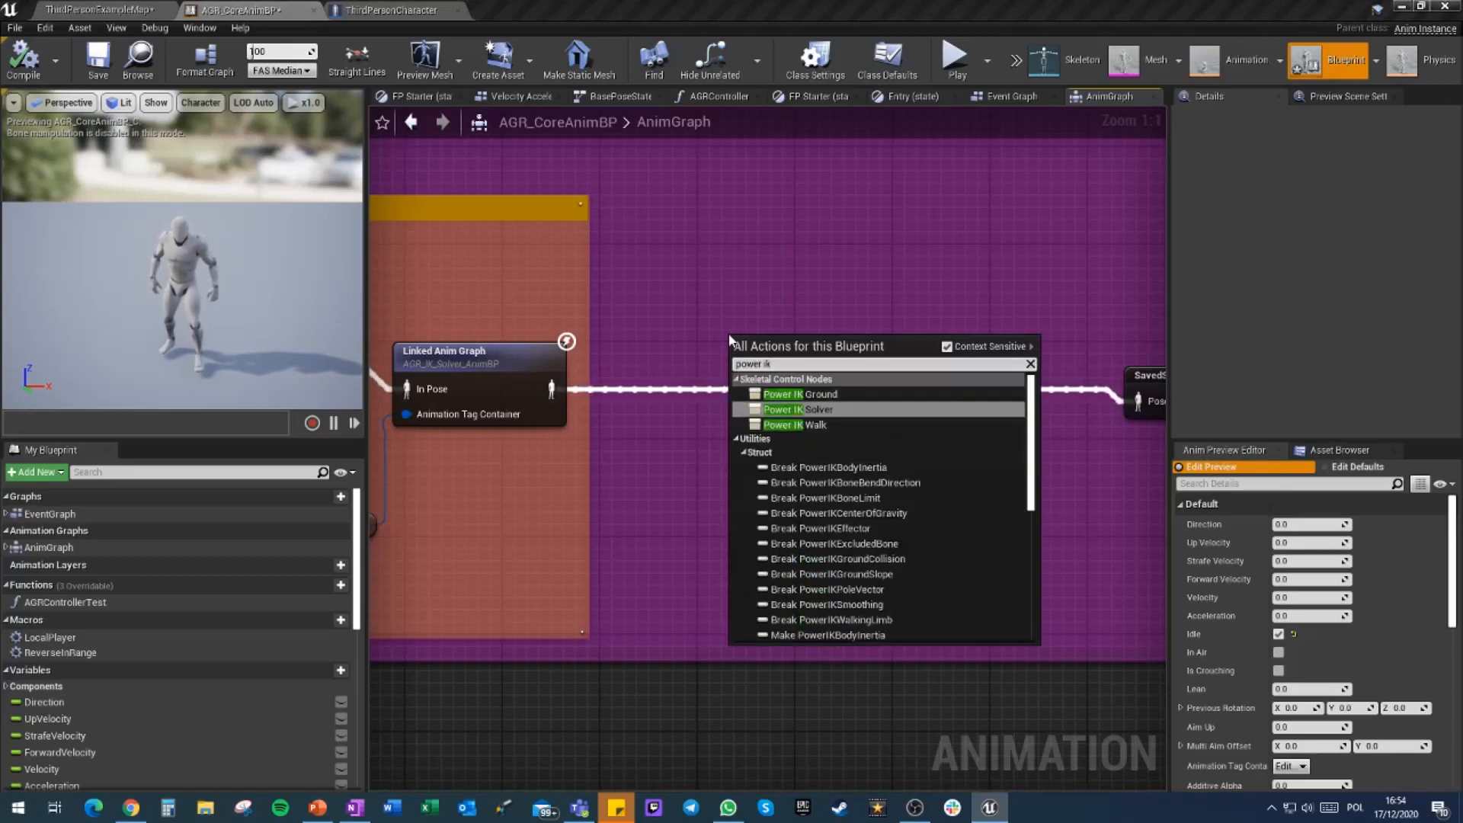
{"action": "key", "text": "Return"}
{"action": "left_click_drag", "start_coordinate": [796, 341], "coordinate": [847, 373]}
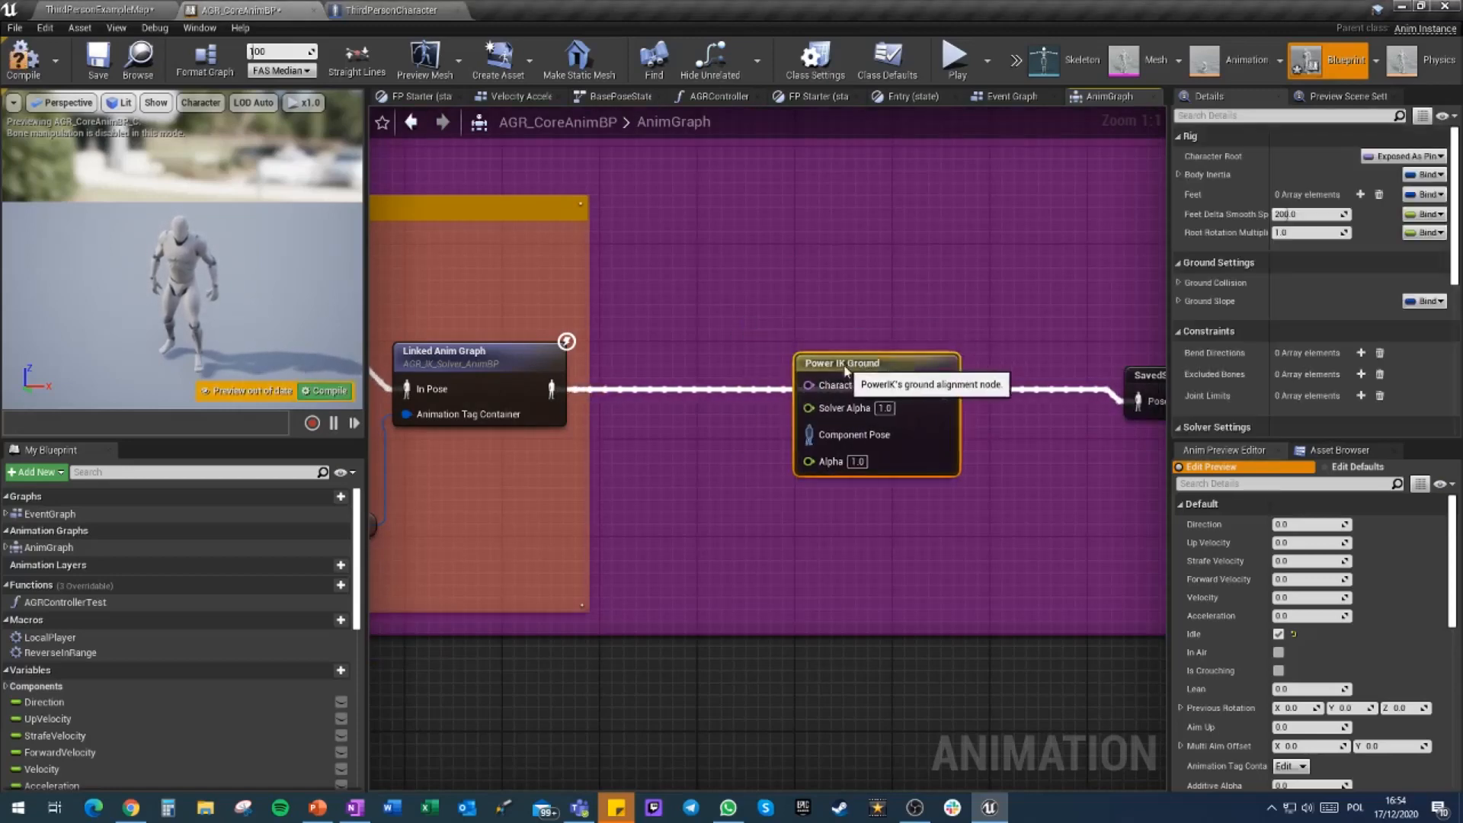
Wire Power IK Ground between the IK solver's output and SavedStandingBaseLocomotionPose through Local To Component and Component To Local conversions
{"action": "left_click_drag", "start_coordinate": [796, 446], "coordinate": [552, 390]}
{"action": "left_click_drag", "start_coordinate": [688, 371], "coordinate": [724, 371]}
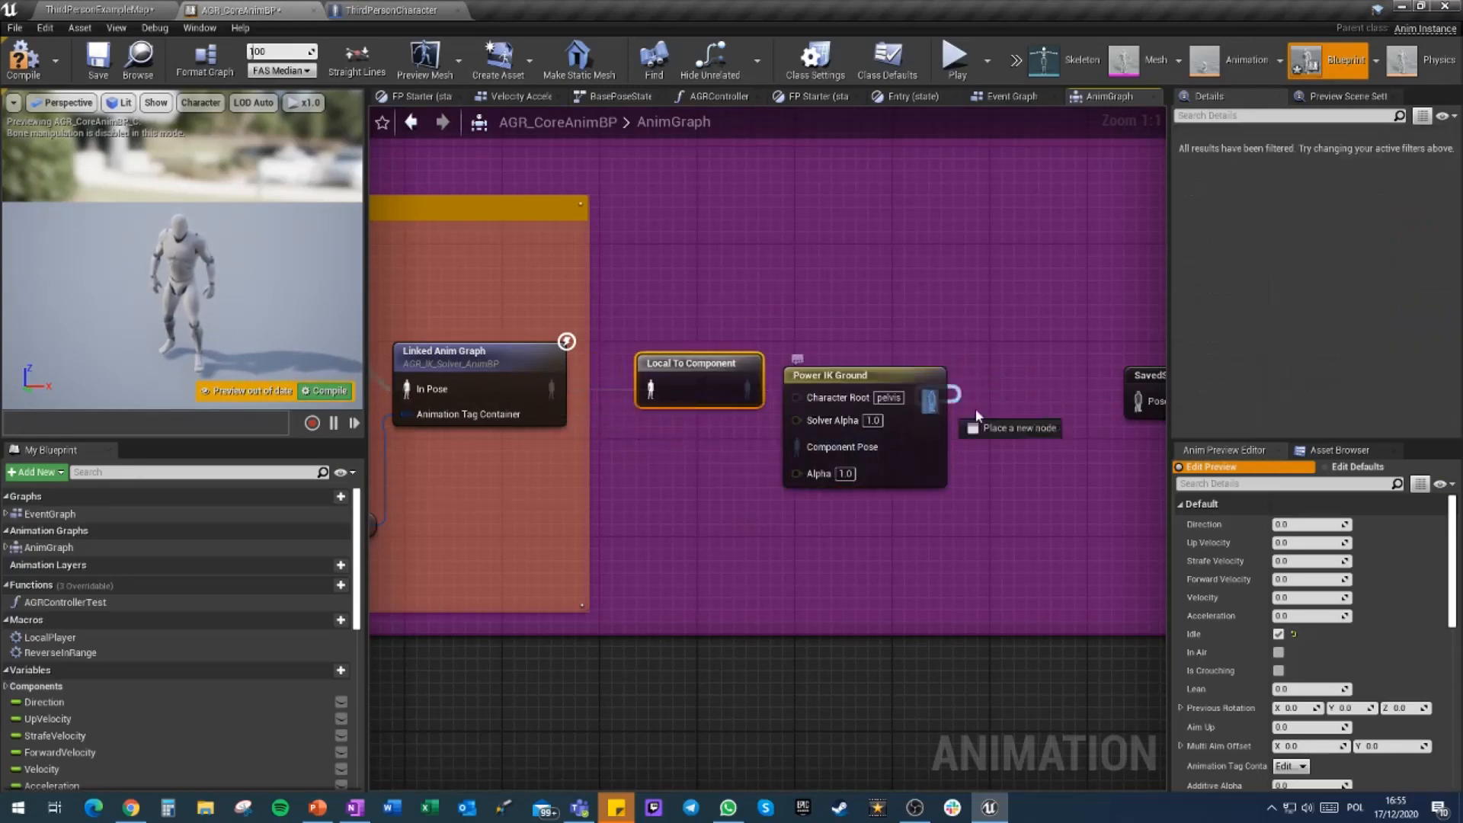
{"action": "left_click_drag", "start_coordinate": [976, 409], "coordinate": [1073, 401]}
Place Component To Local below and Local To Component above the Power IK Ground node, and compile and save the blueprint
{"action": "left_click_drag", "start_coordinate": [916, 384], "coordinate": [793, 521]}
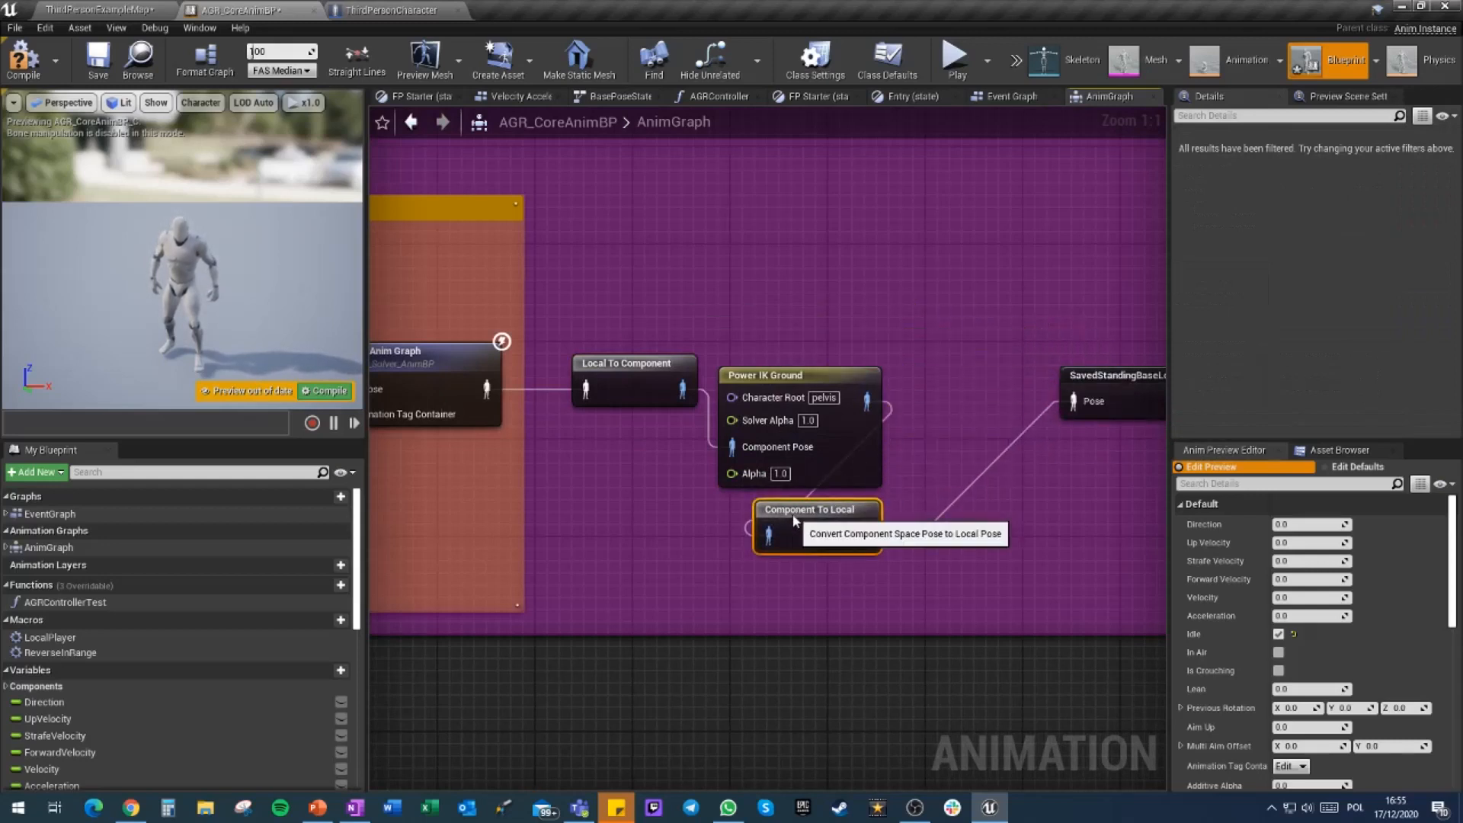
{"action": "left_click_drag", "start_coordinate": [626, 388], "coordinate": [773, 339]}
{"action": "left_click", "coordinate": [617, 265]}
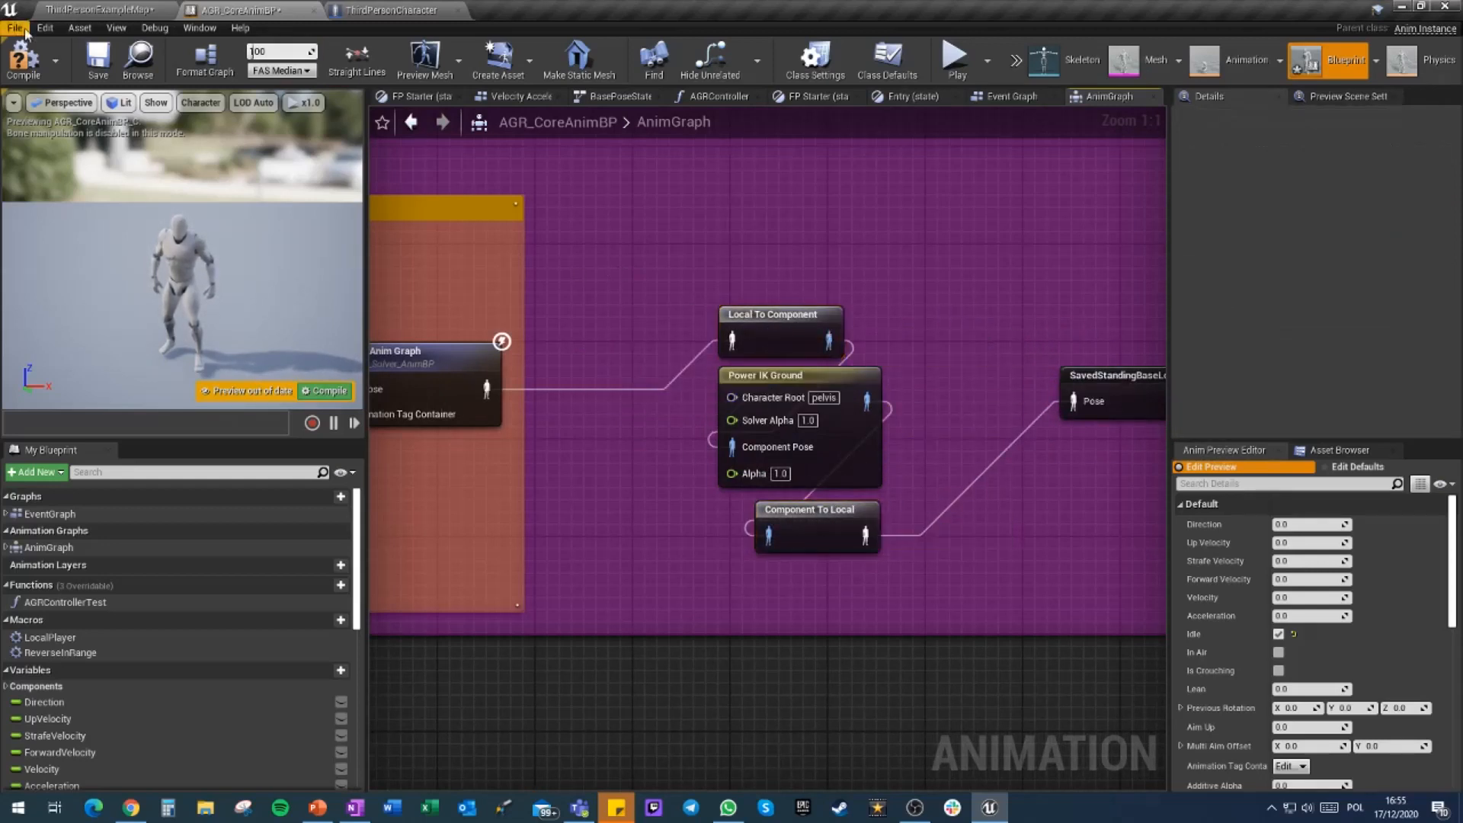
{"action": "left_click", "coordinate": [93, 67]}
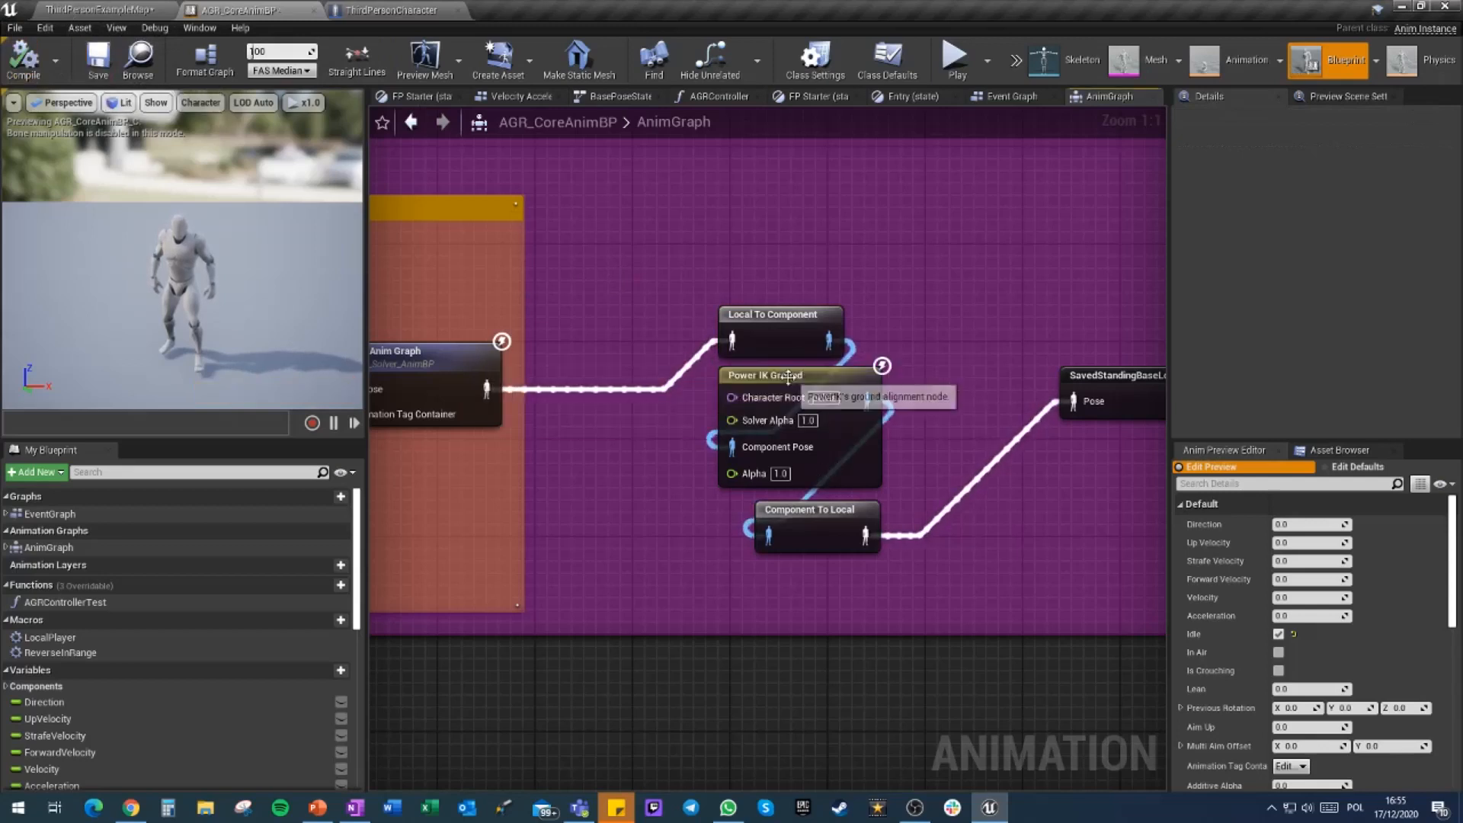
Bypass Power IK Ground by connecting the IK solver's output directly to SavedStandingBaseLocomotionPose, and compile
{"action": "left_click", "coordinate": [875, 463]}
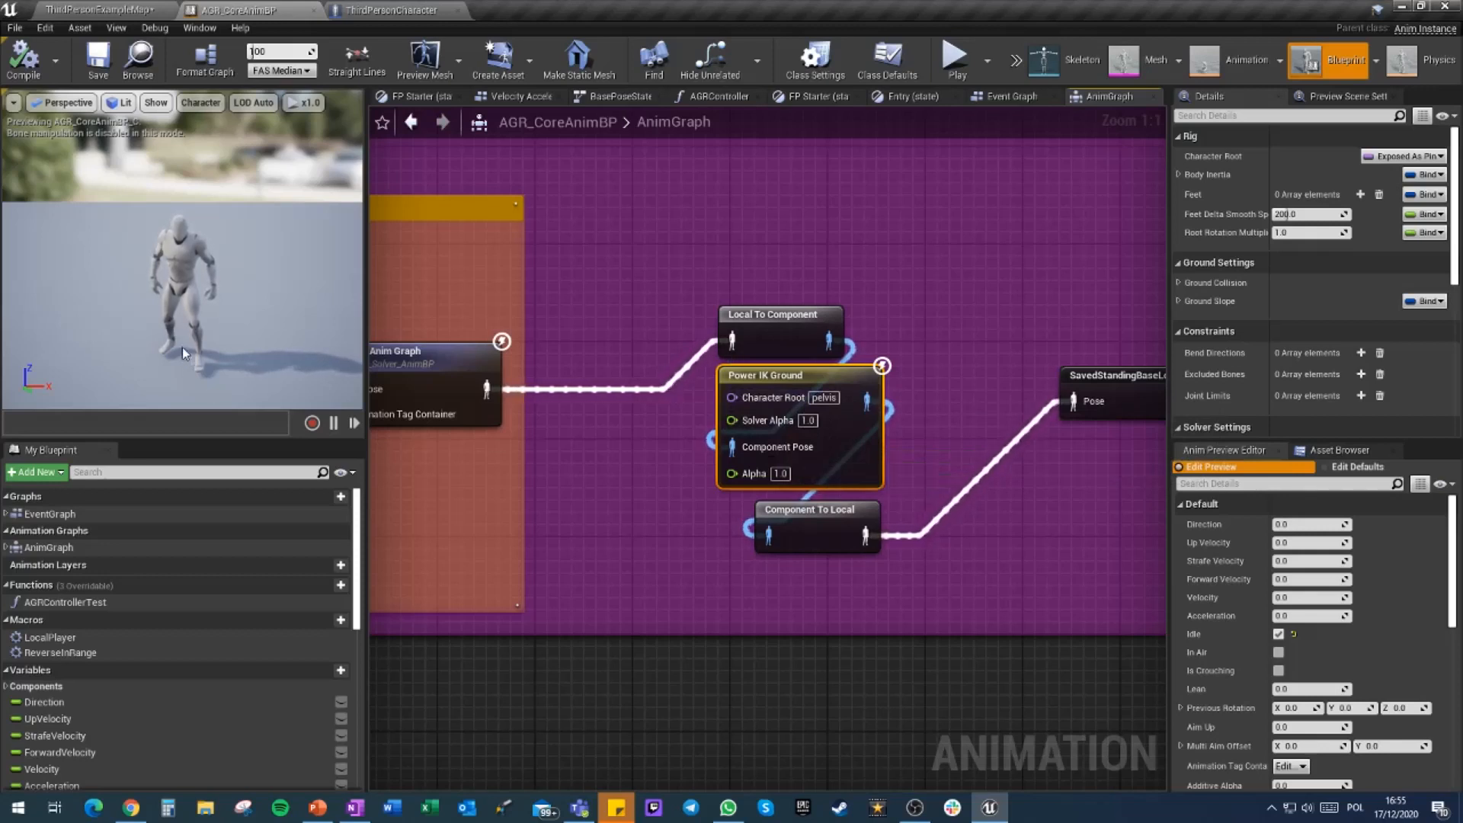
{"action": "left_click_drag", "start_coordinate": [867, 401], "coordinate": [1080, 406]}
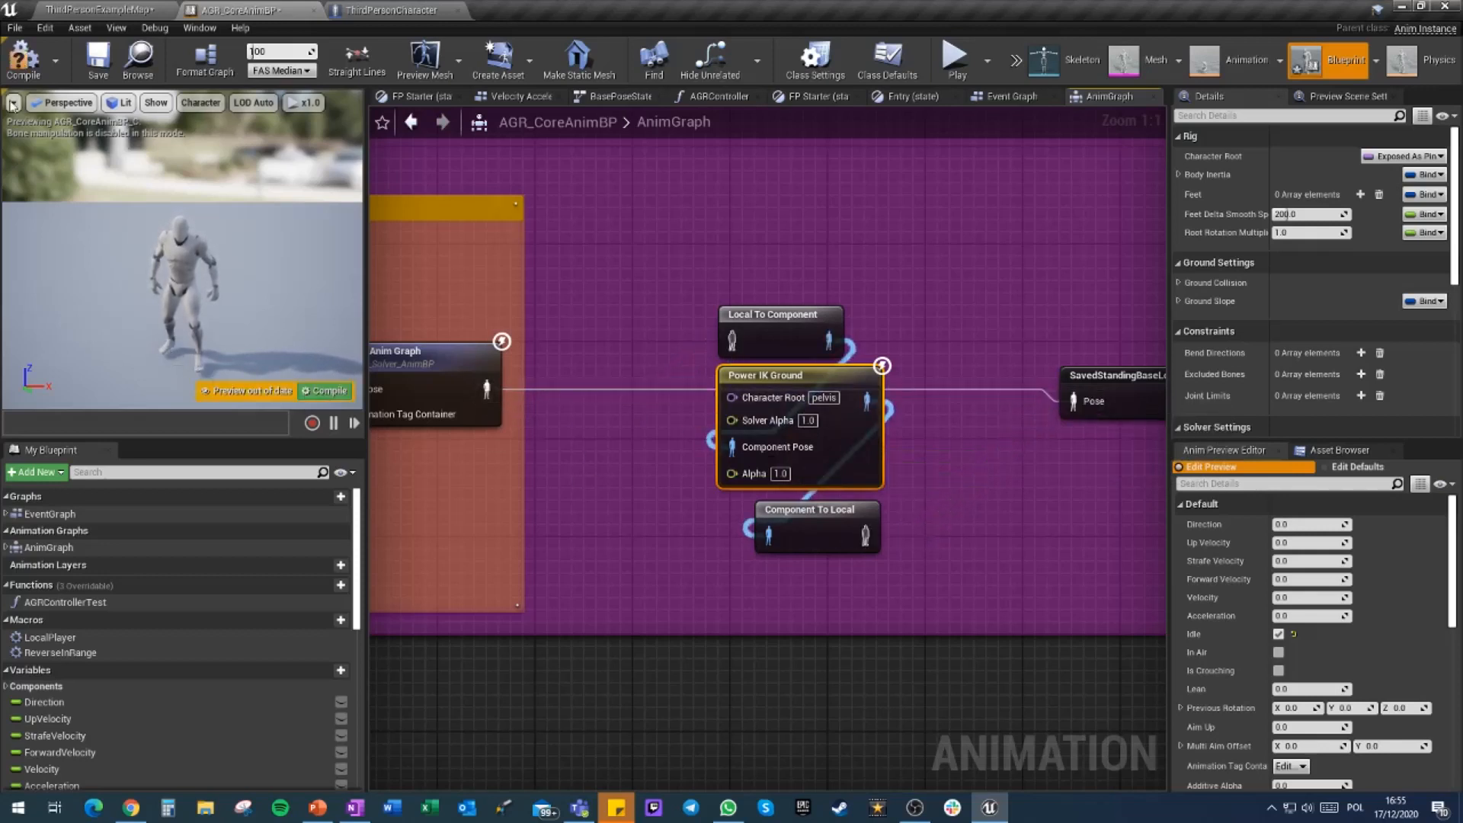
{"action": "left_click", "coordinate": [24, 57]}
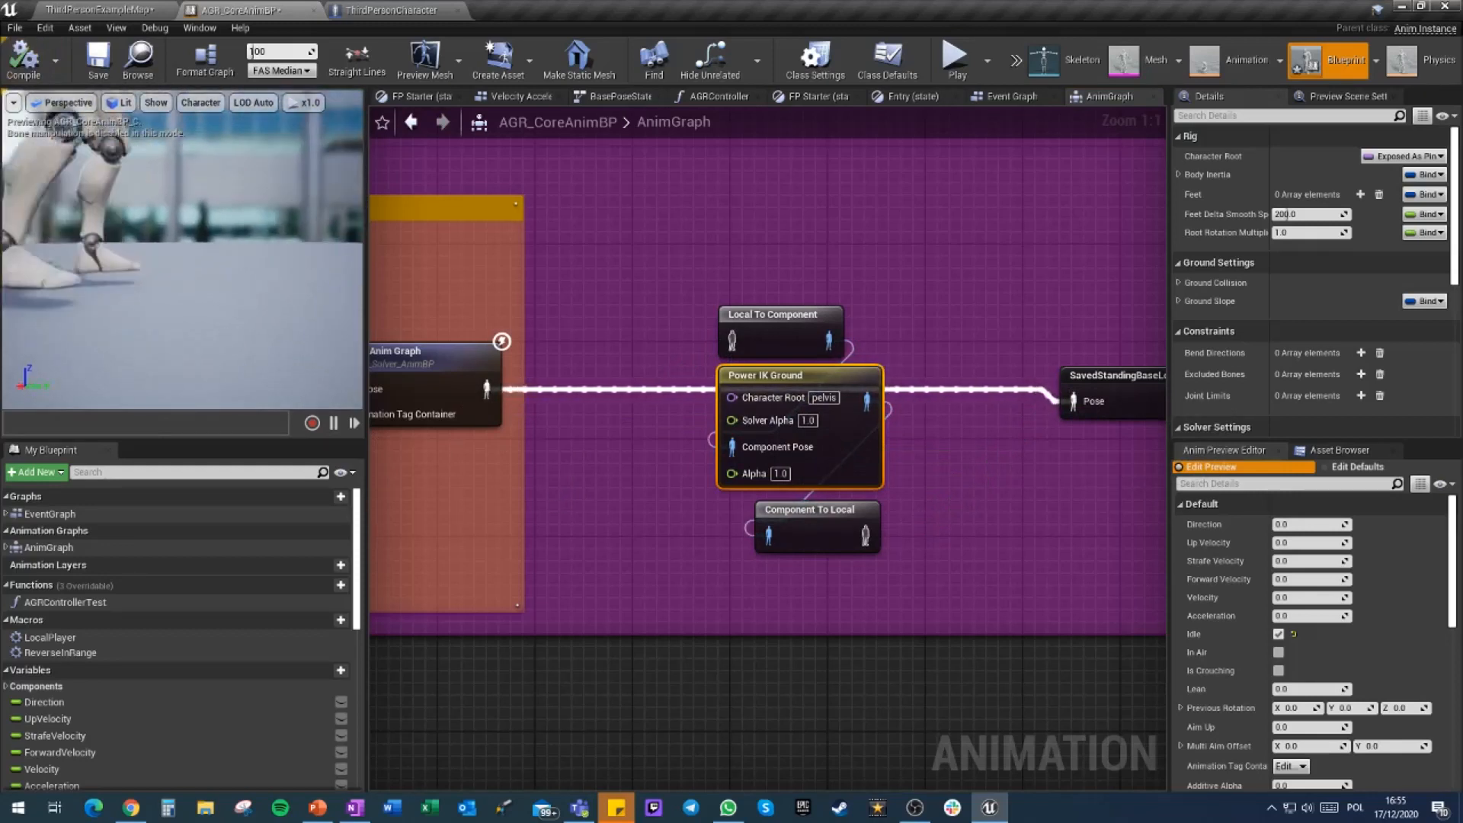
In the ThirdPersonCharacter blueprint's viewport, examine the mesh's feet against the base of the capsule component
{"action": "left_click", "coordinate": [384, 10]}
{"action": "left_click", "coordinate": [106, 136]}
{"action": "left_click", "coordinate": [264, 96]}
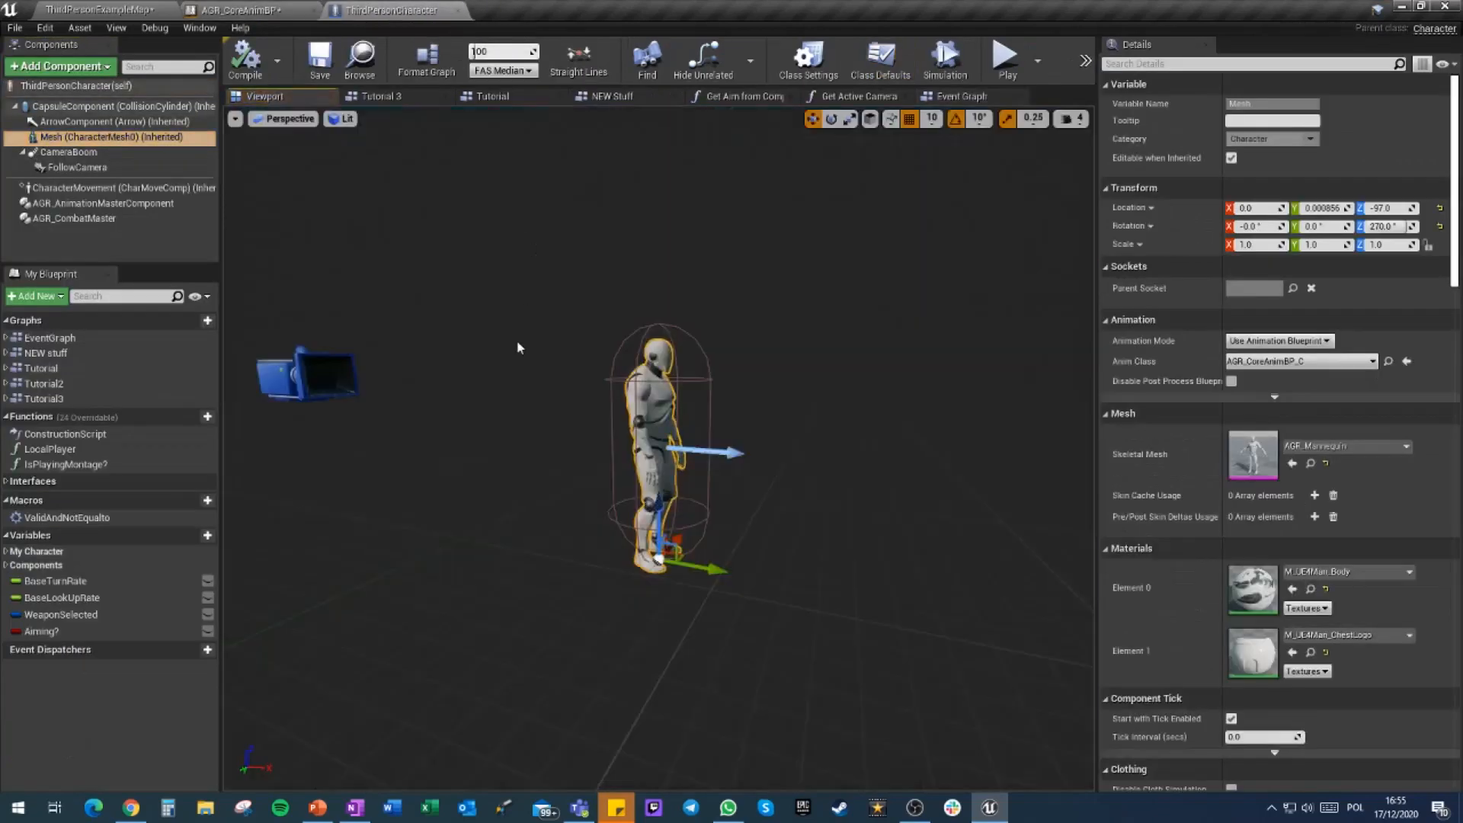
{"action": "right_click_drag", "start_coordinate": [517, 347], "coordinate": [499, 415]}
{"action": "key", "text": "w"}
{"action": "key", "text": "s"}
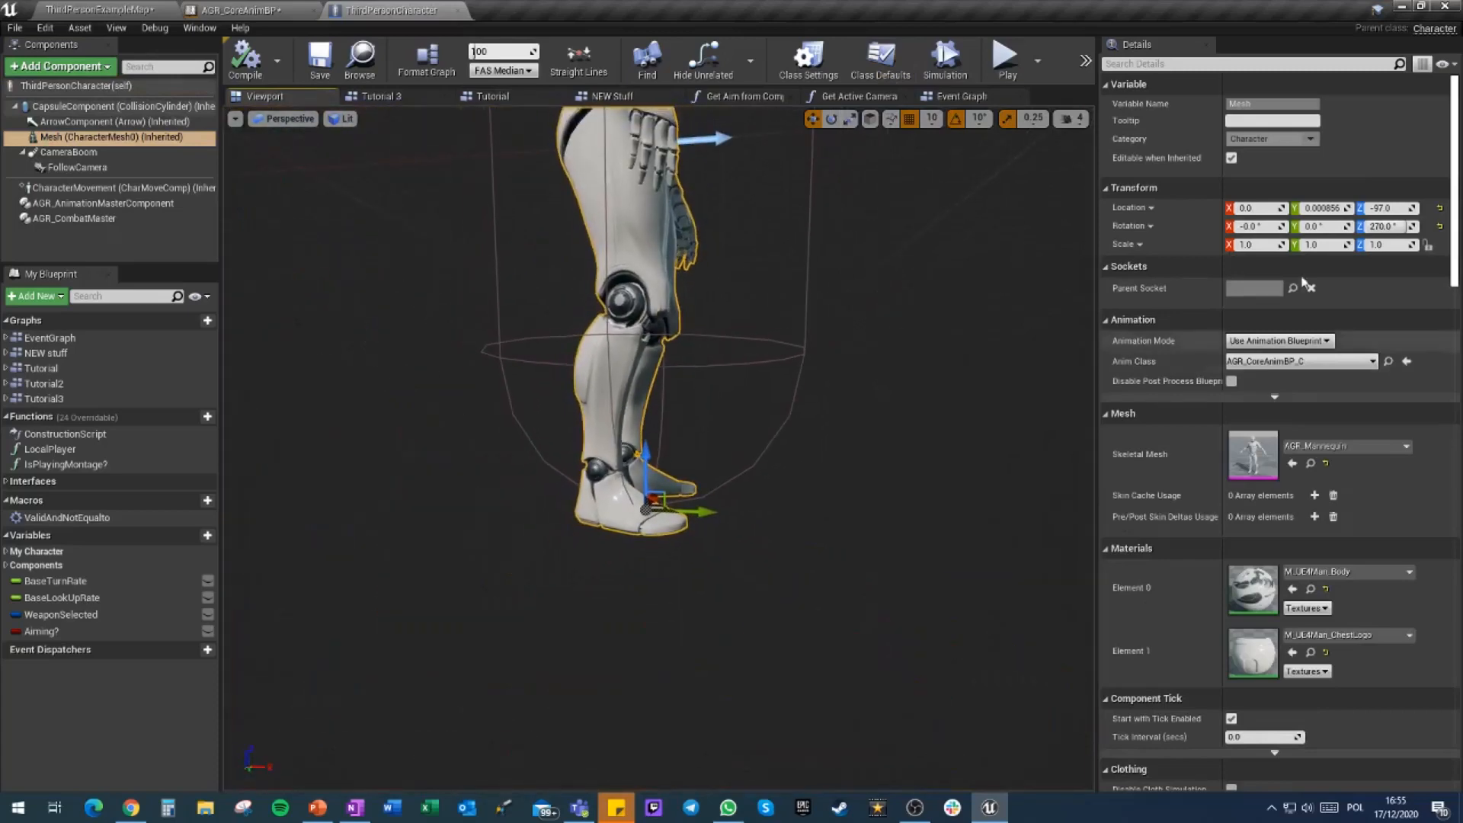
{"action": "left_click", "coordinate": [89, 112]}
Return to AGR_CoreAnimBP and bypass the whole IK section by connecting the FullBody slot directly to SavedStandingBaseLocomotionPose, and compile
{"action": "left_click", "coordinate": [265, 8]}
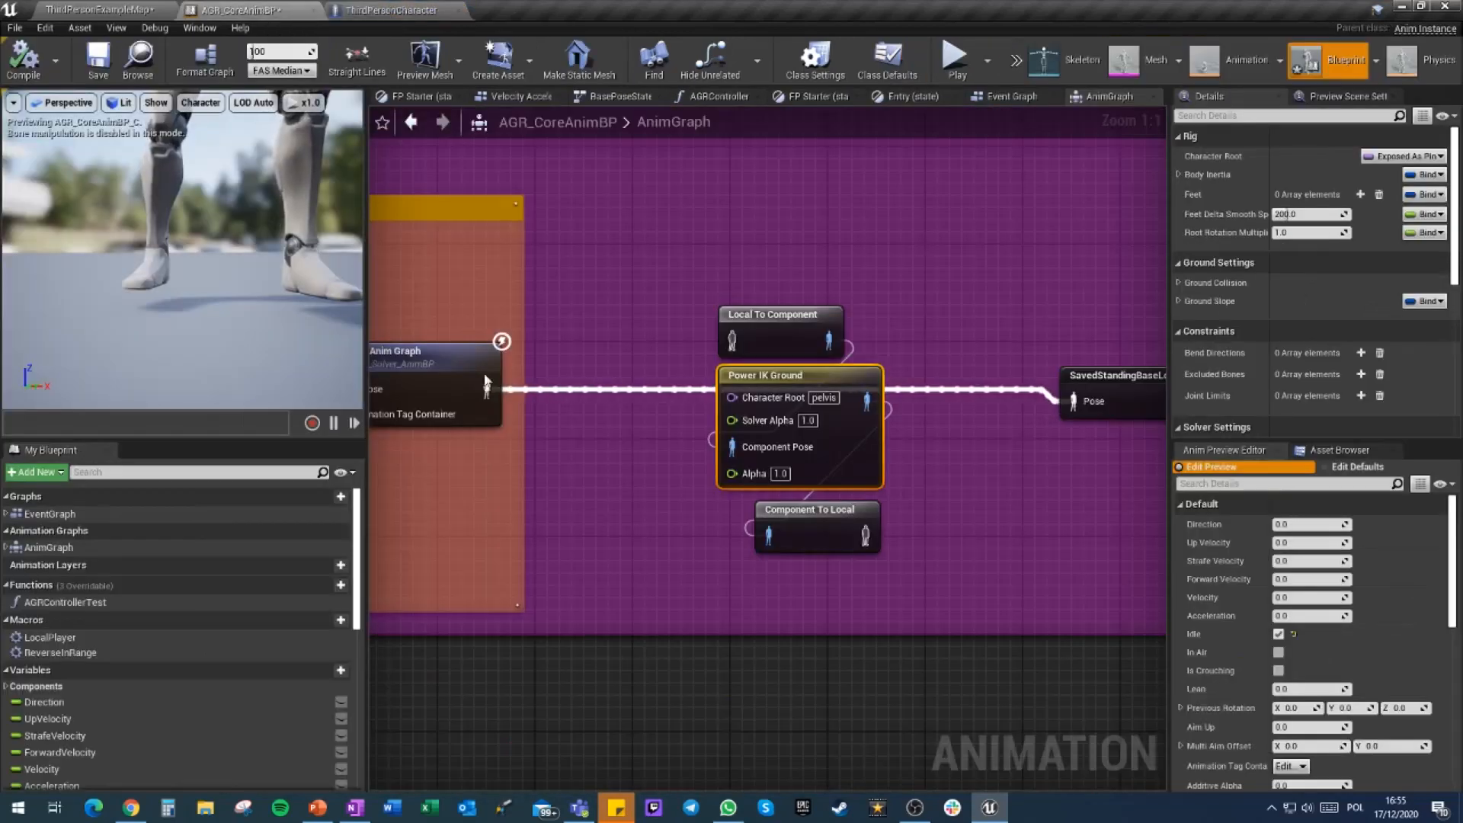
{"action": "right_click_drag", "start_coordinate": [567, 516], "coordinate": [907, 516]}
{"action": "scroll", "coordinate": [927, 523], "scroll_direction": "down", "scroll_amount": 1}
{"action": "scroll", "coordinate": [907, 516], "scroll_direction": "down", "scroll_amount": 1}
{"action": "right_click_drag", "start_coordinate": [394, 429], "coordinate": [749, 431]}
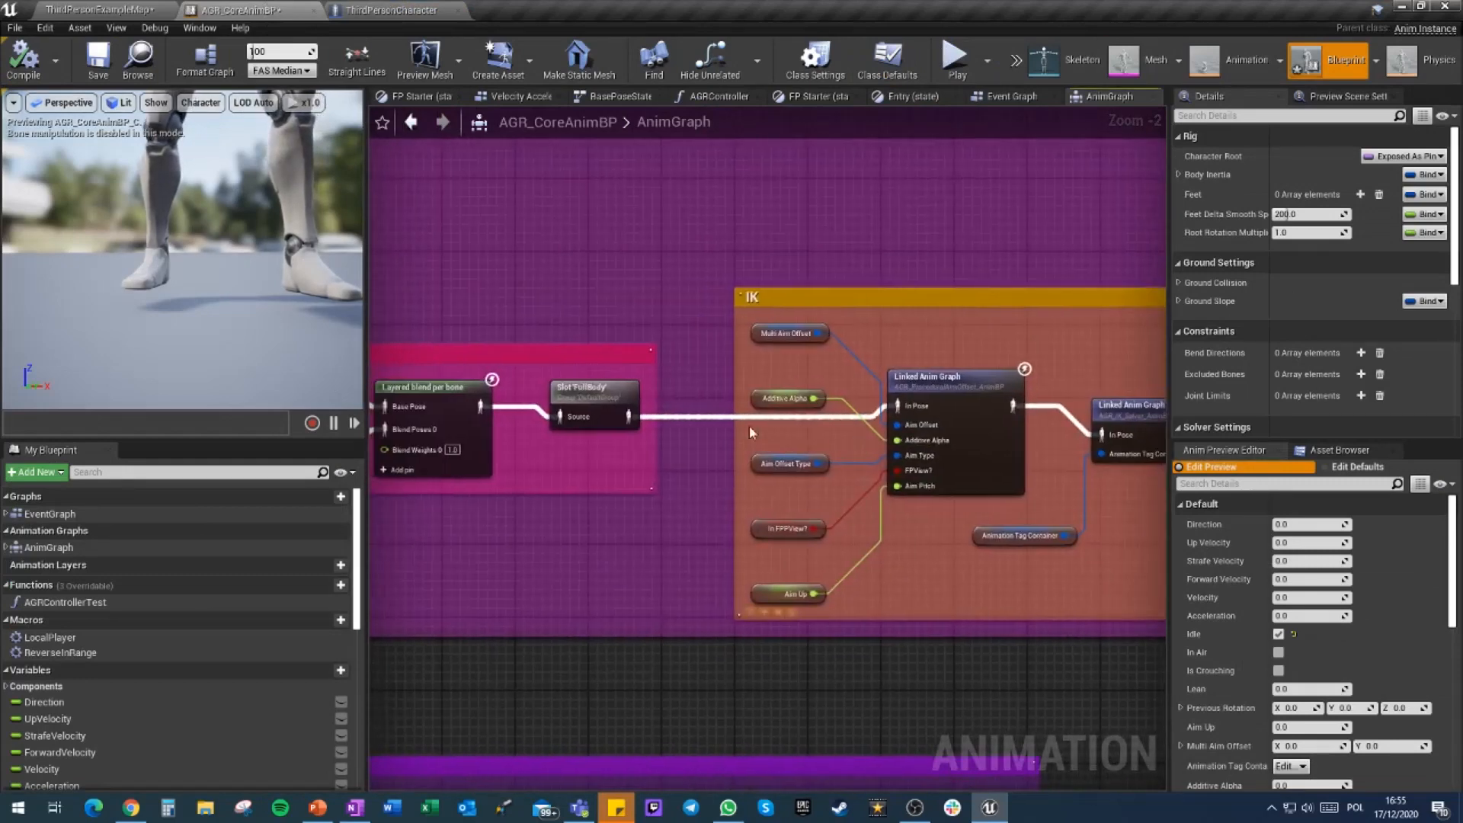
{"action": "left_click_drag", "start_coordinate": [625, 417], "coordinate": [797, 443]}
{"action": "left_click", "coordinate": [30, 66]}
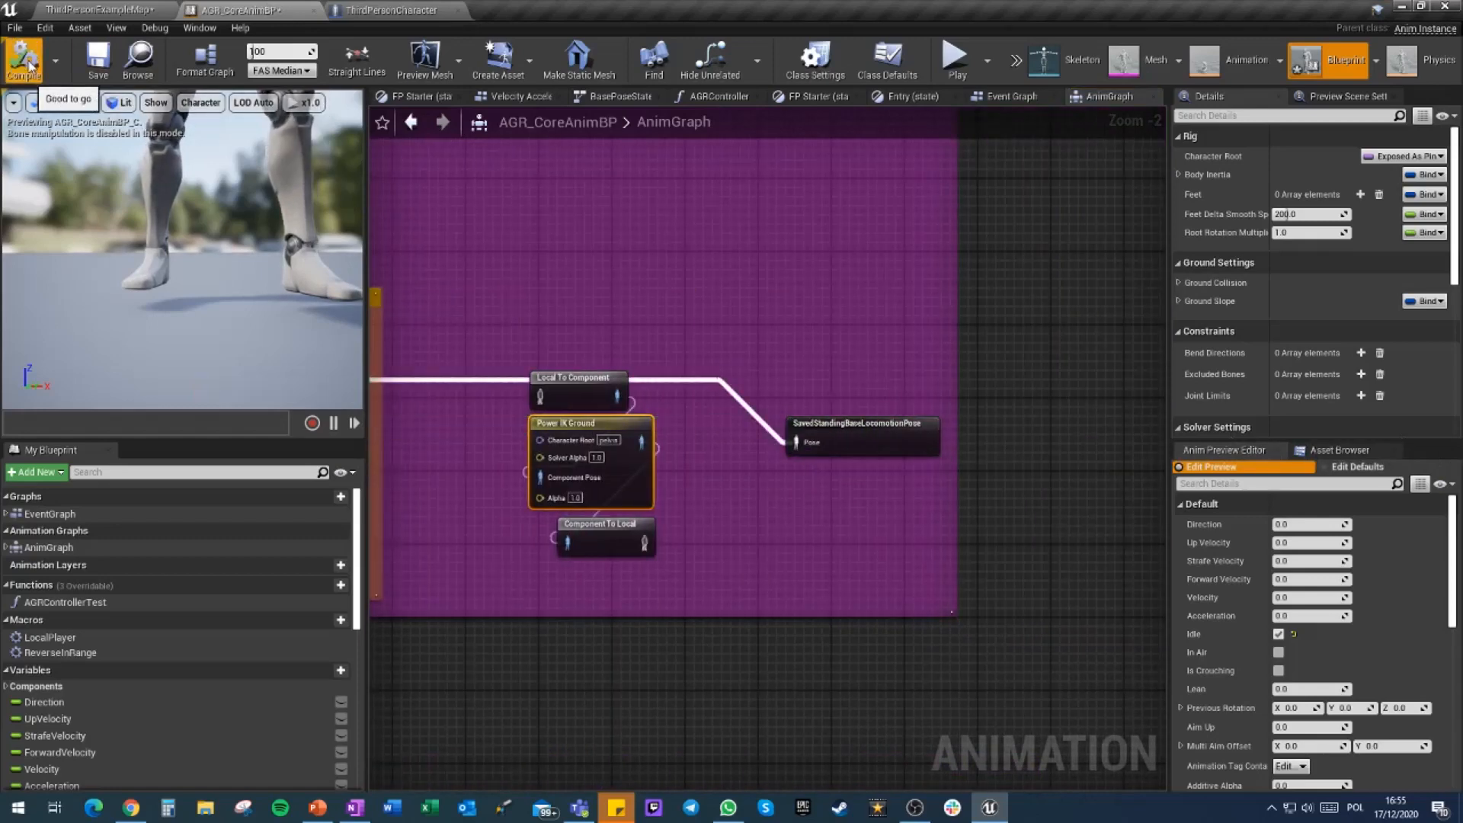
Reconnect the FullBody slot's output to the In Pose of the IK section's first Linked Anim Graph
{"action": "right_click_drag", "start_coordinate": [631, 361], "coordinate": [1338, 407]}
{"action": "right_click_drag", "start_coordinate": [451, 475], "coordinate": [590, 455]}
{"action": "left_click_drag", "start_coordinate": [622, 441], "coordinate": [895, 442]}
Reconnect the IK solver to Local To Component and Component To Local to SavedStandingBaseLocomotionPose, and compile and save the blueprint
{"action": "right_click_drag", "start_coordinate": [1101, 389], "coordinate": [624, 375]}
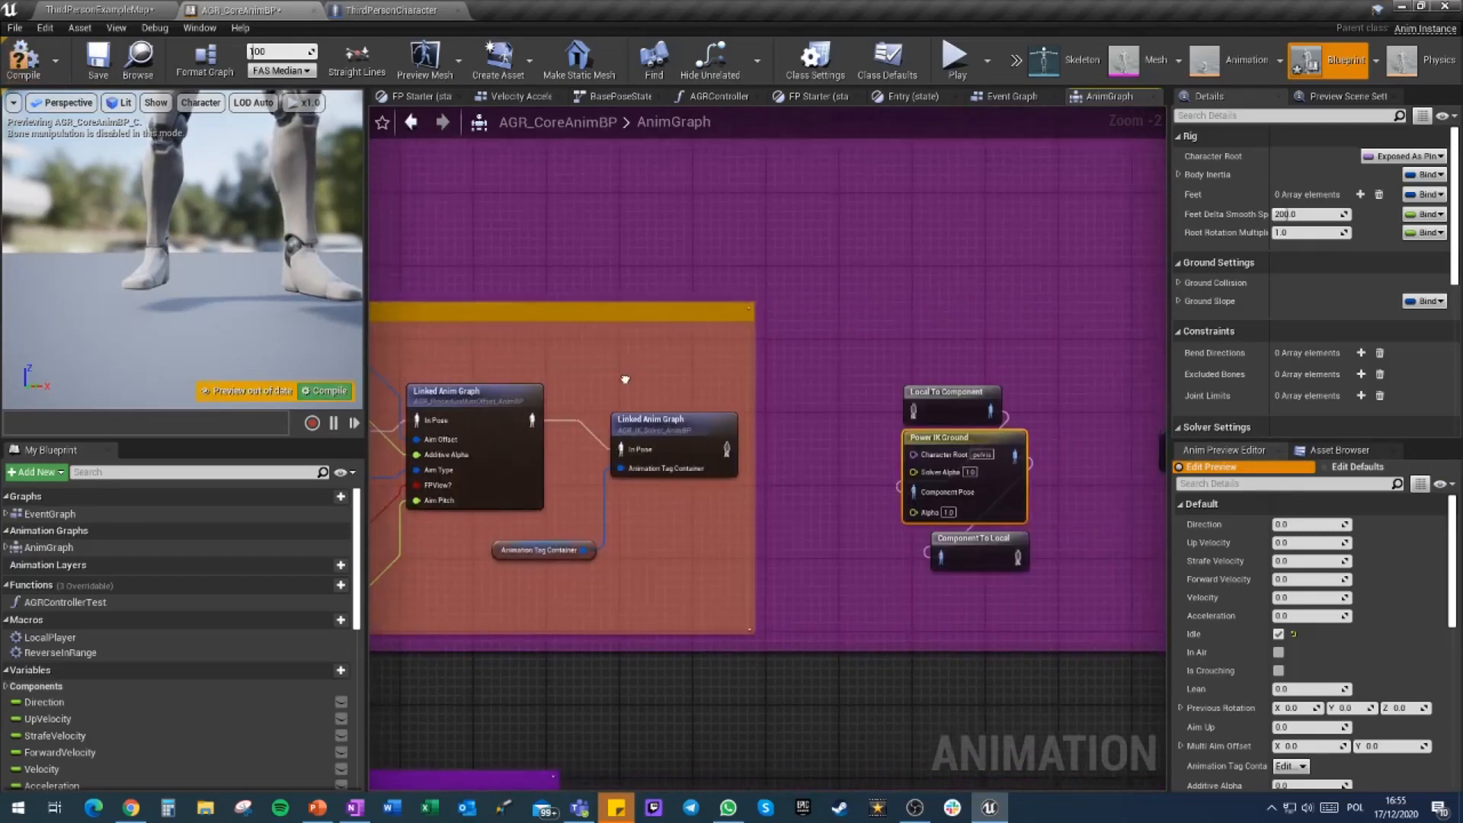
{"action": "left_click_drag", "start_coordinate": [912, 413], "coordinate": [910, 412]}
{"action": "right_click_drag", "start_coordinate": [874, 370], "coordinate": [705, 351]}
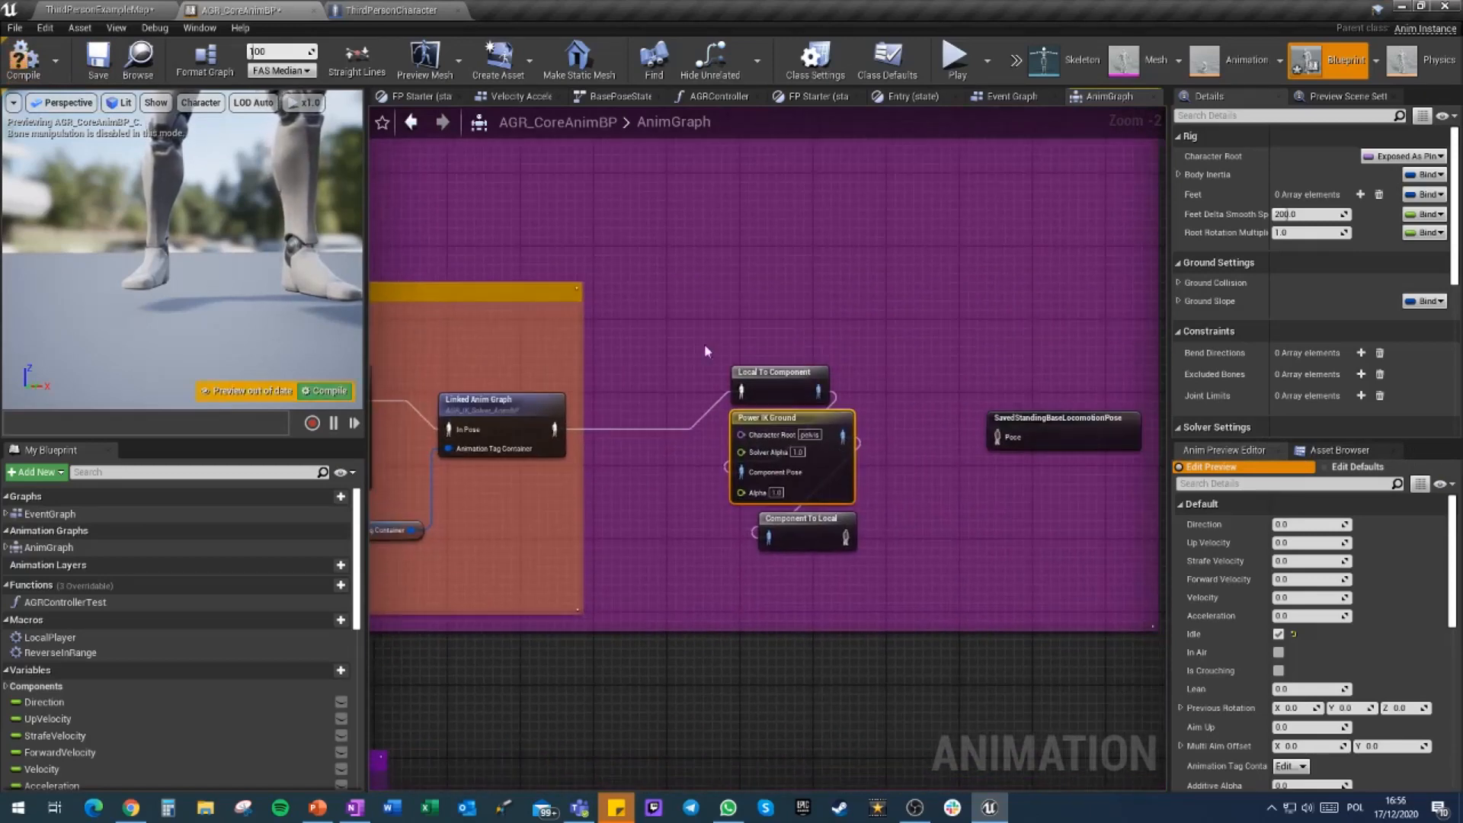
{"action": "left_click_drag", "start_coordinate": [1013, 444], "coordinate": [1008, 442]}
{"action": "left_click", "coordinate": [935, 399]}
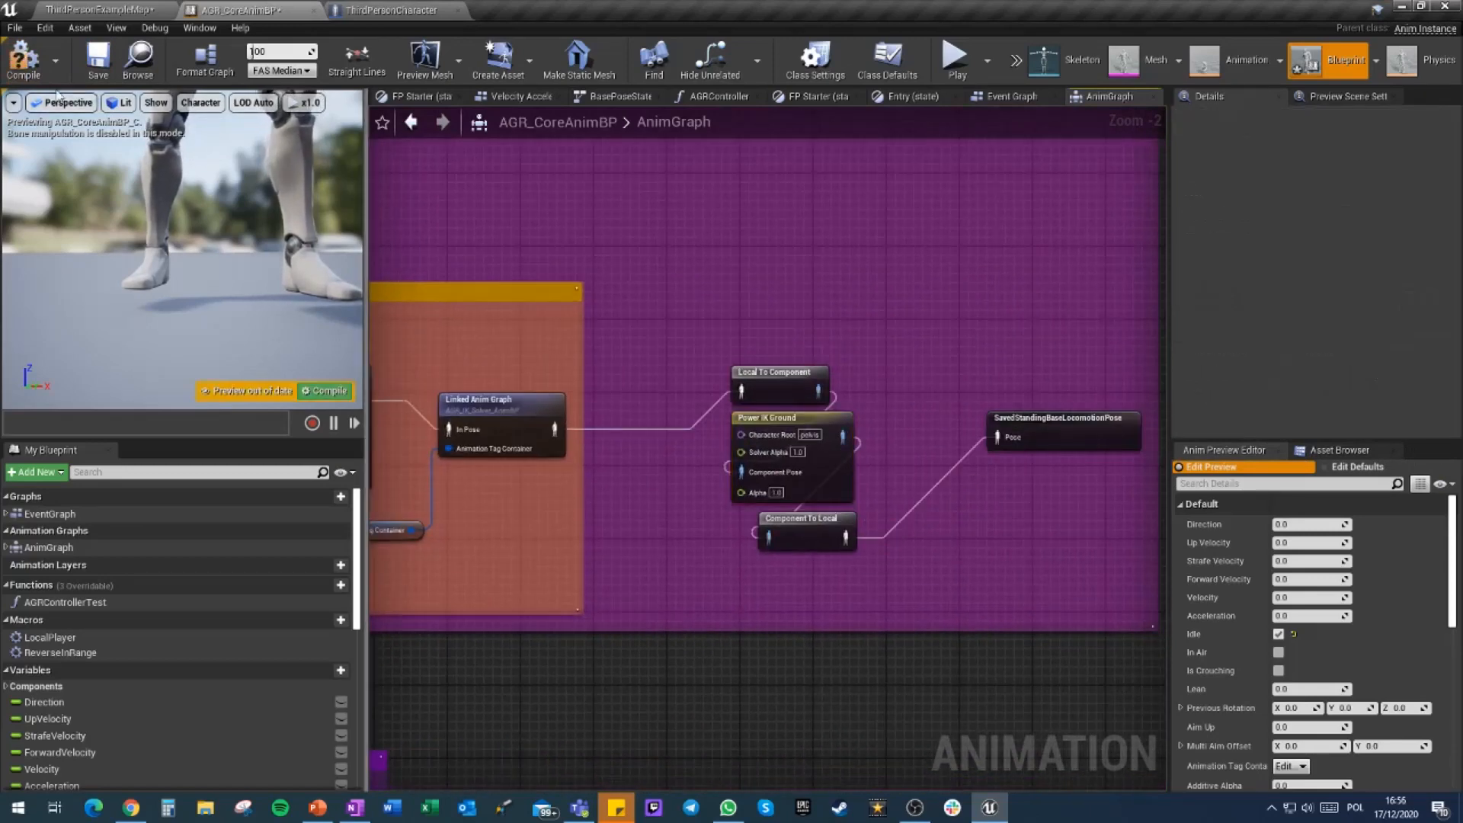
{"action": "left_click", "coordinate": [23, 58]}
{"action": "left_click", "coordinate": [97, 58]}
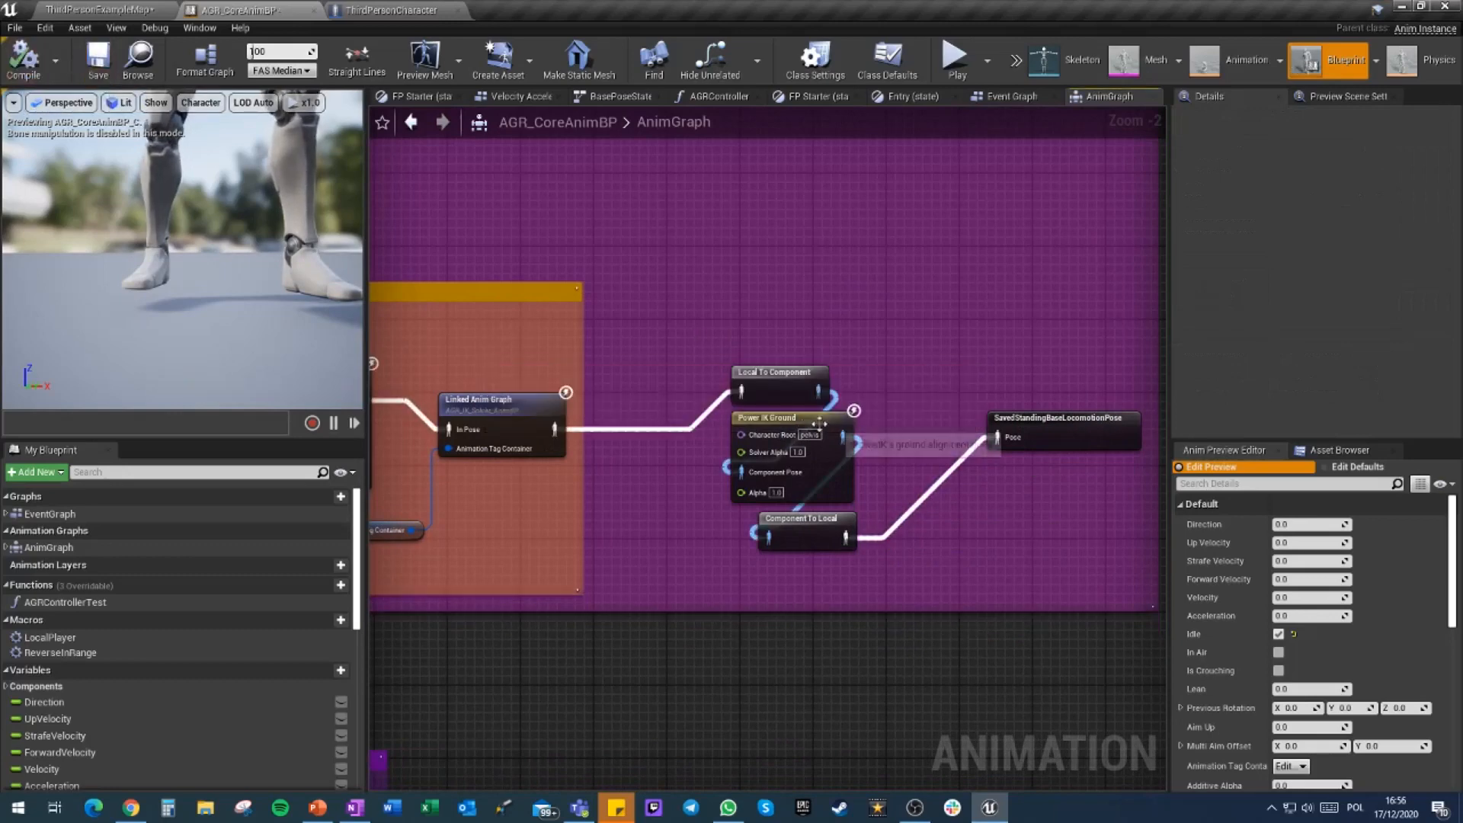
Add a first Feet element to the Power IK Ground node and set its Bone Name to foot_l
{"action": "left_click", "coordinate": [819, 424]}
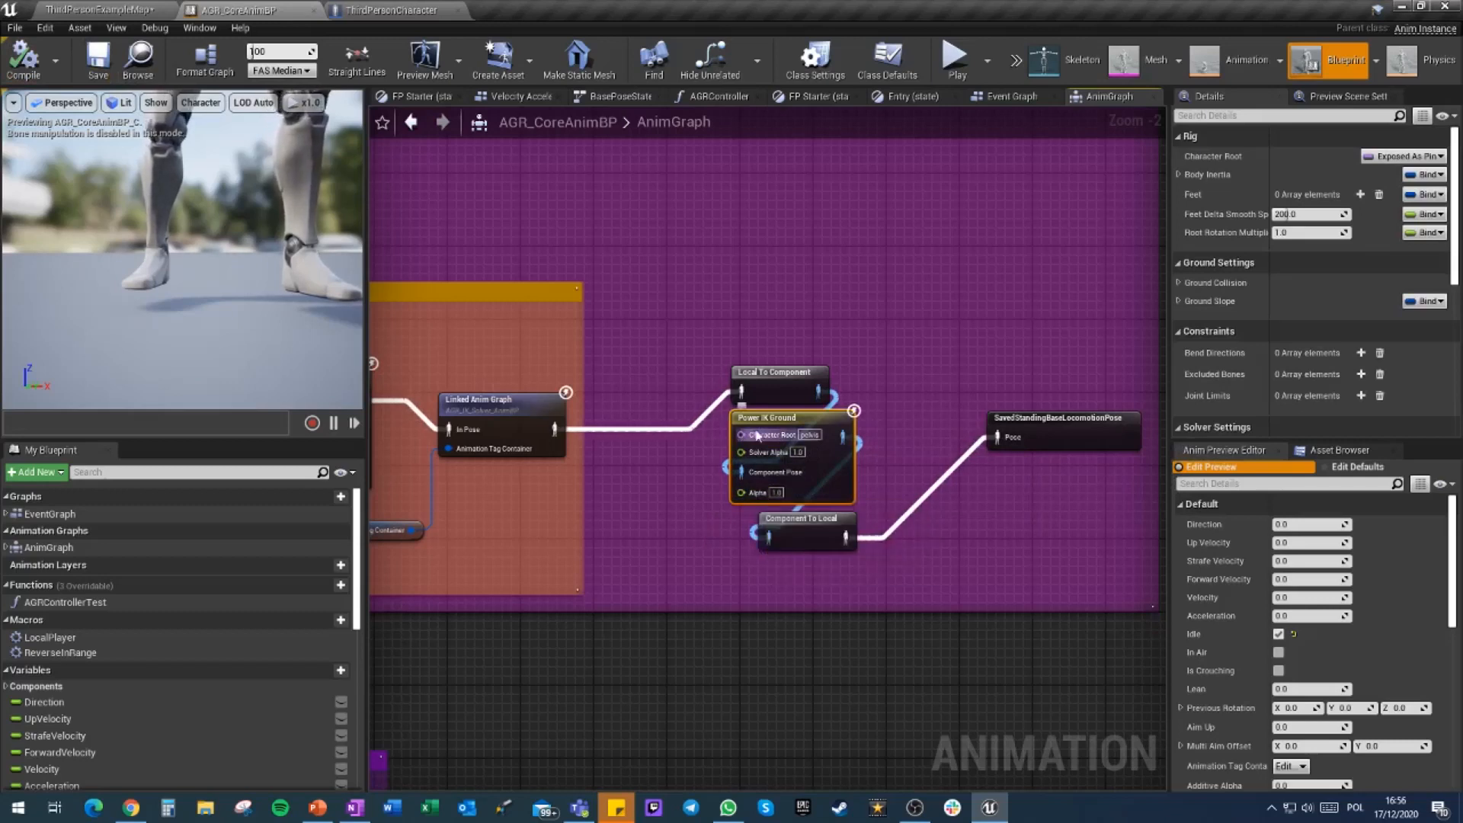
{"action": "left_click", "coordinate": [1177, 175]}
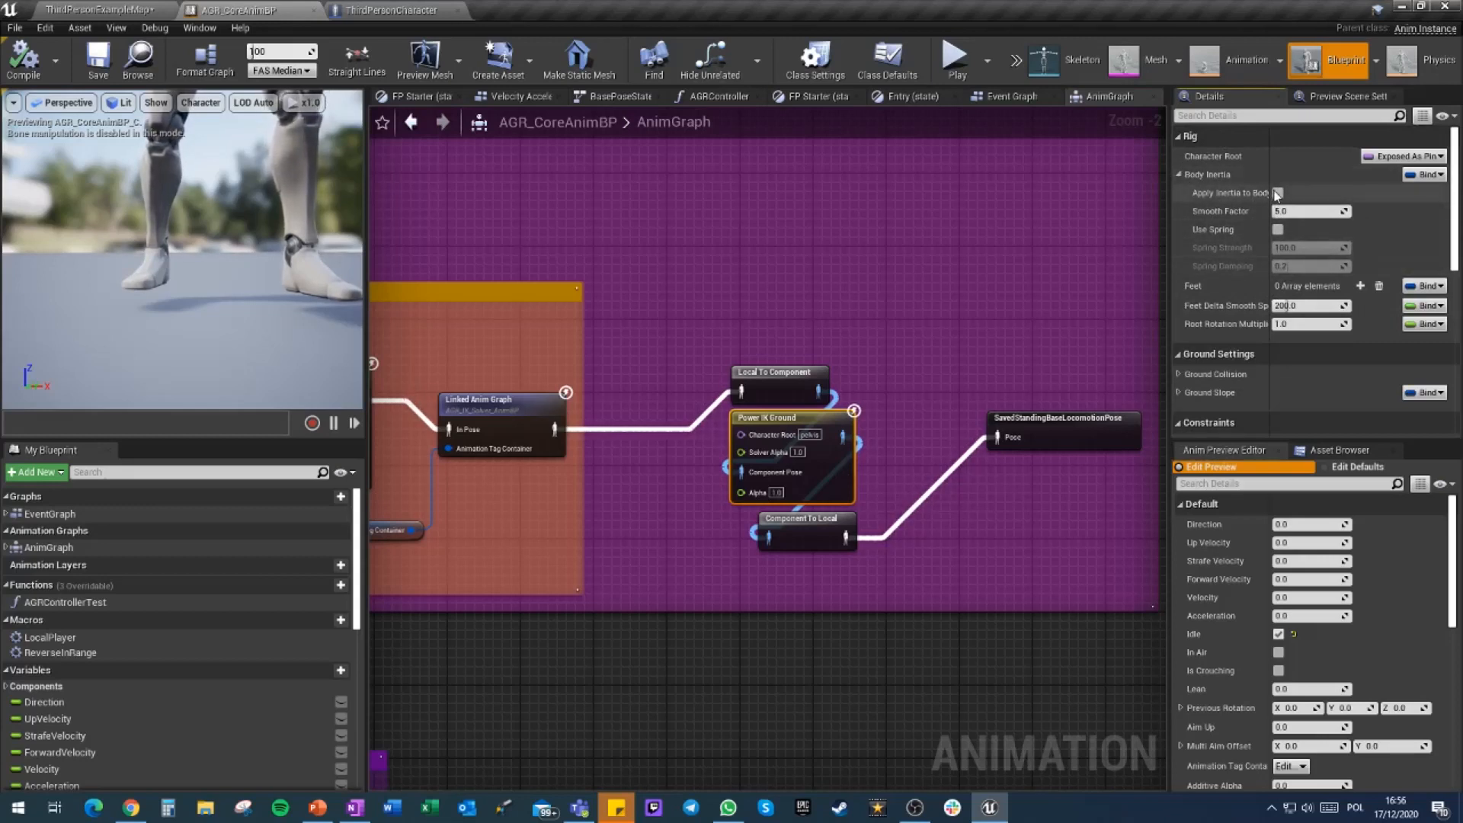
{"action": "left_click", "coordinate": [1359, 285]}
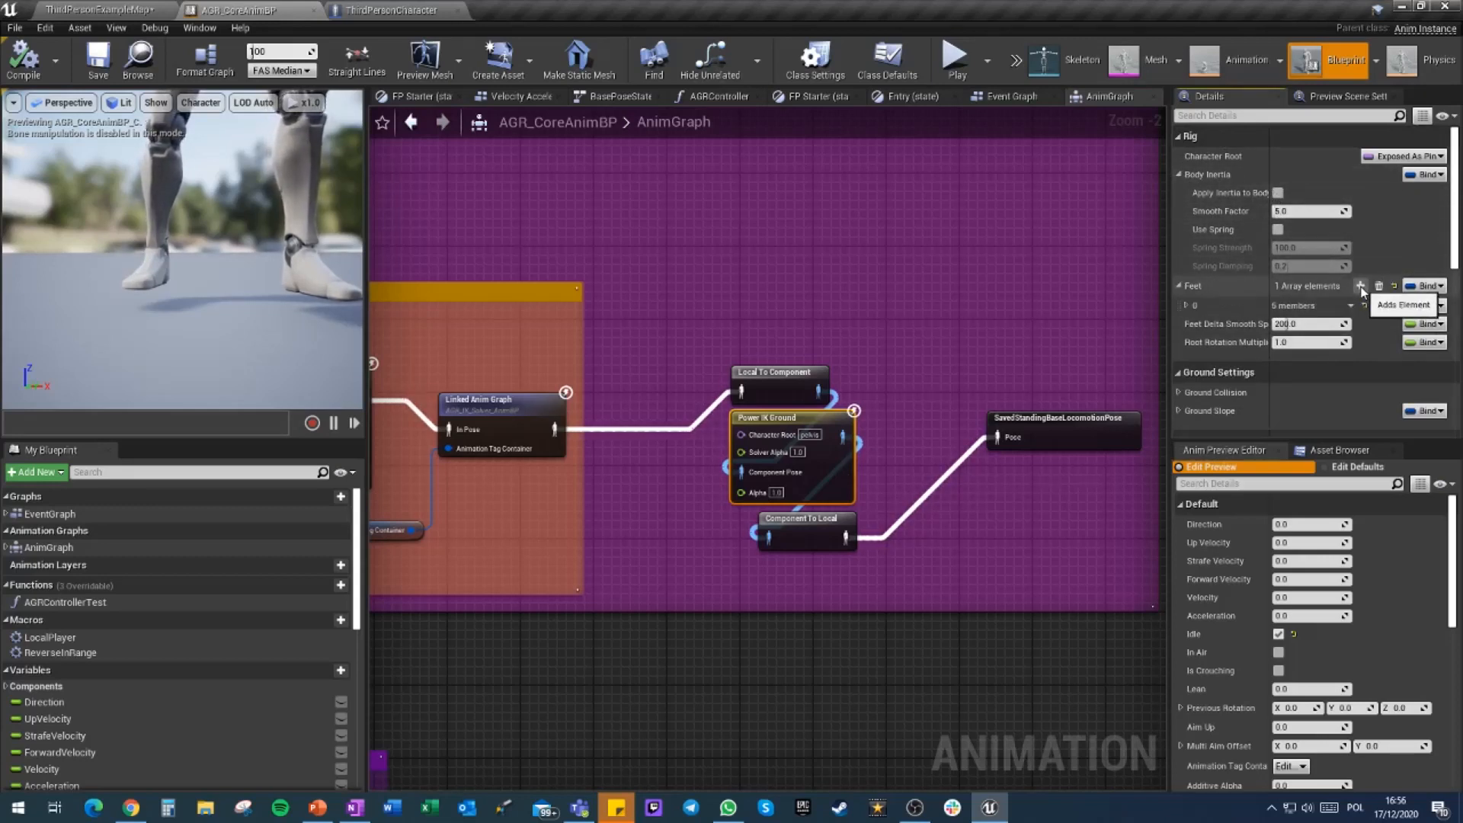
{"action": "left_click", "coordinate": [1186, 305]}
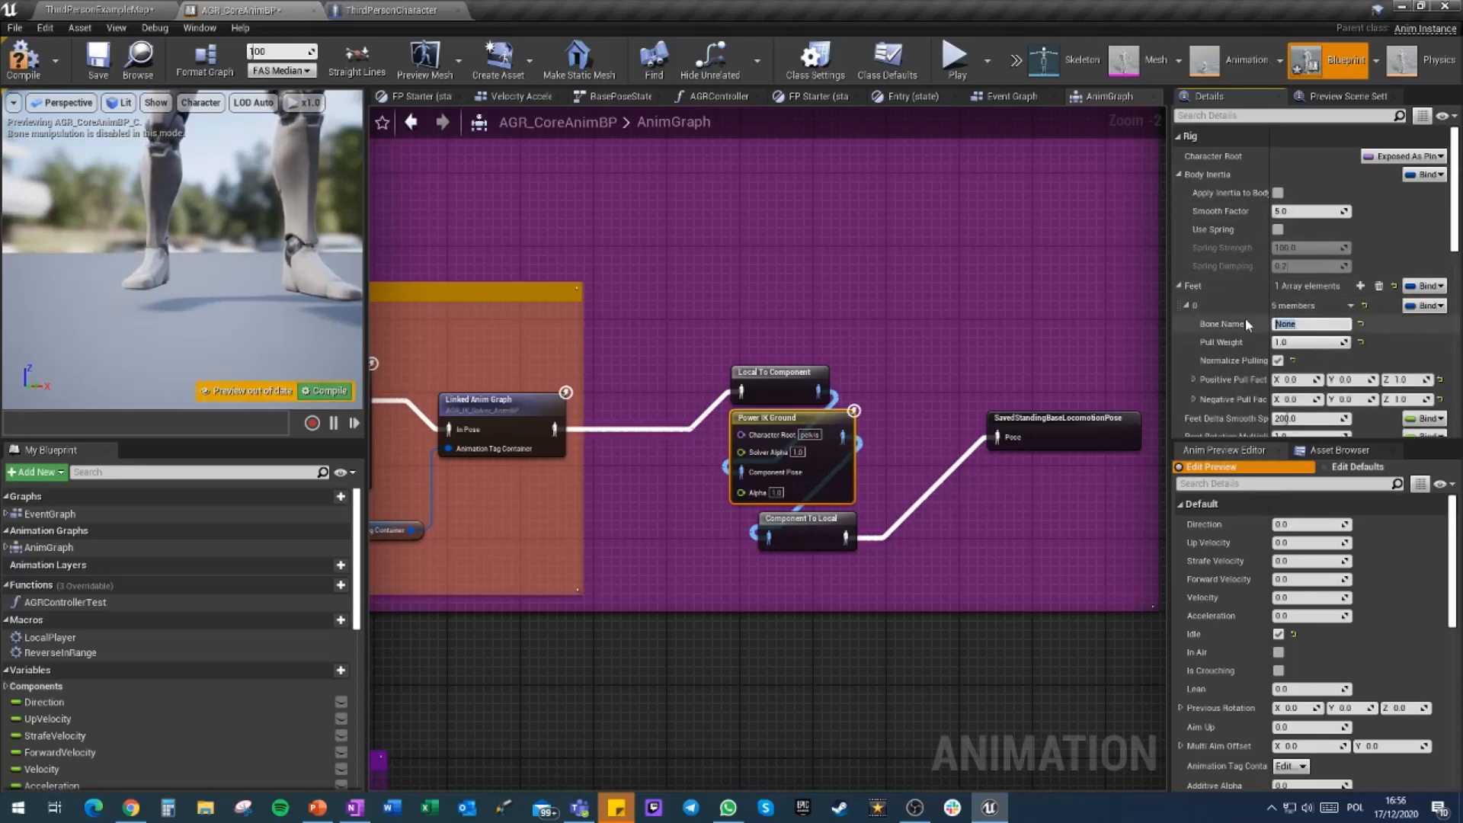
{"action": "type", "text": "foot_l"}
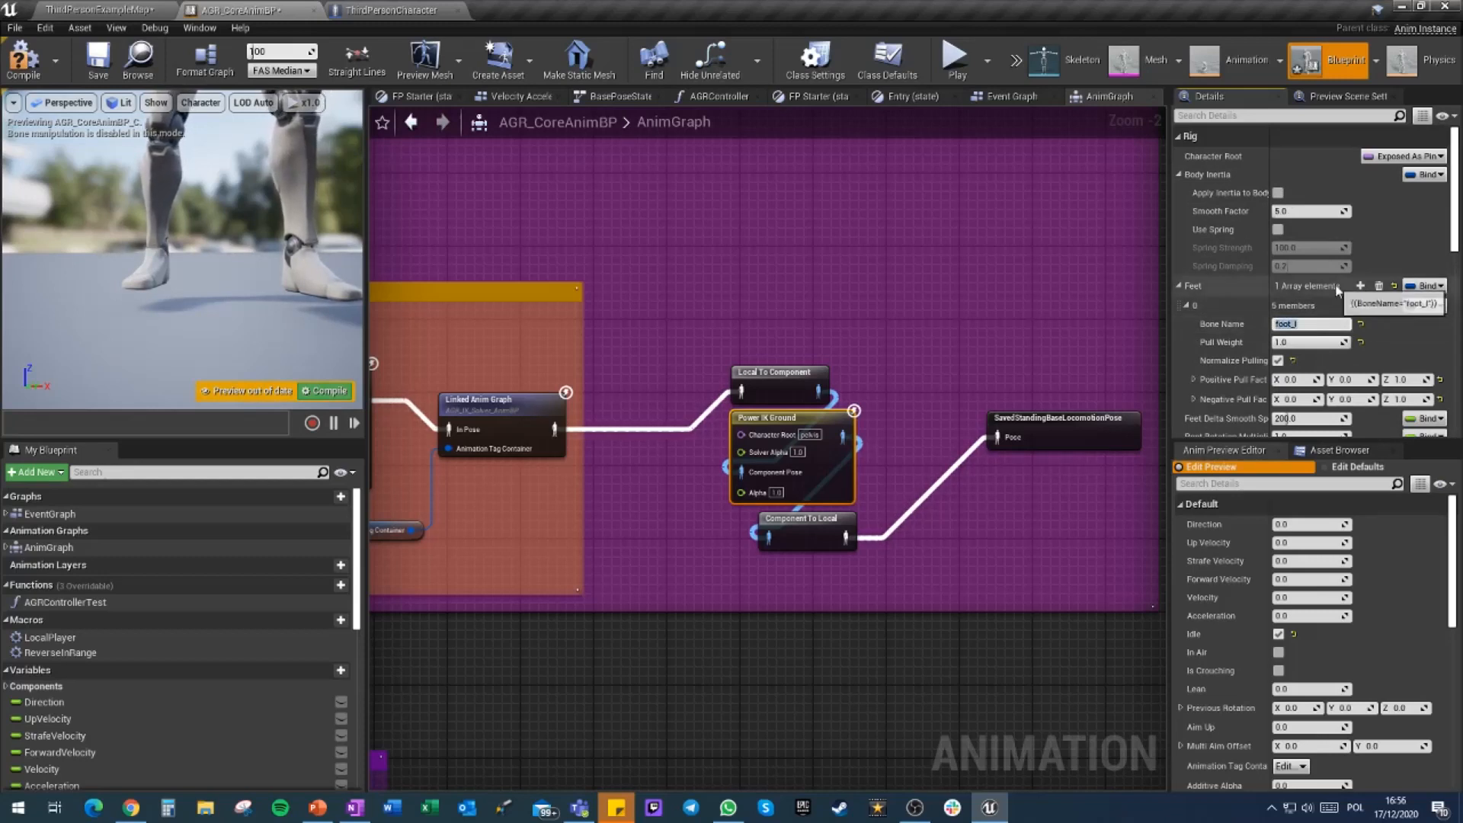
Add a second Feet element with Bone Name foot_r to Power IK Ground, compile, and view both feet in the preview
{"action": "left_click", "coordinate": [1360, 285]}
{"action": "scroll", "coordinate": [1259, 319], "scroll_direction": "down", "scroll_amount": 3}
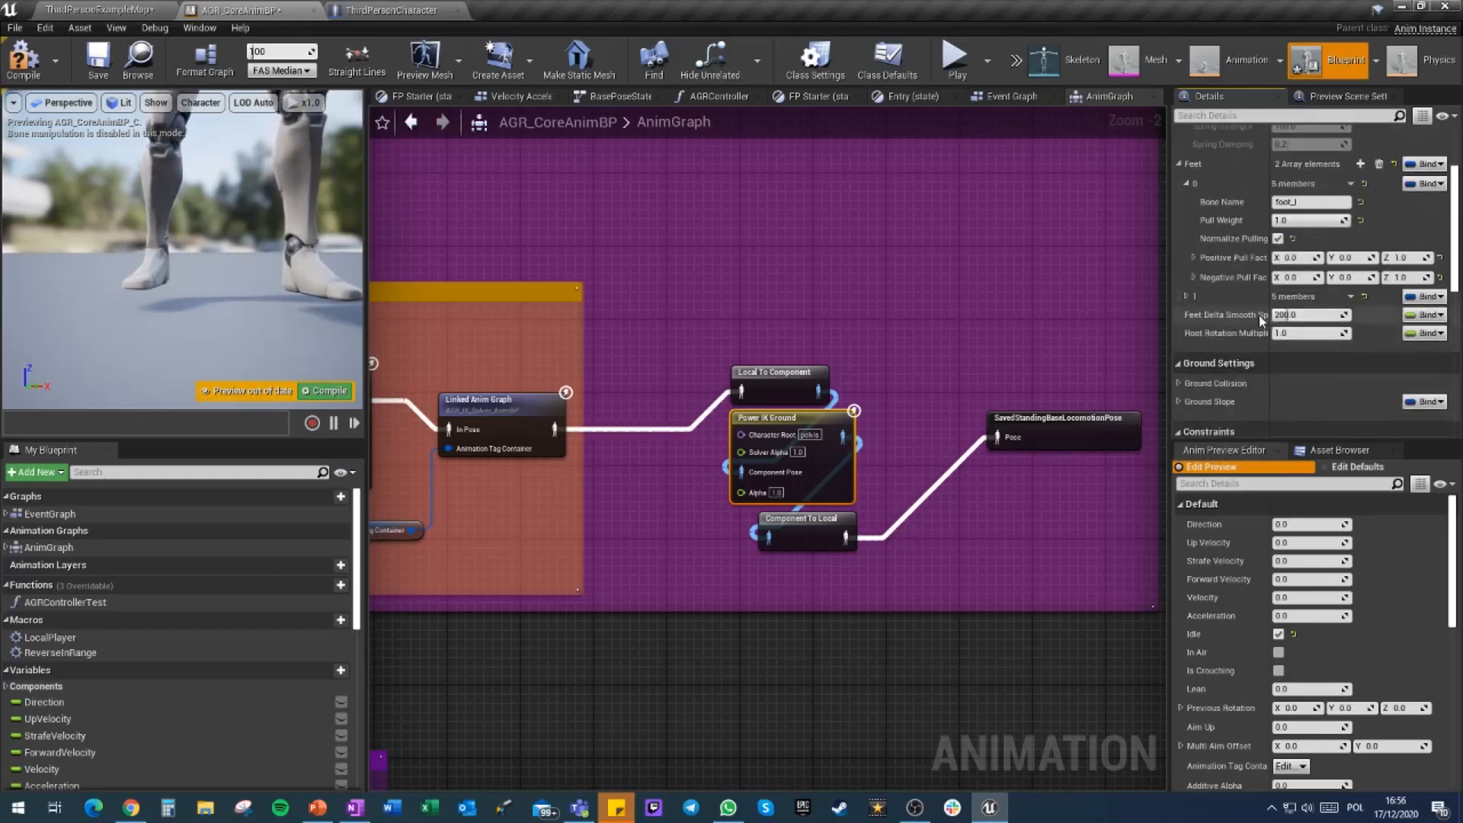
{"action": "left_click", "coordinate": [1186, 296]}
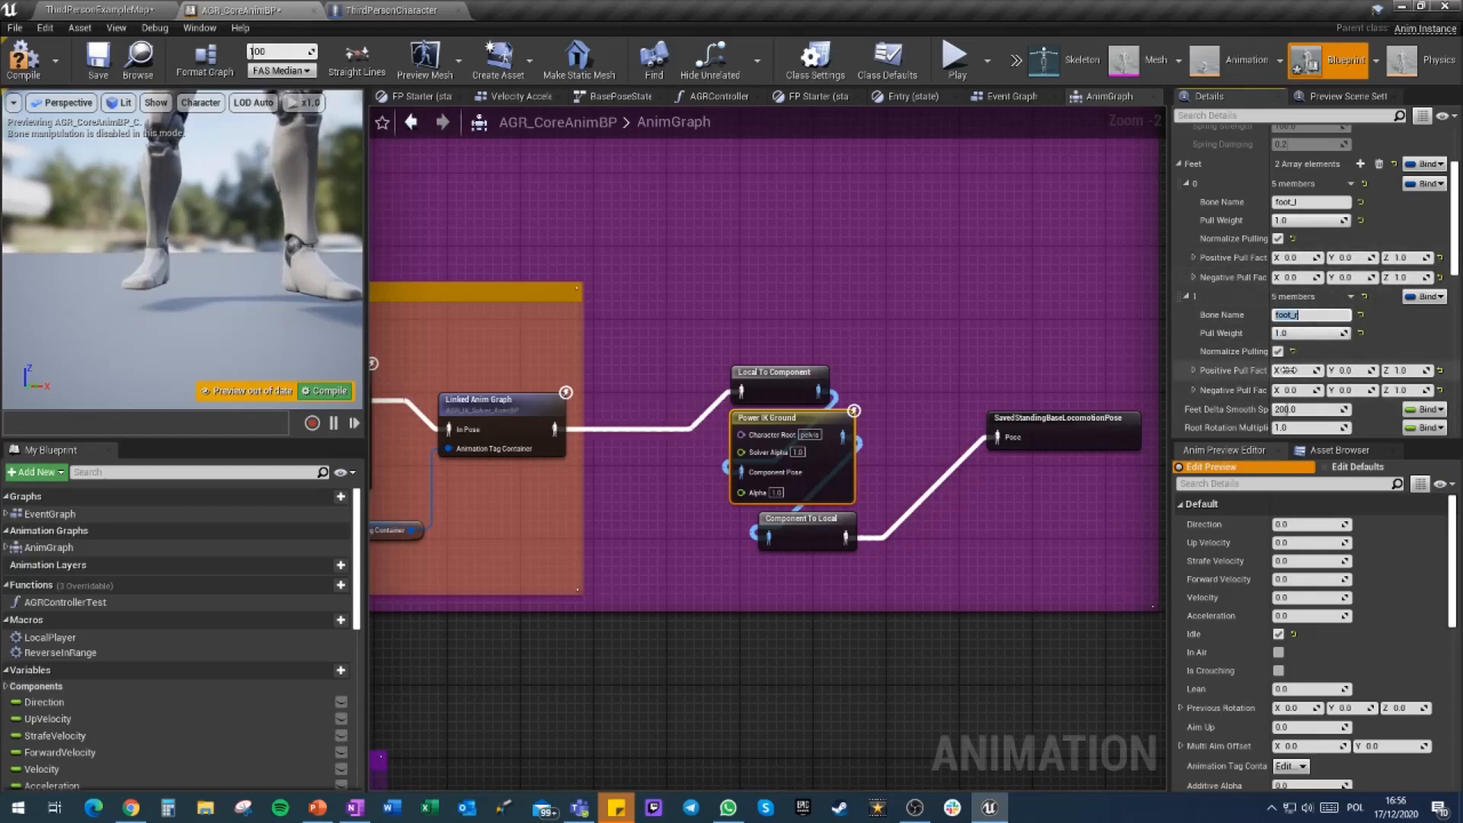
{"action": "scroll", "coordinate": [1230, 339], "scroll_direction": "down", "scroll_amount": 1}
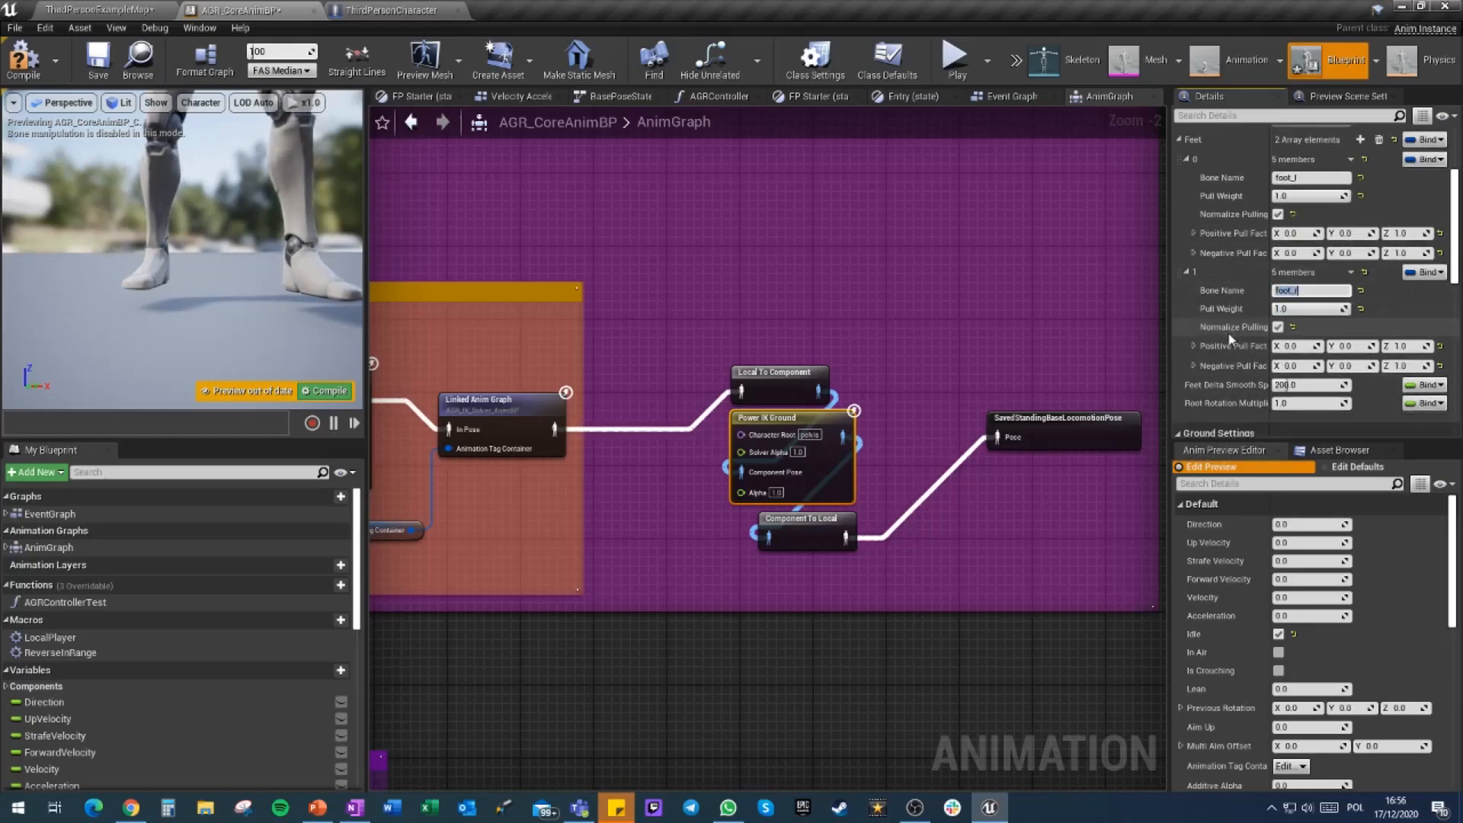
{"action": "scroll", "coordinate": [1230, 339], "scroll_direction": "down", "scroll_amount": 2}
{"action": "left_click", "coordinate": [30, 67]}
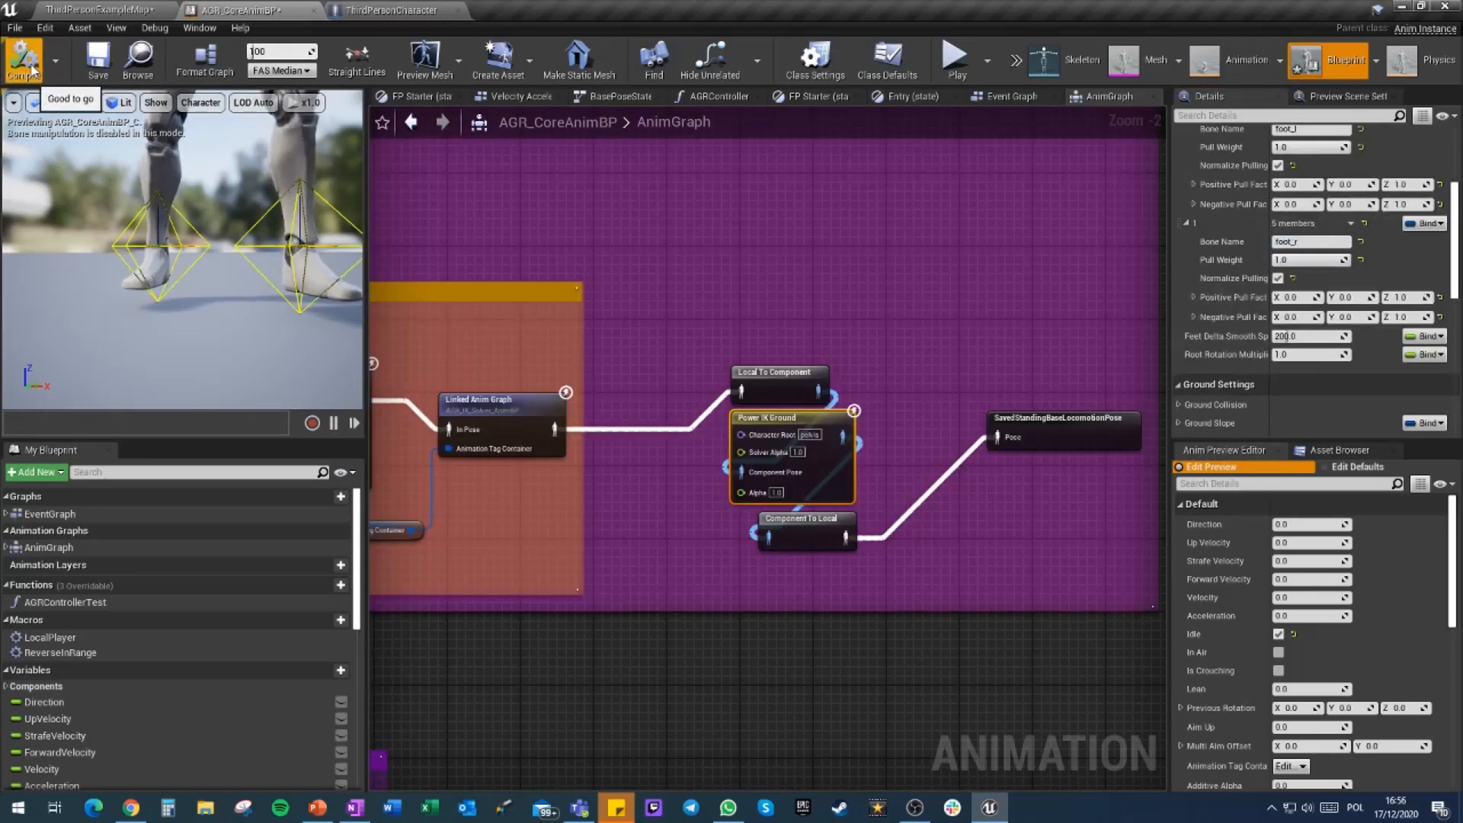
{"action": "mouse_move", "coordinate": [225, 275]}
{"action": "right_mouse_down"}
{"action": "mouse_move", "coordinate": [221, 286]}
{"action": "mouse_move", "coordinate": [226, 271]}
{"action": "right_mouse_up"}
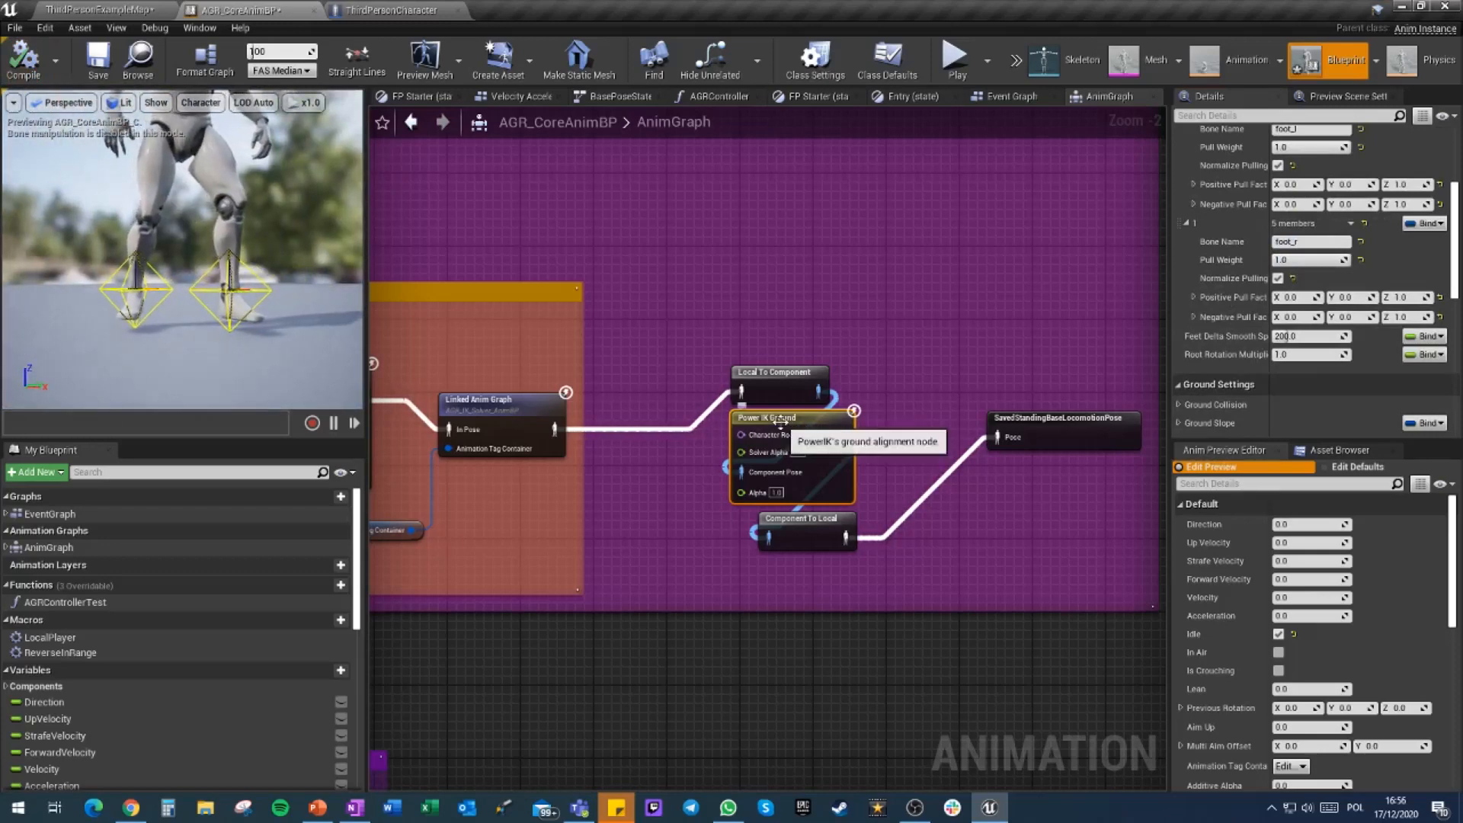
Expand the Power IK Ground node's Ground Collision settings and review the available Collision Channel options
{"action": "left_click", "coordinate": [650, 350]}
{"action": "left_click", "coordinate": [775, 420]}
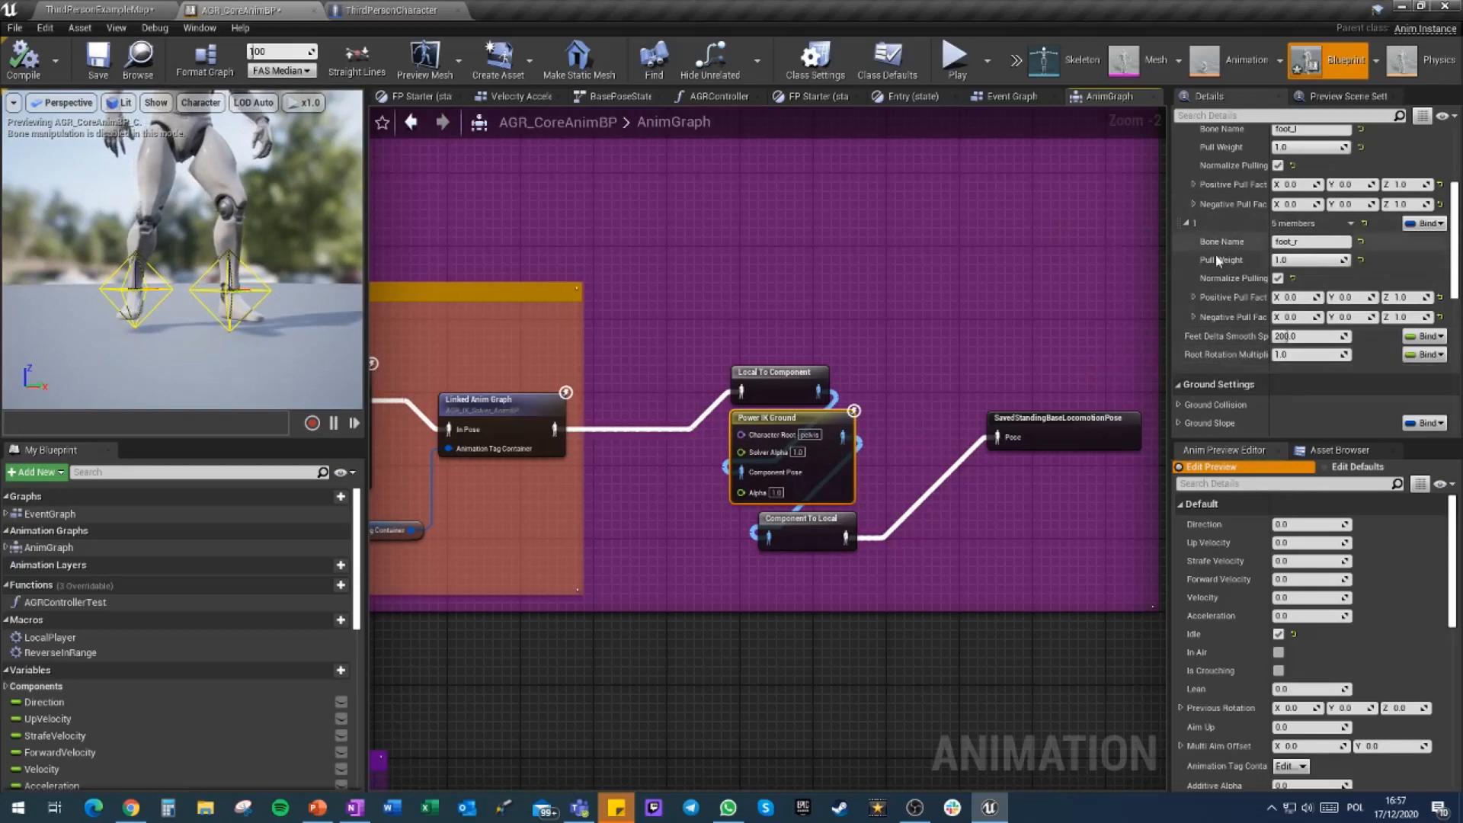
{"action": "scroll", "coordinate": [1219, 266], "scroll_direction": "down", "scroll_amount": 3}
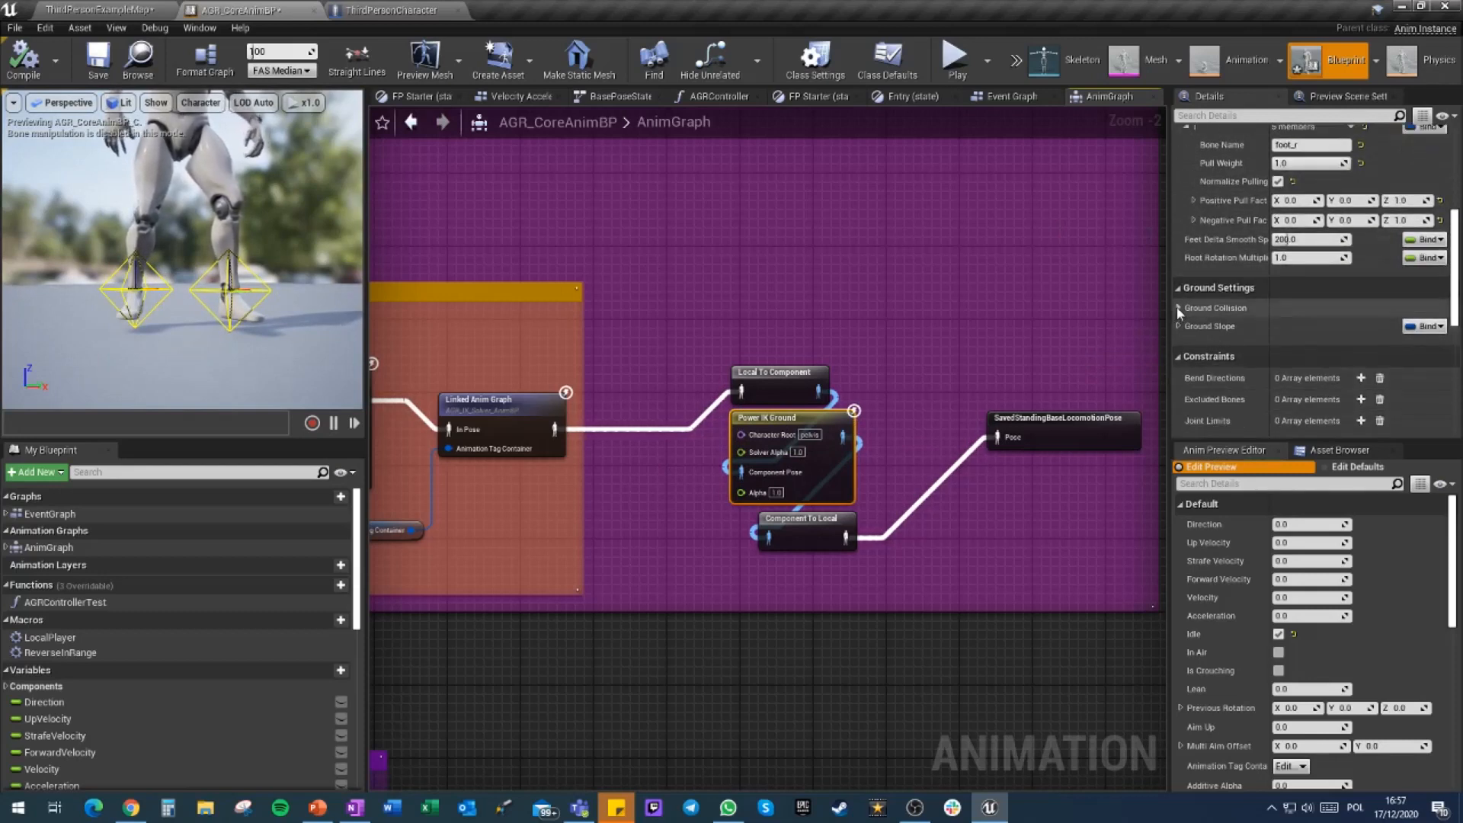
{"action": "left_click", "coordinate": [1178, 308]}
{"action": "scroll", "coordinate": [1188, 320], "scroll_direction": "down", "scroll_amount": 1}
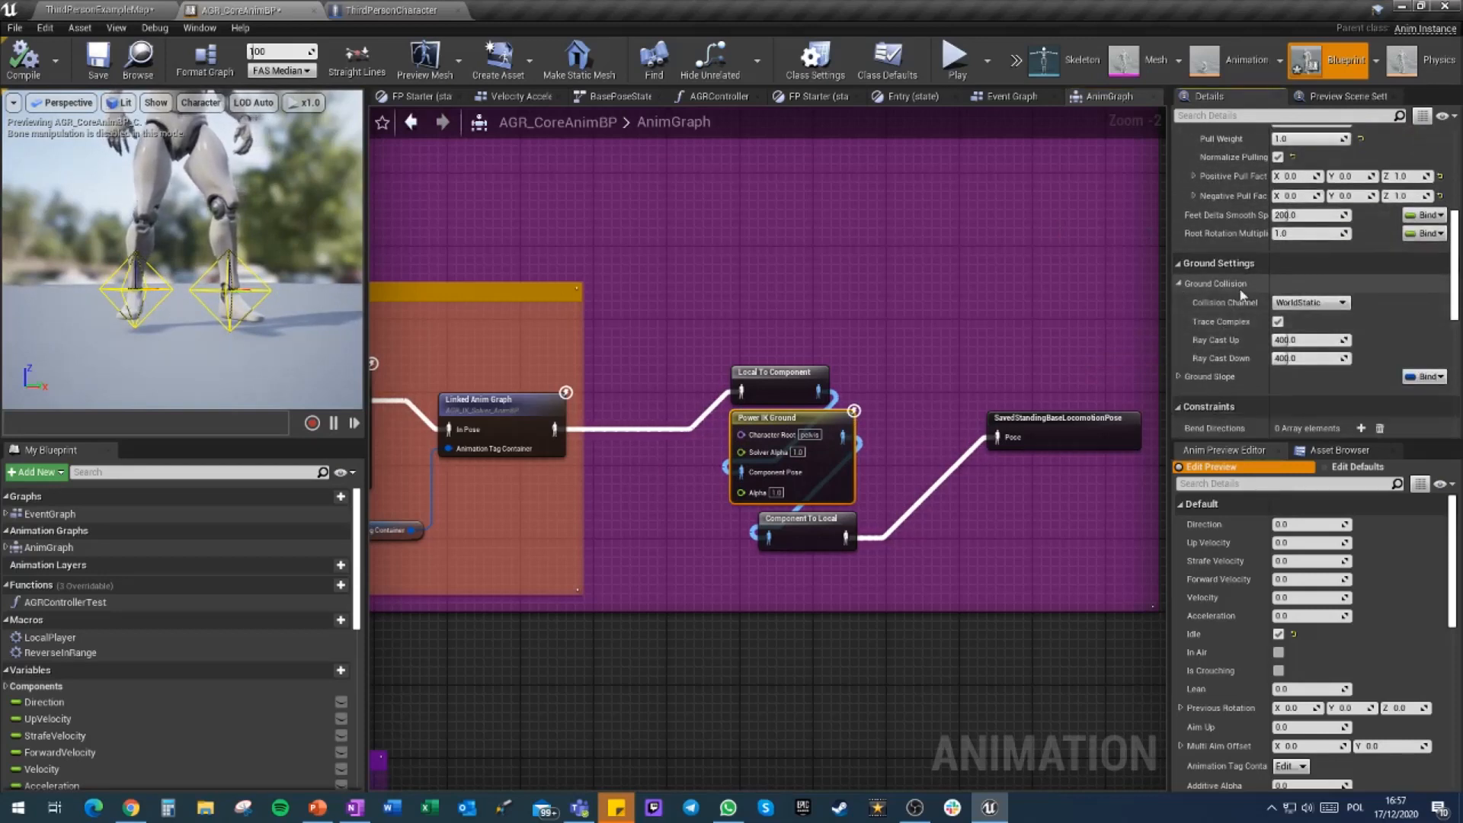
{"action": "left_click", "coordinate": [1288, 302]}
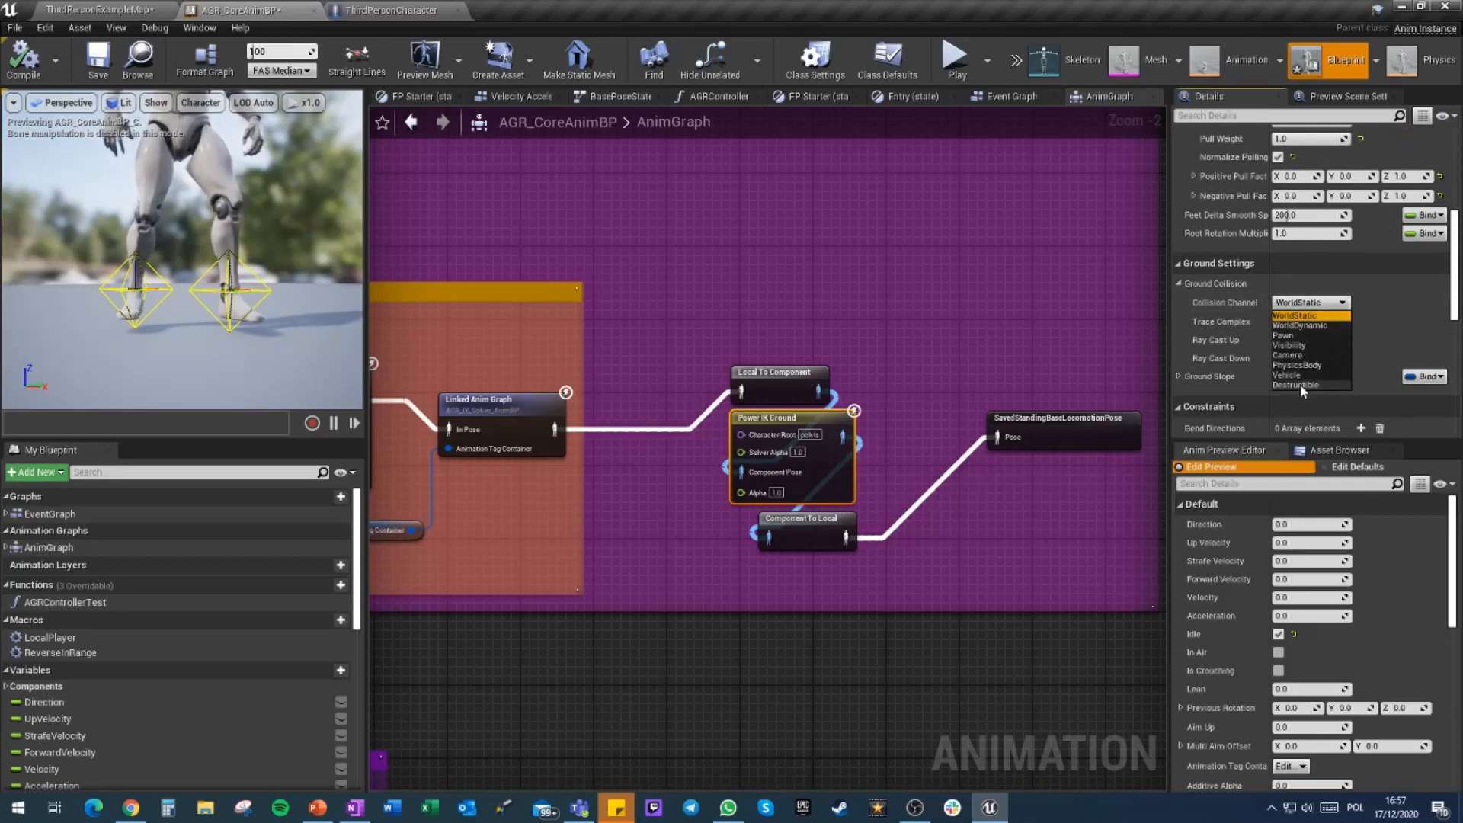
{"action": "left_click", "coordinate": [1293, 306]}
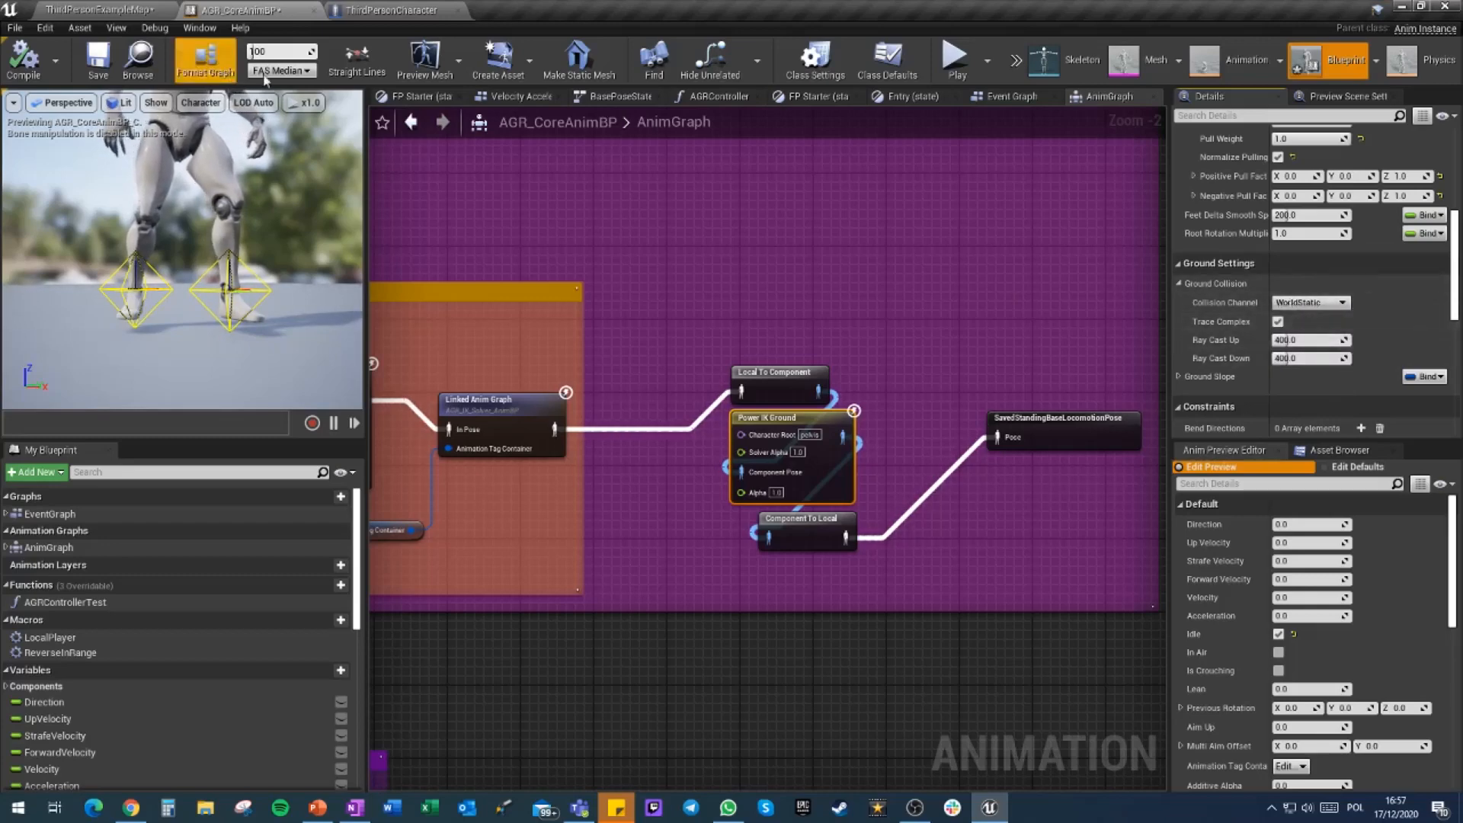
Switch to the ThirdPersonExampleMap level editor and open the Engine Collision page of the Project Settings
{"action": "left_click", "coordinate": [114, 11]}
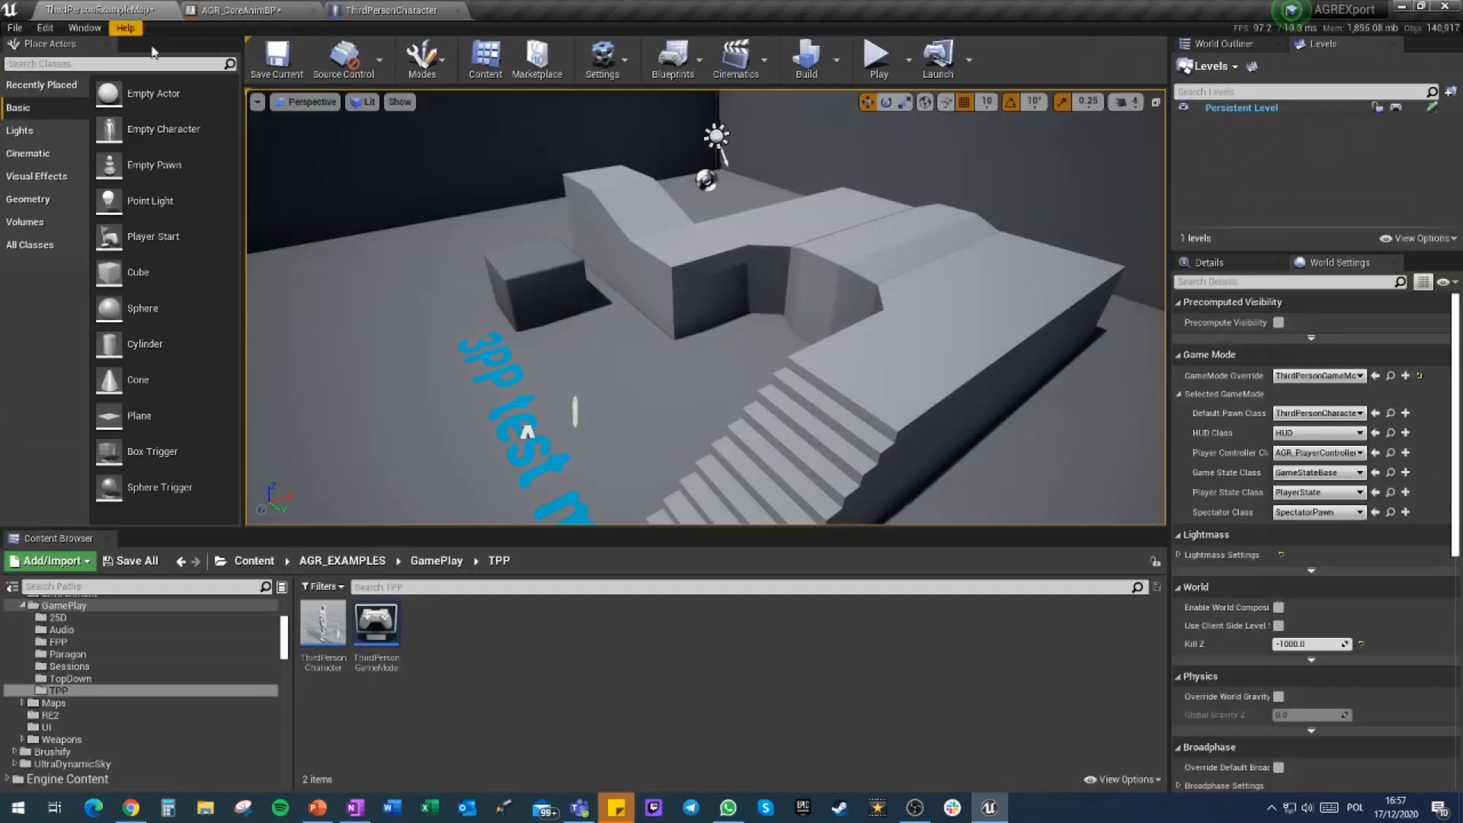
{"action": "left_click", "coordinate": [45, 28]}
{"action": "left_click", "coordinate": [78, 246]}
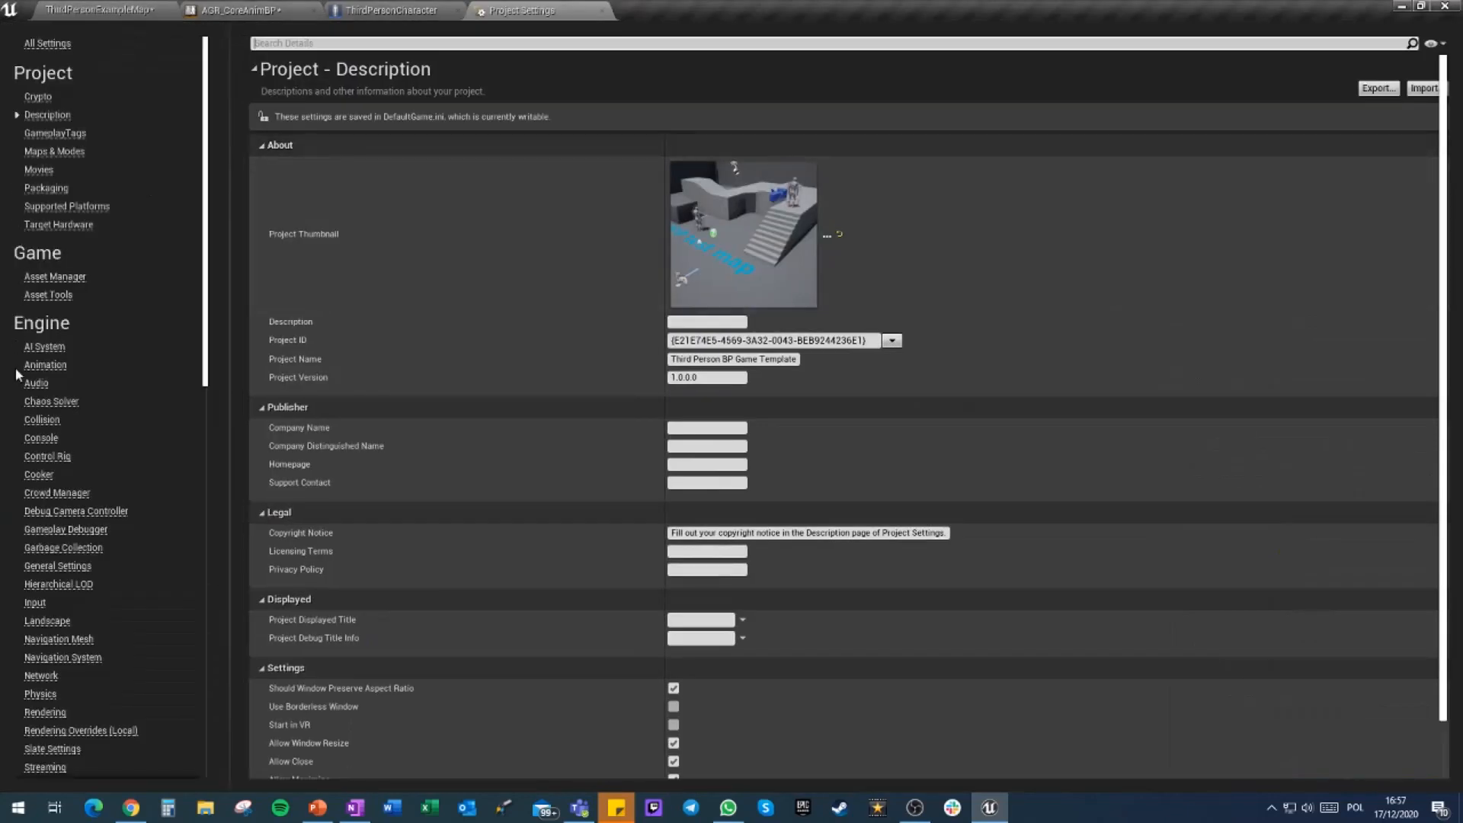
{"action": "left_click", "coordinate": [35, 420]}
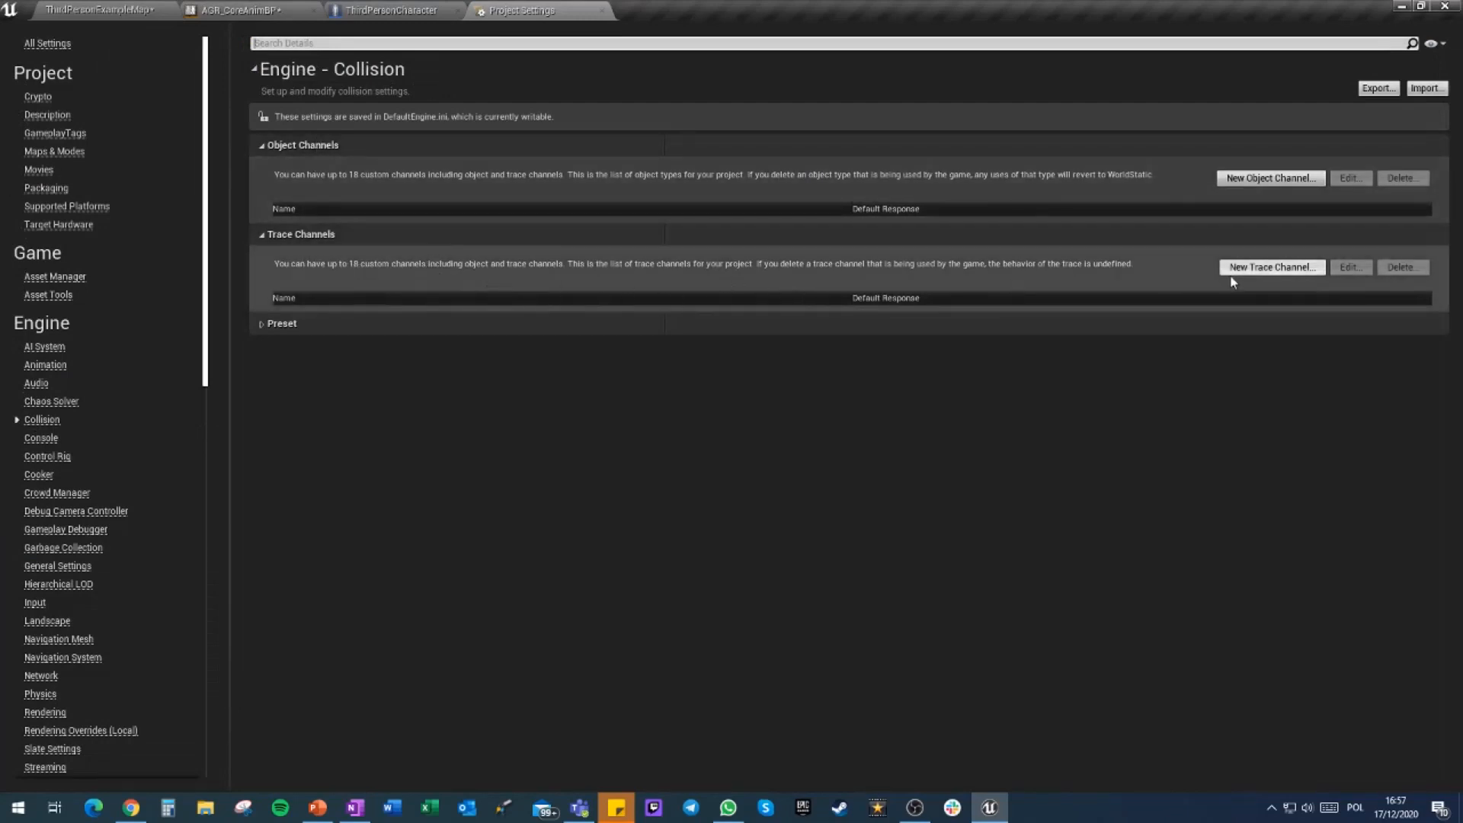
Create a new trace channel named FootIK with Block as its default response
{"action": "left_click", "coordinate": [1272, 268]}
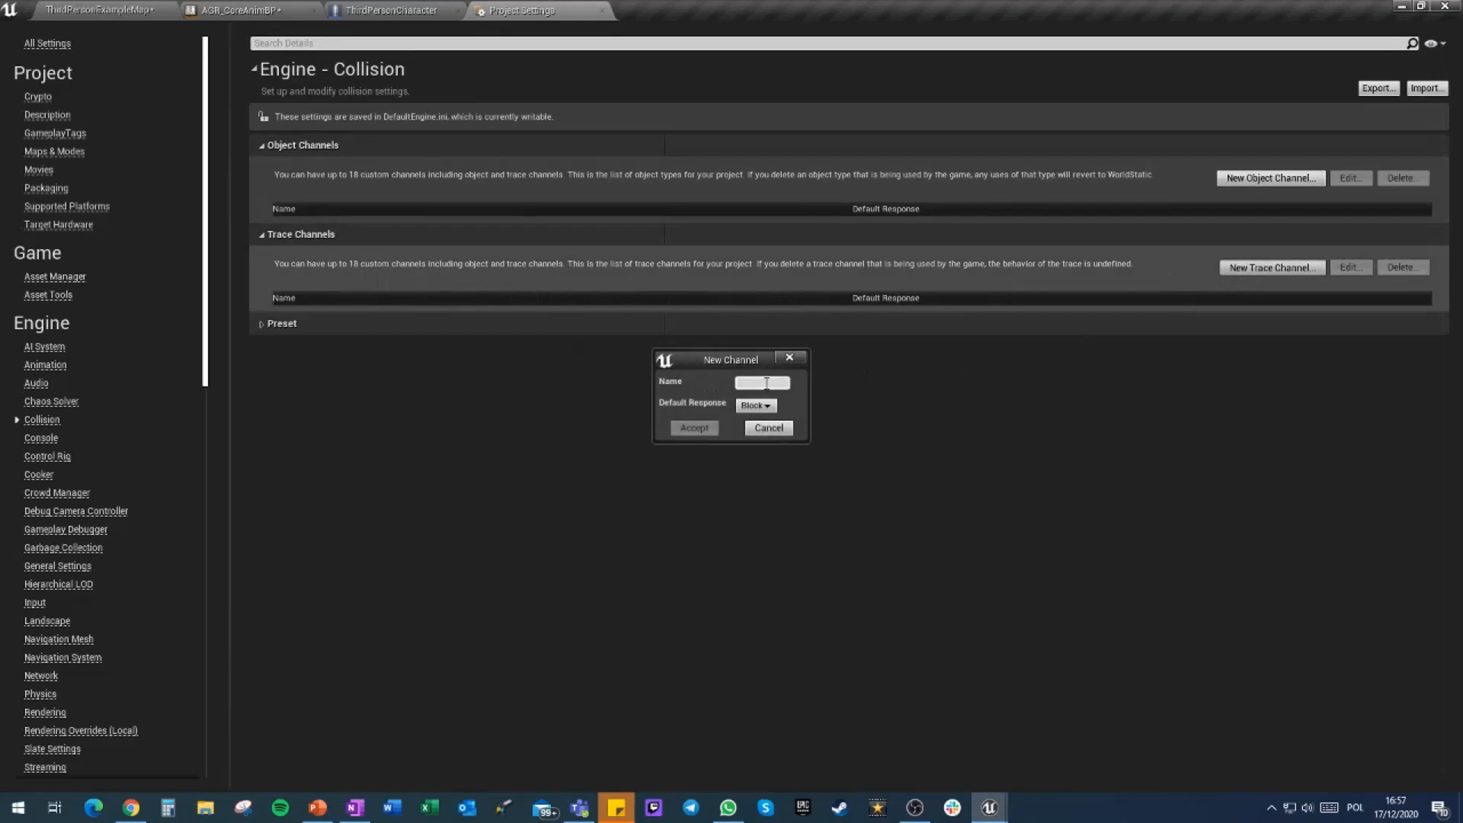
{"action": "type", "text": "FootIK"}
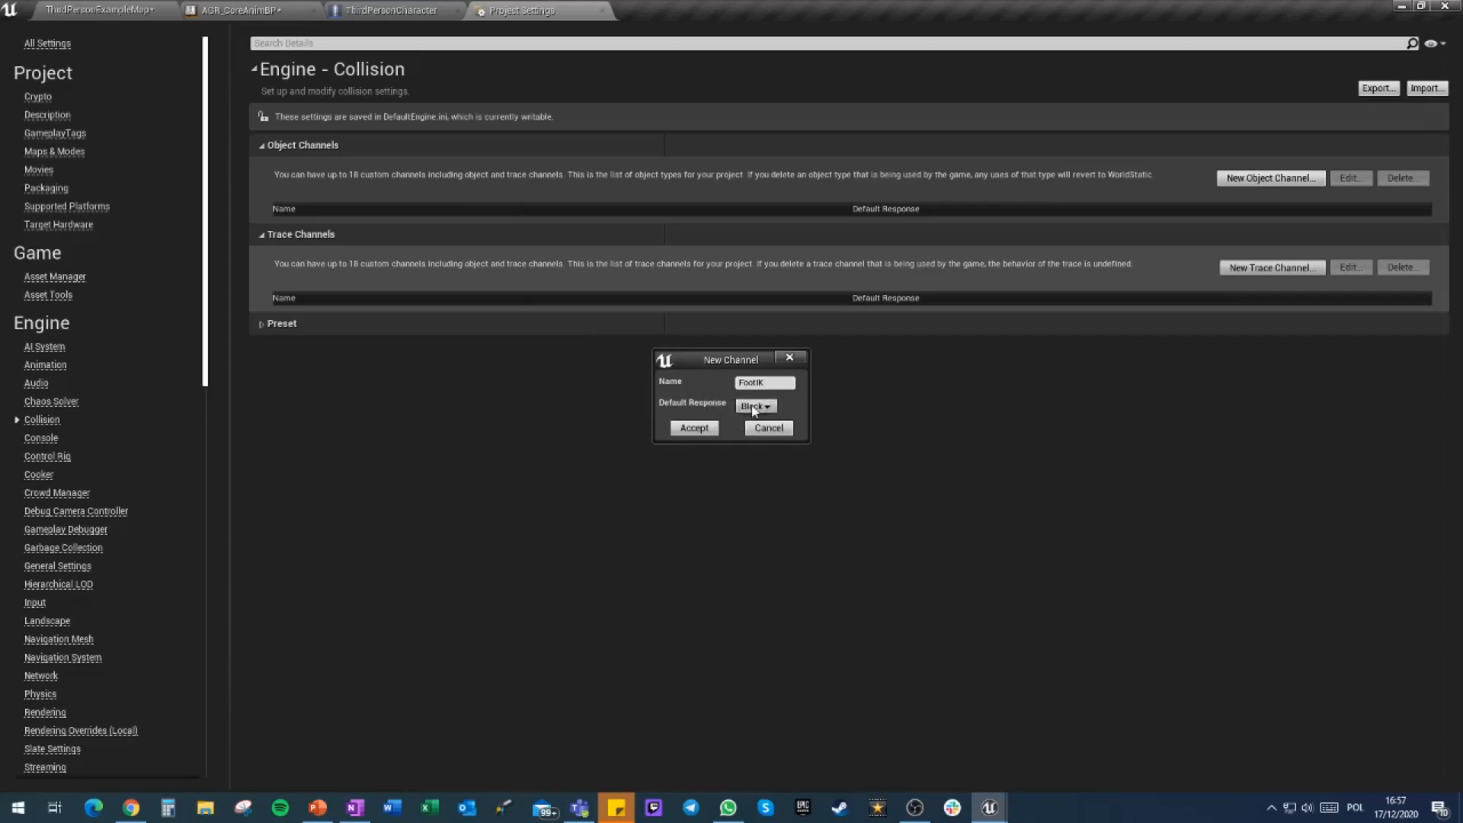
{"action": "left_click", "coordinate": [753, 407]}
{"action": "left_click", "coordinate": [743, 437]}
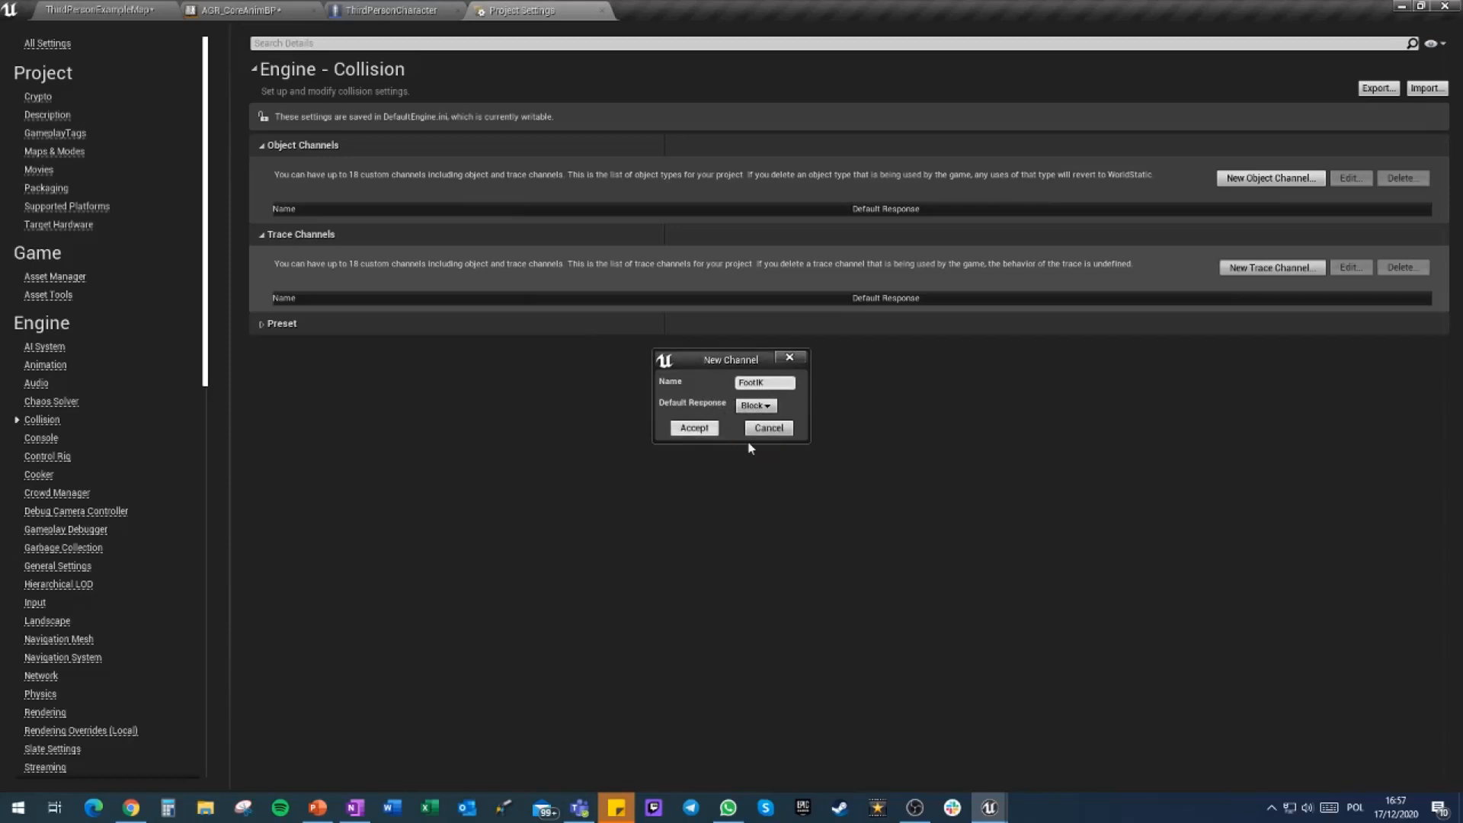
{"action": "left_click_drag", "start_coordinate": [704, 368], "coordinate": [720, 379]}
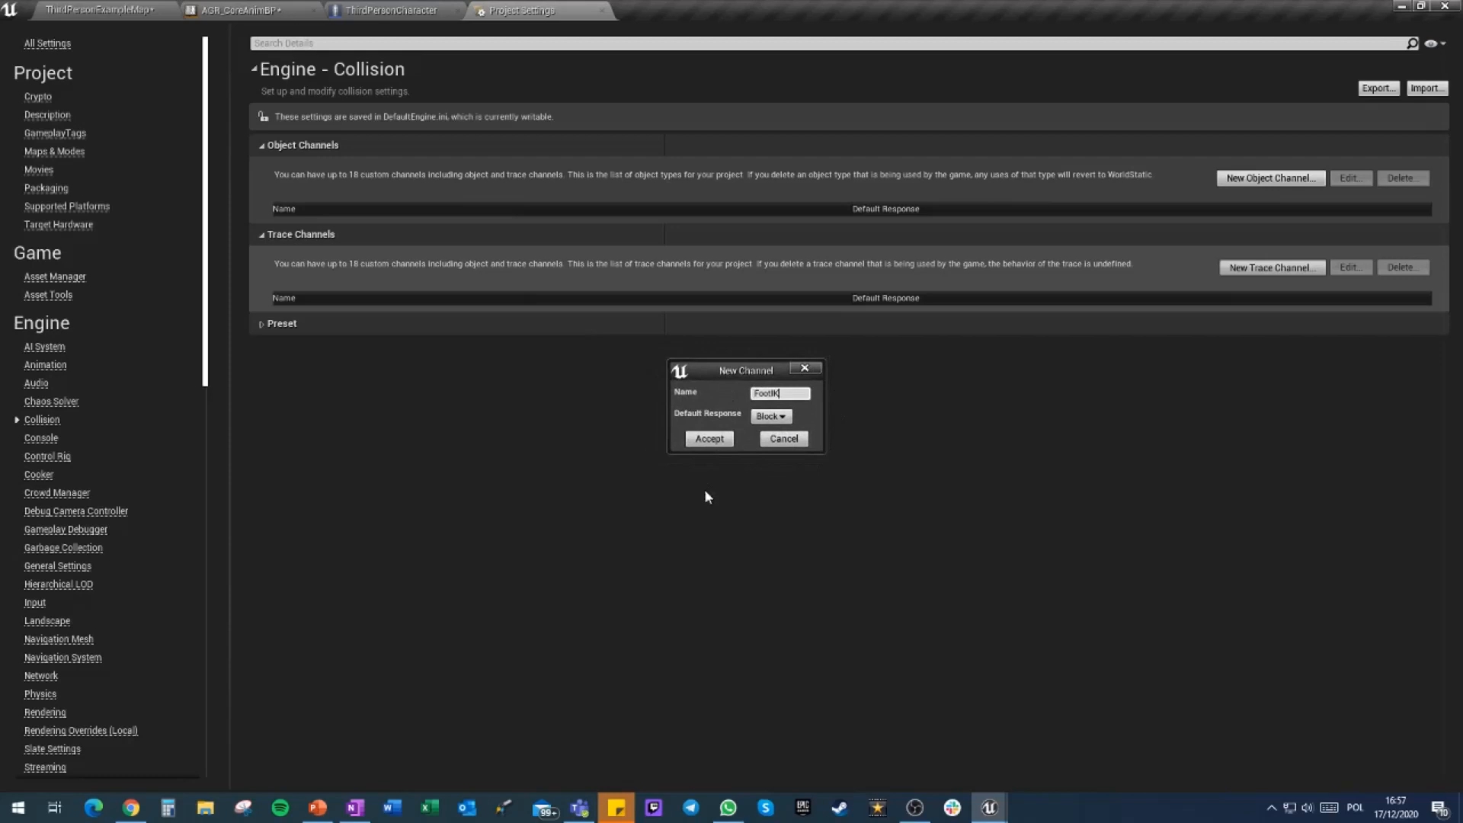
{"action": "left_click", "coordinate": [708, 439]}
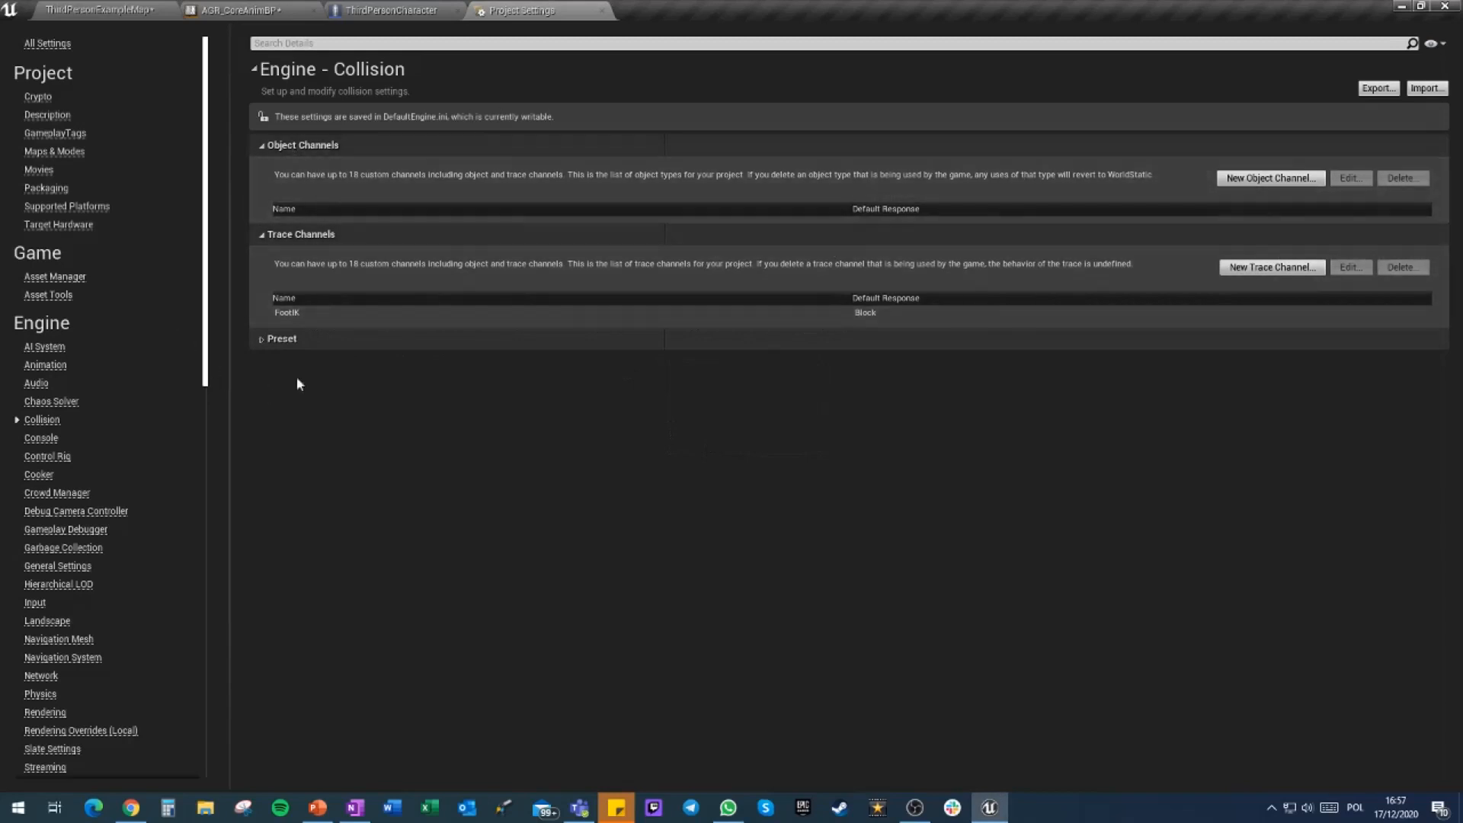
Expand the collision presets and check the trace responses of the NoCollision profile
{"action": "left_click", "coordinate": [268, 339]}
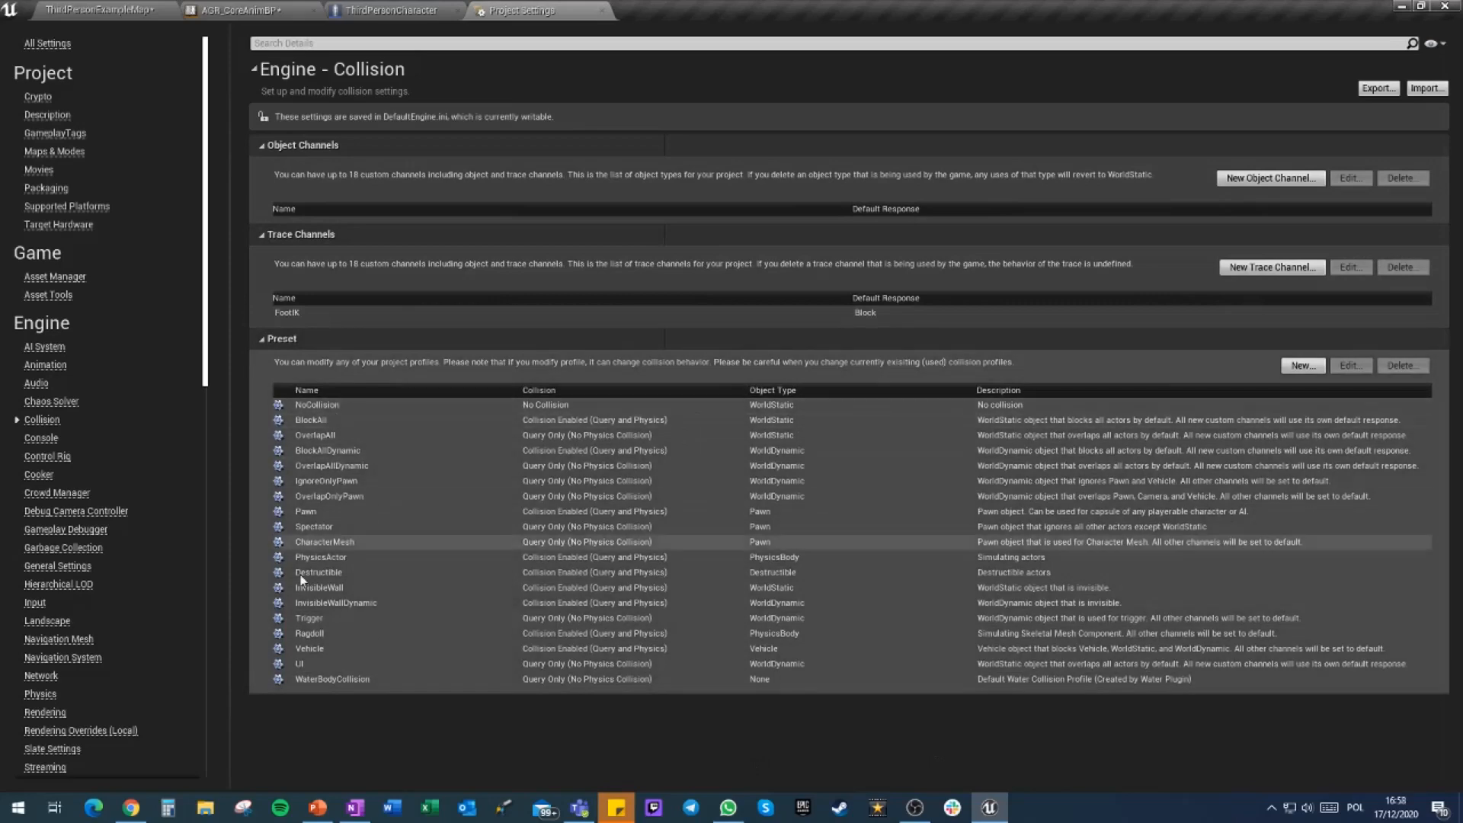
{"action": "left_click", "coordinate": [297, 406]}
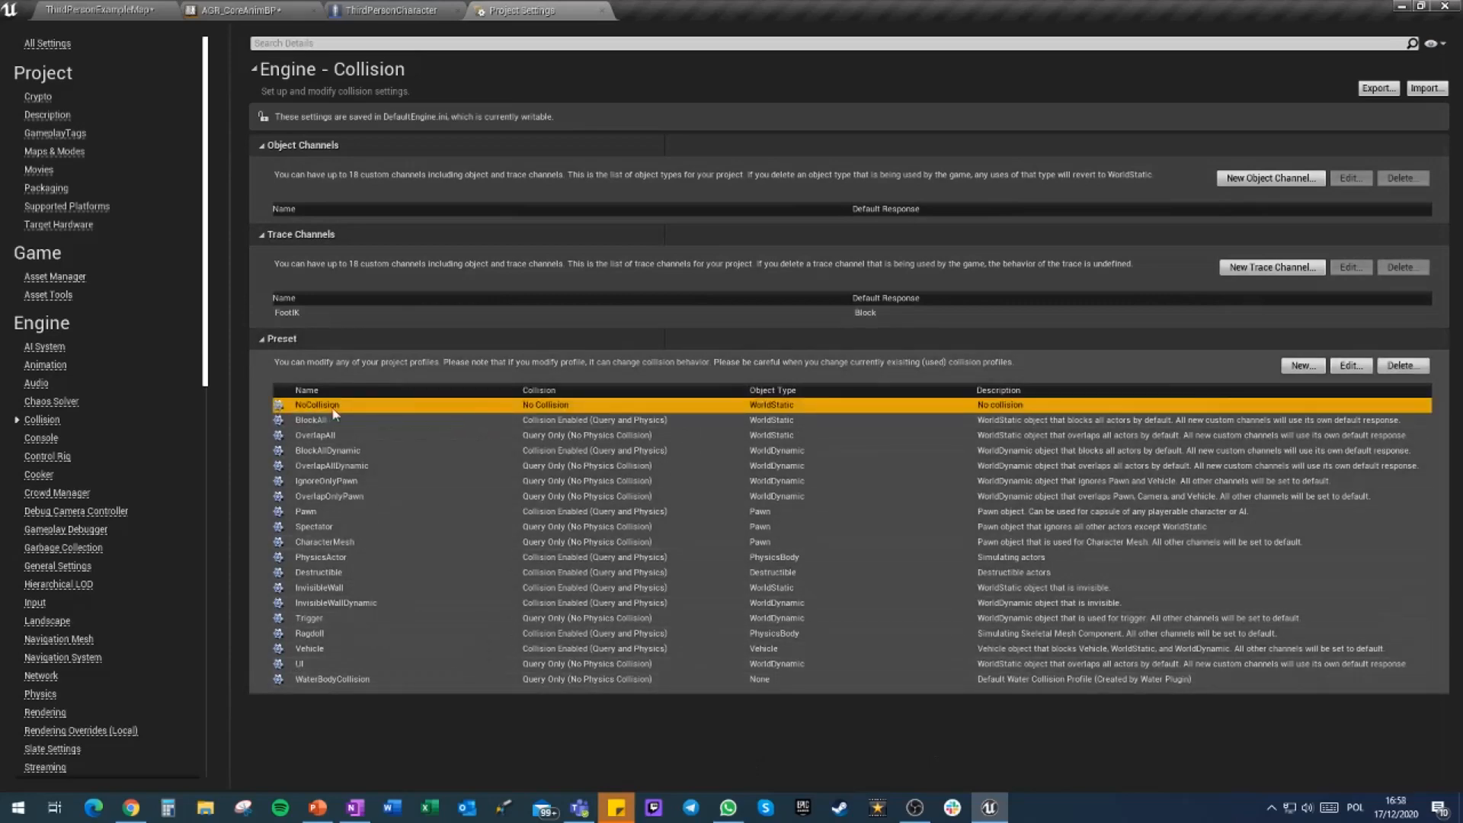
{"action": "left_click", "coordinate": [1351, 366]}
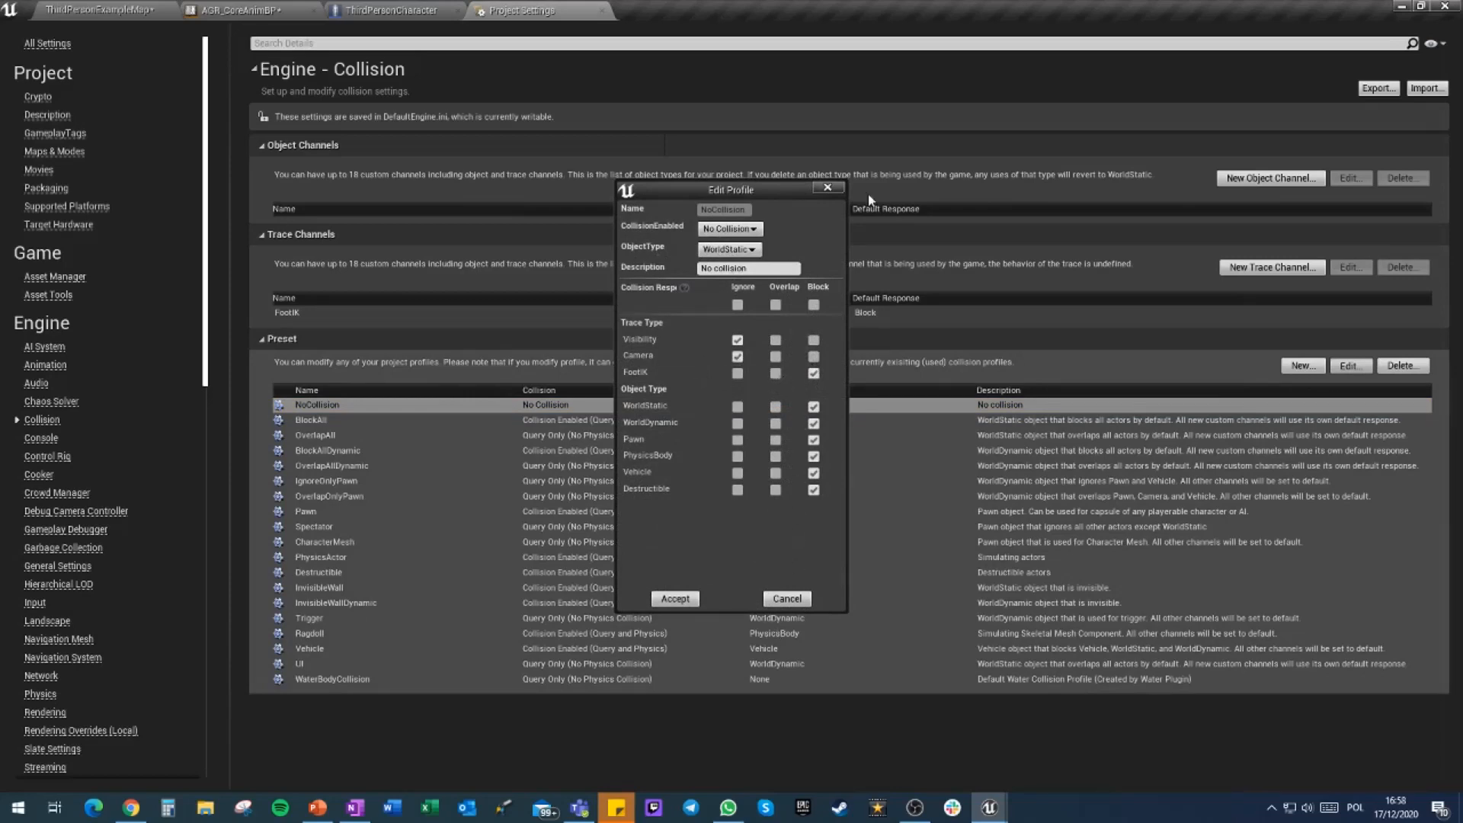
{"action": "left_click", "coordinate": [828, 190]}
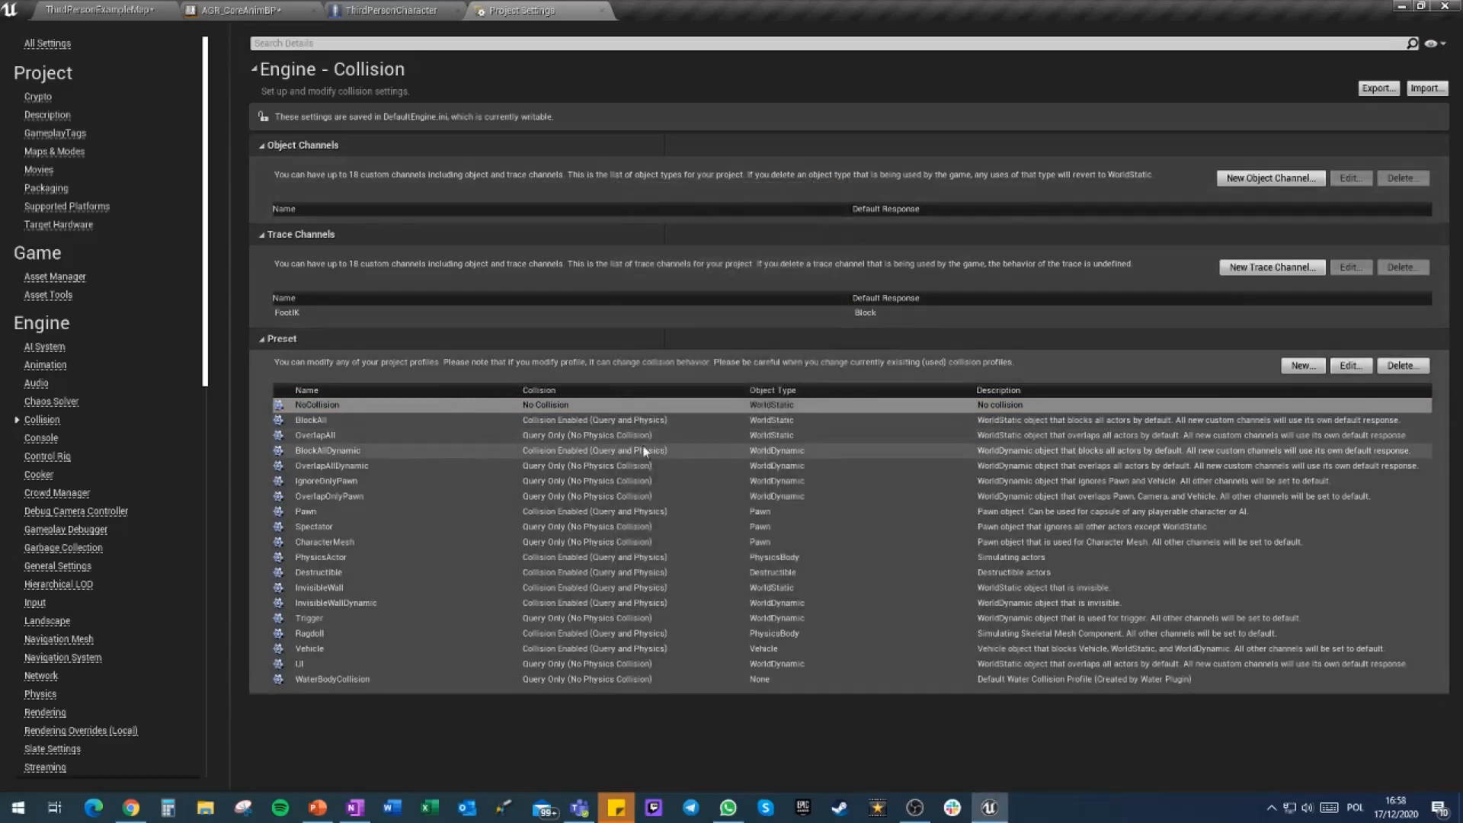
Set the FootIK trace response to Overlap in the OverlapAll and OverlapAllDynamic presets
{"action": "left_click", "coordinate": [994, 421]}
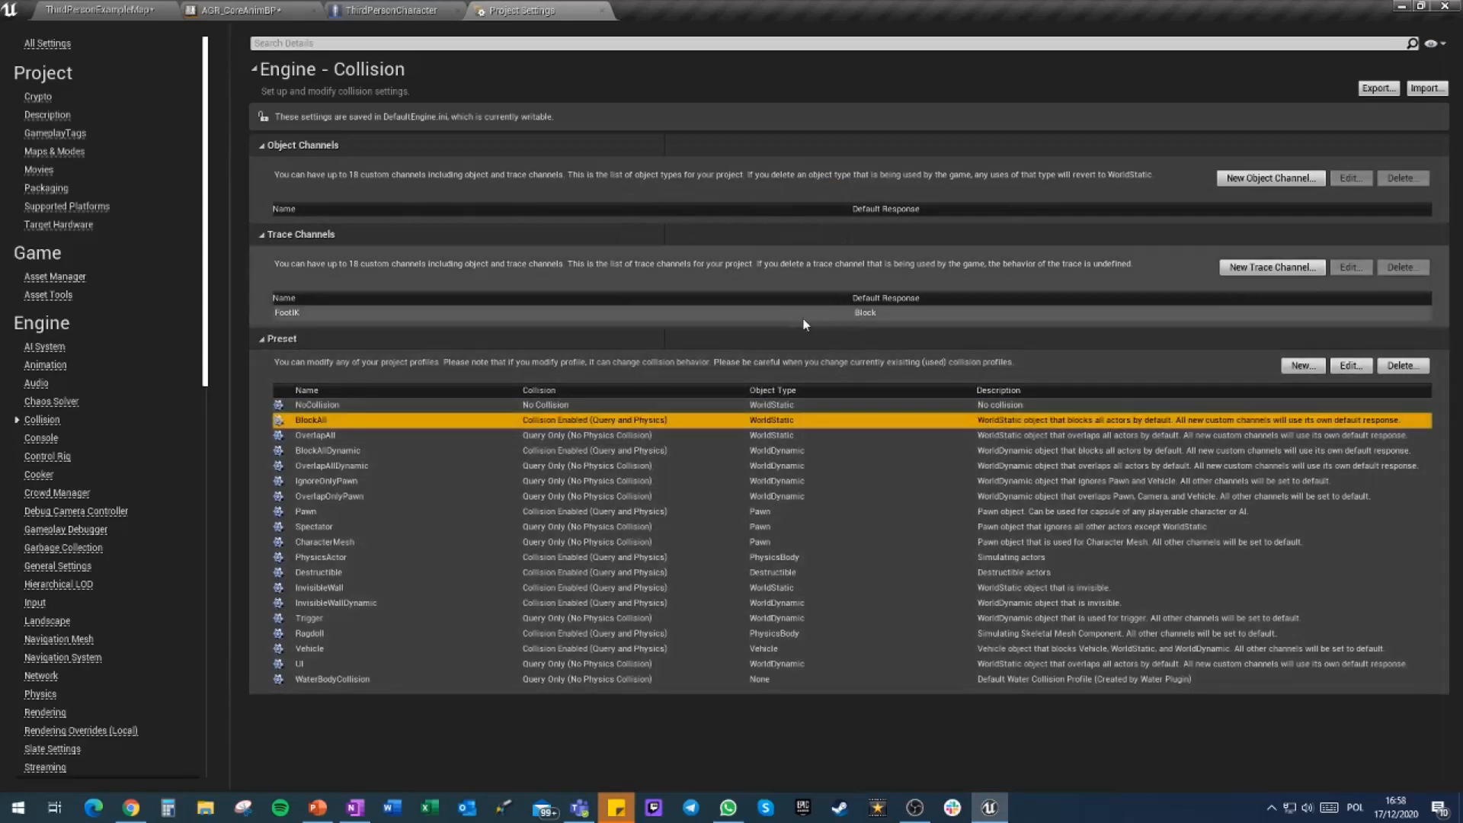
{"action": "left_click", "coordinate": [980, 434]}
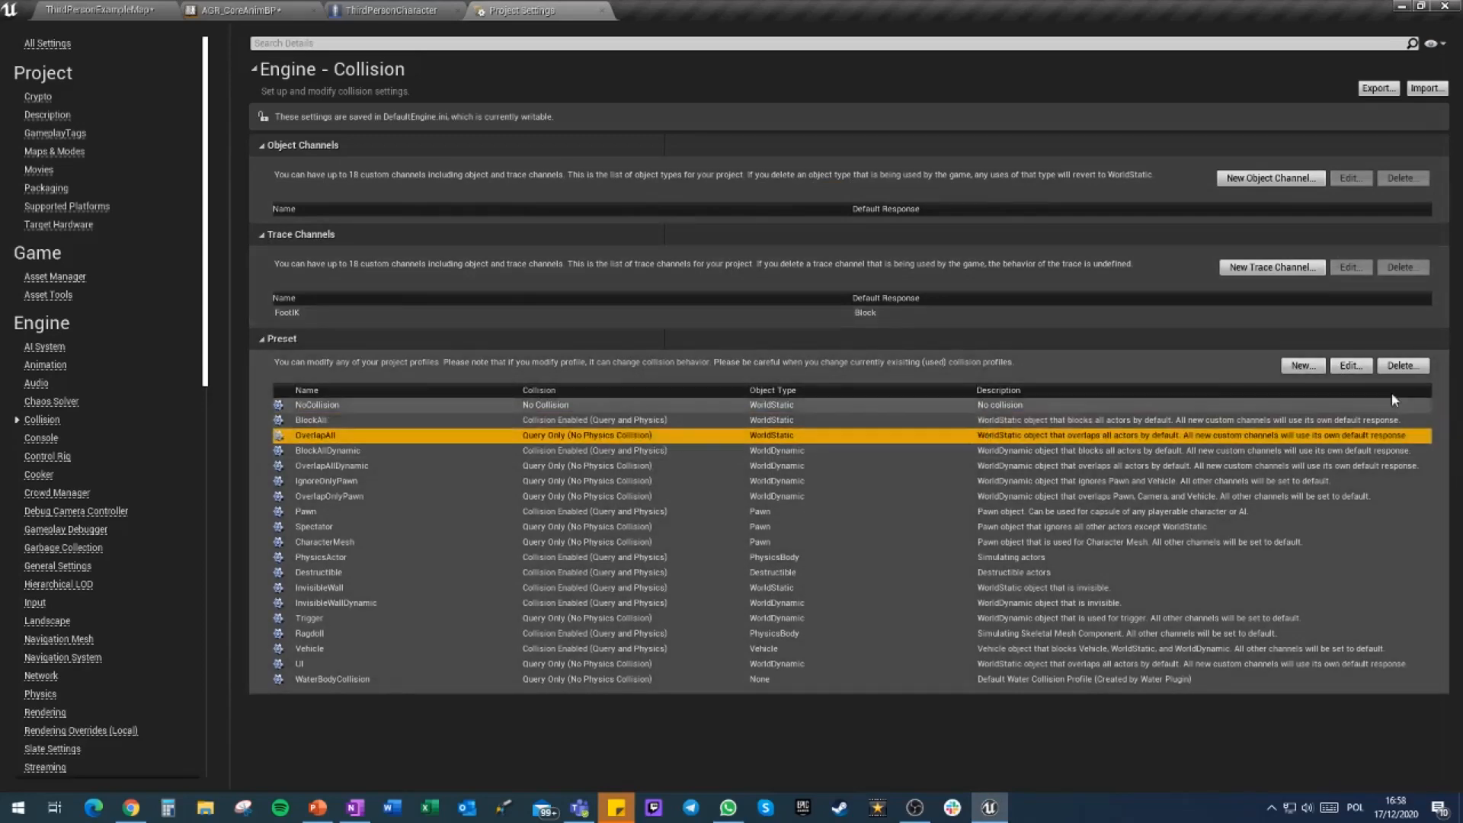
{"action": "left_click", "coordinate": [1351, 365]}
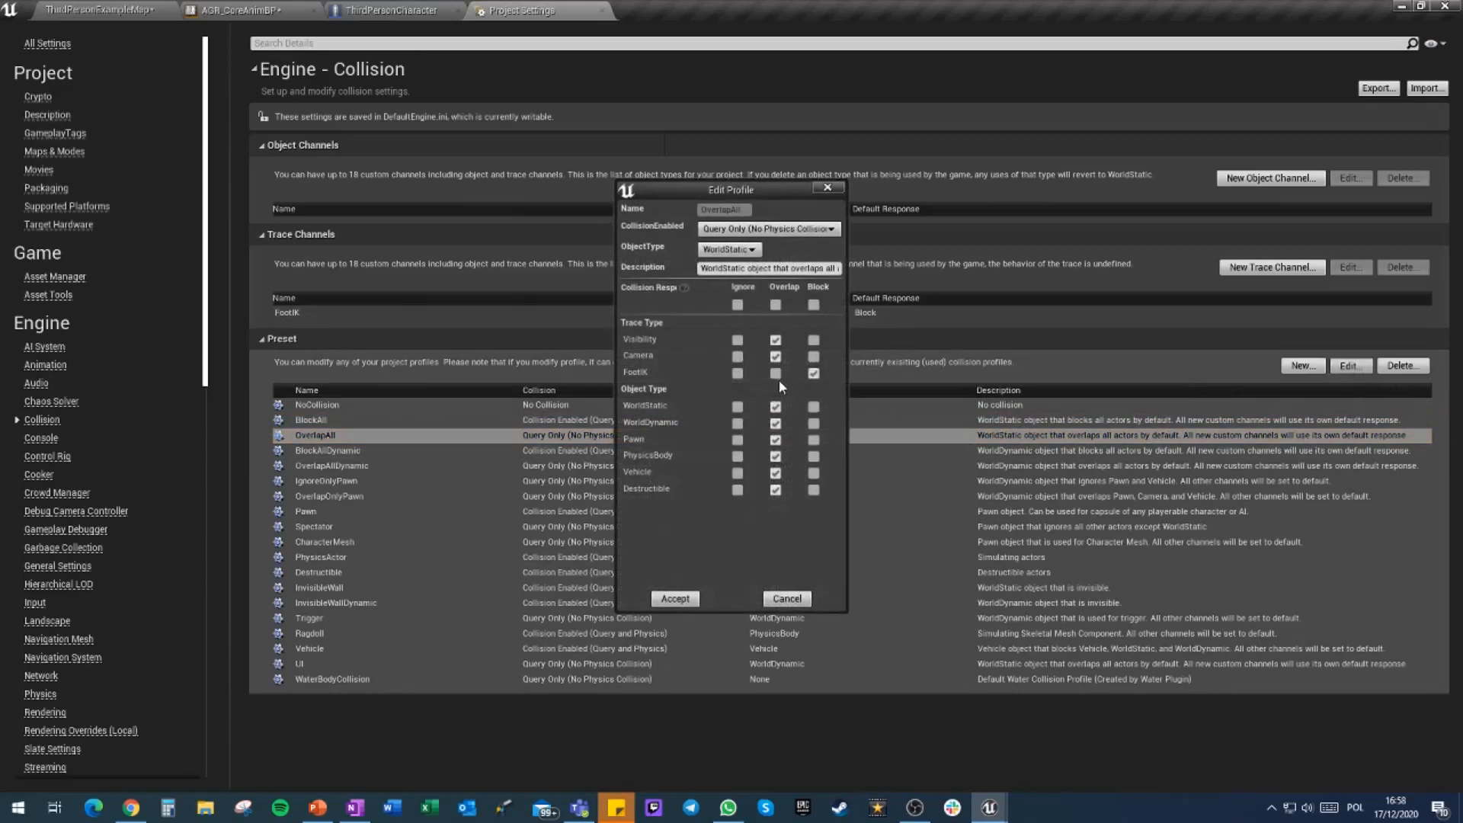
{"action": "left_click", "coordinate": [675, 599]}
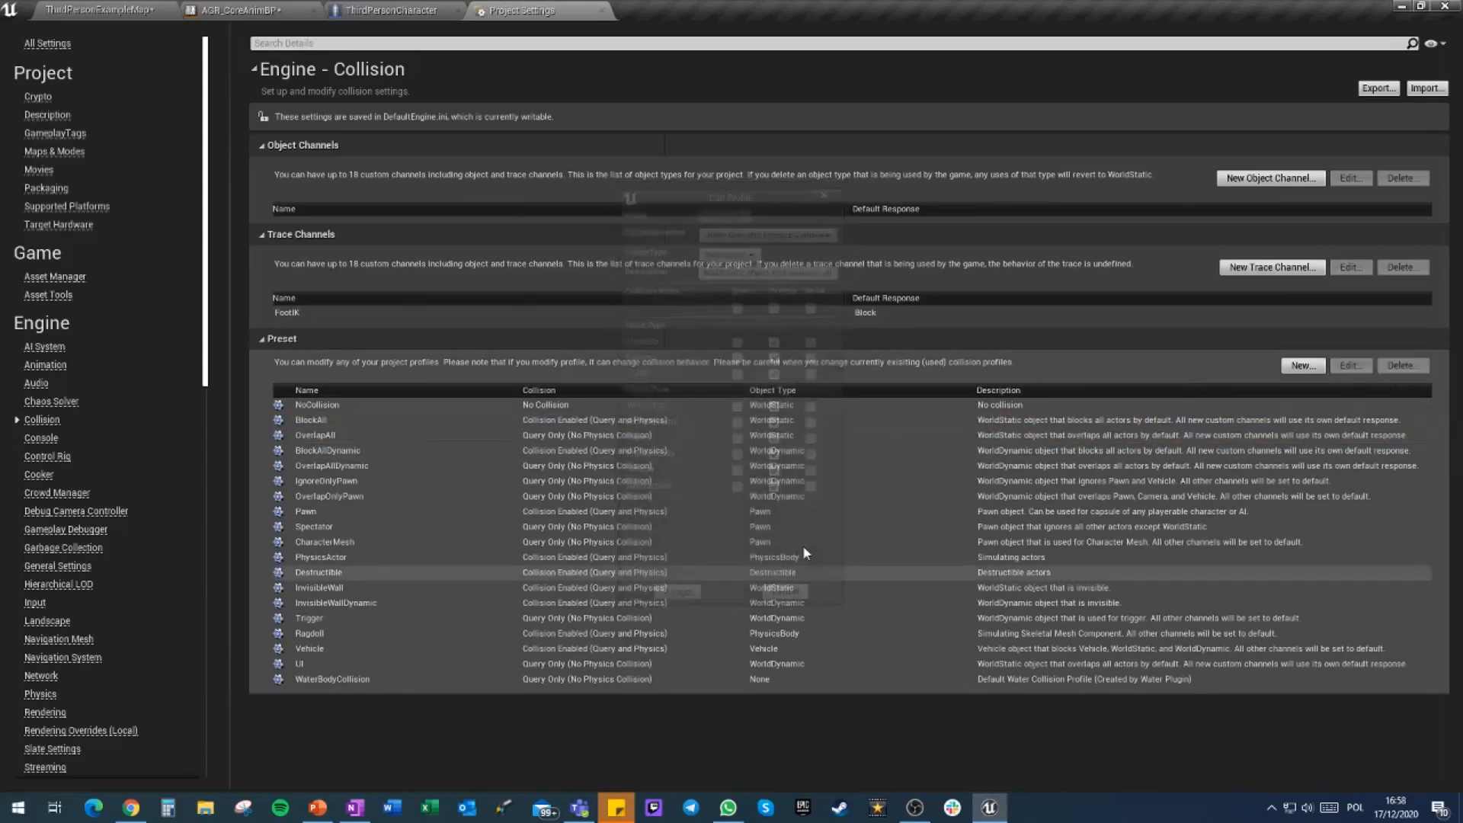
{"action": "left_click", "coordinate": [386, 451]}
{"action": "left_click", "coordinate": [384, 468]}
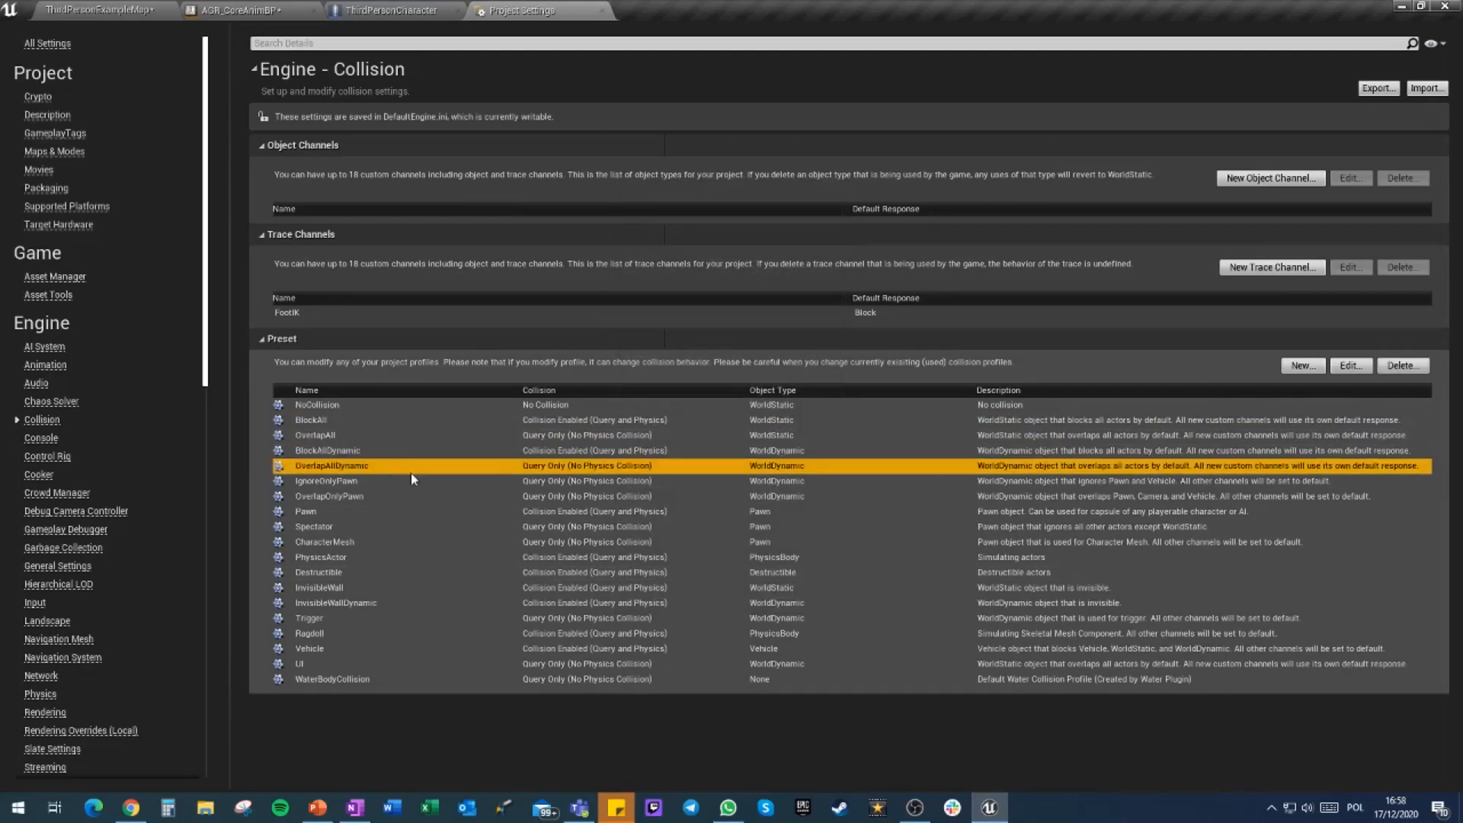
{"action": "left_click", "coordinate": [1351, 365]}
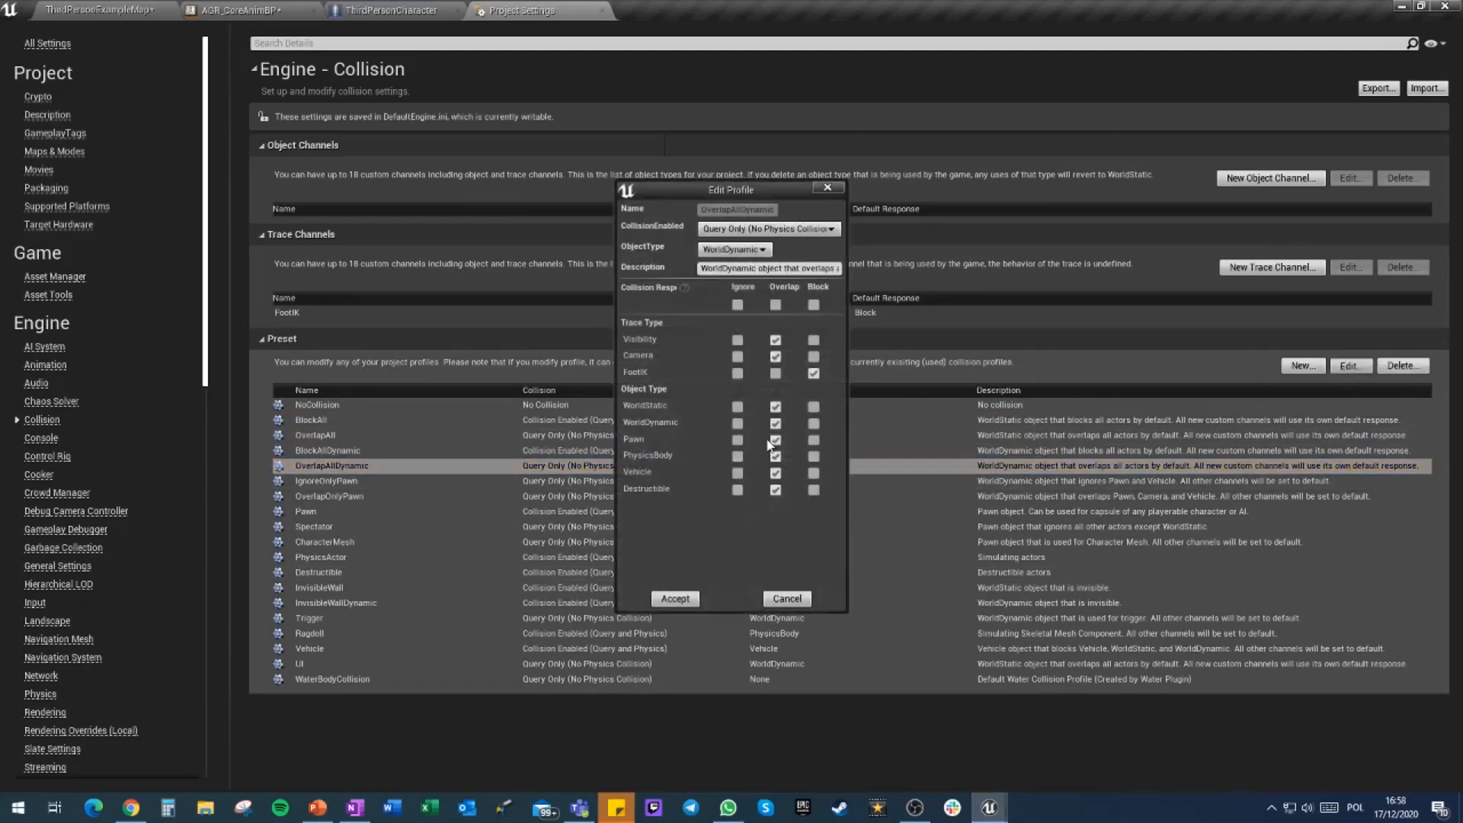
{"action": "left_click", "coordinate": [675, 598]}
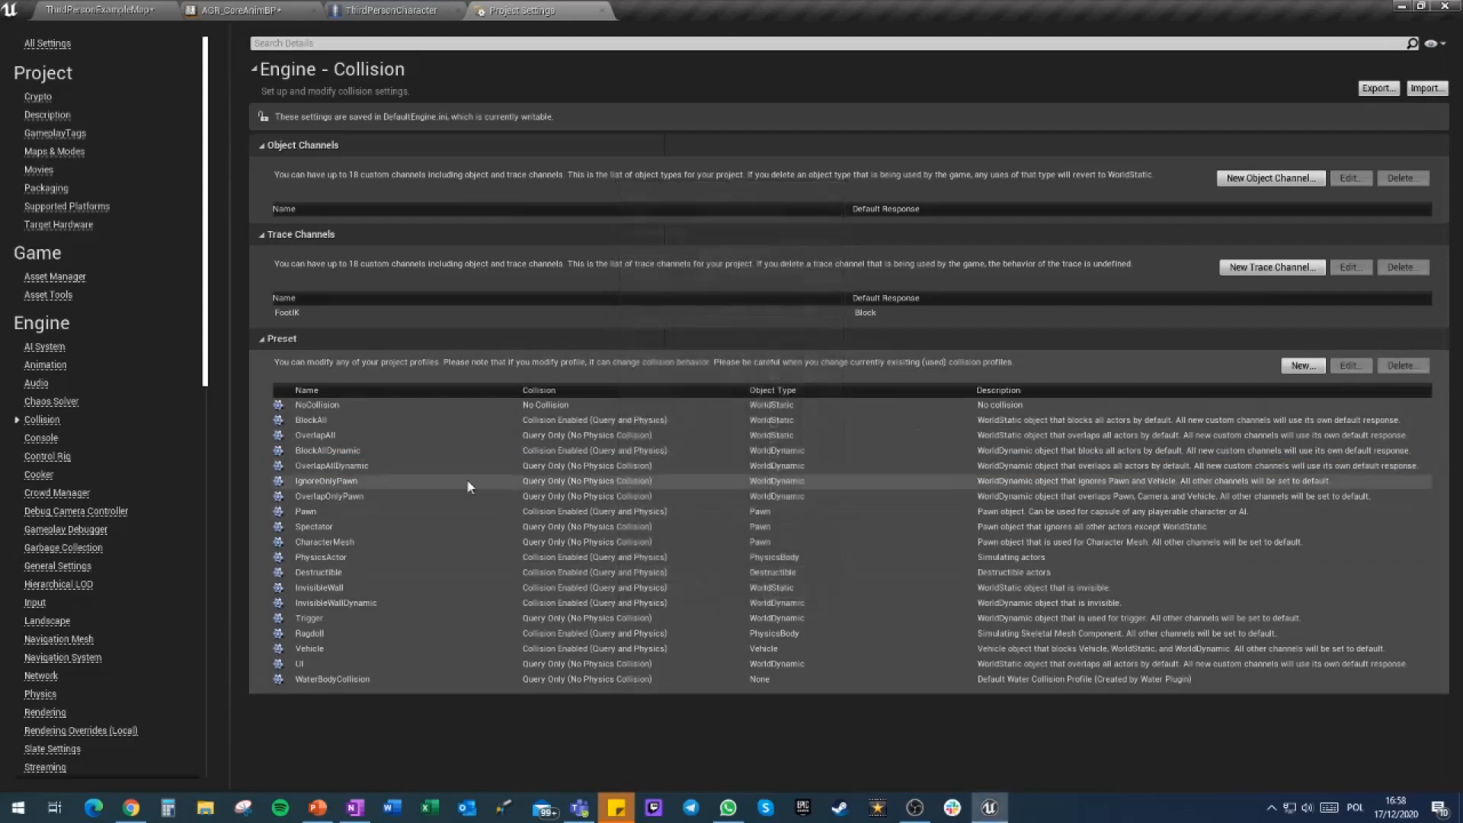
Check the FootIK trace response in the IgnoreOnlyPawn preset and close it without changes
{"action": "left_click", "coordinate": [340, 484]}
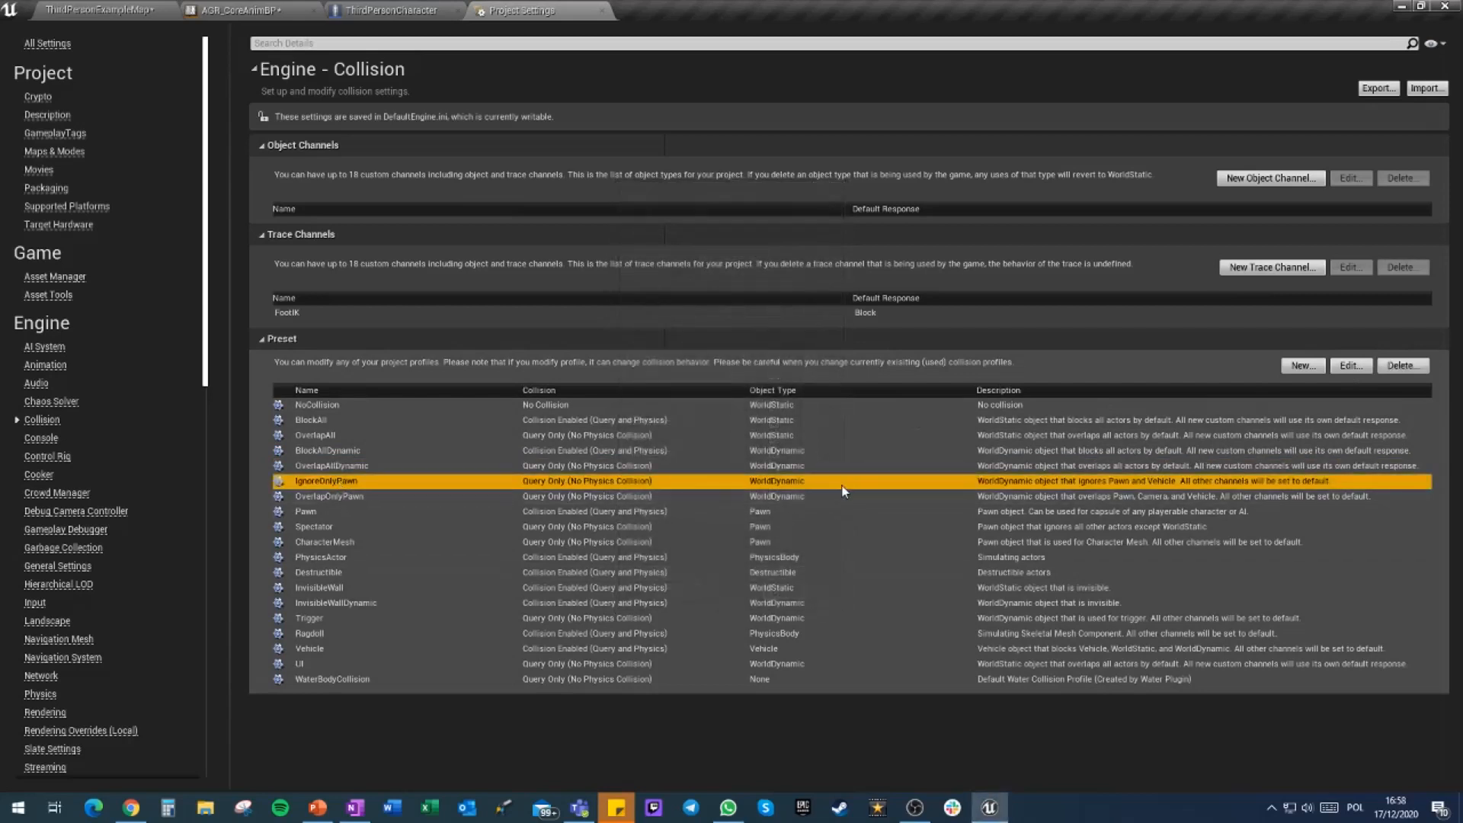
{"action": "left_click", "coordinate": [1348, 365]}
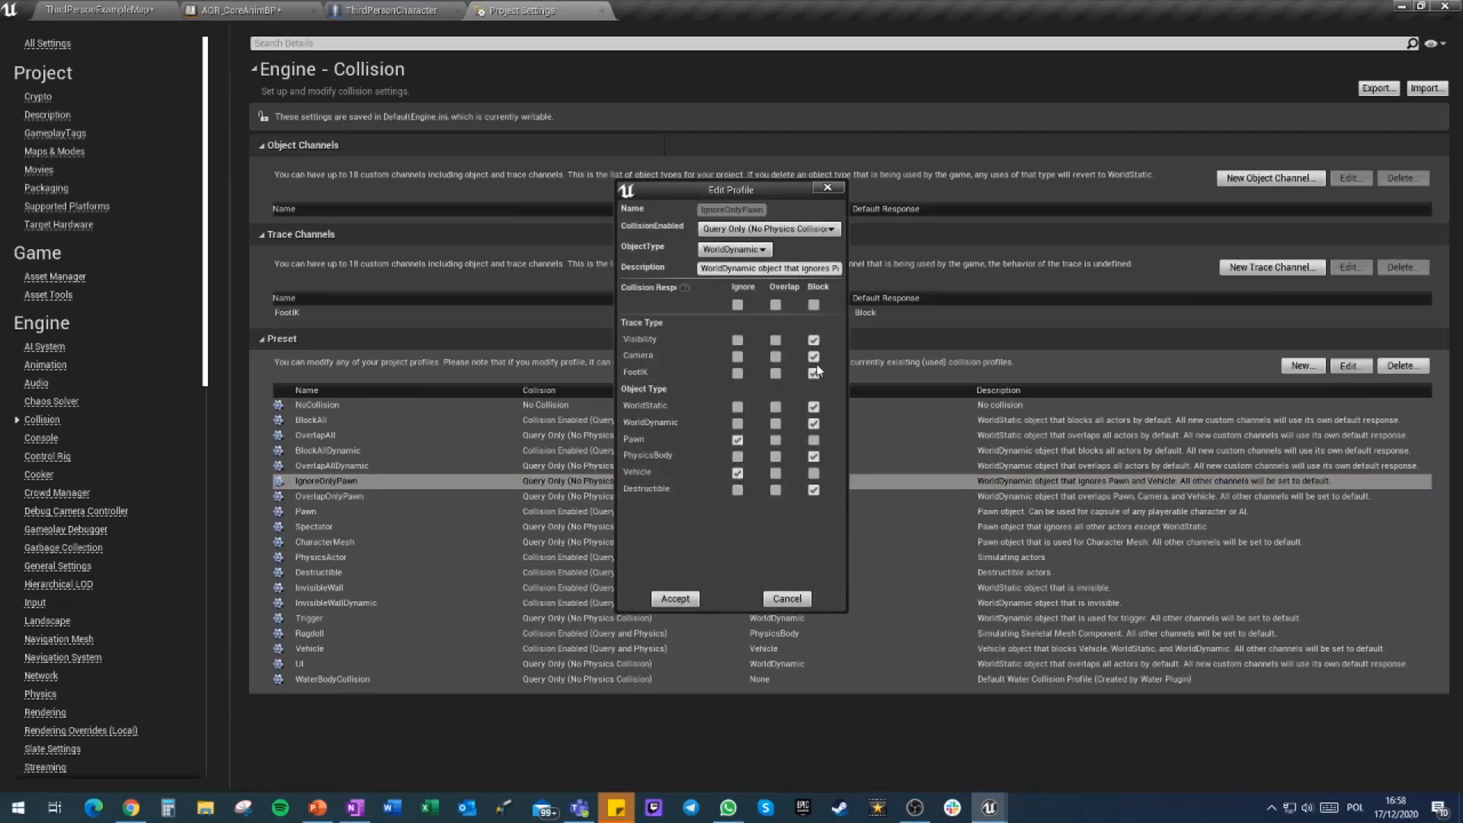
{"action": "left_click", "coordinate": [787, 598]}
Set the FootIK trace response to Ignore in the OverlapOnlyPawn preset
{"action": "left_click", "coordinate": [339, 500]}
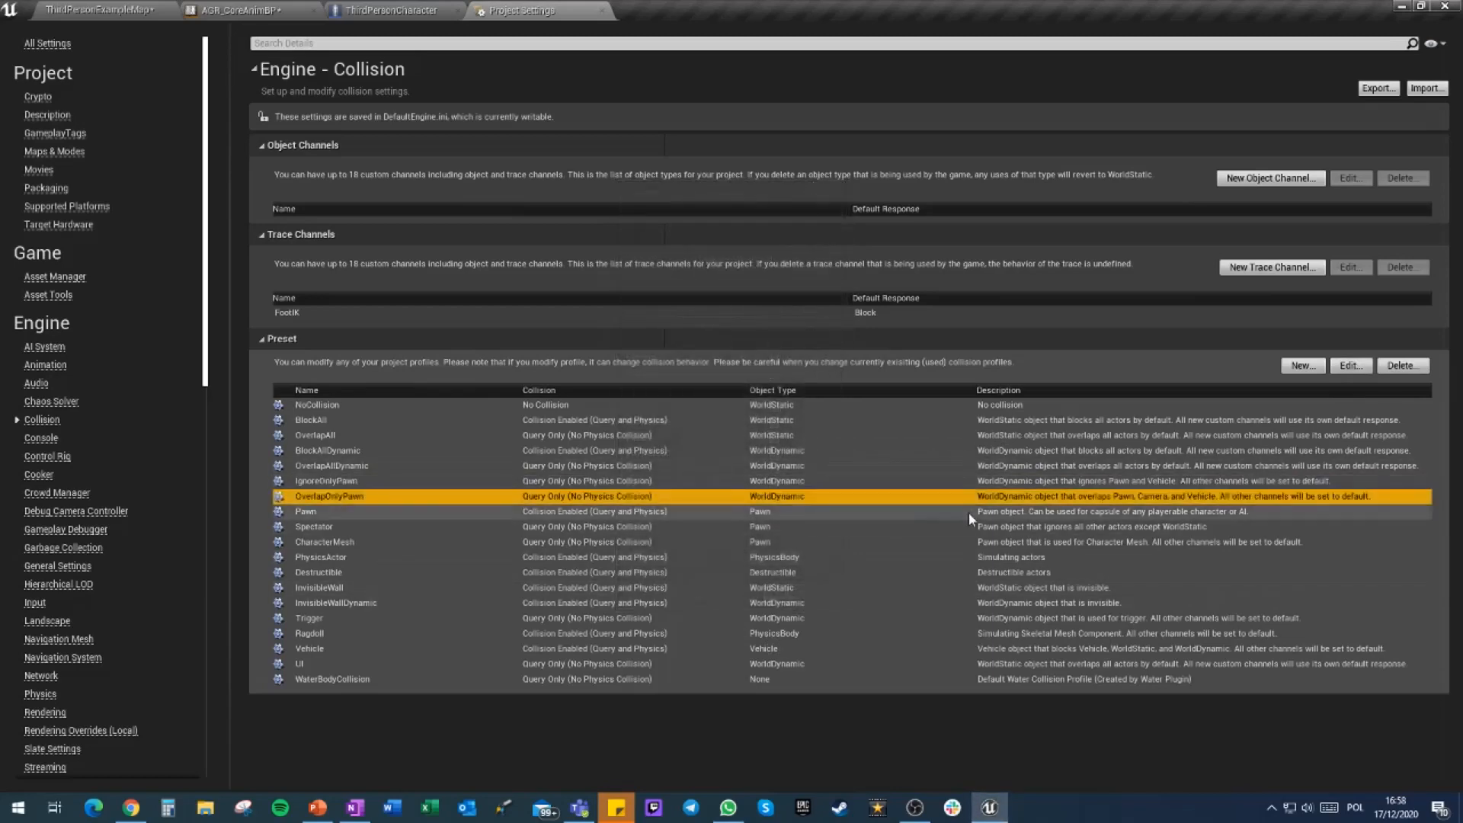
{"action": "left_click", "coordinate": [1350, 365]}
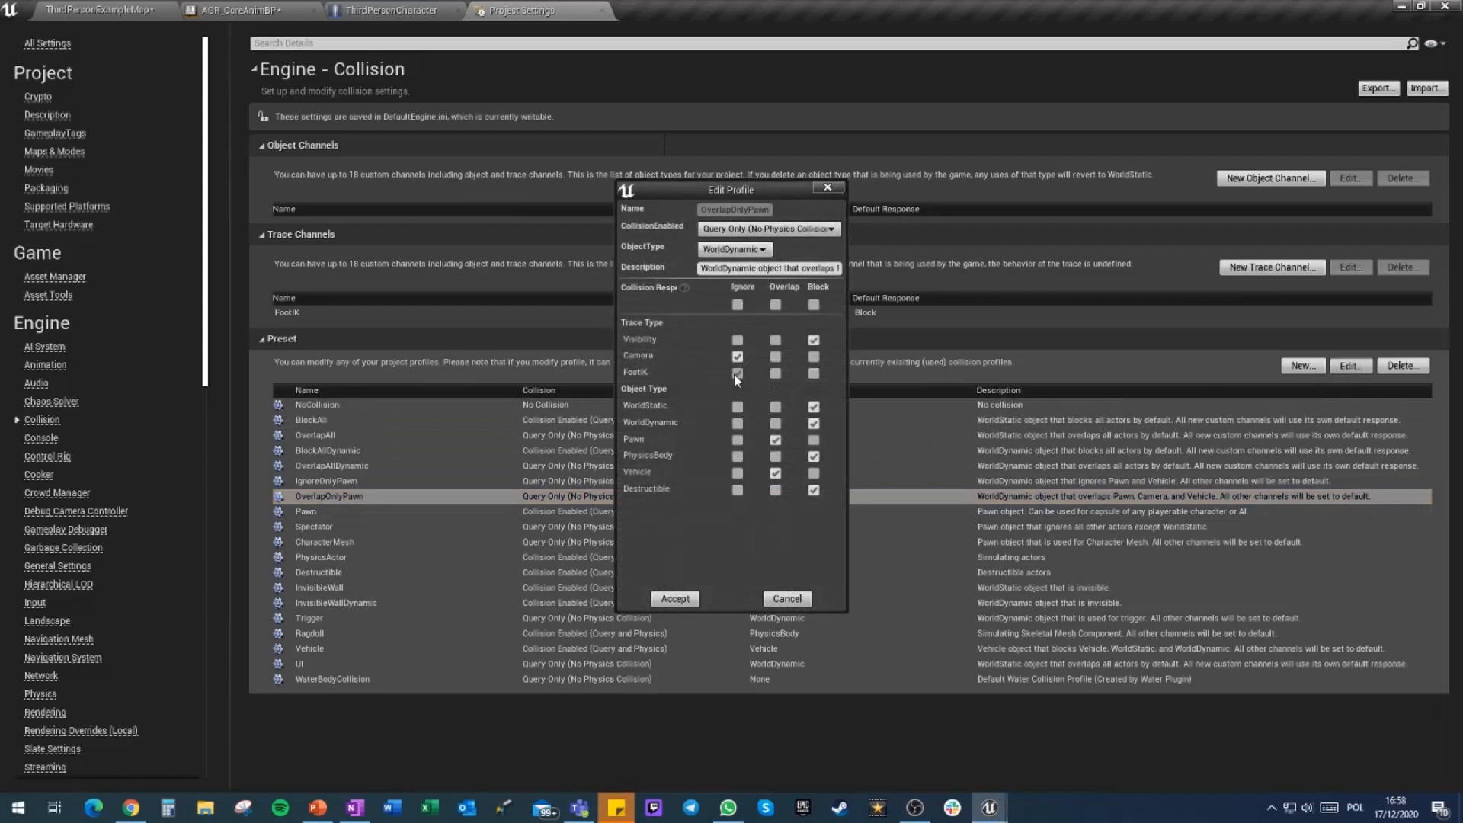
{"action": "left_click", "coordinate": [674, 598]}
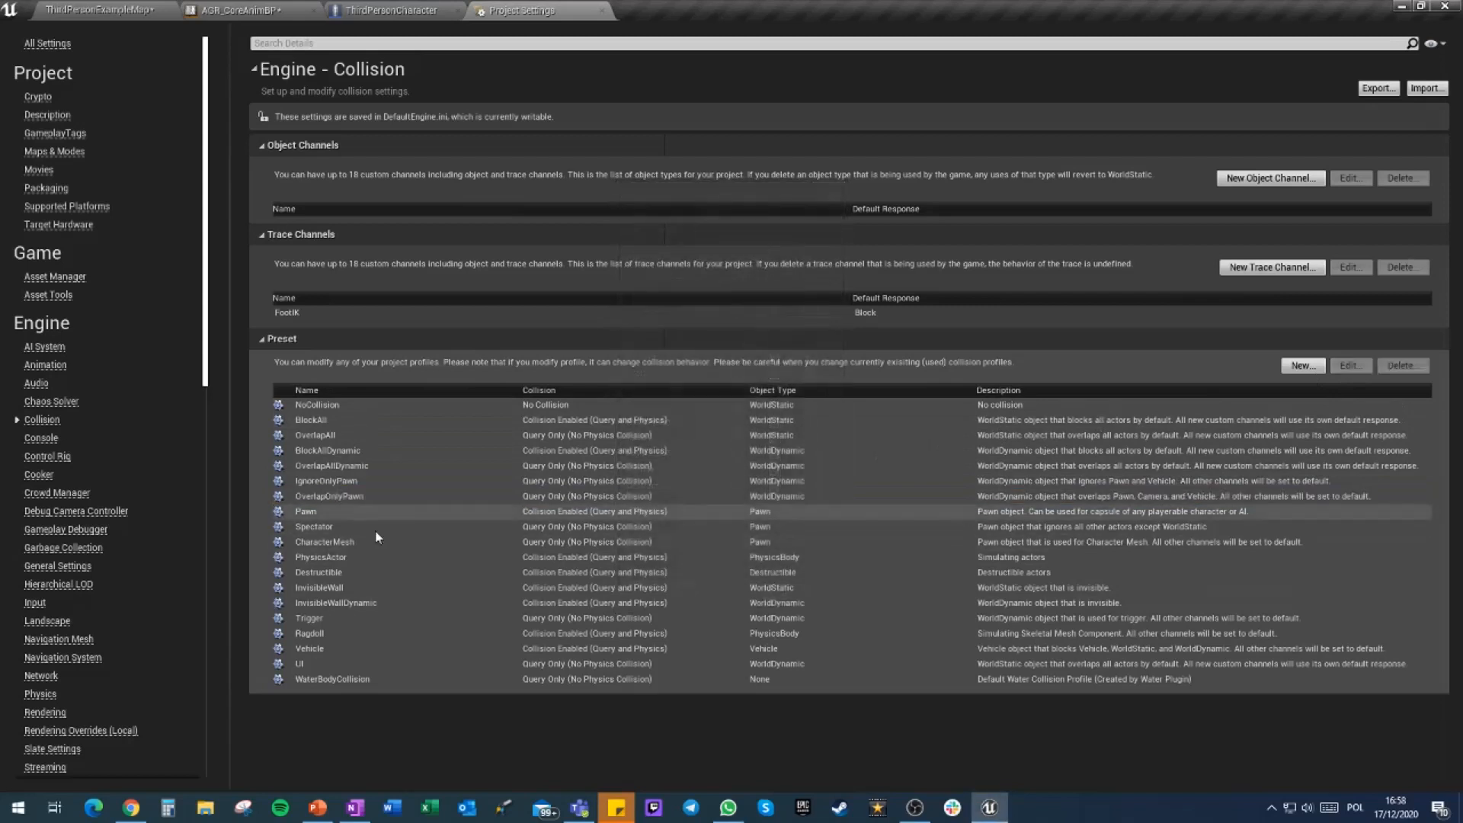
Set the FootIK trace response to Ignore in the Pawn and Spectator presets
{"action": "left_click", "coordinate": [814, 514]}
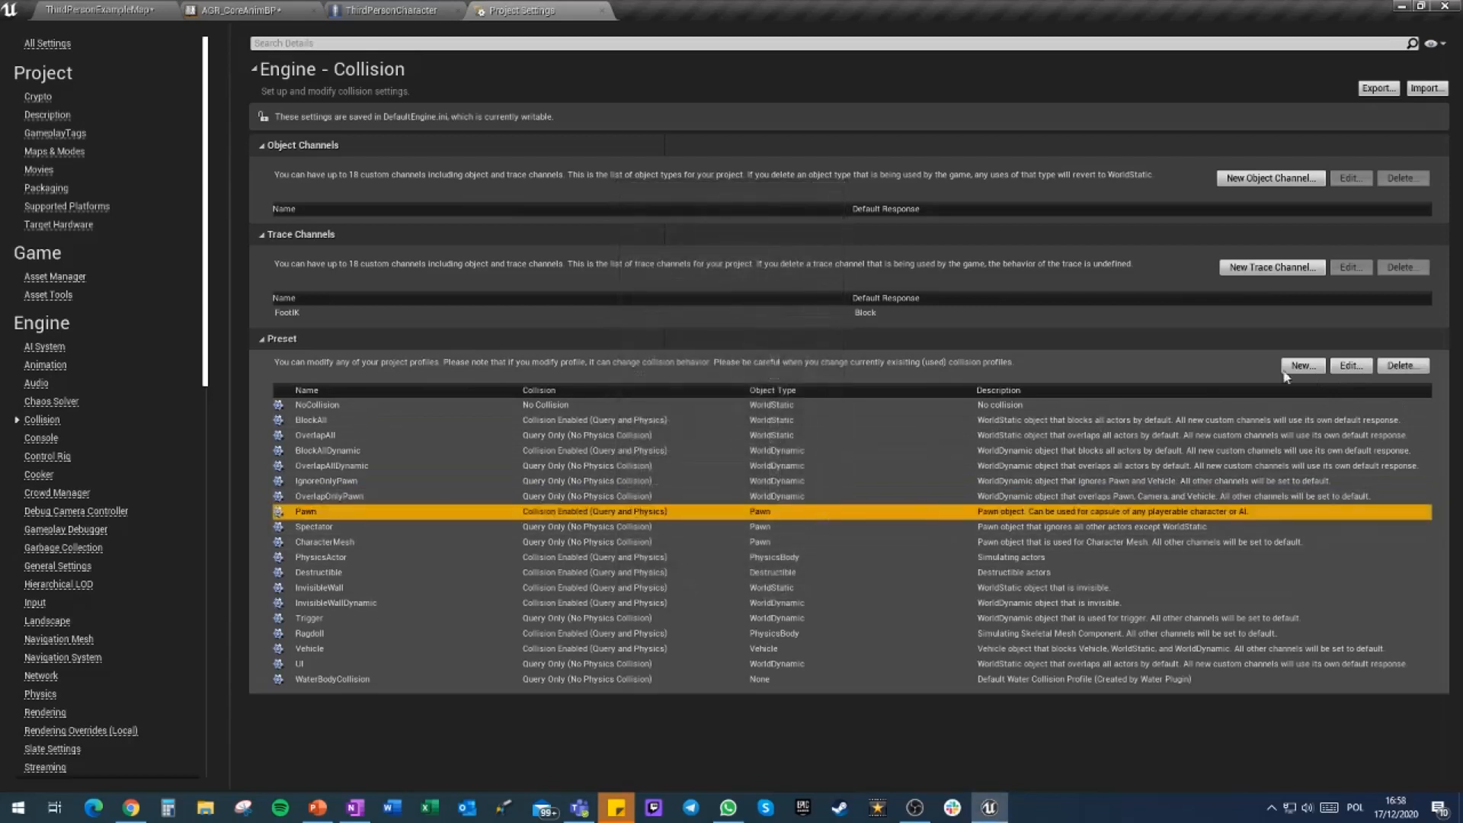
{"action": "left_click", "coordinate": [1349, 365]}
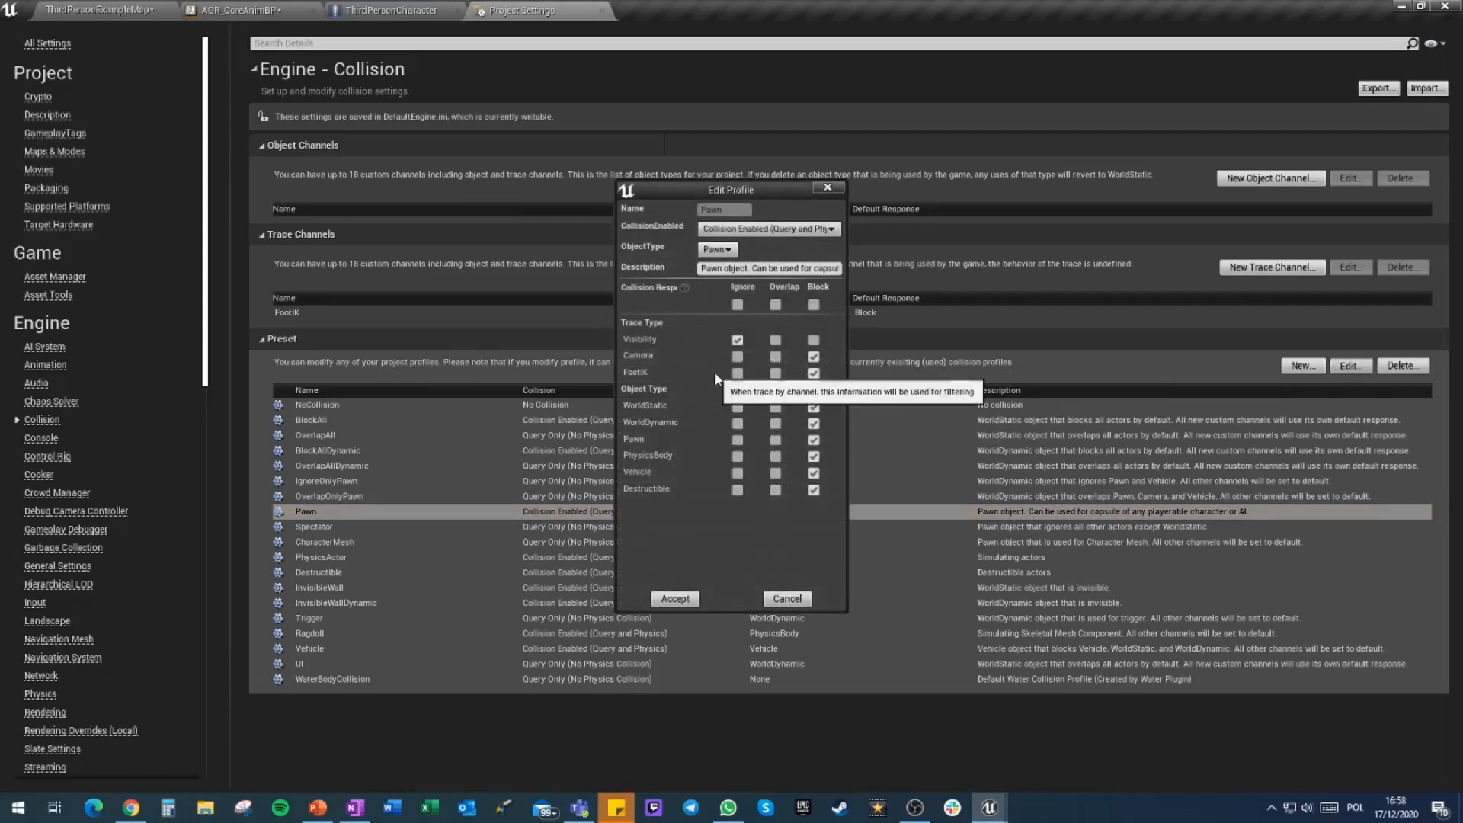
{"action": "left_click", "coordinate": [677, 599]}
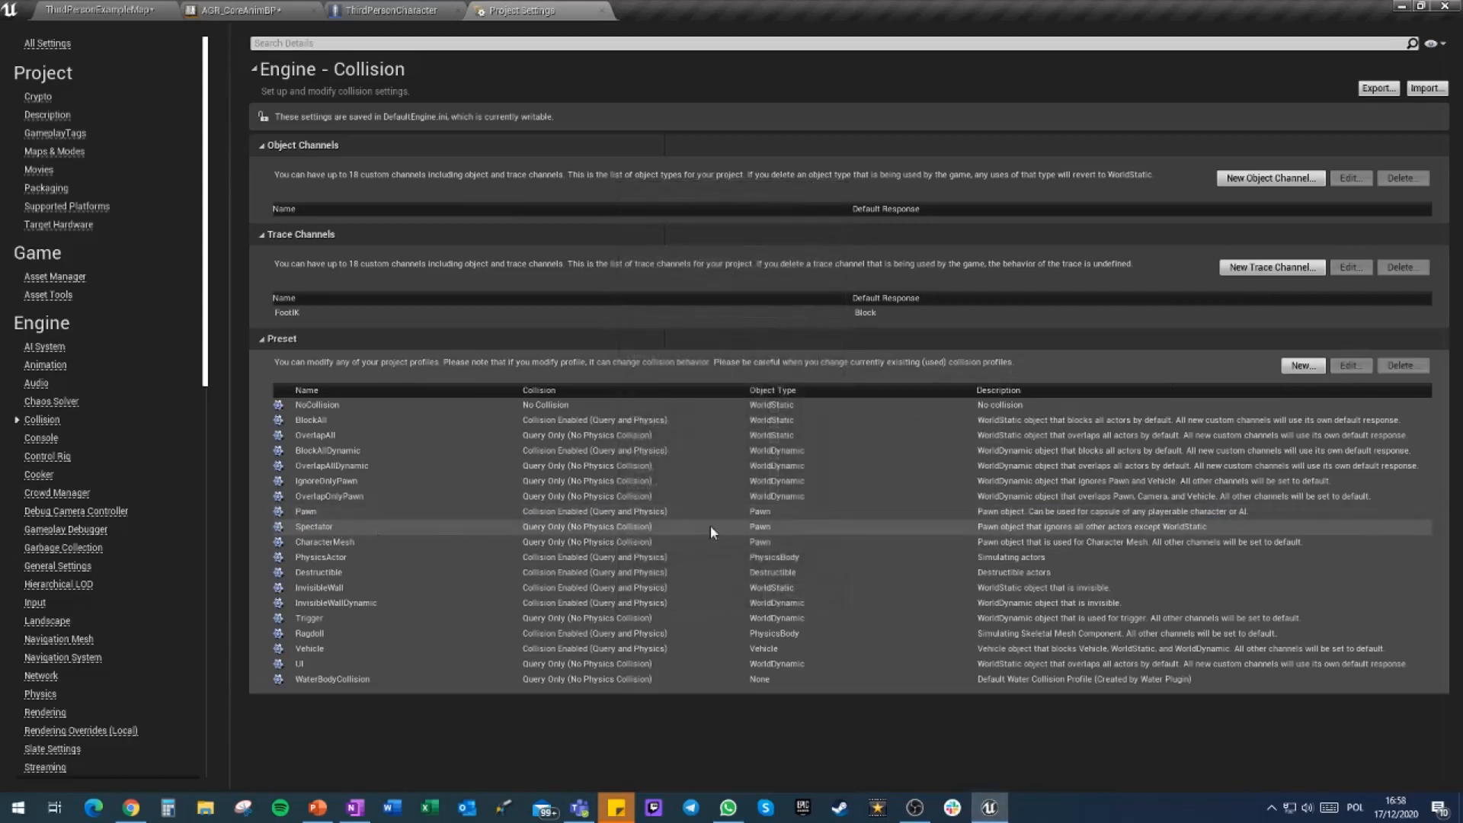
{"action": "left_click", "coordinate": [780, 526]}
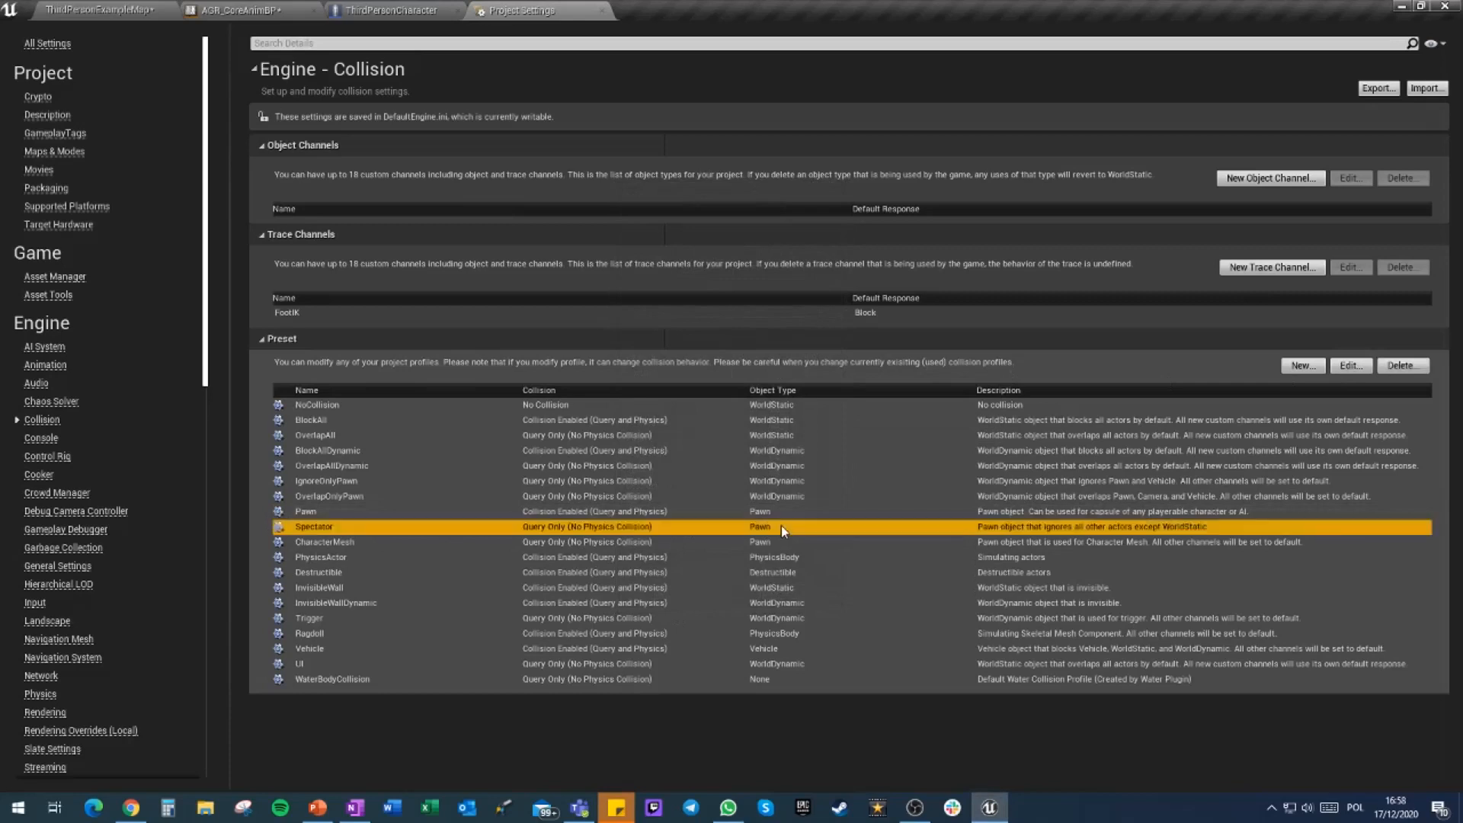
{"action": "left_click", "coordinate": [1344, 367]}
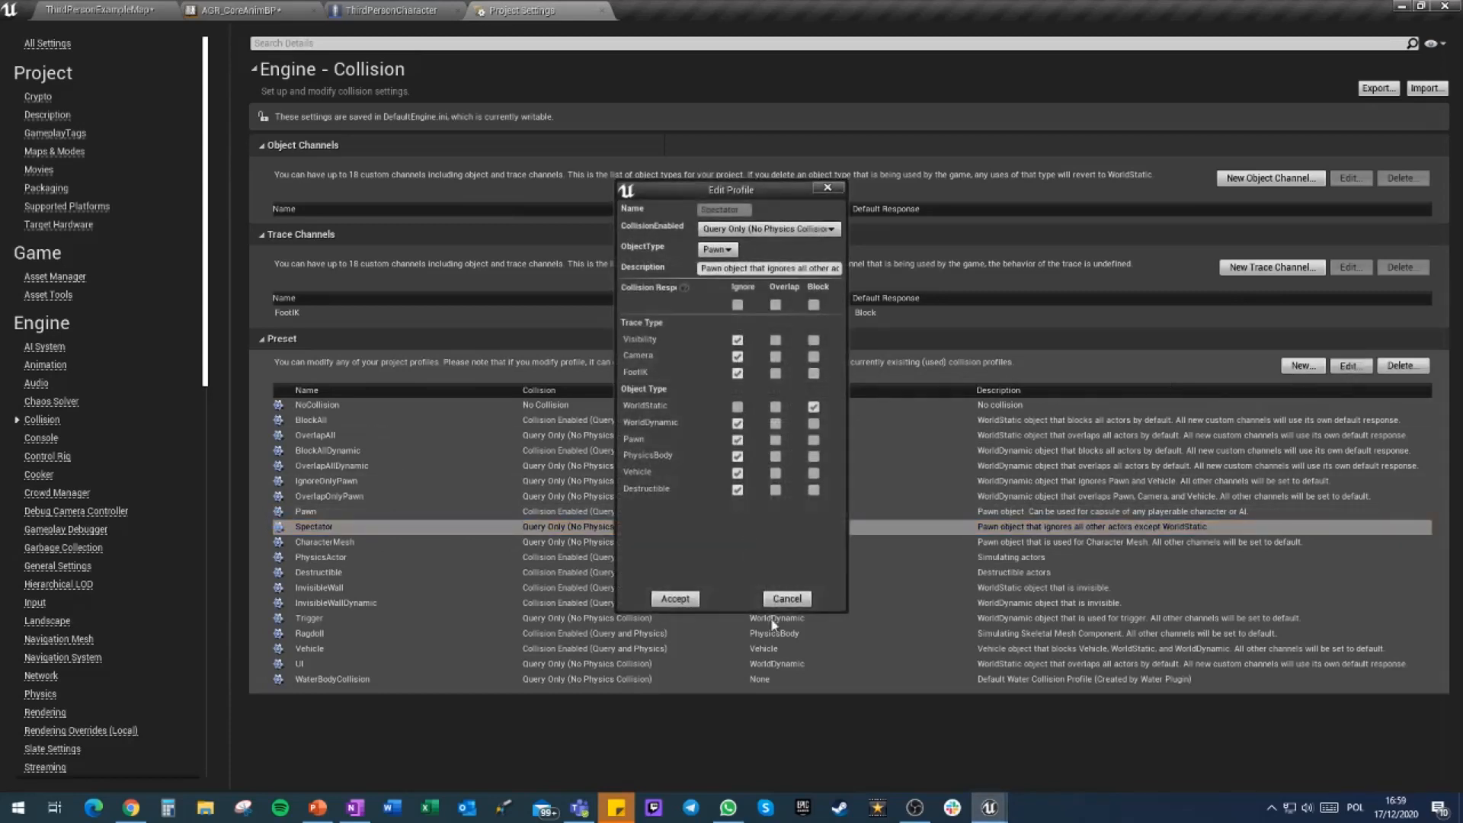
{"action": "left_click", "coordinate": [675, 599]}
Set the FootIK trace response to Ignore in the CharacterMesh preset
{"action": "left_click", "coordinate": [764, 544]}
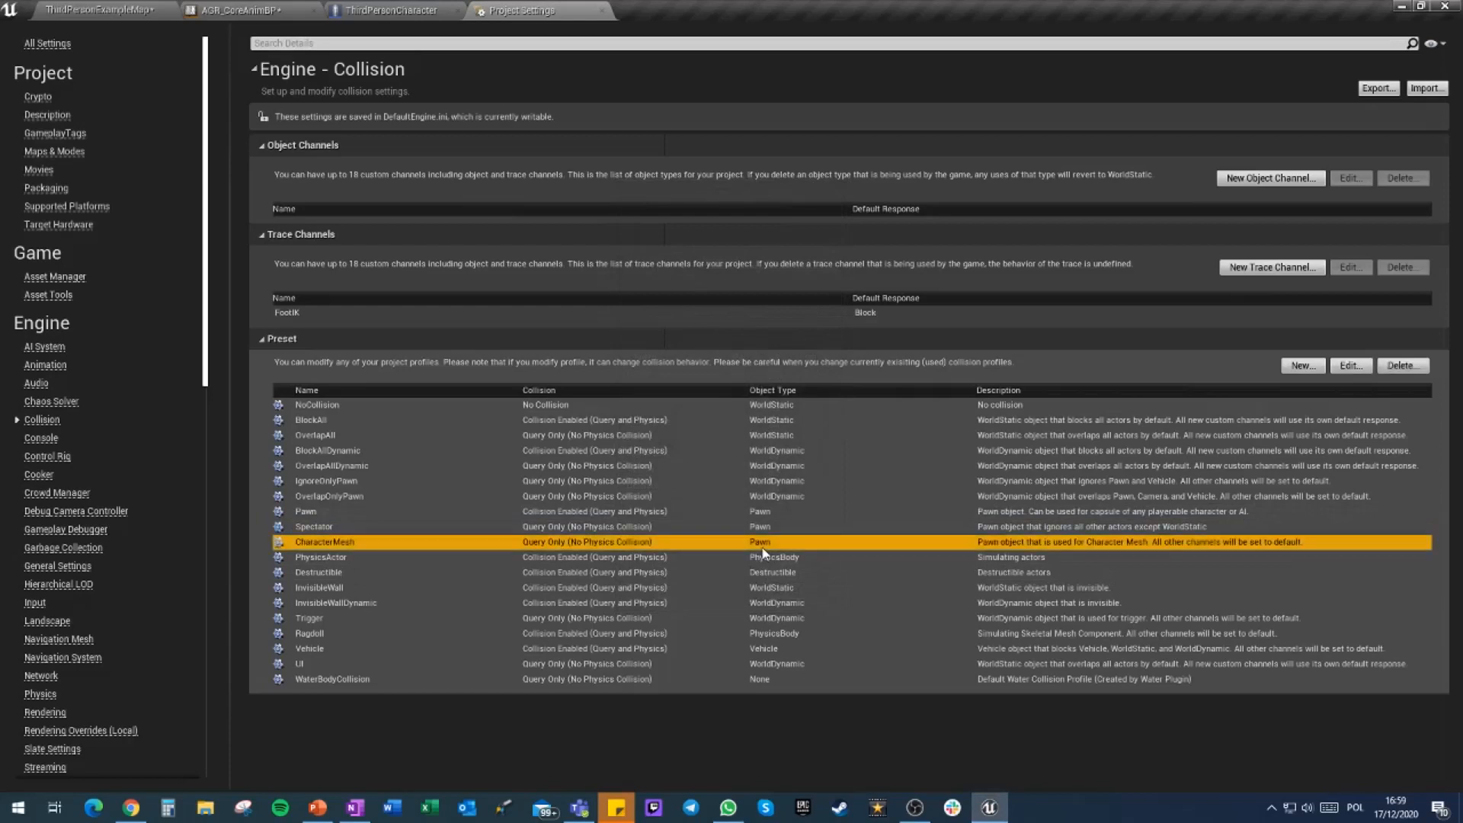
{"action": "left_click", "coordinate": [1349, 366]}
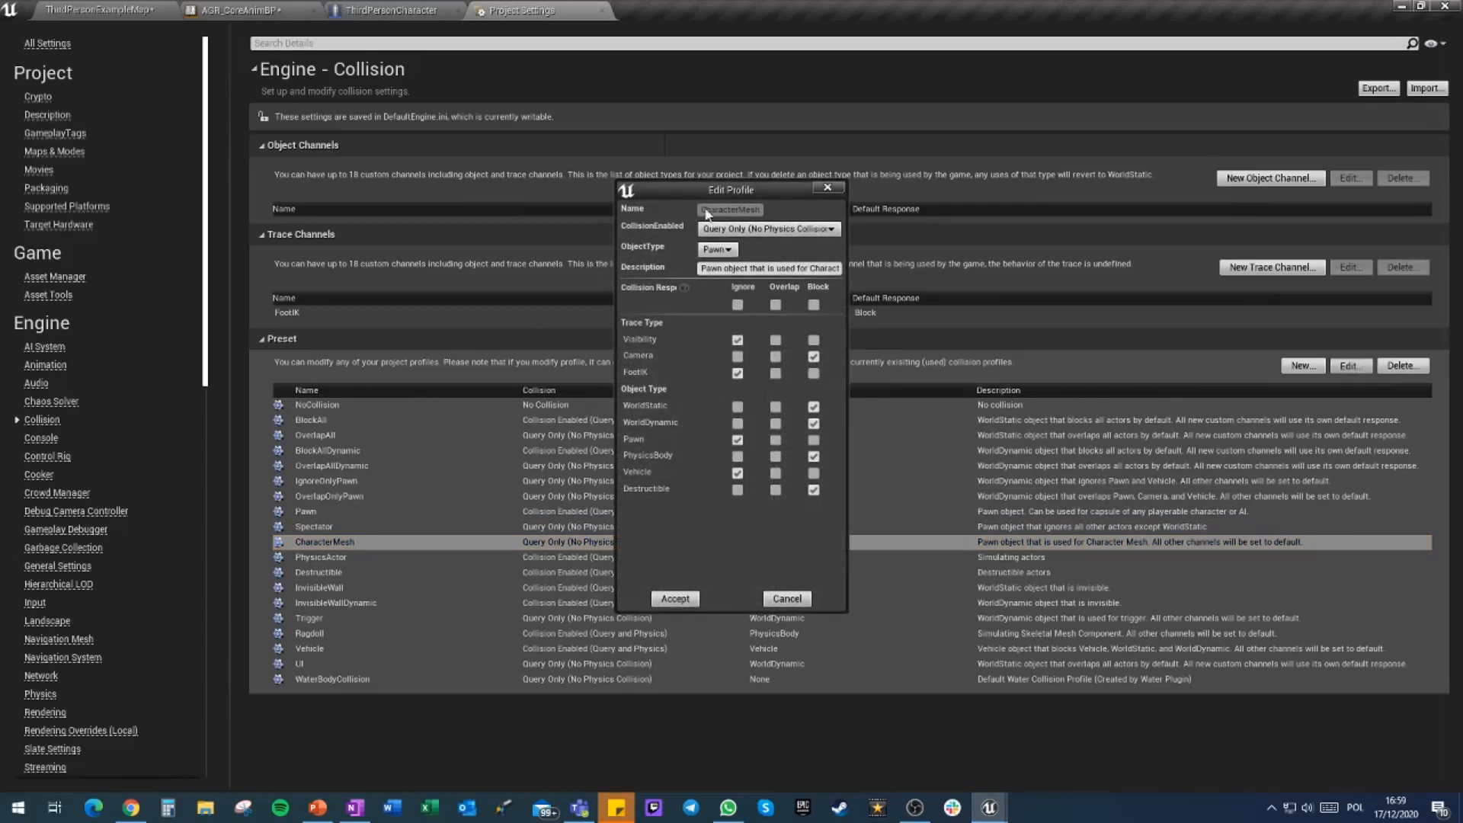
{"action": "left_click", "coordinate": [684, 599]}
Check the FootIK trace response in the PhysicsActor preset, keep it at Block, and select the Destructible preset
{"action": "left_click", "coordinate": [350, 556]}
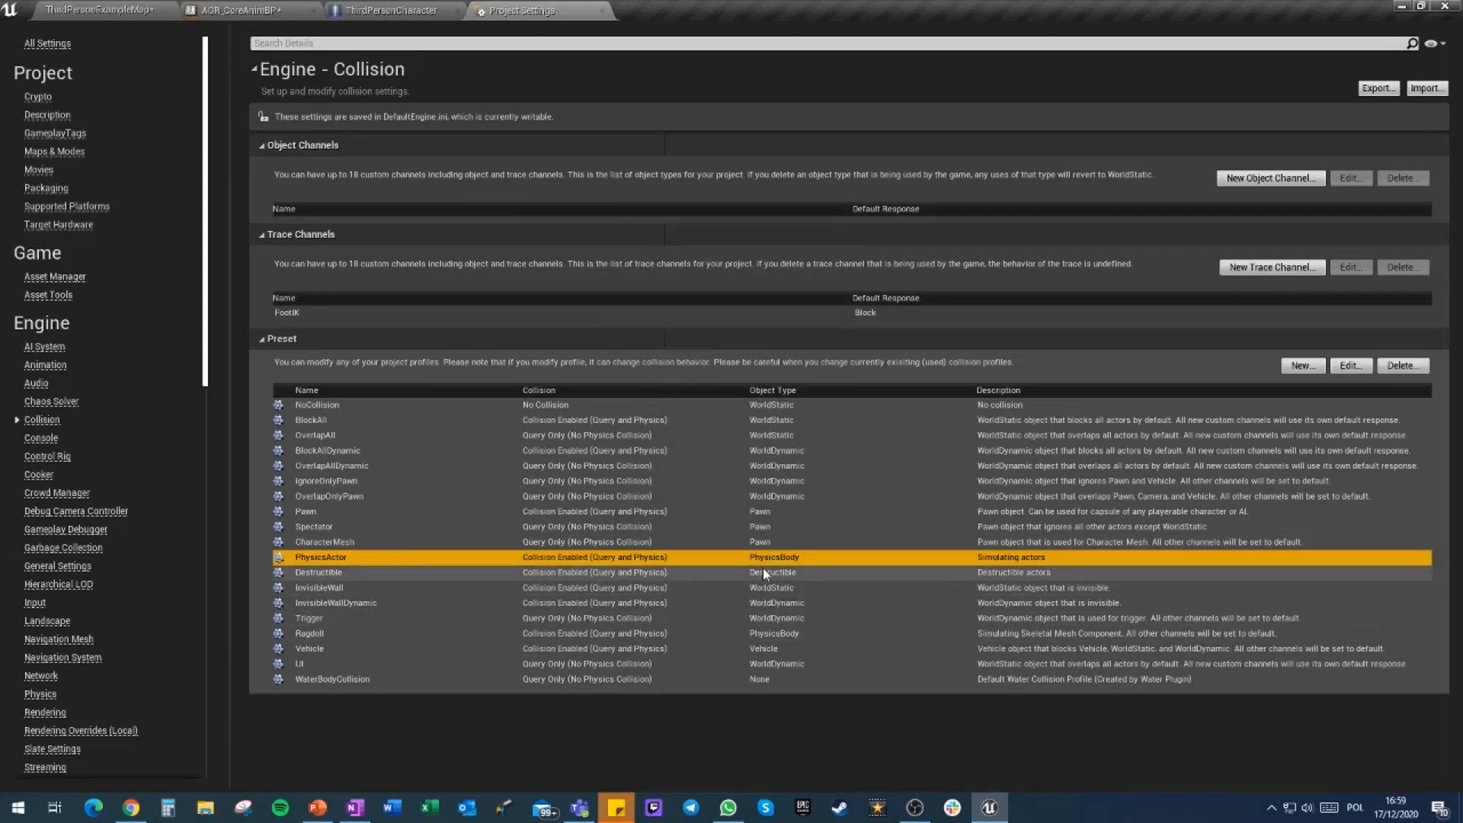
{"action": "double_click", "coordinate": [783, 556]}
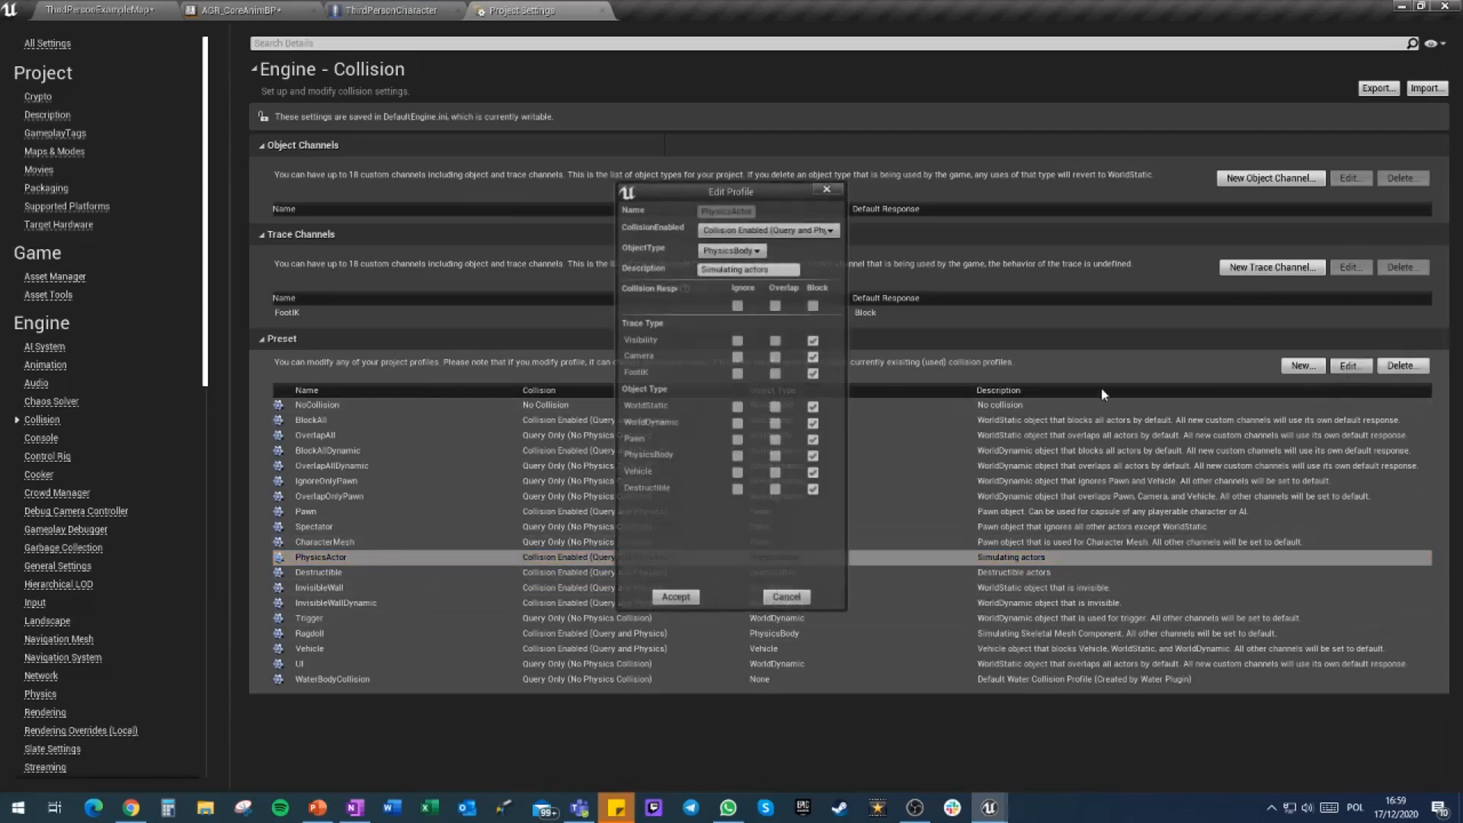
{"action": "left_click", "coordinate": [674, 599]}
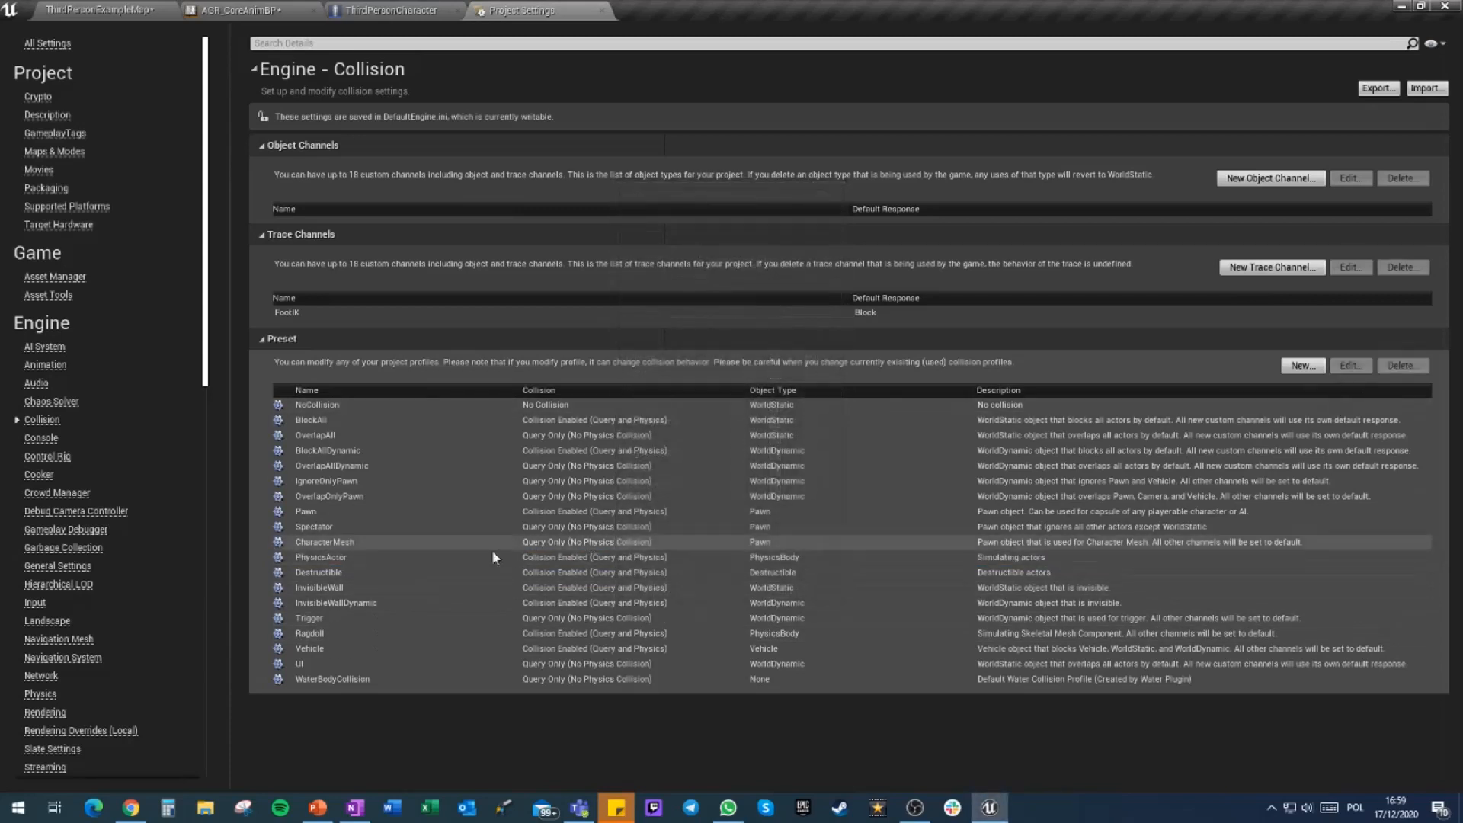
{"action": "left_click", "coordinate": [761, 570]}
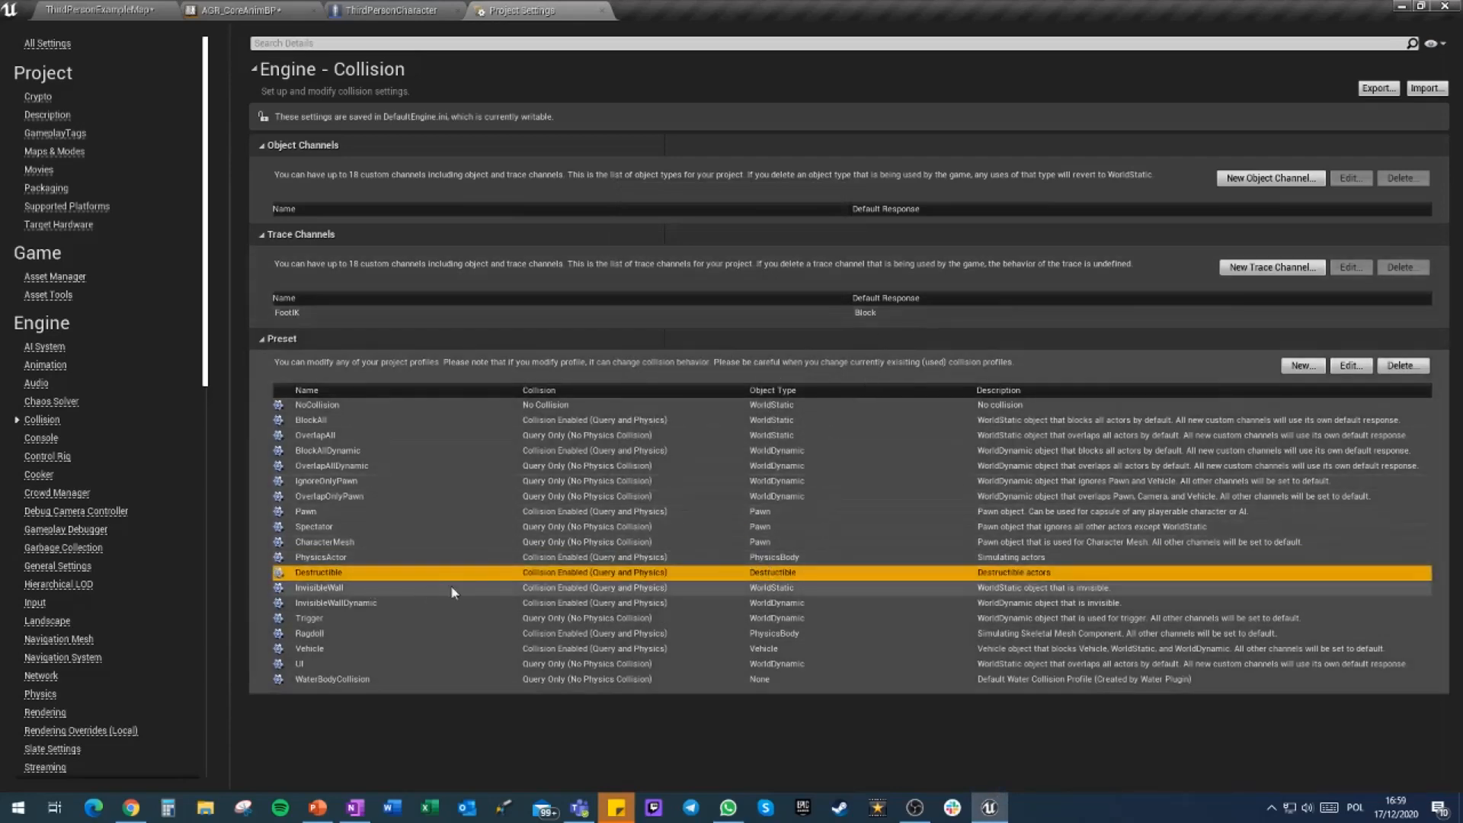
Set the FootIK trace response to Ignore in the InvisibleWall and InvisibleWallDynamic presets
{"action": "left_click", "coordinate": [450, 589]}
{"action": "left_click", "coordinate": [1350, 366]}
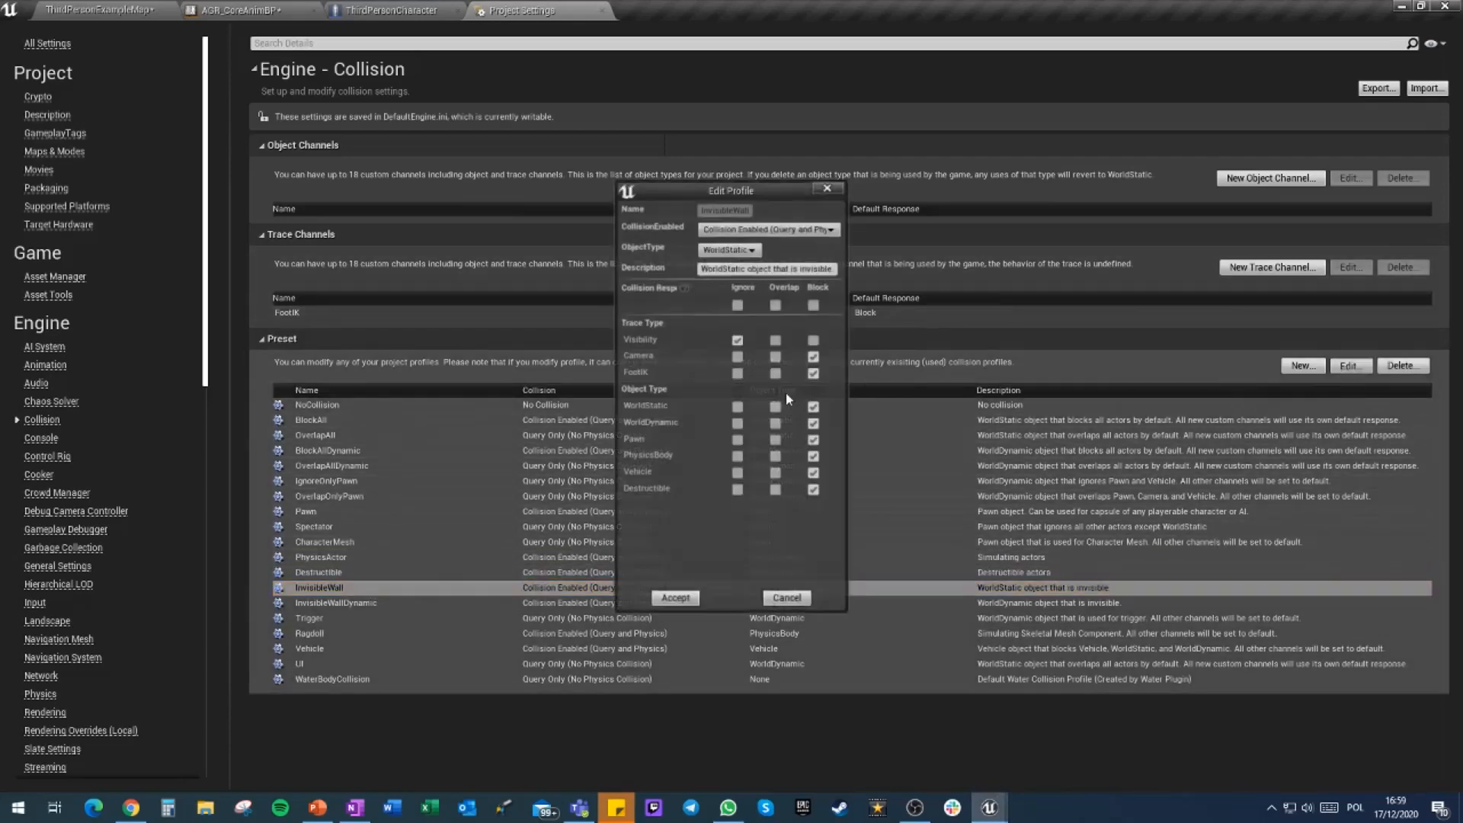
{"action": "left_click", "coordinate": [676, 598]}
{"action": "left_click", "coordinate": [683, 598]}
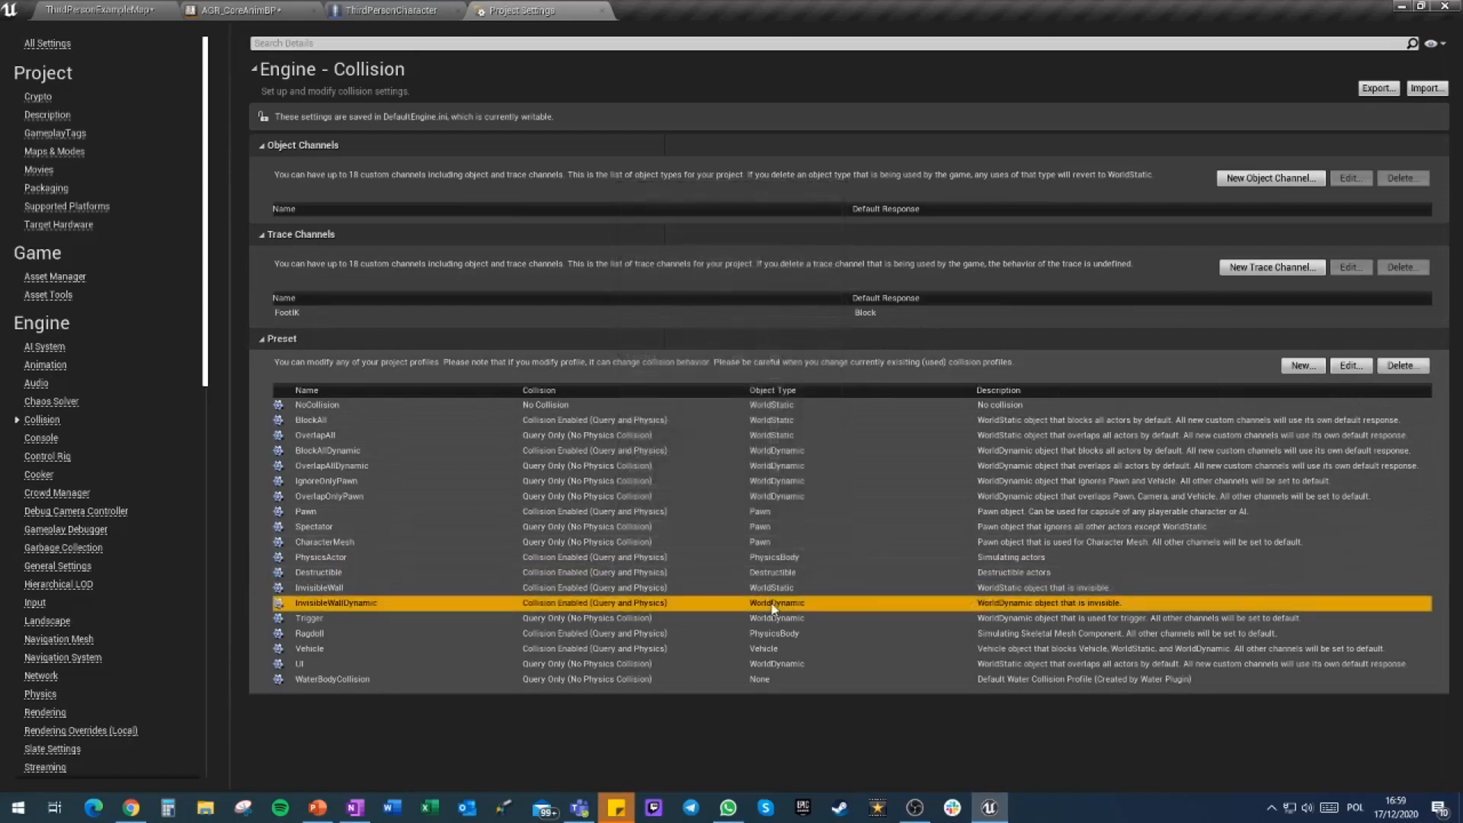
{"action": "left_click", "coordinate": [1350, 366]}
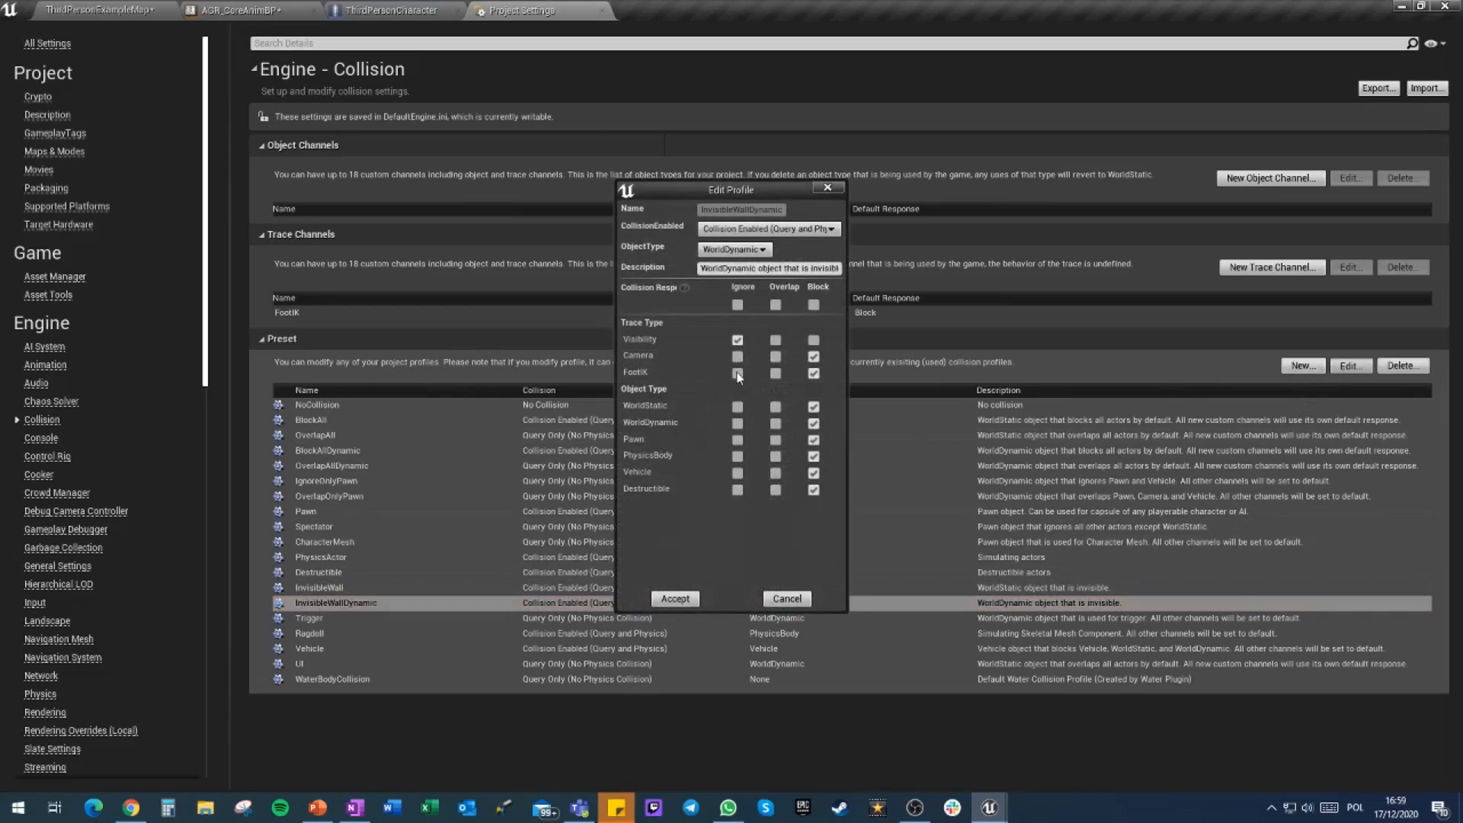
{"action": "left_click", "coordinate": [678, 599]}
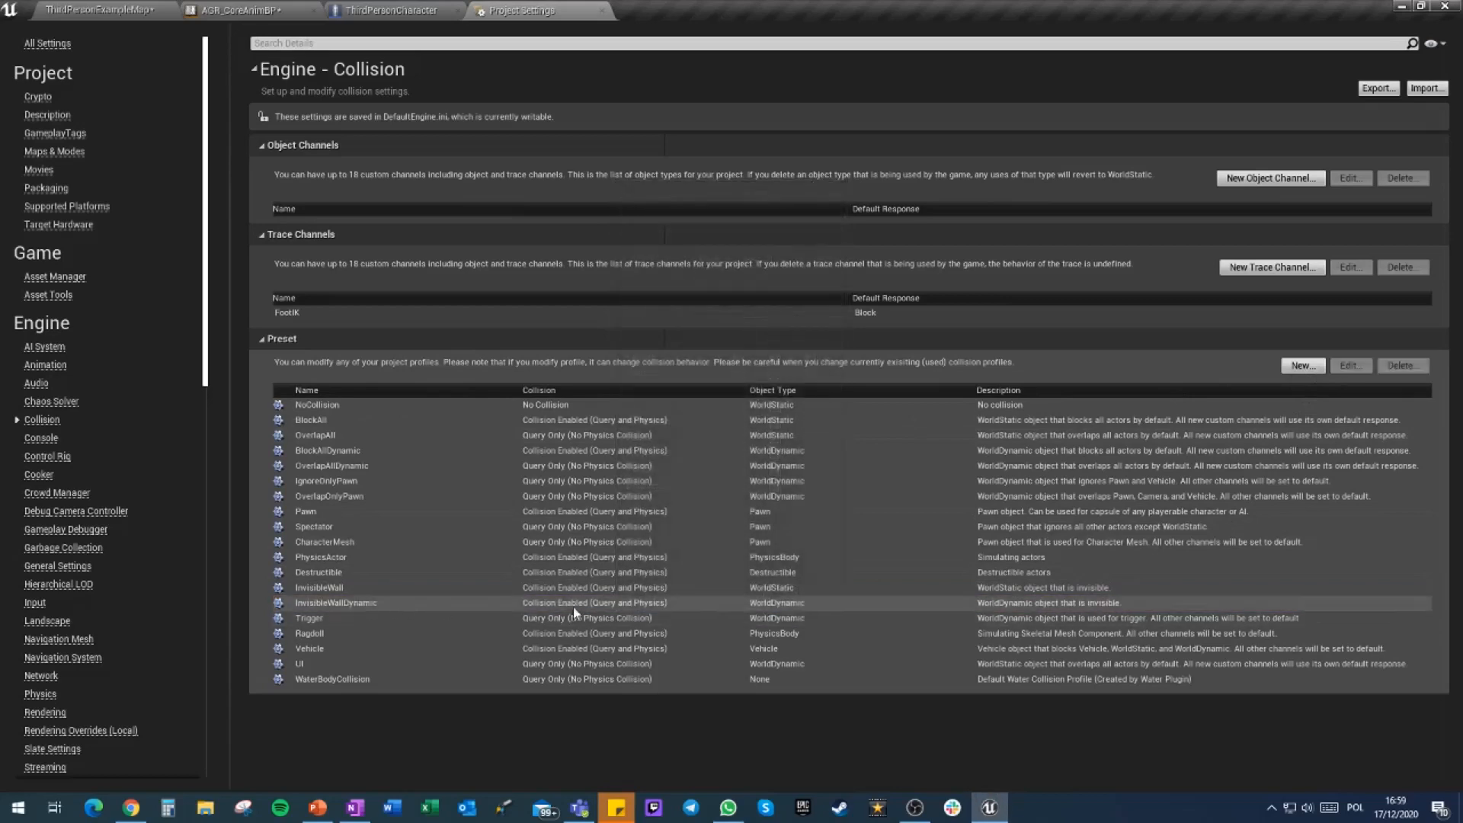
Edit the FootIK trace response in the Trigger preset and keep it at Block in the Vehicle preset
{"action": "left_click", "coordinate": [729, 619]}
{"action": "left_click", "coordinate": [1350, 366]}
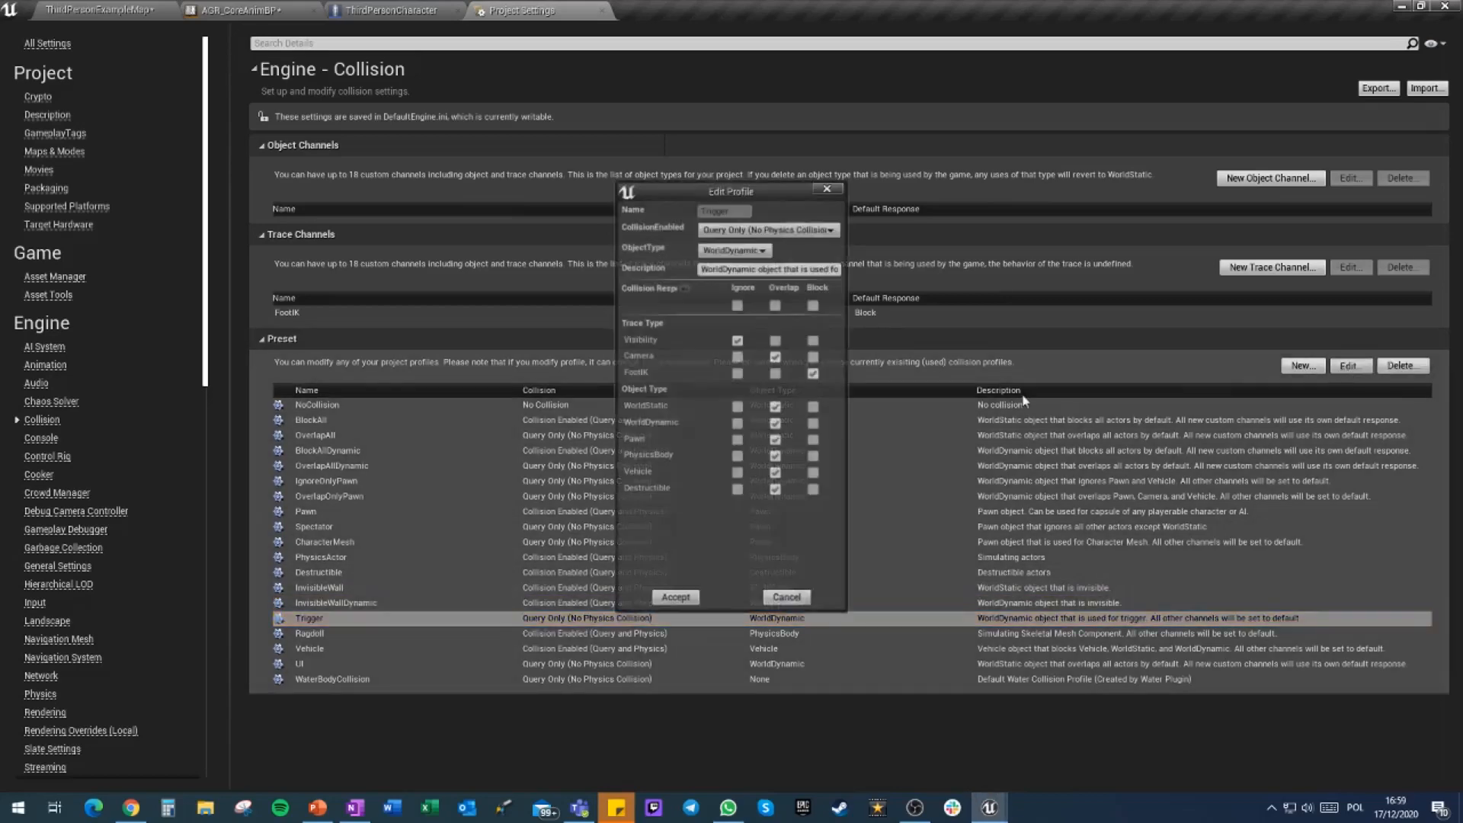
{"action": "left_click", "coordinate": [675, 599]}
{"action": "left_click", "coordinate": [771, 635]}
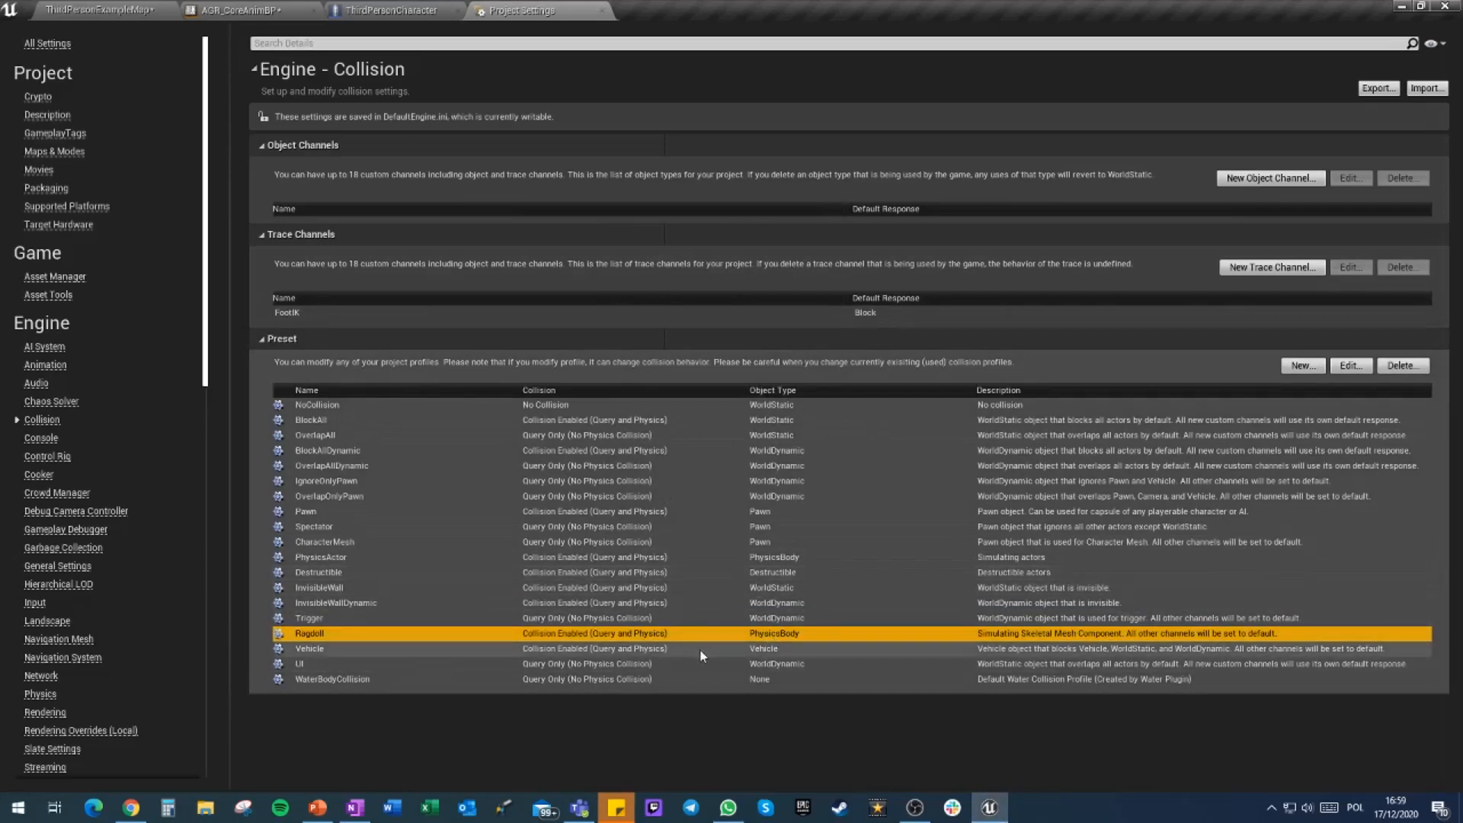
{"action": "left_click", "coordinate": [760, 652]}
{"action": "left_click", "coordinate": [1350, 366]}
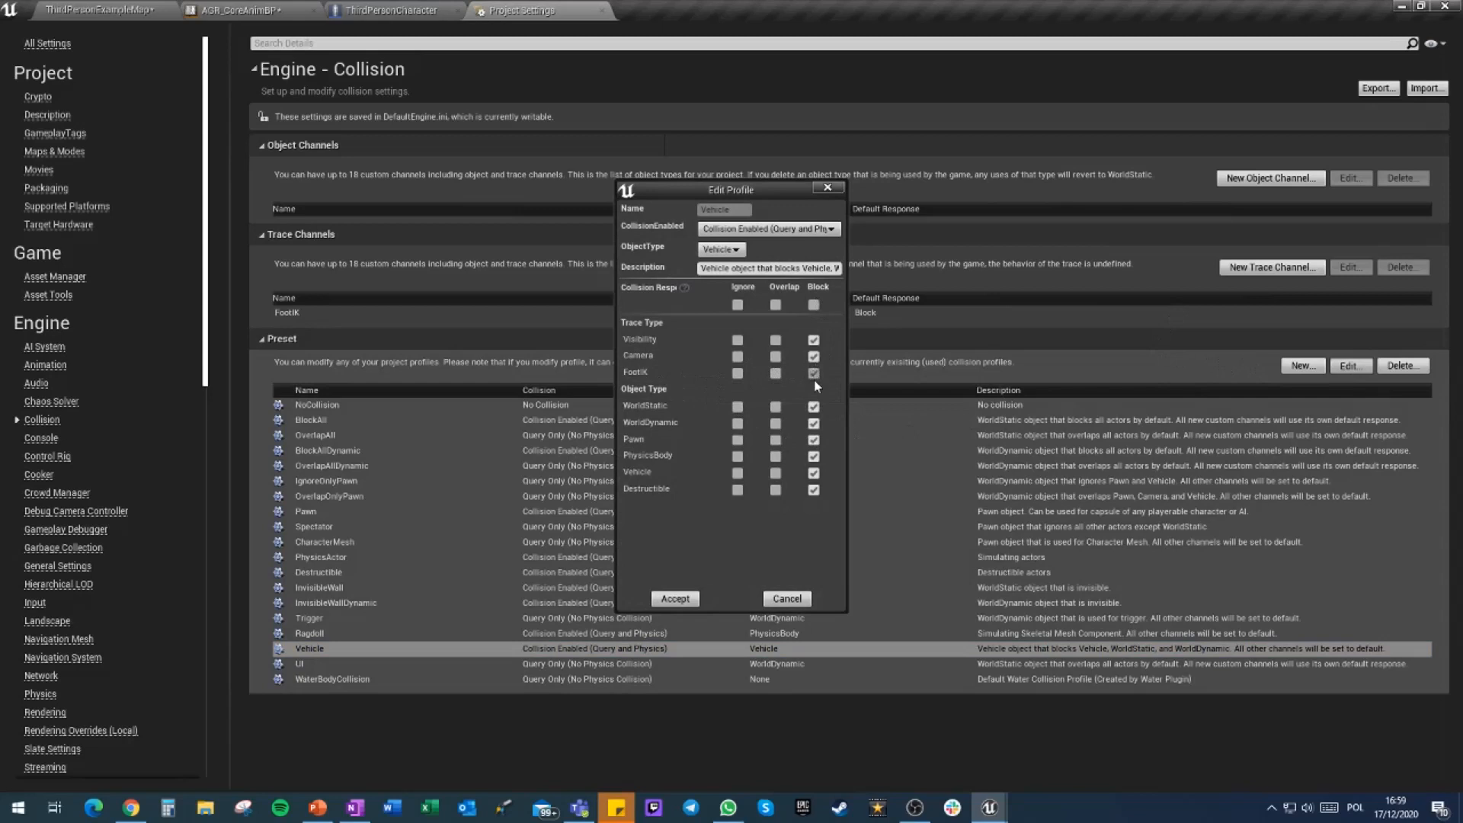
{"action": "left_click", "coordinate": [673, 599]}
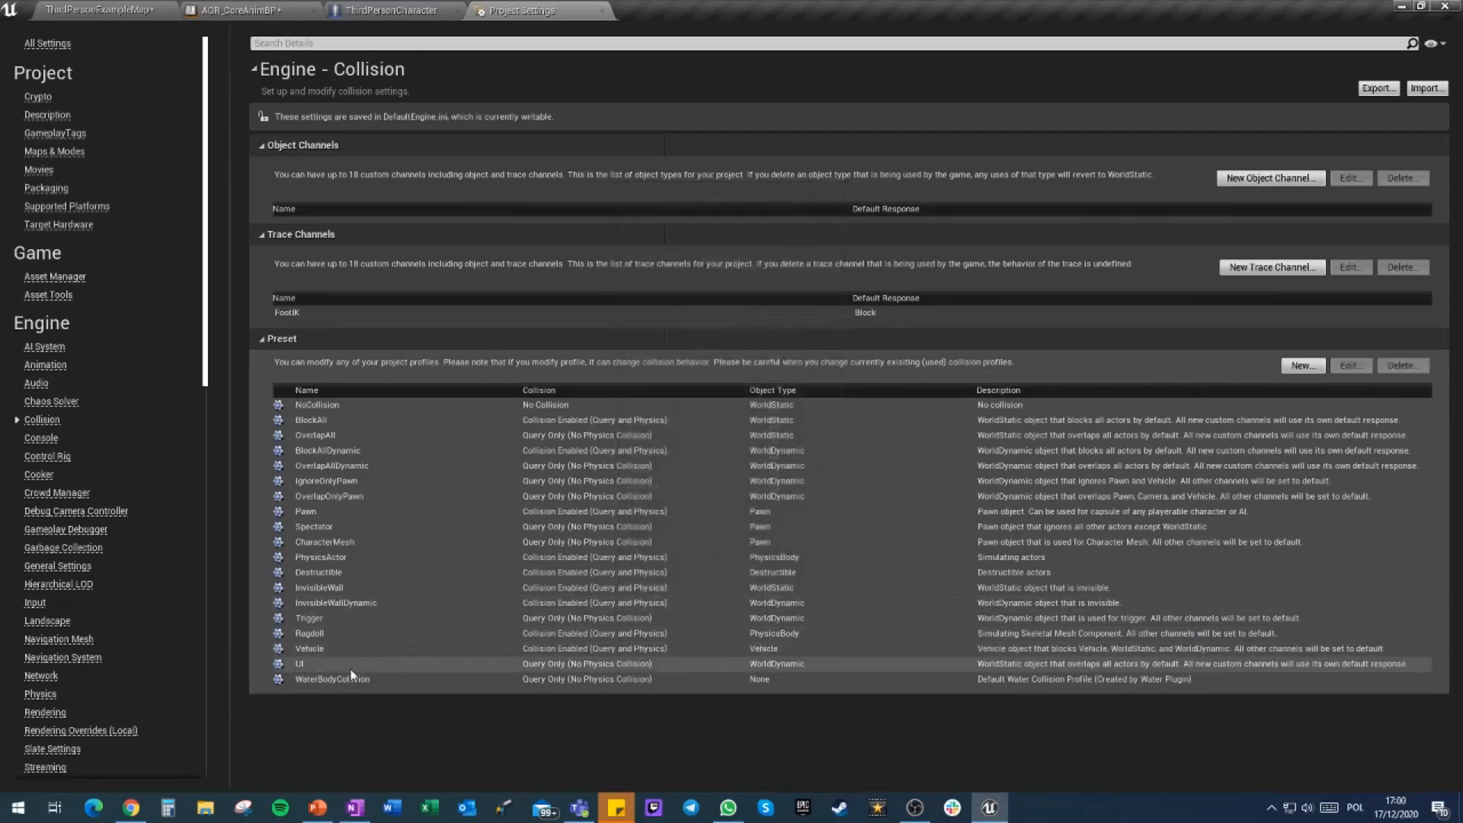
Set the FootIK trace response to Ignore in the UI and WaterBodyCollision presets and close the project settings
{"action": "left_click", "coordinate": [787, 664]}
{"action": "left_click", "coordinate": [1346, 365]}
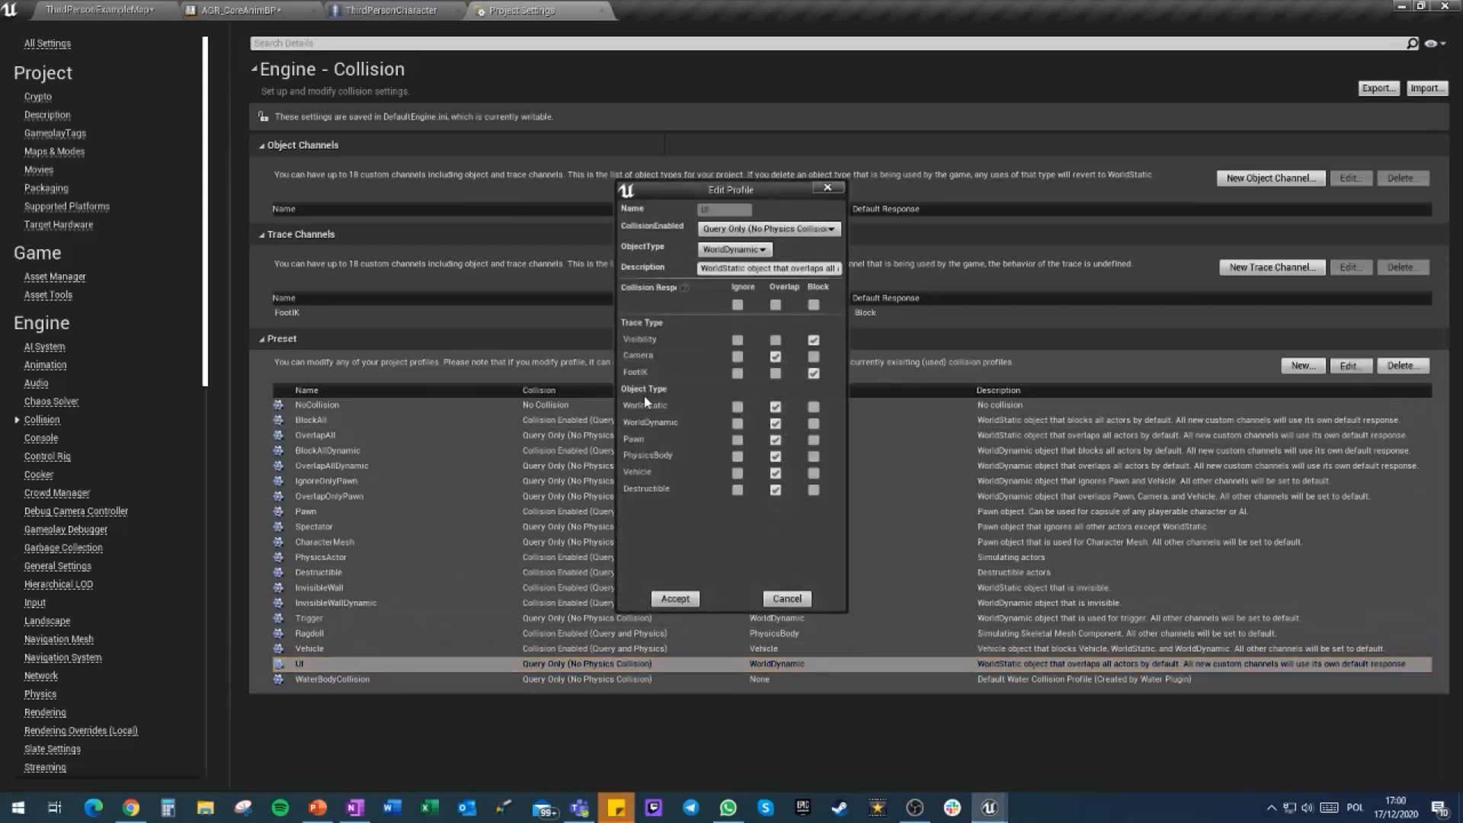
{"action": "left_click", "coordinate": [737, 373]}
{"action": "left_click", "coordinate": [662, 600]}
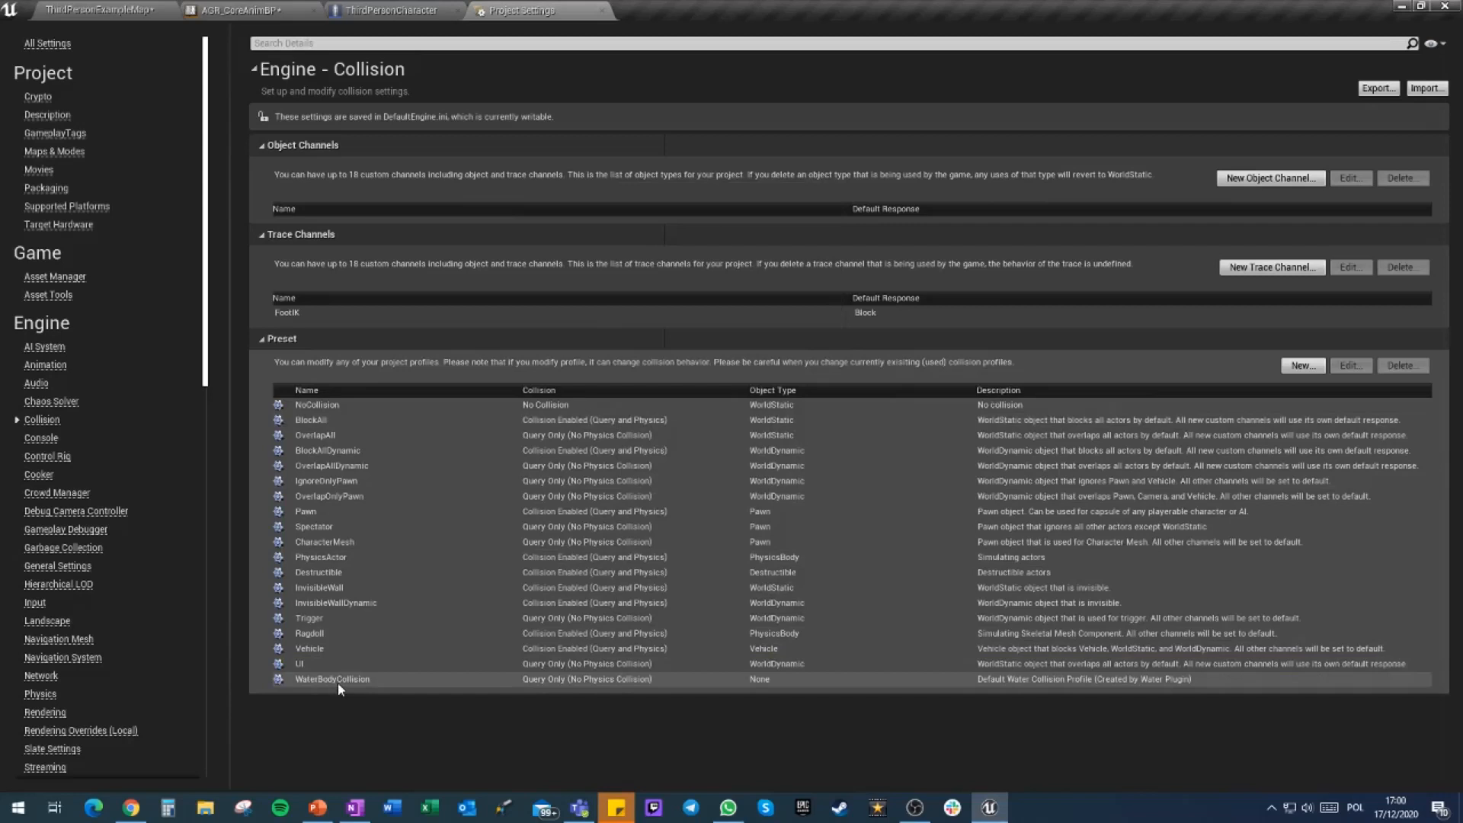
{"action": "left_click", "coordinate": [754, 679]}
{"action": "left_click", "coordinate": [1350, 366]}
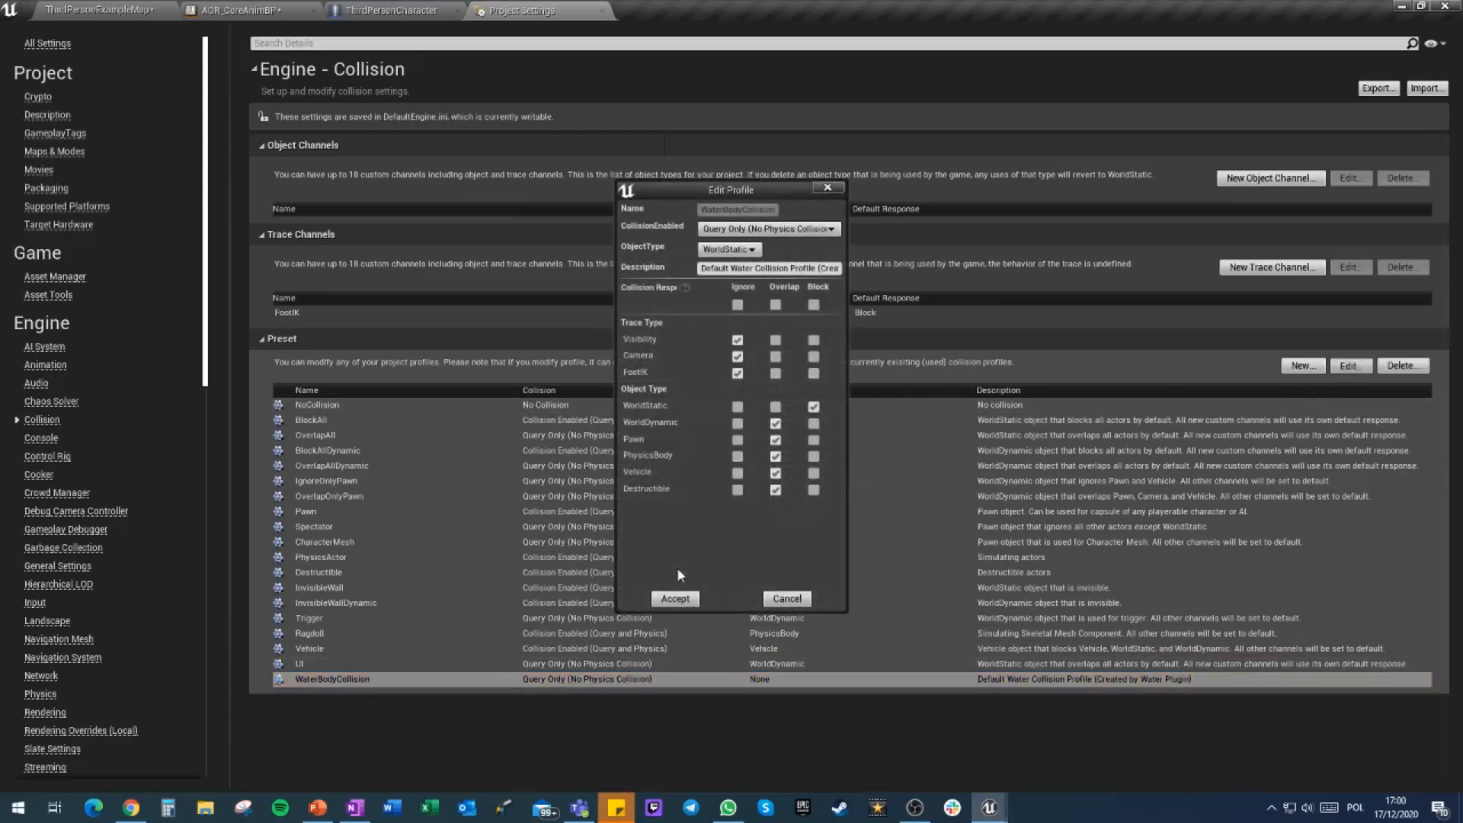
{"action": "left_click", "coordinate": [676, 599]}
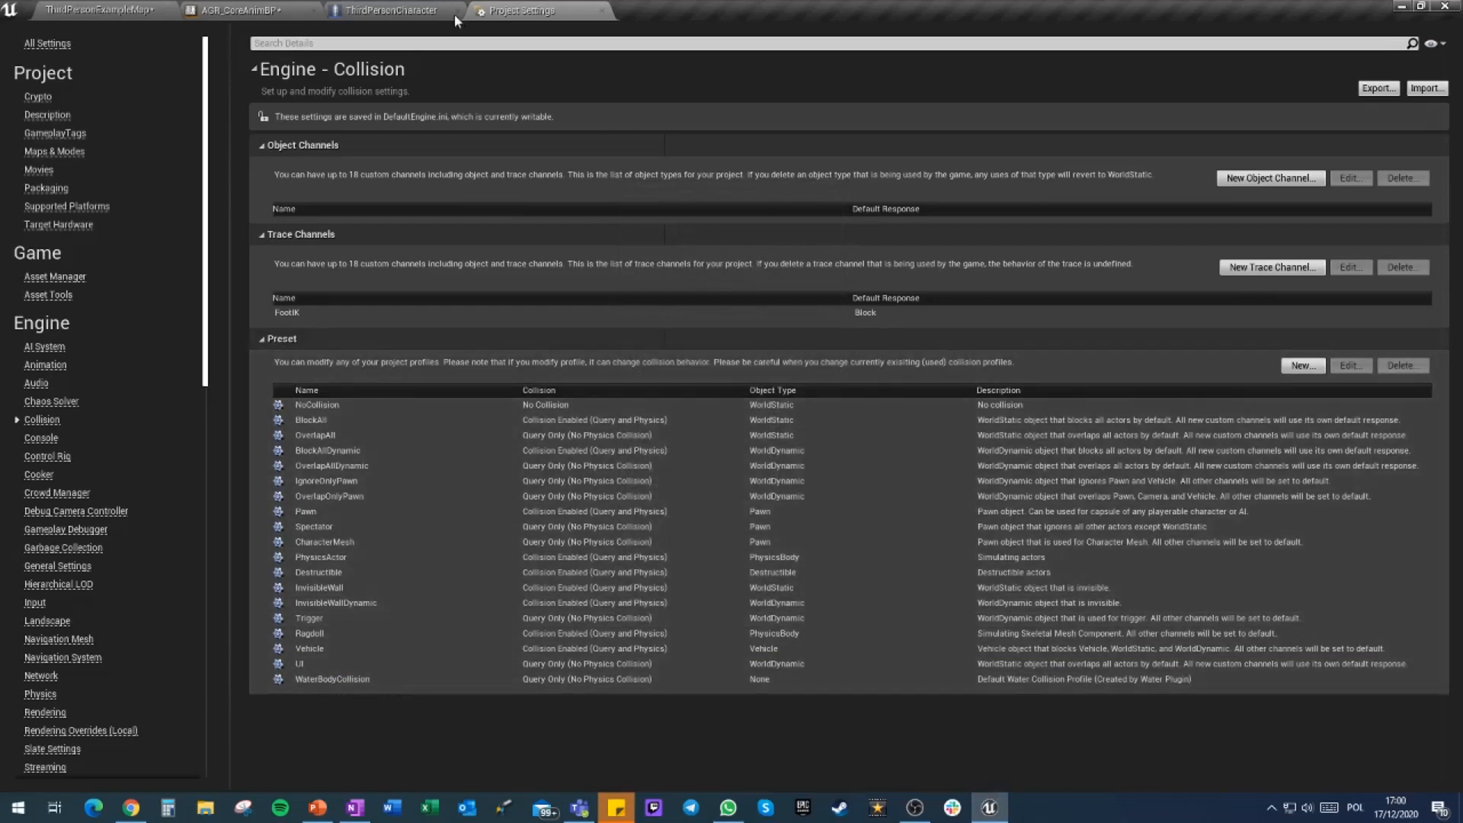
{"action": "left_click", "coordinate": [601, 10]}
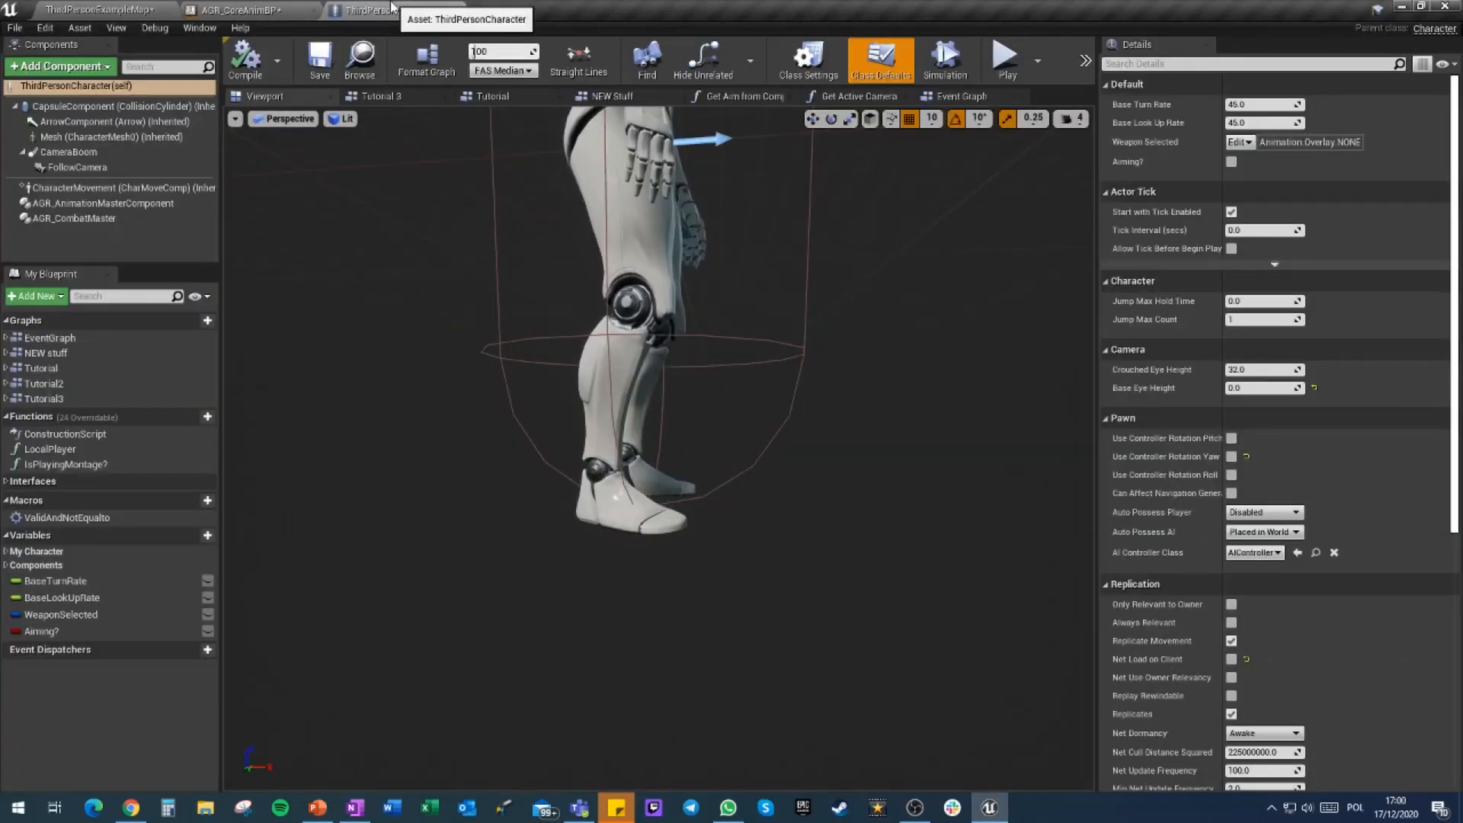
Set the FootIK trace response to Ignore in the custom collision settings of ThirdPersonCharacter's CapsuleComponent
{"action": "left_click", "coordinate": [84, 106]}
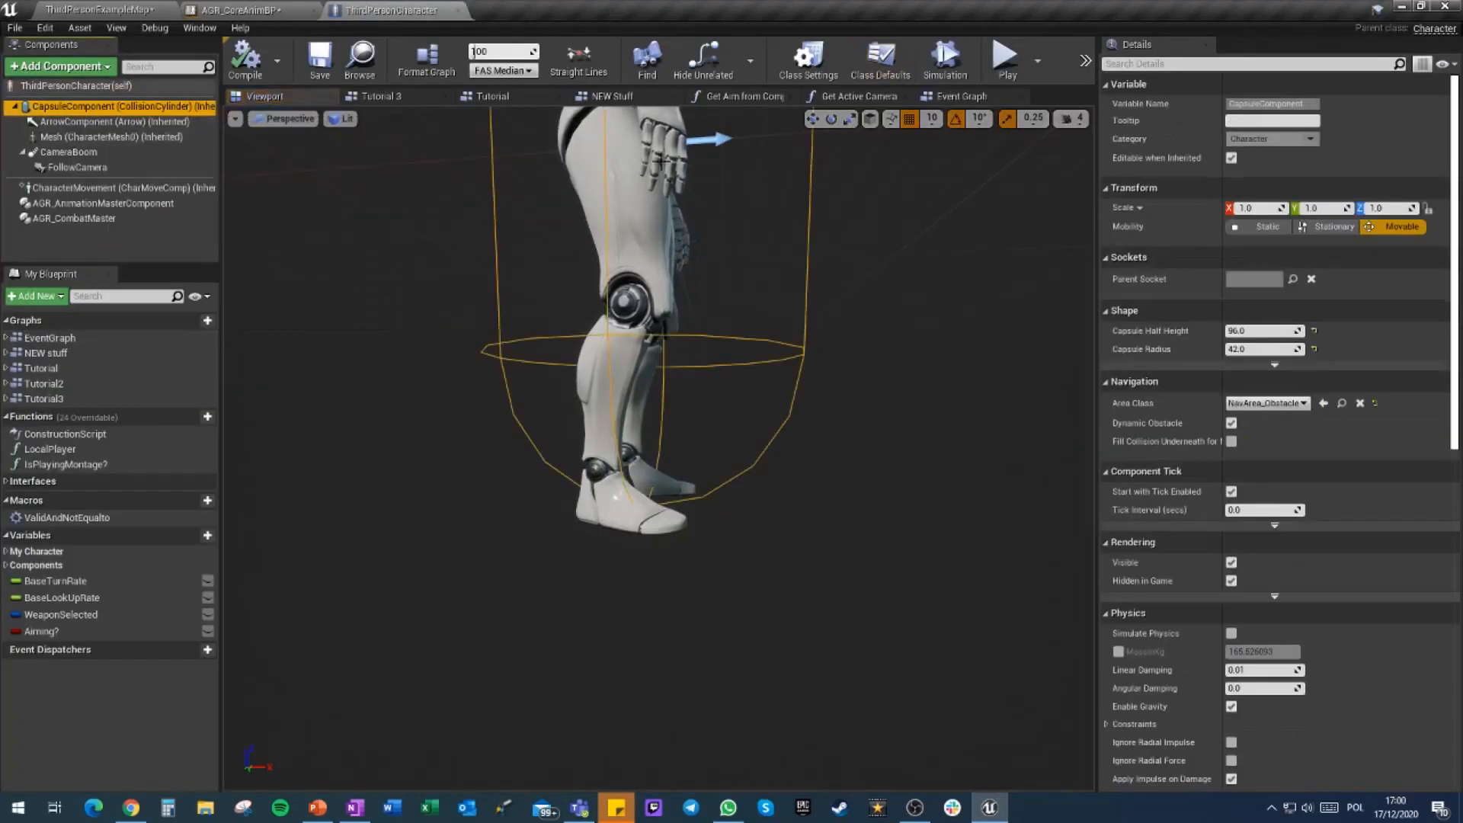
{"action": "scroll", "coordinate": [1135, 604], "scroll_direction": "down", "scroll_amount": 10}
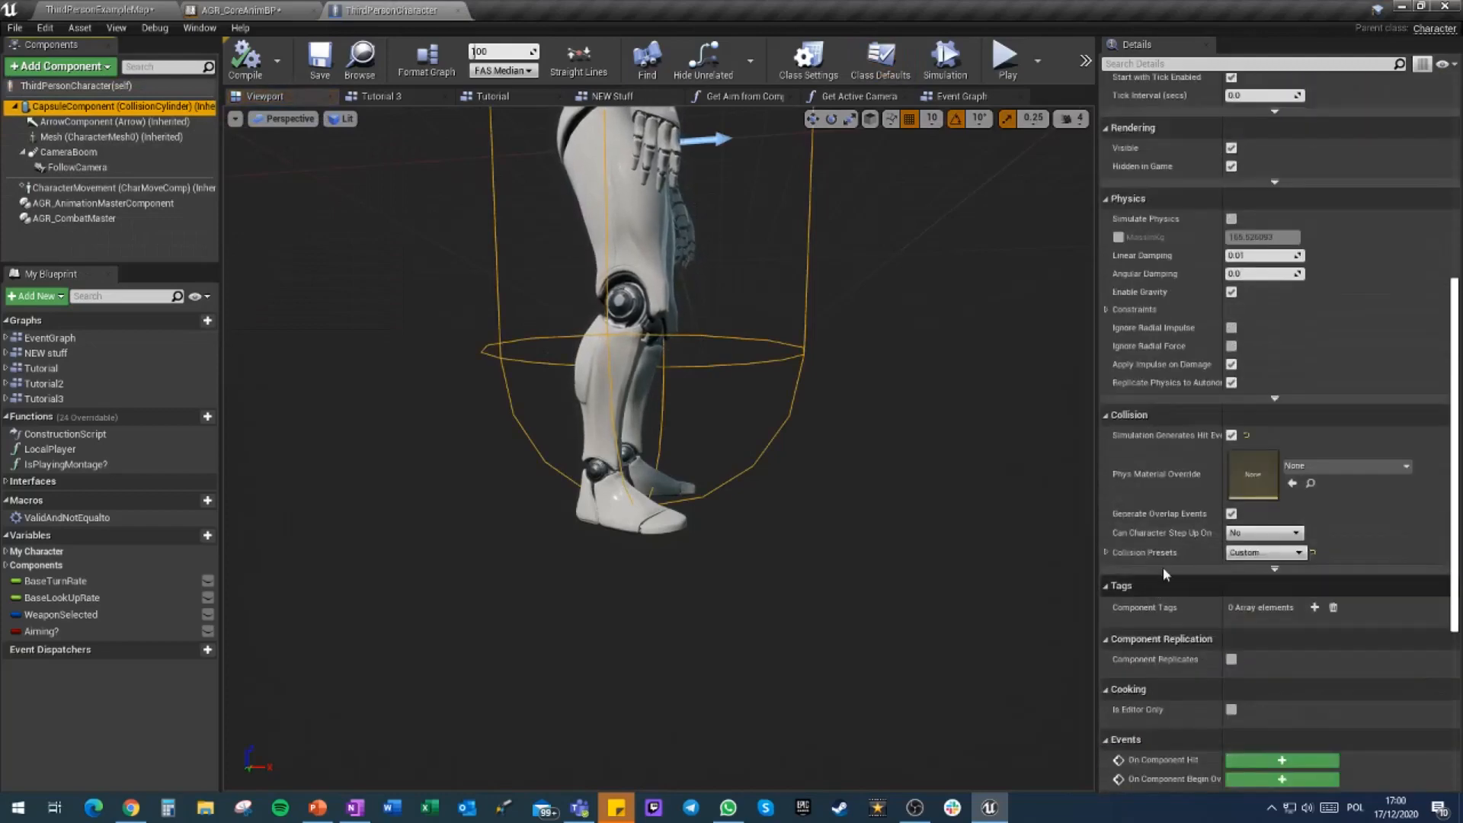
{"action": "left_click", "coordinate": [1106, 552]}
{"action": "scroll", "coordinate": [1158, 564], "scroll_direction": "down", "scroll_amount": 3}
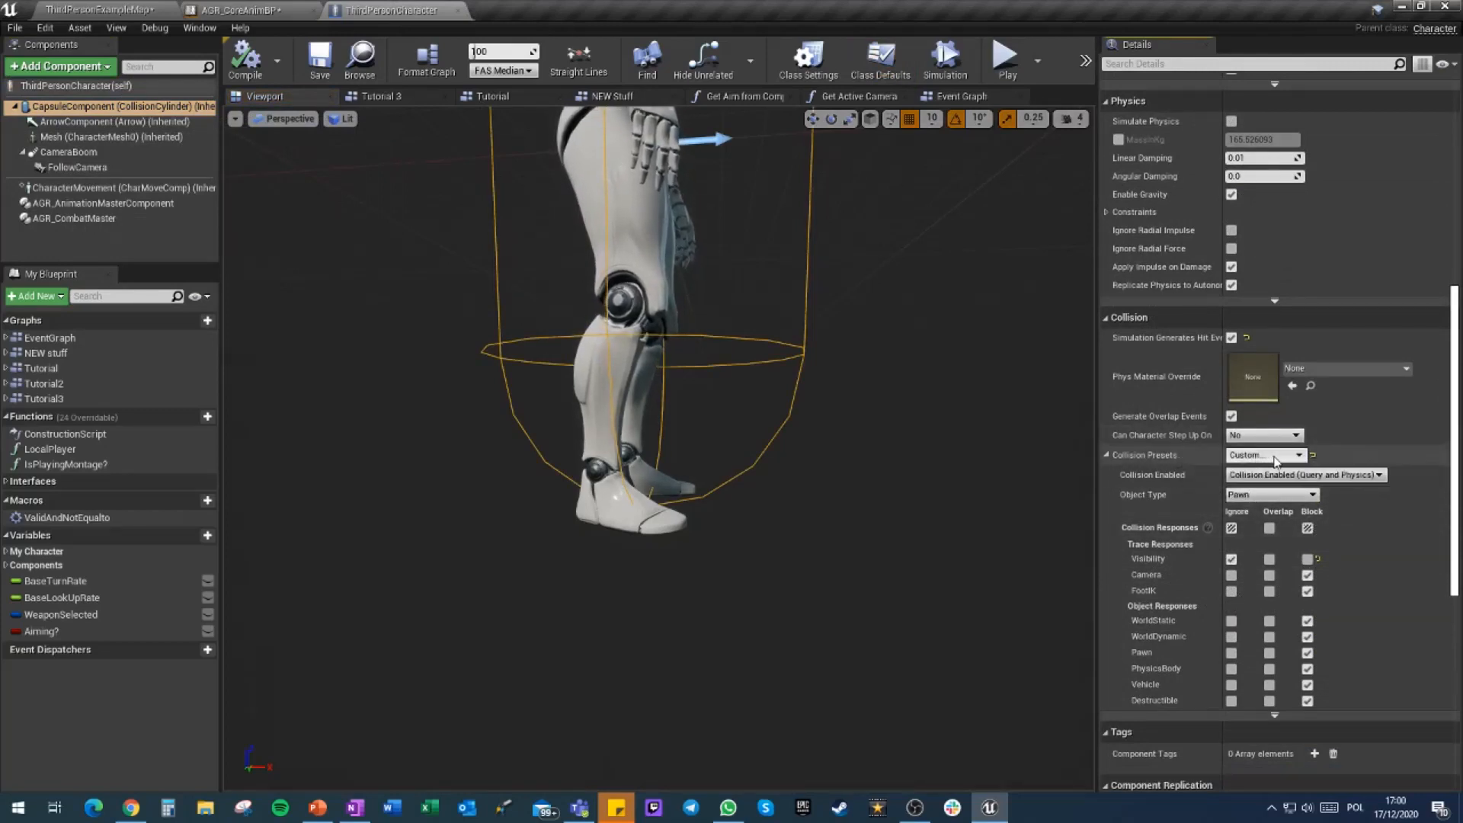
{"action": "left_click", "coordinate": [1307, 592]}
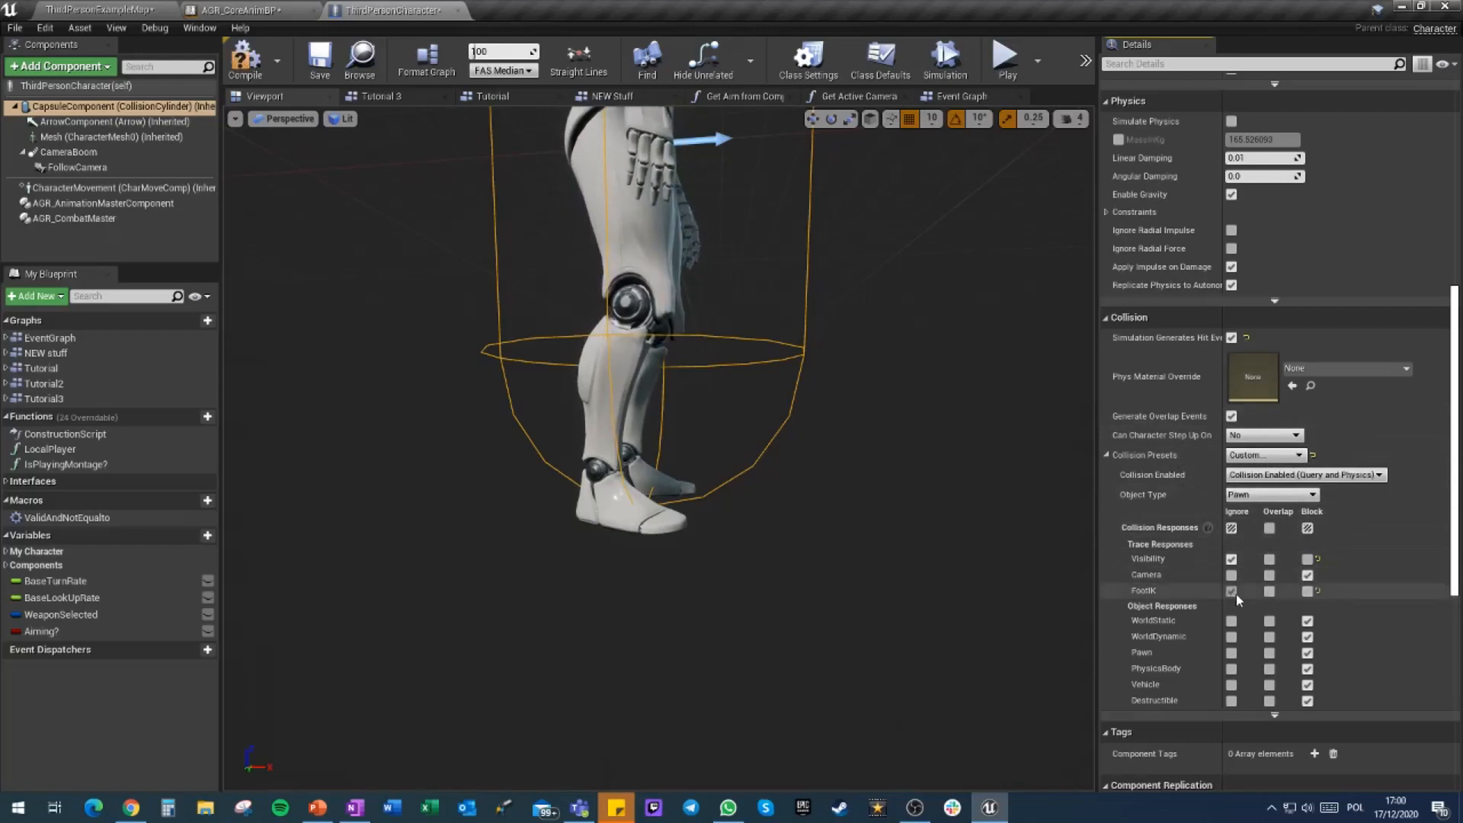
Set the character Mesh's FootIK trace response to Ignore and compile the ThirdPersonCharacter blueprint
{"action": "left_click", "coordinate": [110, 137]}
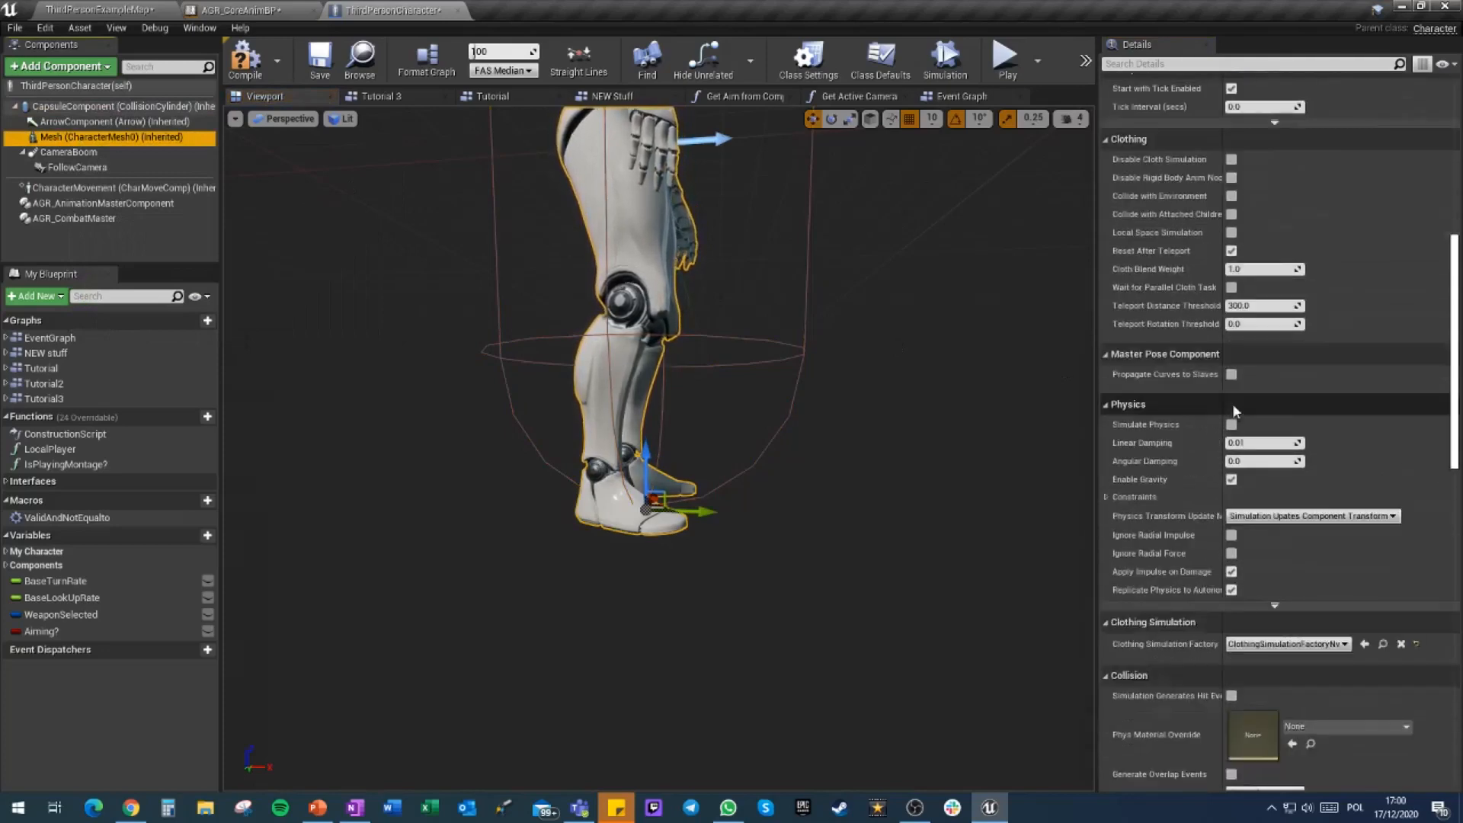
{"action": "scroll", "coordinate": [1236, 411], "scroll_direction": "down", "scroll_amount": 6}
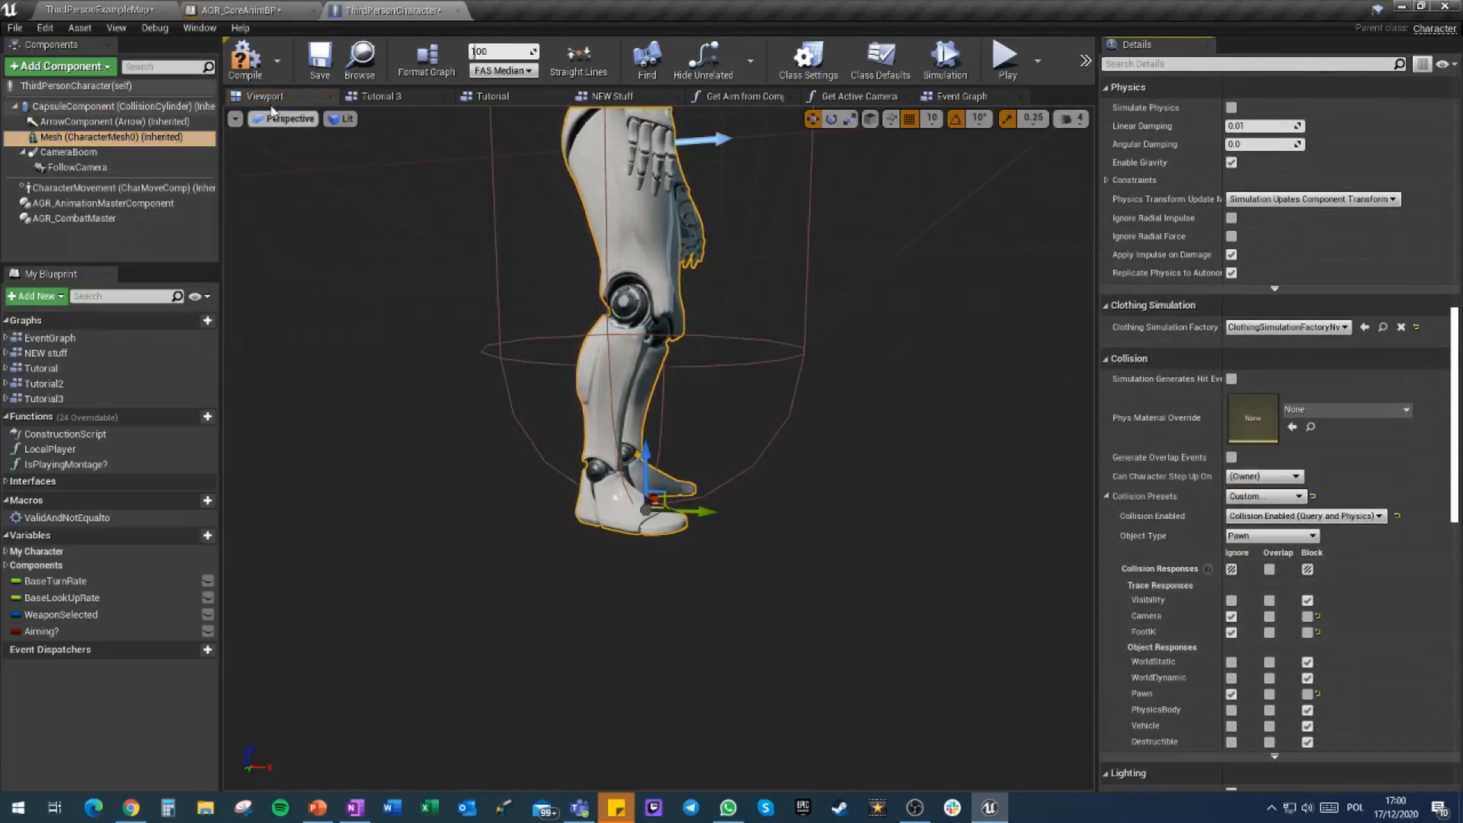
{"action": "left_click", "coordinate": [246, 62]}
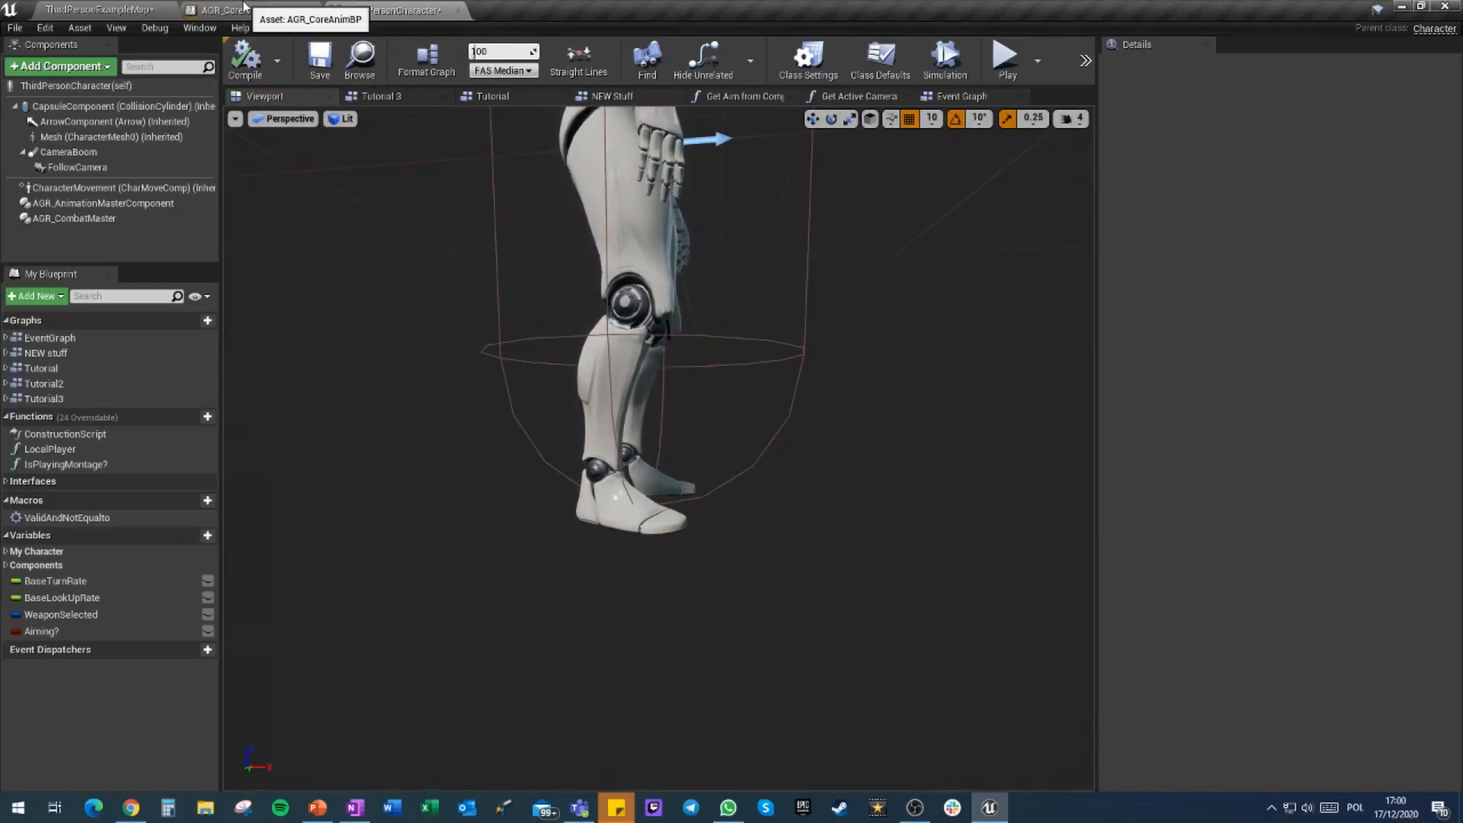
Save AGR_CoreAnimBP, the ThirdPersonExampleMap level and the ThirdPersonCharacter blueprint
{"action": "left_click", "coordinate": [221, 10]}
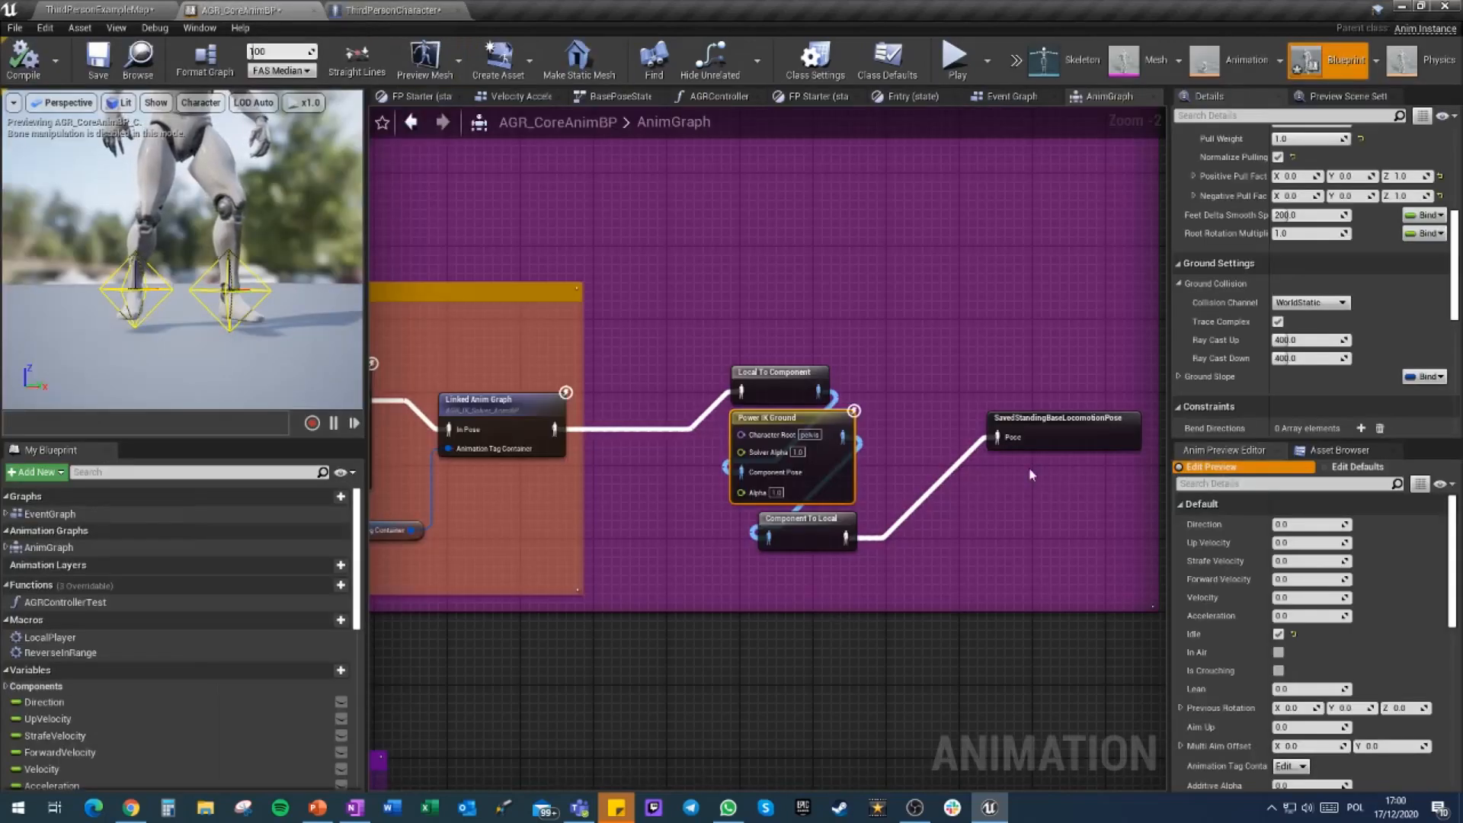
{"action": "left_click", "coordinate": [1311, 304]}
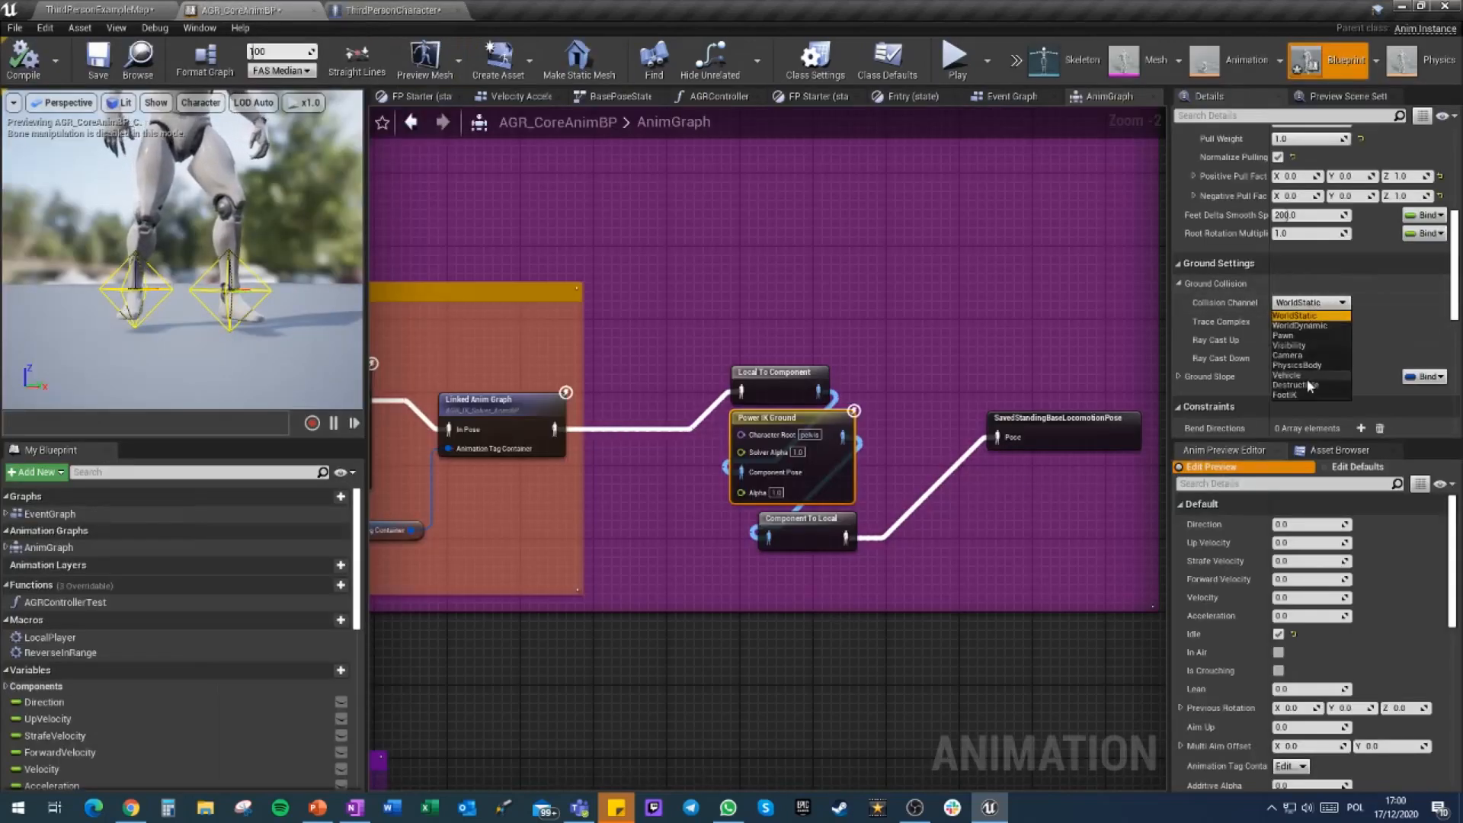
{"action": "left_click", "coordinate": [1307, 315]}
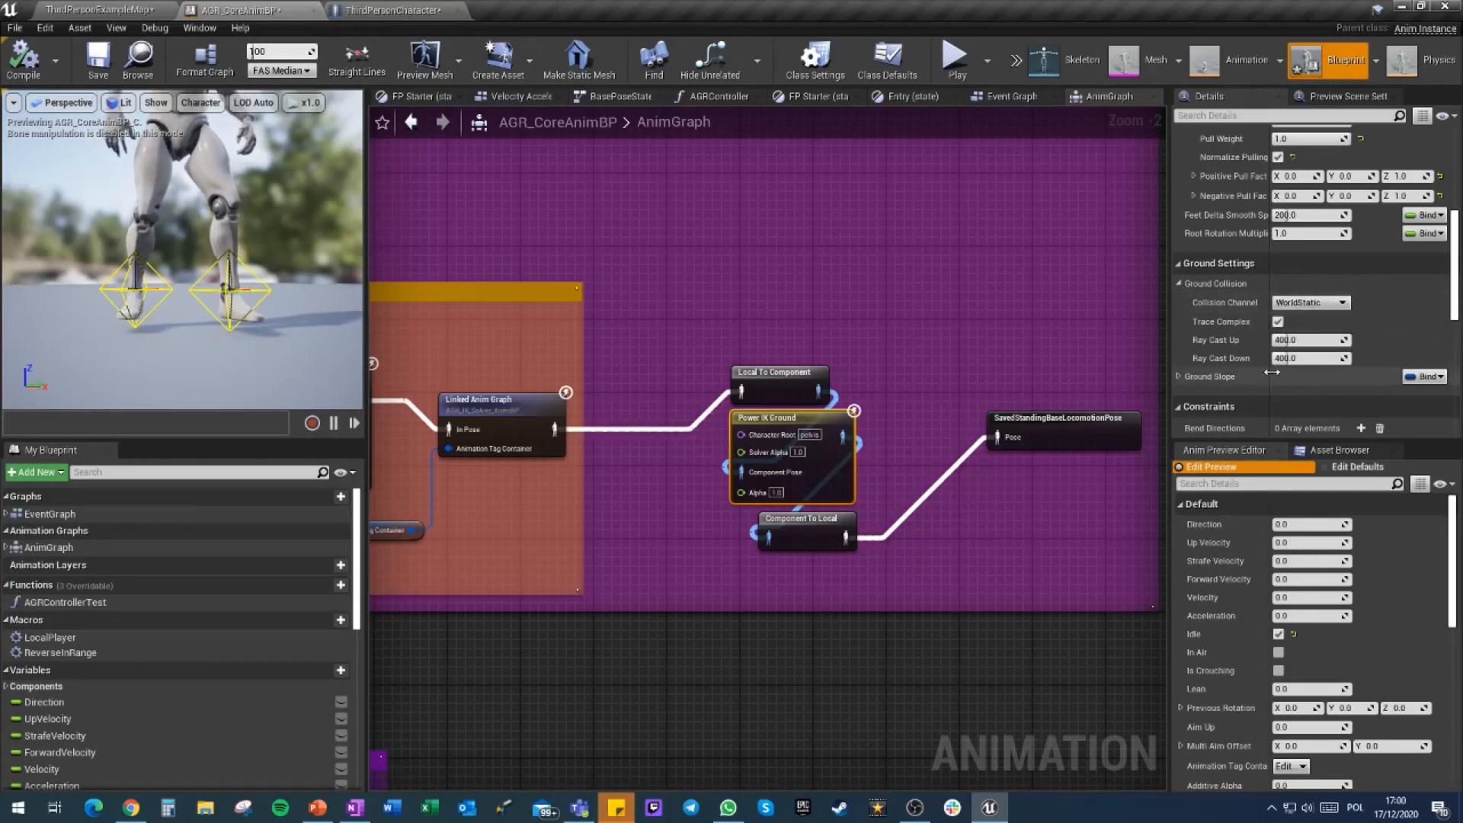
{"action": "left_click", "coordinate": [98, 59]}
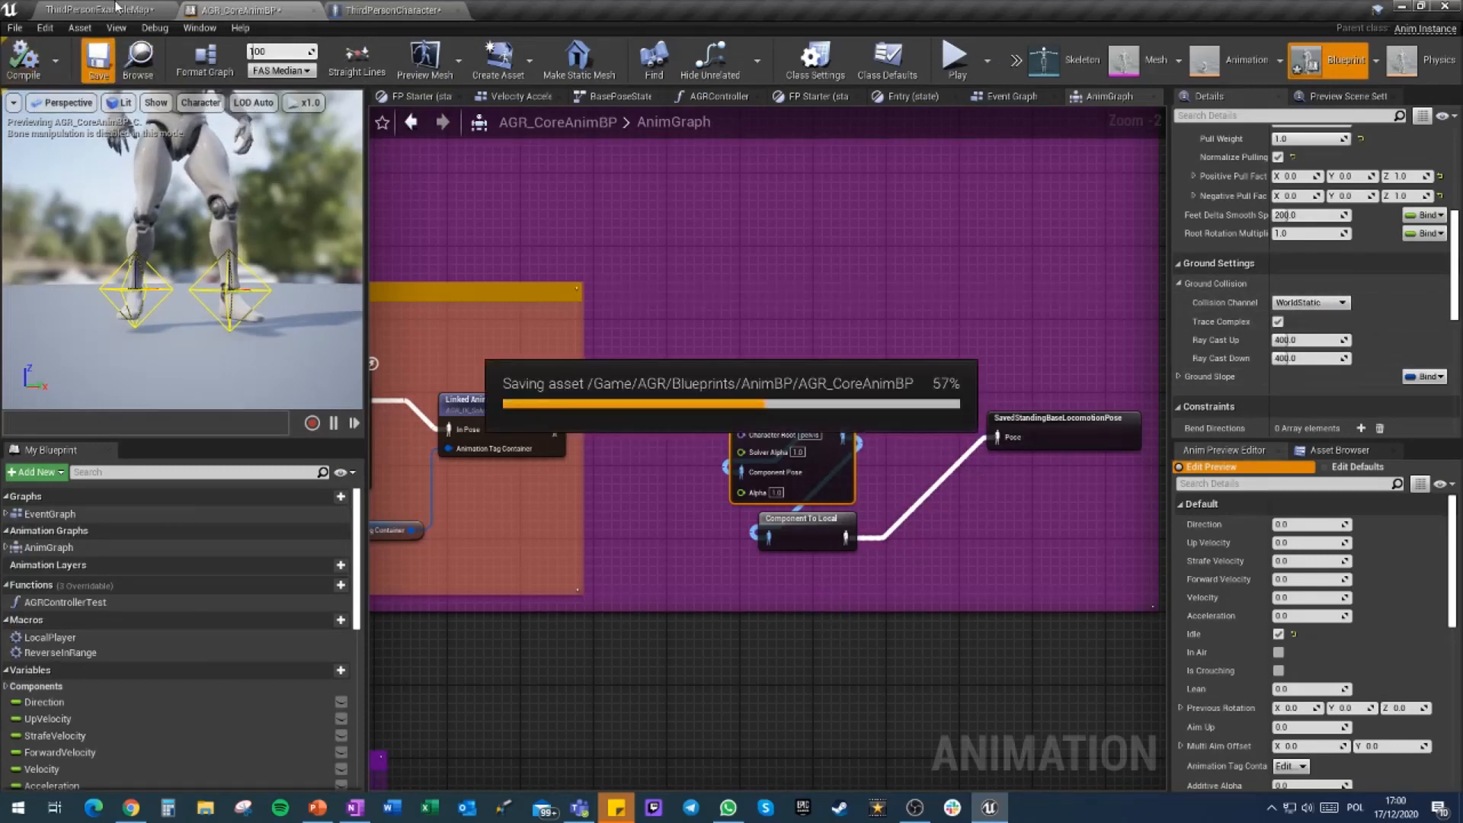
{"action": "left_click", "coordinate": [99, 10]}
{"action": "left_click", "coordinate": [277, 59]}
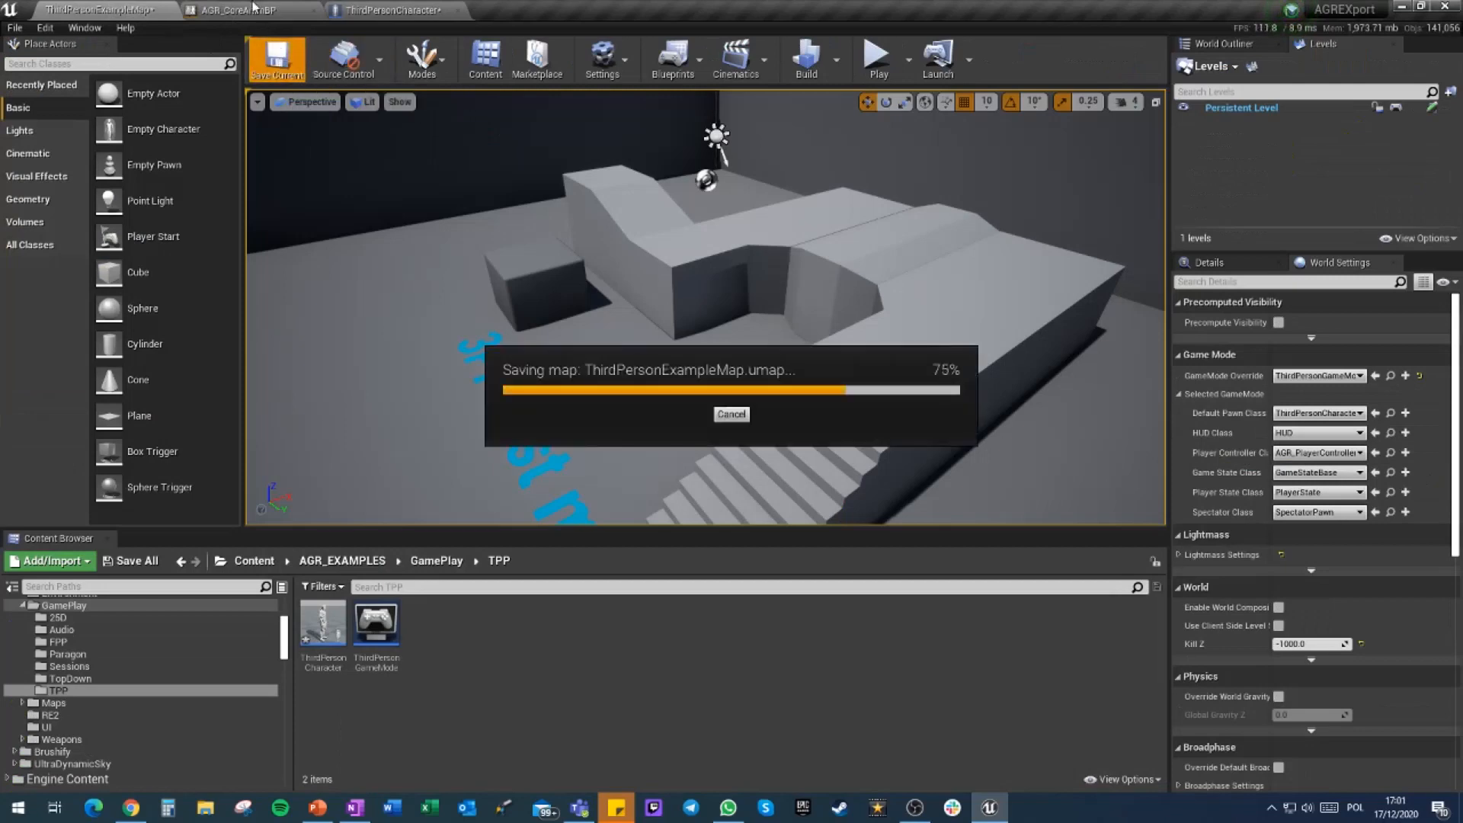
{"action": "left_click", "coordinate": [392, 9]}
{"action": "left_click", "coordinate": [318, 59]}
Set the Power IK Ground node's Collision Channel to FootIK and its Ray Cast Down to 55 in AGR_CoreAnimBP
{"action": "left_click", "coordinate": [239, 9]}
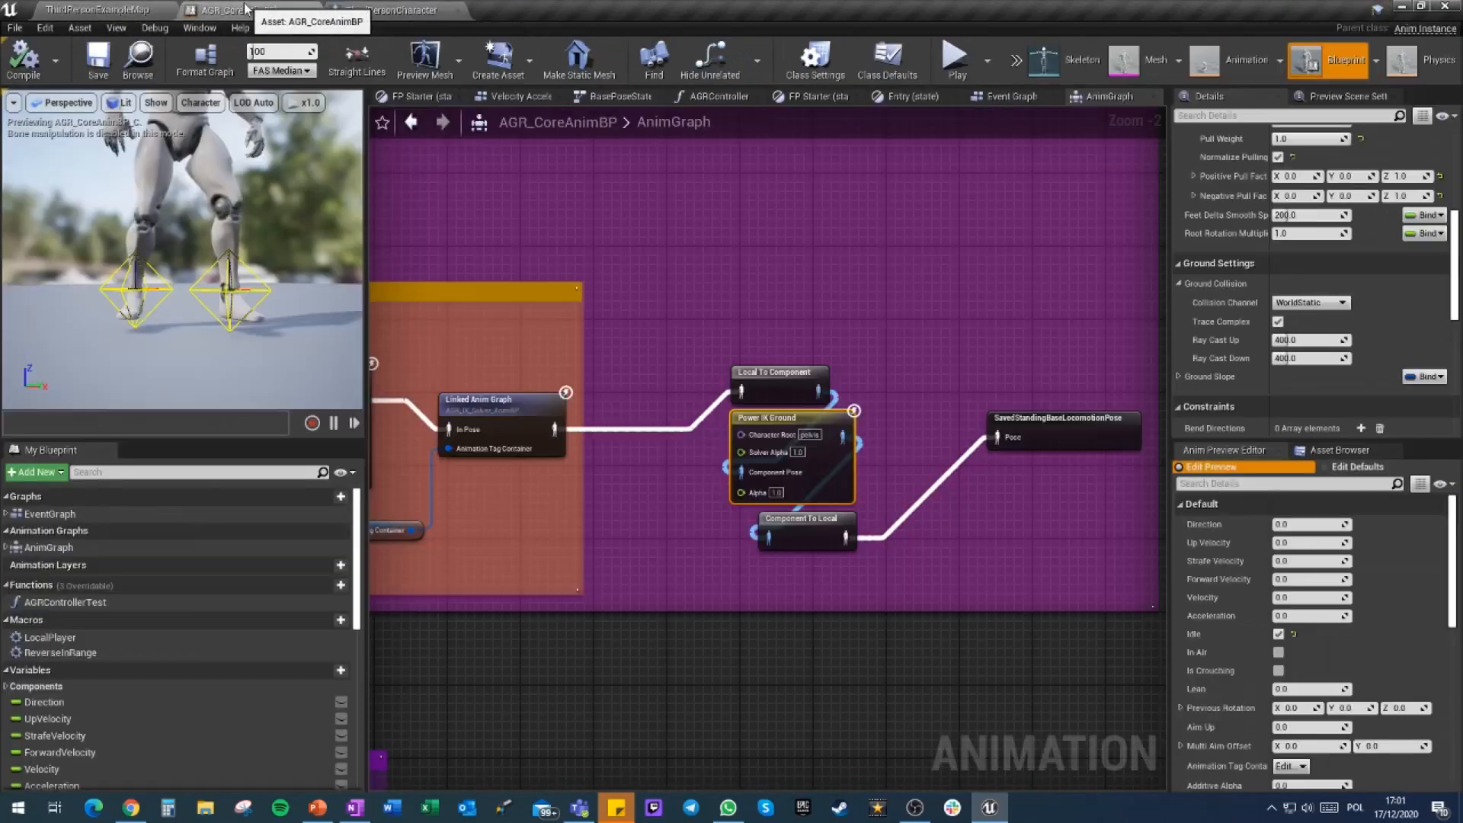
{"action": "left_click", "coordinate": [1320, 304]}
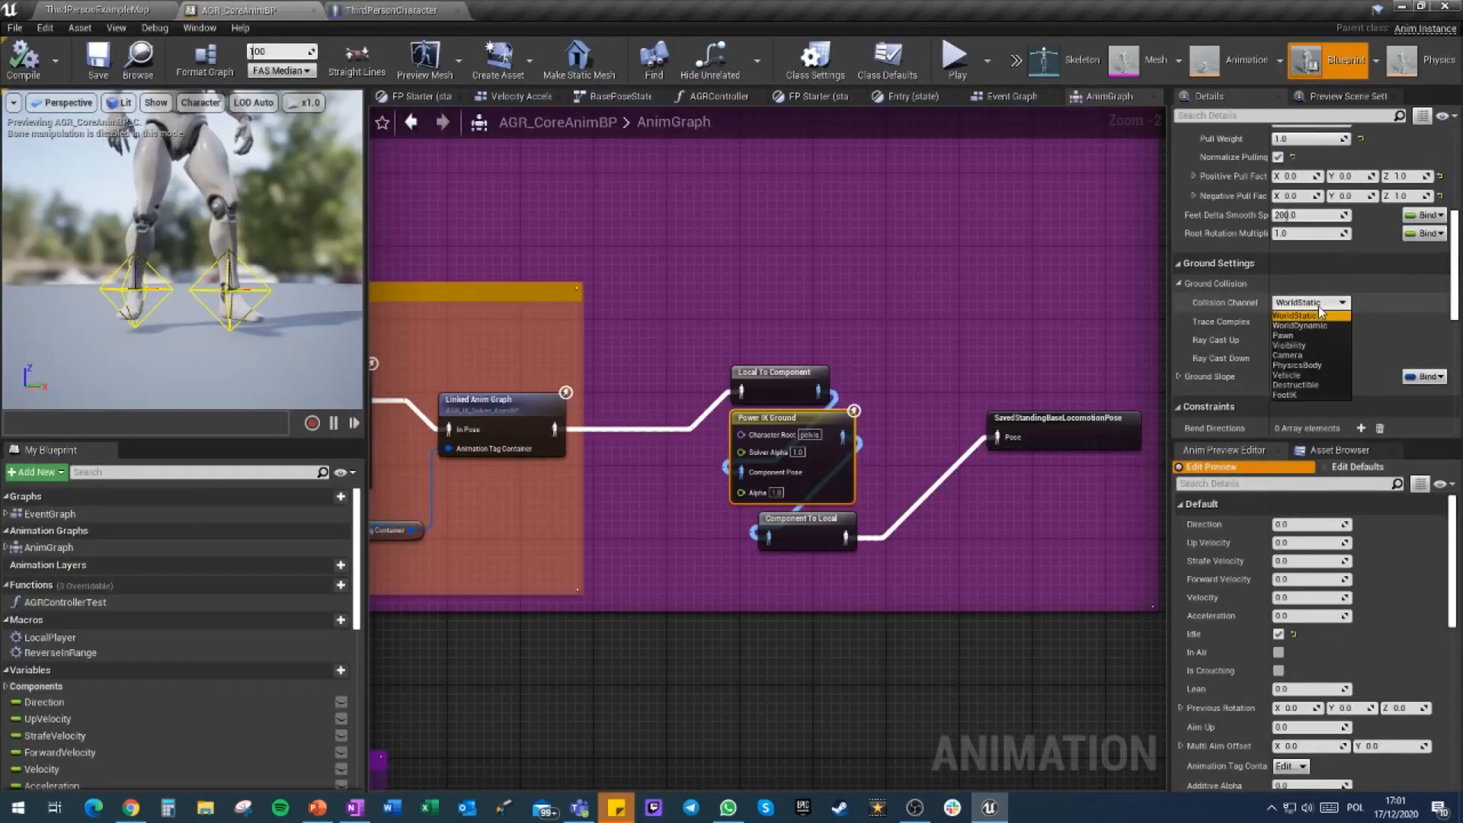
{"action": "left_click", "coordinate": [1289, 394]}
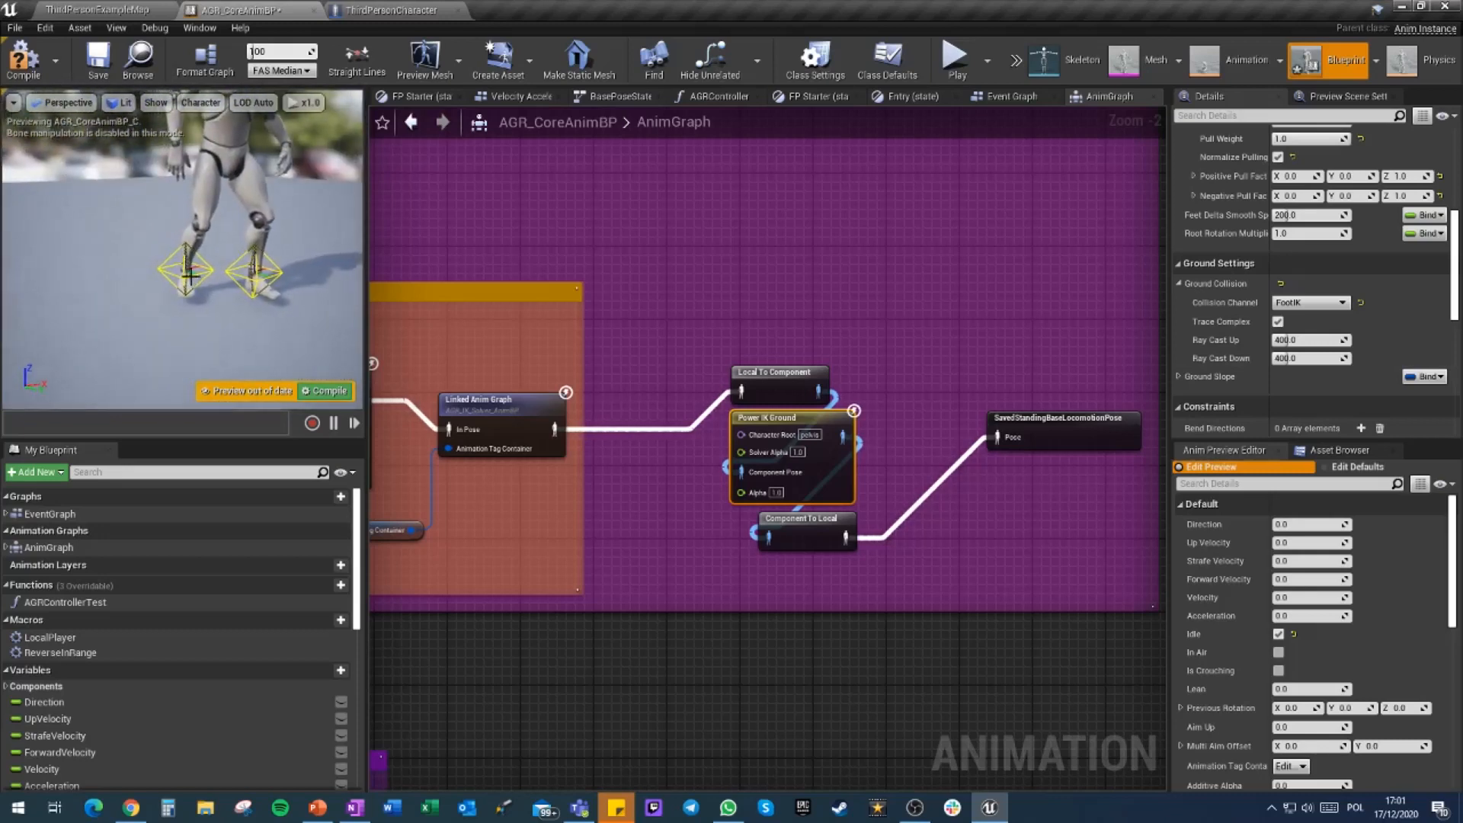
{"action": "left_click", "coordinate": [1304, 359]}
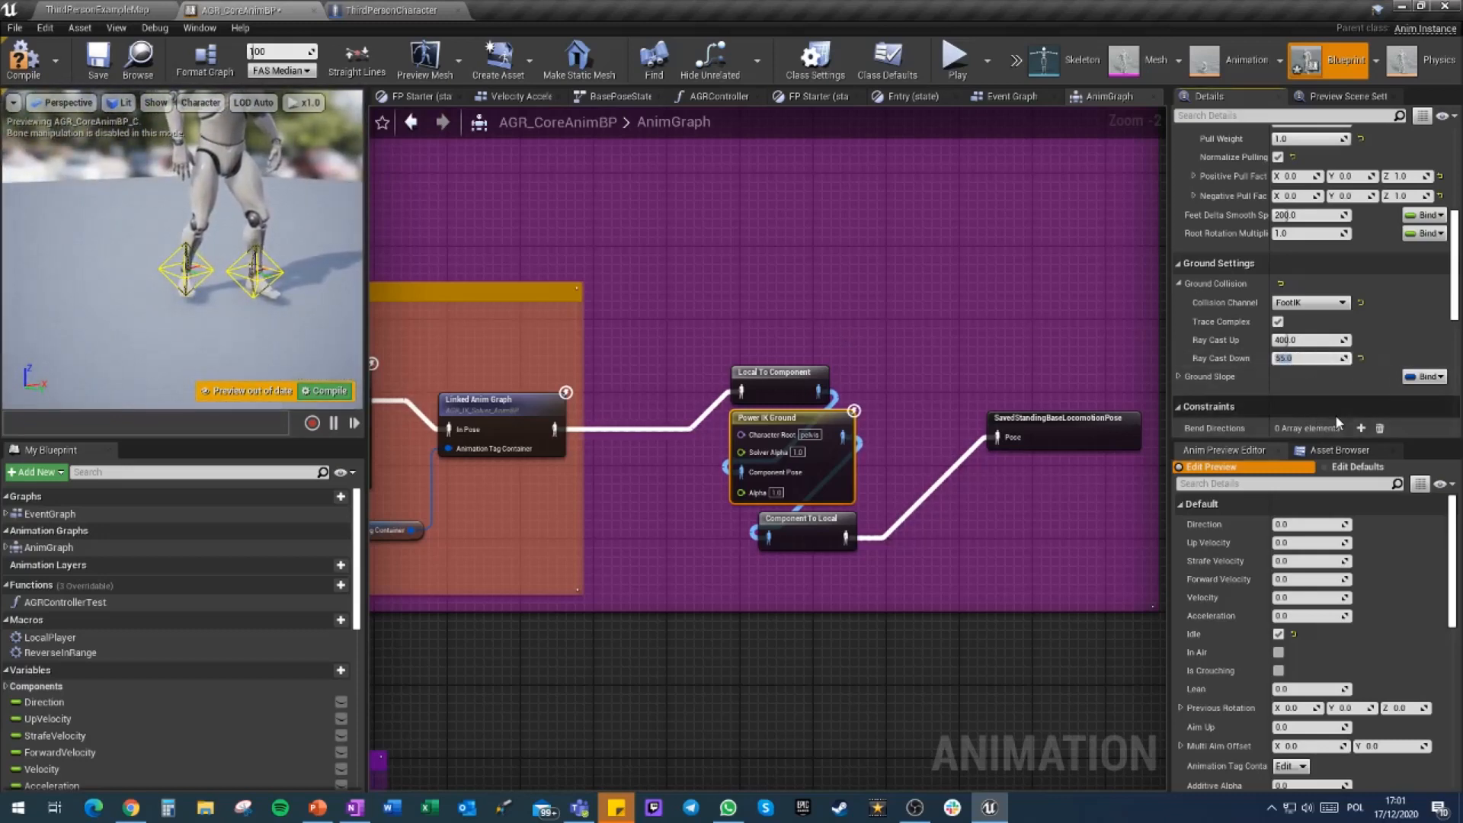
Check the Max Step Height of ThirdPersonCharacter's CharacterMovement component by filtering its properties for "step"
{"action": "key", "text": "Return"}
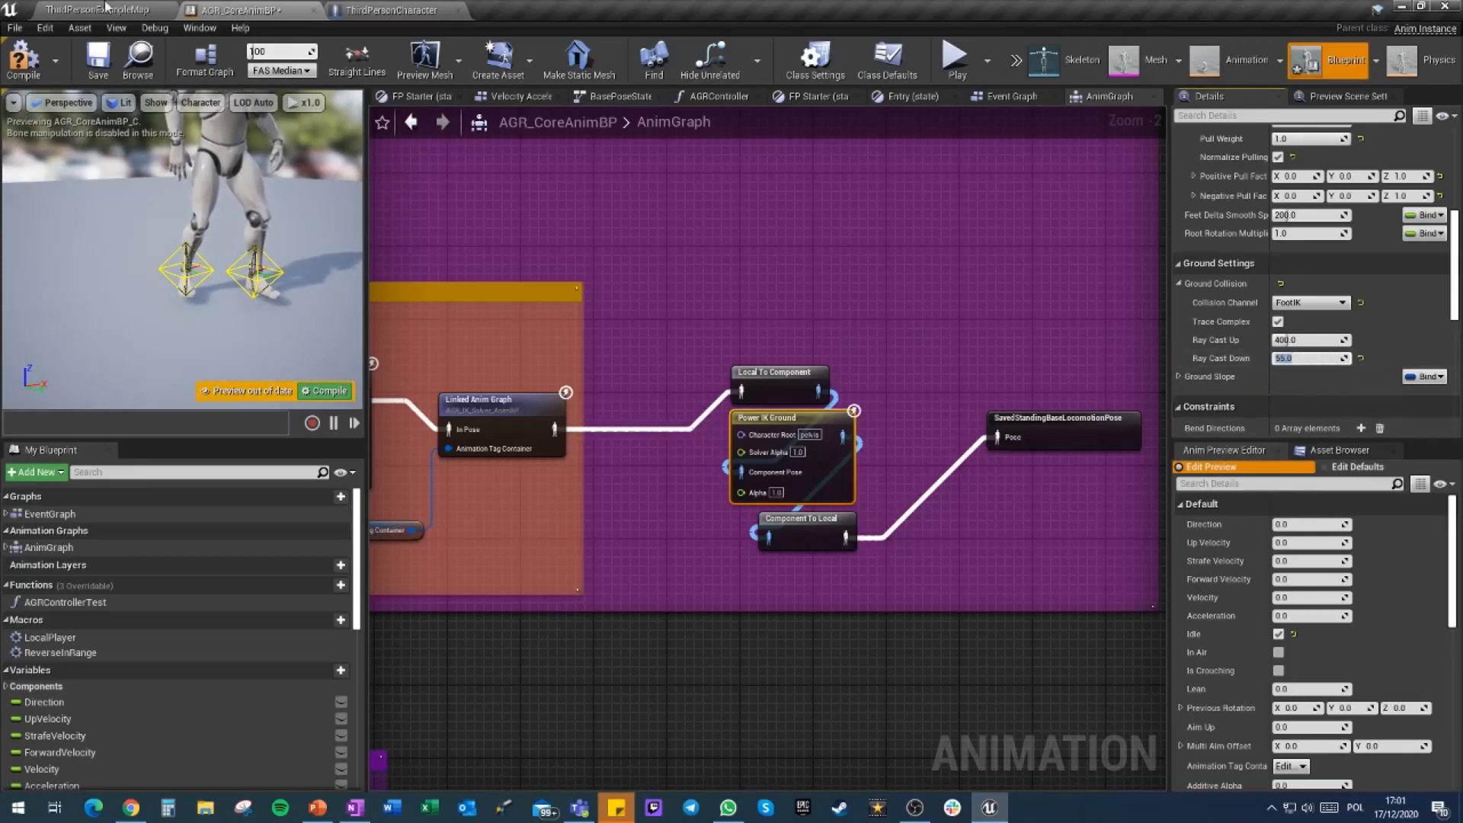
{"action": "left_click", "coordinate": [391, 10]}
{"action": "left_click", "coordinate": [72, 188]}
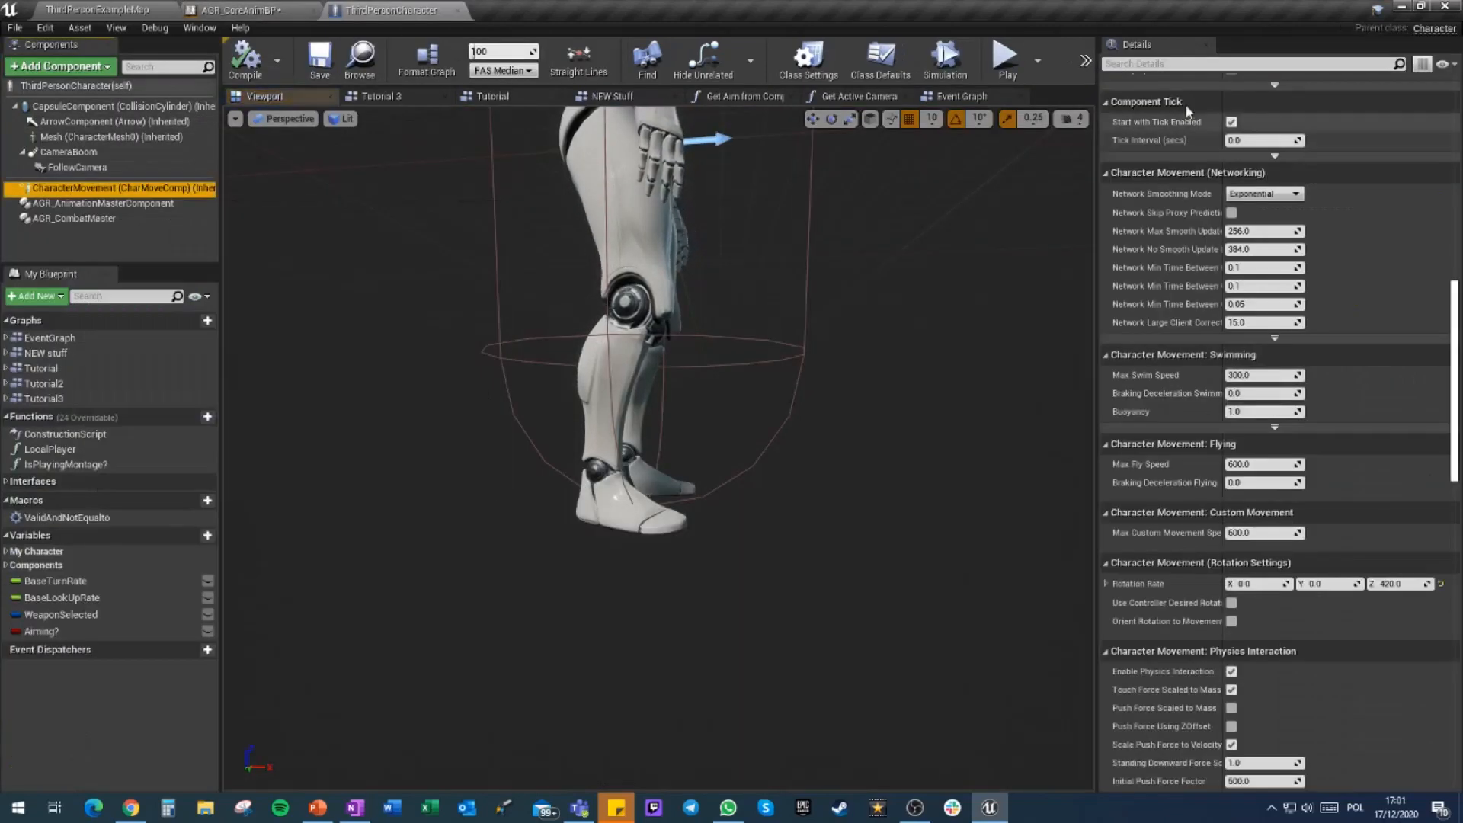
{"action": "left_click", "coordinate": [1186, 65]}
{"action": "type", "text": "step"}
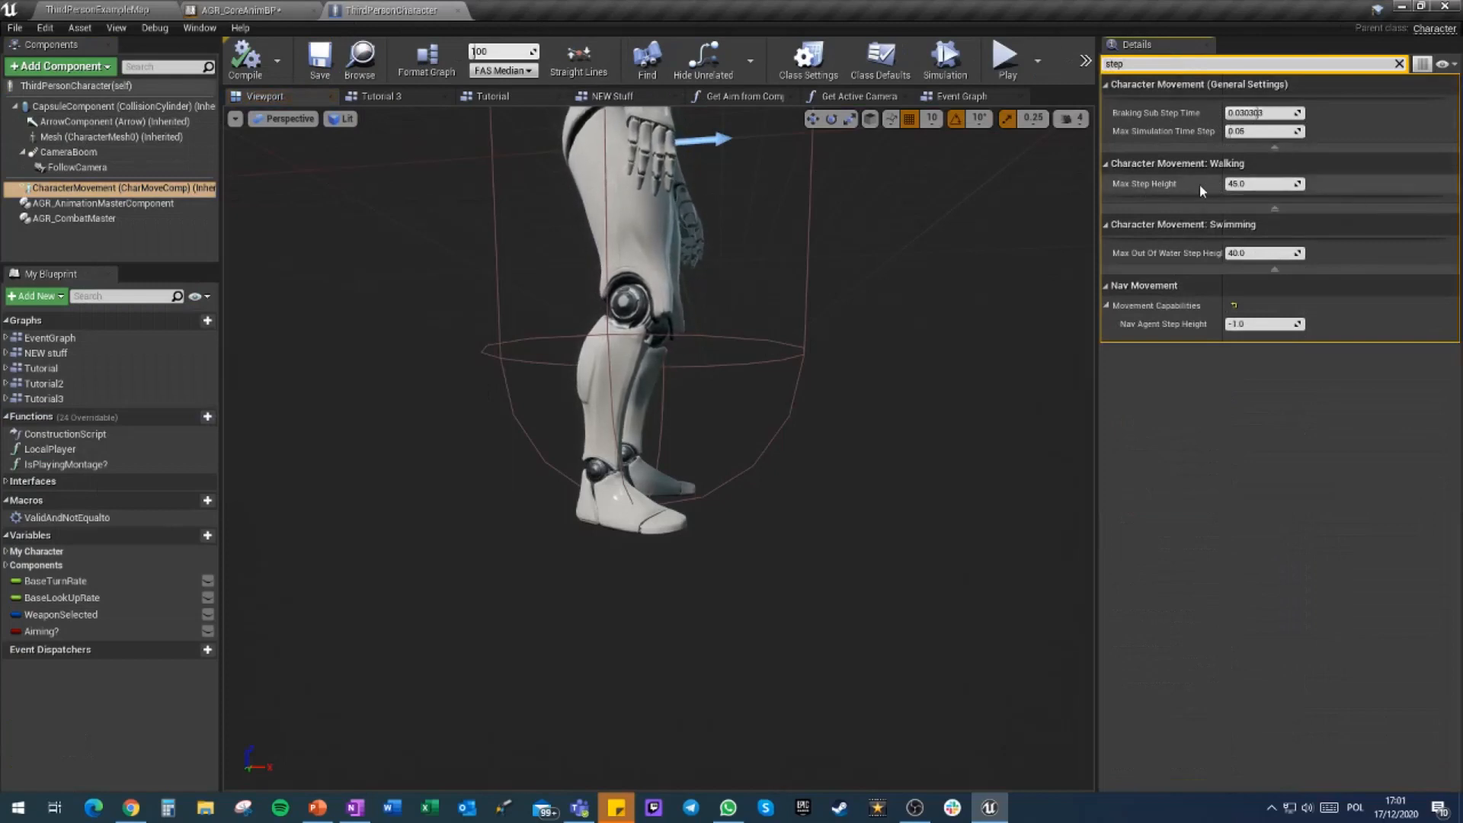
Set the Power IK Ground node's Ray Cast Down to 60 and Ray Cast Up to 30 in AGR_CoreAnimBP
{"action": "left_click", "coordinate": [251, 10]}
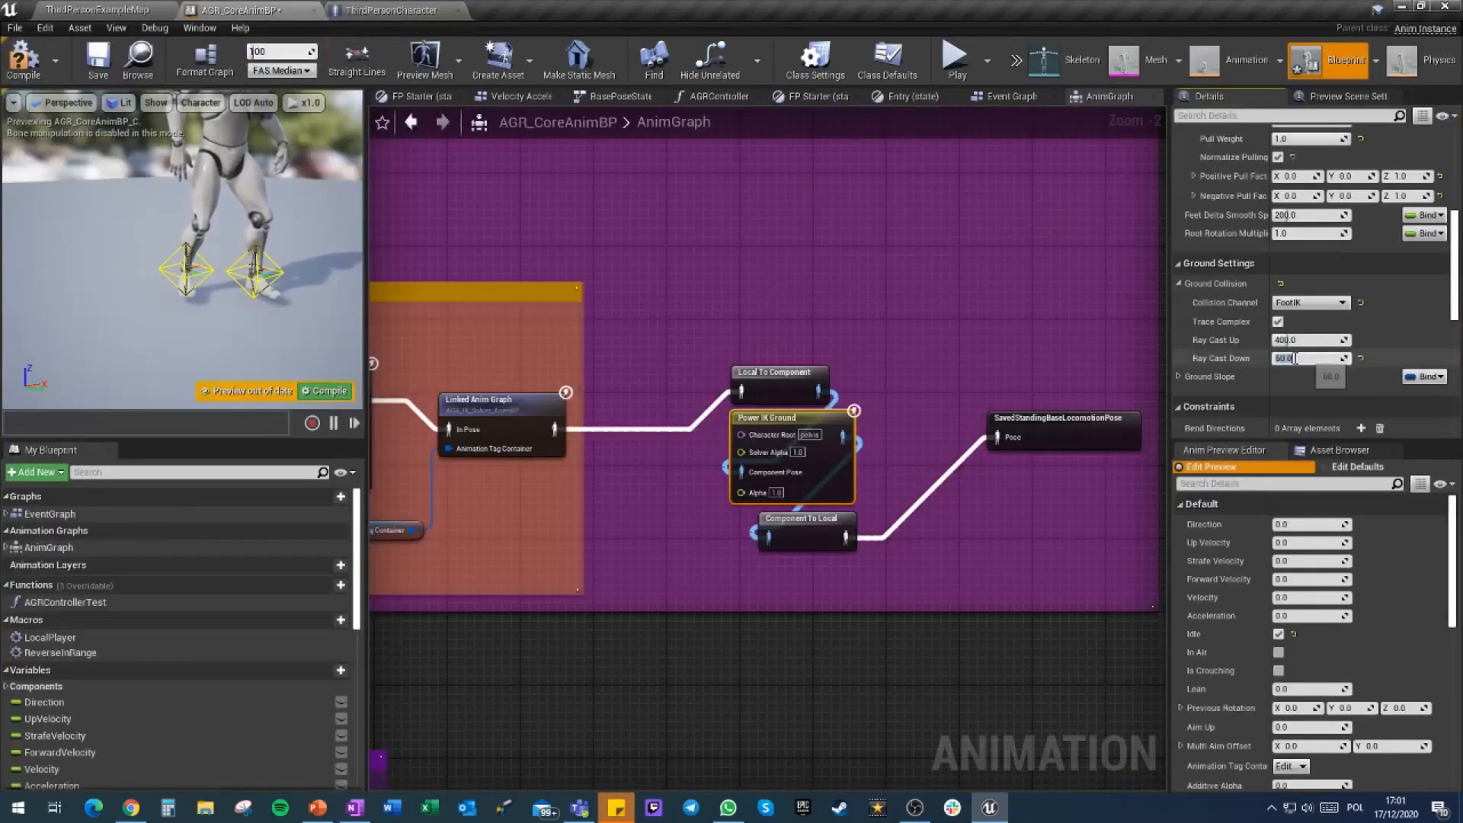
{"action": "left_click", "coordinate": [393, 9]}
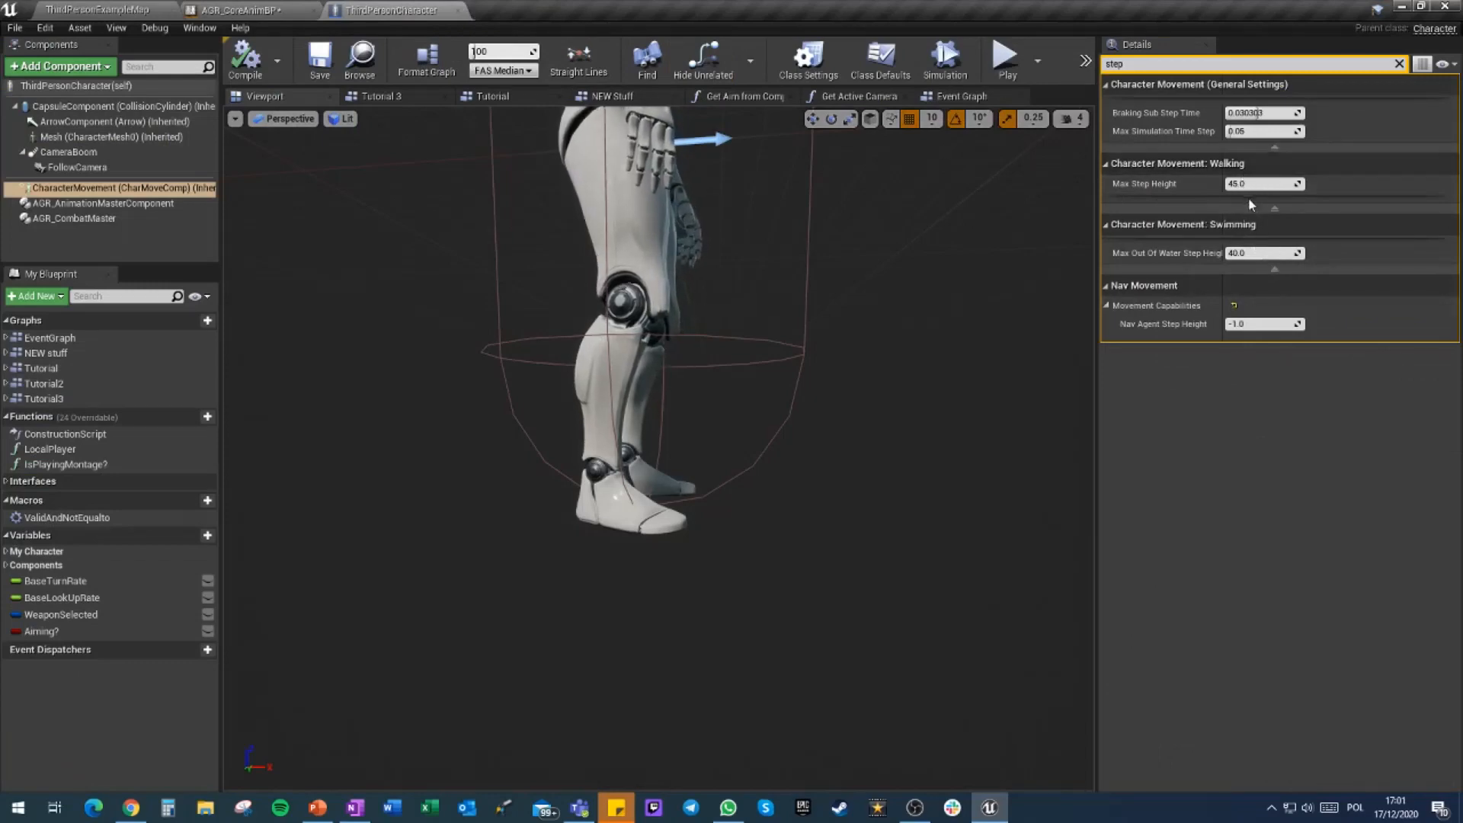
{"action": "left_click", "coordinate": [248, 10]}
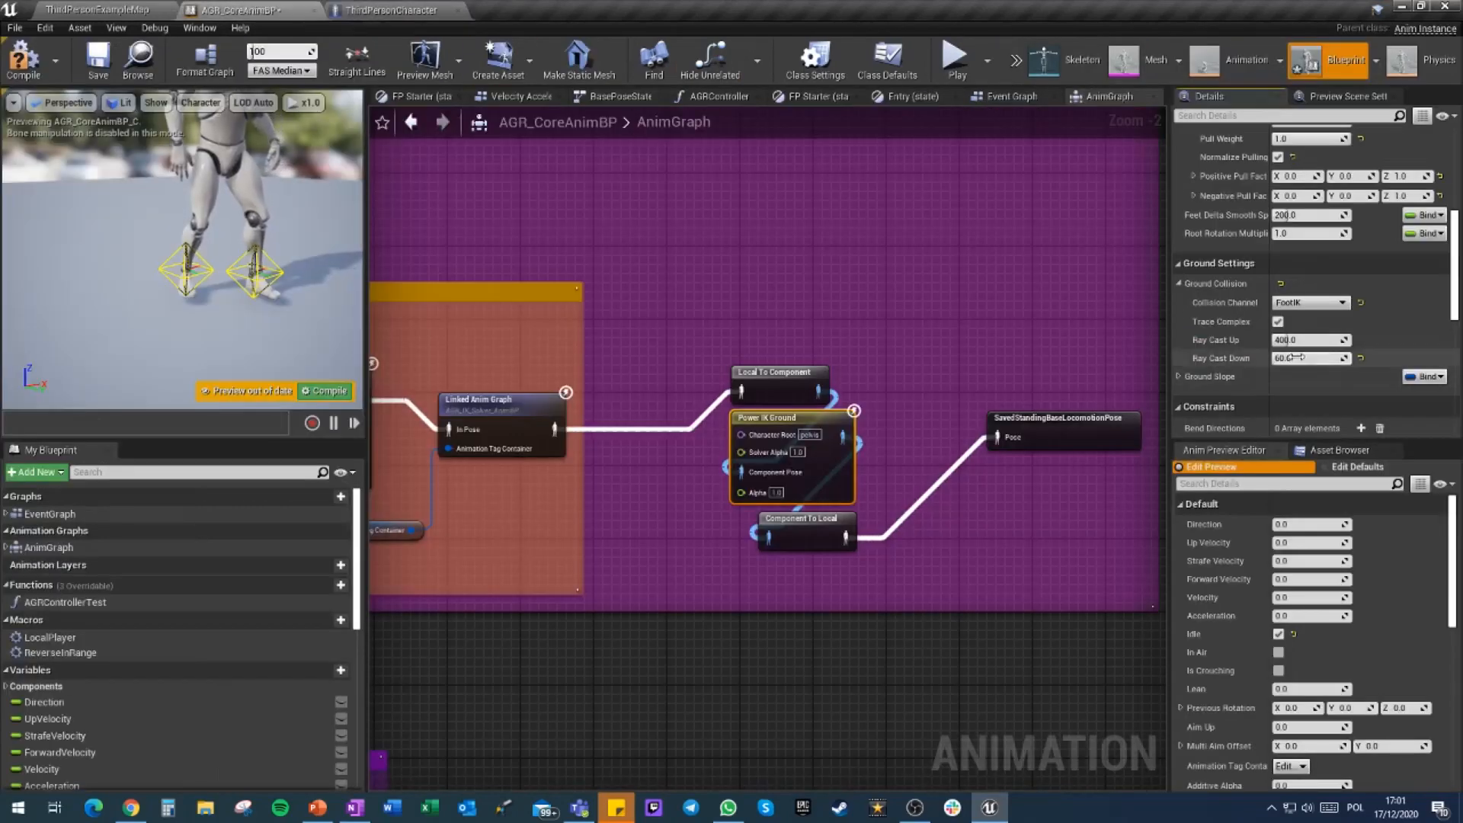
{"action": "left_click", "coordinate": [1297, 341]}
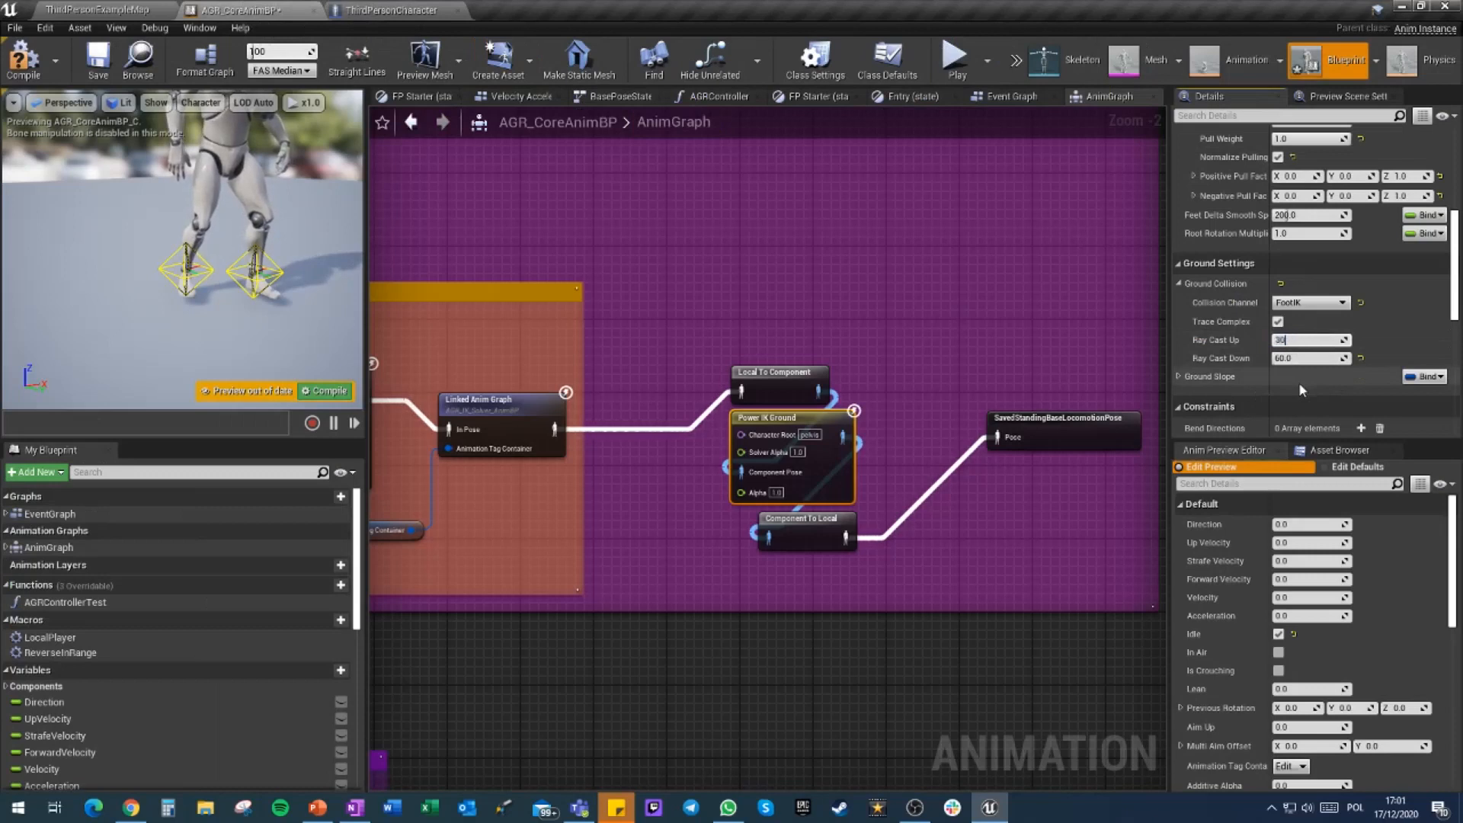
{"action": "key", "text": "Return"}
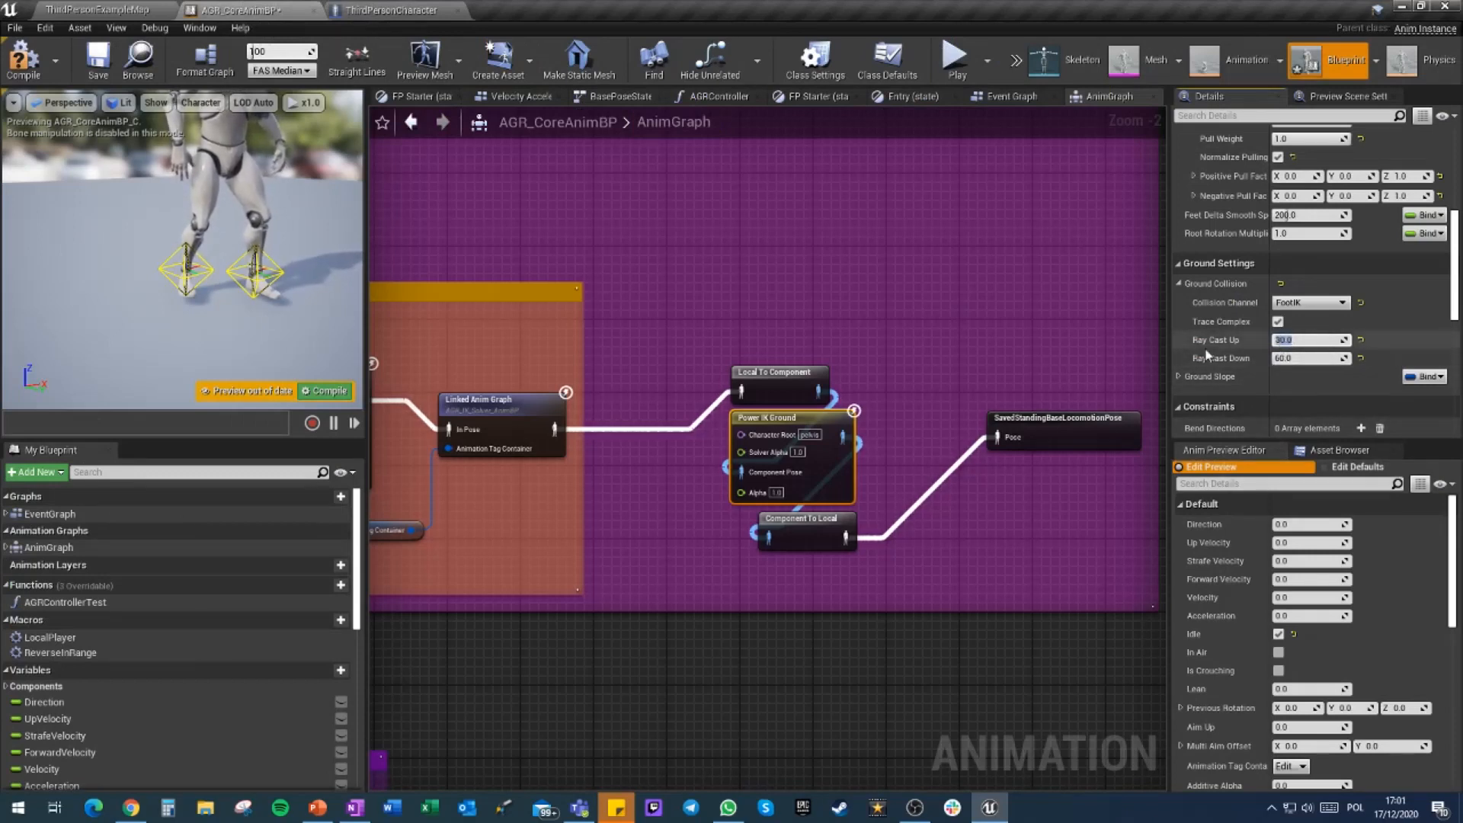
Examine the Ground Slope options of the Power IK Ground node, including stride, lean, counter lean and root offsets
{"action": "left_click", "coordinate": [1178, 376]}
{"action": "scroll", "coordinate": [1219, 328], "scroll_direction": "down", "scroll_amount": 2}
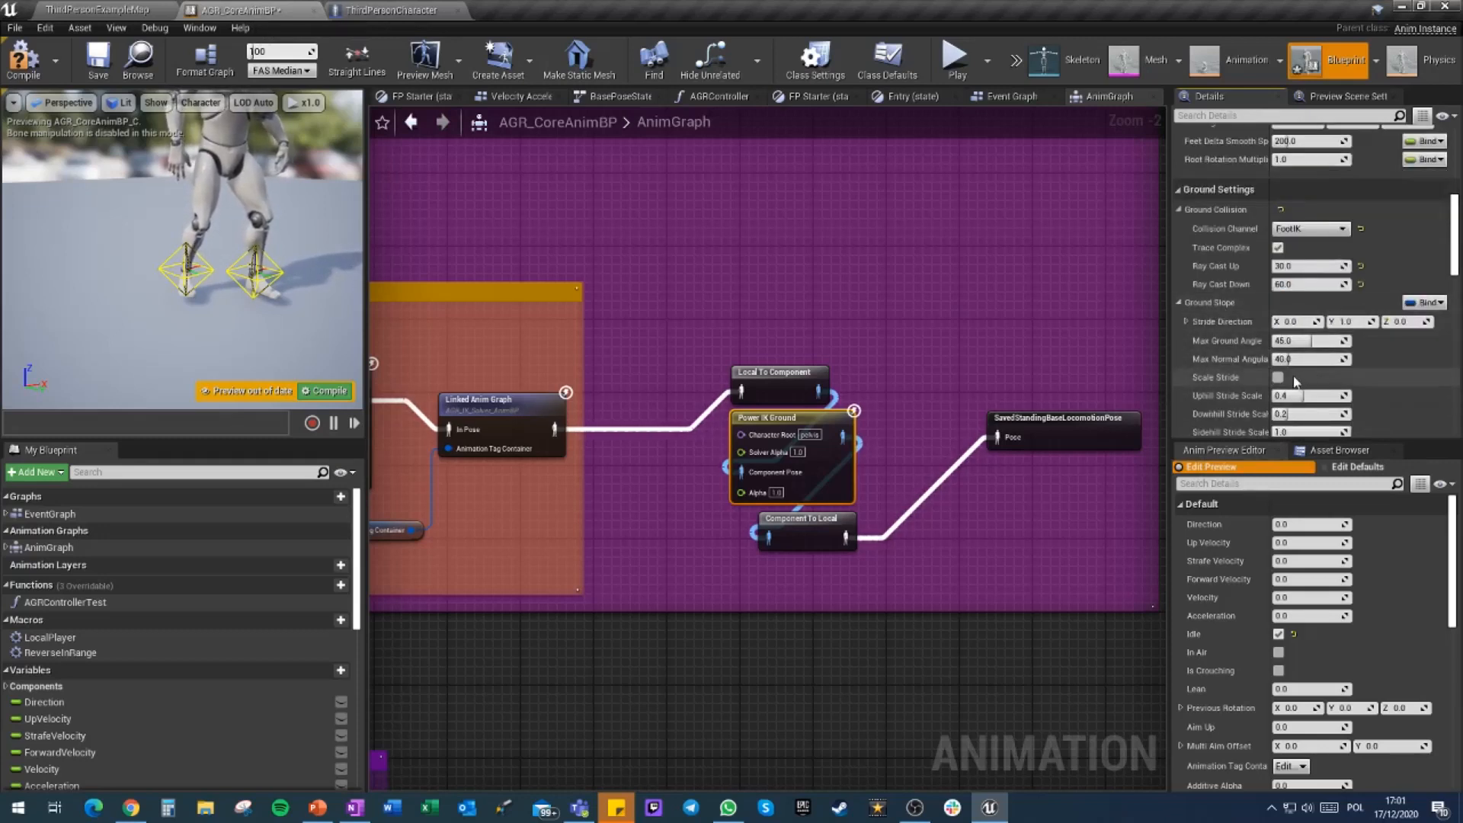
{"action": "scroll", "coordinate": [1295, 381], "scroll_direction": "down", "scroll_amount": 2}
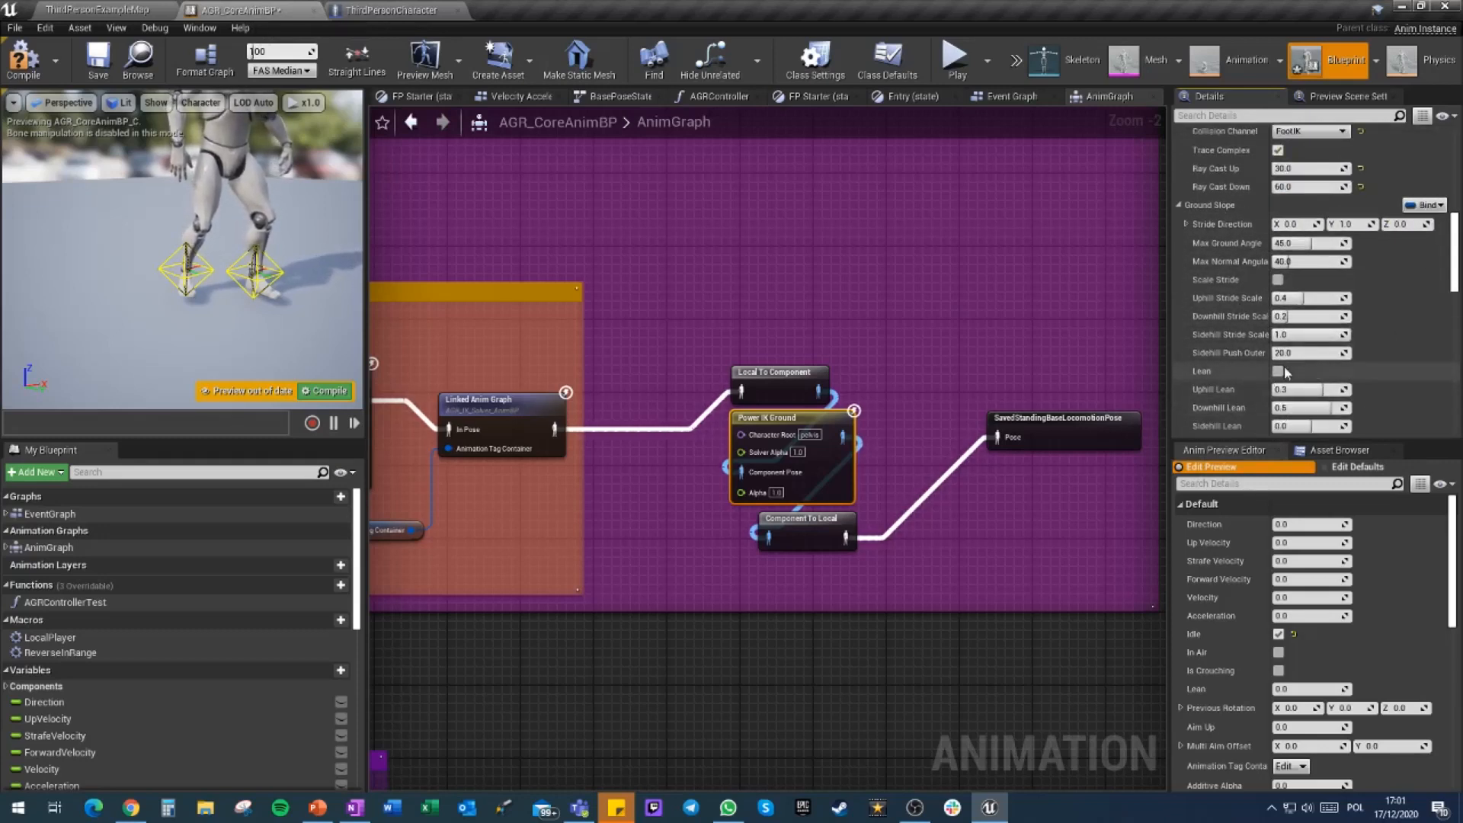
{"action": "scroll", "coordinate": [1277, 371], "scroll_direction": "down", "scroll_amount": 1}
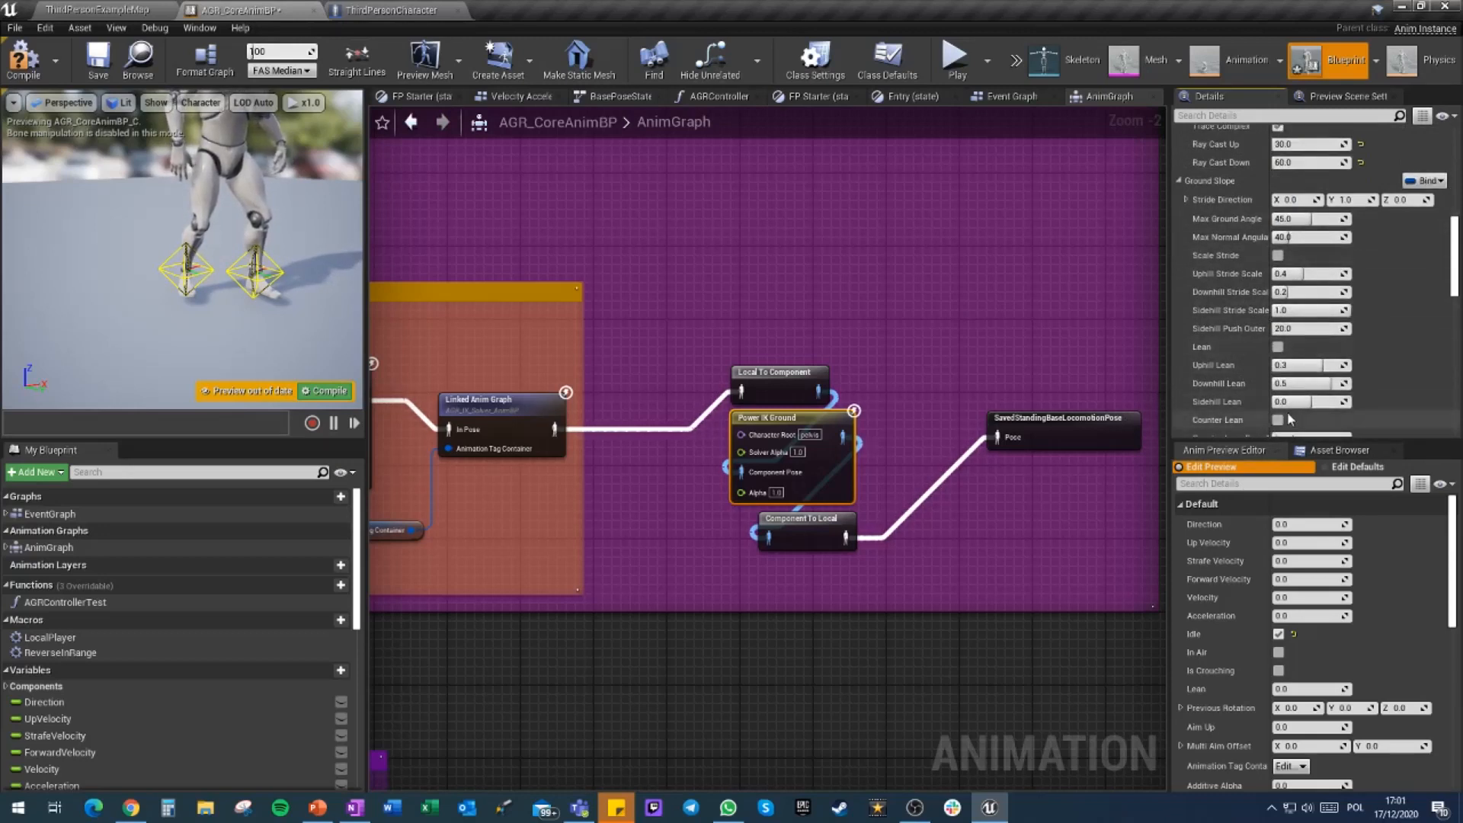
{"action": "scroll", "coordinate": [1250, 242], "scroll_direction": "down", "scroll_amount": 1}
{"action": "scroll", "coordinate": [1243, 384], "scroll_direction": "down", "scroll_amount": 2}
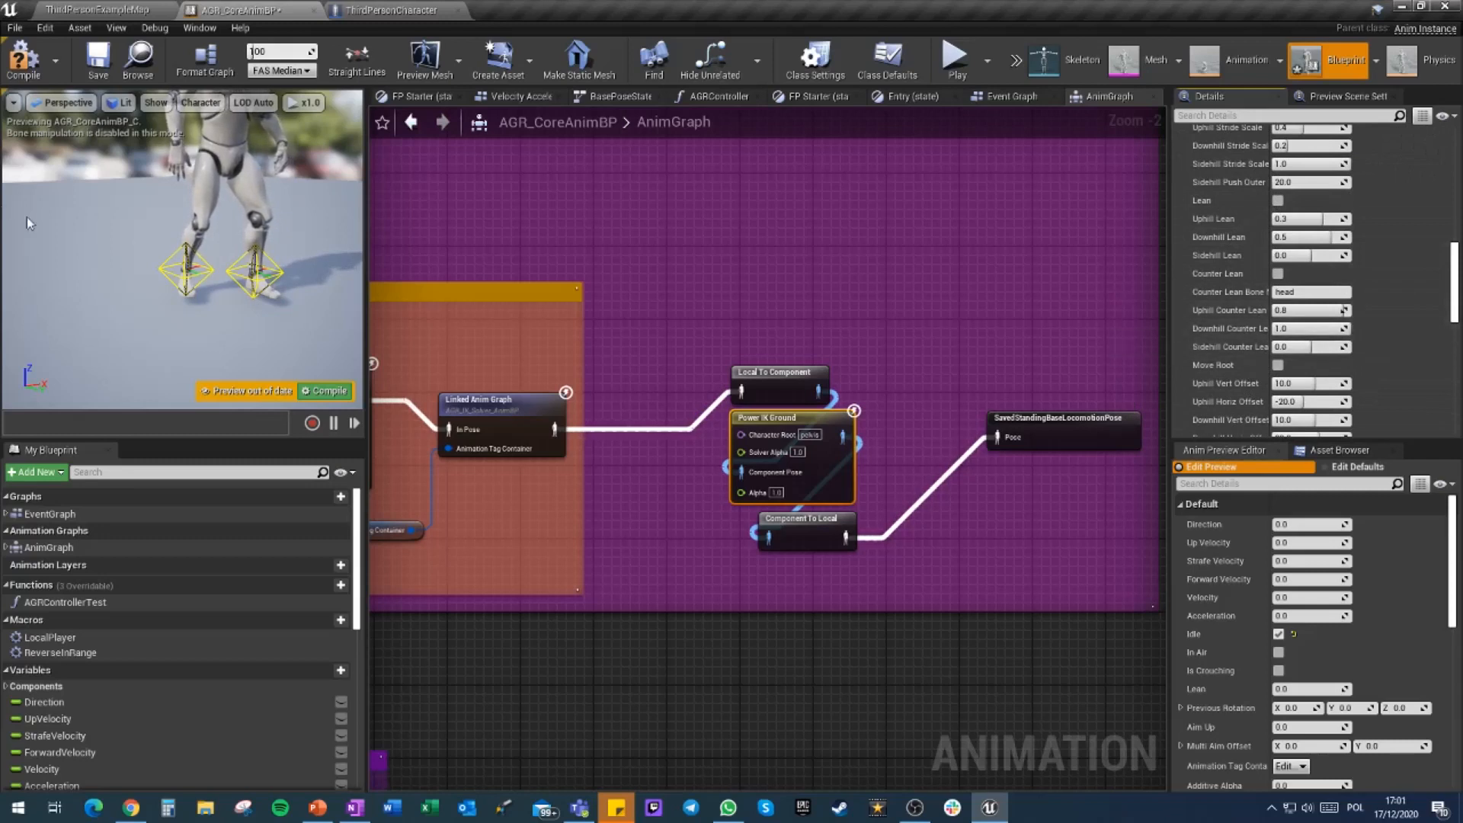
{"action": "scroll", "coordinate": [1225, 280], "scroll_direction": "down", "scroll_amount": 1}
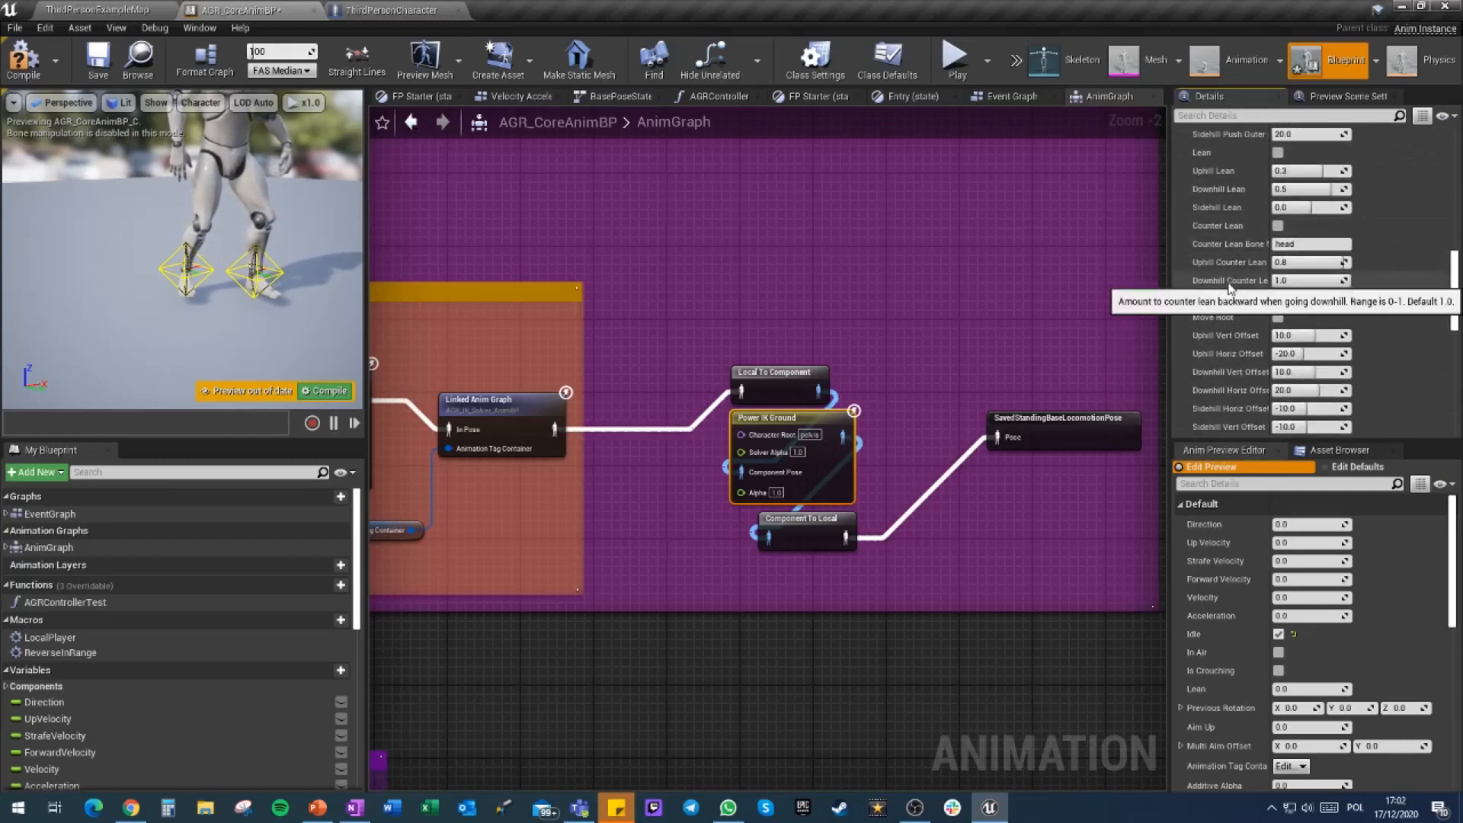
{"action": "scroll", "coordinate": [1234, 294], "scroll_direction": "down", "scroll_amount": 3}
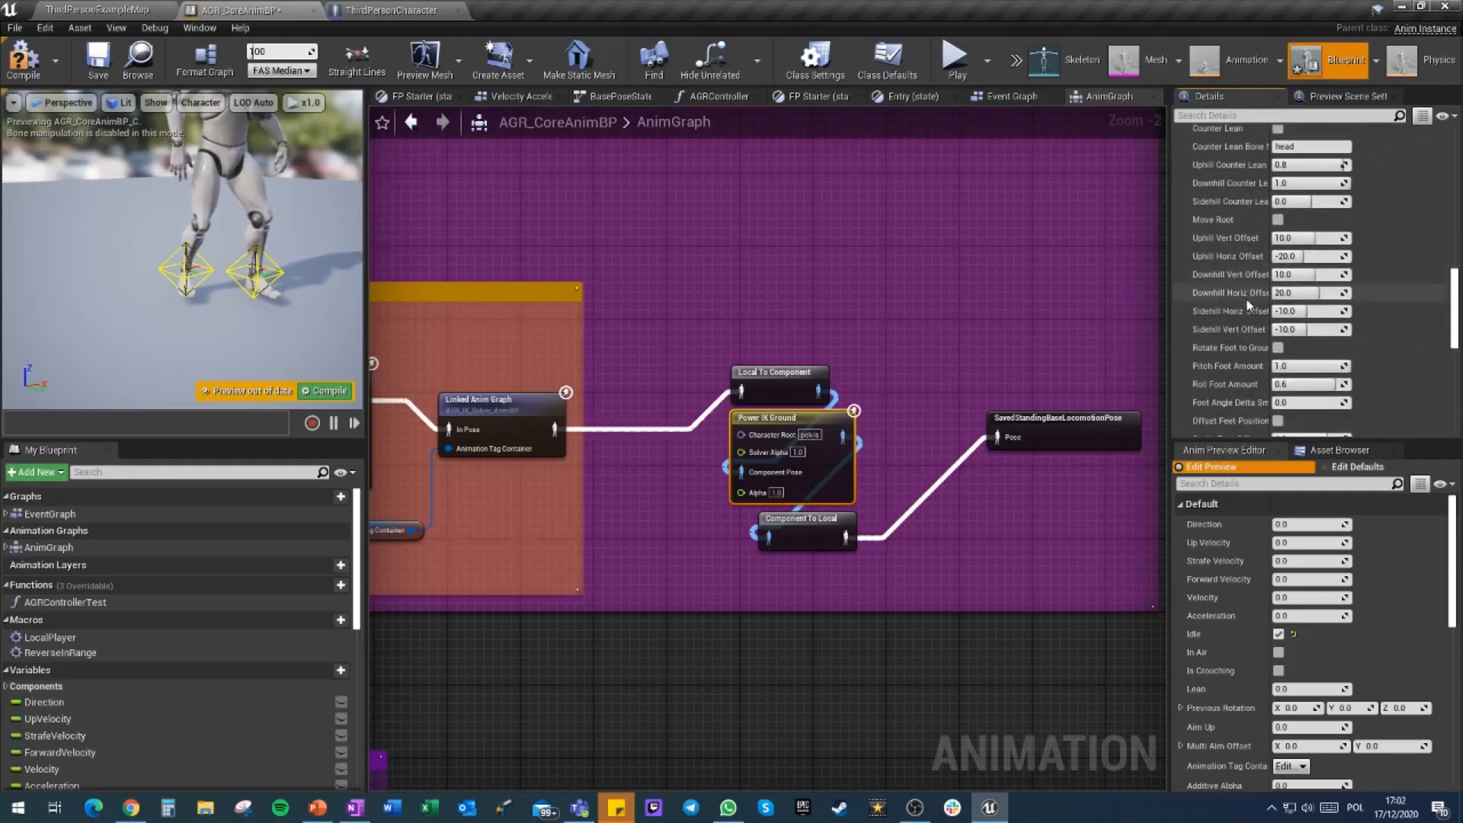
{"action": "scroll", "coordinate": [1246, 305], "scroll_direction": "up", "scroll_amount": 6}
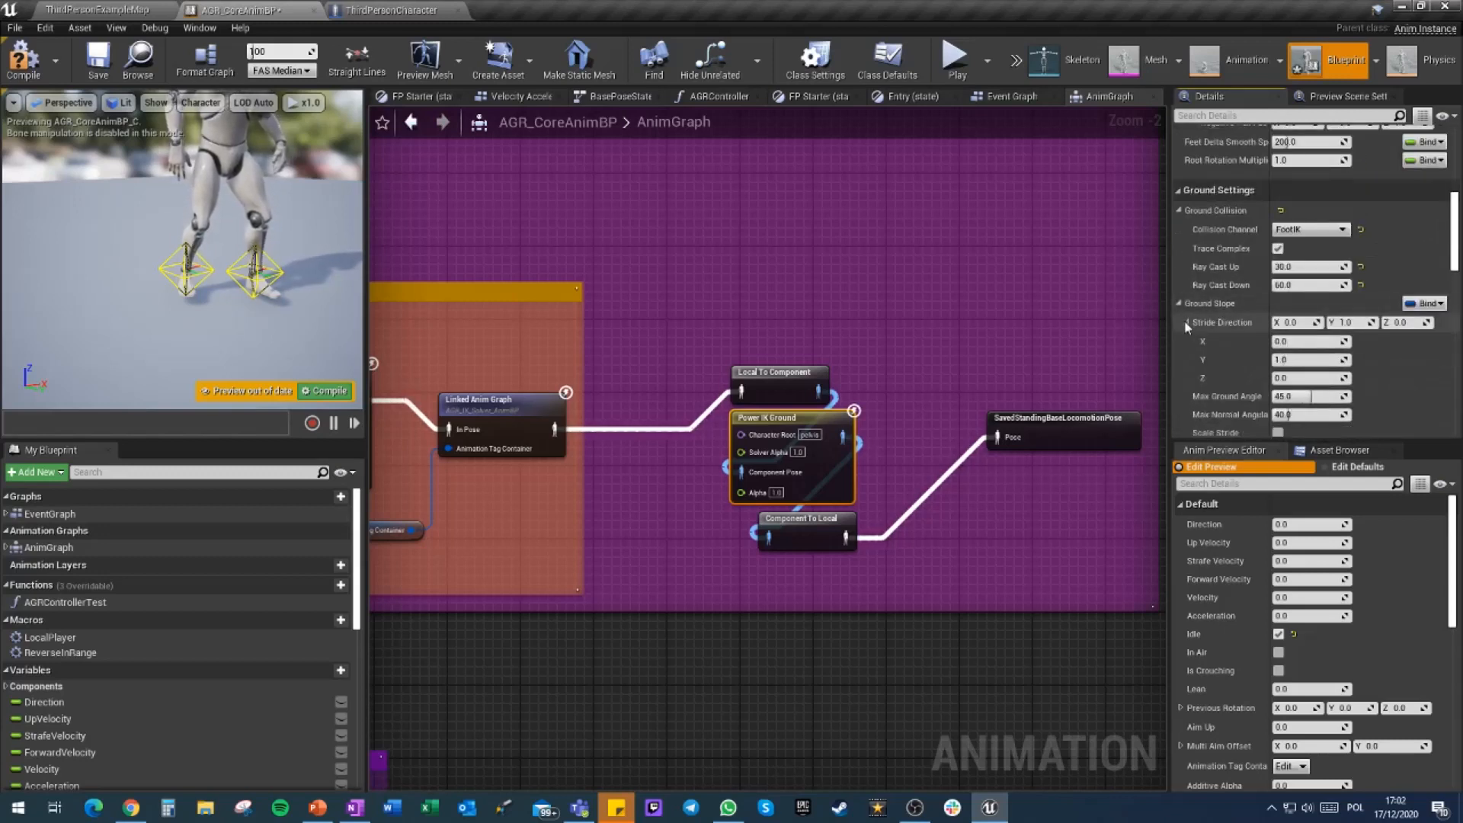
{"action": "left_click", "coordinate": [1178, 302]}
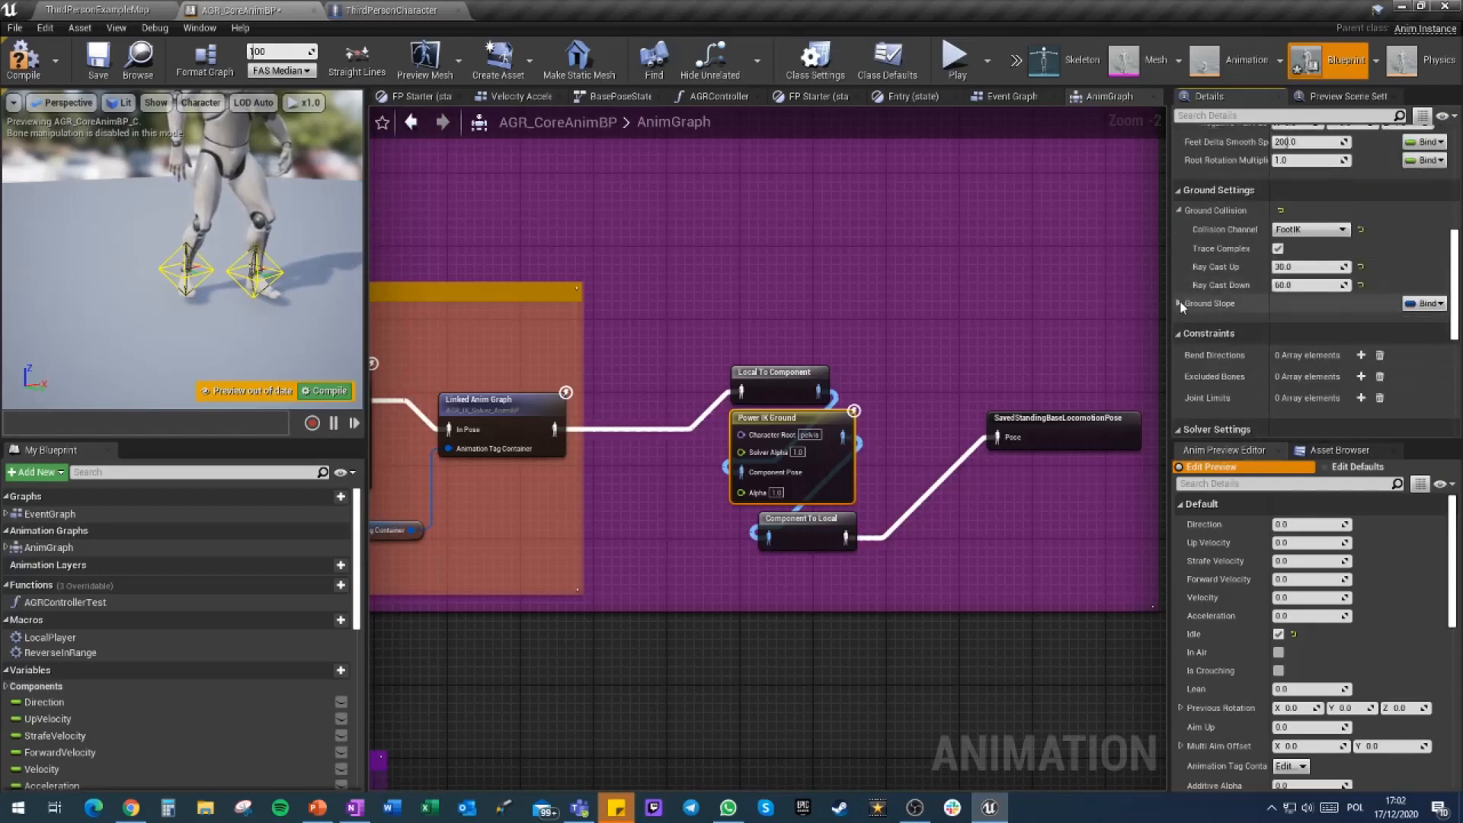
Enable Rotate Foot to Ground in the node's Ground Slope settings and set Roll Foot Amount to 0.4
{"action": "left_click", "coordinate": [1177, 303]}
{"action": "scroll", "coordinate": [1182, 251], "scroll_direction": "down", "scroll_amount": 3}
{"action": "left_click", "coordinate": [1185, 200]}
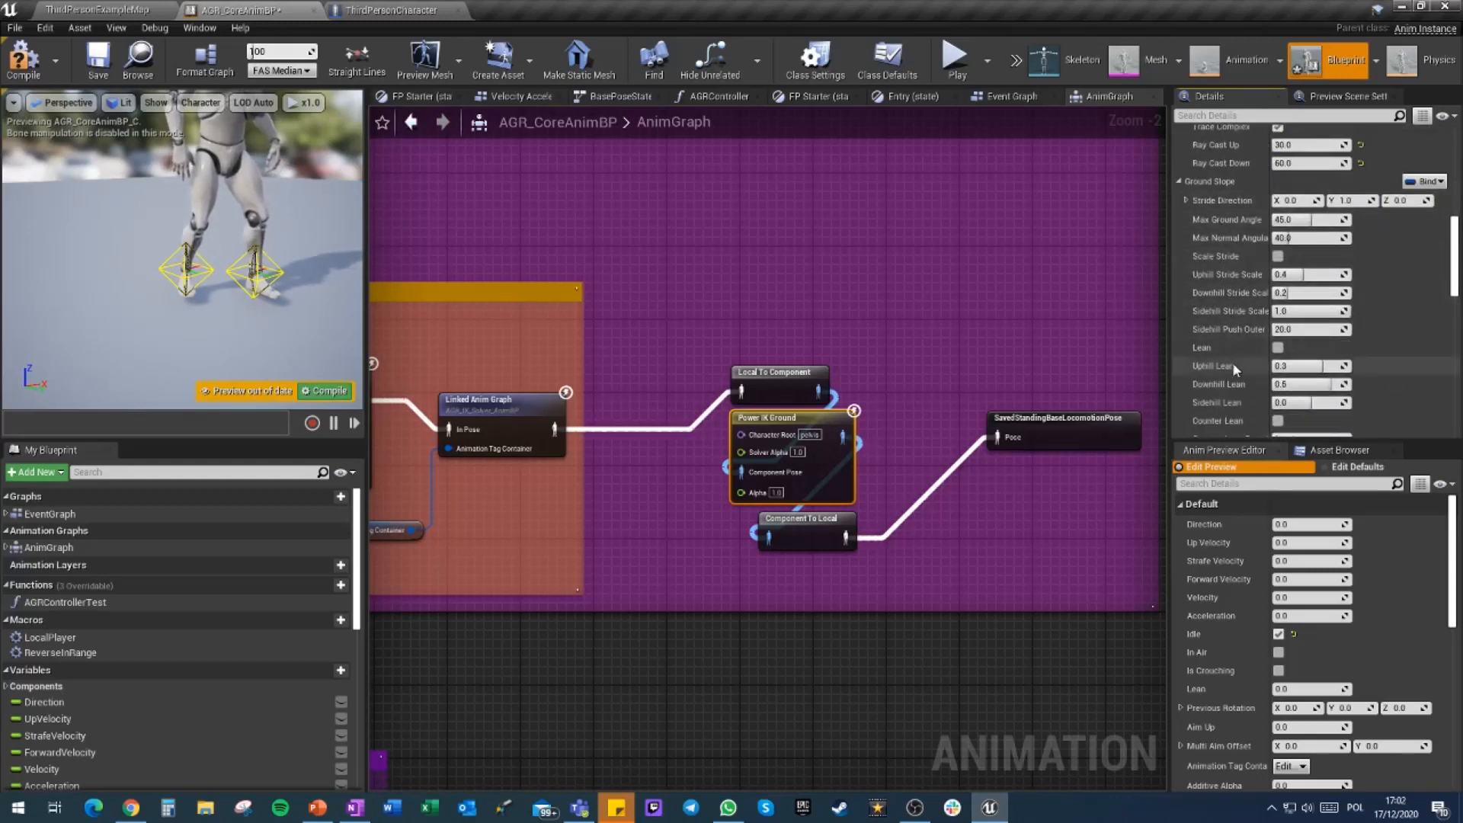
{"action": "scroll", "coordinate": [1236, 354], "scroll_direction": "down", "scroll_amount": 1}
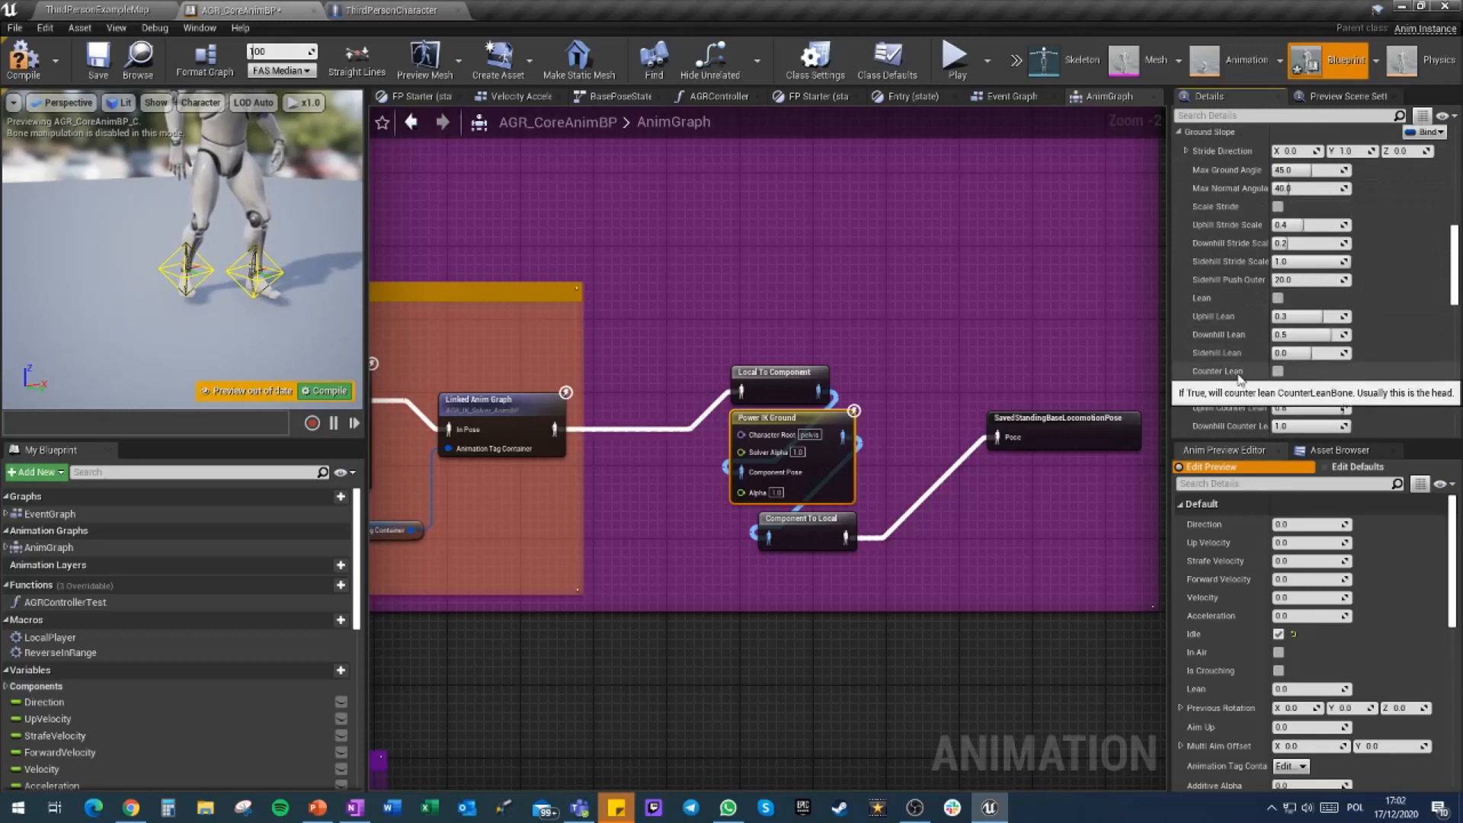
{"action": "scroll", "coordinate": [1238, 373], "scroll_direction": "down", "scroll_amount": 1}
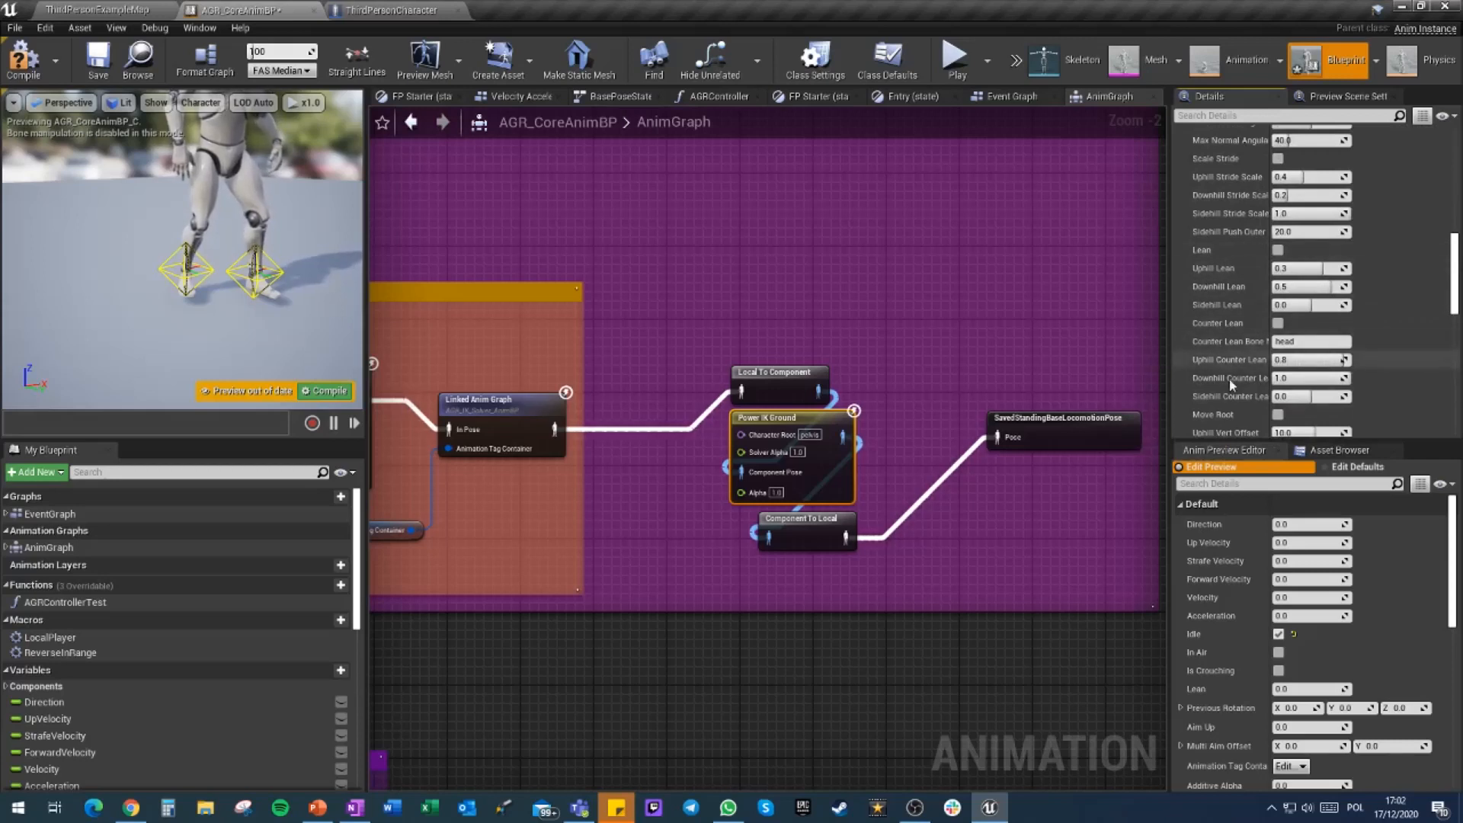
{"action": "scroll", "coordinate": [1236, 415], "scroll_direction": "down", "scroll_amount": 5}
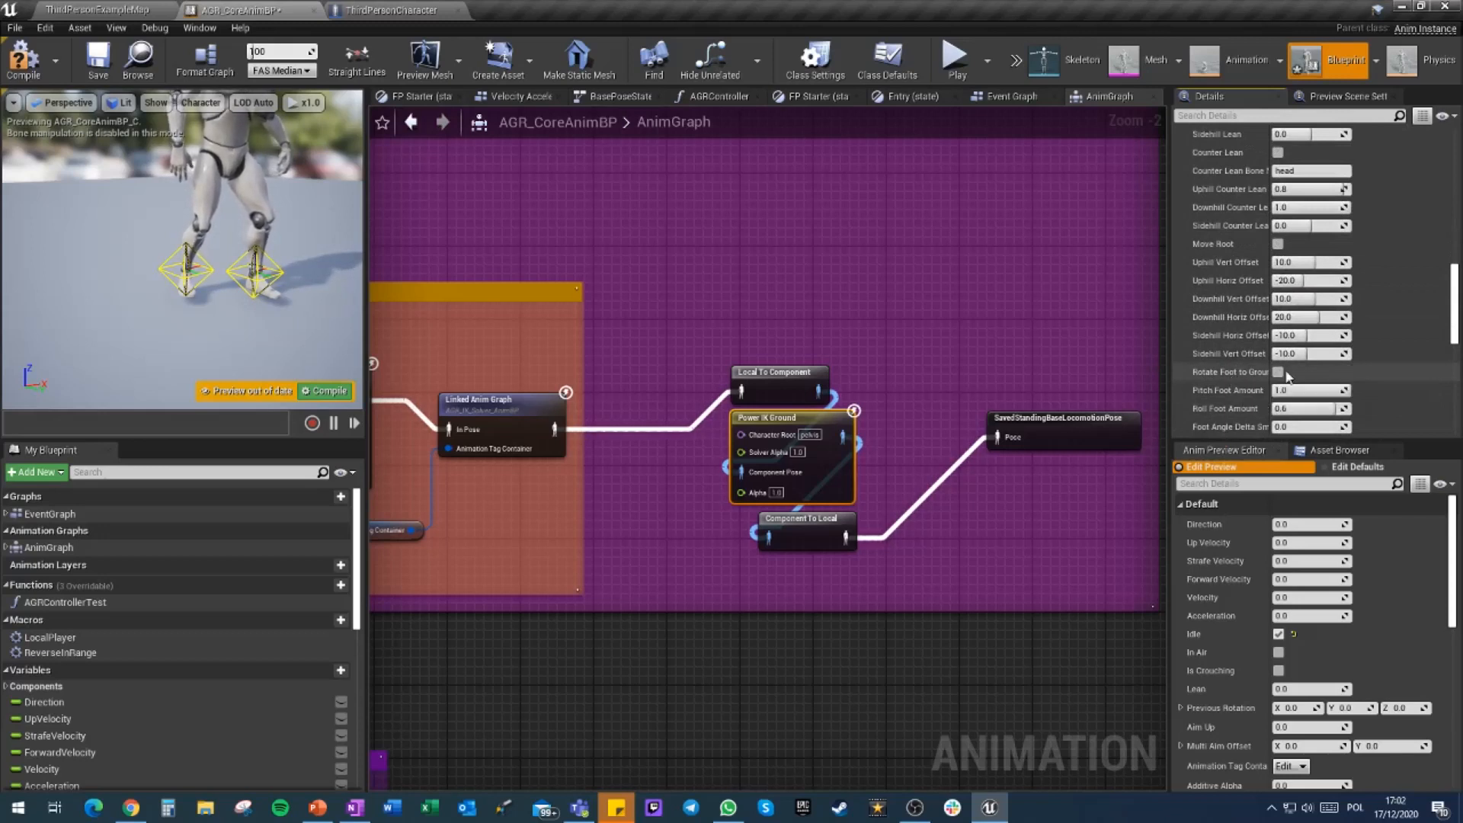
{"action": "left_click", "coordinate": [1277, 373]}
{"action": "scroll", "coordinate": [1278, 372], "scroll_direction": "down", "scroll_amount": 1}
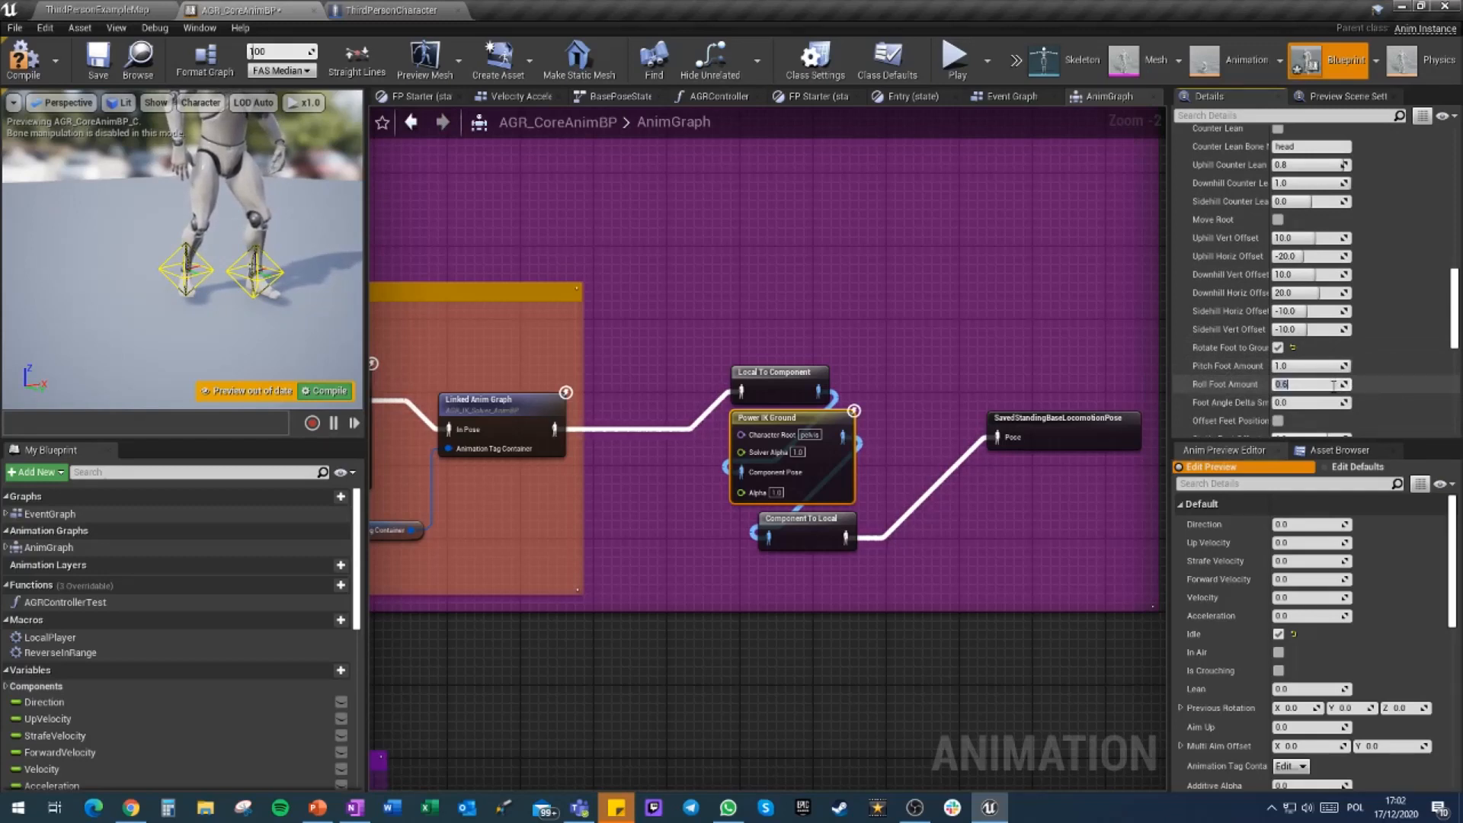
{"action": "left_click", "coordinate": [1206, 390]}
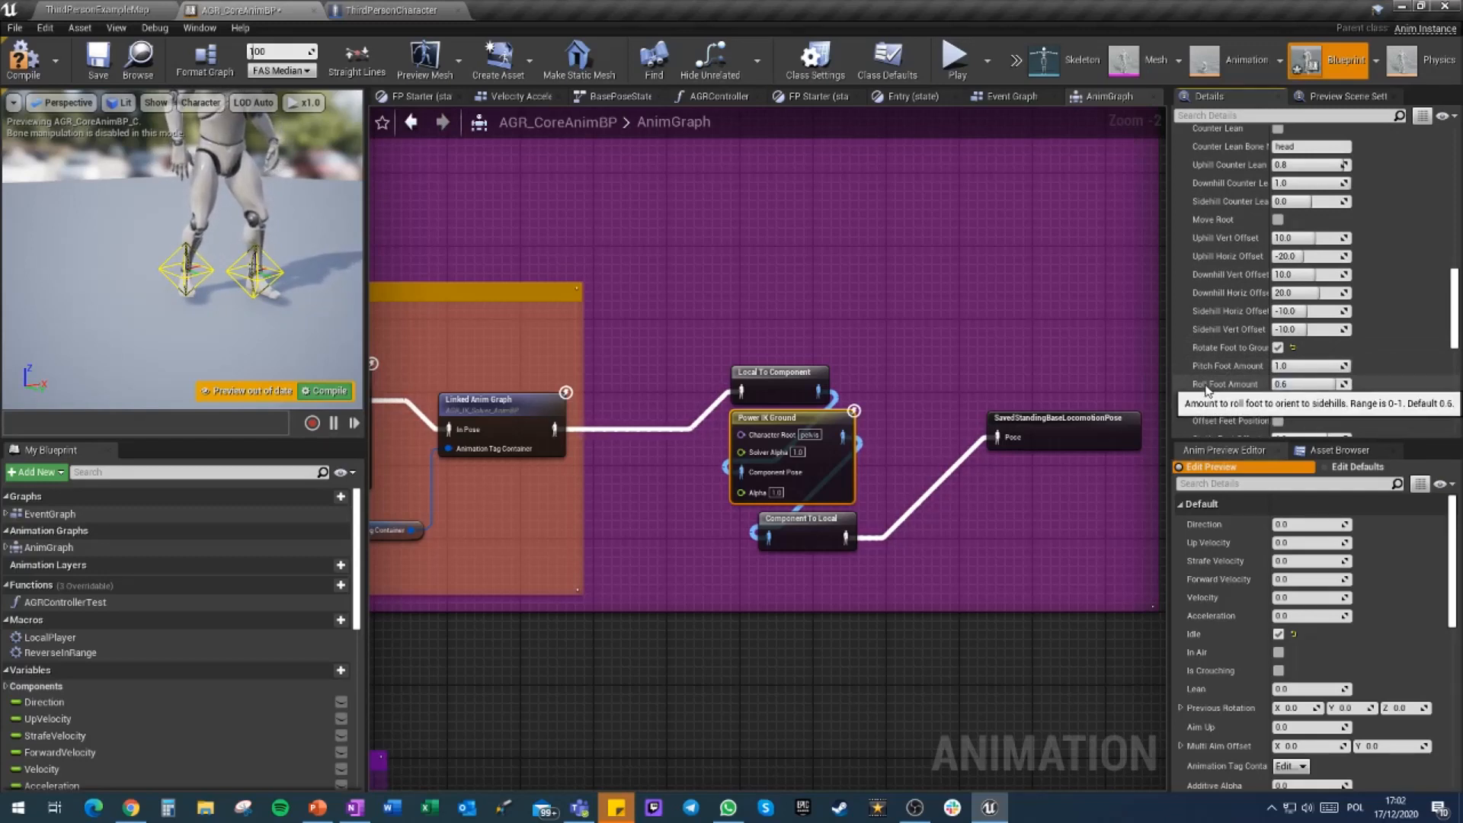
{"action": "left_click", "coordinate": [1293, 384]}
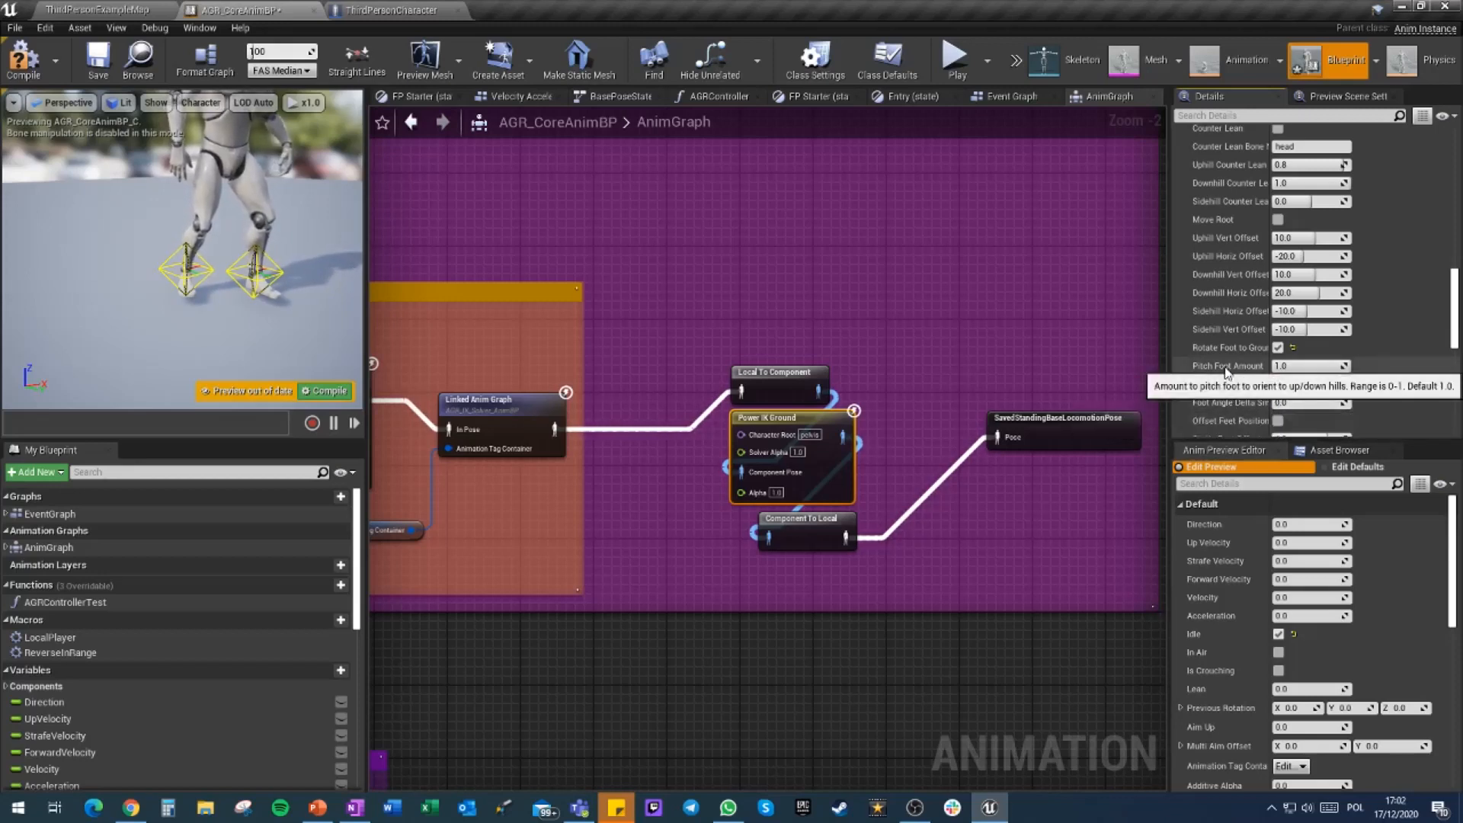
Try the Offset Feet Position option, viewing the preview character's feet up close and compiling the animation blueprint
{"action": "scroll", "coordinate": [1224, 371], "scroll_direction": "down", "scroll_amount": 2}
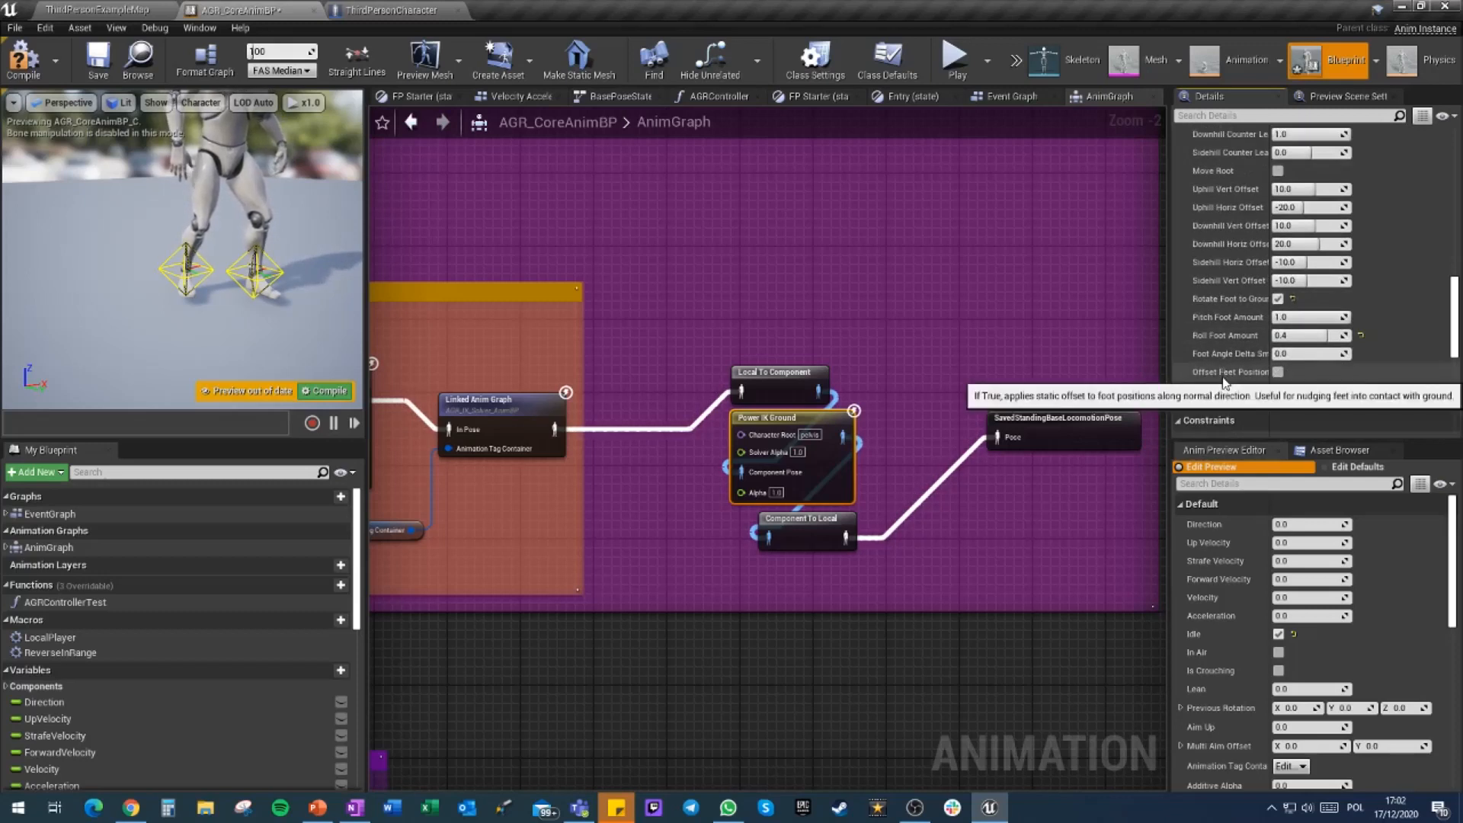
{"action": "left_click", "coordinate": [1278, 371]}
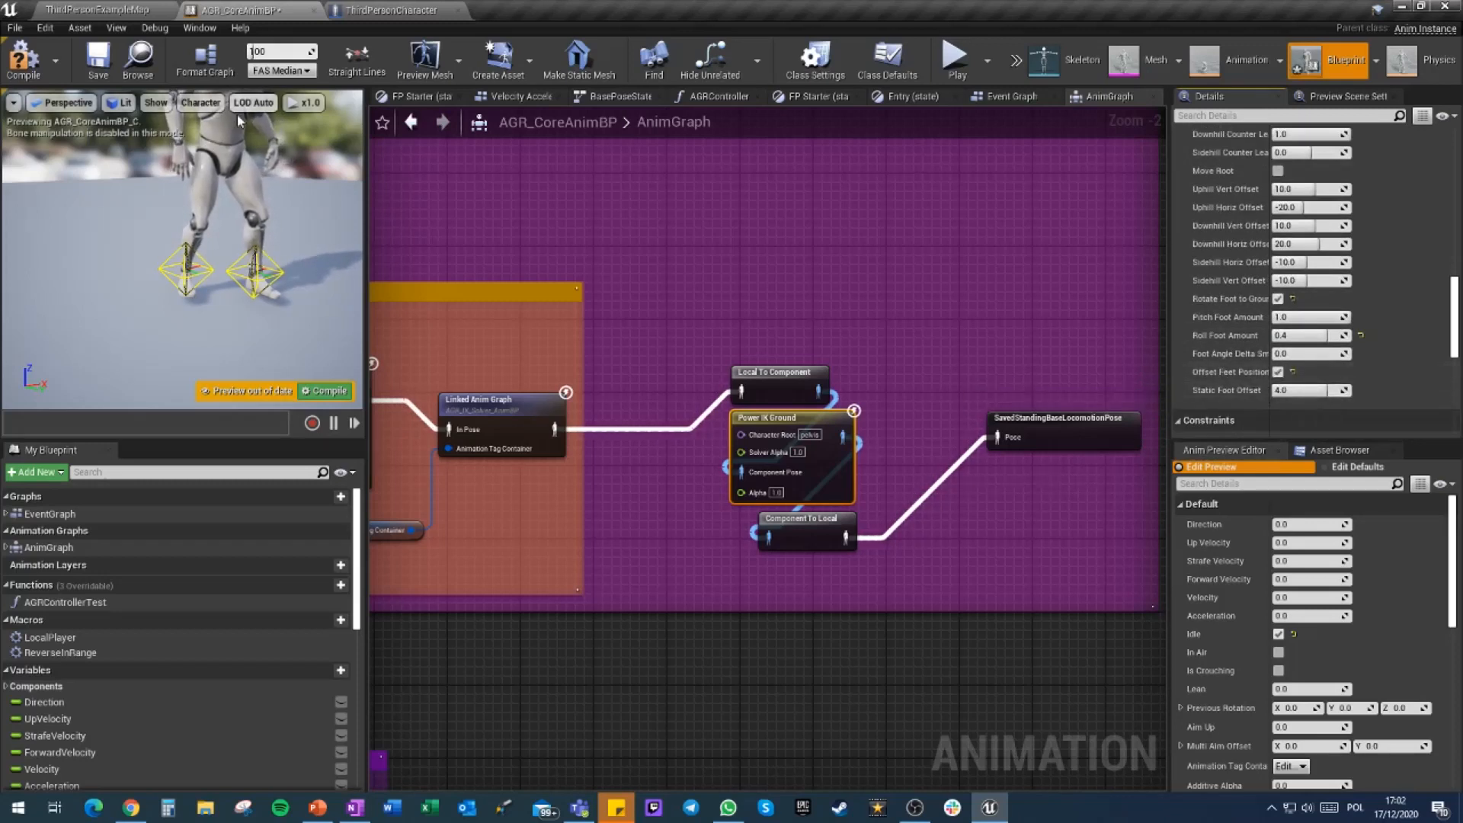
{"action": "right_click_drag", "start_coordinate": [238, 145], "coordinate": [336, 129]}
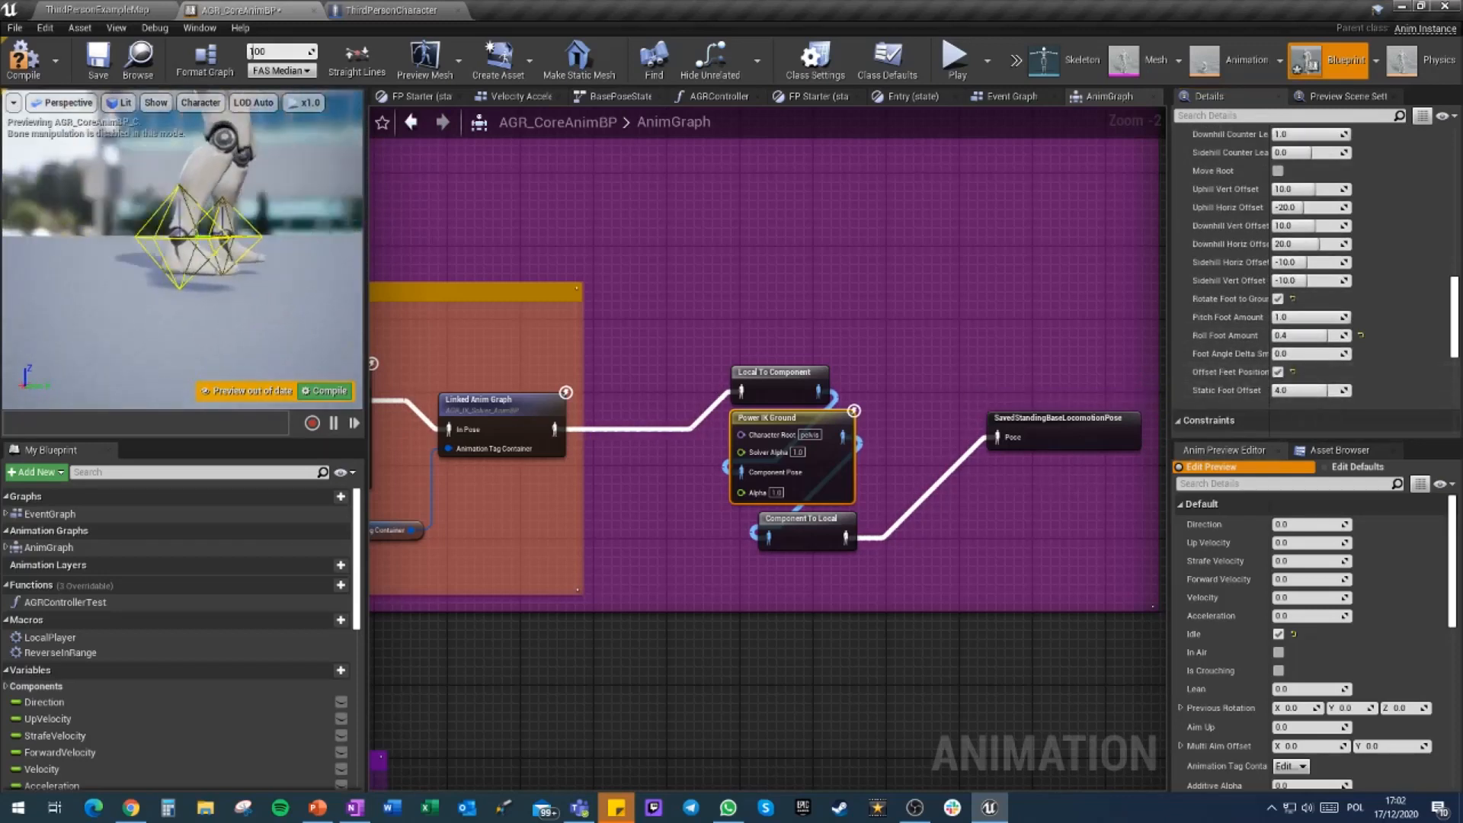
{"action": "right_click_drag", "start_coordinate": [105, 262], "coordinate": [135, 263]}
{"action": "left_click", "coordinate": [23, 61]}
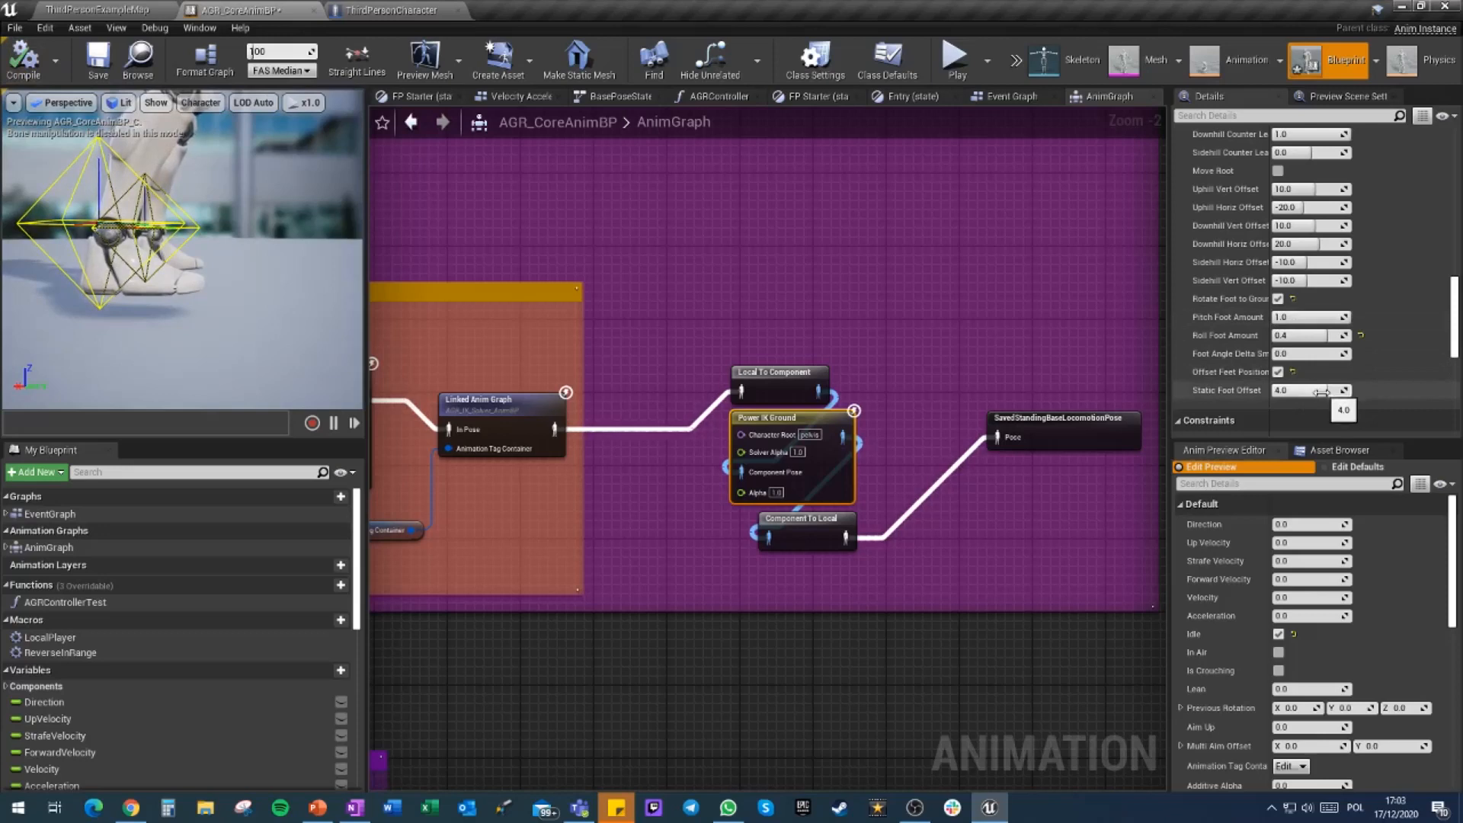
Test a Static Foot Offset of -4 with a recompile, and reset it to 0 with Offset Feet Position disabled
{"action": "left_click_drag", "start_coordinate": [1319, 389], "coordinate": [1287, 389]}
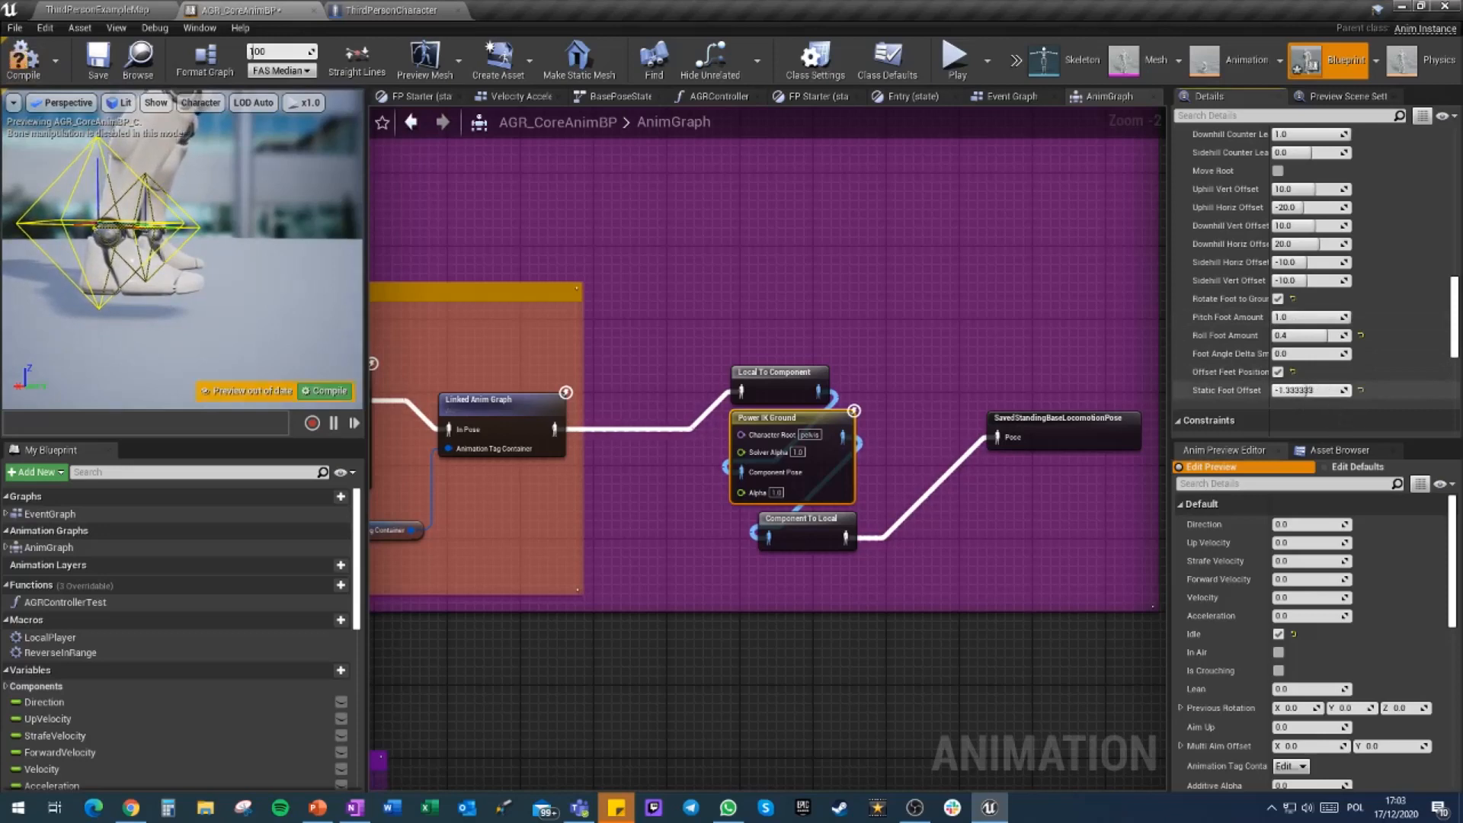
{"action": "left_click", "coordinate": [23, 61]}
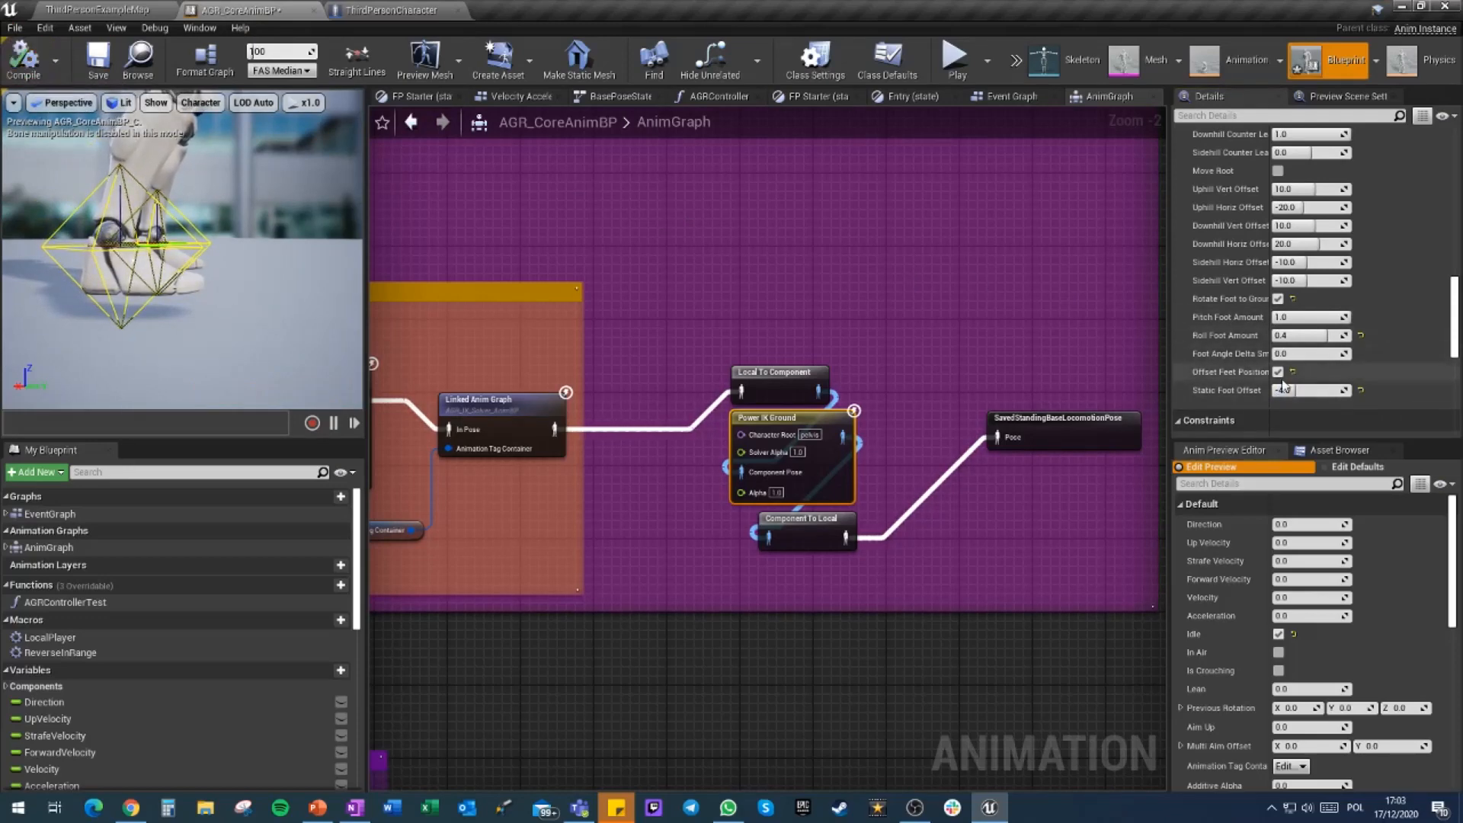
{"action": "type", "text": "0"}
{"action": "key", "text": "Return"}
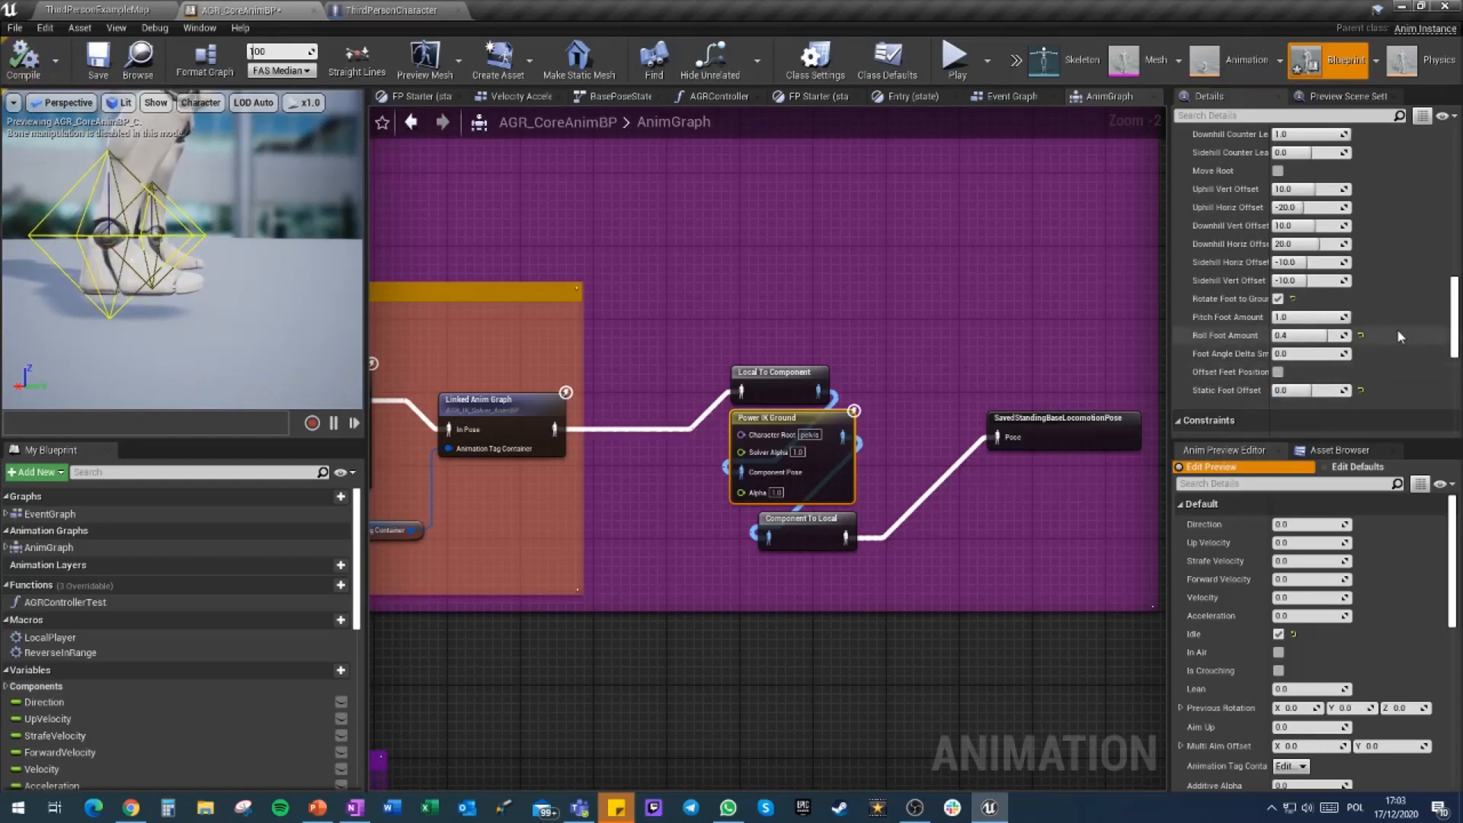
Add one element to the Power IK Ground node's Bend Directions constraints and expand its Bone Name and Bend Direction members
{"action": "scroll", "coordinate": [1398, 336], "scroll_direction": "down", "scroll_amount": 3}
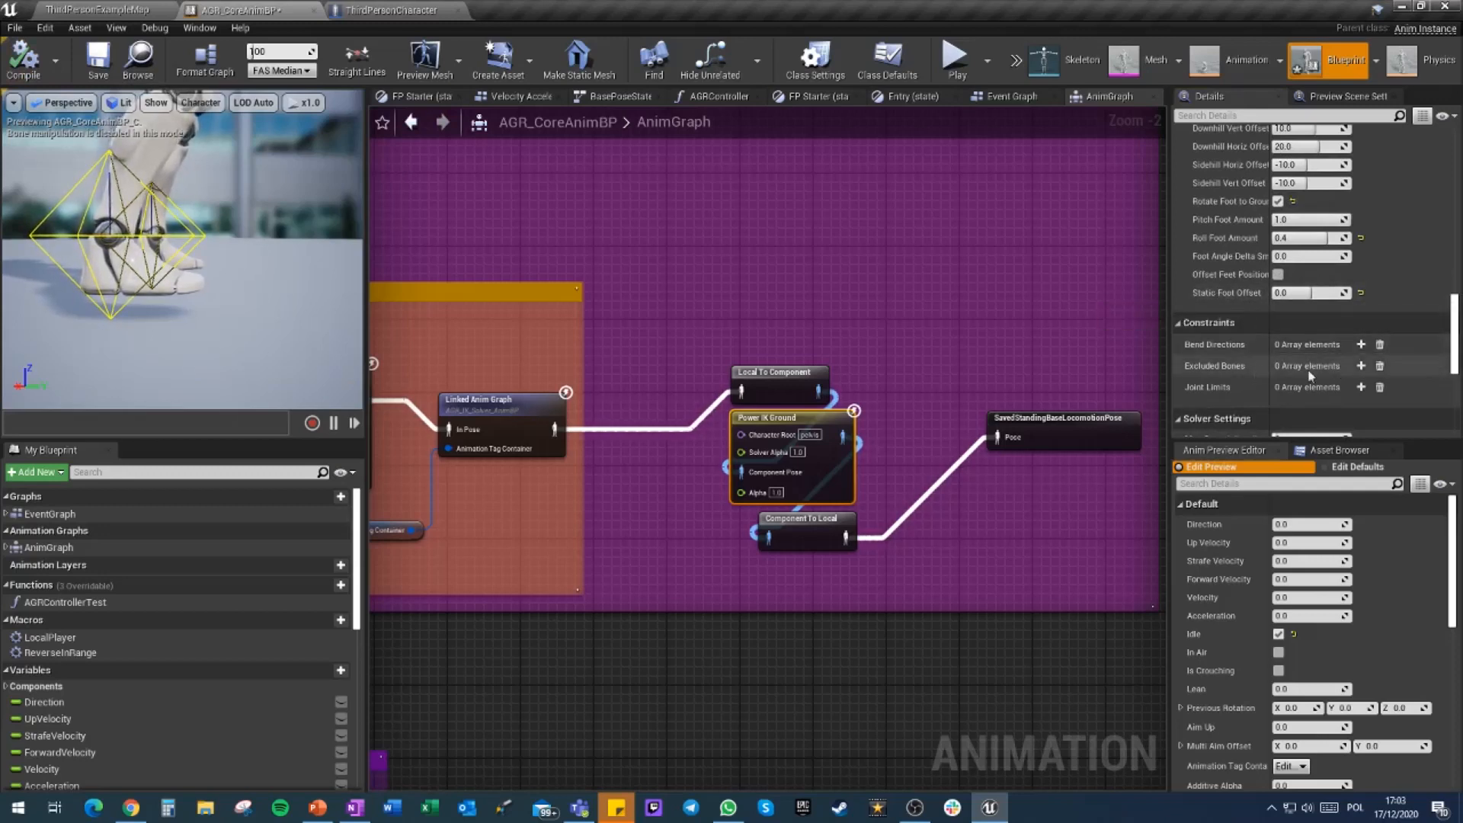
{"action": "left_click", "coordinate": [1360, 345]}
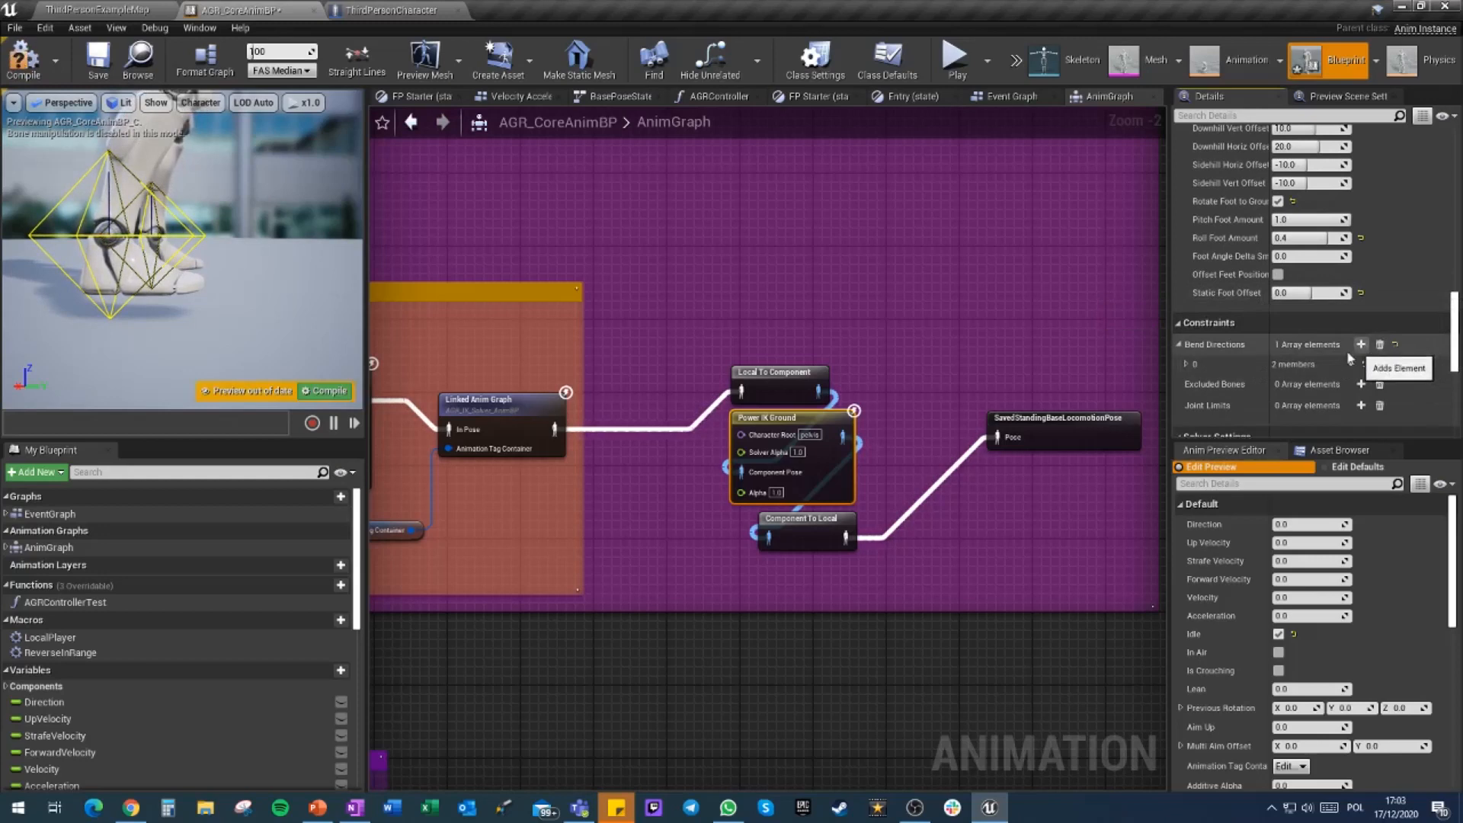
{"action": "left_click", "coordinate": [1185, 364]}
{"action": "scroll", "coordinate": [1230, 358], "scroll_direction": "down", "scroll_amount": 1}
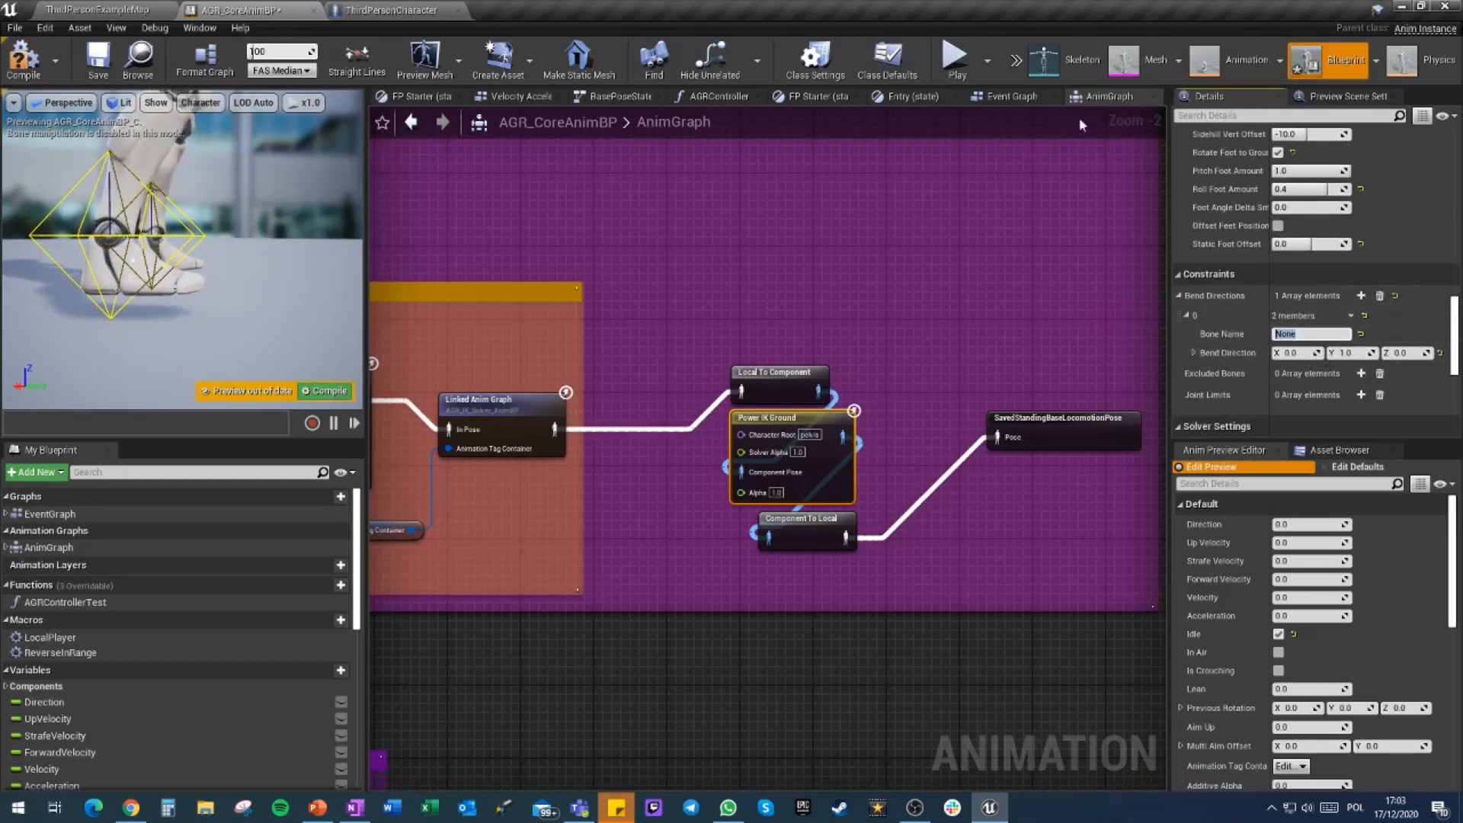
Locate the left calf bone in the mannequin skeleton and enter calf_l as the first Bend Directions element's Bone Name in AGR_CoreAnimBP
{"action": "left_click", "coordinate": [1077, 58]}
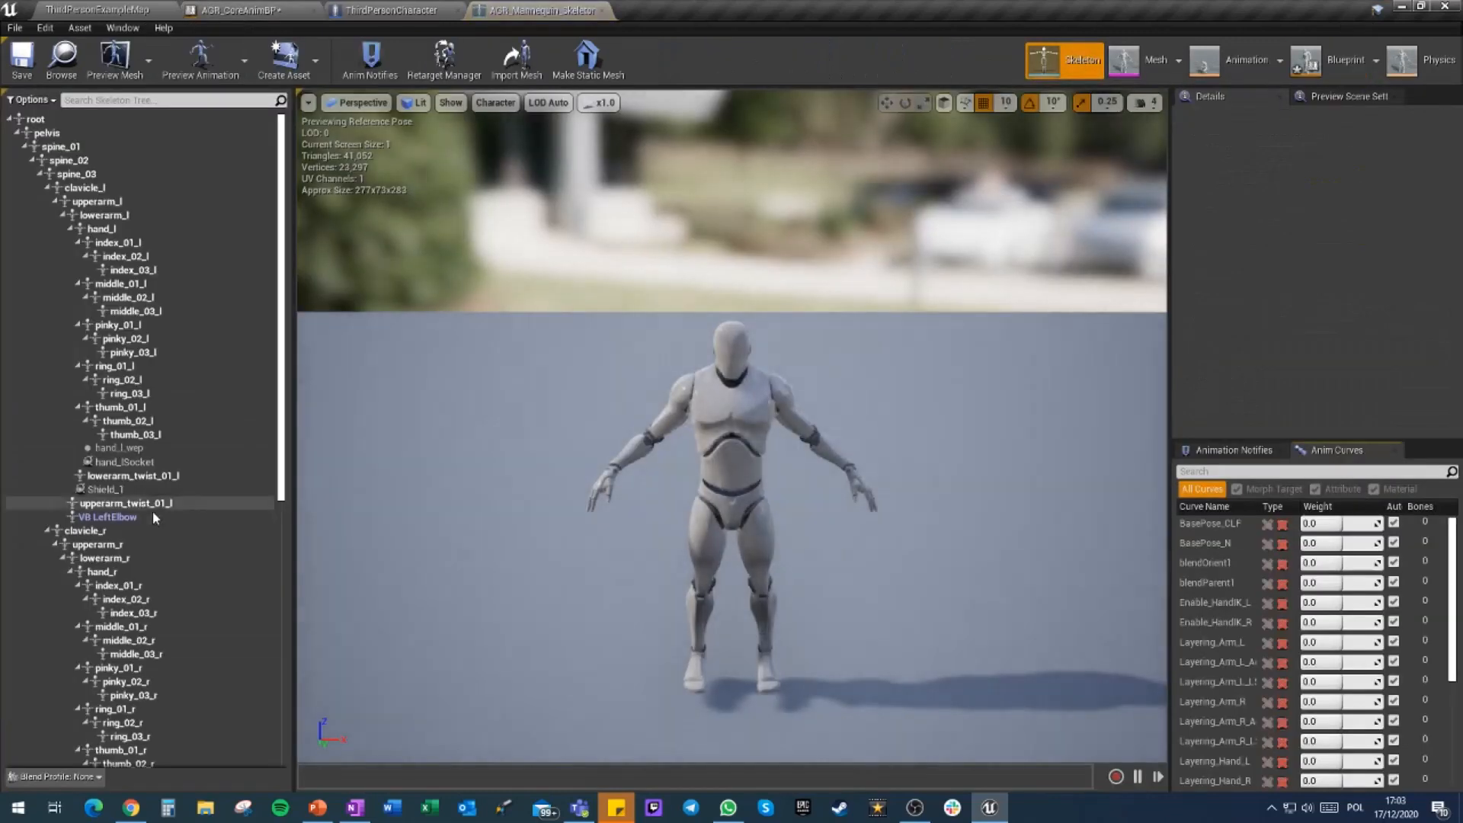
{"action": "scroll", "coordinate": [152, 517], "scroll_direction": "down", "scroll_amount": 8}
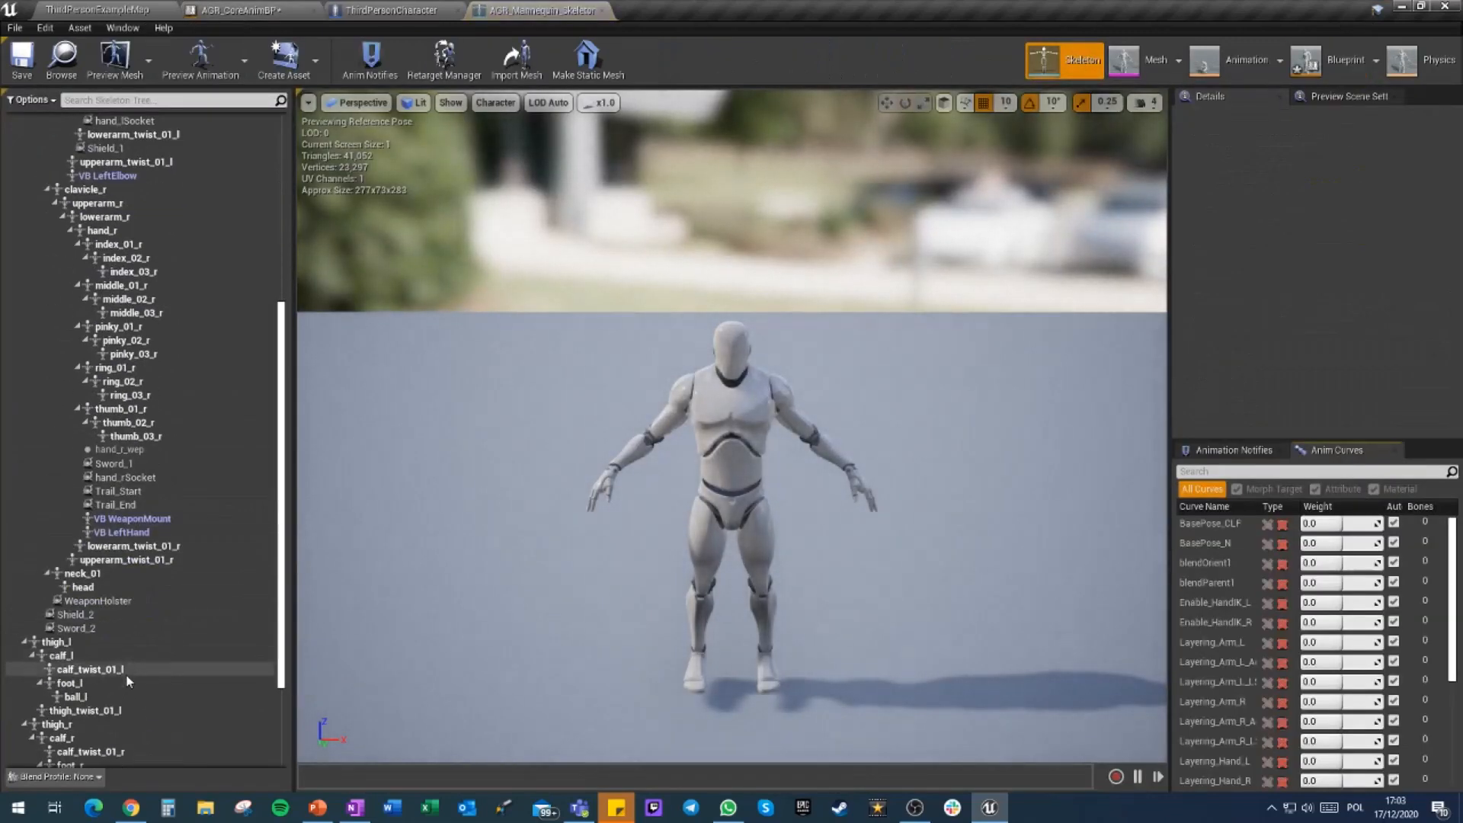
{"action": "scroll", "coordinate": [126, 678], "scroll_direction": "down", "scroll_amount": 2}
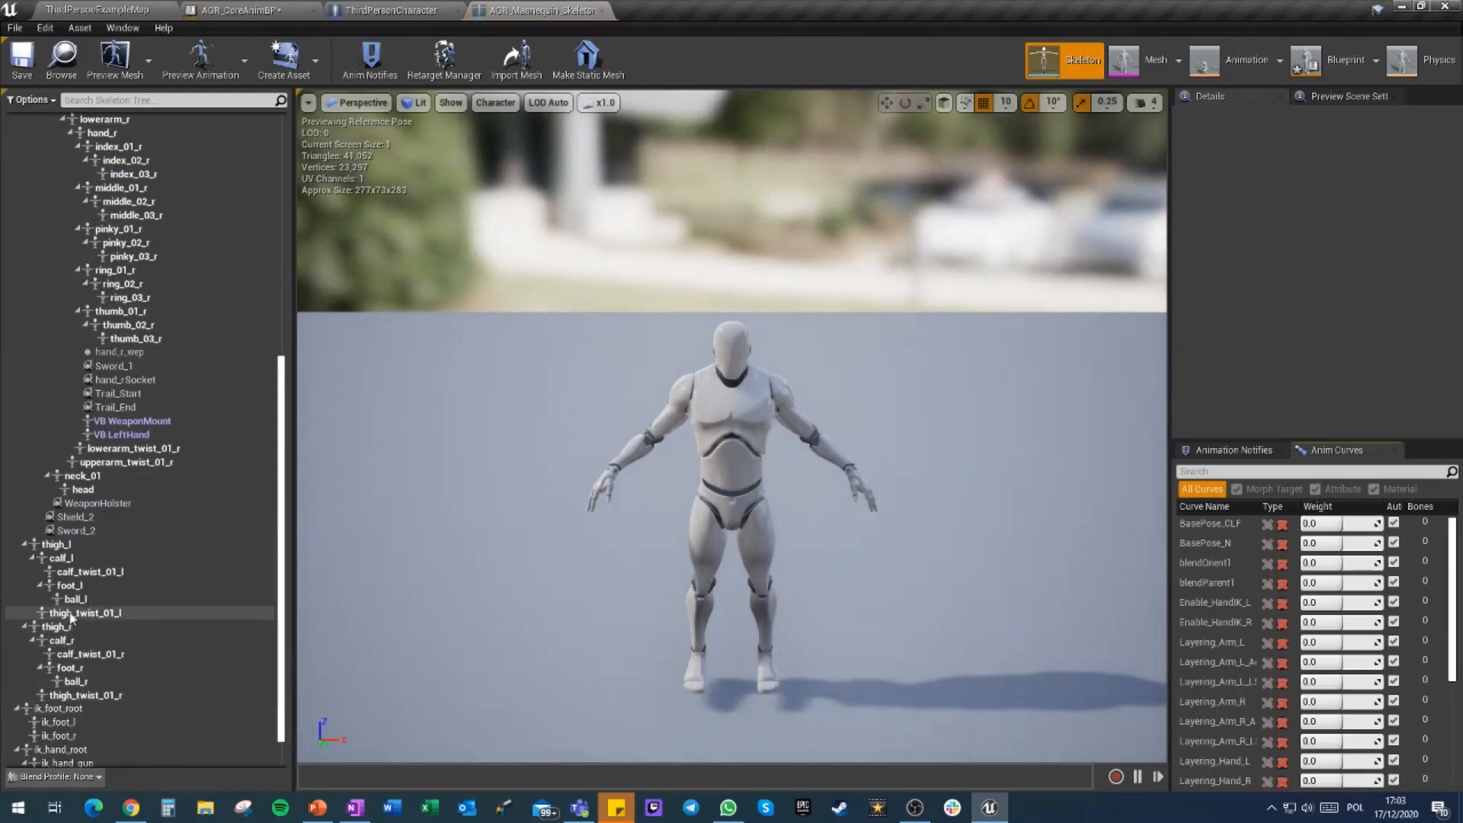
{"action": "left_click", "coordinate": [69, 585]}
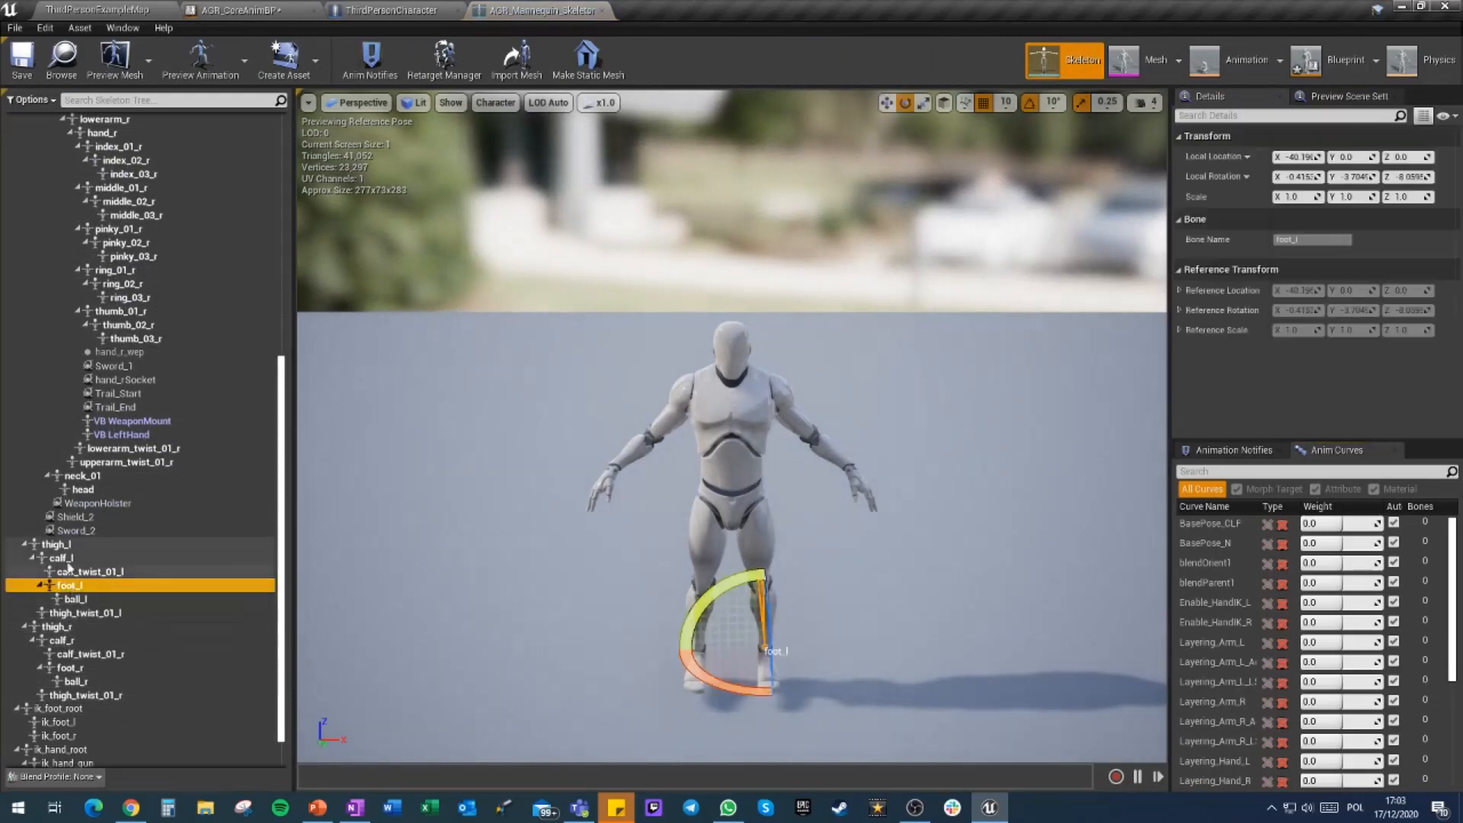
{"action": "left_click", "coordinate": [68, 561]}
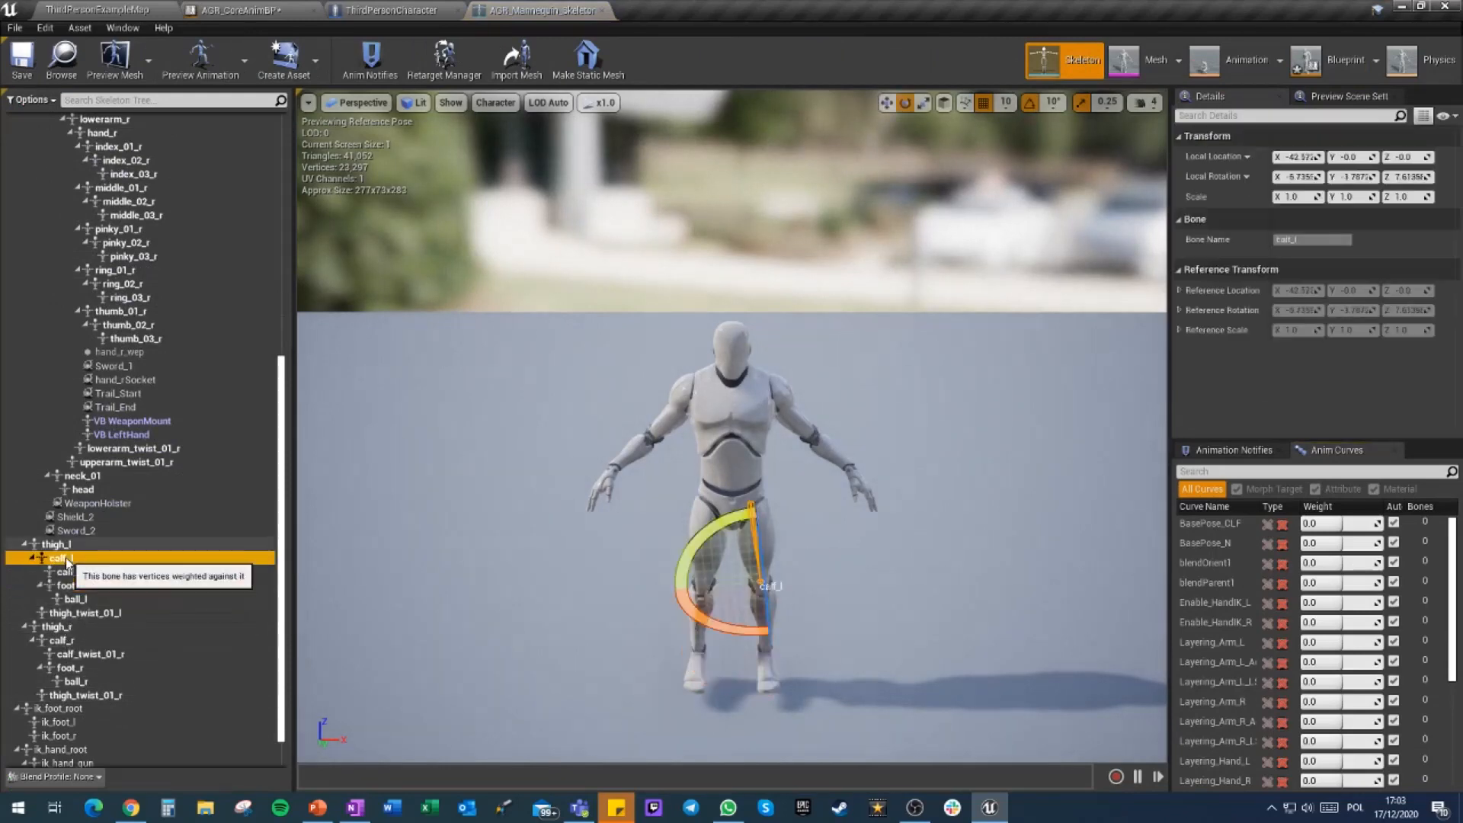
{"action": "left_click", "coordinate": [358, 10]}
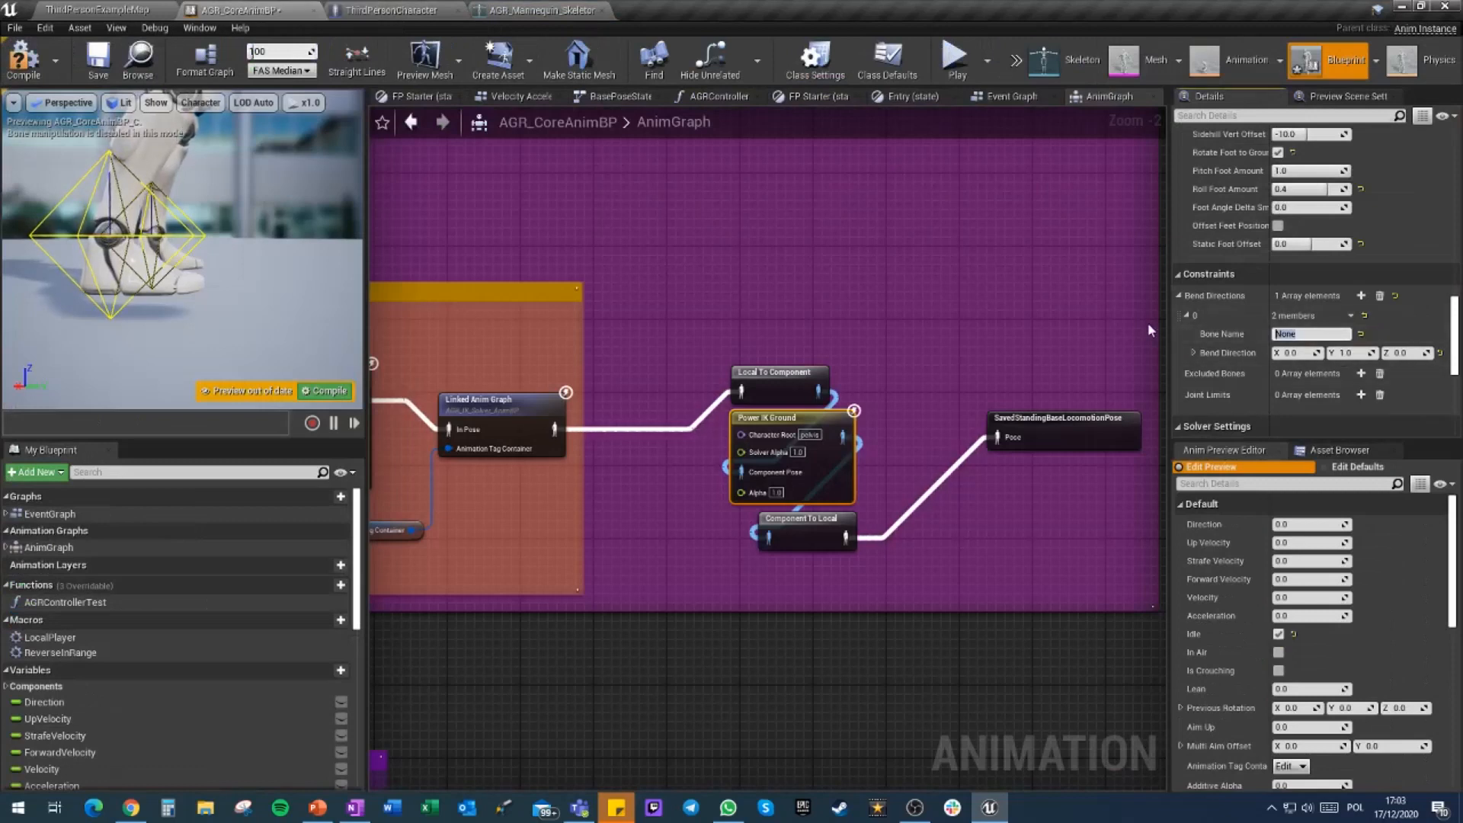
{"action": "type", "text": "calf_l"}
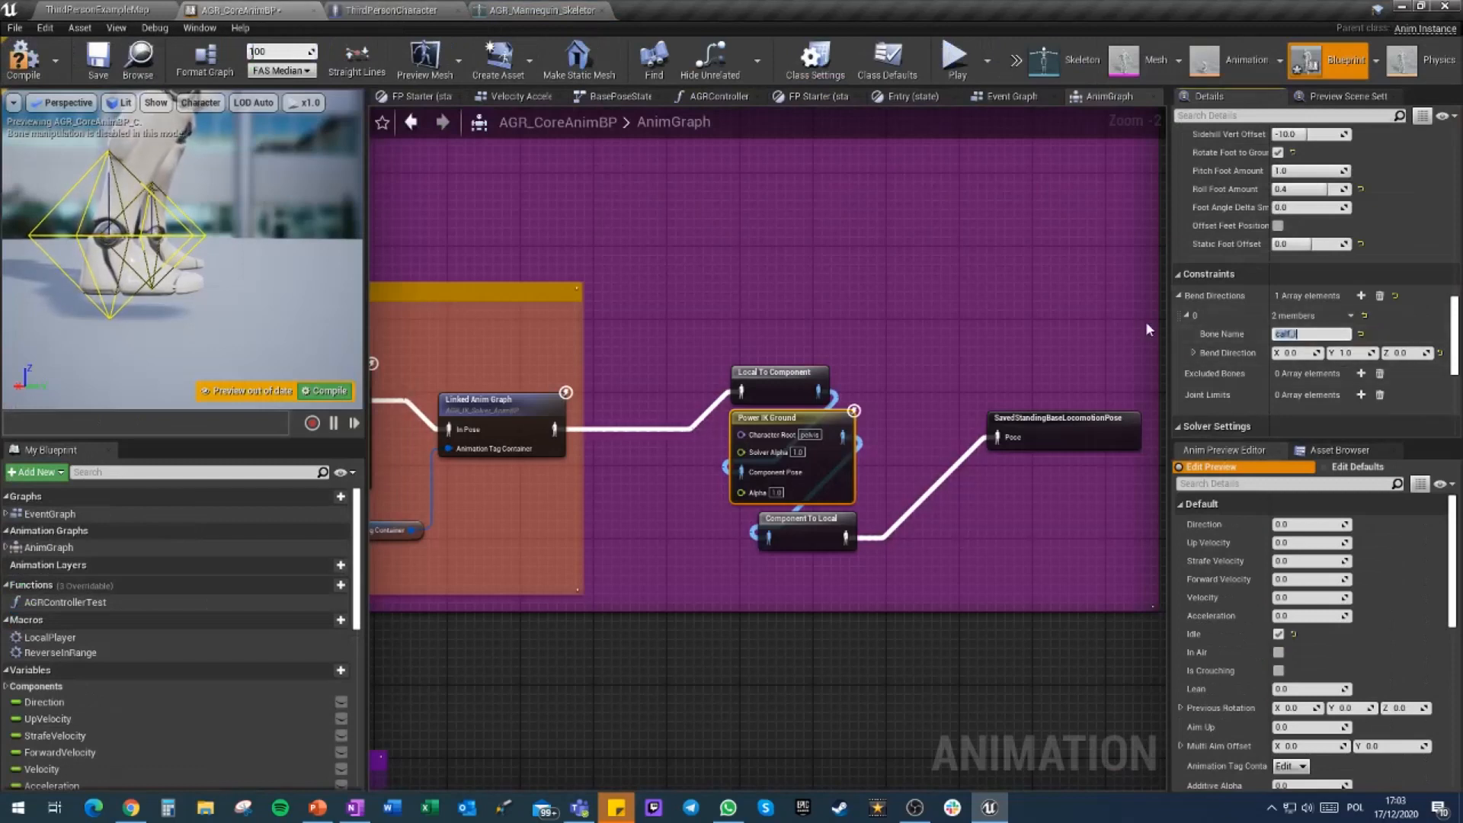
Add a second Bend Directions element with Bone Name calf_r, compile the animation blueprint, and view the preview character's legs
{"action": "left_click", "coordinate": [1361, 295]}
{"action": "scroll", "coordinate": [1247, 329], "scroll_direction": "down", "scroll_amount": 1}
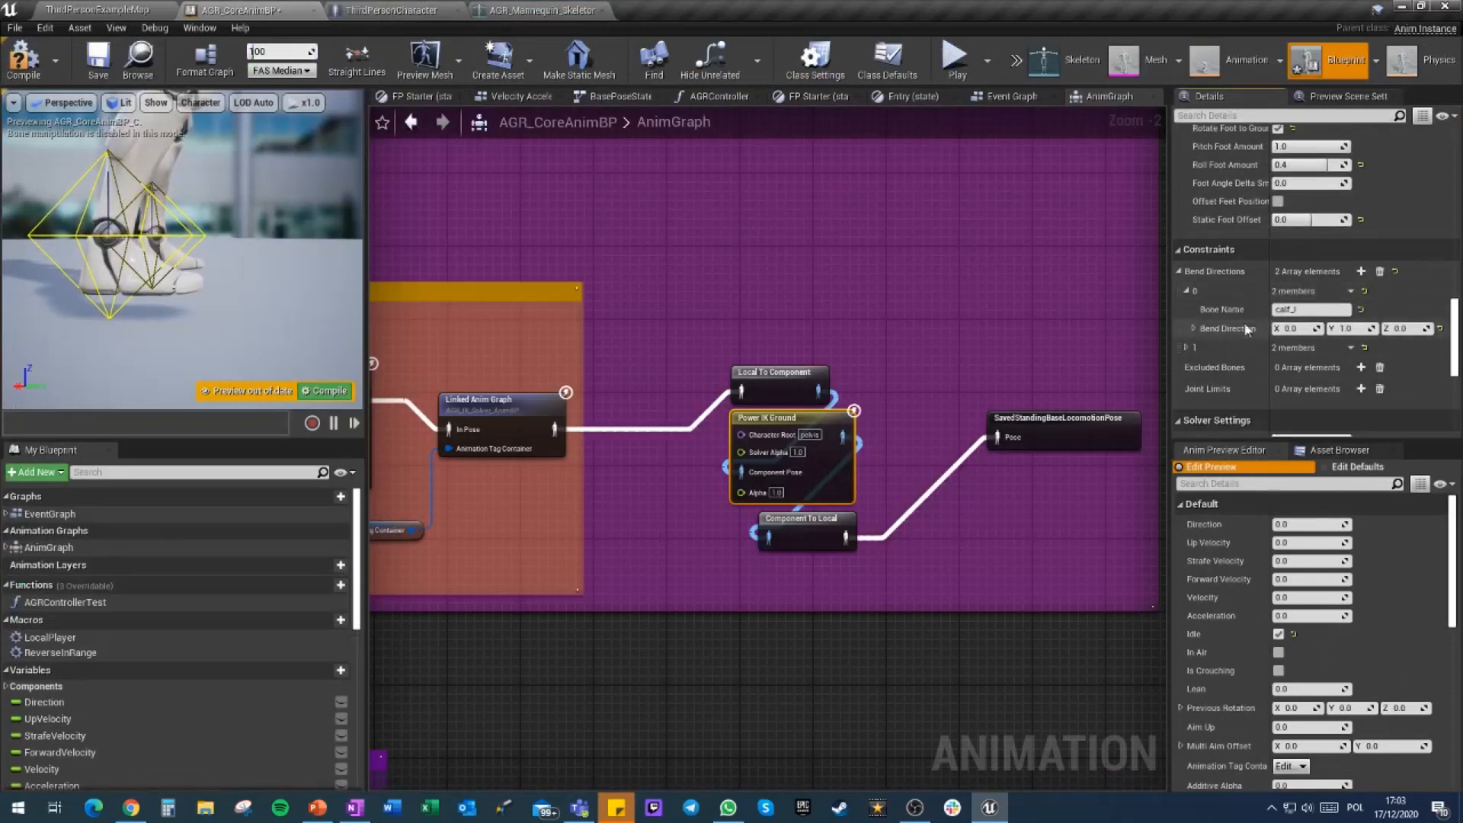
{"action": "left_click", "coordinate": [1187, 347]}
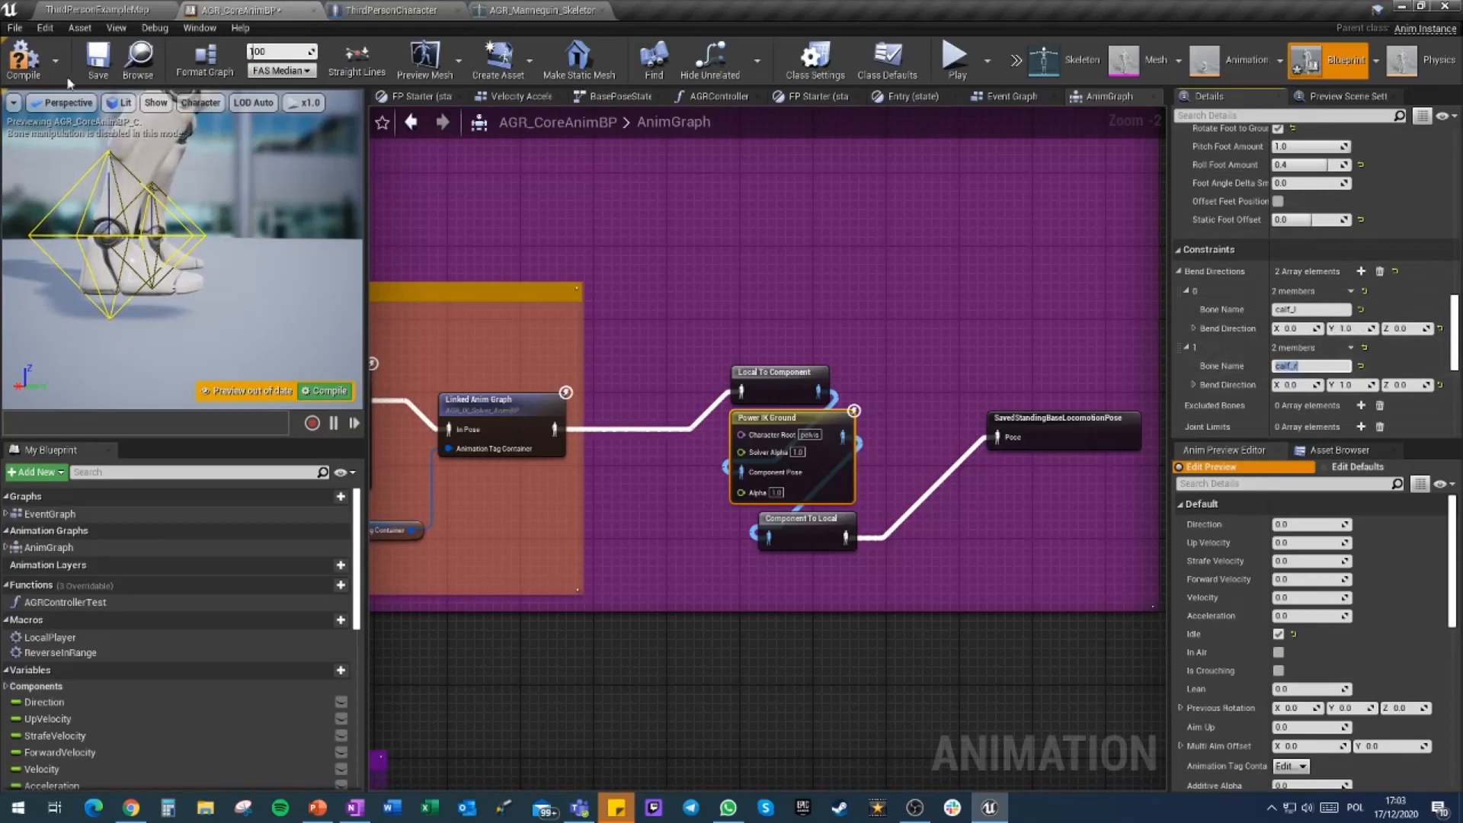
{"action": "key", "text": "F7"}
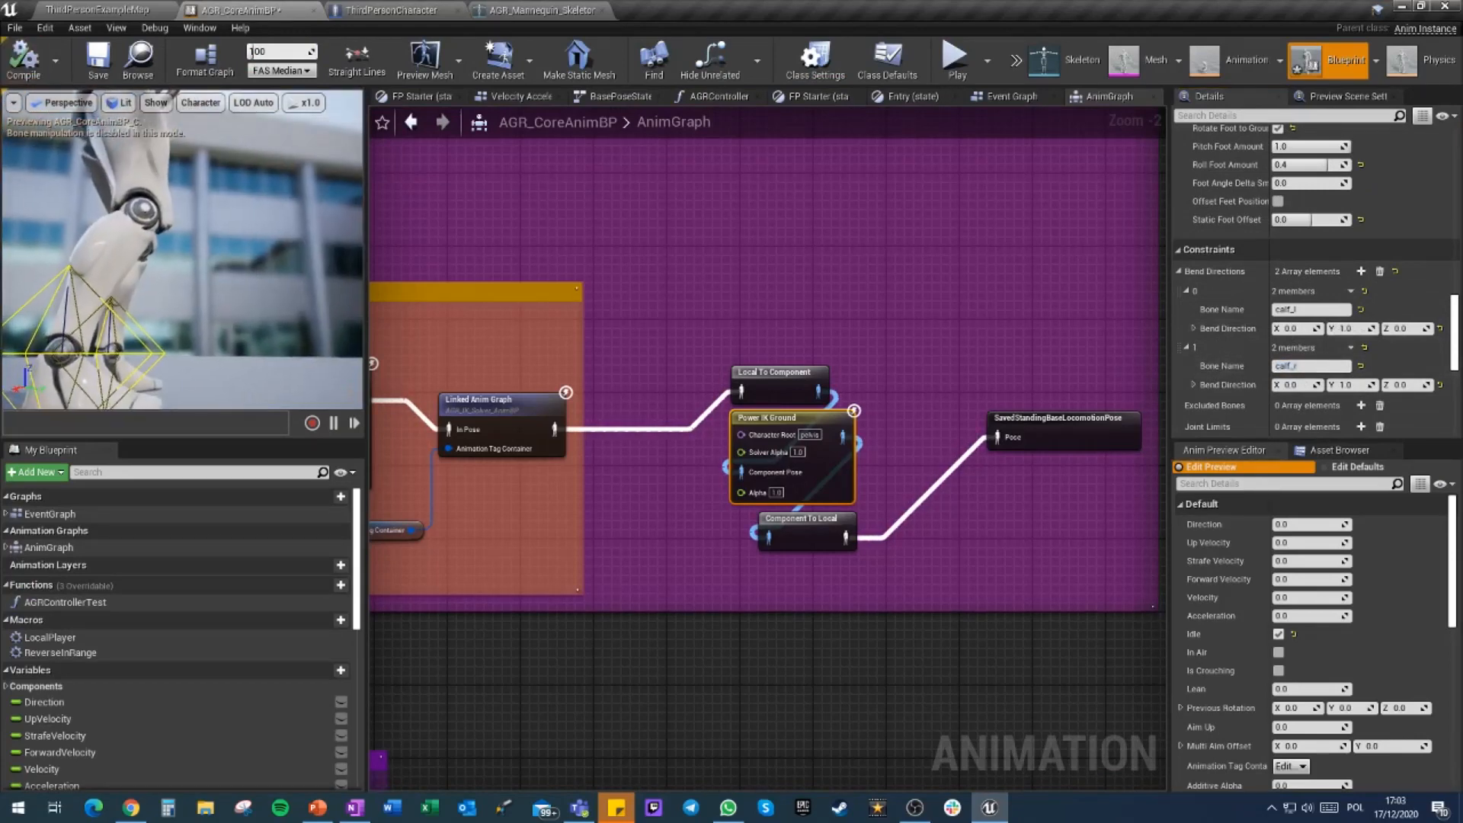
{"action": "right_click_drag", "start_coordinate": [183, 251], "coordinate": [170, 289]}
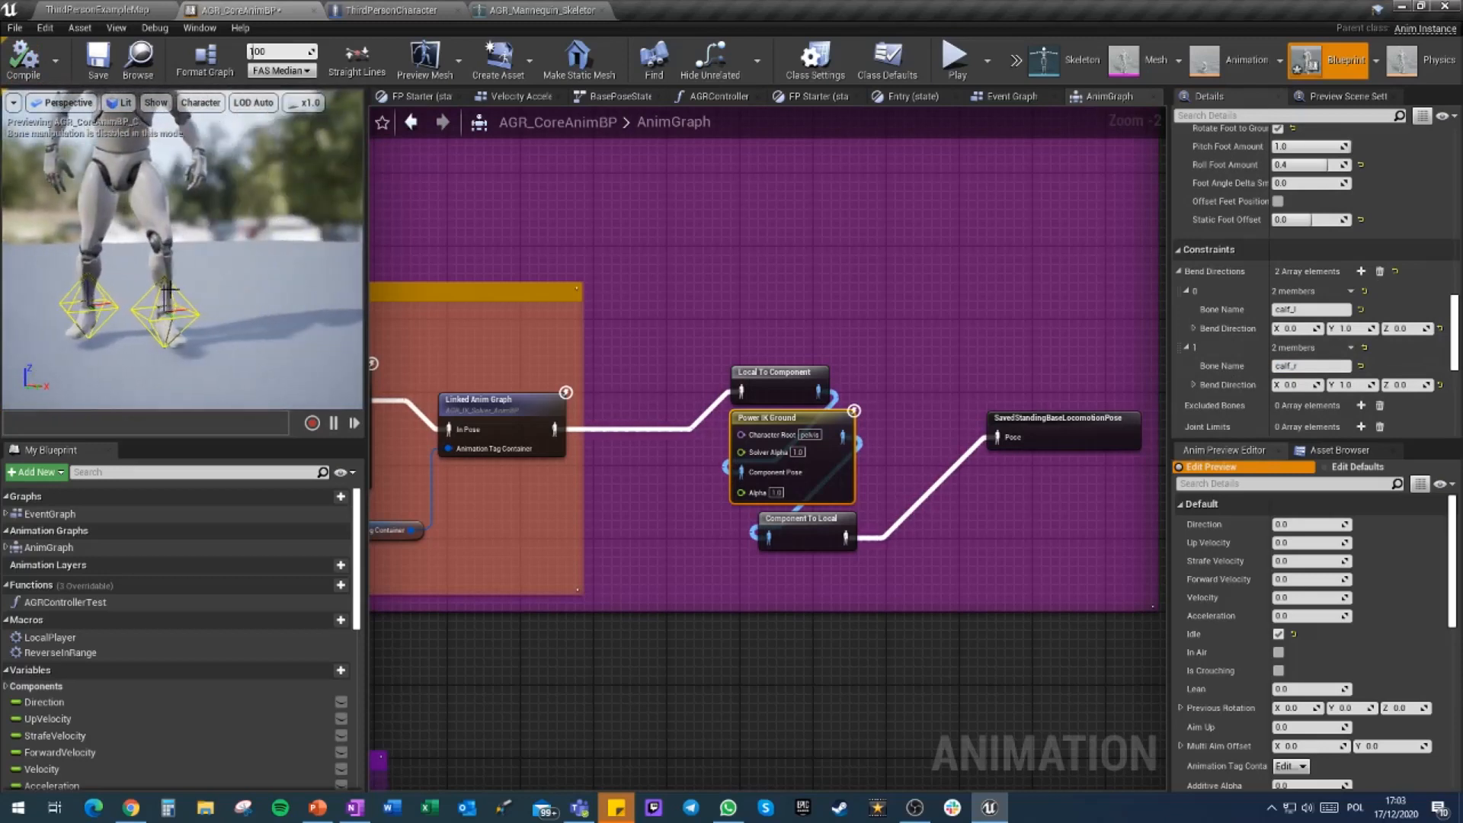
Examine the calf Bend Direction Y value, excluded bones, joint limits, solver iterations and debug draw settings of the Power IK Ground node
{"action": "left_click", "coordinate": [1346, 328]}
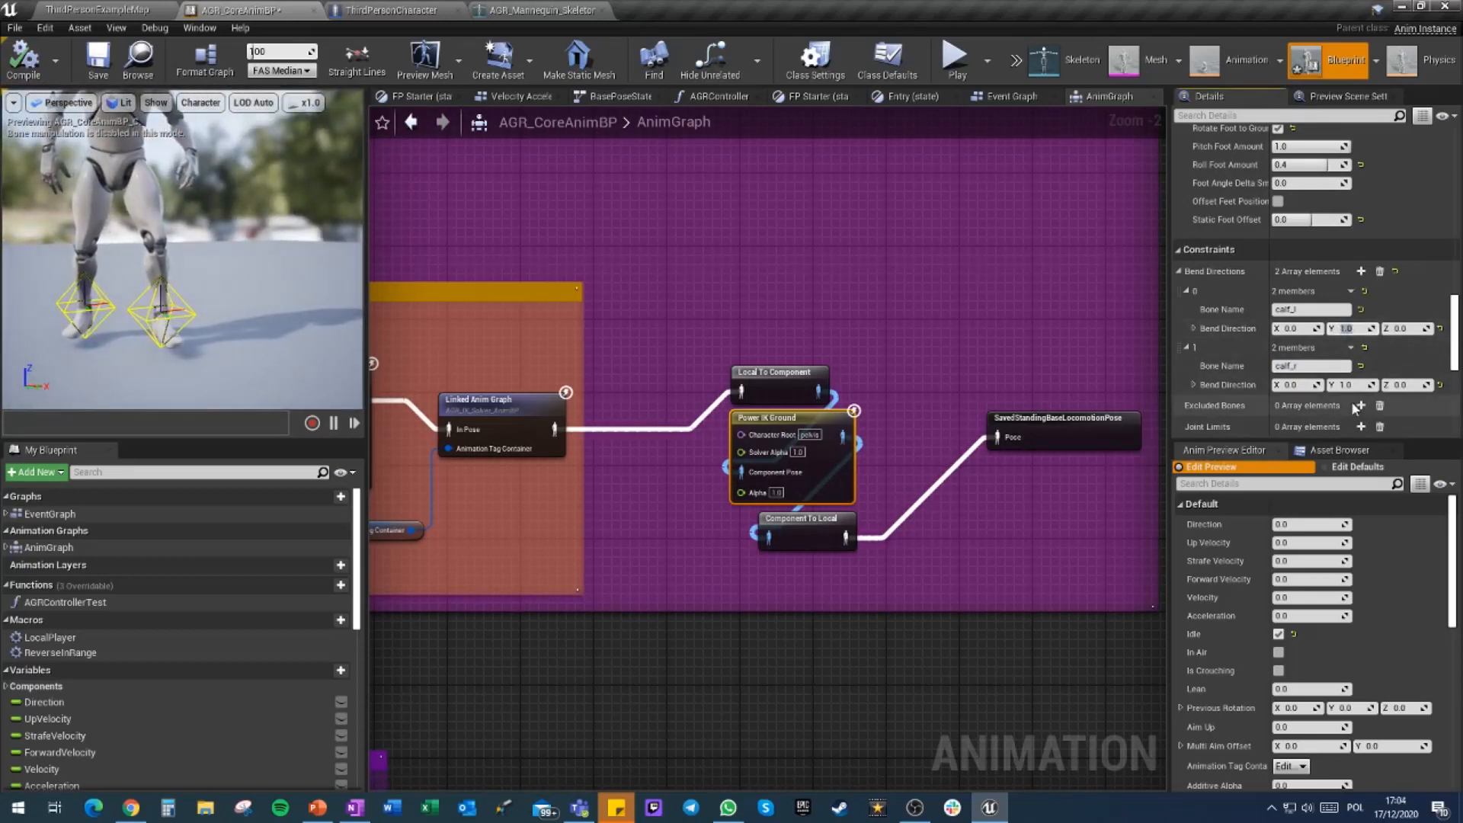
{"action": "type", "text": "0"}
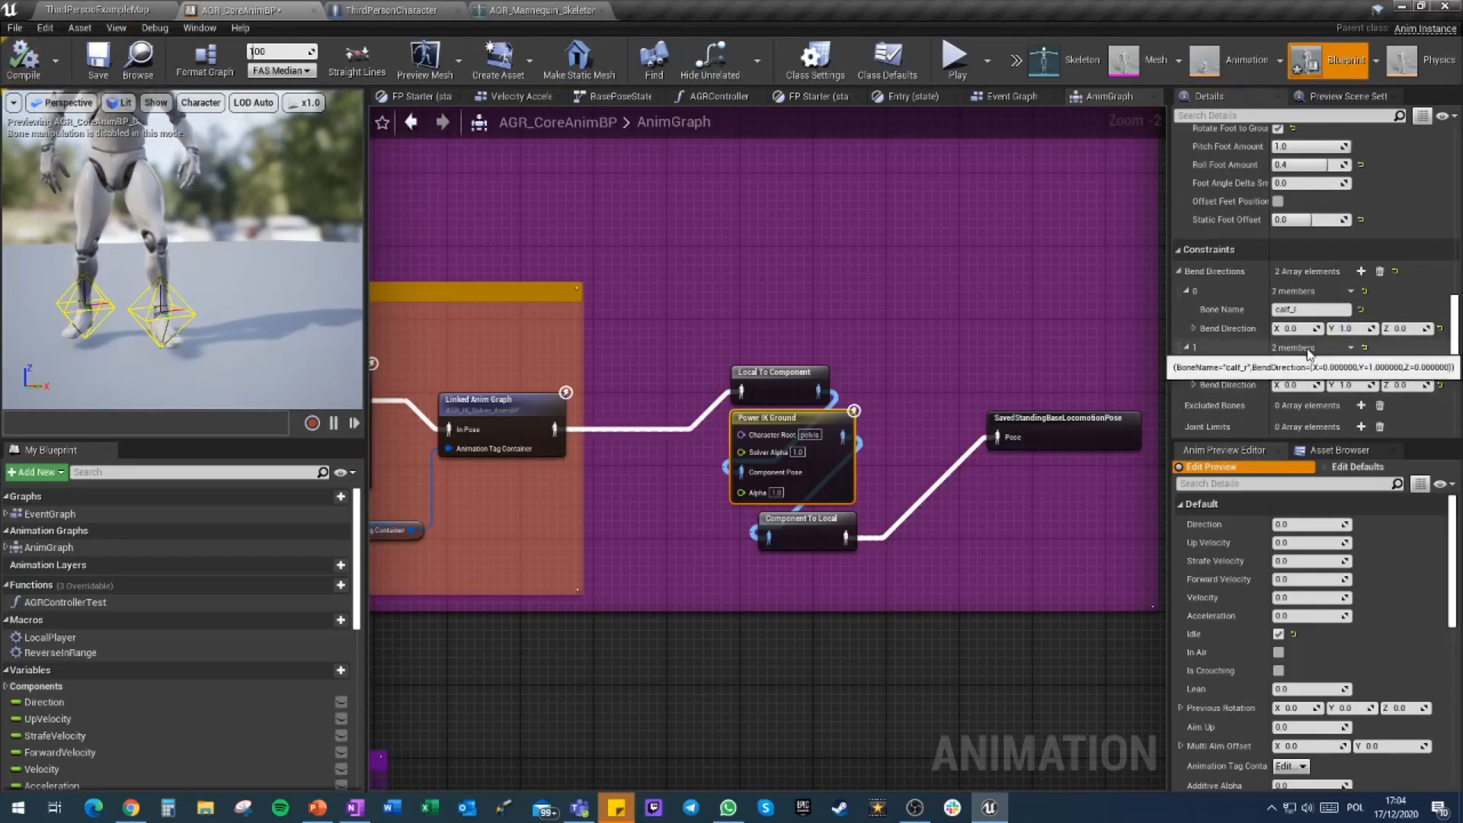
{"action": "scroll", "coordinate": [1227, 385], "scroll_direction": "down", "scroll_amount": 1}
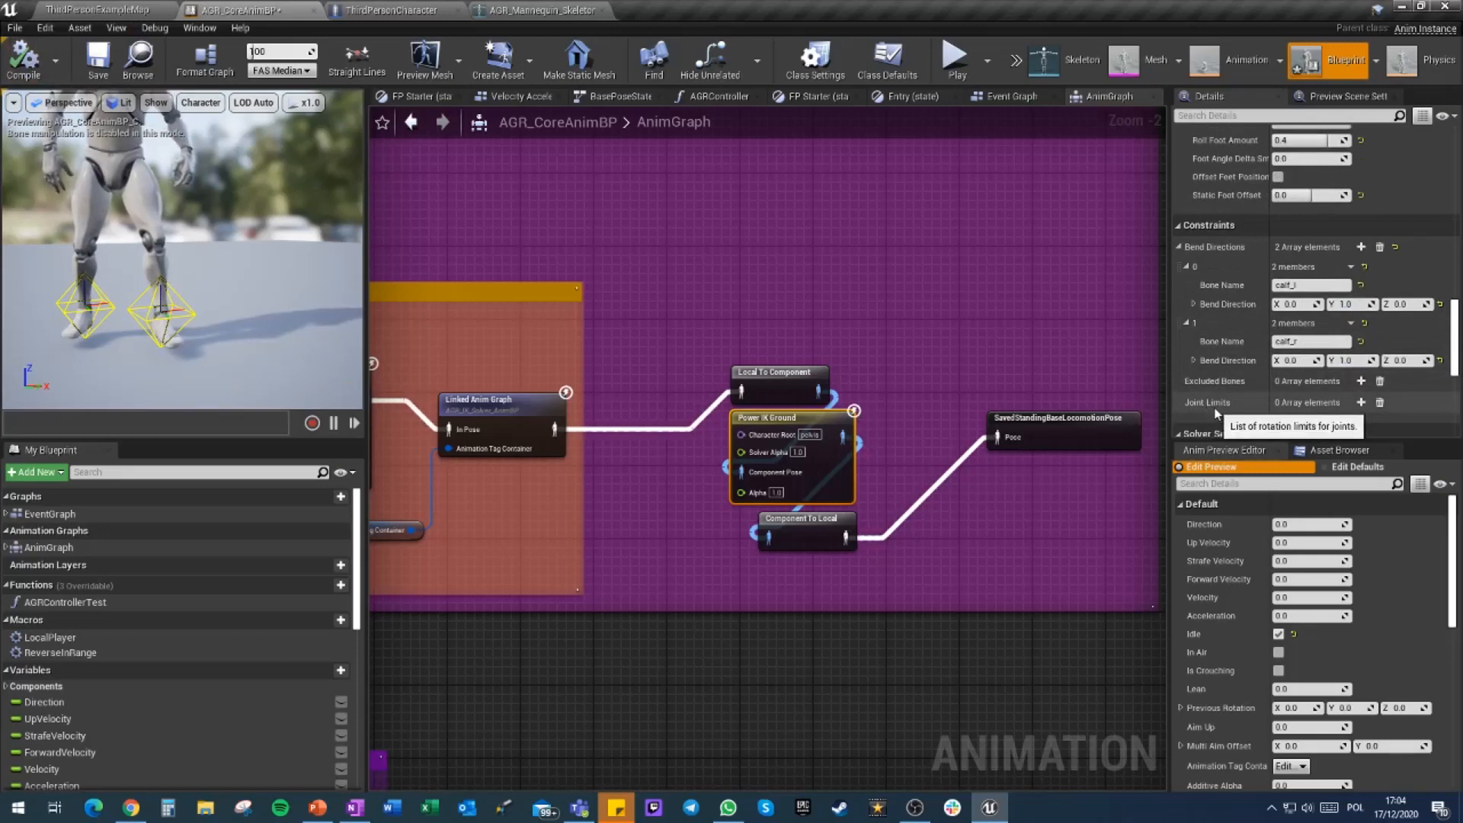
{"action": "scroll", "coordinate": [1228, 369], "scroll_direction": "down", "scroll_amount": 3}
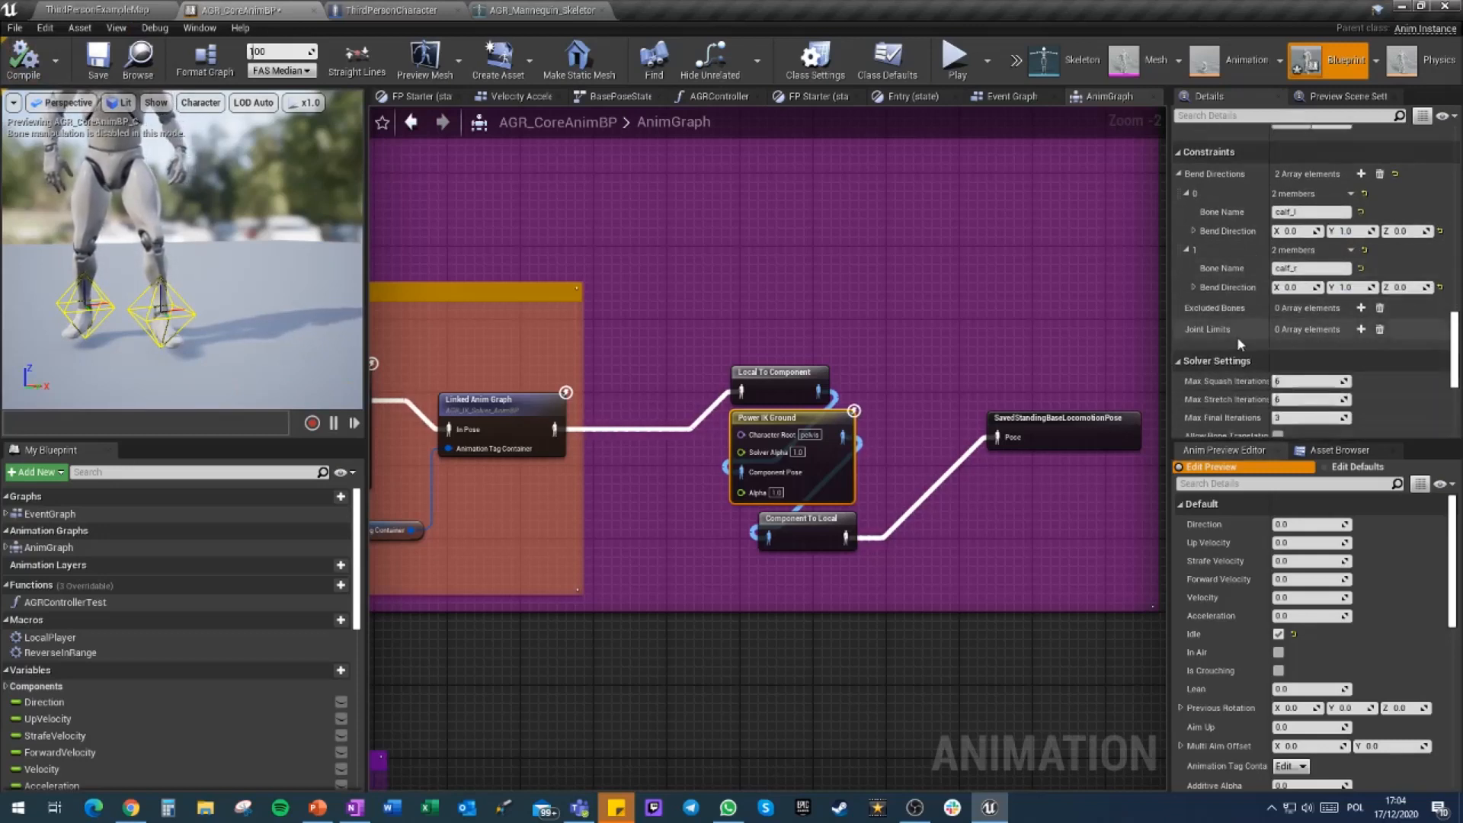
{"action": "scroll", "coordinate": [1260, 346], "scroll_direction": "down", "scroll_amount": 3}
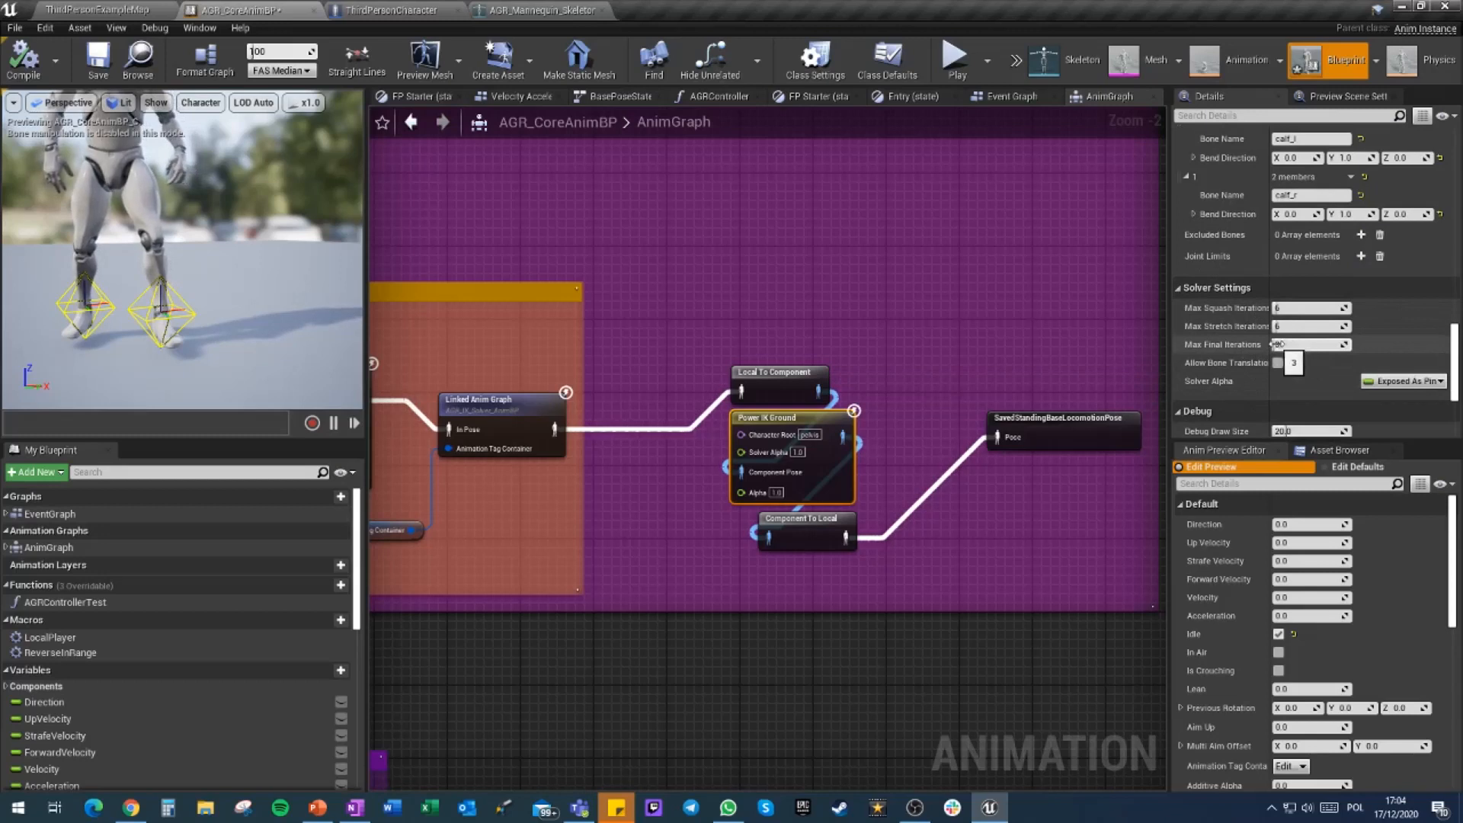
{"action": "scroll", "coordinate": [1259, 362], "scroll_direction": "down", "scroll_amount": 4}
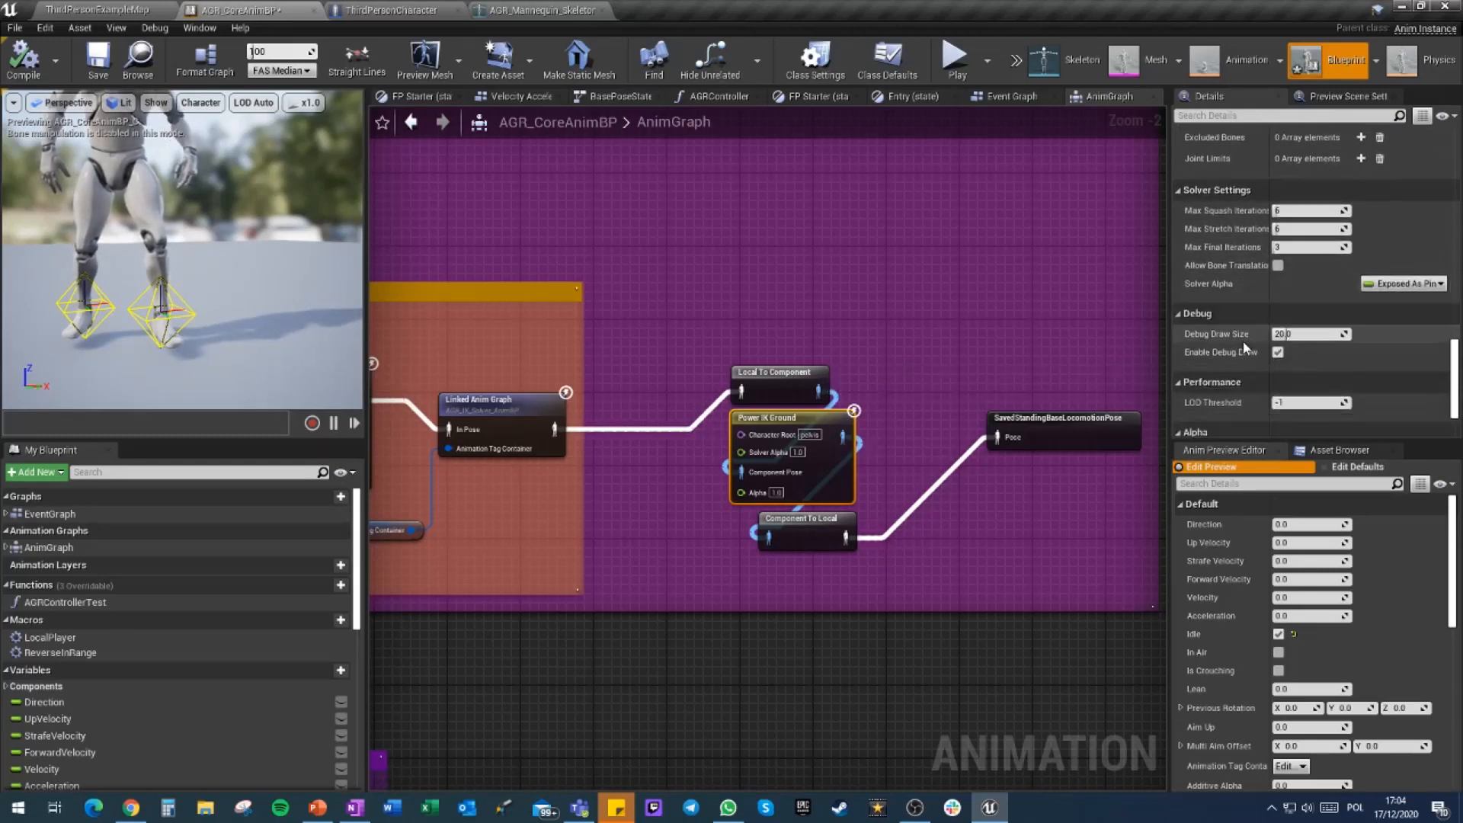
{"action": "scroll", "coordinate": [1243, 348], "scroll_direction": "down", "scroll_amount": 3}
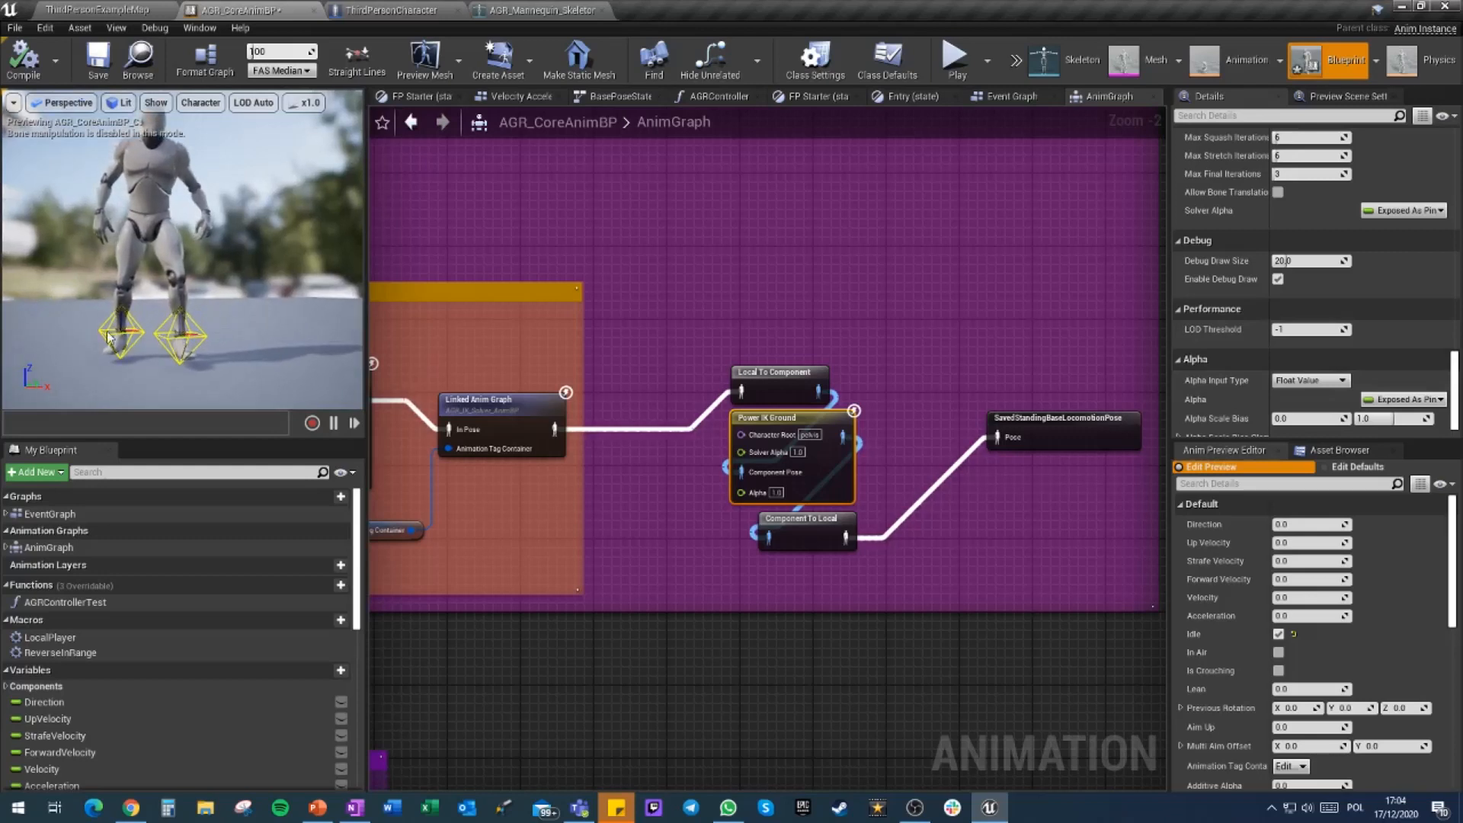
Inspect the LOD Threshold and Alpha settings, and review the node's ground, feet, body inertia and Character Root settings
{"action": "left_click", "coordinate": [1300, 328]}
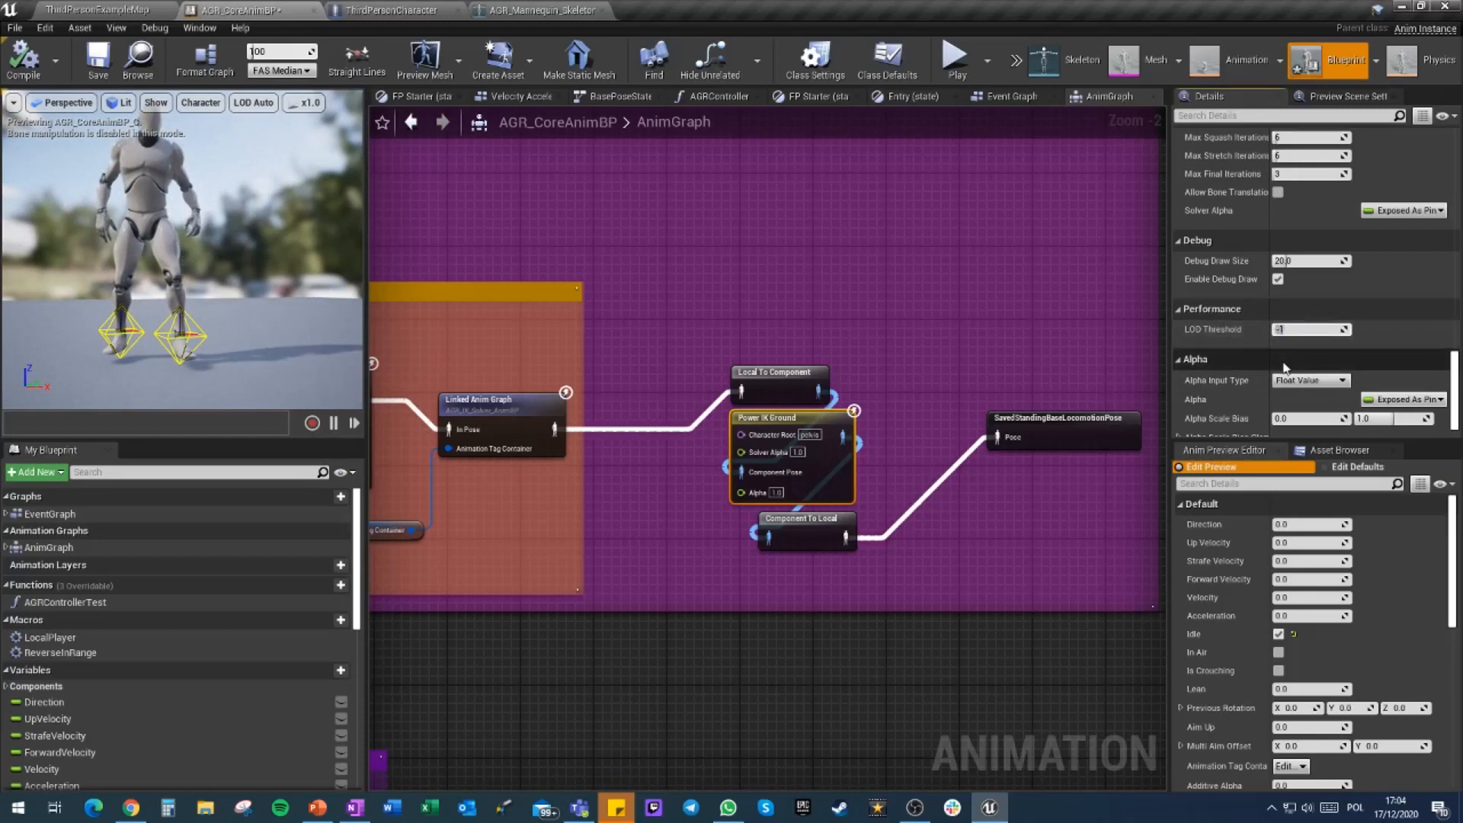
{"action": "key", "text": "Return"}
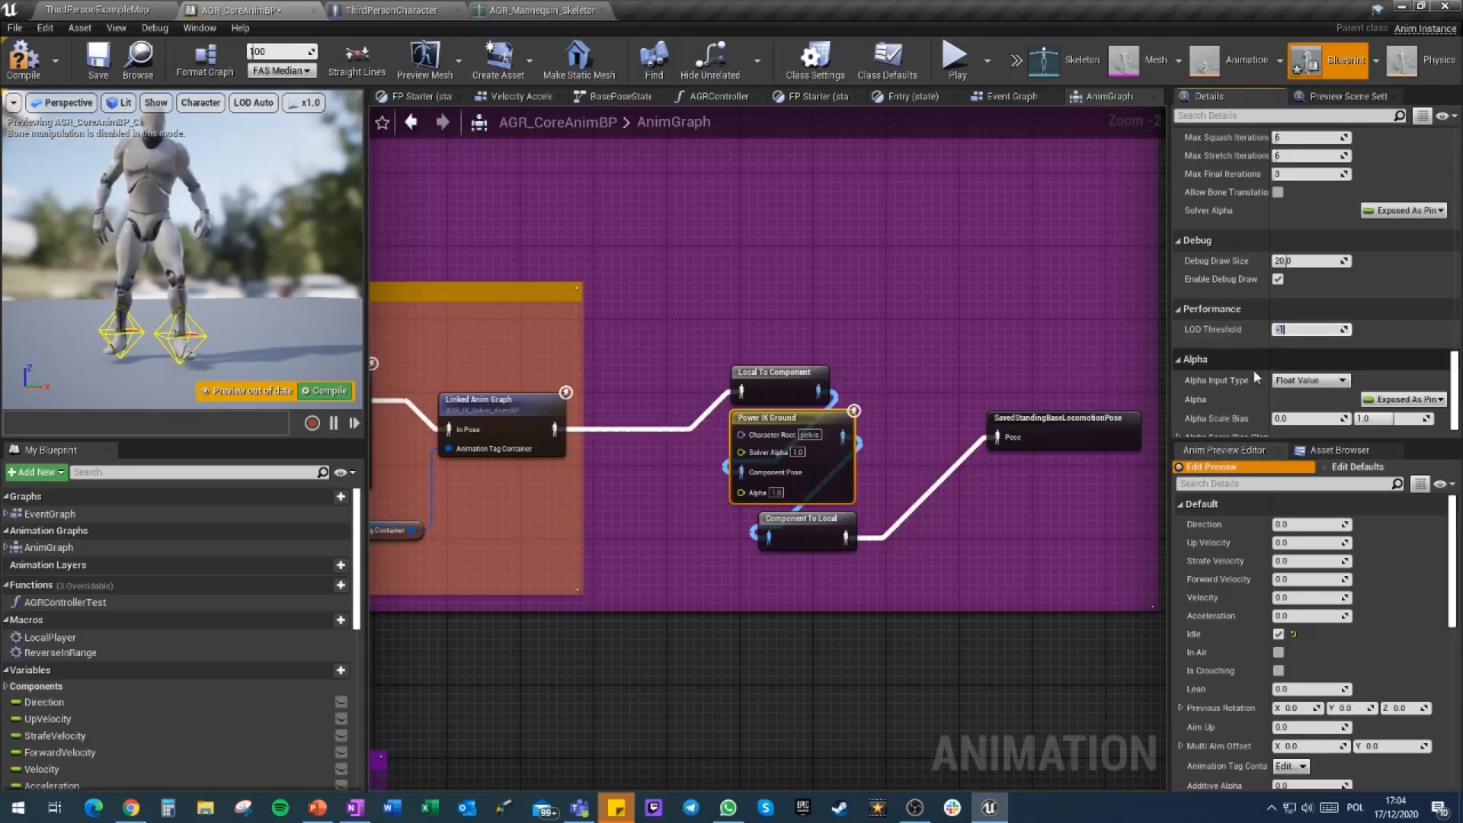
{"action": "scroll", "coordinate": [1226, 394], "scroll_direction": "down", "scroll_amount": 1}
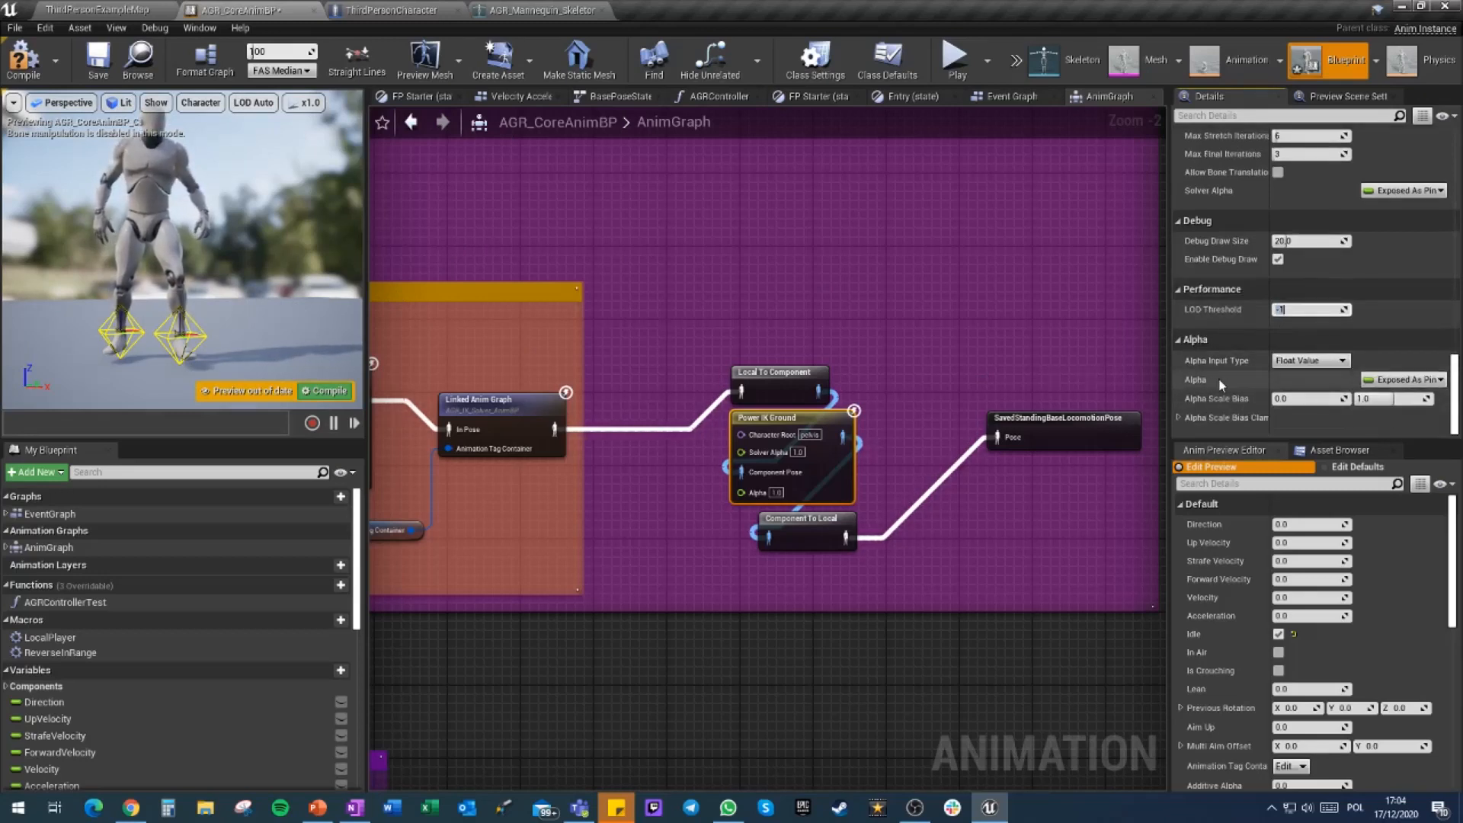
{"action": "scroll", "coordinate": [1227, 388], "scroll_direction": "up", "scroll_amount": 8}
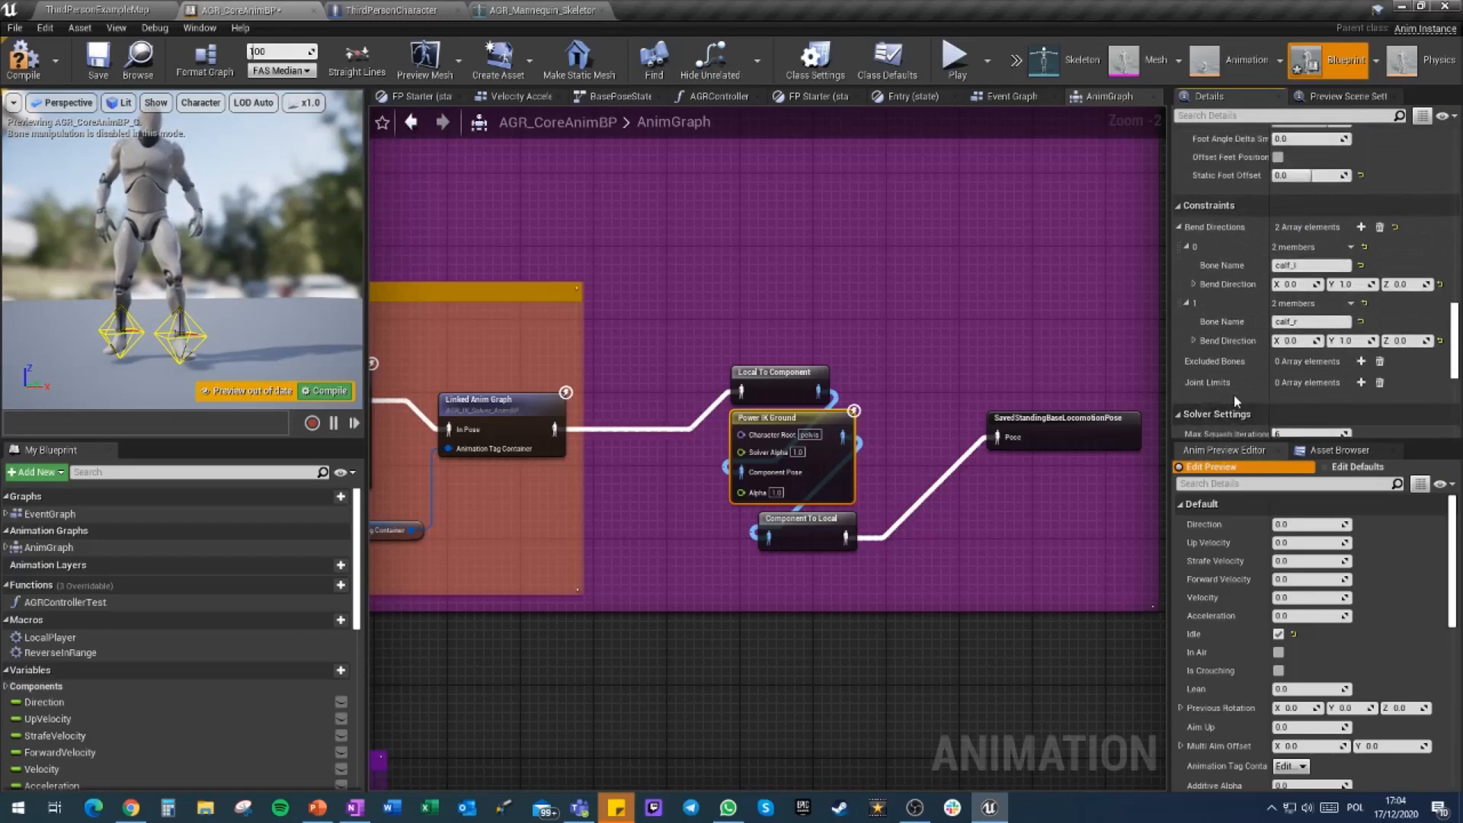
{"action": "scroll", "coordinate": [1234, 393], "scroll_direction": "up", "scroll_amount": 6}
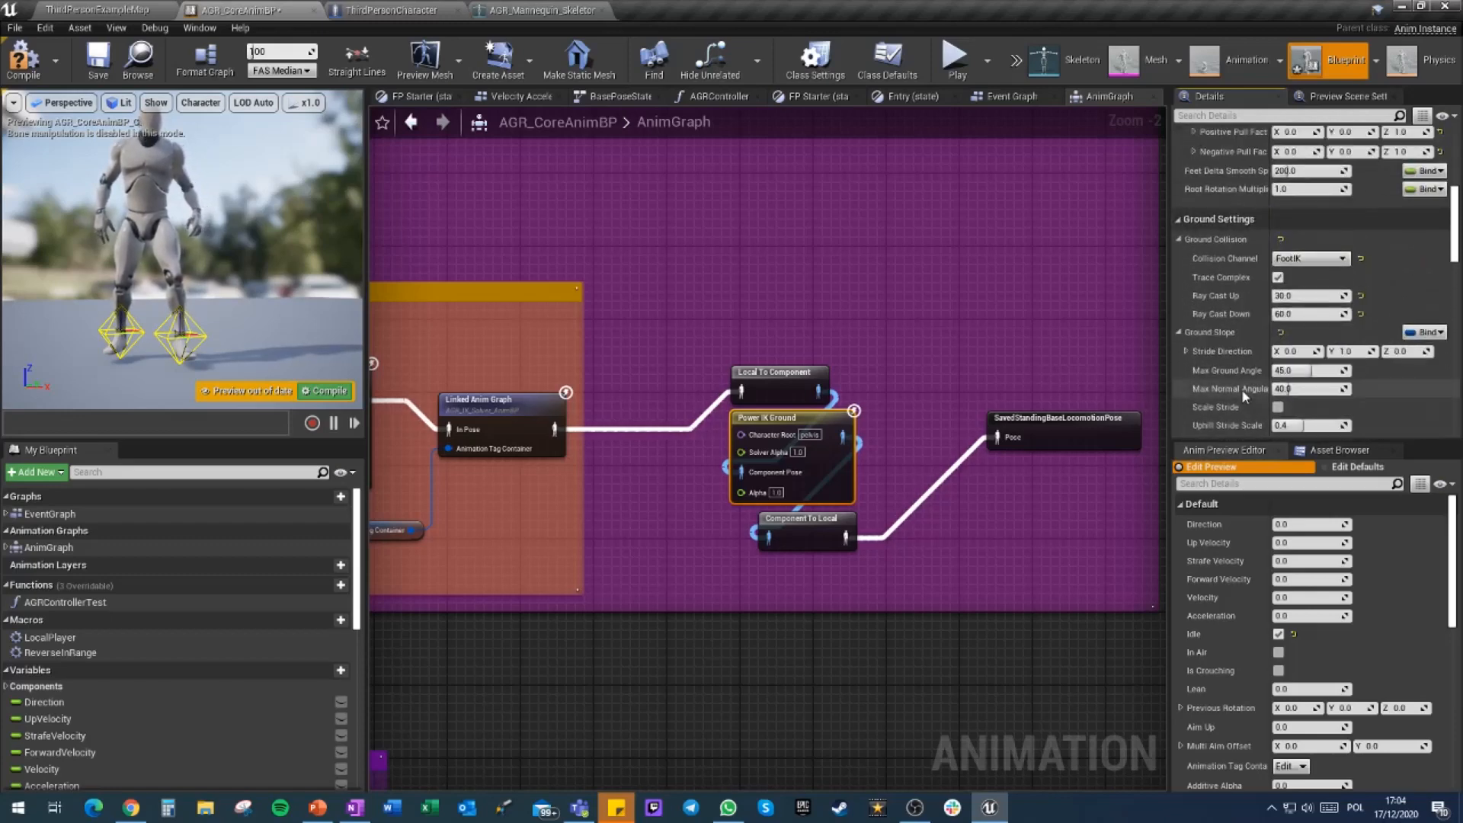
{"action": "scroll", "coordinate": [1241, 389], "scroll_direction": "up", "scroll_amount": 6}
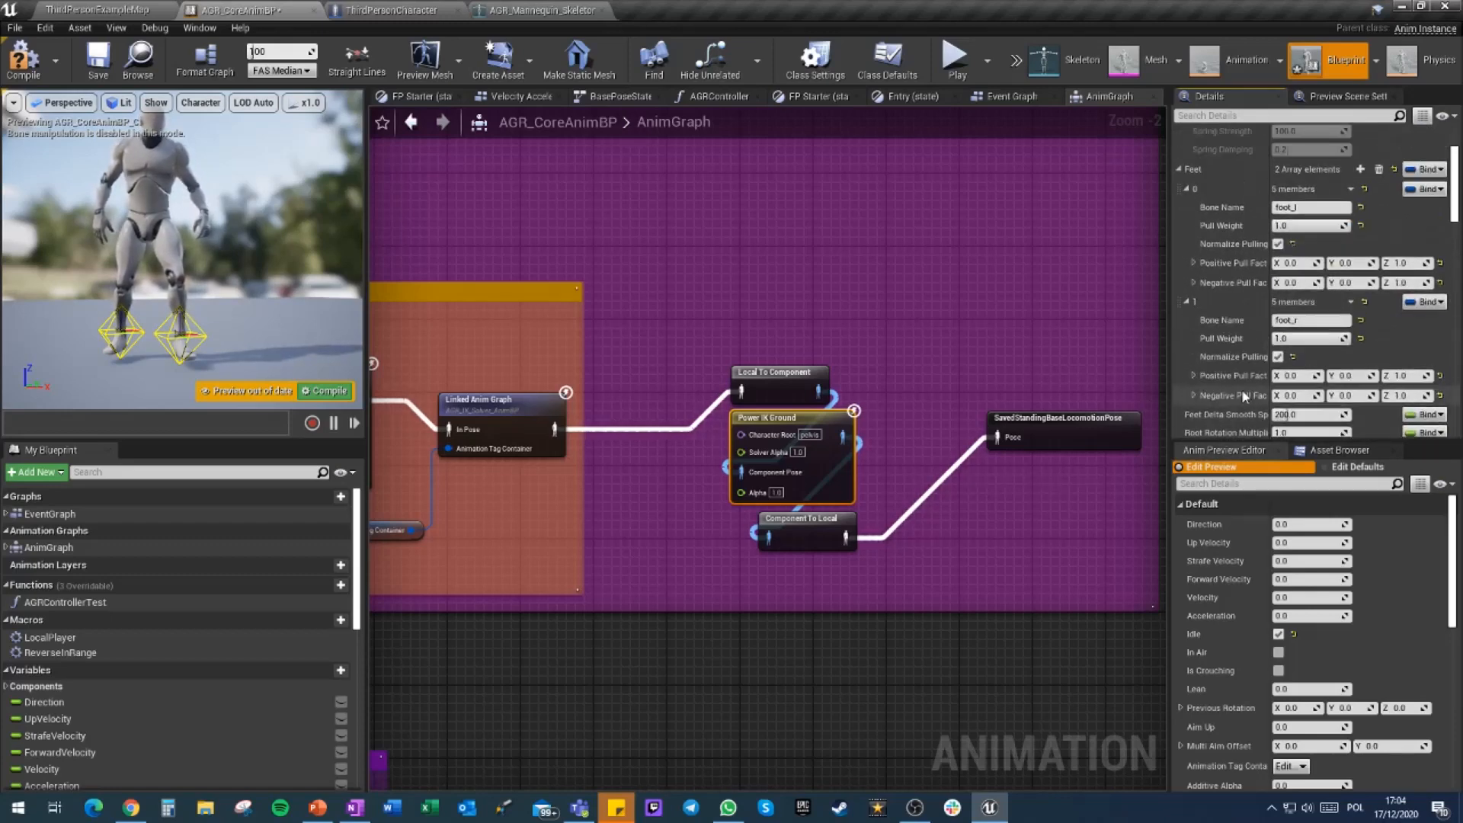
{"action": "scroll", "coordinate": [1241, 389], "scroll_direction": "up", "scroll_amount": 3}
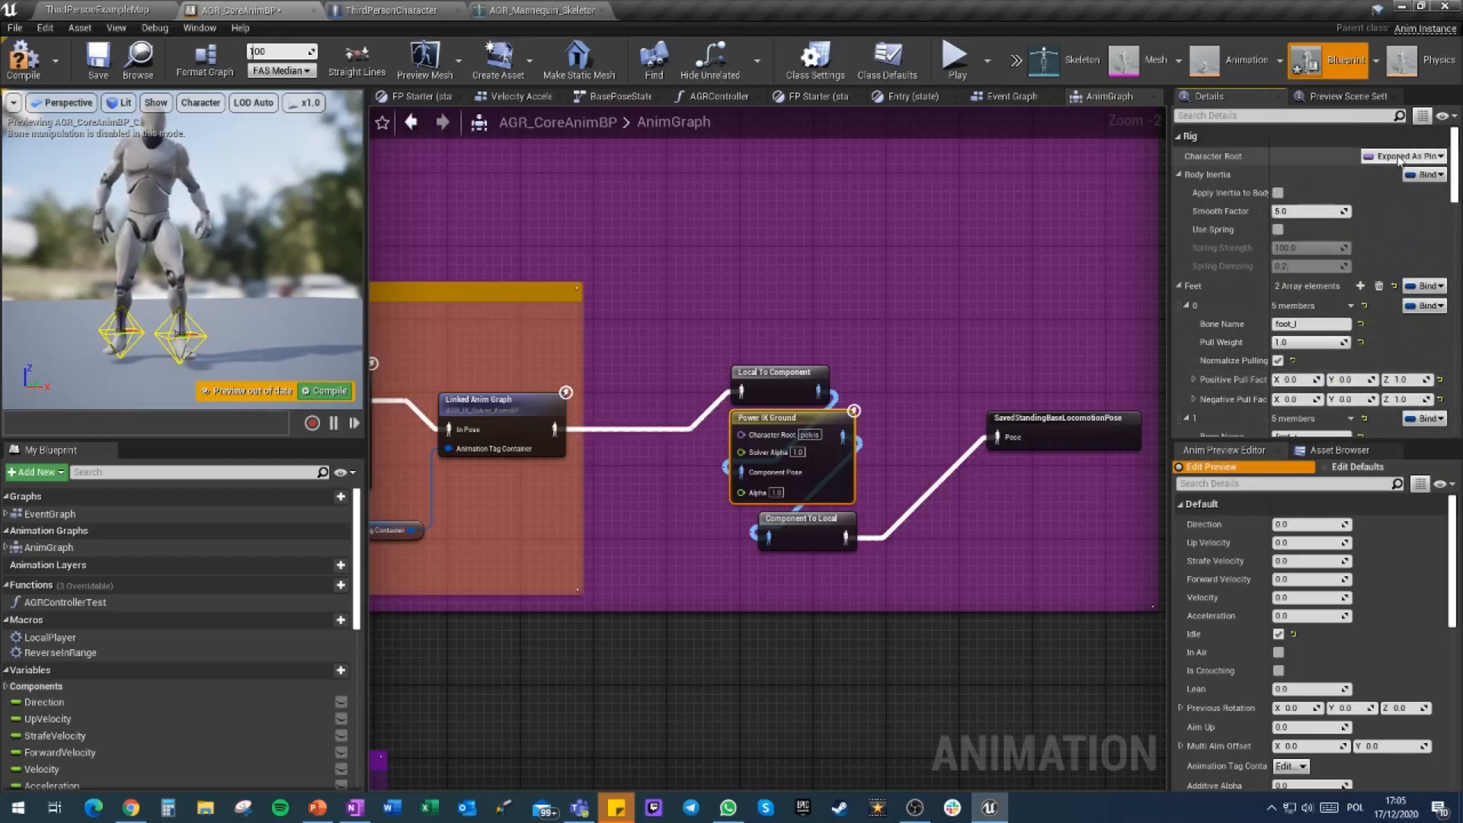
{"action": "mouse_move", "coordinate": [777, 436]}
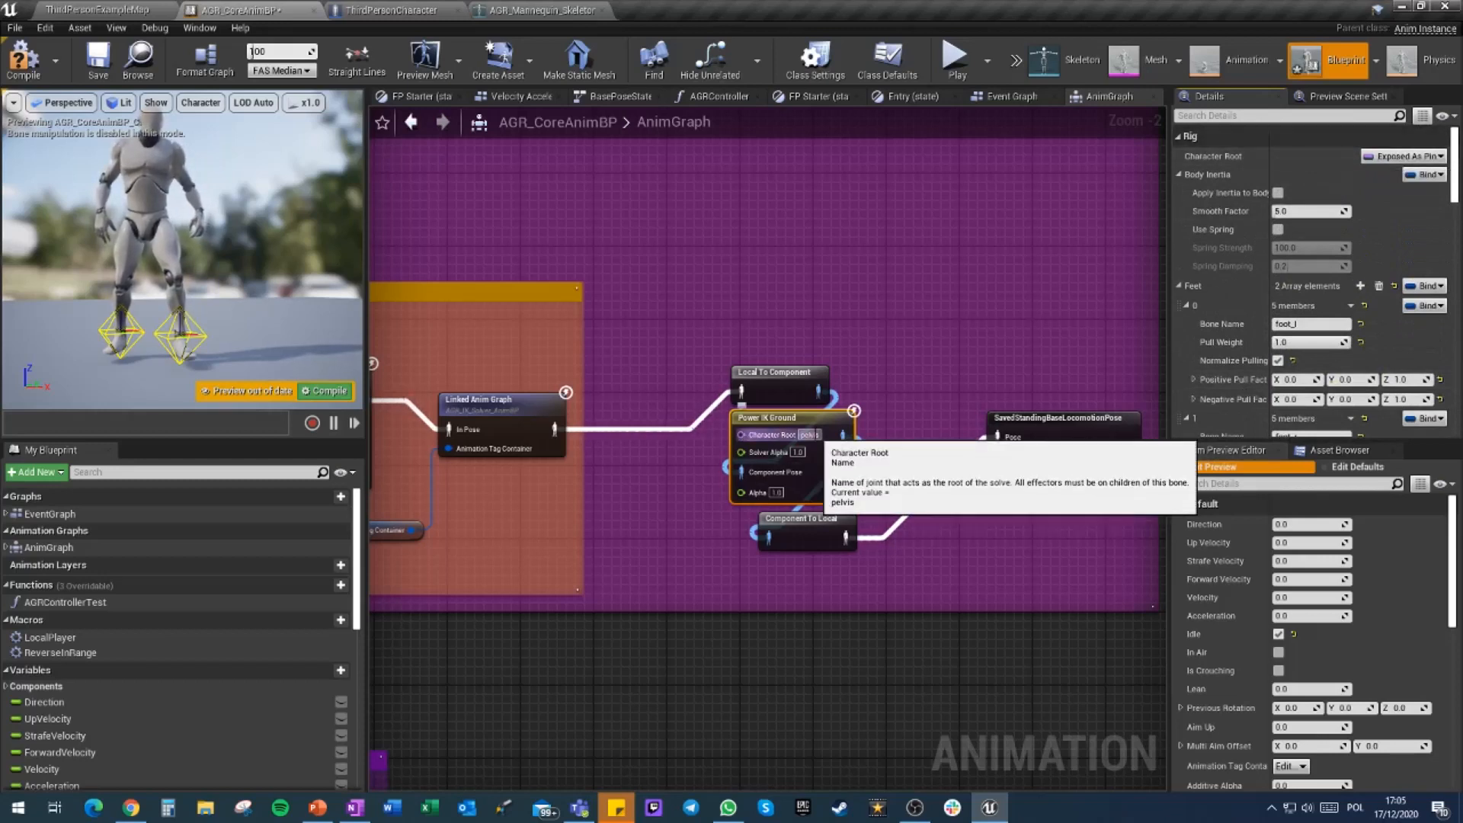
Compile the animation blueprint and play-test ThirdPersonExampleMap, walking the character to the stairs to check foot placement, and end the session
{"action": "left_click", "coordinate": [24, 61]}
{"action": "left_click", "coordinate": [61, 9]}
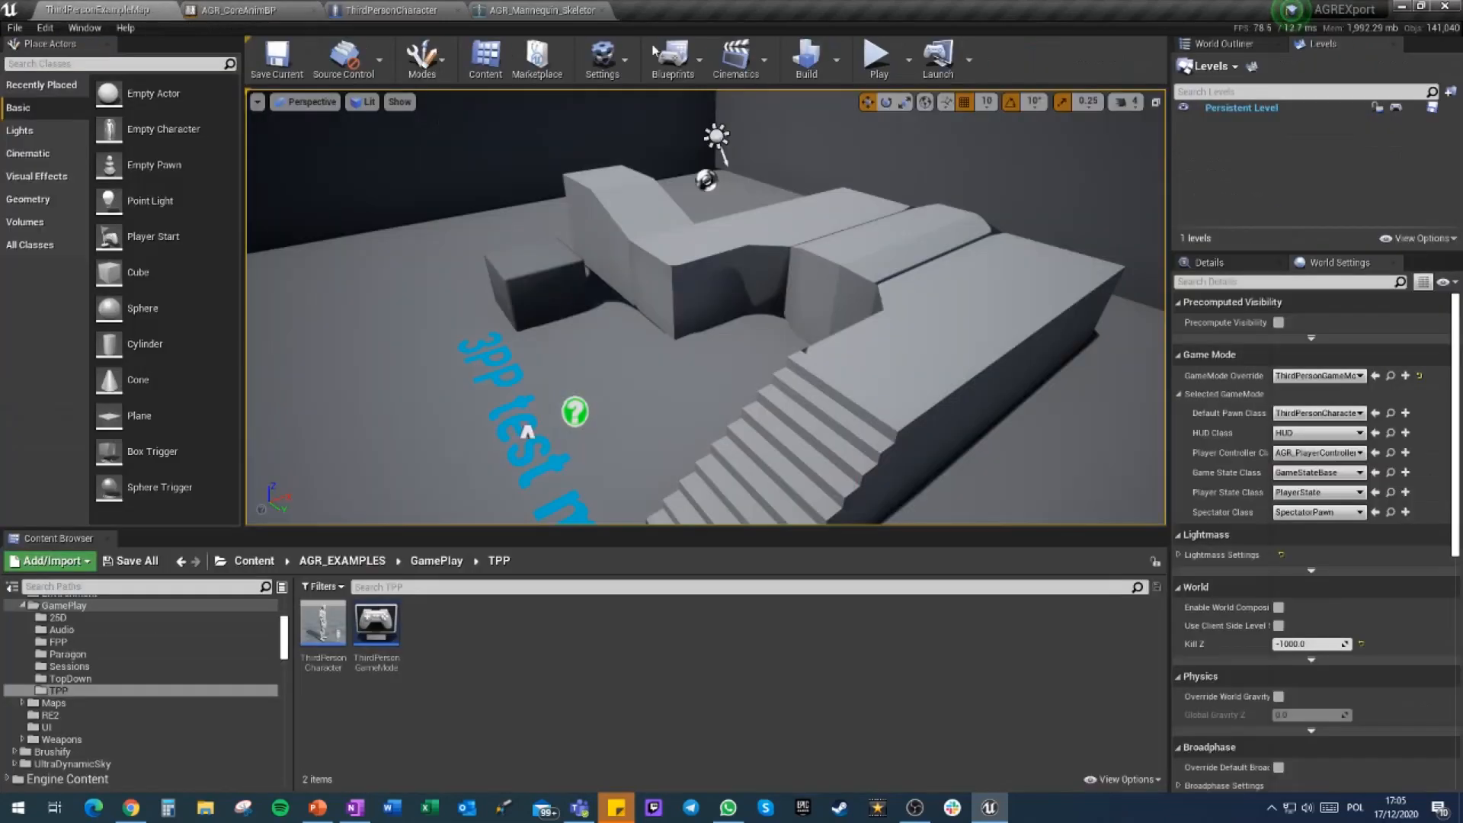
{"action": "left_click", "coordinate": [877, 57]}
{"action": "left_click", "coordinate": [679, 333]}
{"action": "key", "text": "w"}
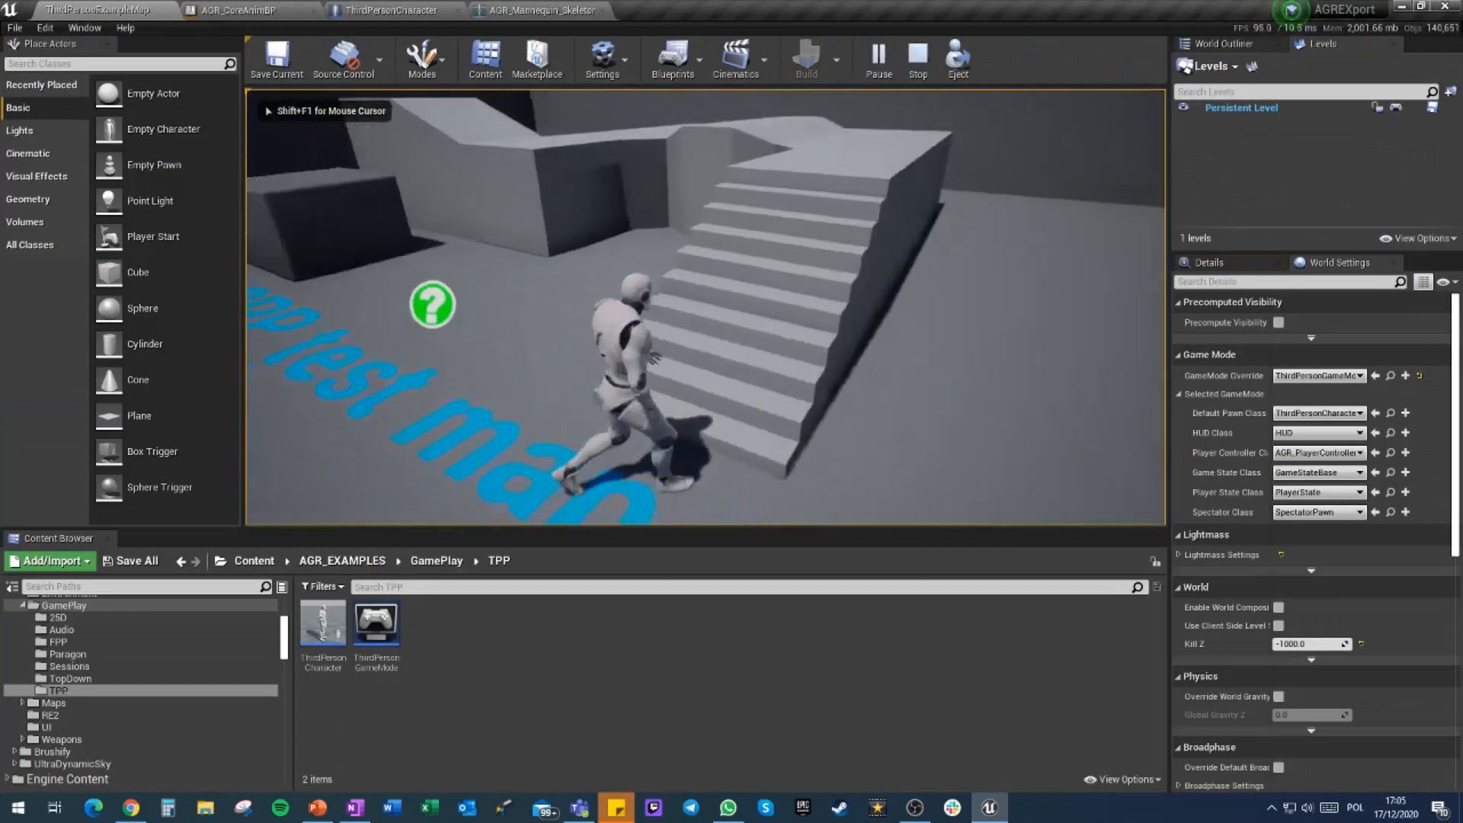
{"action": "key", "text": "w"}
{"action": "key", "text": "w"}
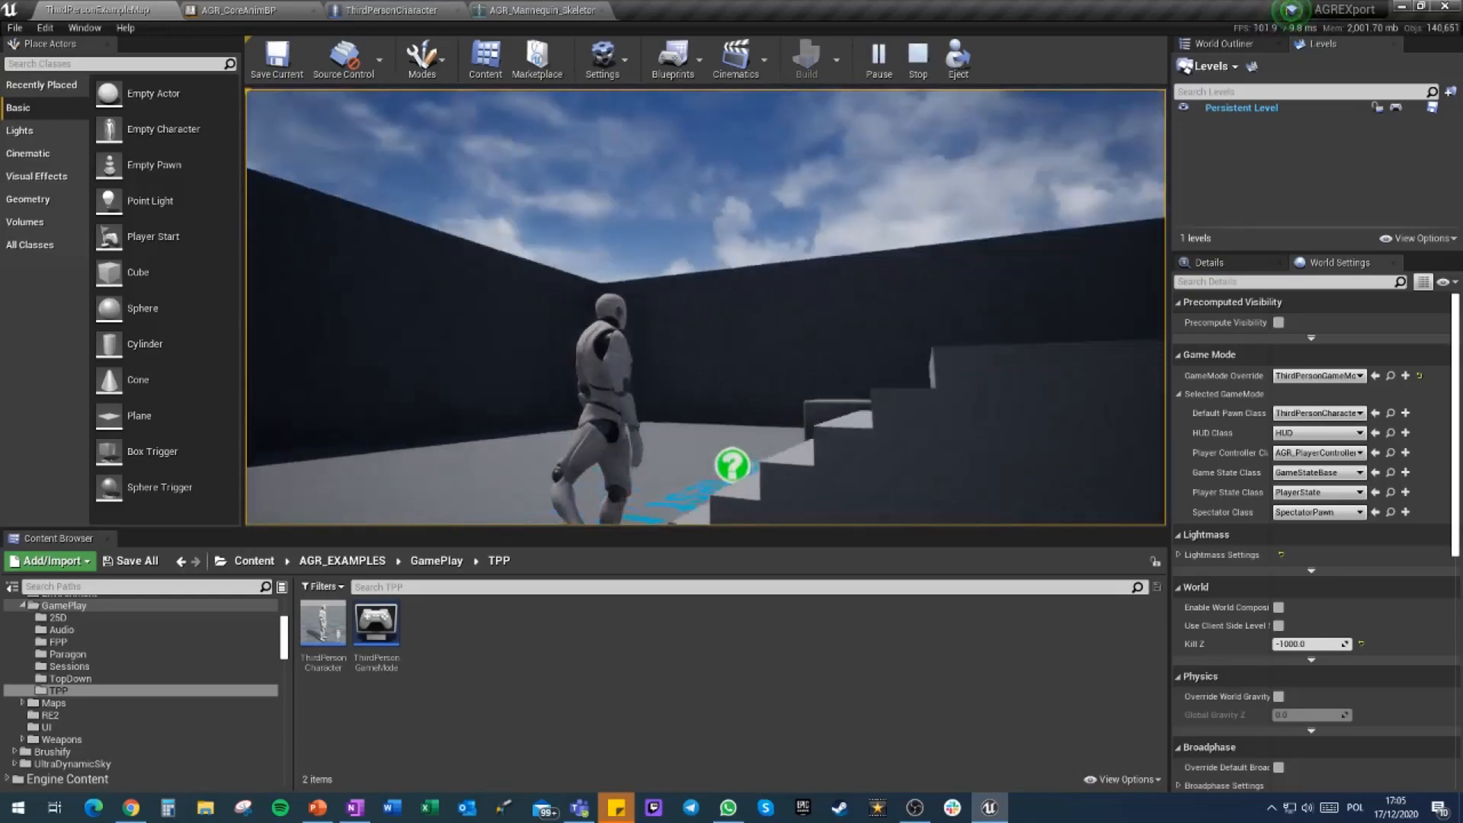
{"action": "key", "text": "Escape"}
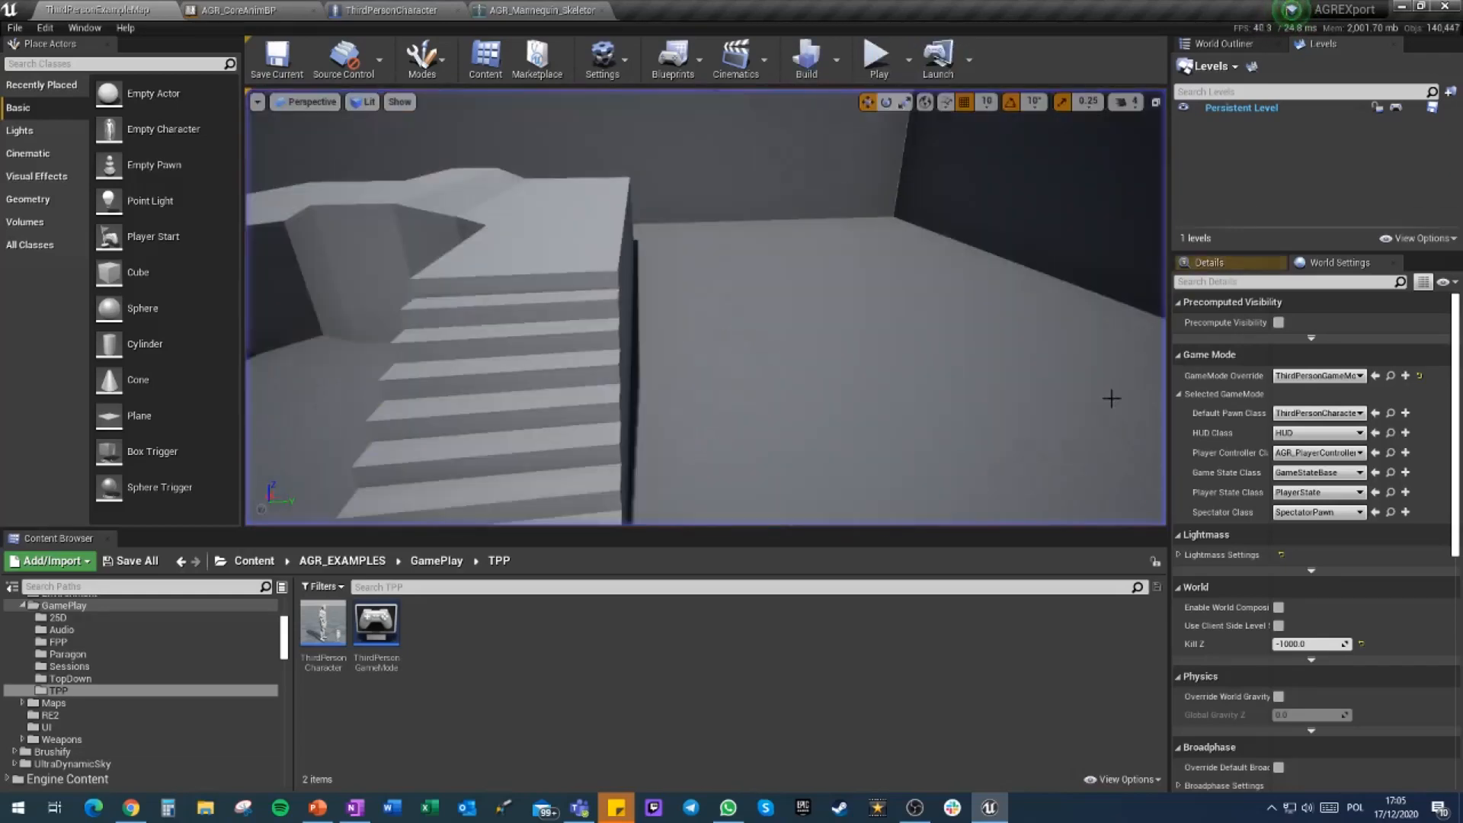
Set the calf_r Bend Direction Y value to -1.0 on the Power IK Ground node in AGR_CoreAnimBP and save the blueprint
{"action": "left_click", "coordinate": [273, 10]}
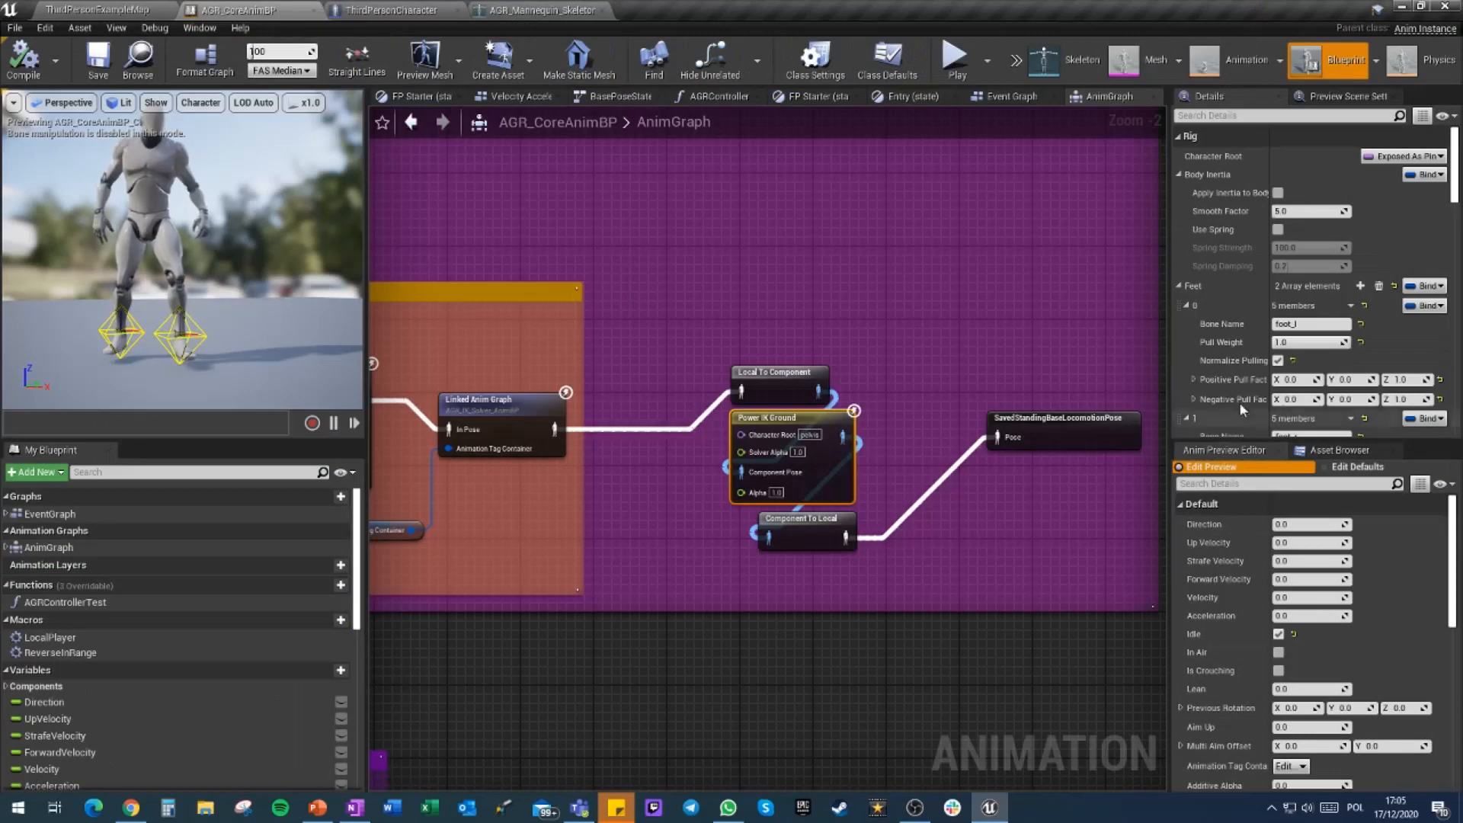
{"action": "scroll", "coordinate": [1365, 322], "scroll_direction": "down", "scroll_amount": 10}
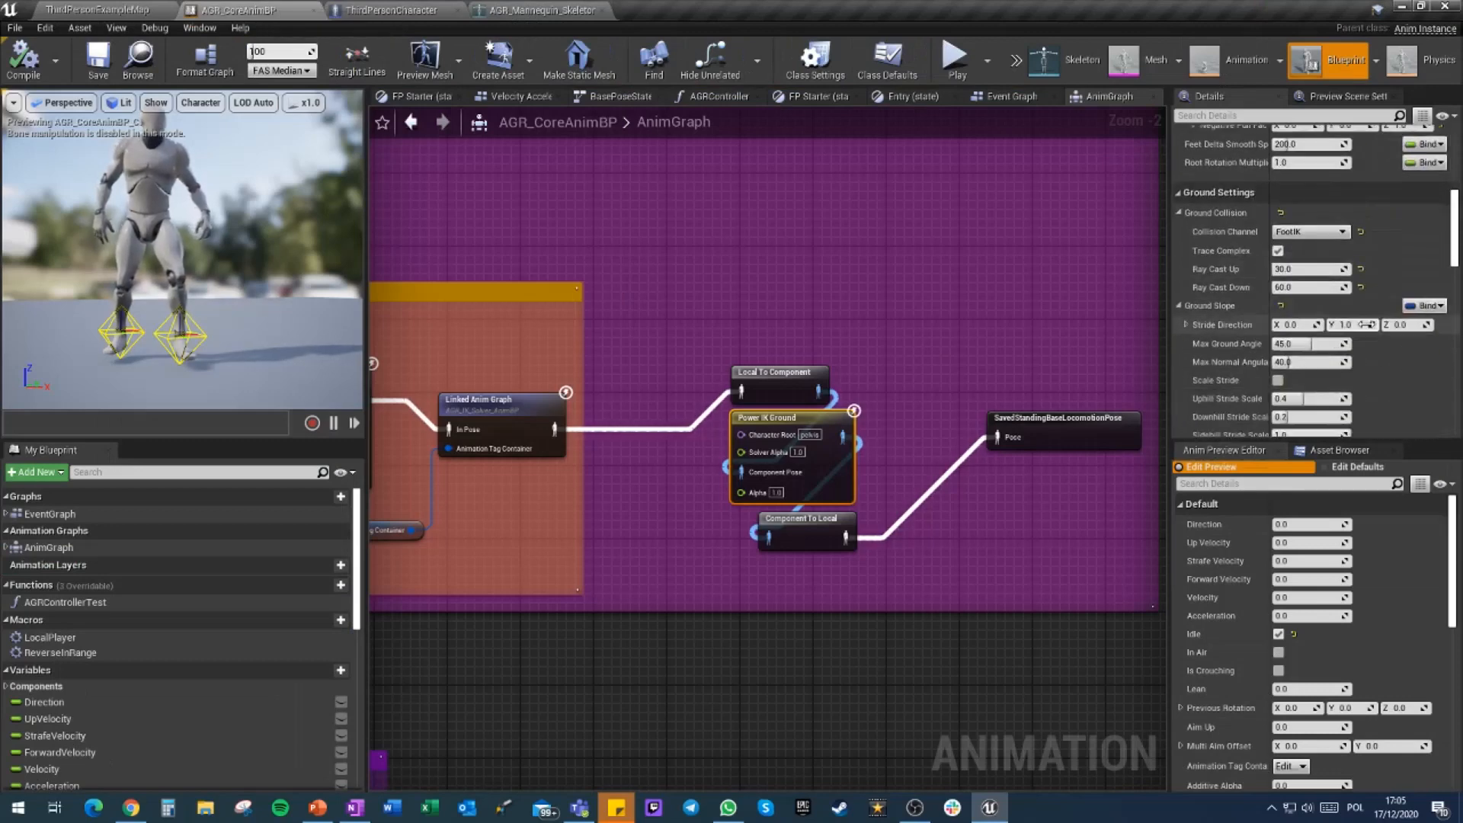
{"action": "scroll", "coordinate": [1365, 323], "scroll_direction": "down", "scroll_amount": 10}
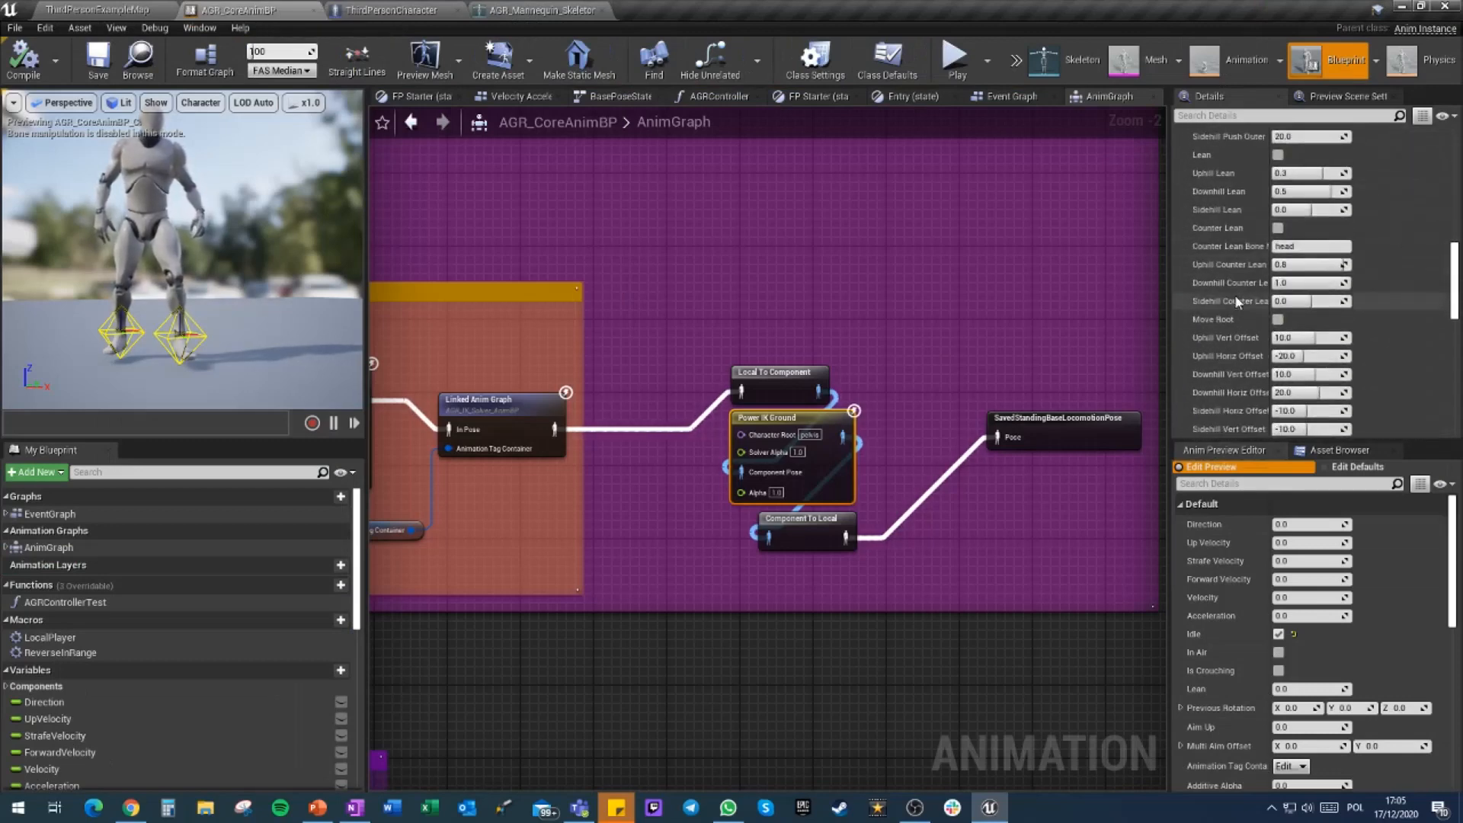
{"action": "scroll", "coordinate": [1234, 294], "scroll_direction": "down", "scroll_amount": 10}
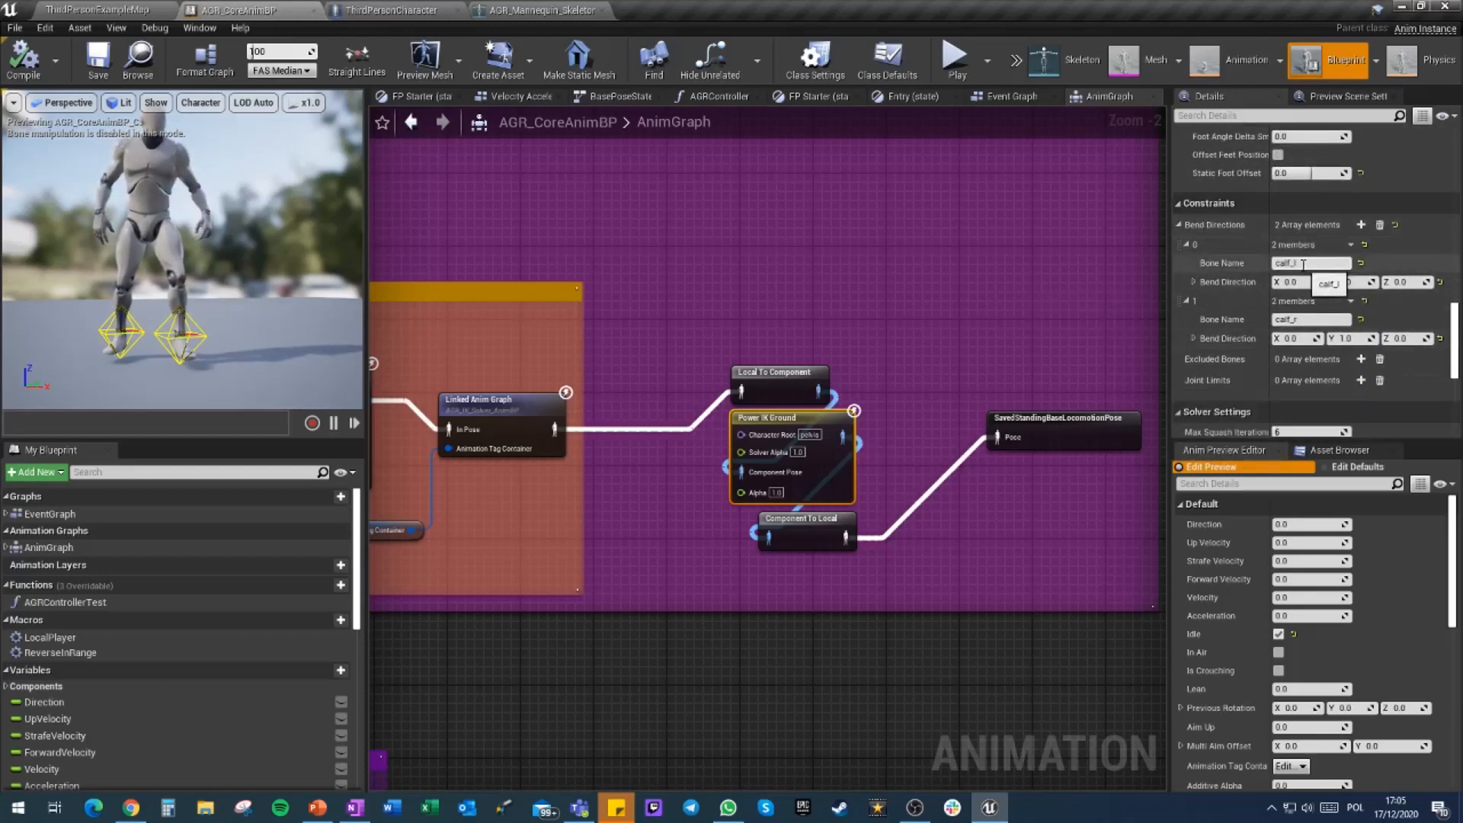
{"action": "left_click", "coordinate": [1345, 338]}
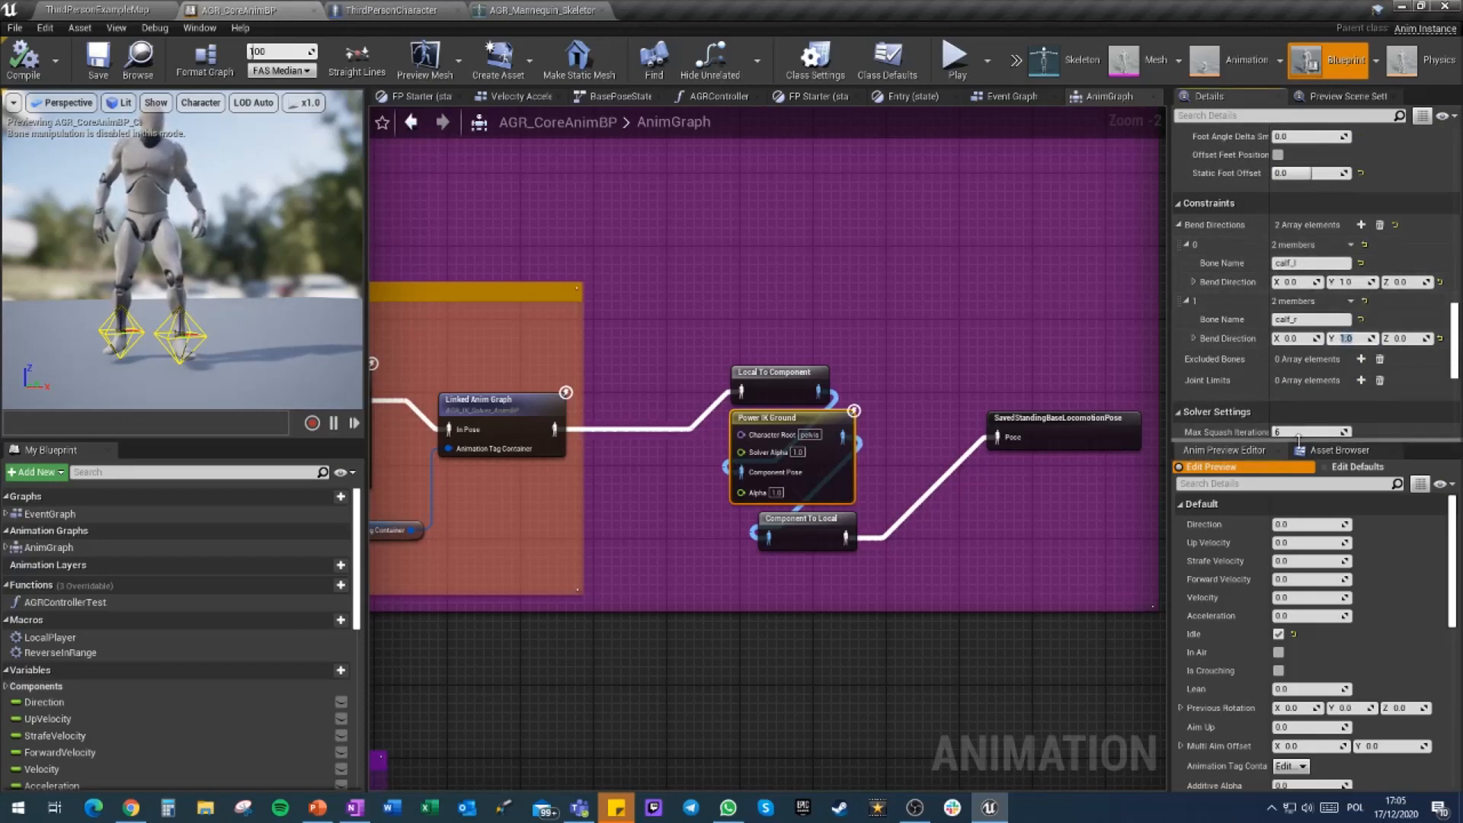
{"action": "key", "text": "Return"}
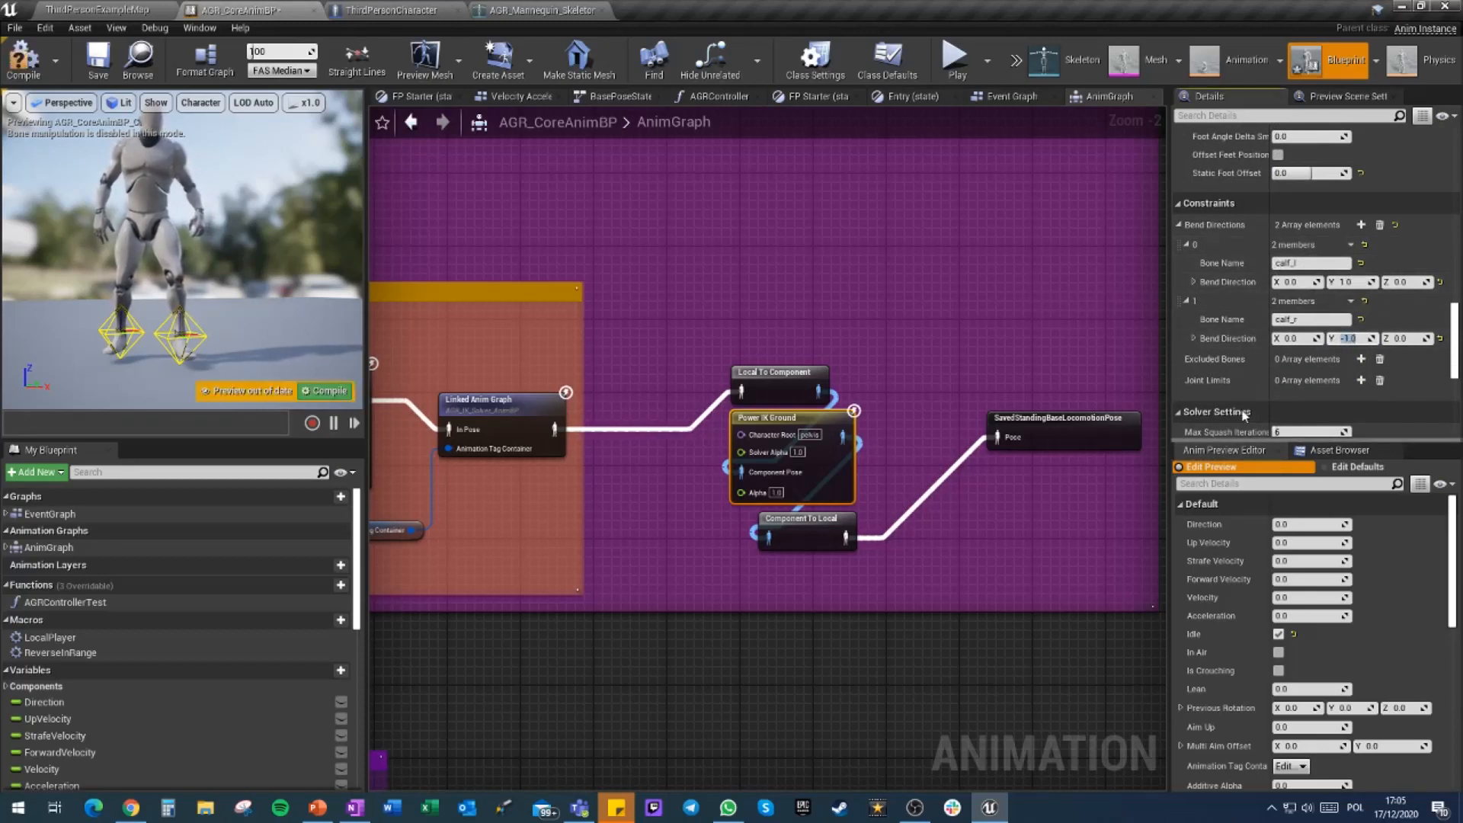
{"action": "left_click", "coordinate": [93, 61]}
Play-test ThirdPersonExampleMap, walking the character to the stairs and examining the leg bend and foot placement on the steps
{"action": "left_click", "coordinate": [97, 10]}
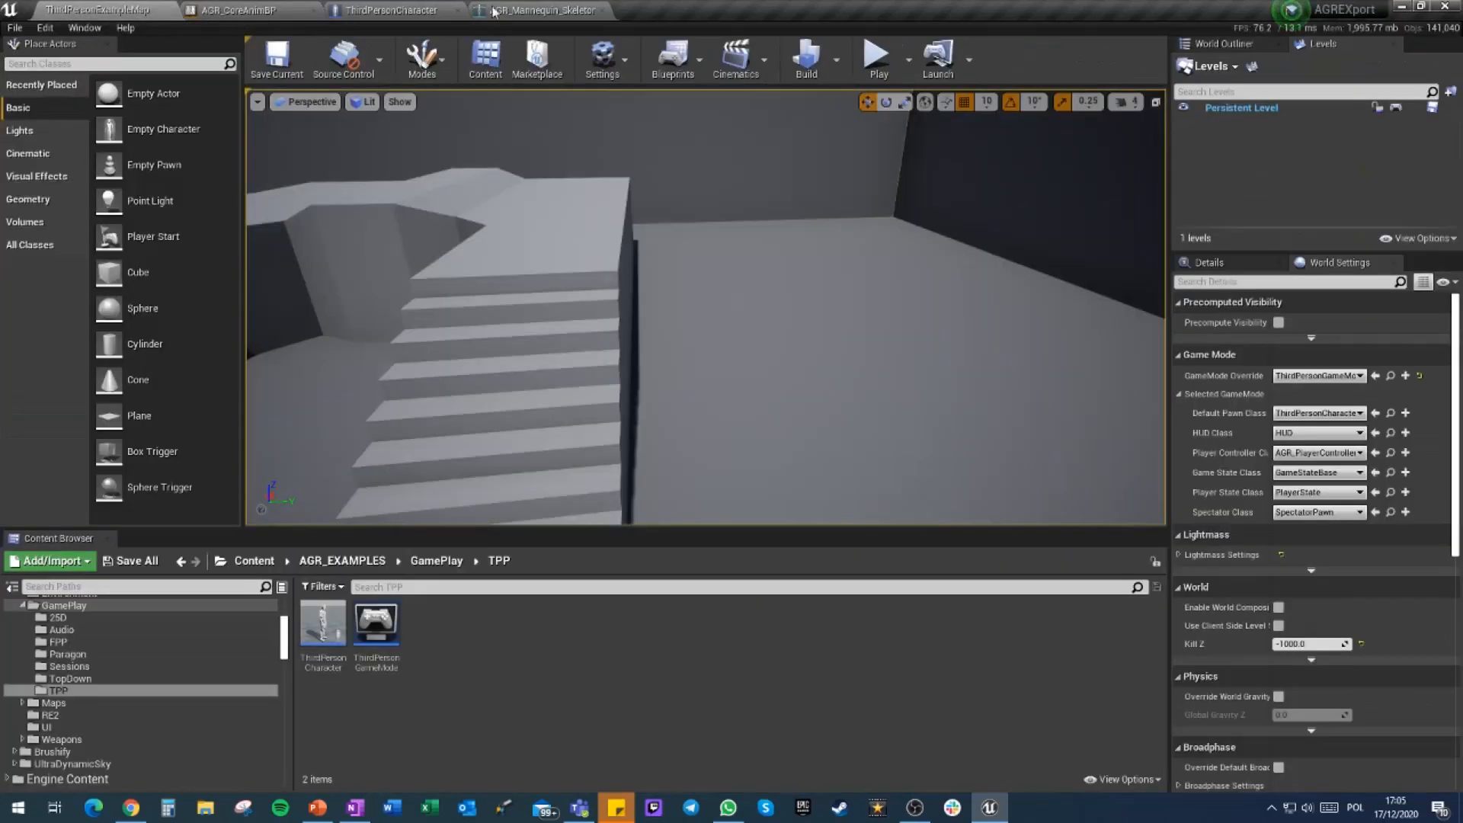
{"action": "left_click", "coordinate": [876, 58]}
{"action": "key", "text": "w"}
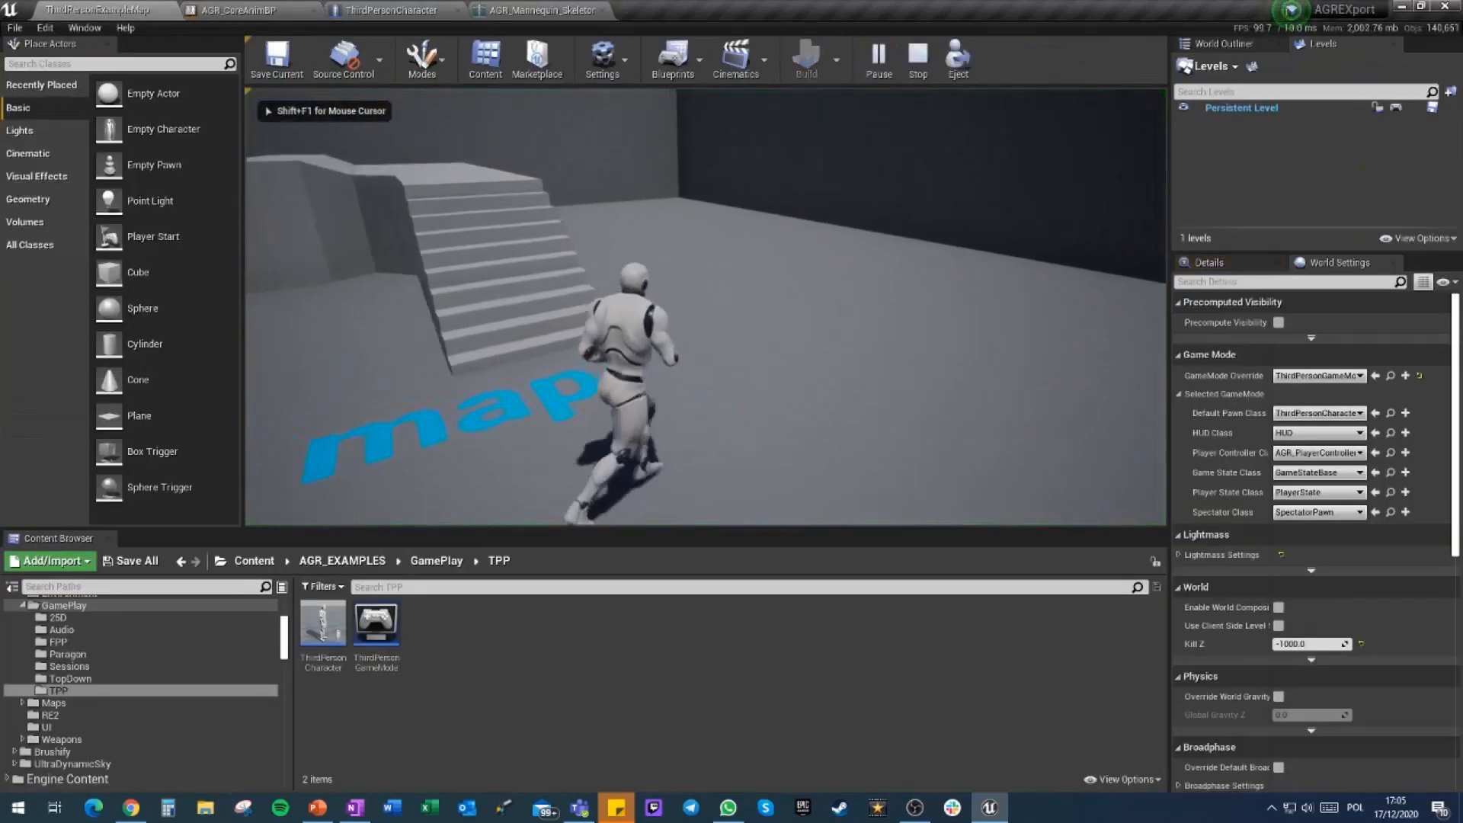
{"action": "key", "text": "w"}
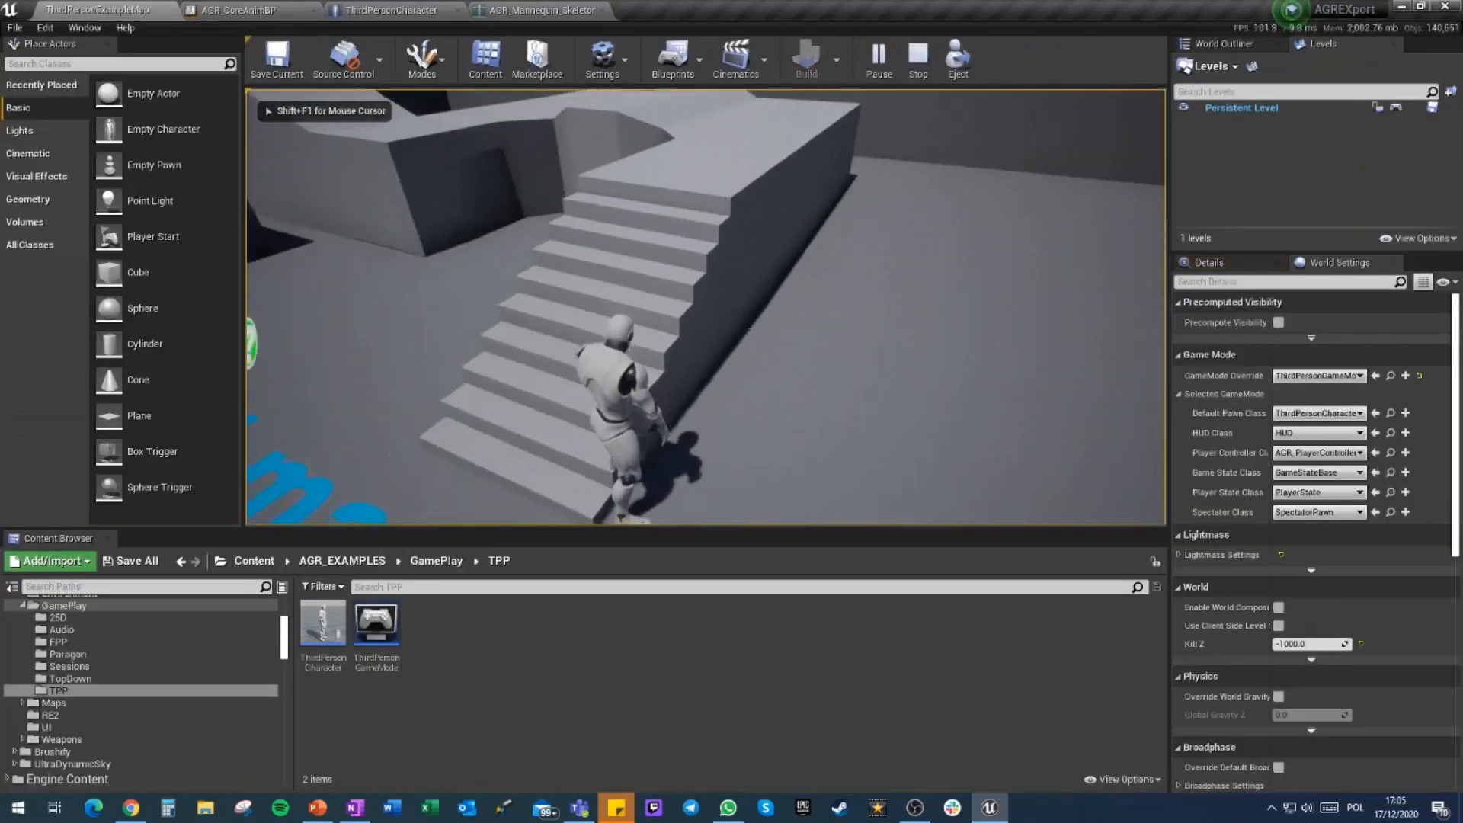
{"action": "key", "text": "w"}
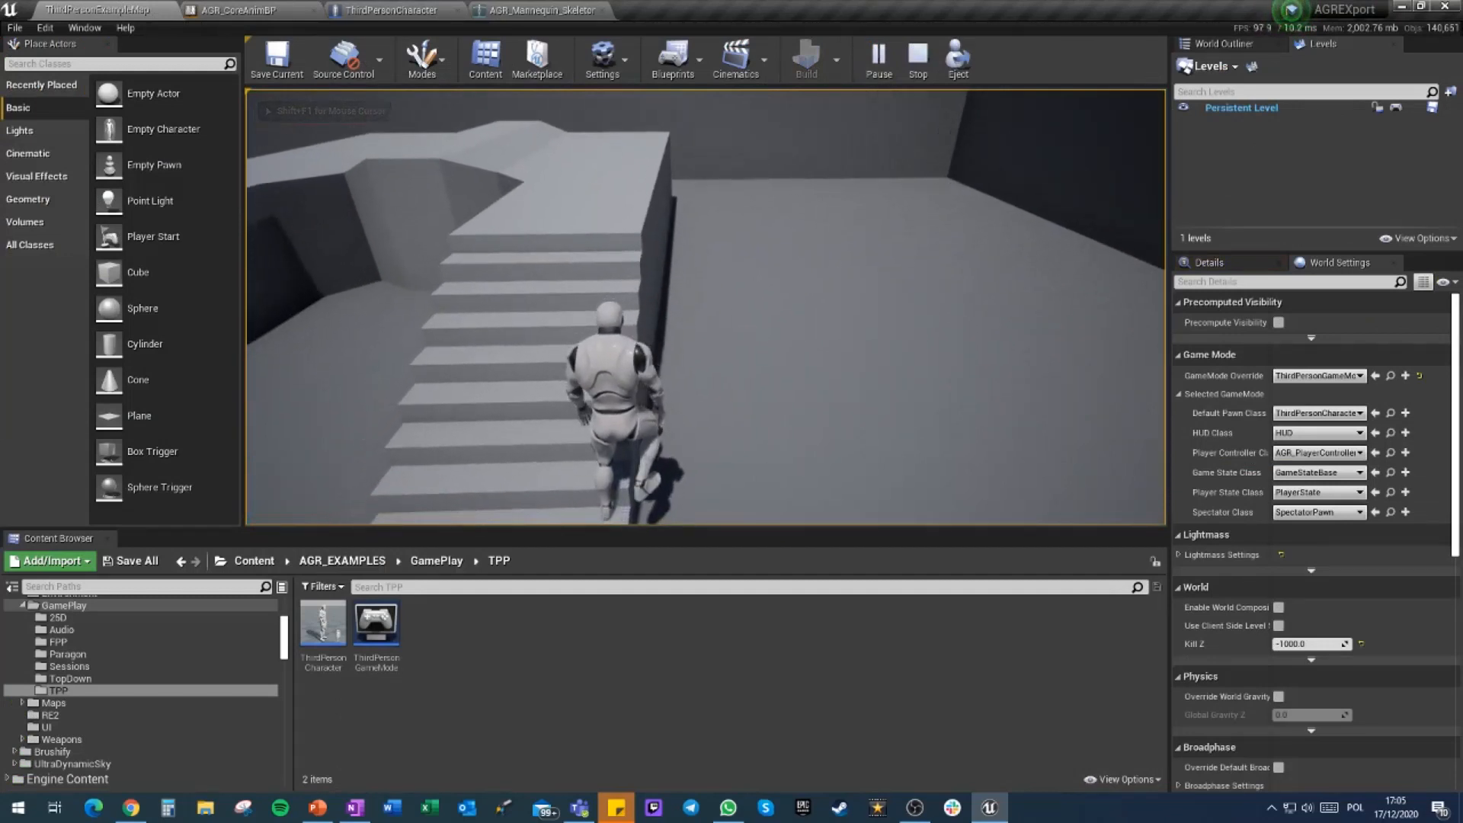
{"action": "key", "text": "w"}
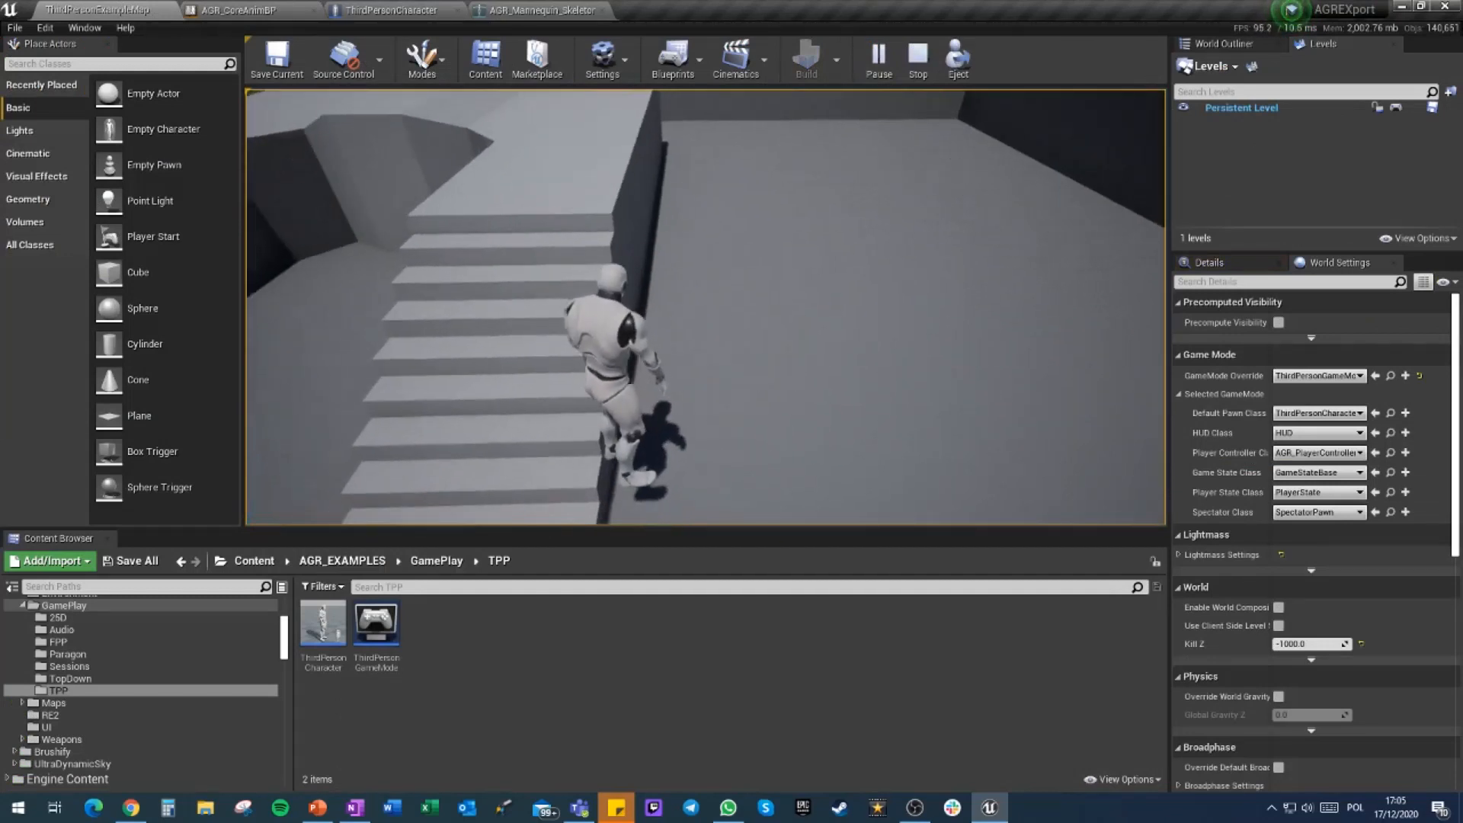
{"action": "key", "text": "w"}
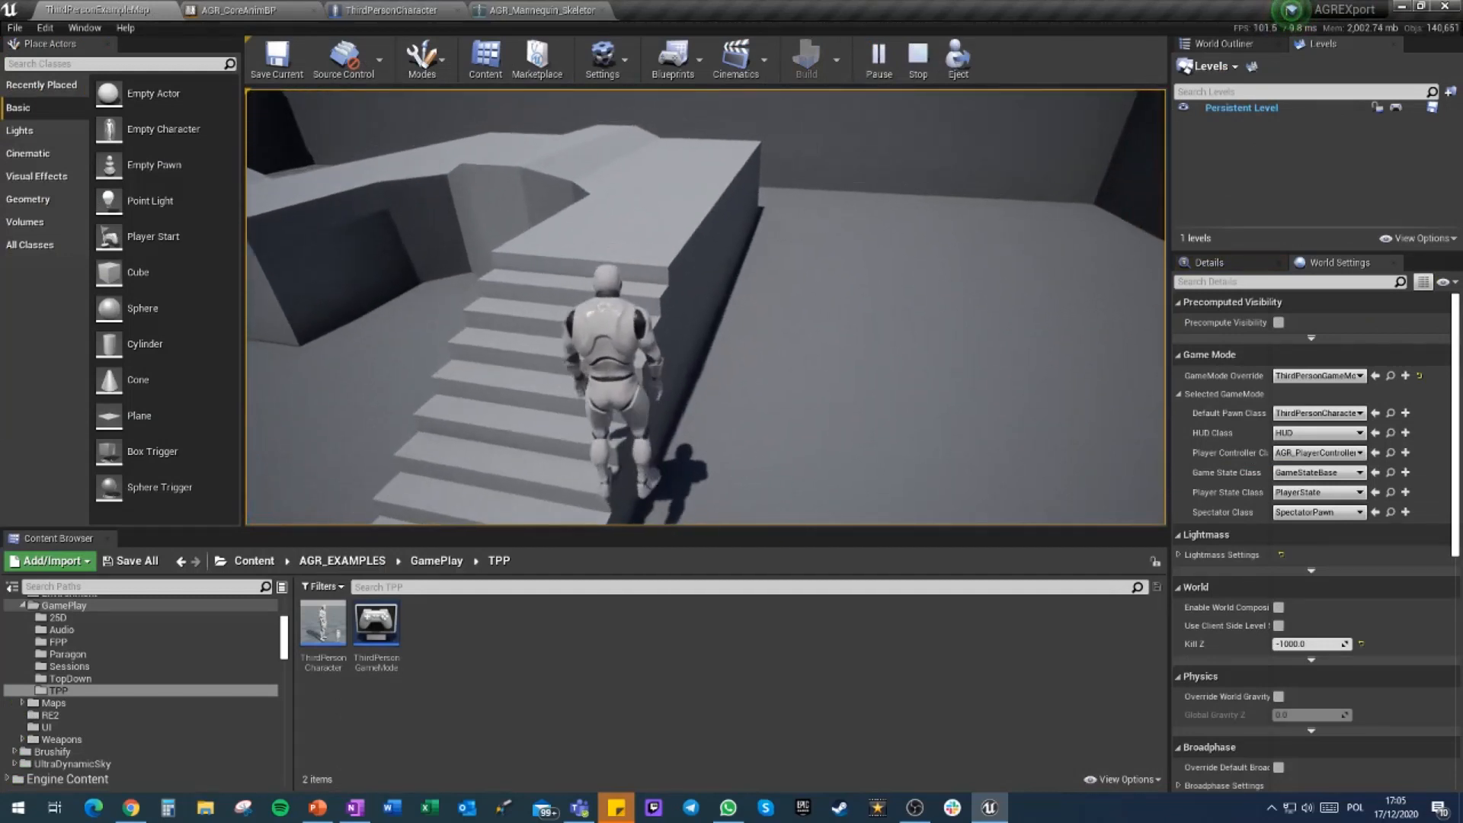
{"action": "key", "text": "w"}
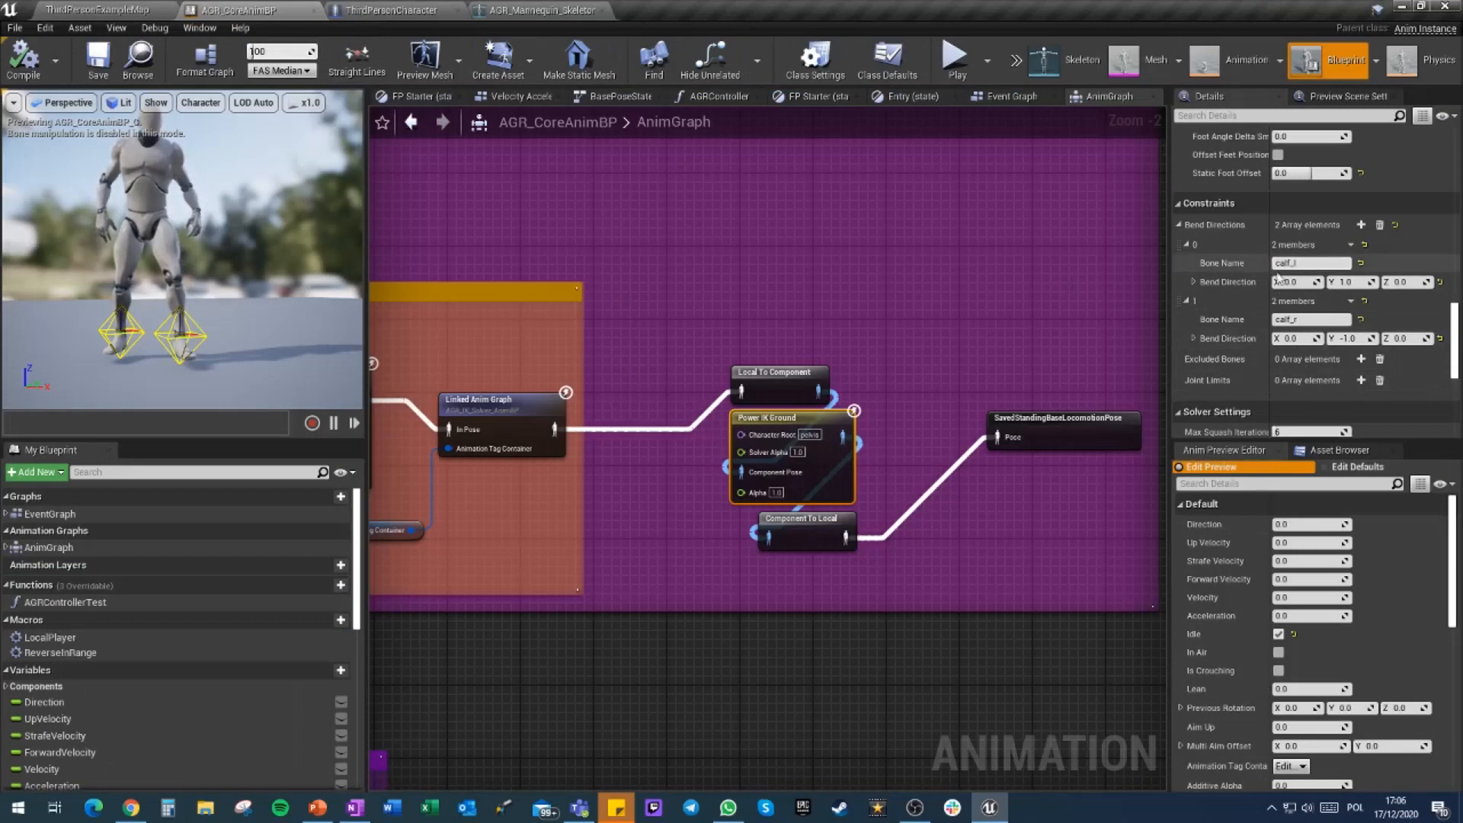
Set the Power IK Ground node's Ray Cast Down to 75.0 under Ground Collision and save AGR_CoreAnimBP
{"action": "scroll", "coordinate": [1279, 277], "scroll_direction": "up", "scroll_amount": 10}
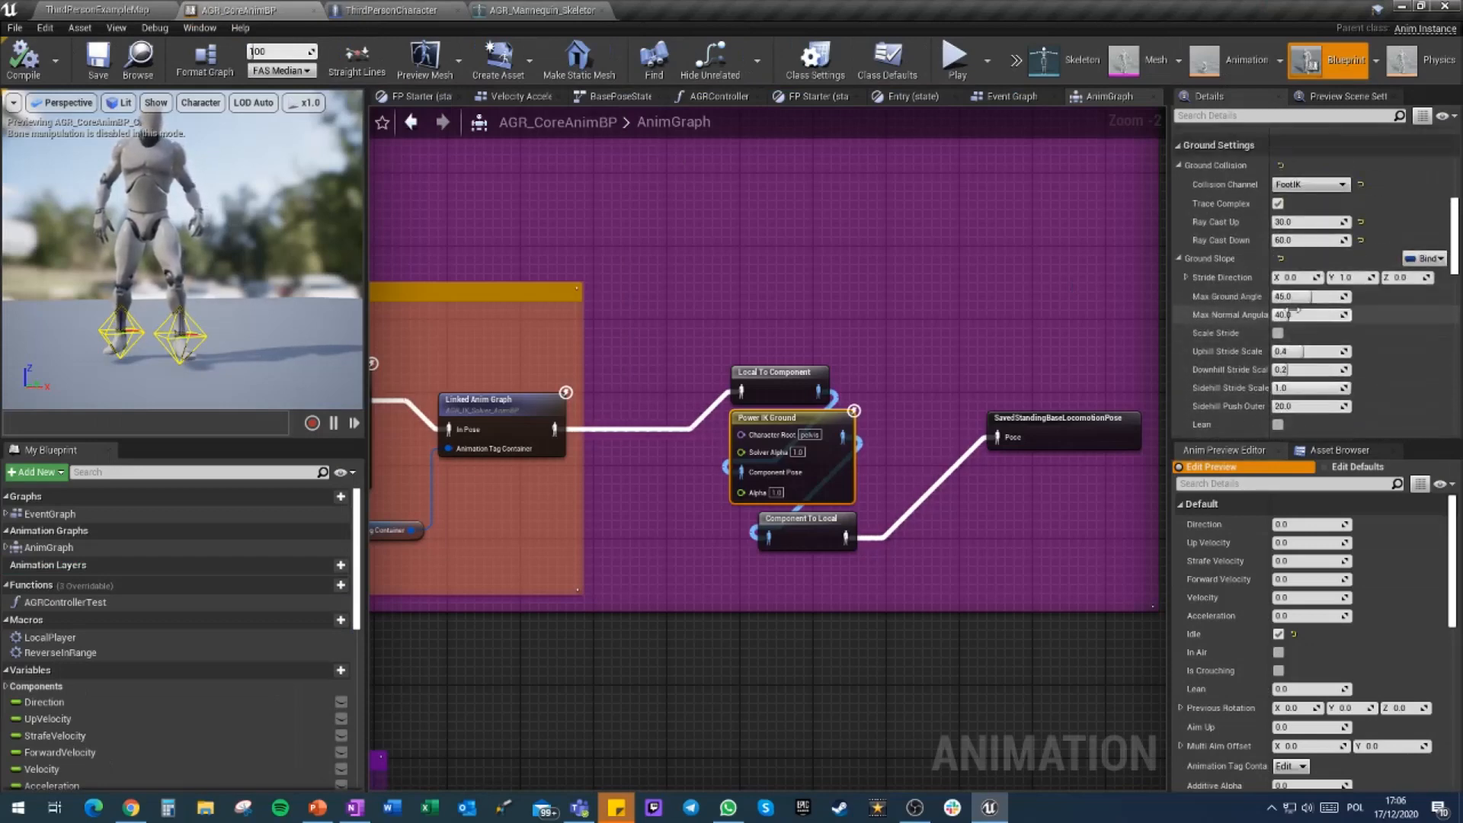
{"action": "scroll", "coordinate": [1295, 312], "scroll_direction": "up", "scroll_amount": 3}
{"action": "left_click", "coordinate": [1295, 338]}
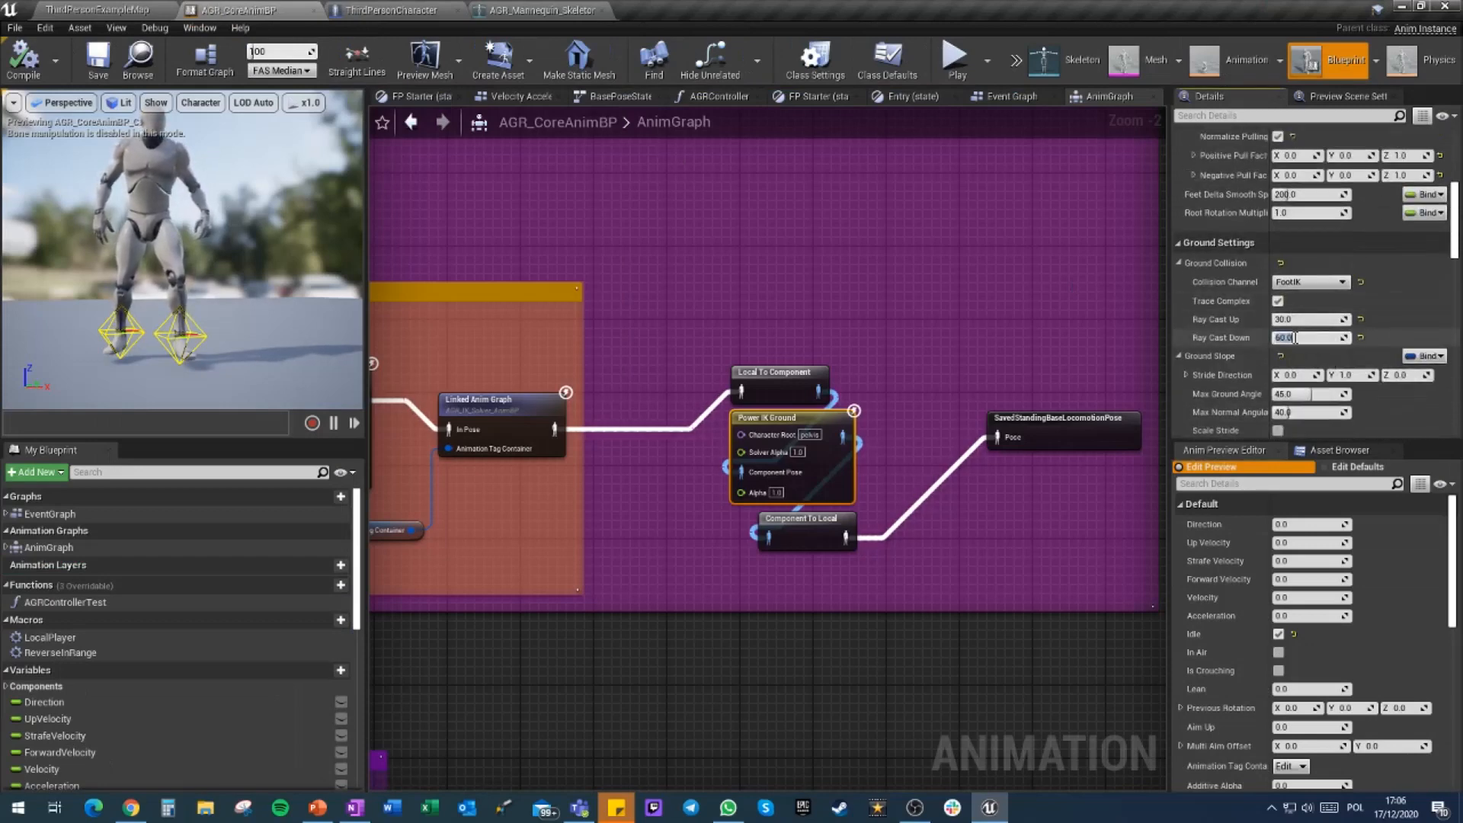
{"action": "key", "text": "Return"}
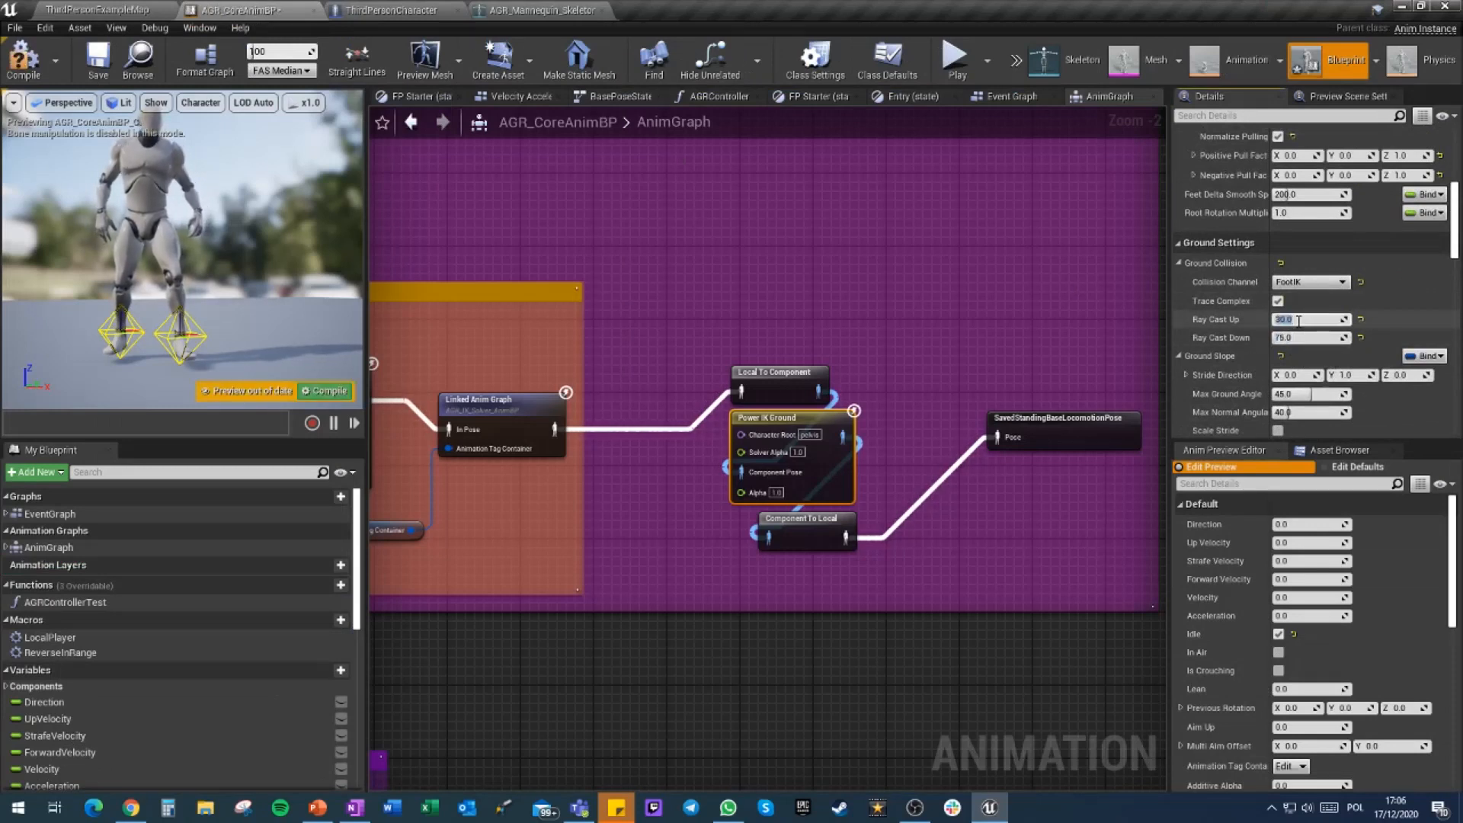
{"action": "left_click", "coordinate": [97, 59]}
Play-test ThirdPersonExampleMap in full screen and run the character up the staircase to check its feet on the steps
{"action": "left_click", "coordinate": [97, 9]}
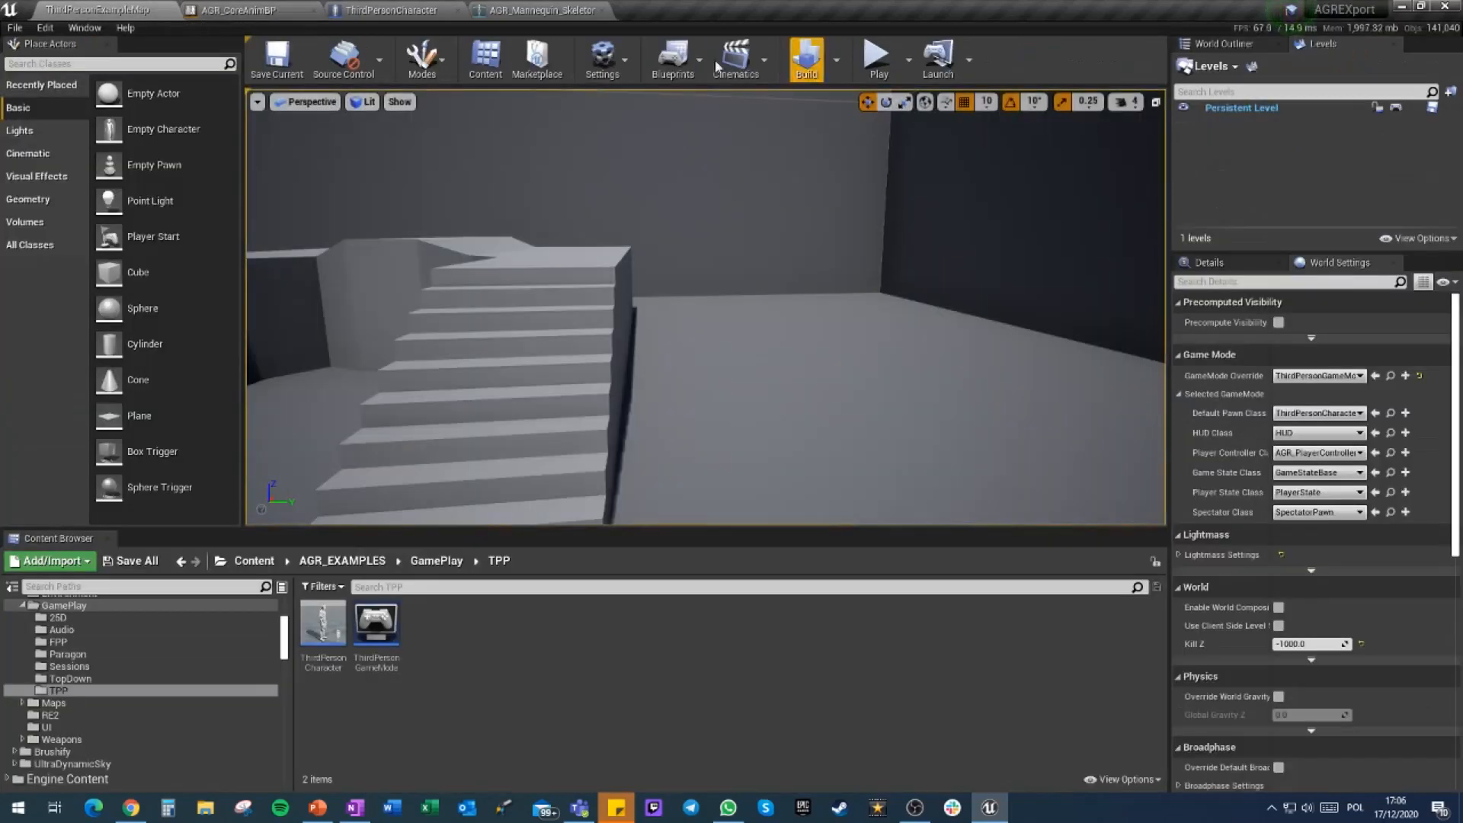
{"action": "left_click", "coordinate": [872, 63]}
{"action": "key", "text": "F11"}
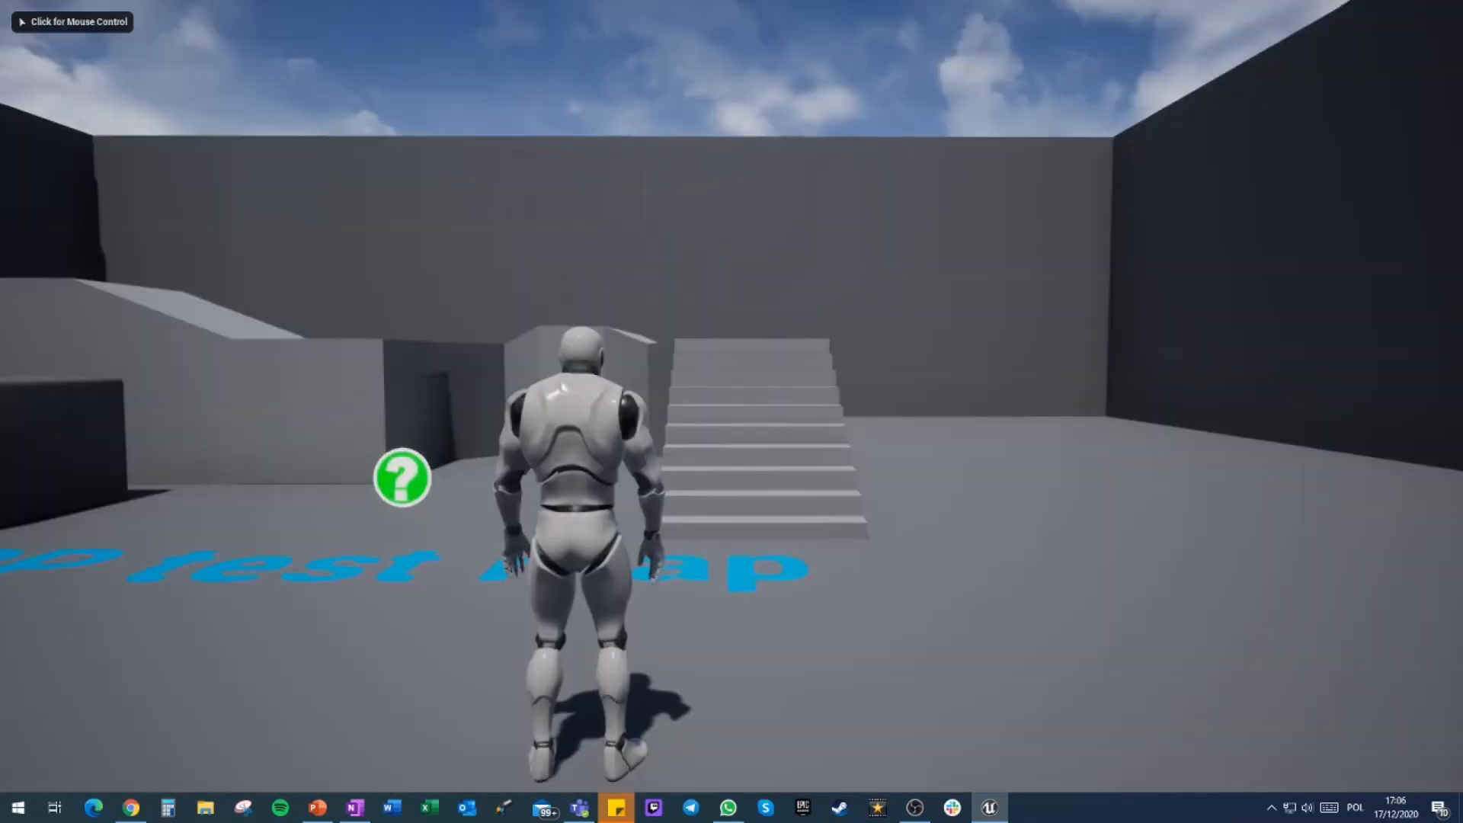
{"action": "left_click", "coordinate": [563, 387]}
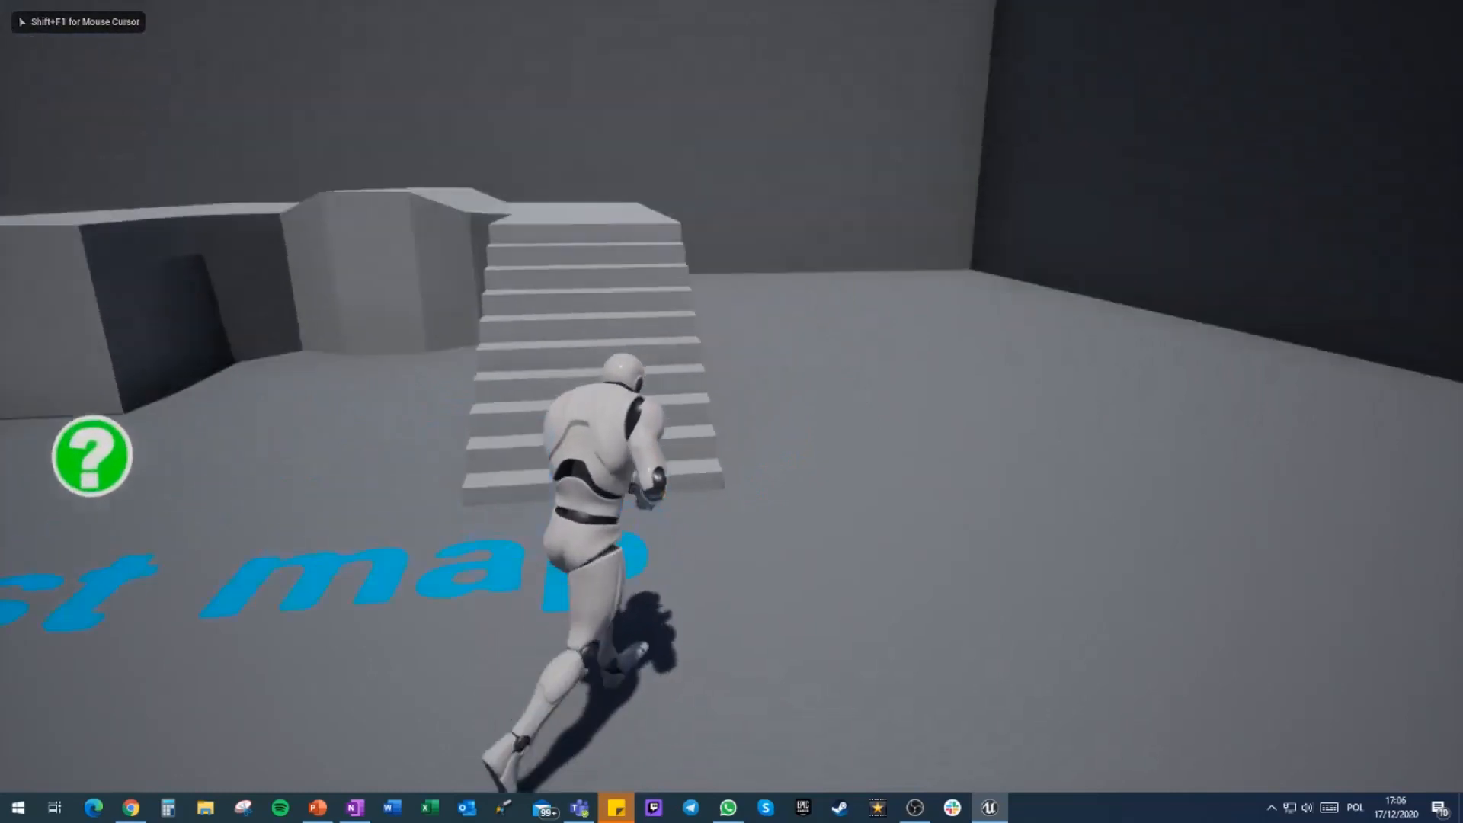
{"action": "key", "text": "w"}
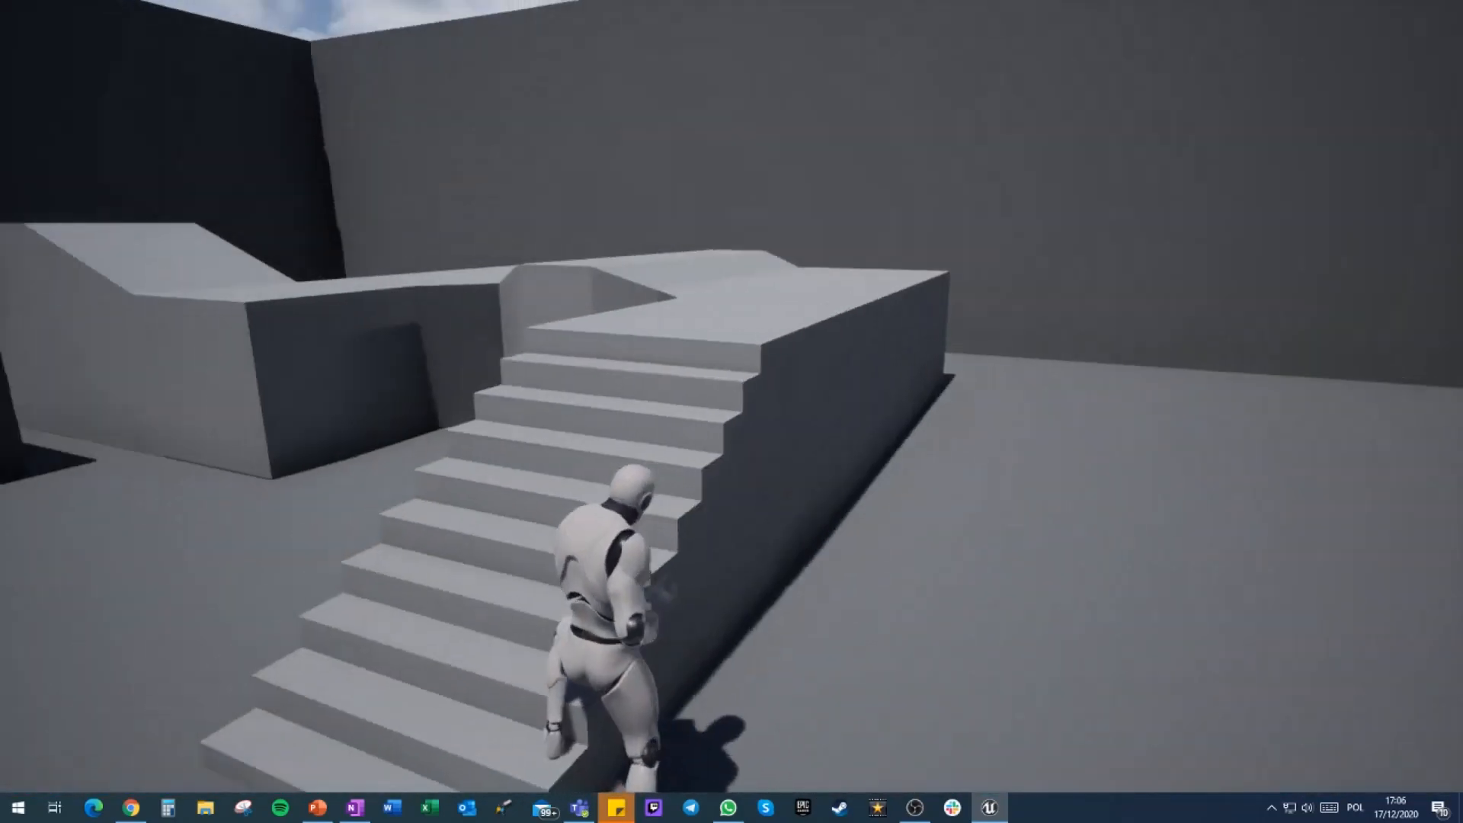
{"action": "key", "text": "a"}
{"action": "key", "text": "w"}
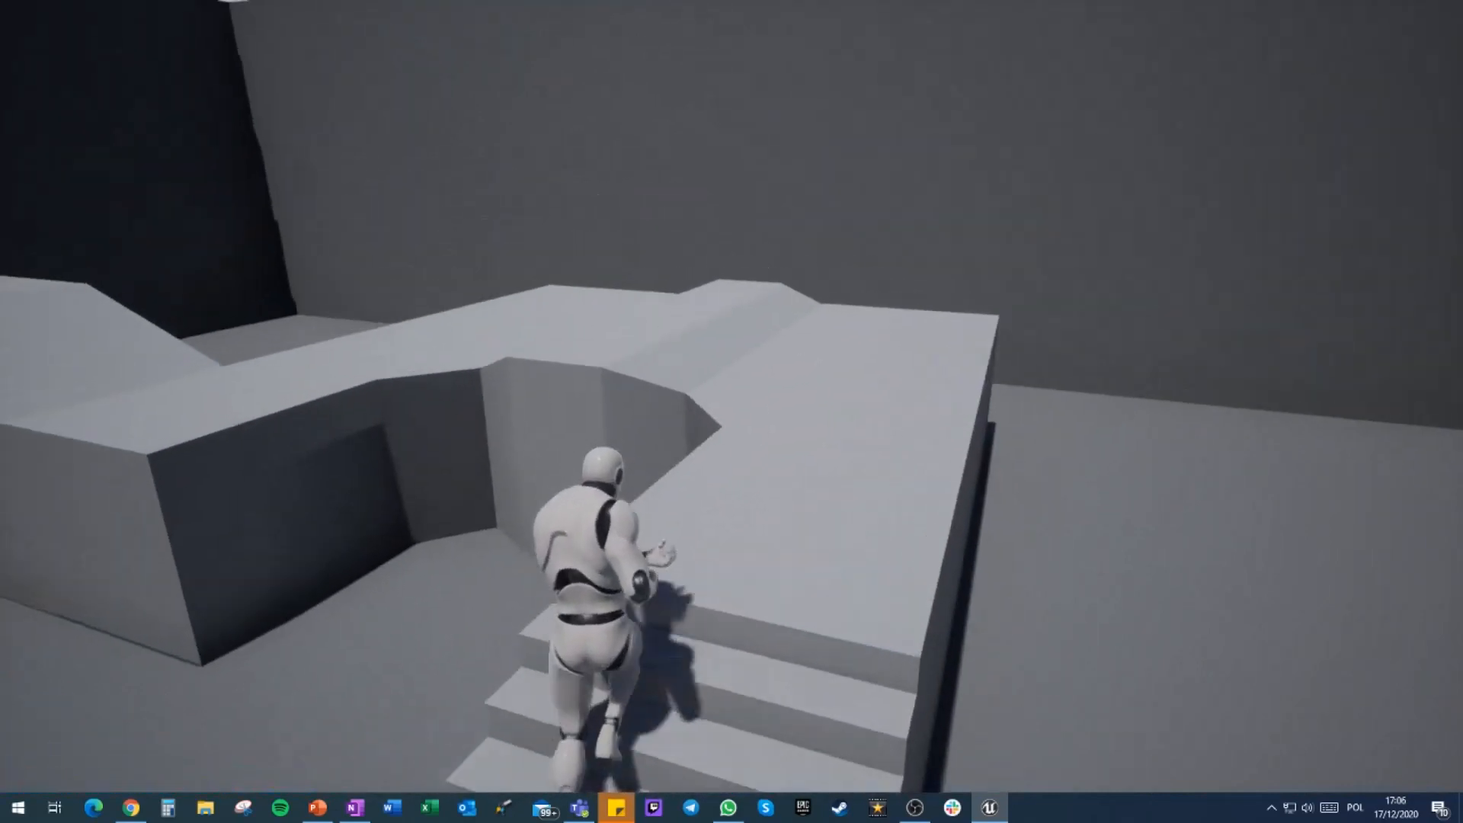
Run the character down the stairs, back up to the platform and down to the floor again, checking foot alignment
{"action": "key", "text": "w"}
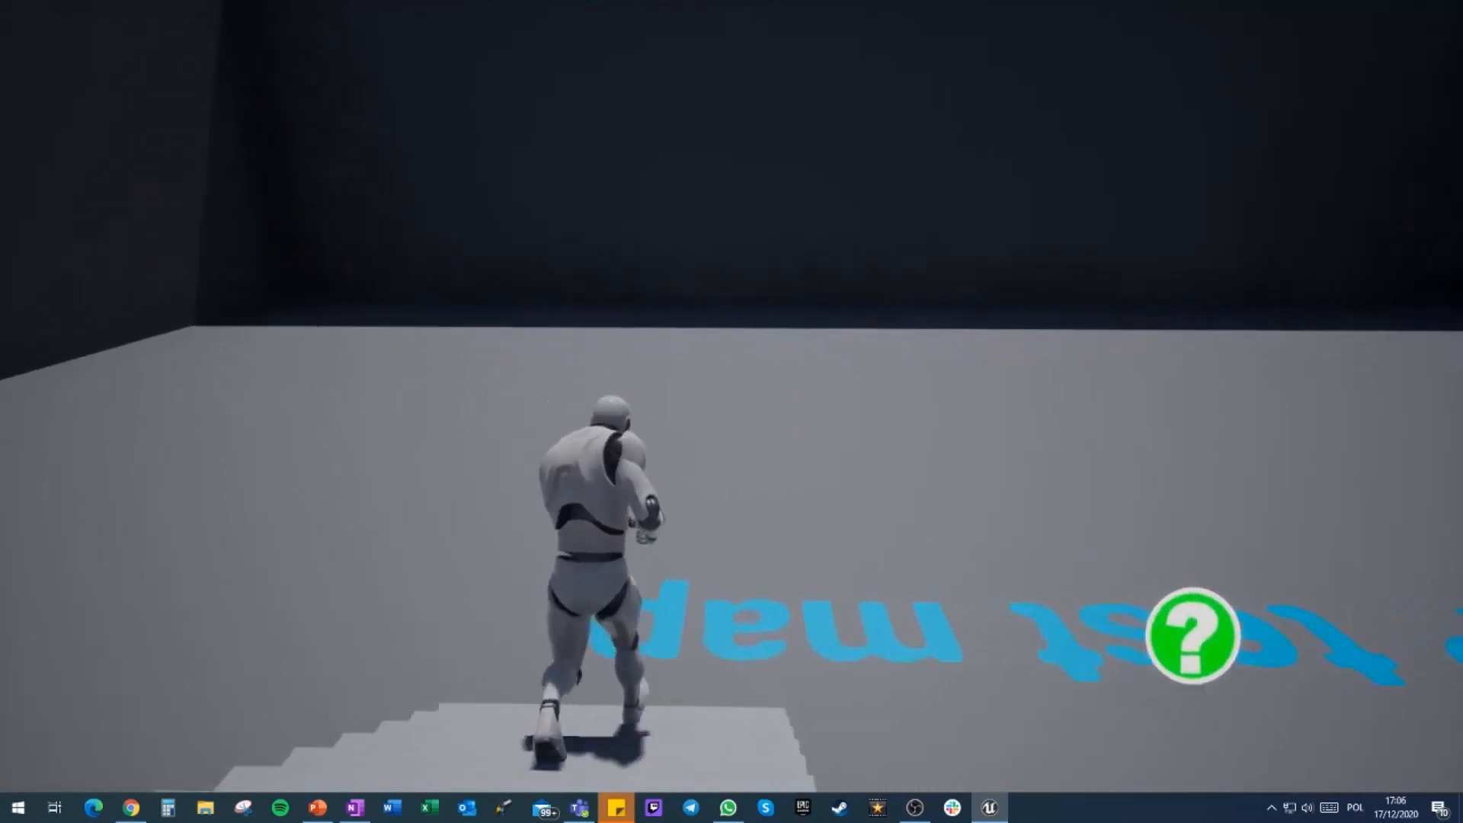
{"action": "key", "text": "w"}
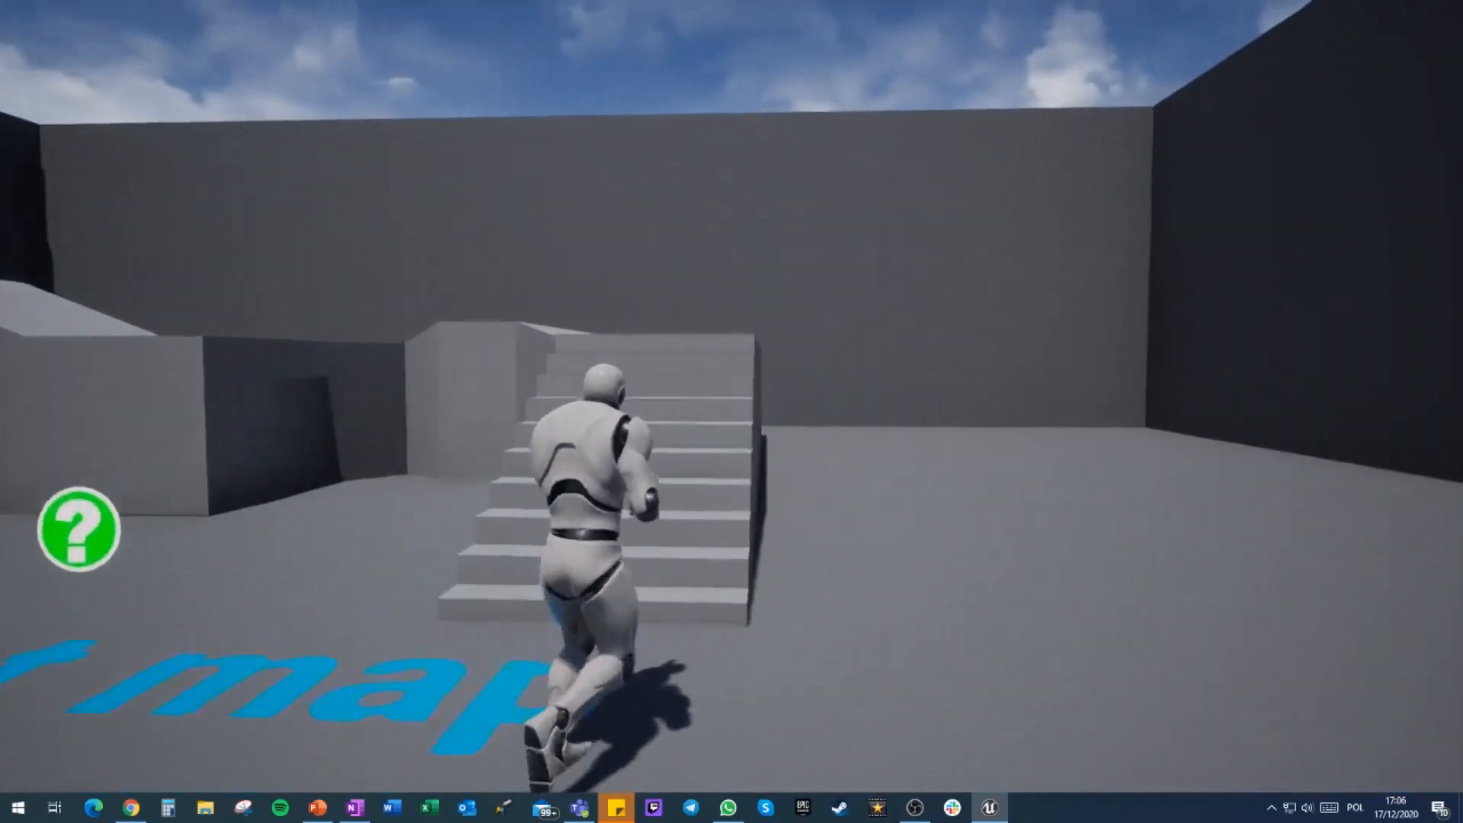
{"action": "key", "text": "w"}
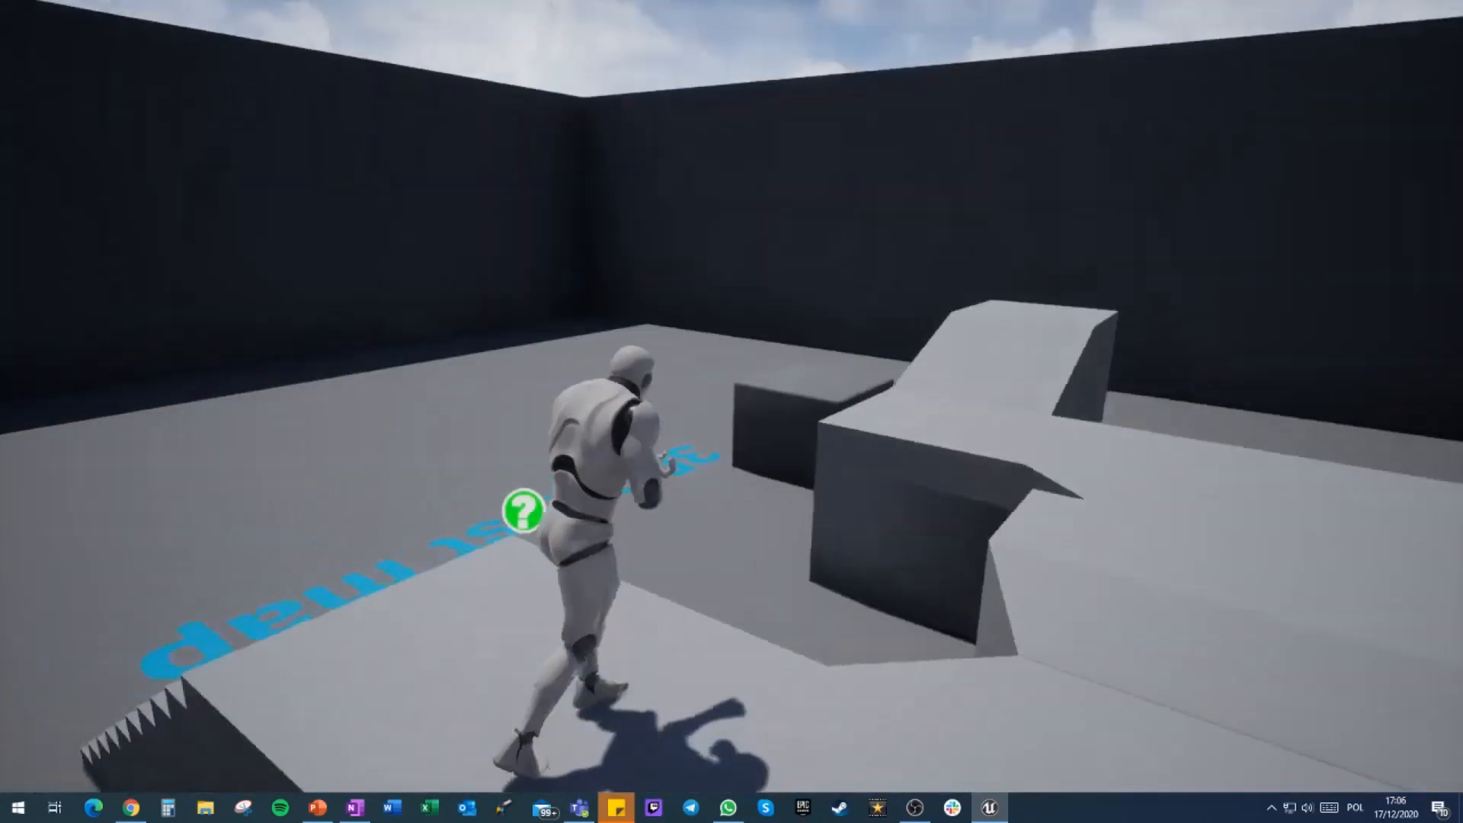
{"action": "key", "text": "w"}
{"action": "key", "text": "w"}
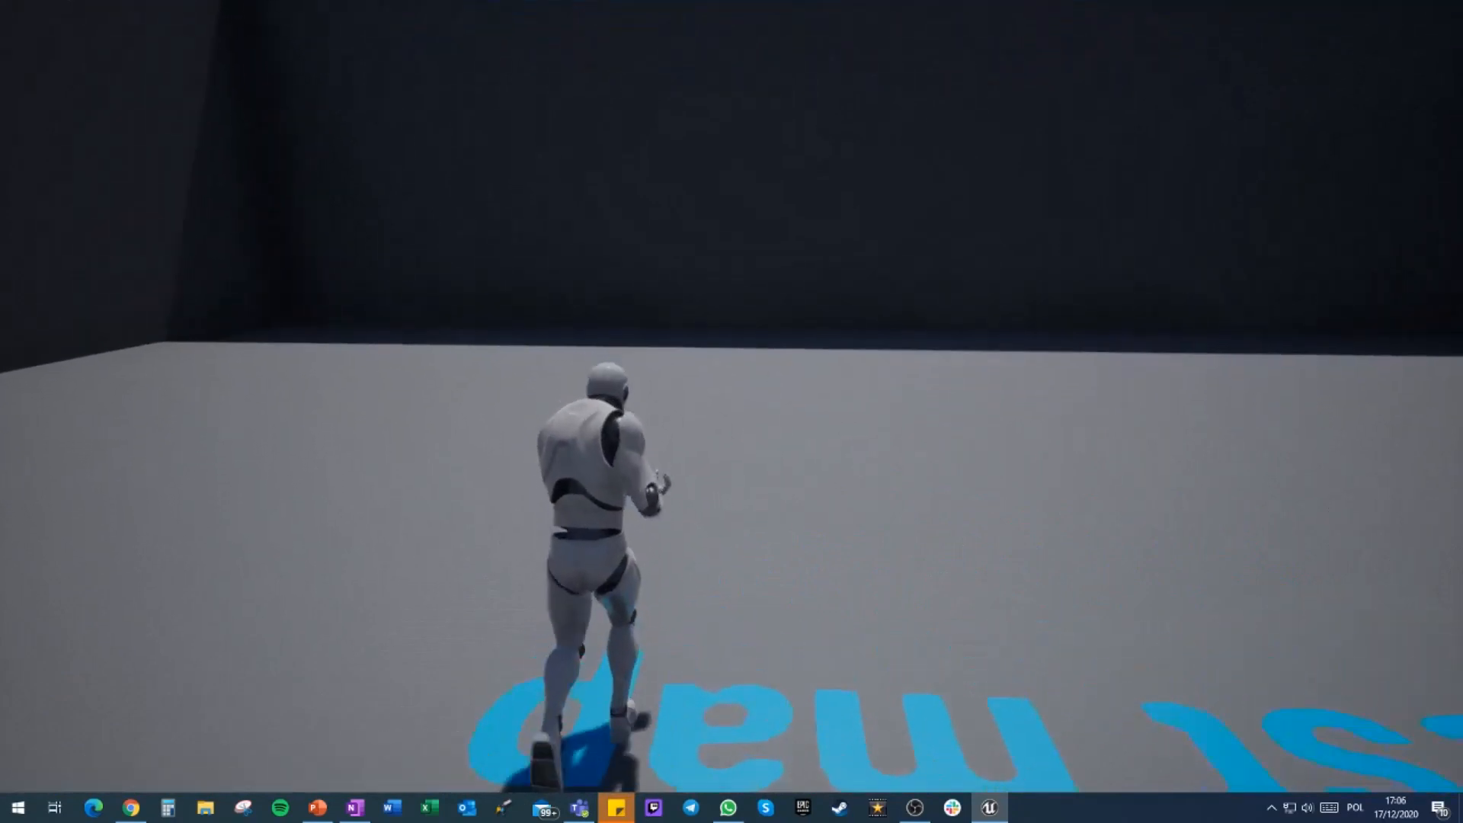
{"action": "key", "text": "w"}
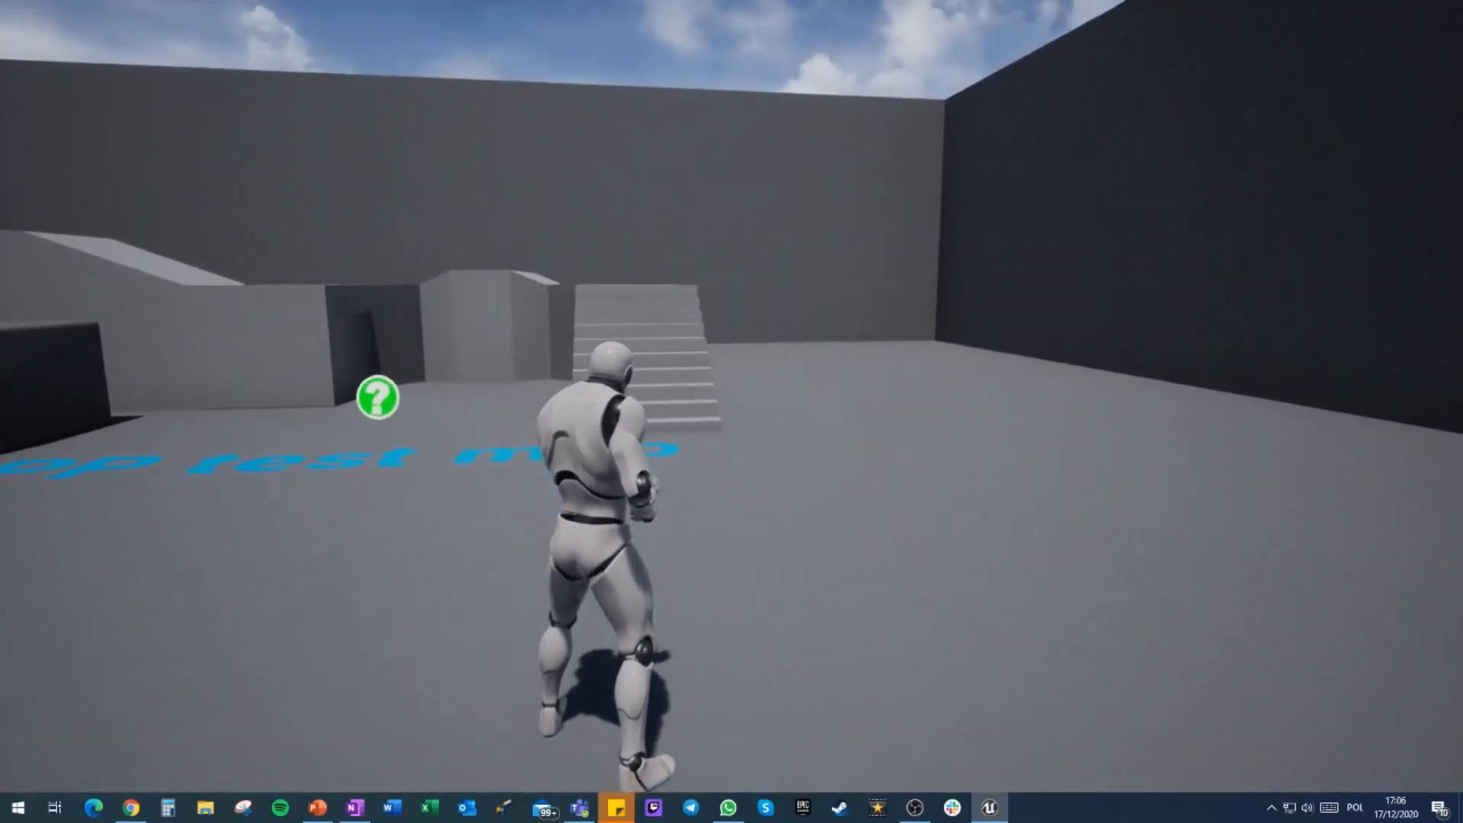
Enable collision display with the show collision console command, and move the character up and down the stairs to examine the feet against the collision outlines
{"action": "type", "text": "wshow col"}
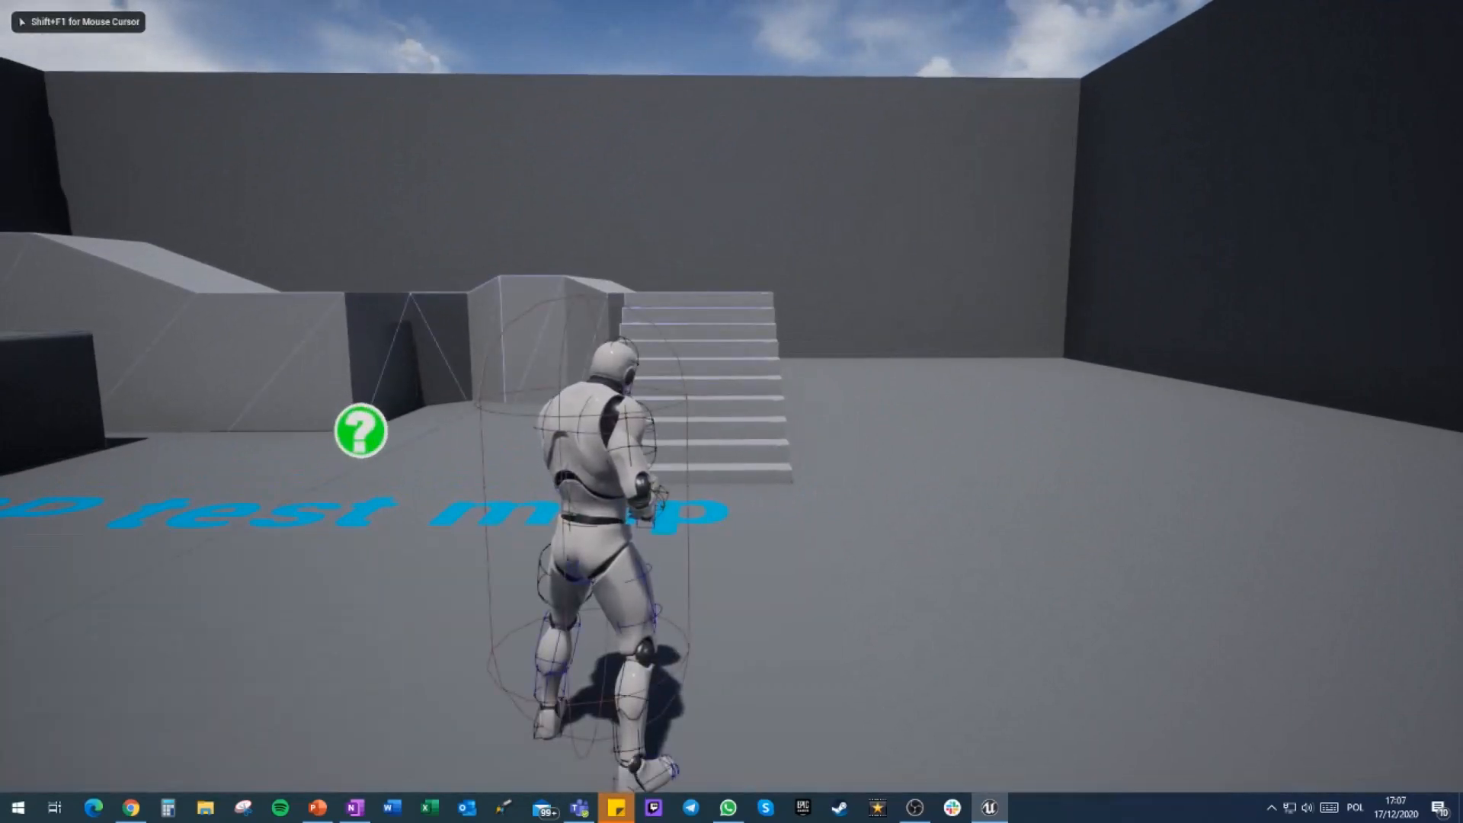
{"action": "type", "text": "ww"}
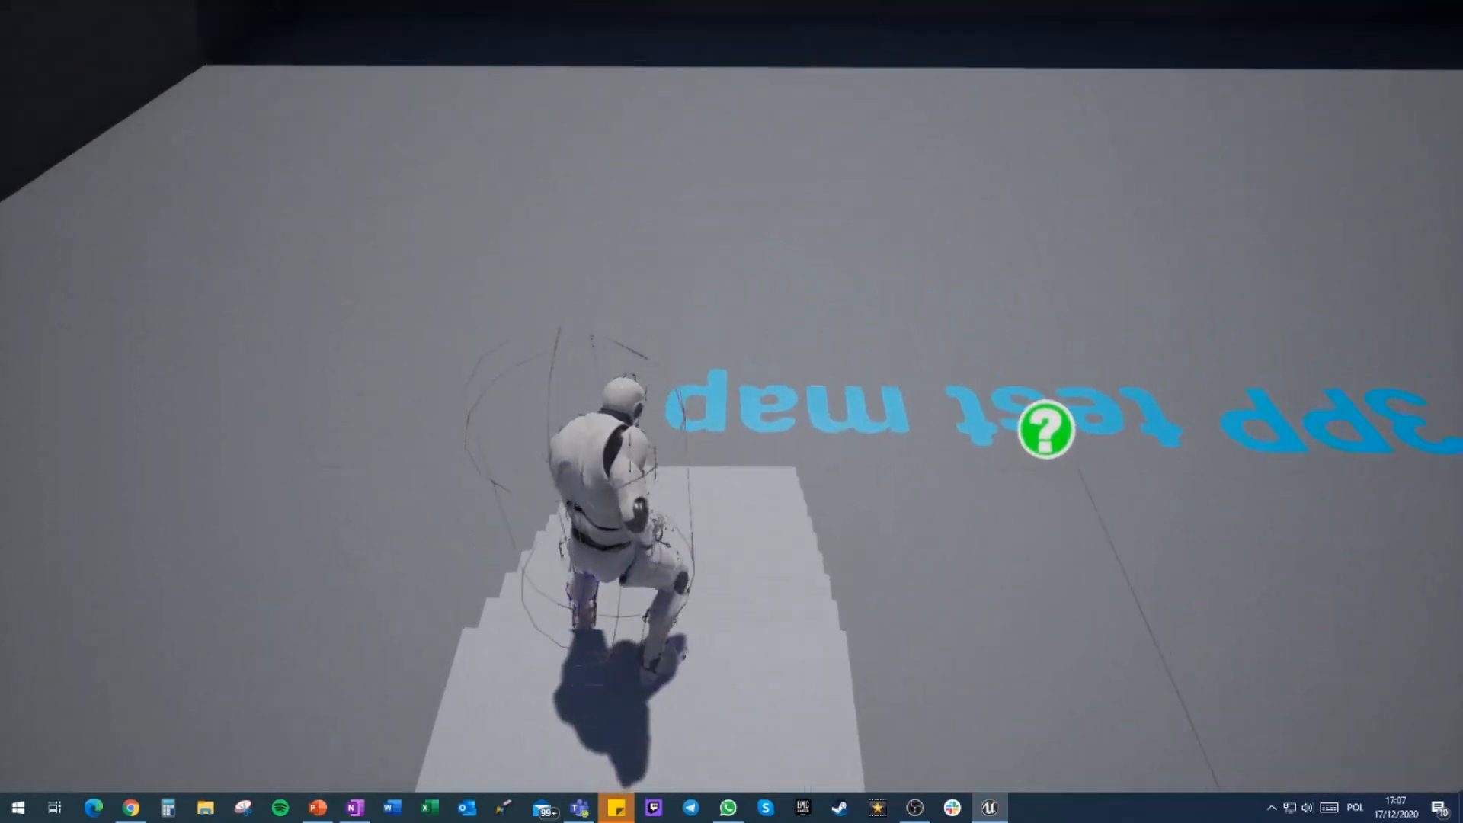
{"action": "key", "text": "w"}
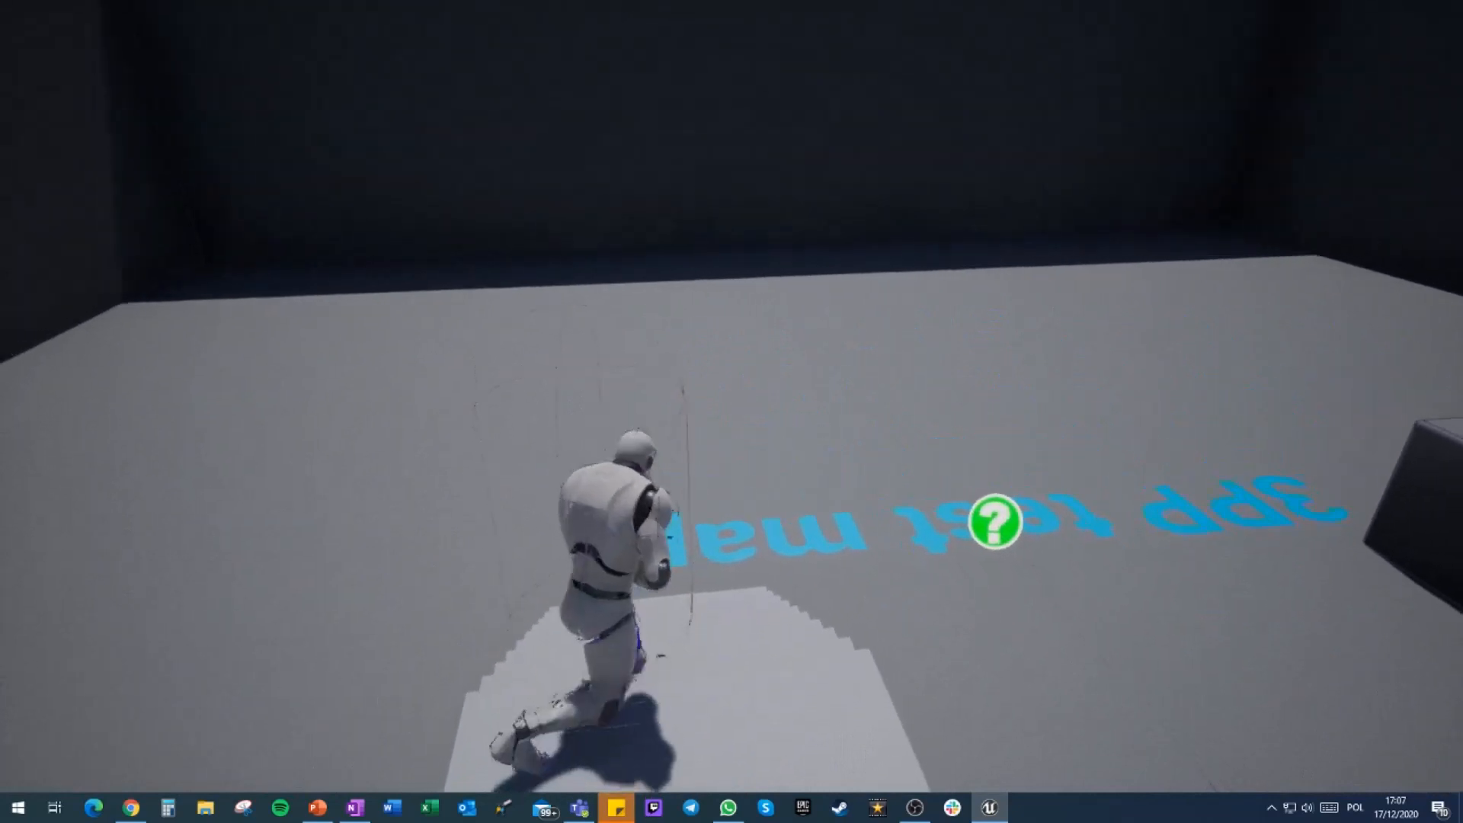
{"action": "key", "text": "w"}
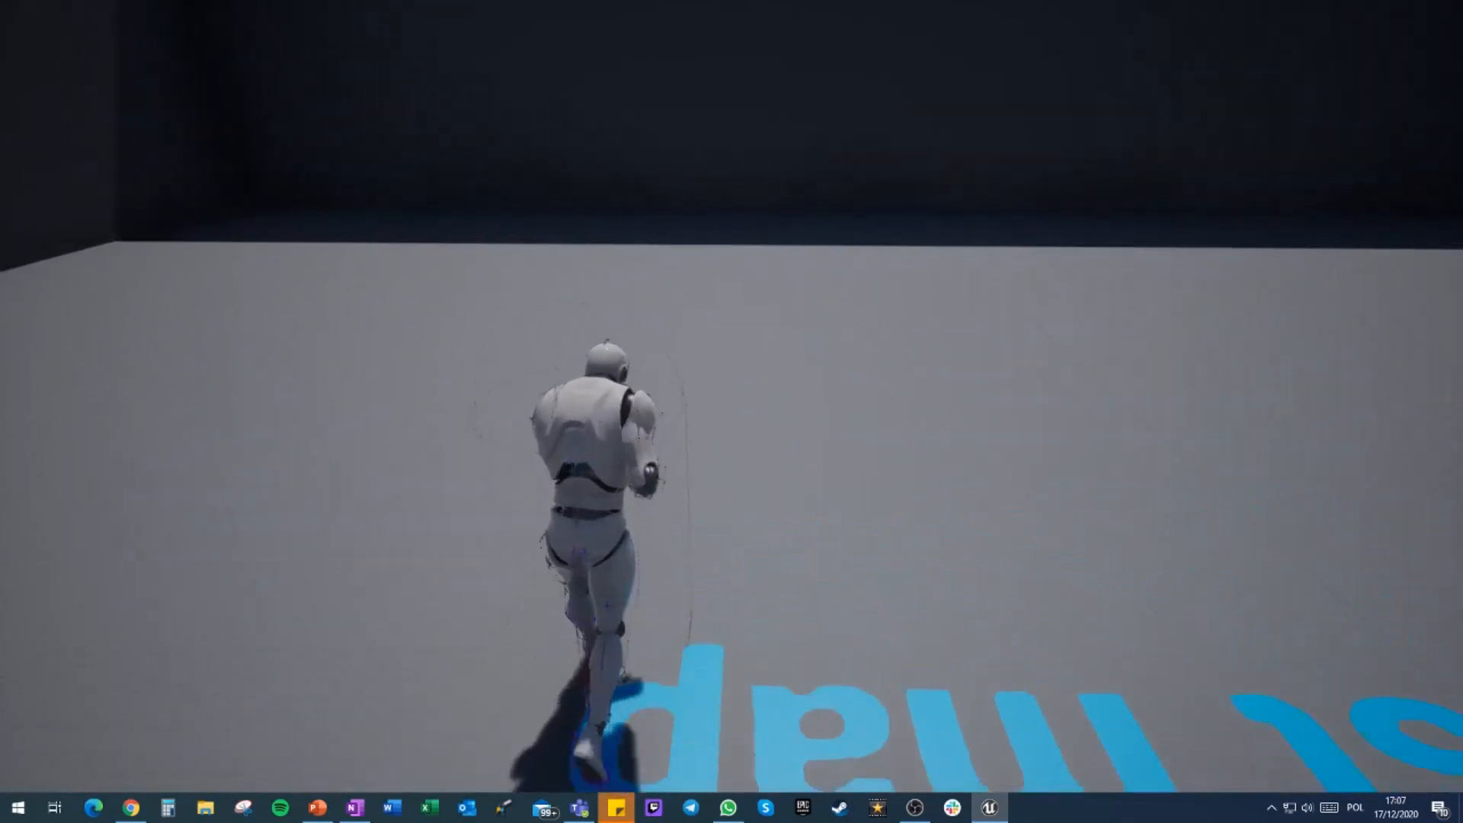
{"action": "key", "text": "w"}
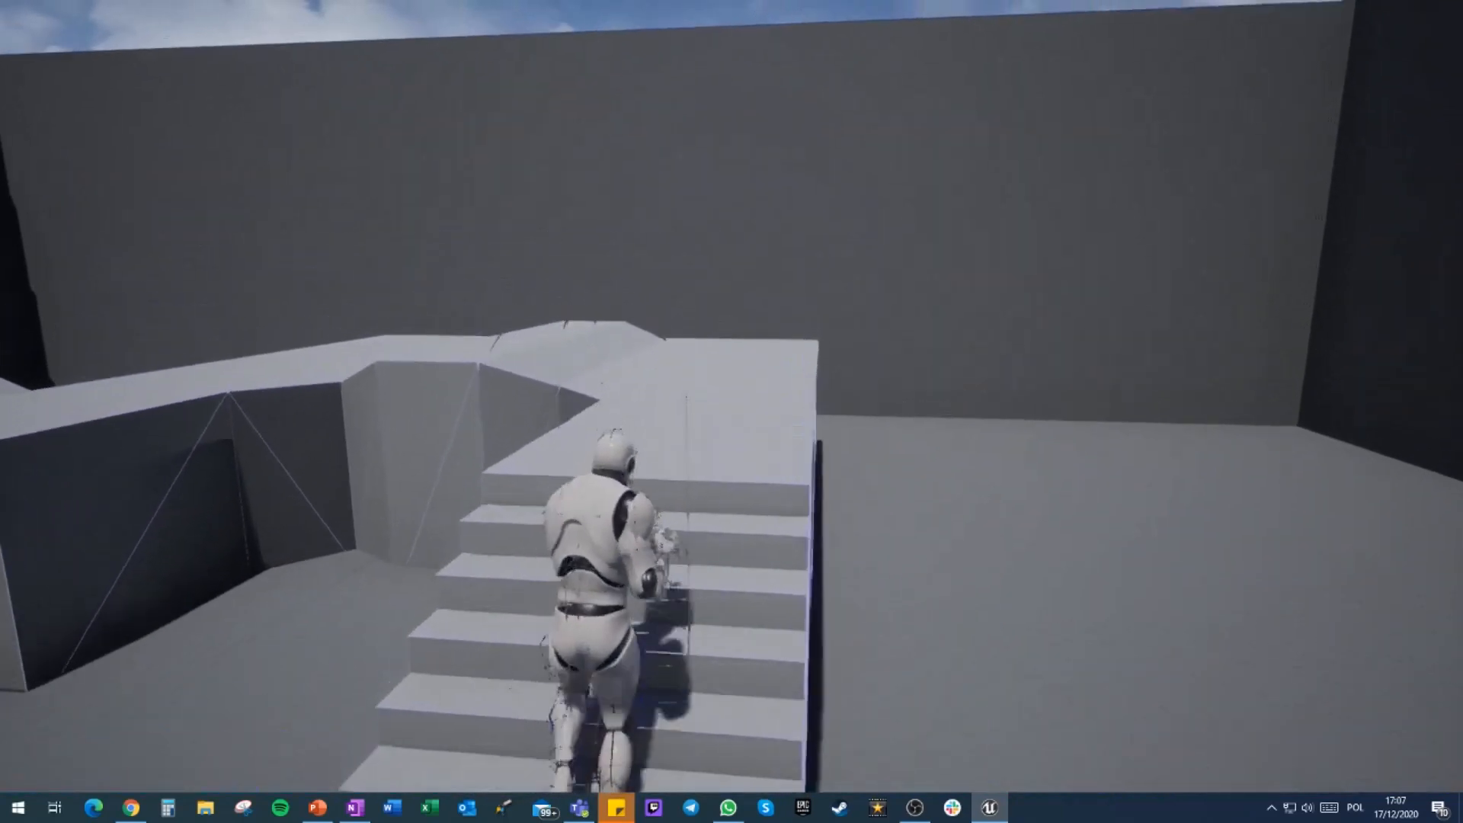
{"action": "key", "text": "w"}
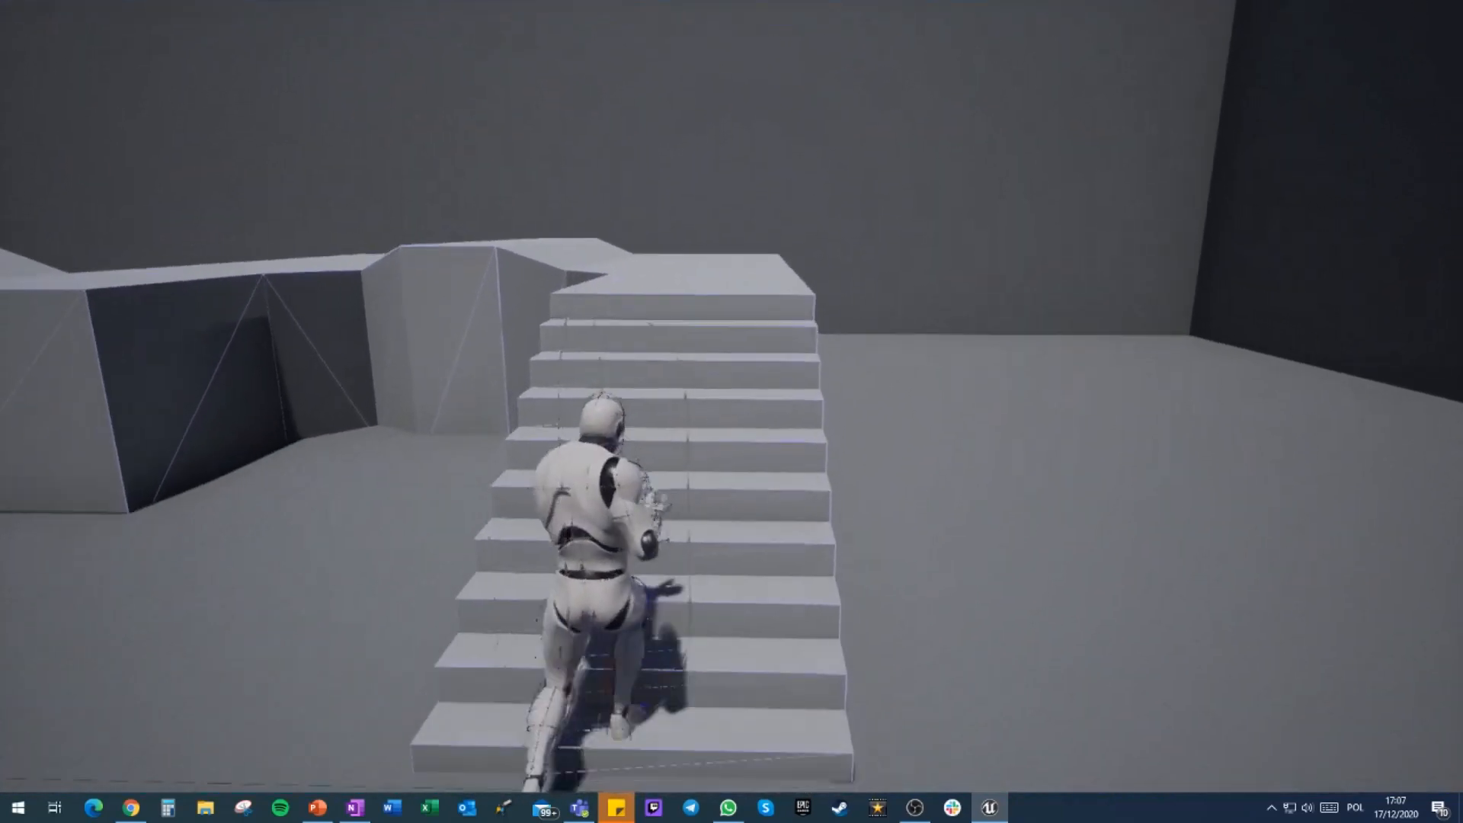
{"action": "key", "text": "w"}
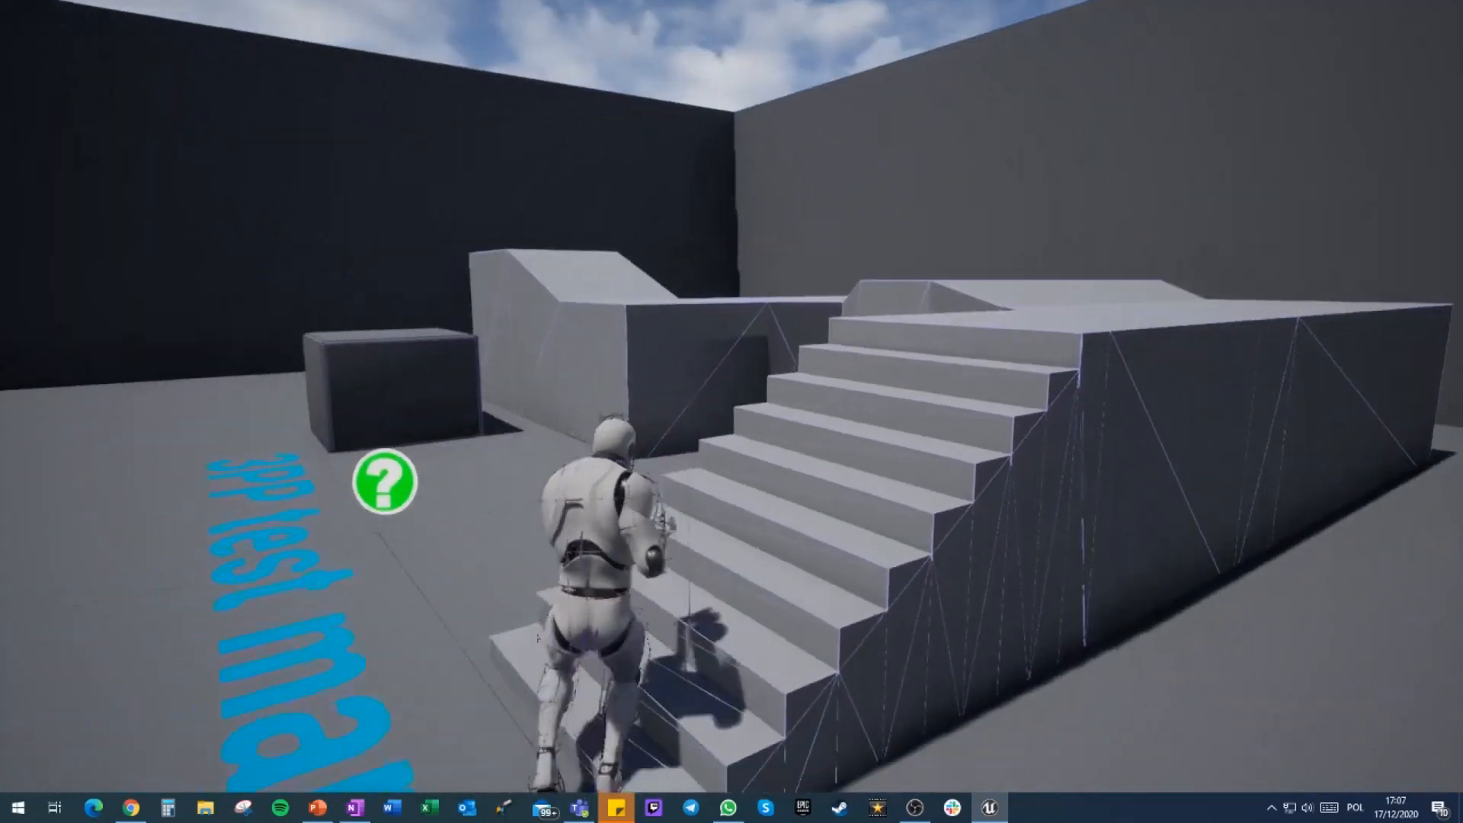
{"action": "key", "text": "w"}
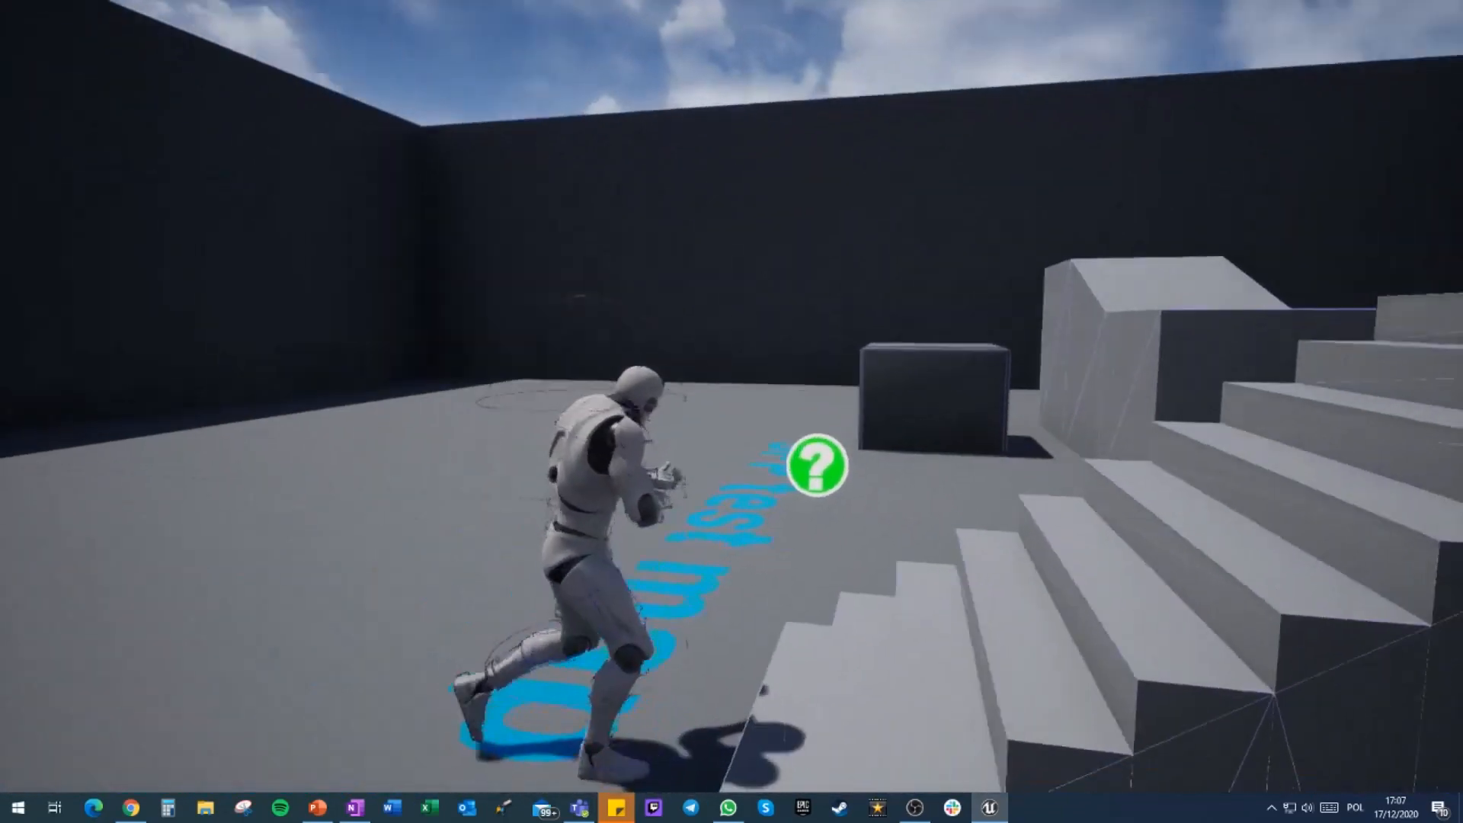
{"action": "key", "text": "w"}
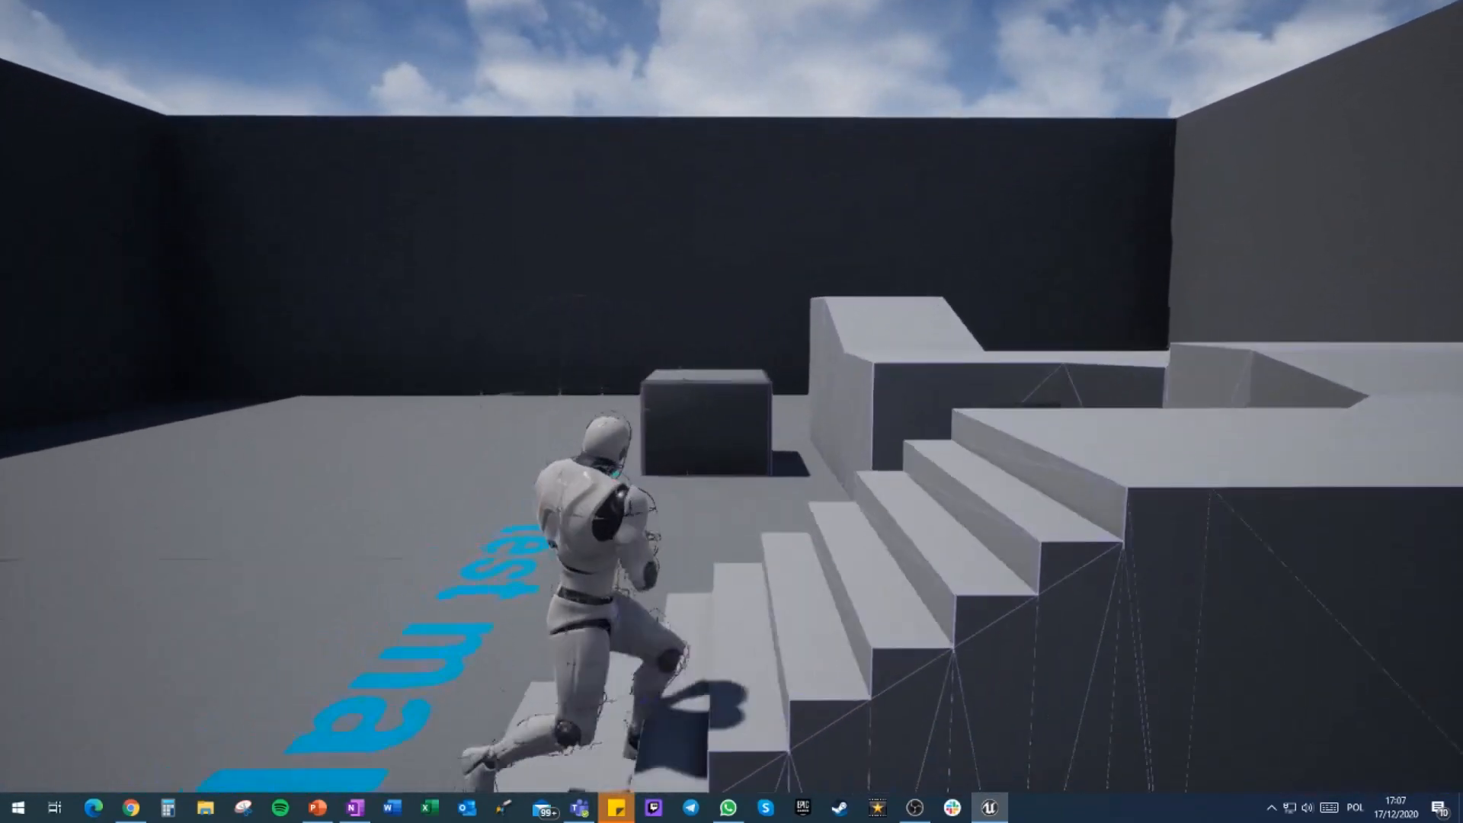
Keep moving the character up and down the stairs with collision outlines shown to examine the feet, and end the play test
{"action": "key", "text": "w"}
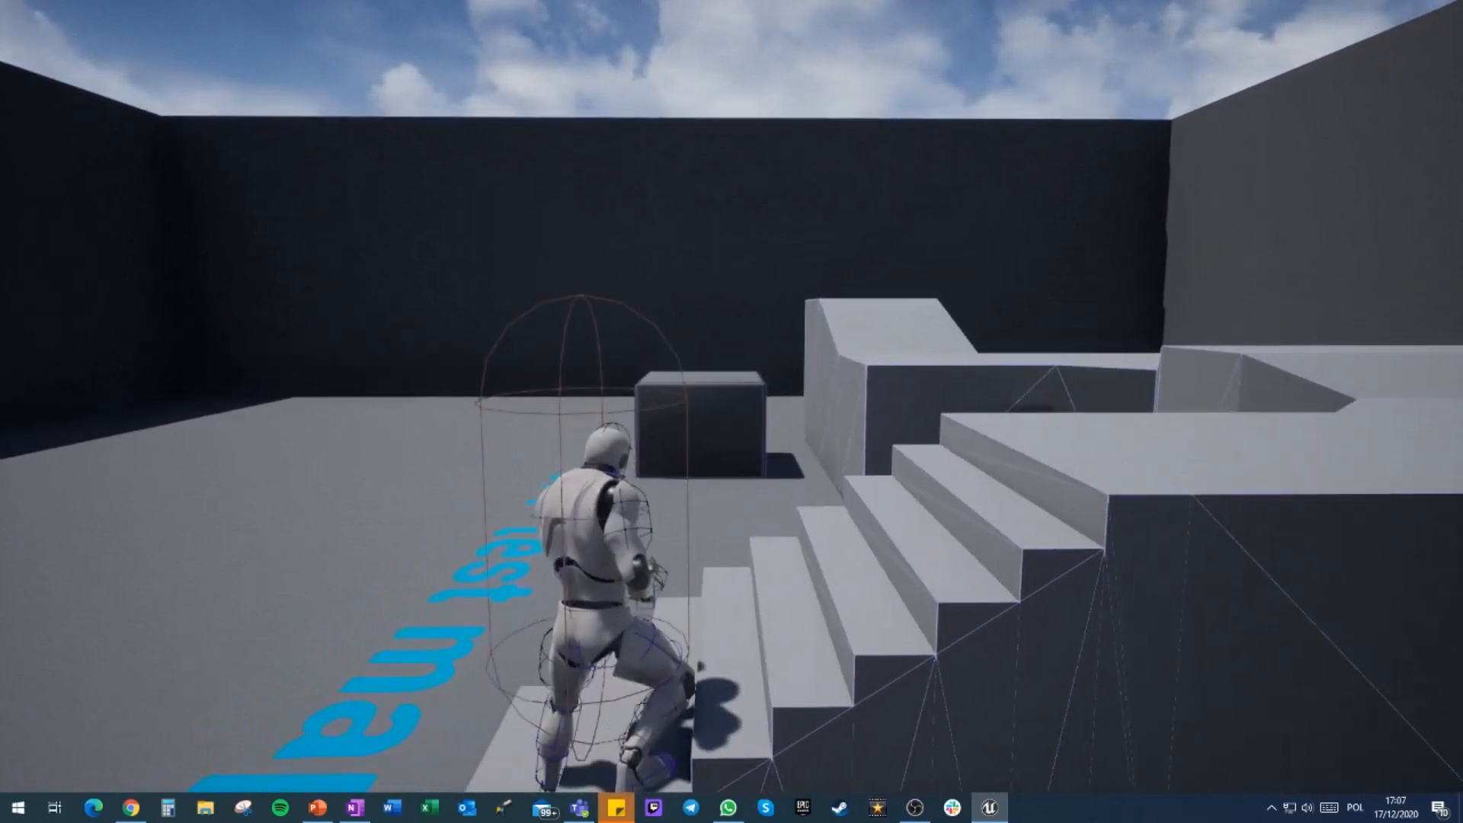
{"action": "key", "text": "w"}
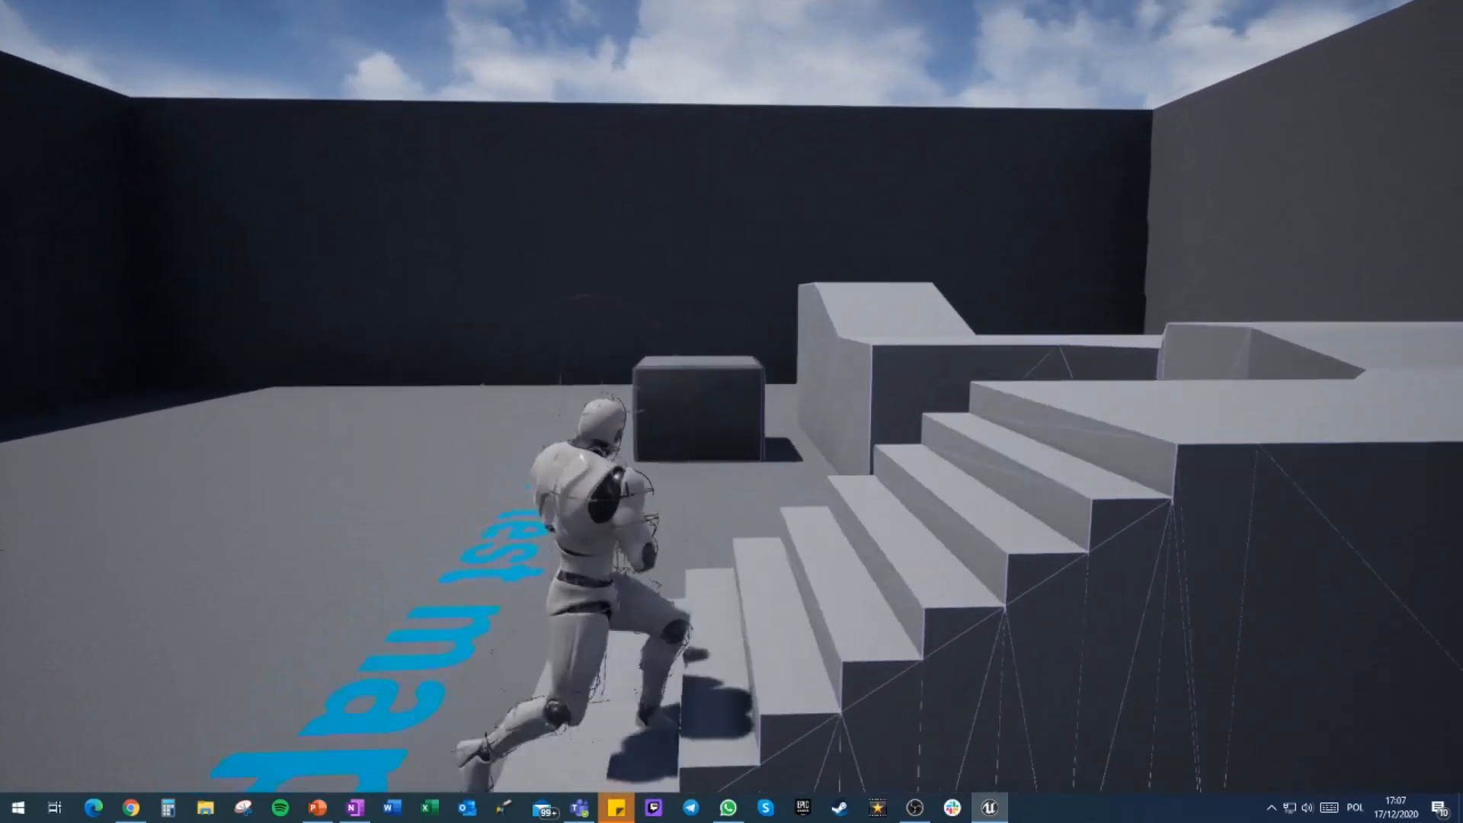
{"action": "key", "text": "w"}
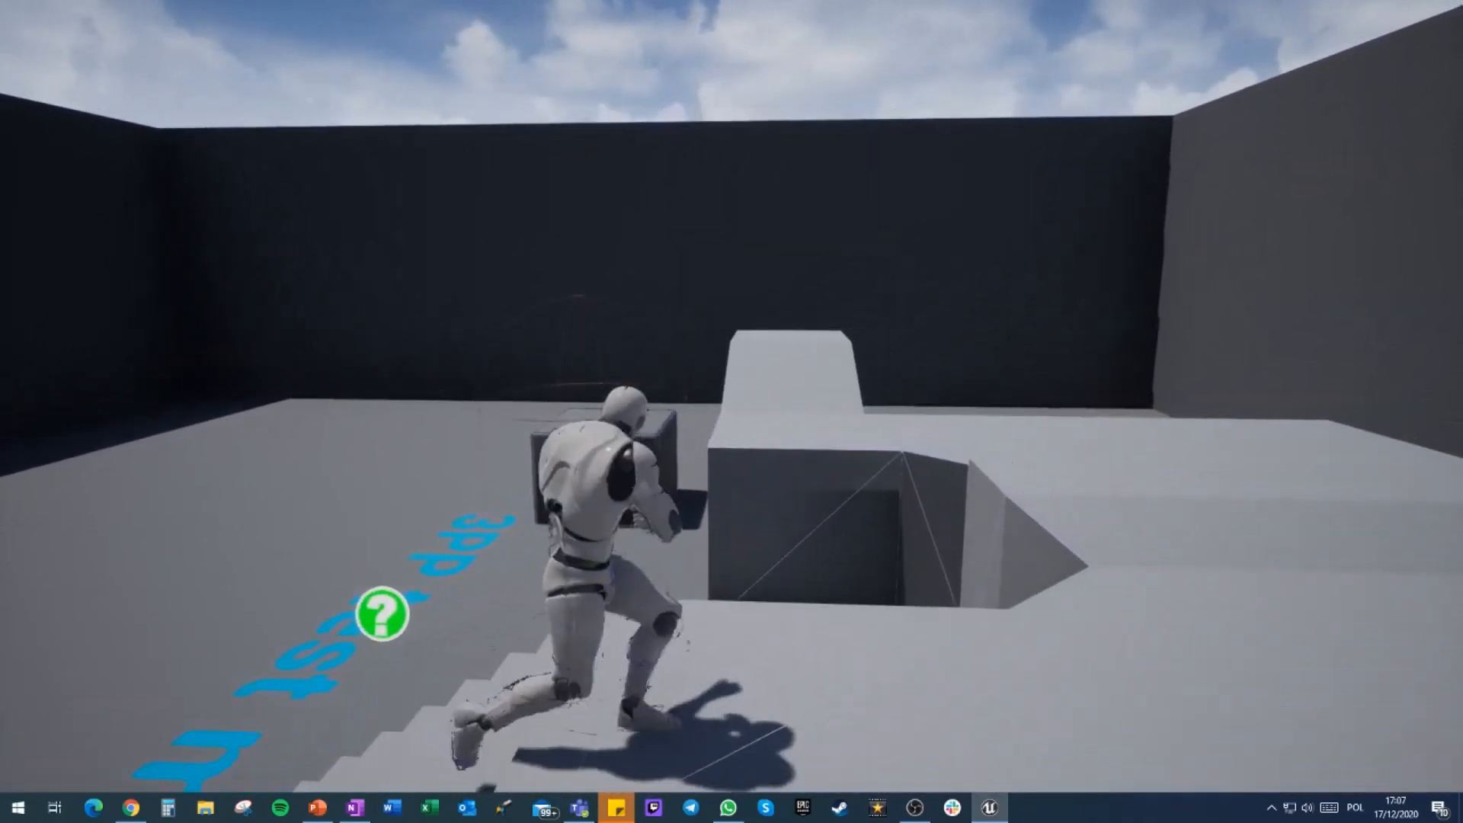
{"action": "key", "text": "w"}
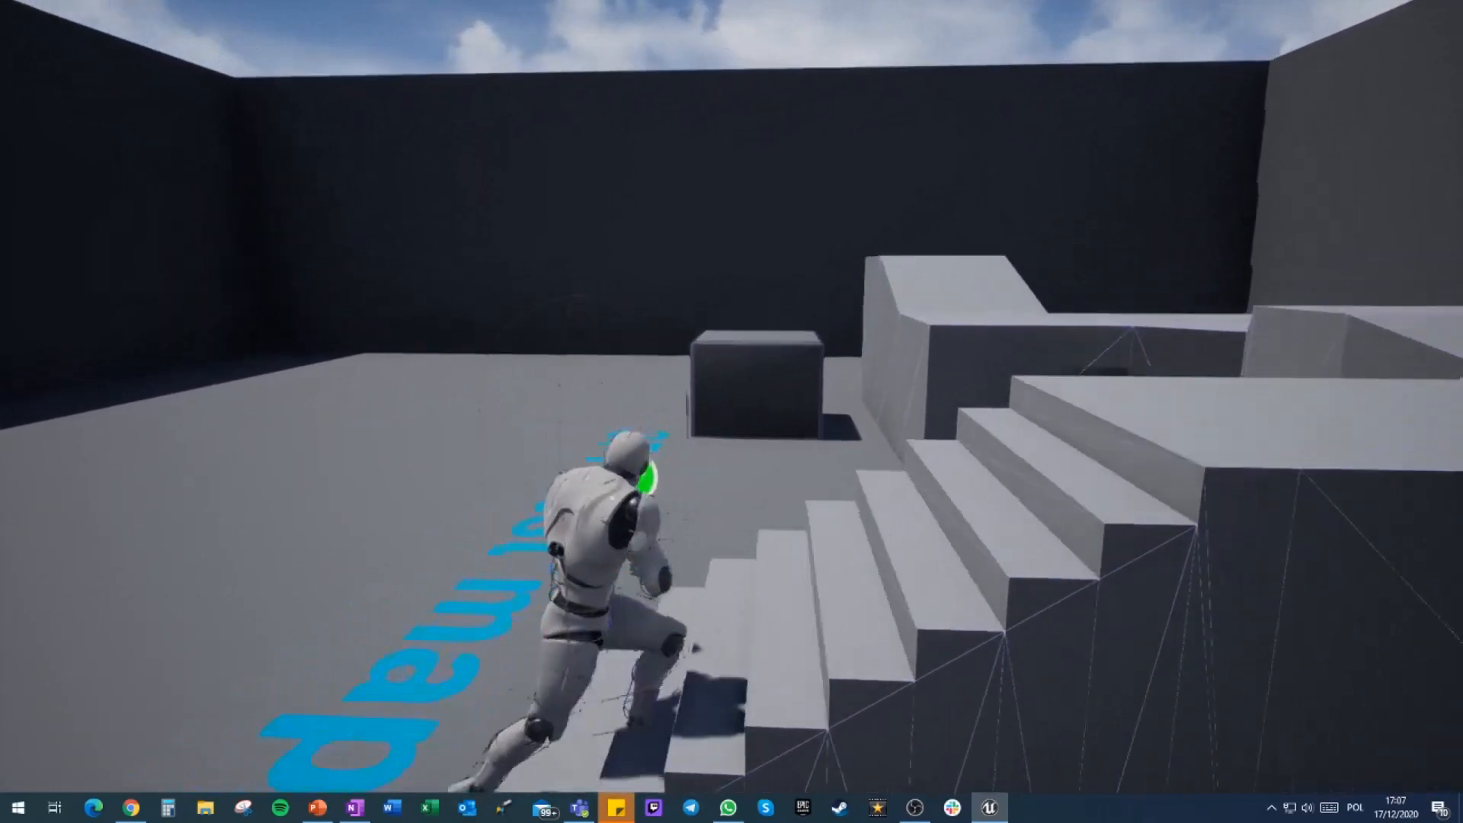
{"action": "key", "text": "w"}
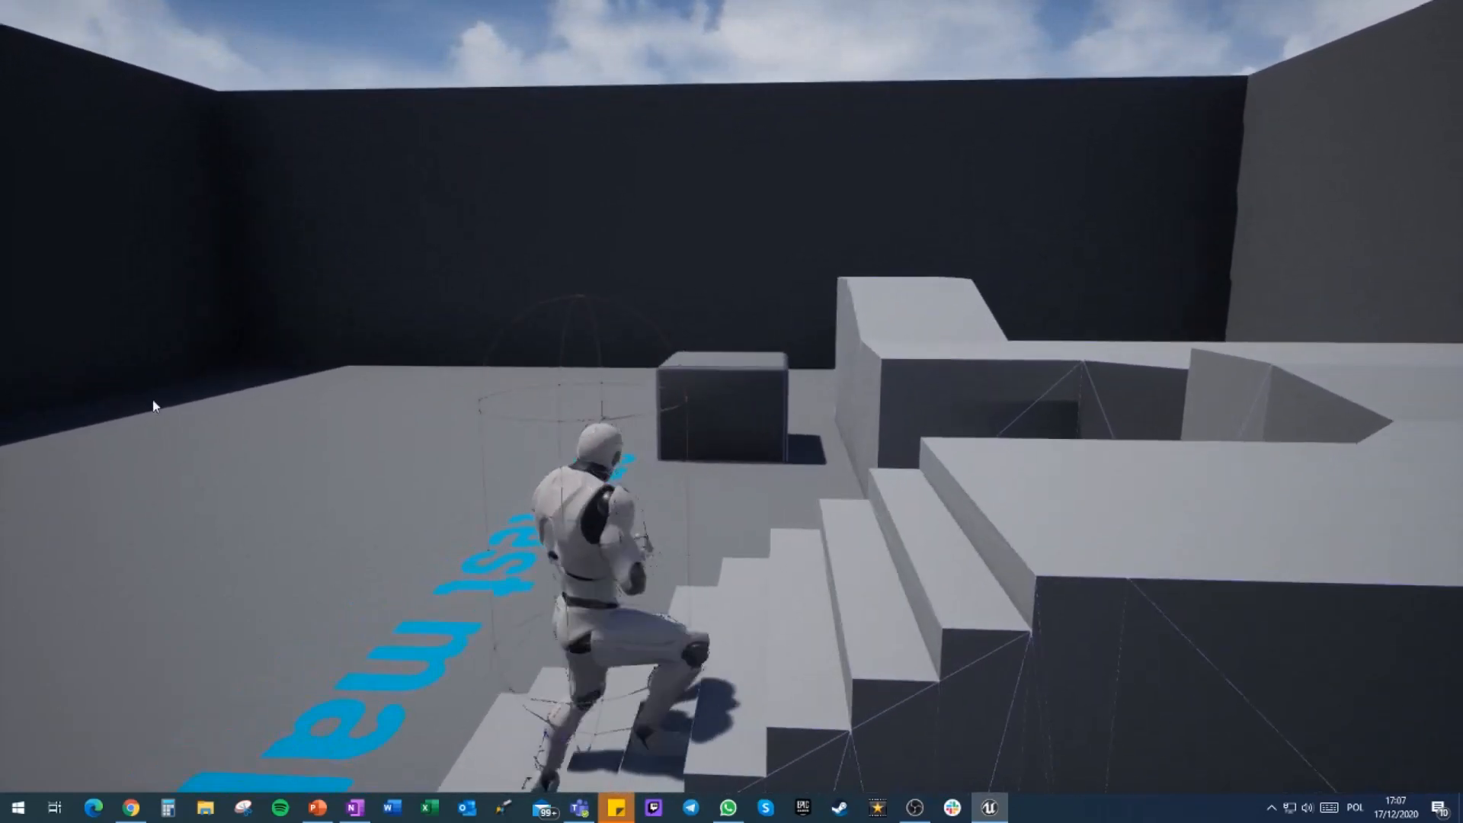
{"action": "key", "text": "Escape"}
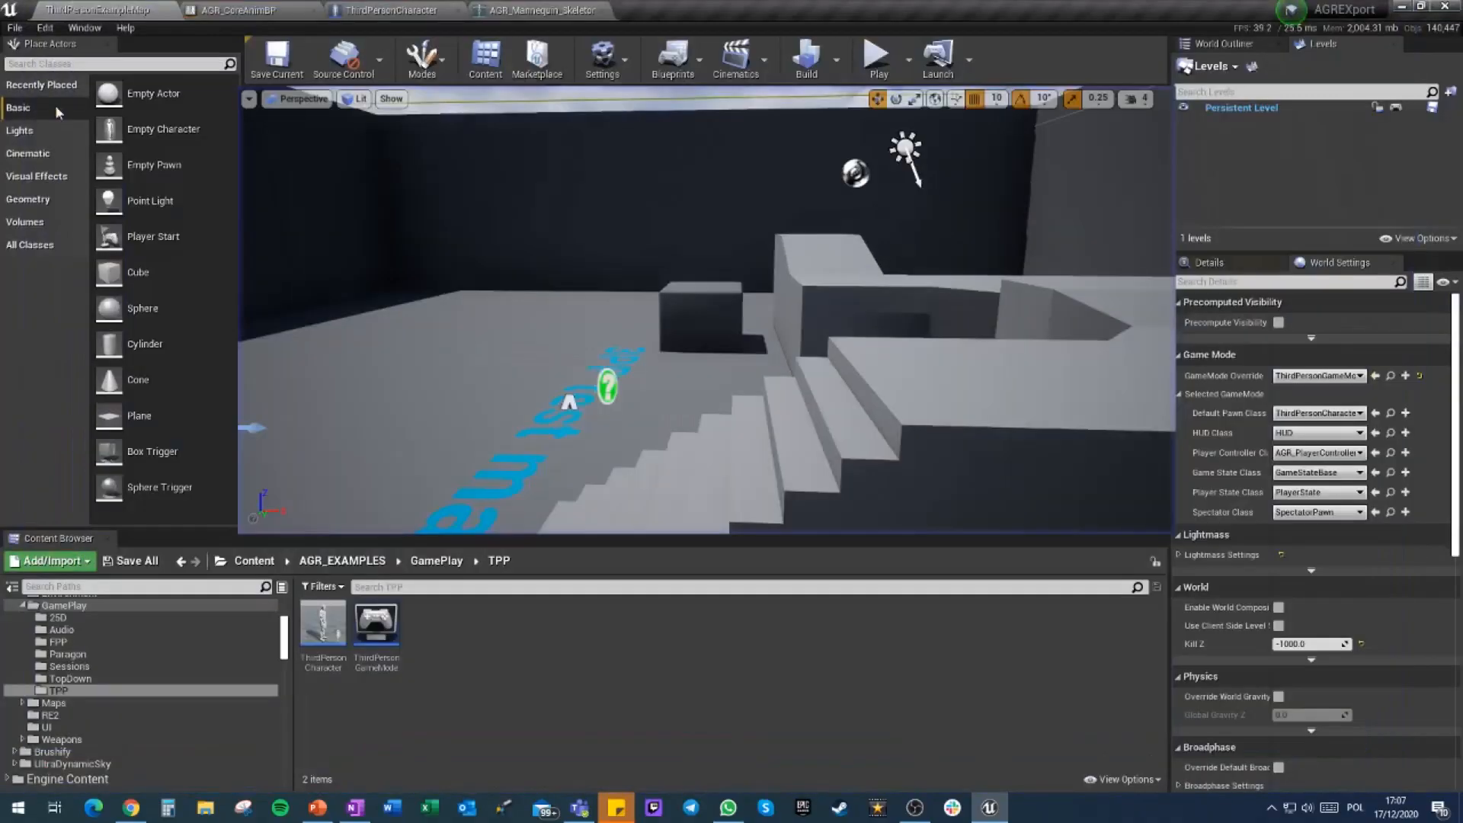
Set the Power IK Ground node's Feet Delta Smooth Speed to 300.0, compile AGR_CoreAnimBP, and play-test ThirdPersonExampleMap in full screen
{"action": "left_click", "coordinate": [192, 10]}
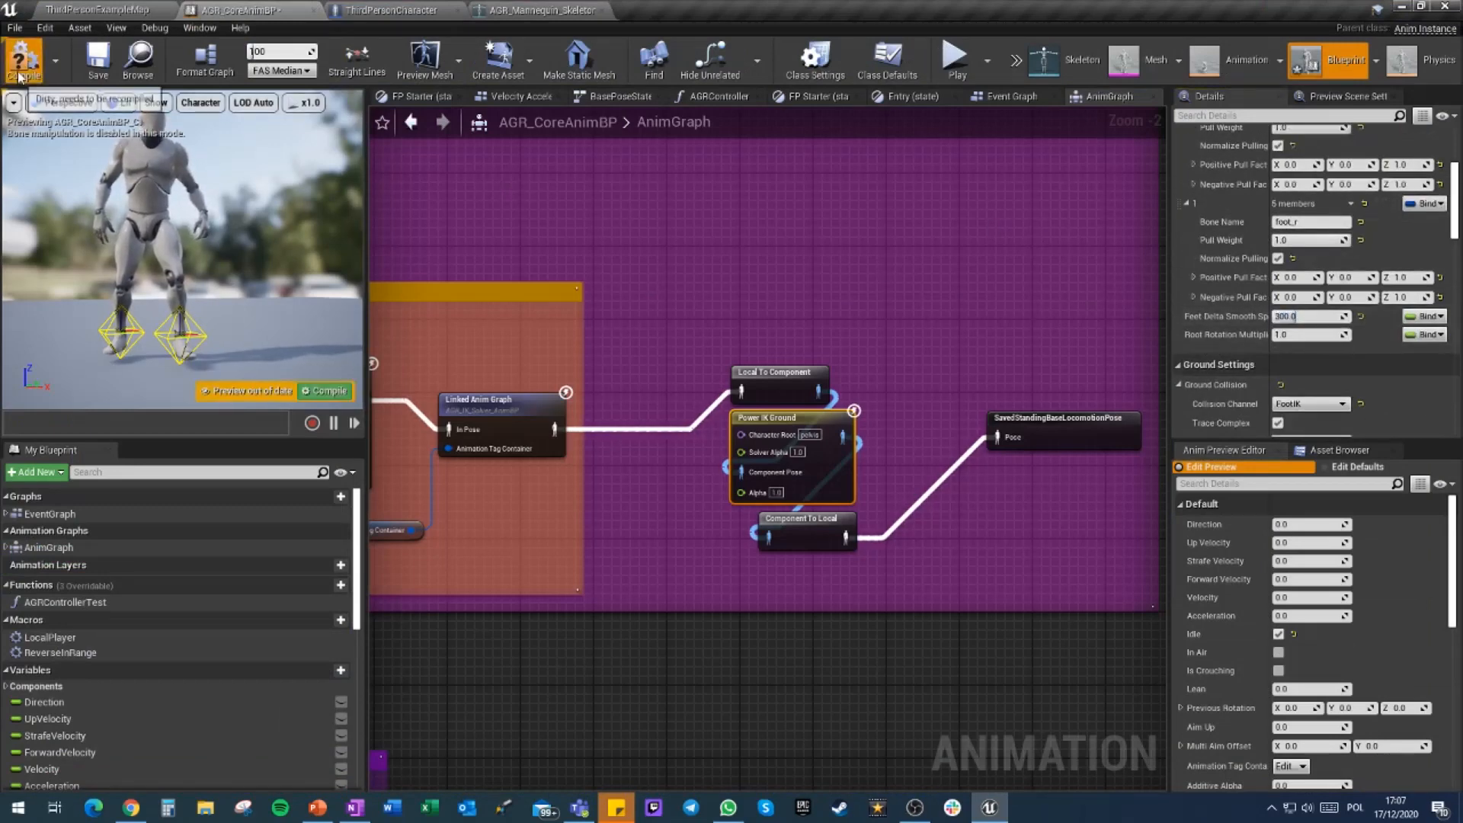
{"action": "left_click", "coordinate": [99, 10]}
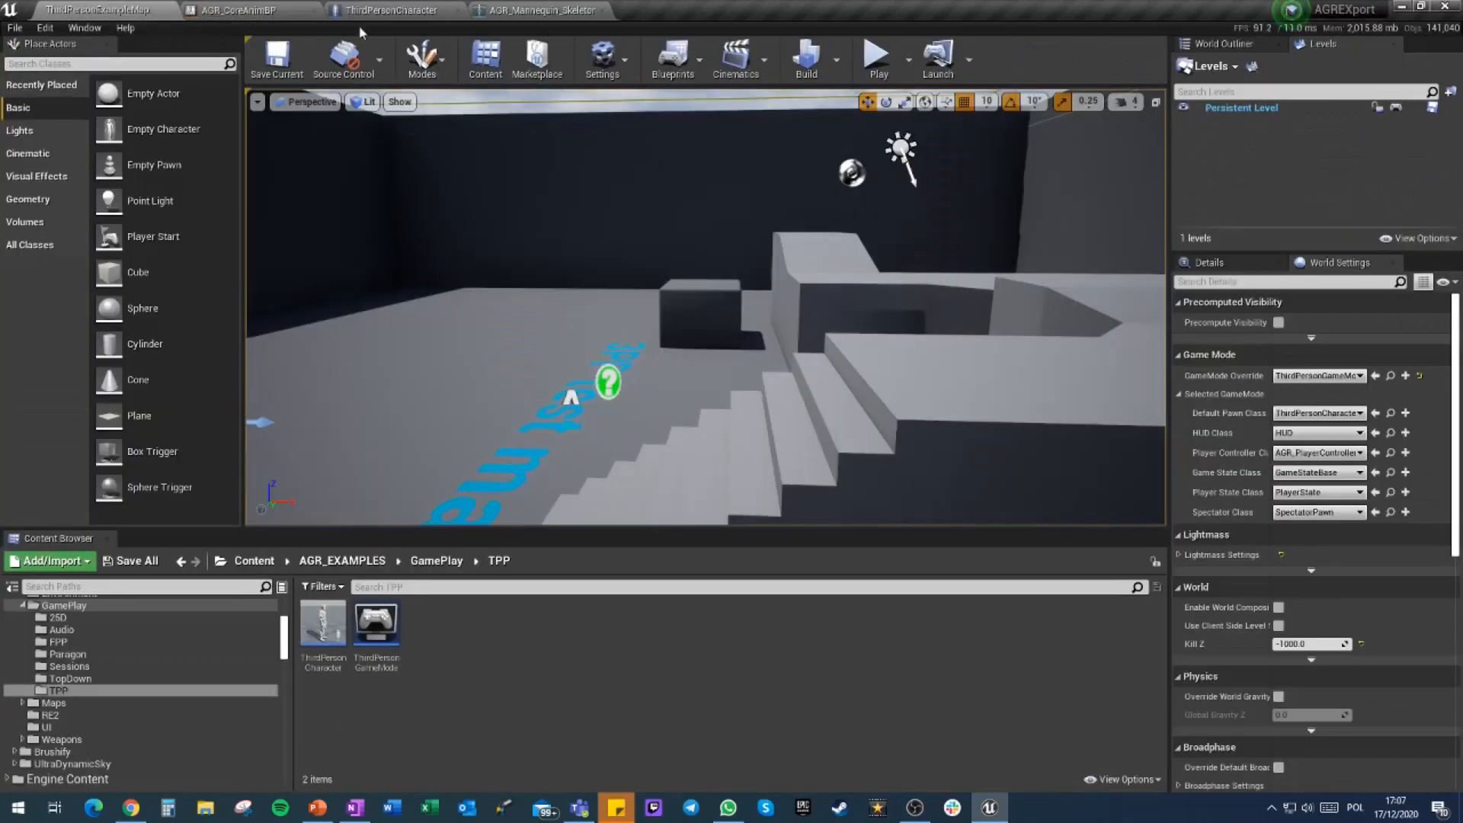
{"action": "key", "text": "alt+p"}
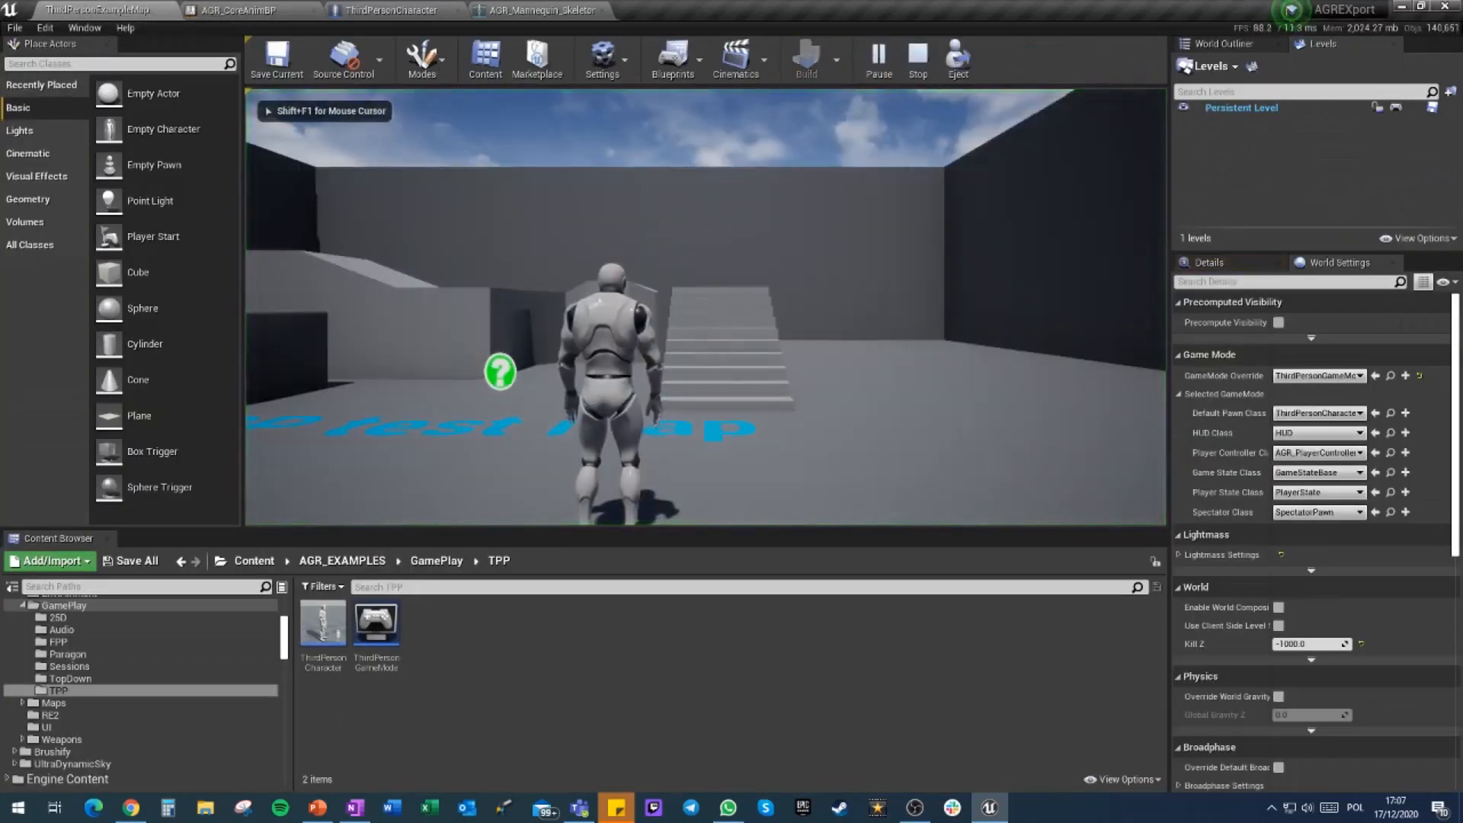
{"action": "key", "text": "F11"}
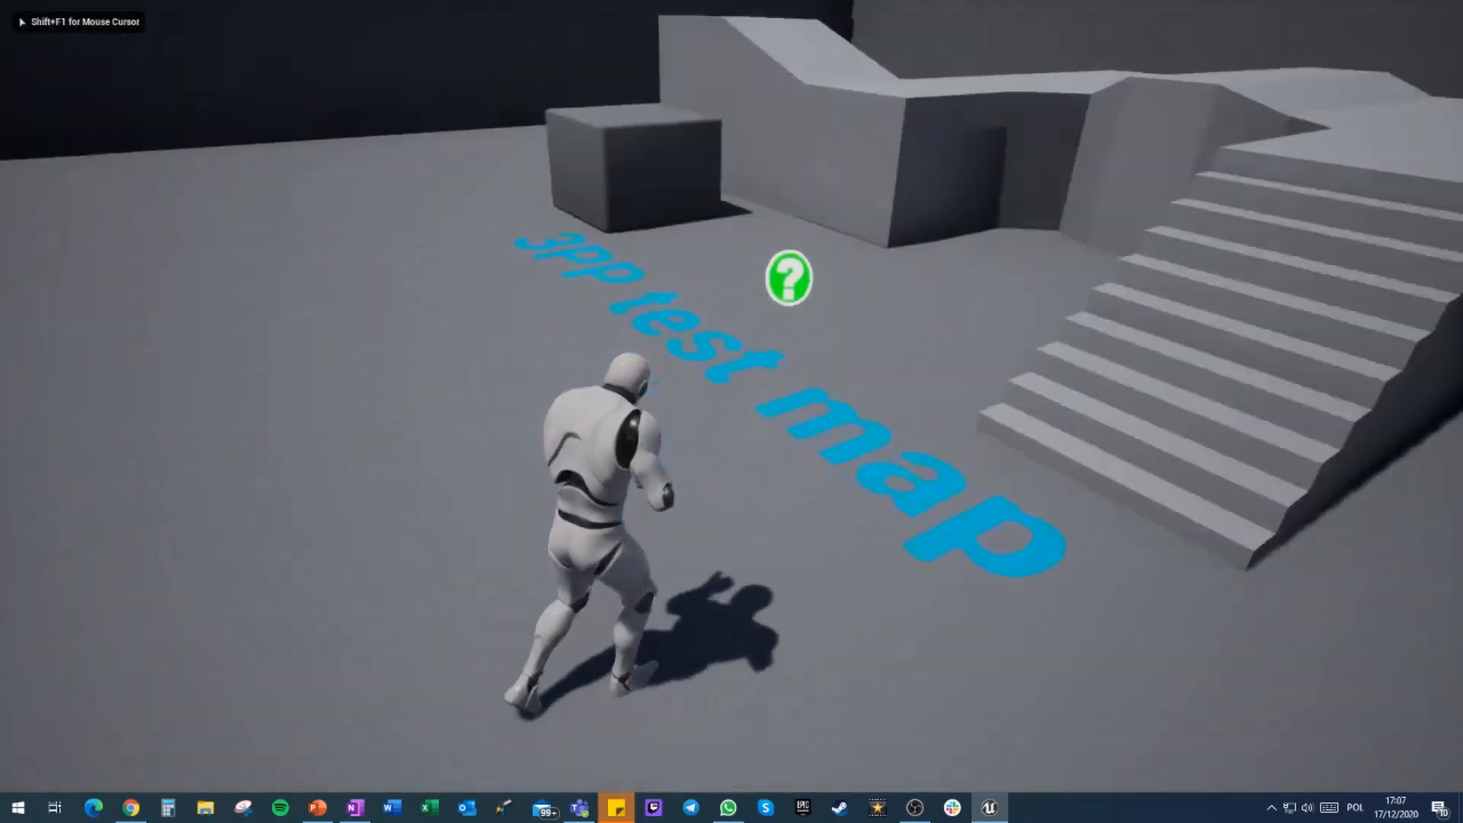
Run the character up the staircase and back and forth across the steps to check how smoothly the feet follow them
{"action": "key", "text": "w"}
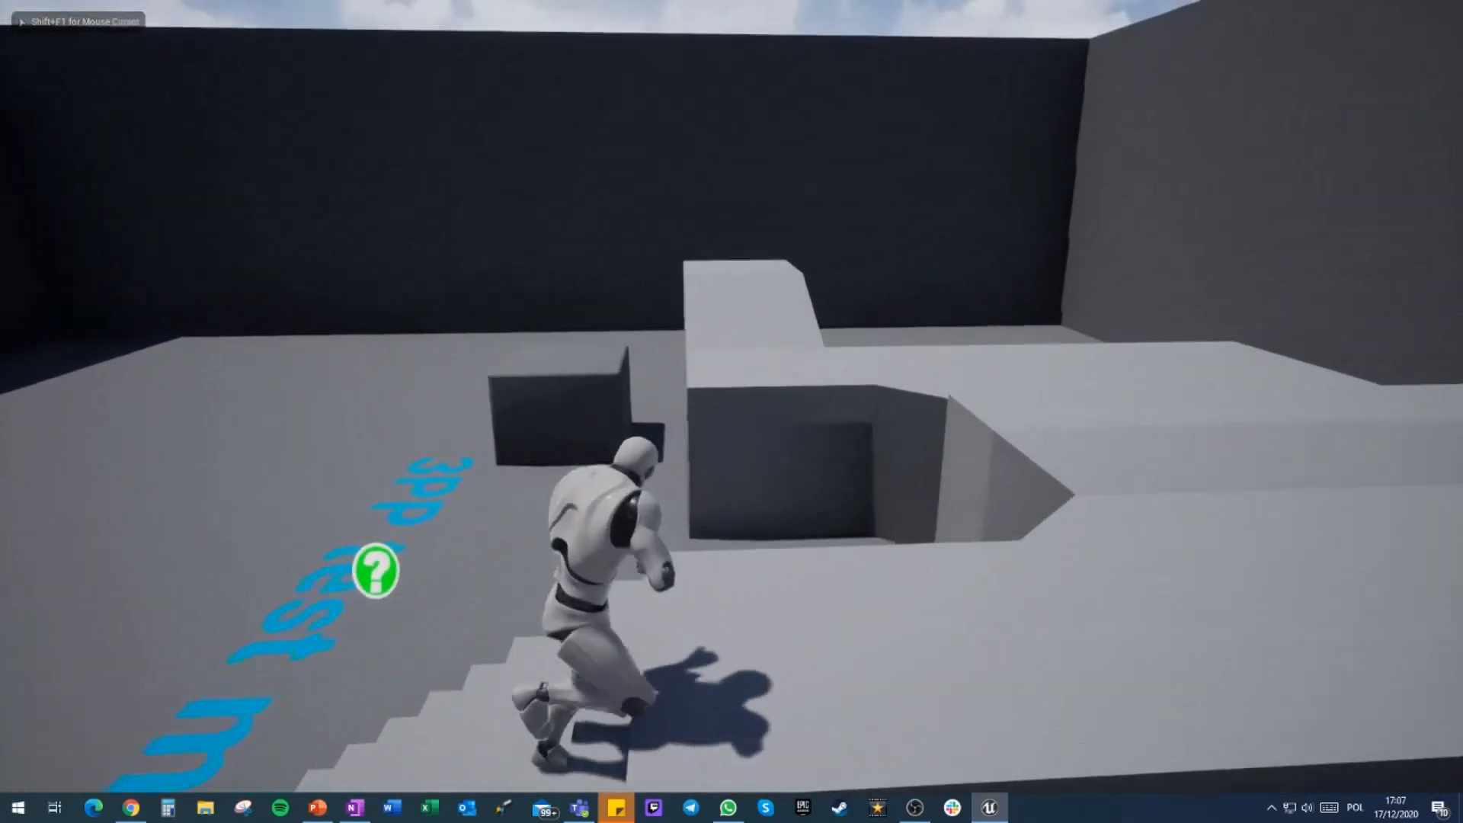
{"action": "key", "text": "w"}
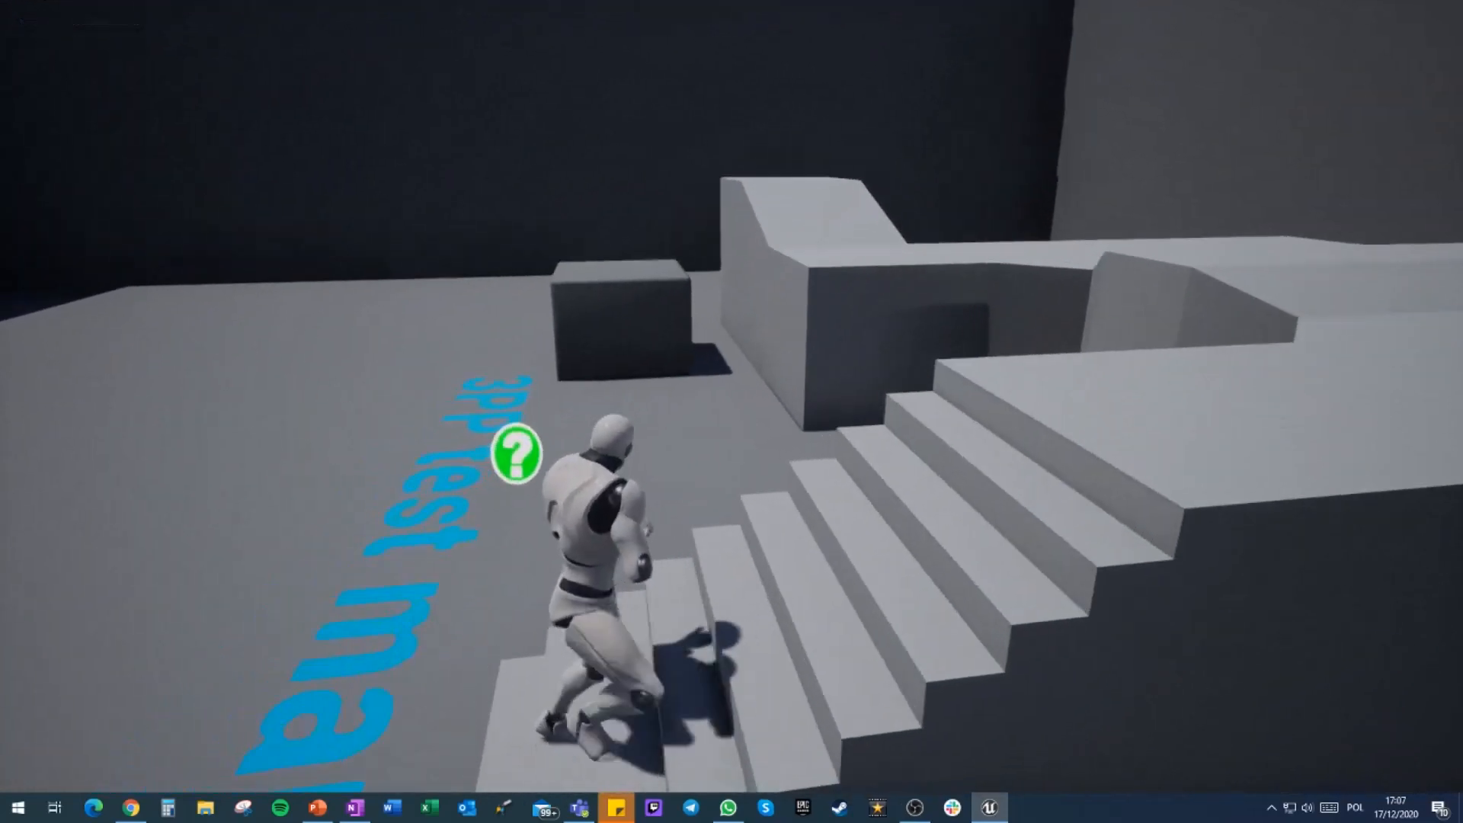
{"action": "key", "text": "s"}
{"action": "key", "text": "w"}
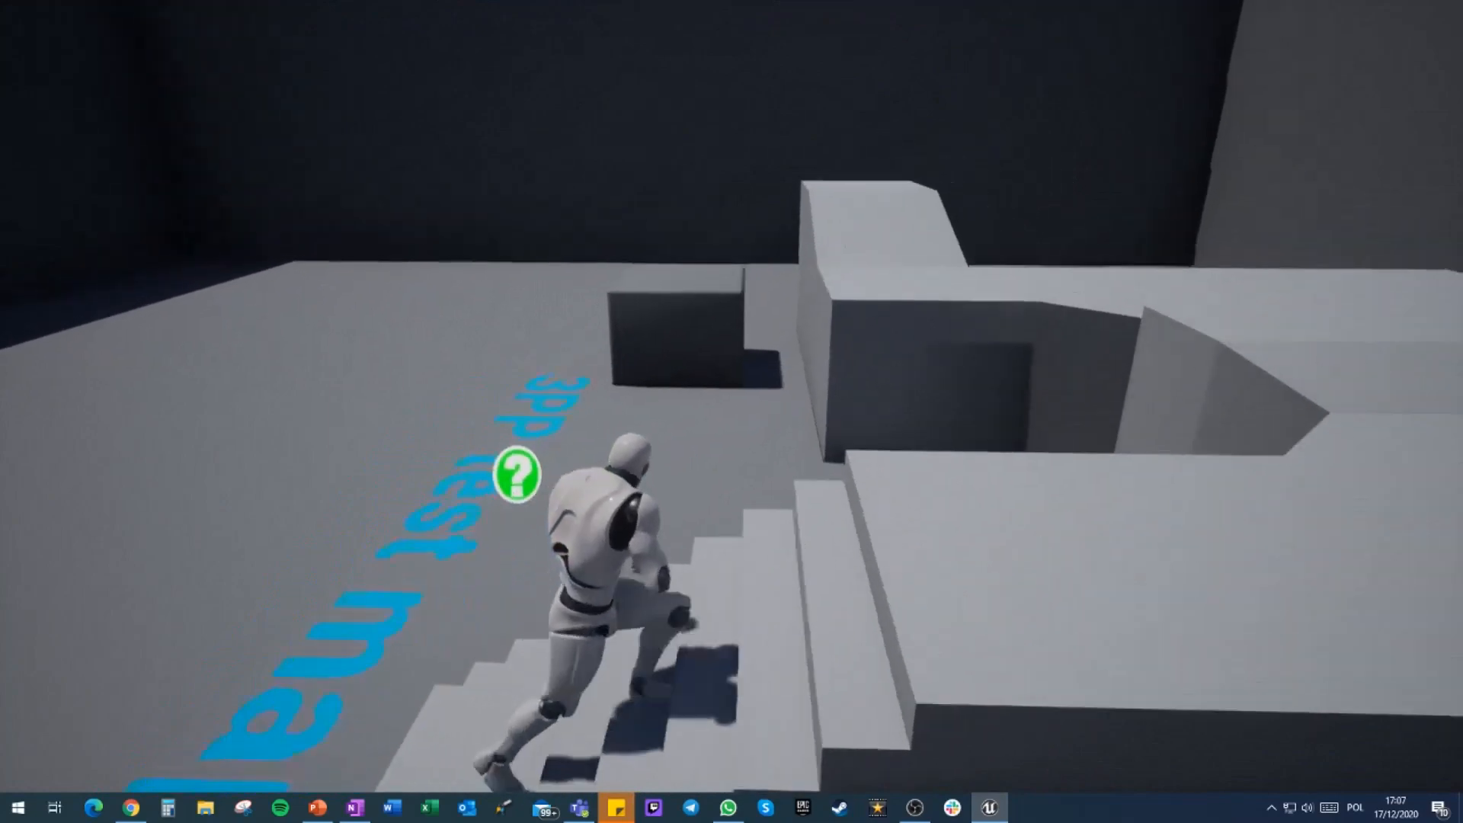
{"action": "key", "text": "s"}
{"action": "key", "text": "w"}
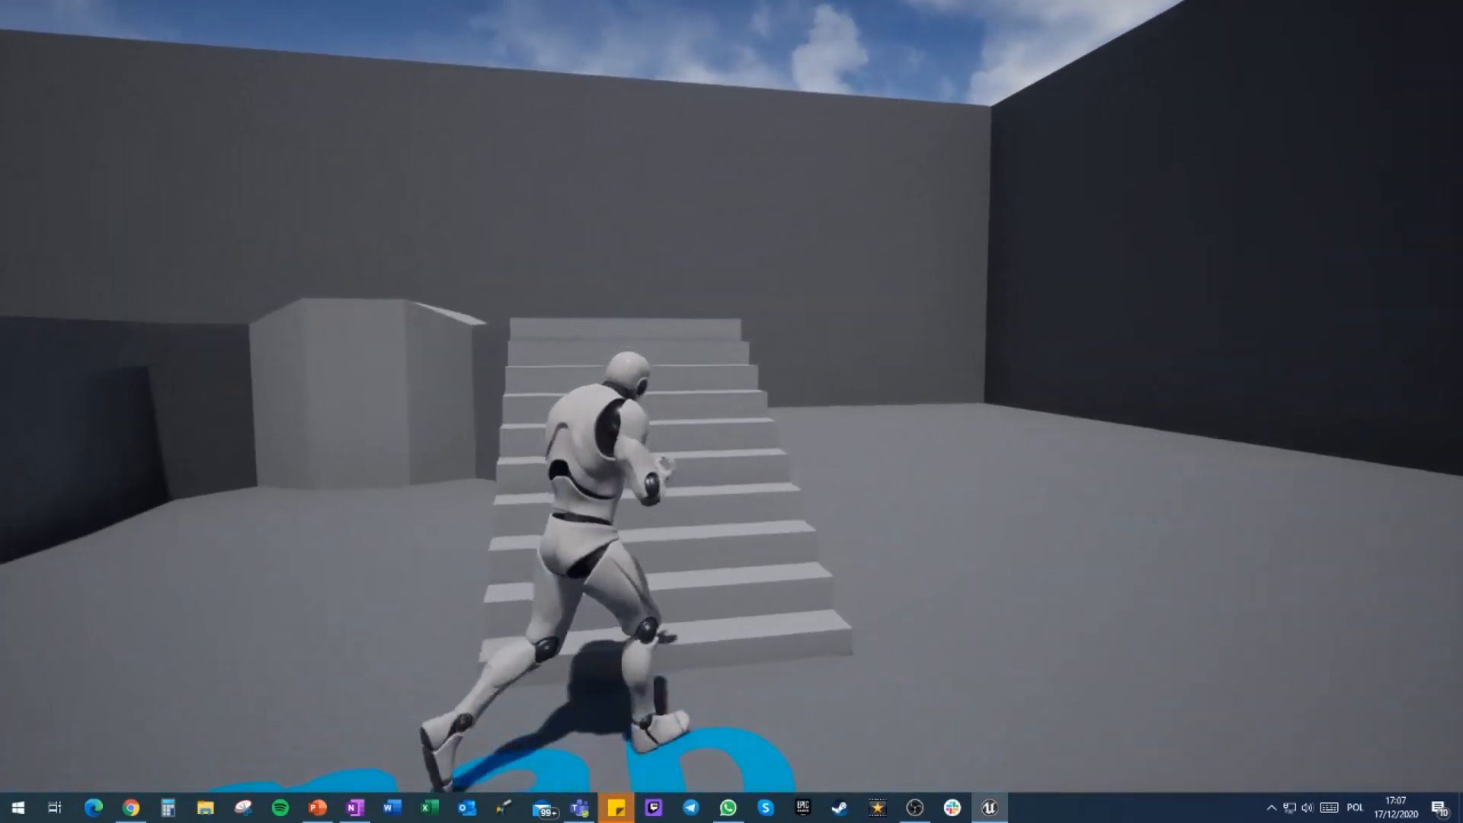
Run the character from the floor up to the platform and back, stop it on the steps to check its feet, and end the play test
{"action": "key", "text": "s"}
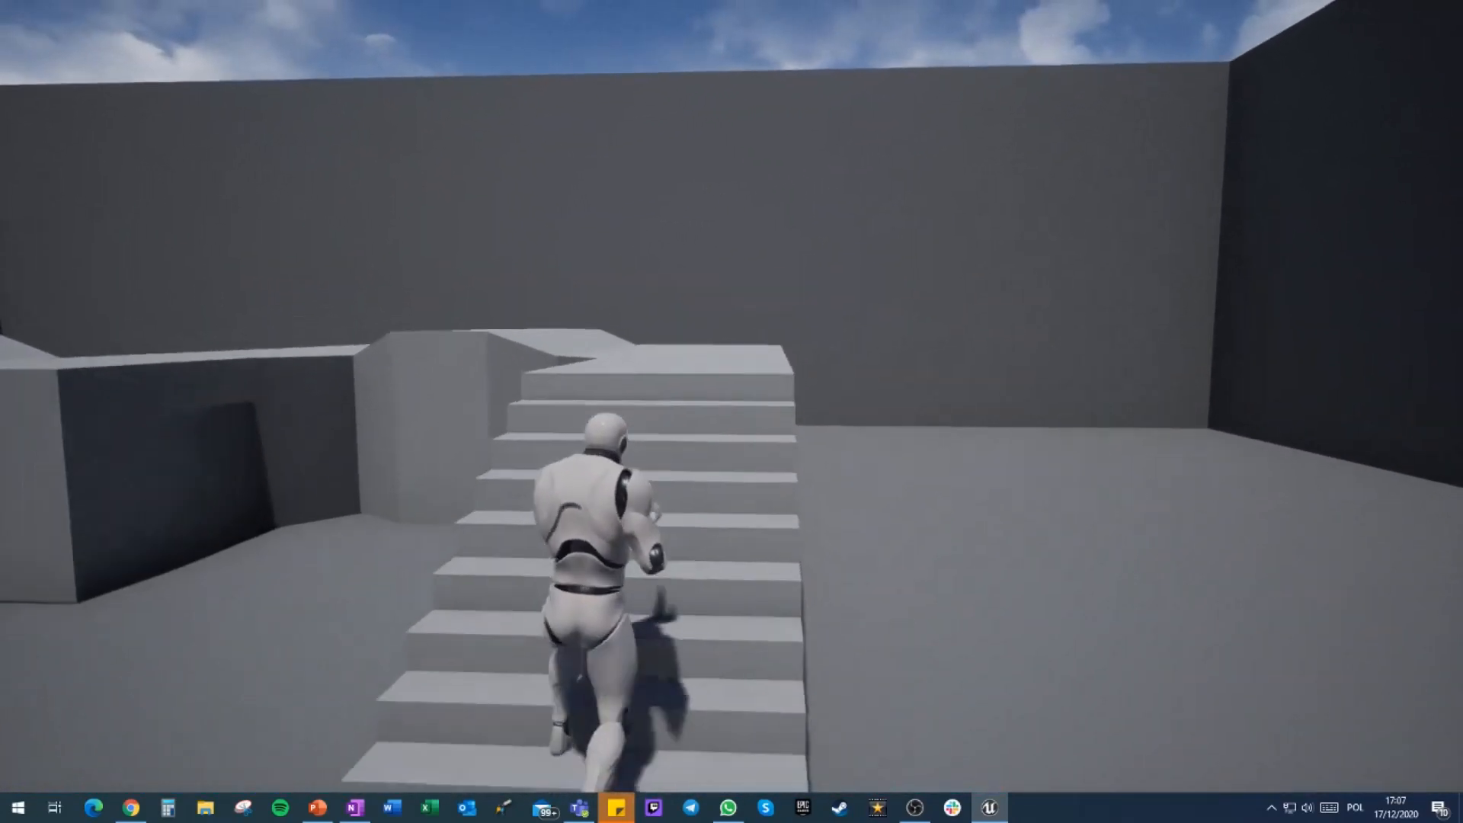
{"action": "key", "text": "w"}
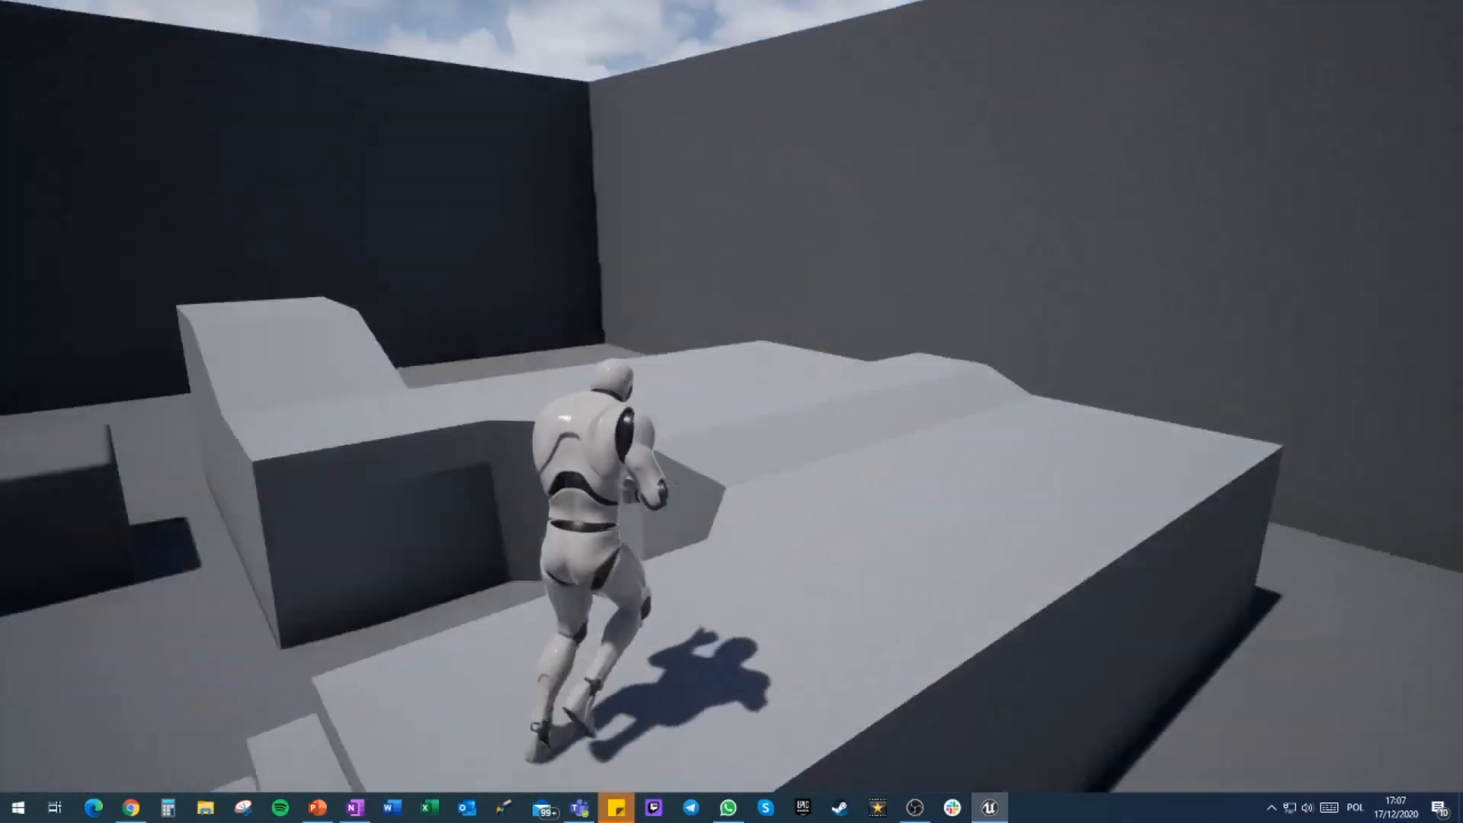
{"action": "key", "text": "w"}
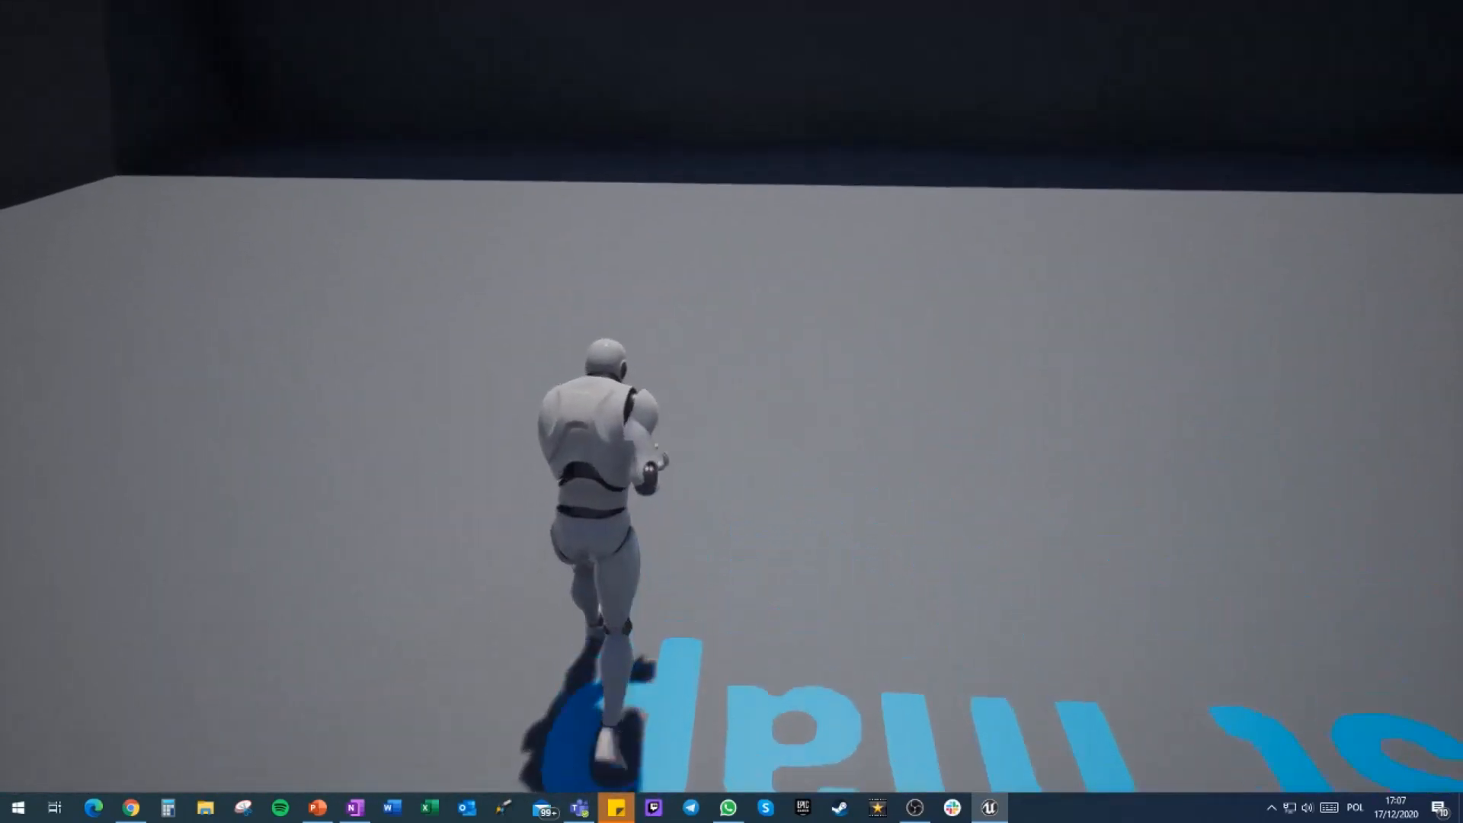
{"action": "key", "text": "w"}
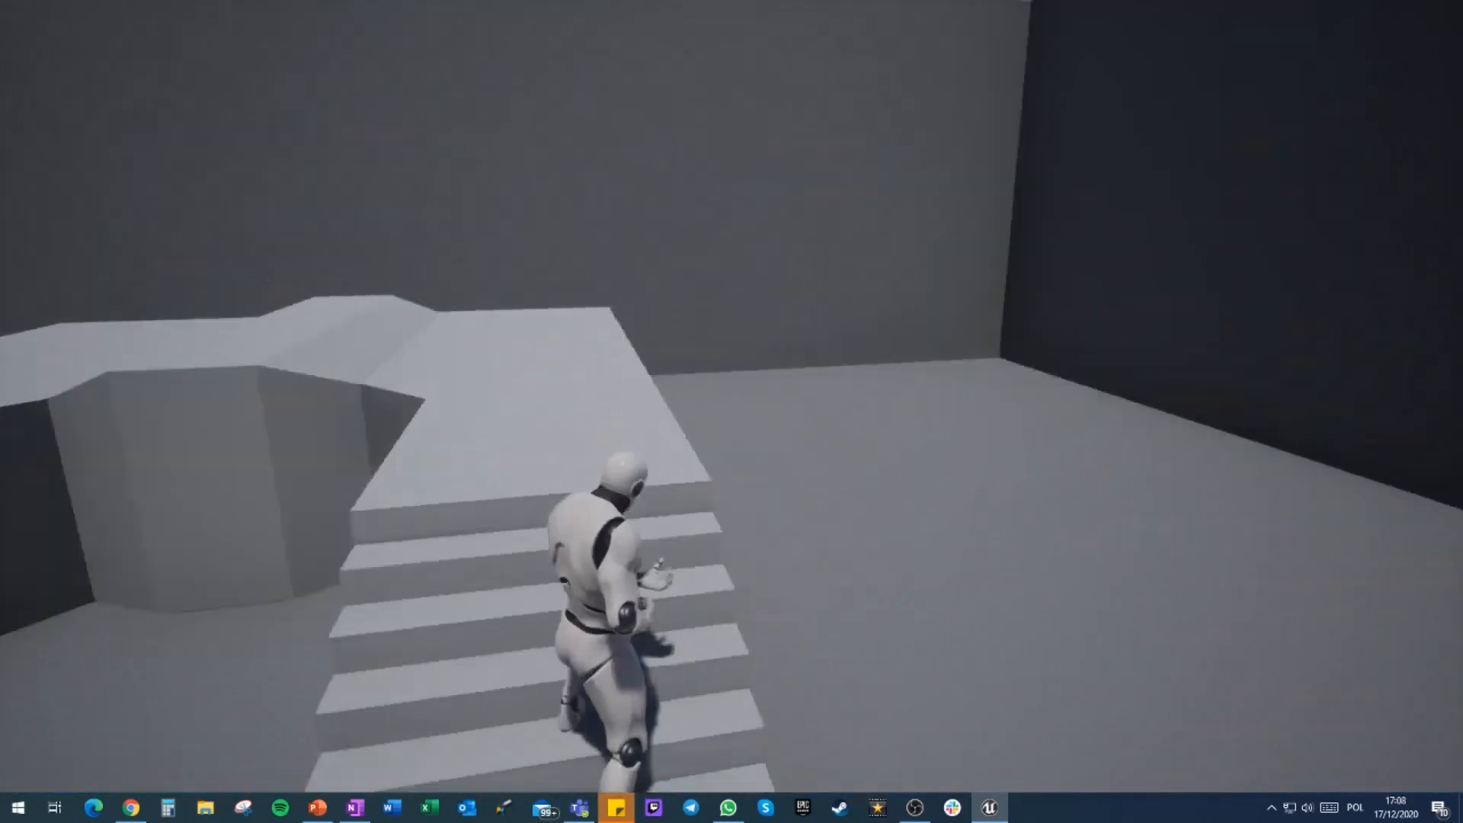
{"action": "key", "text": "w"}
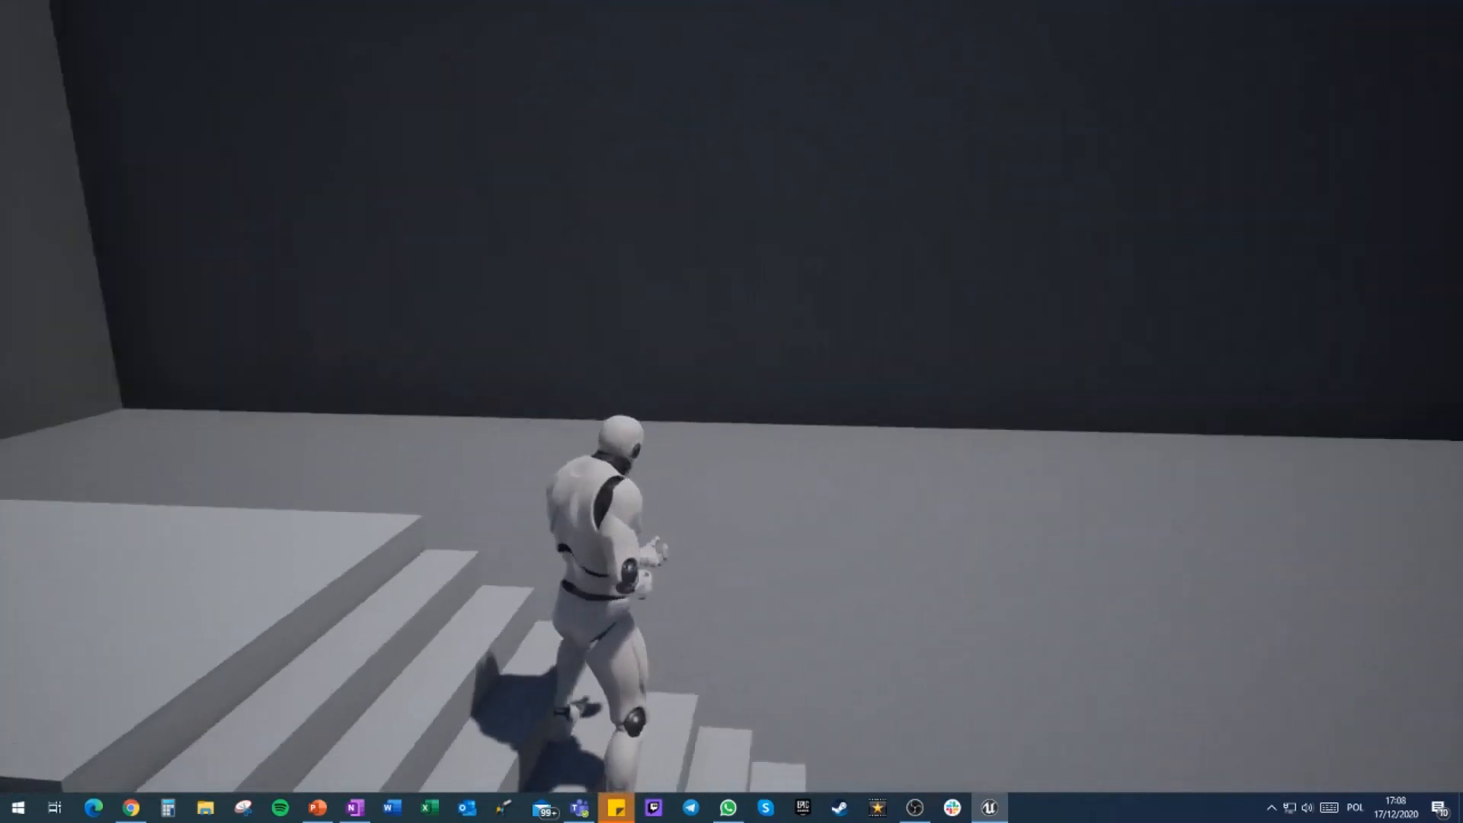
{"action": "key", "text": "Escape"}
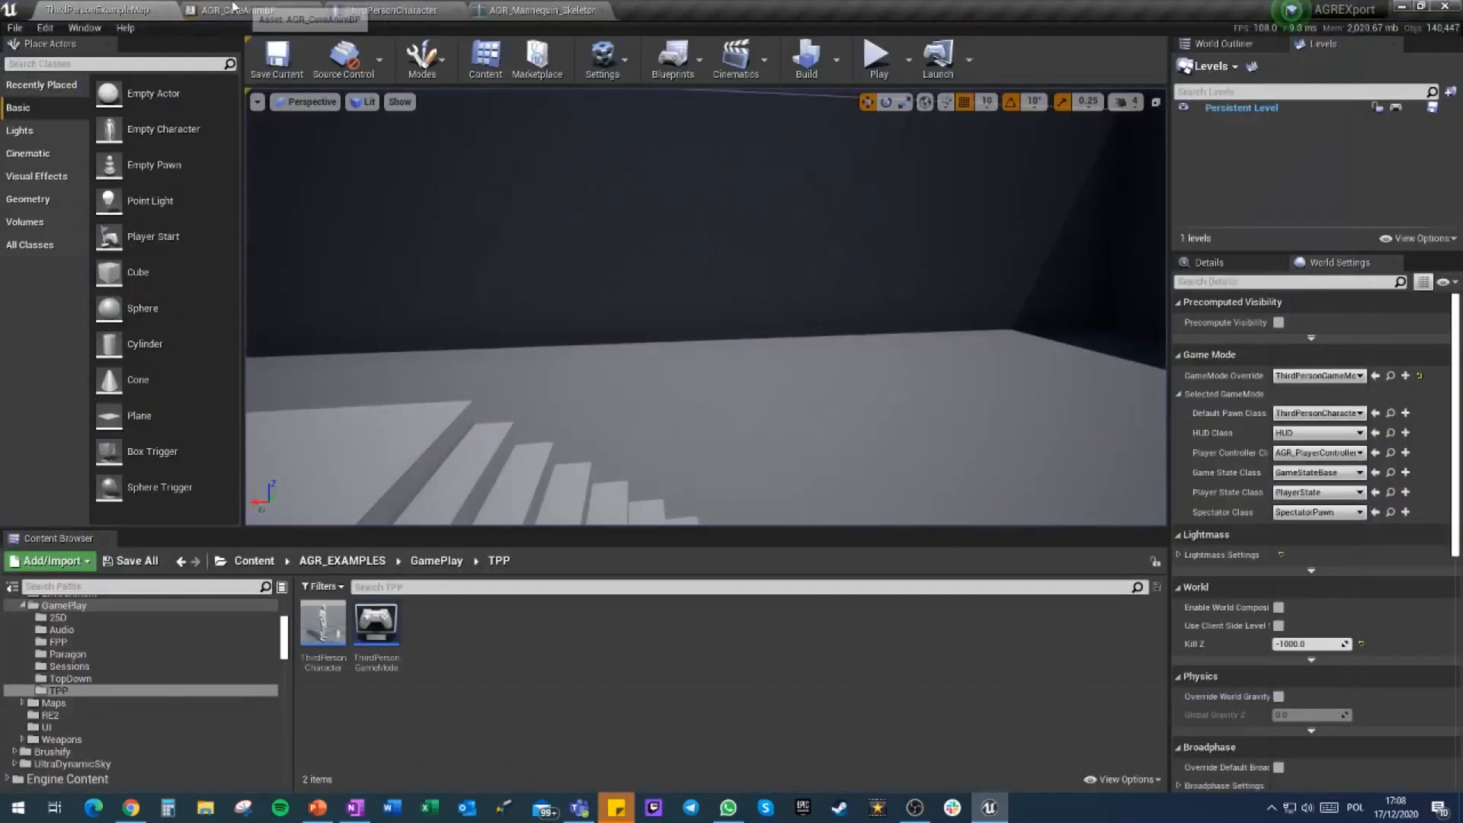
Set the Power IK Ground node's Feet Delta Smooth Speed to 60.0, compile and save AGR_CoreAnimBP, and start a full-screen play test of ThirdPersonExampleMap
{"action": "left_click", "coordinate": [234, 9]}
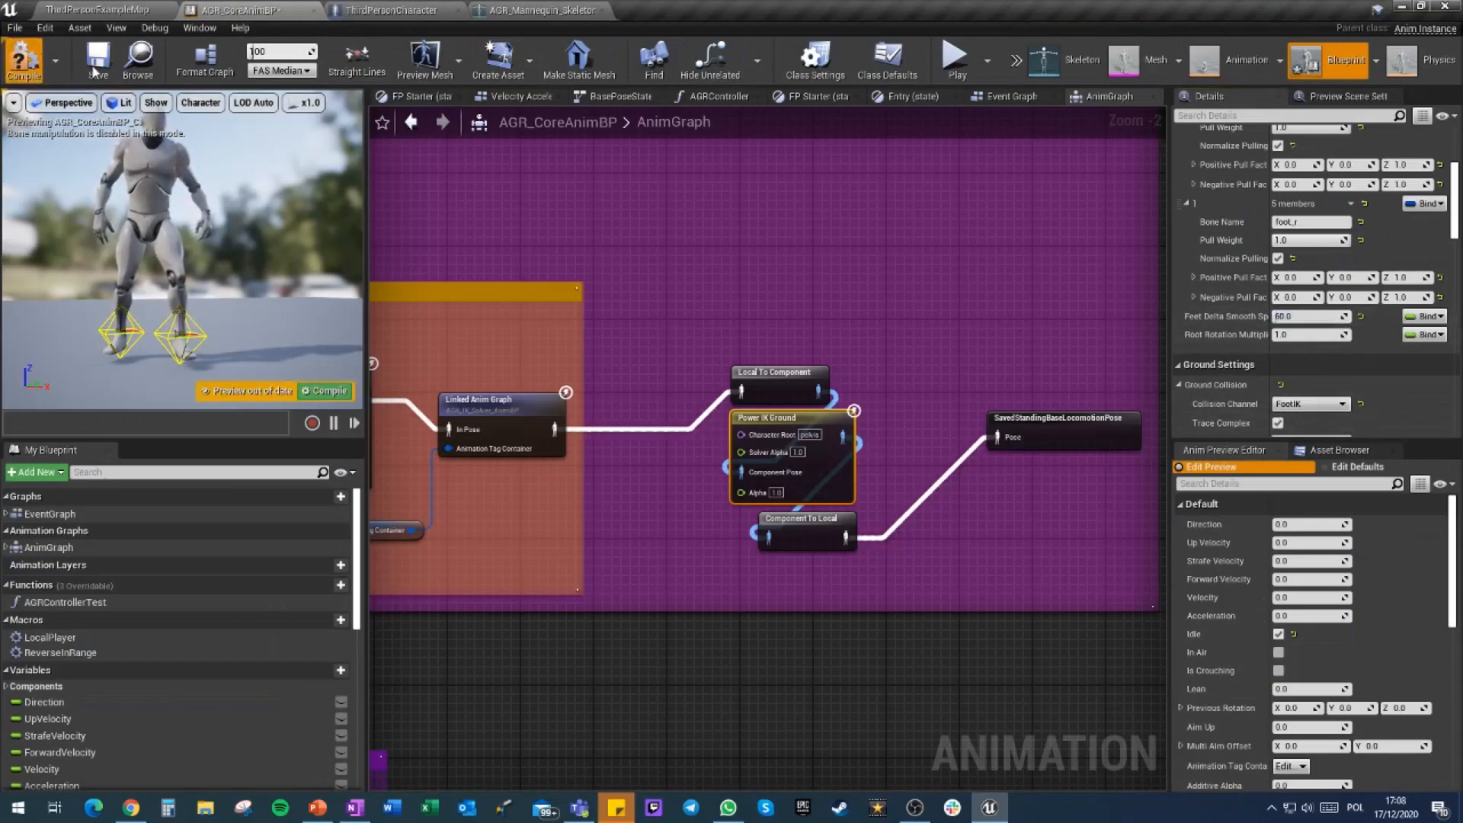
{"action": "left_click", "coordinate": [169, 9]}
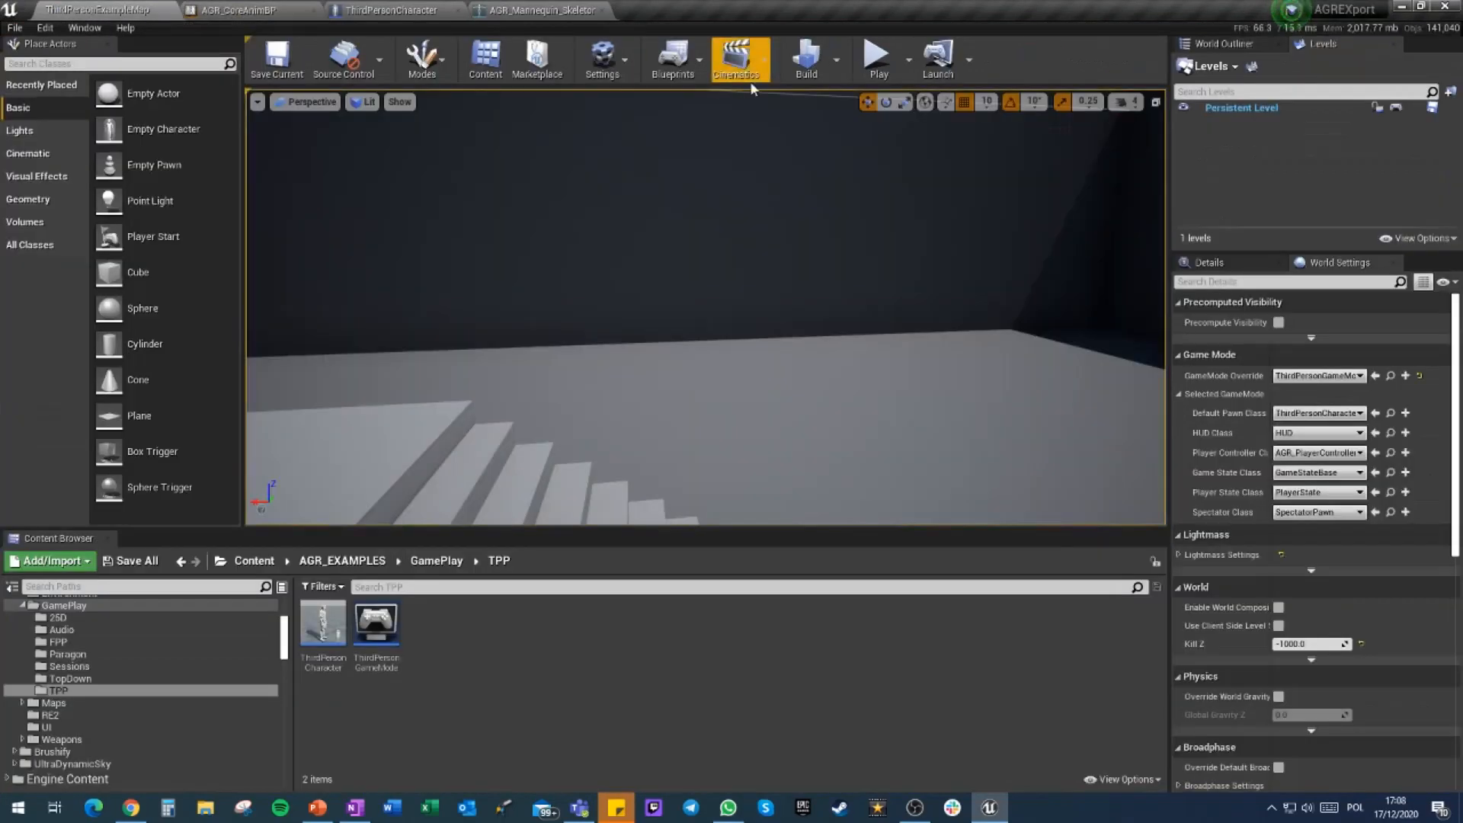
{"action": "left_click", "coordinate": [874, 61]}
{"action": "key", "text": "F11"}
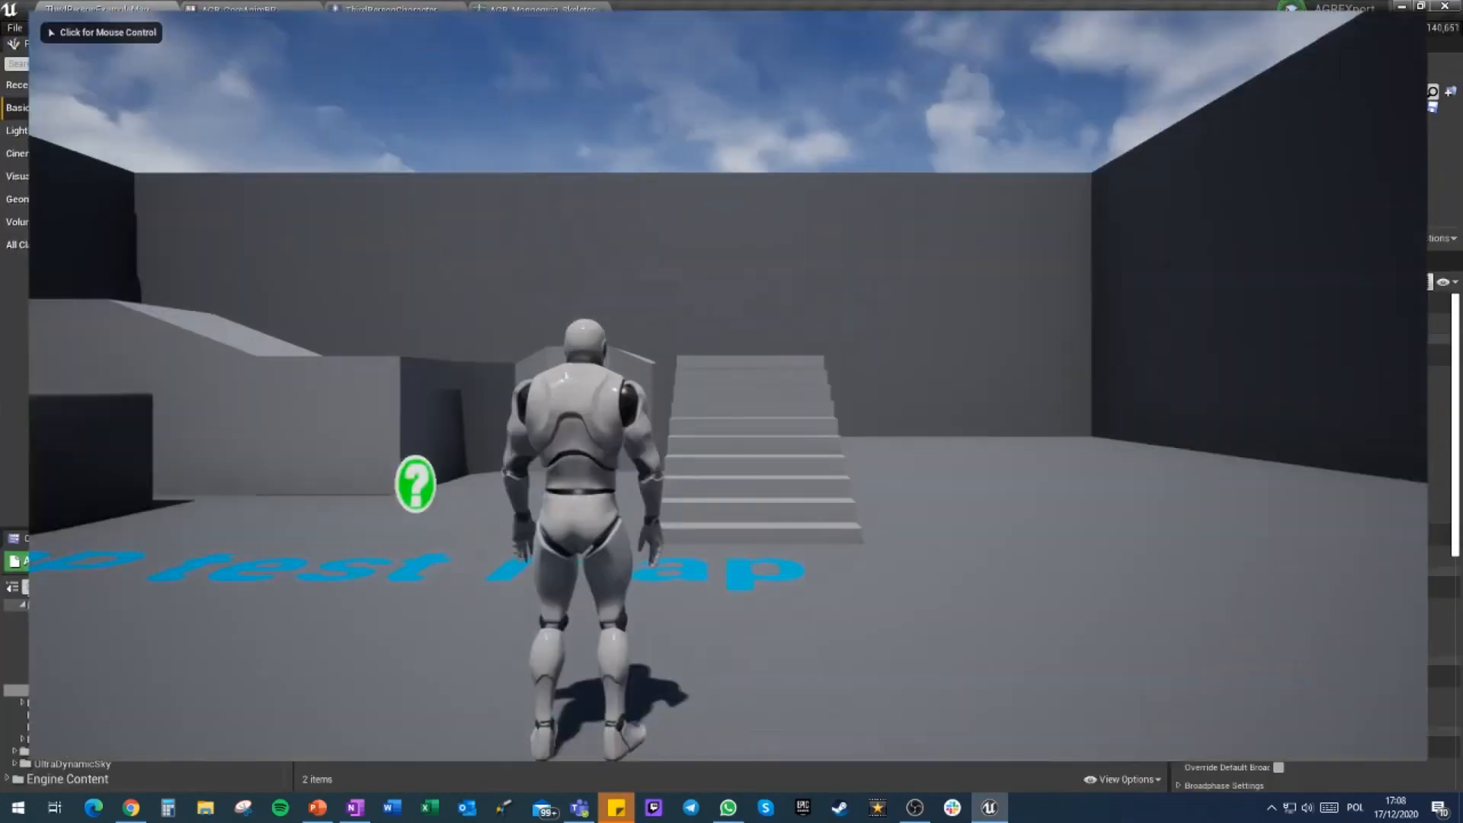
Run the character up and down the stairs to check the foot smoothing, and end the play test
{"action": "left_click", "coordinate": [683, 377]}
{"action": "key", "text": "w"}
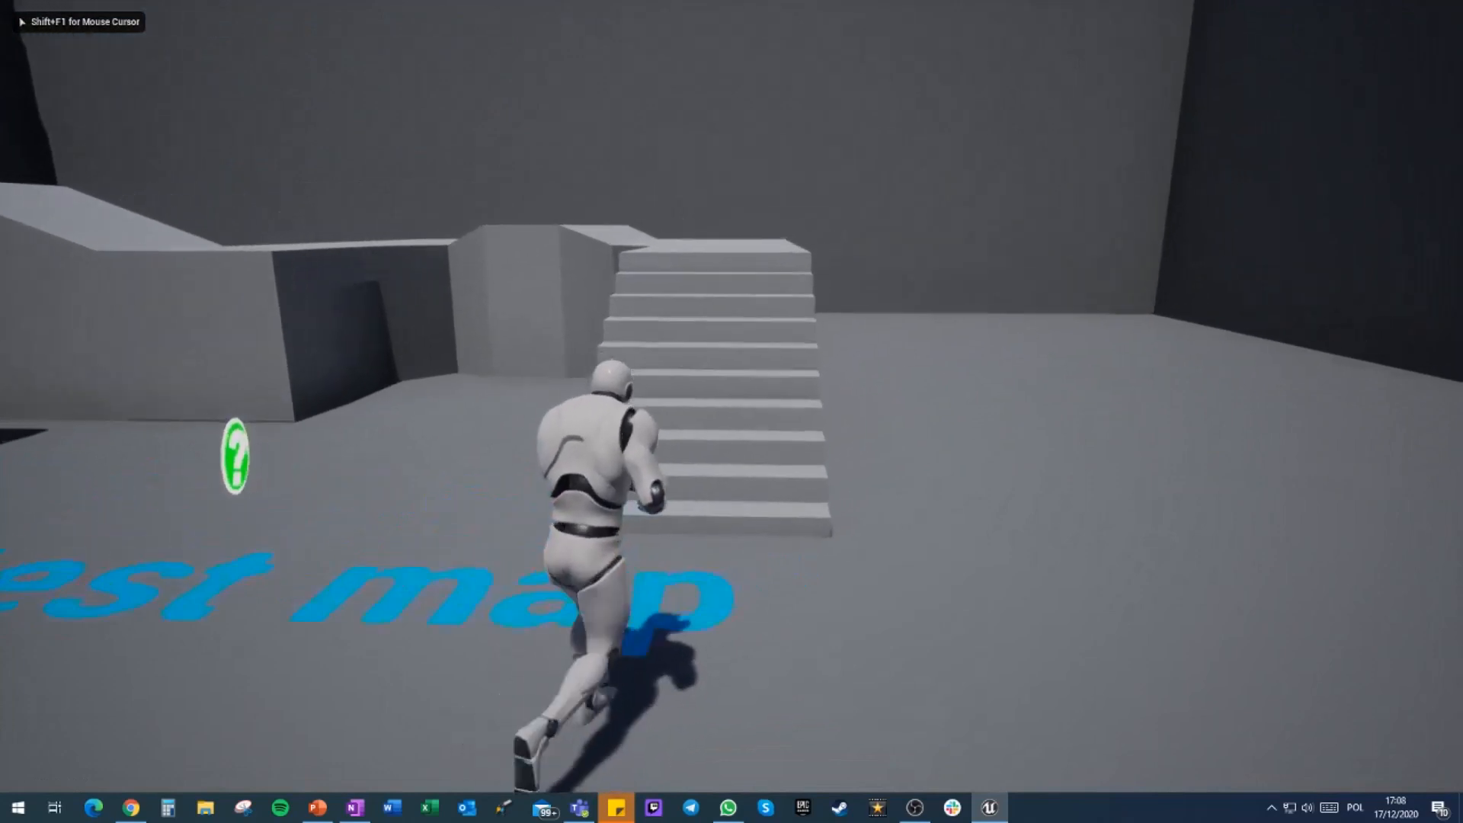
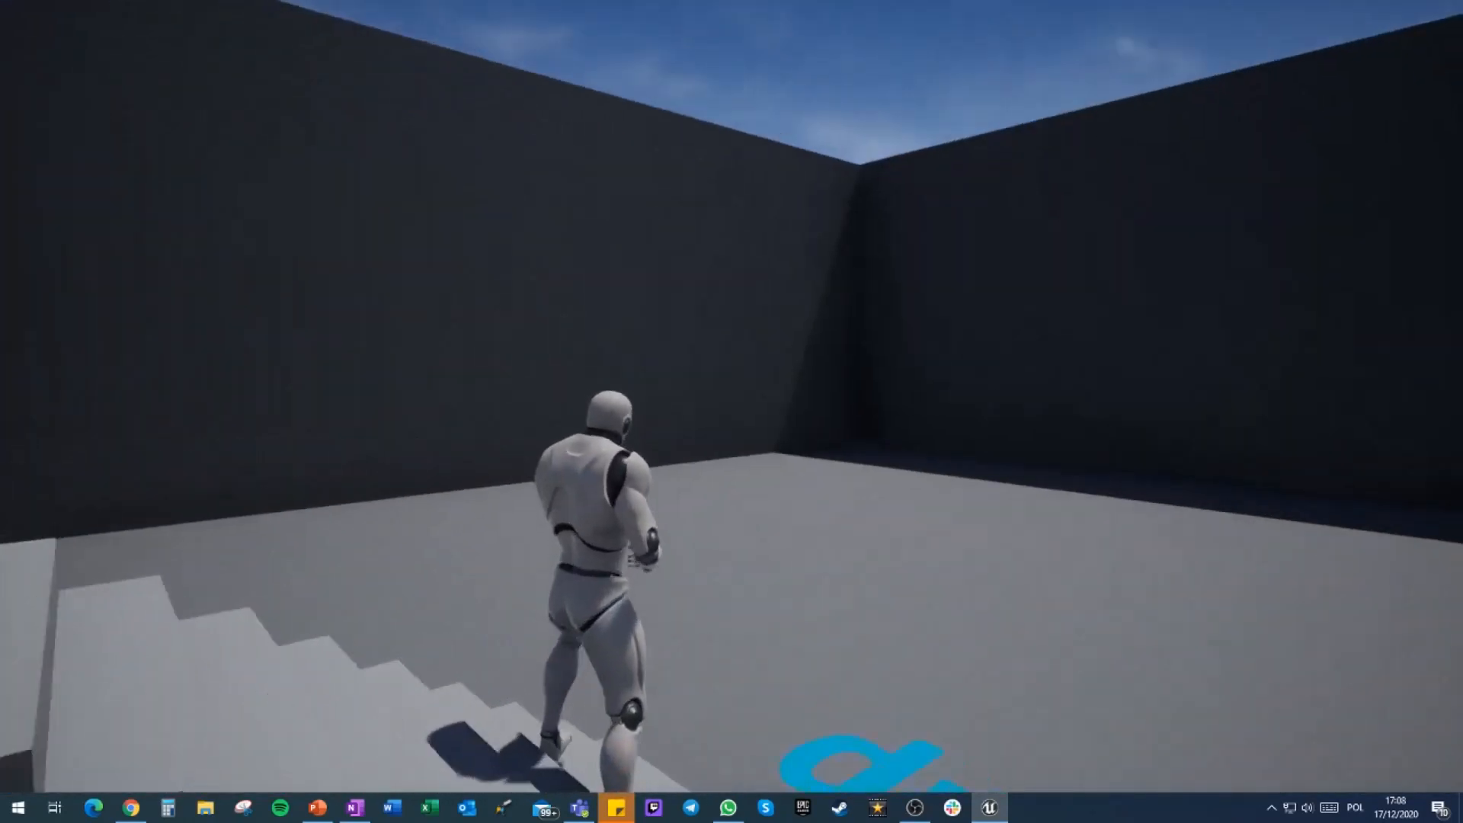
{"action": "key", "text": "w"}
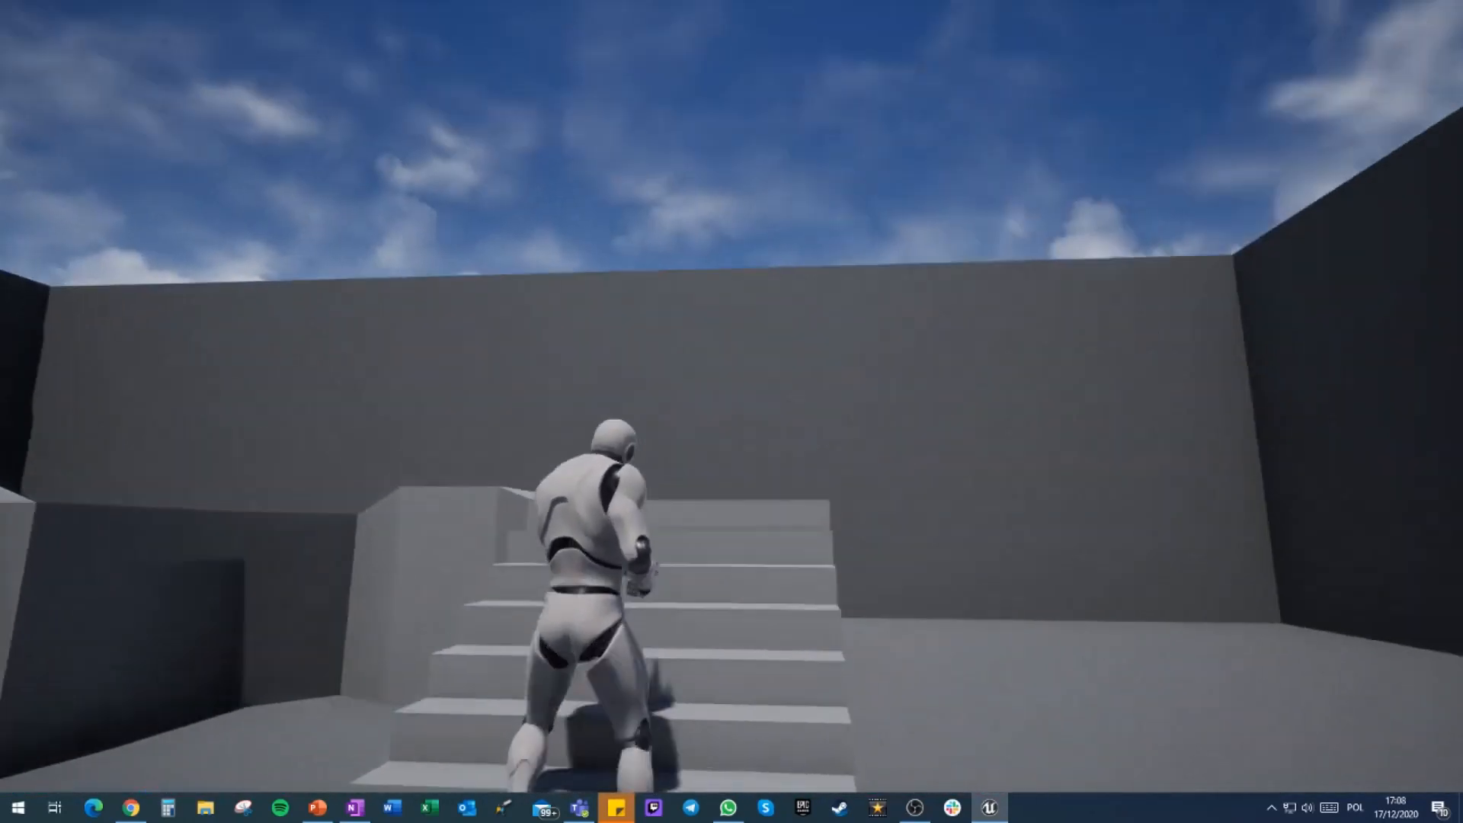
{"action": "key", "text": "s"}
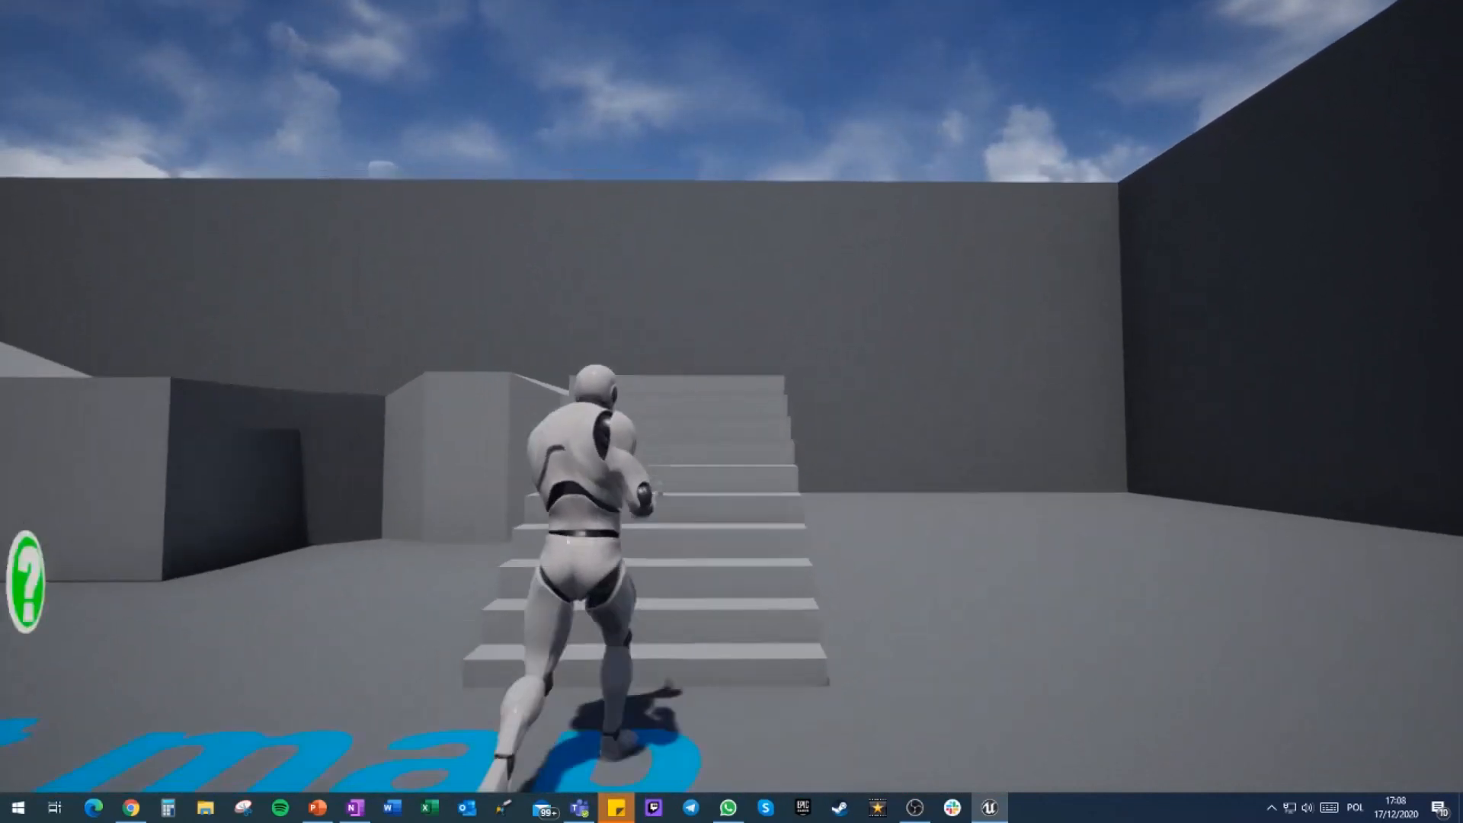
{"action": "key", "text": "Escape"}
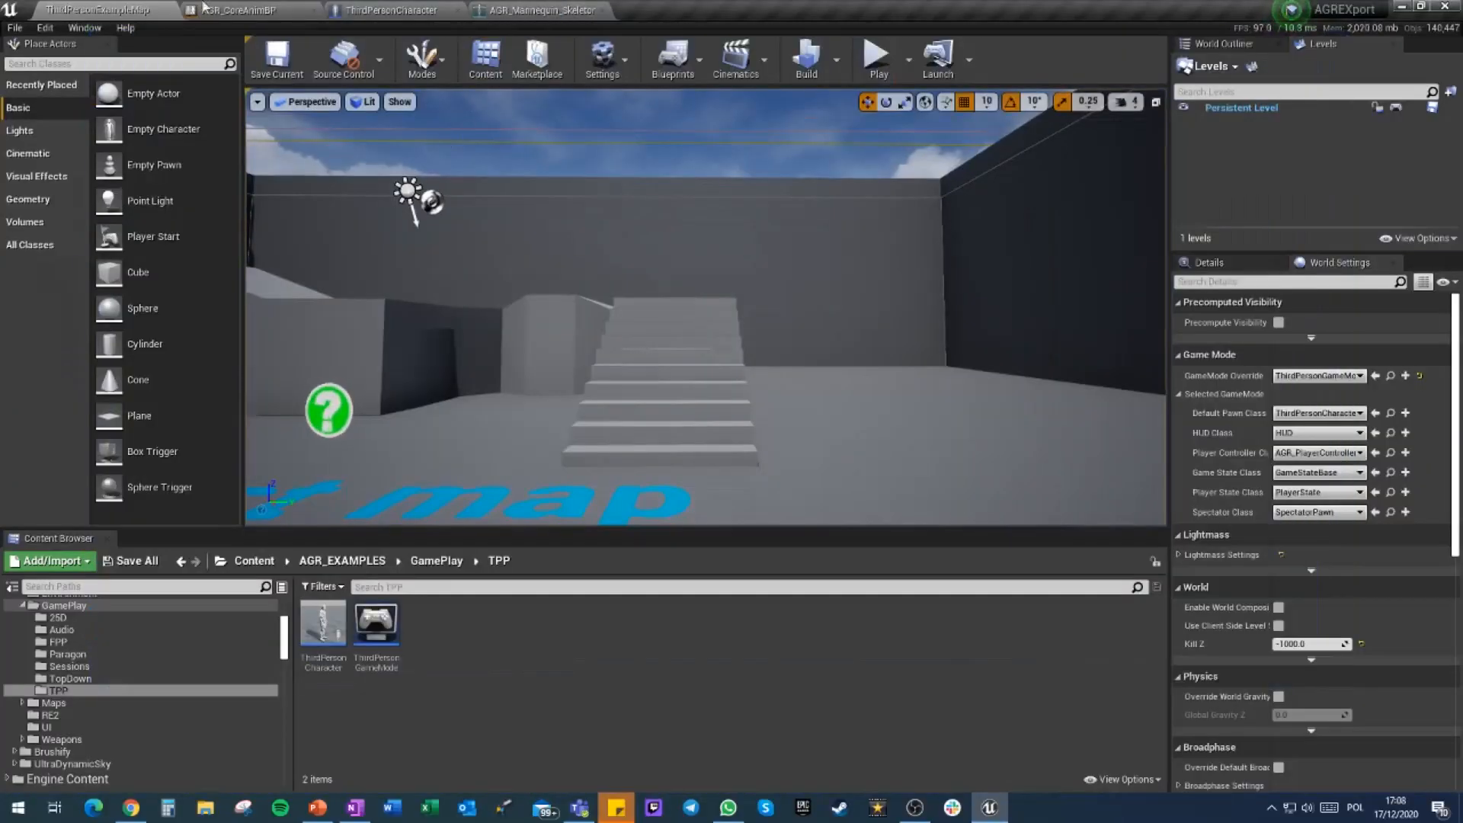
Review the Power IK Ground node's feet, foot rotation and bend direction settings in AGR_CoreAnimBP
{"action": "left_click", "coordinate": [232, 9]}
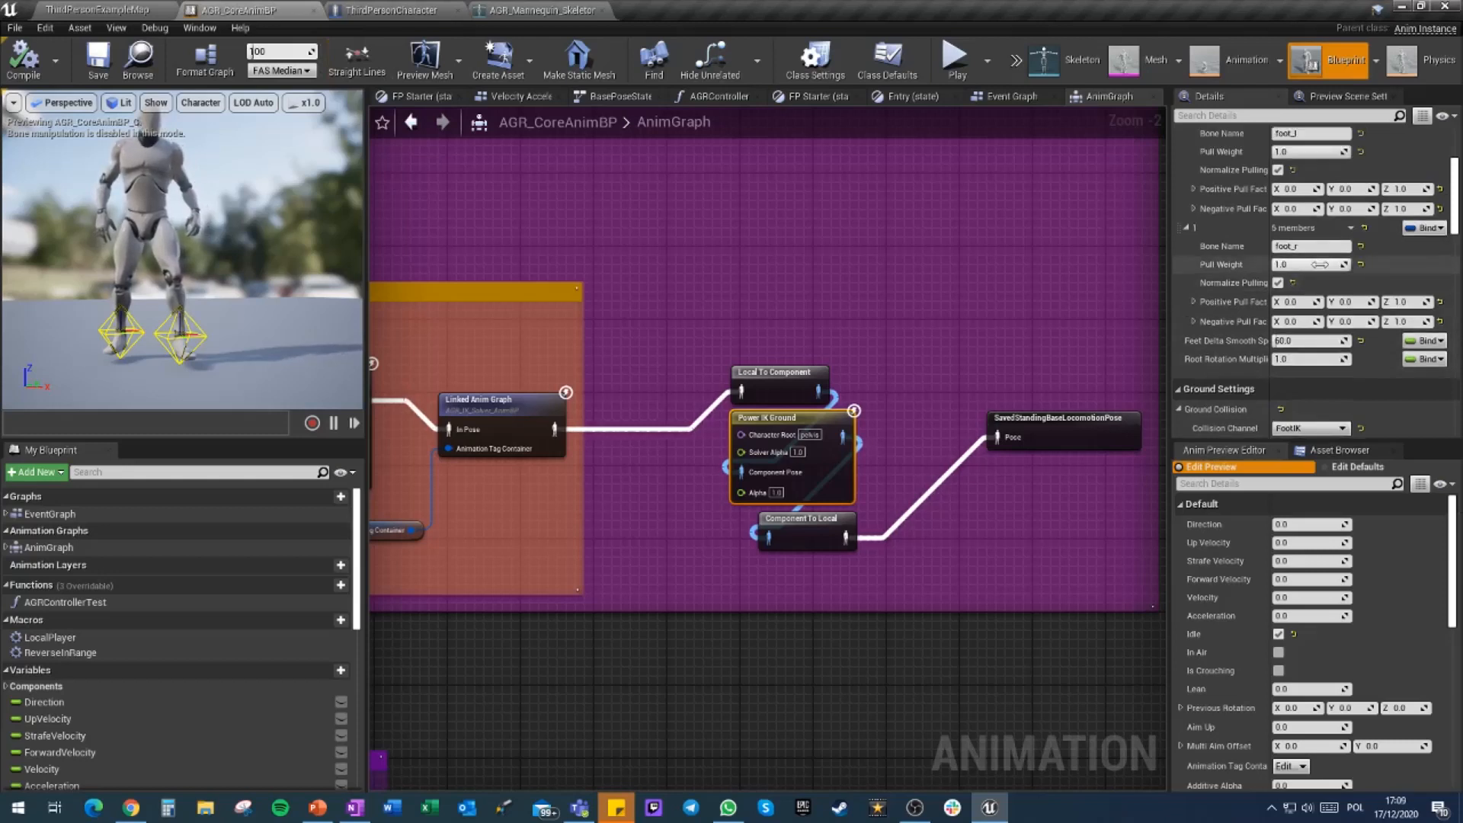
{"action": "scroll", "coordinate": [1320, 264], "scroll_direction": "up", "scroll_amount": 2}
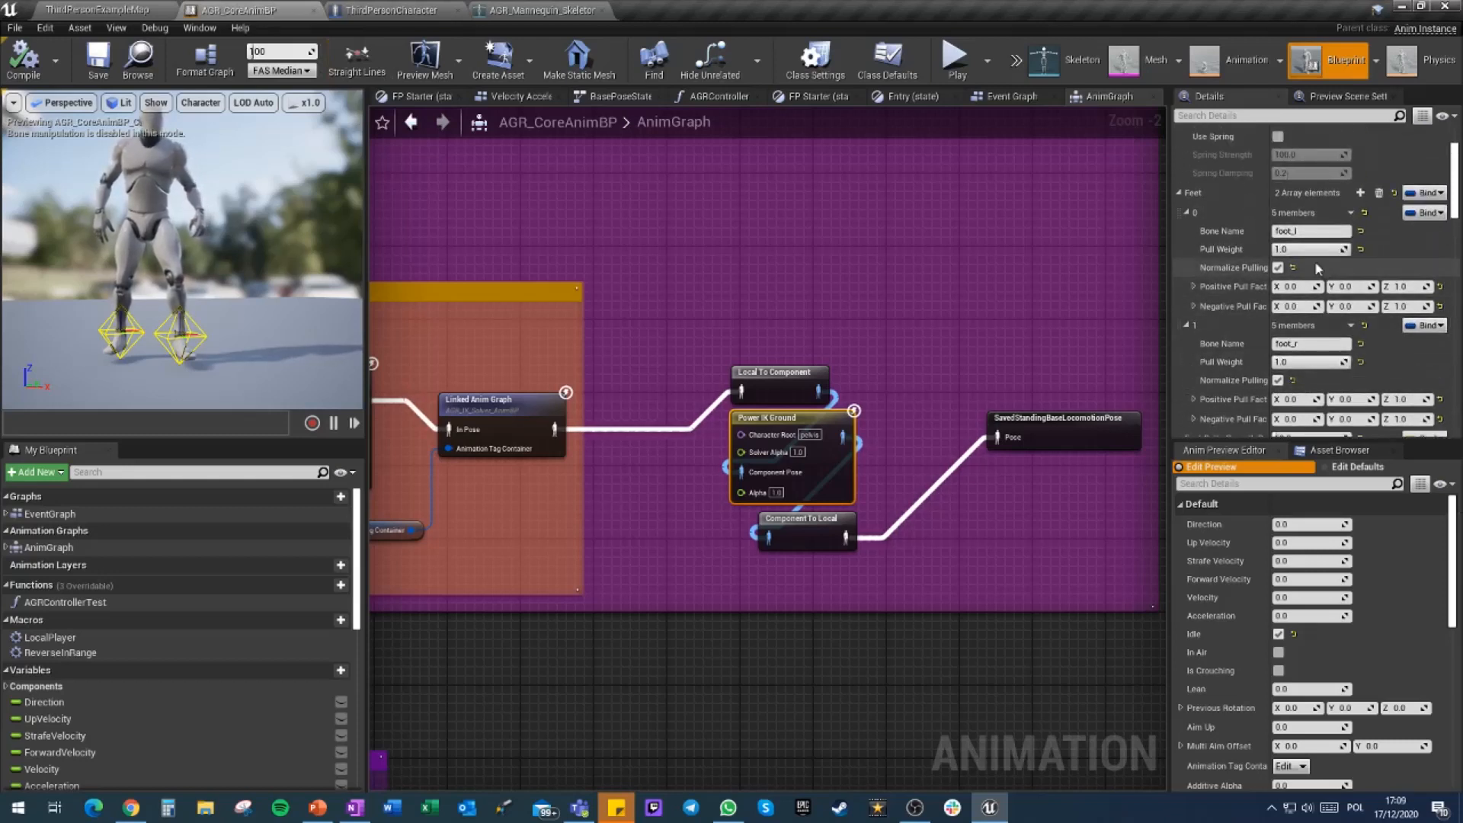
{"action": "scroll", "coordinate": [1314, 261], "scroll_direction": "up", "scroll_amount": 2}
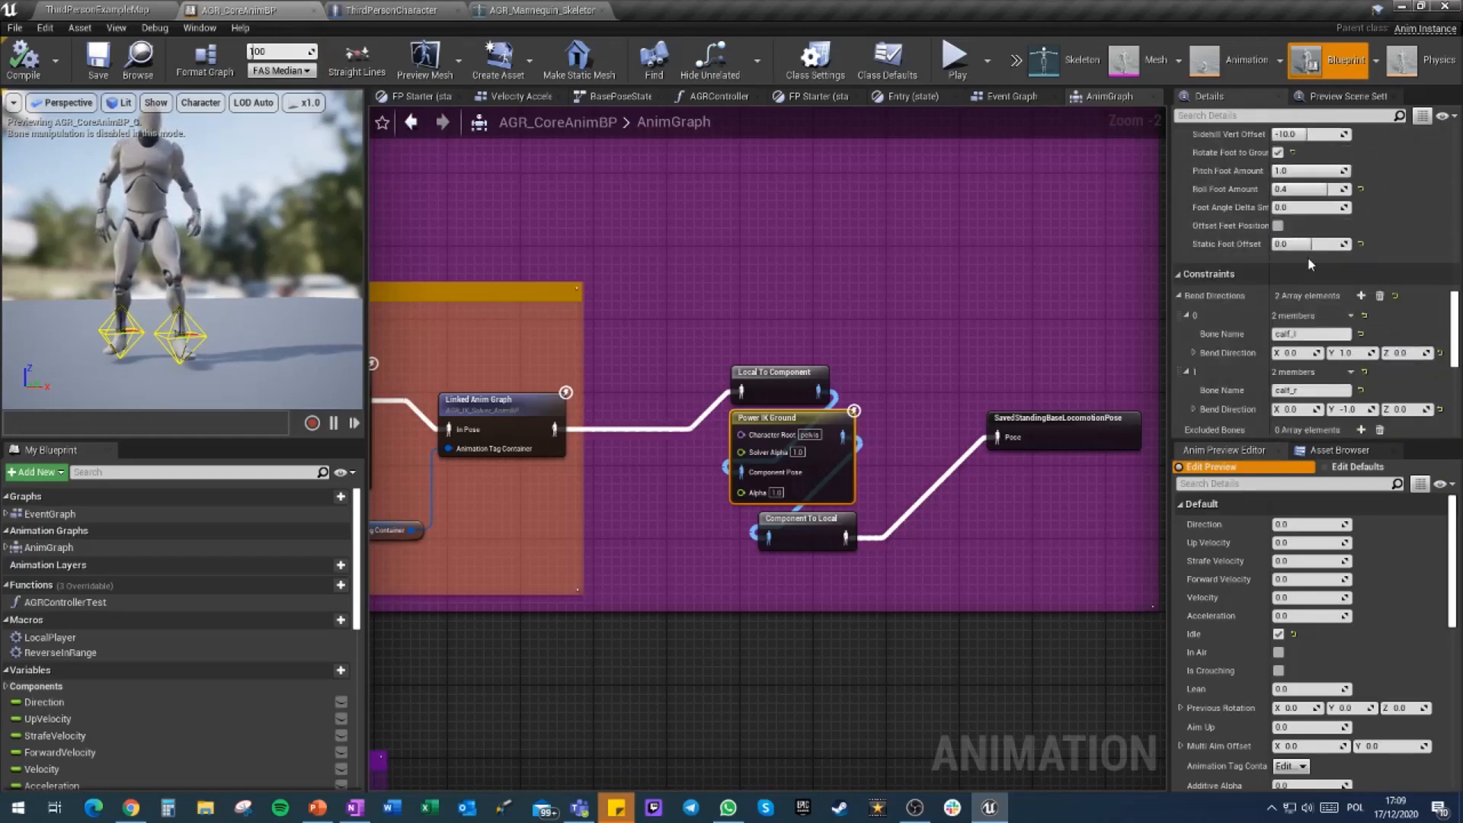
Set Max Final Iterations of the Power IK Ground node to 6 and save the animation blueprint
{"action": "scroll", "coordinate": [1307, 258], "scroll_direction": "down", "scroll_amount": 6}
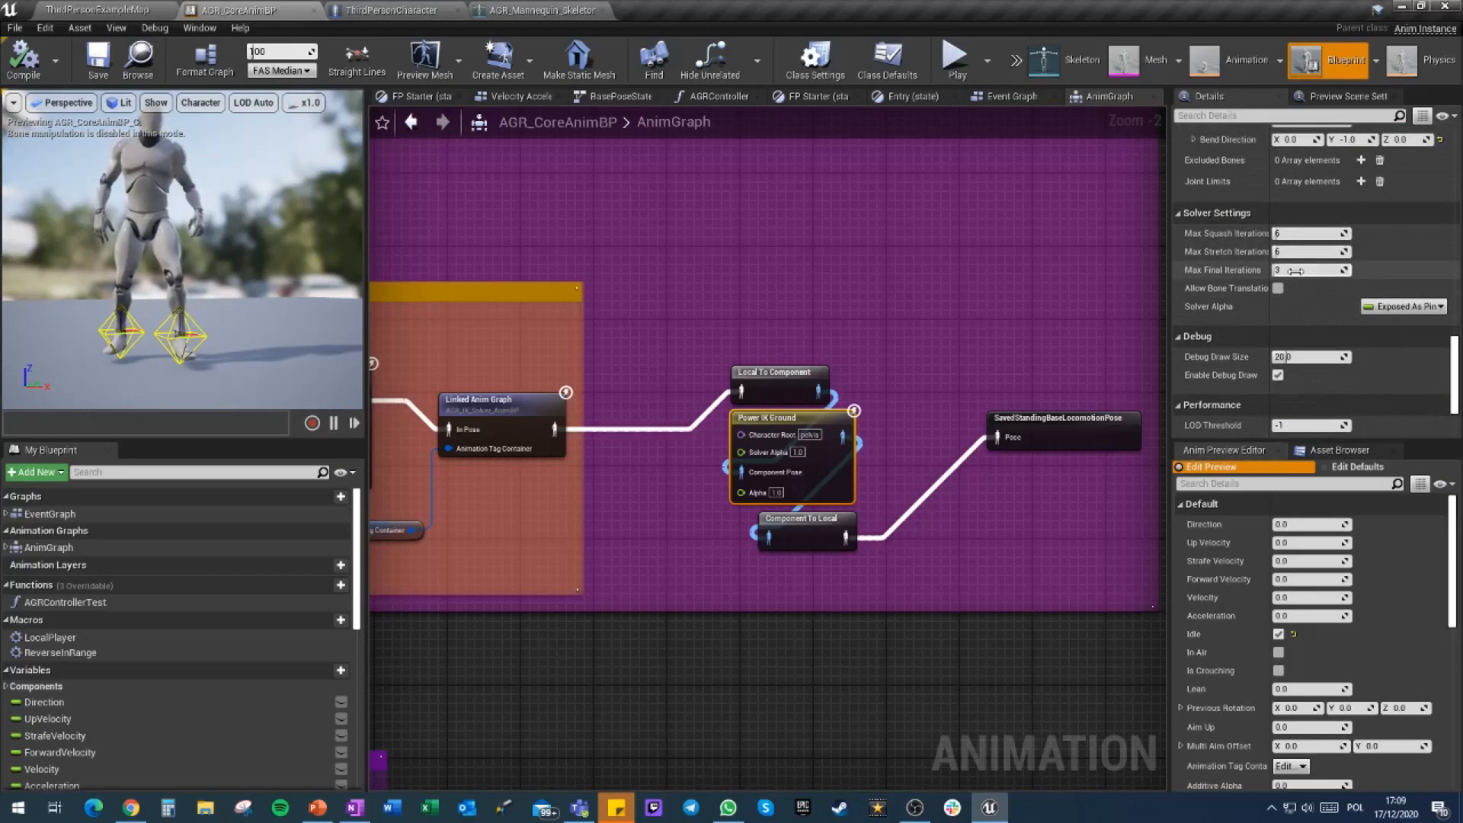
{"action": "type", "text": "6"}
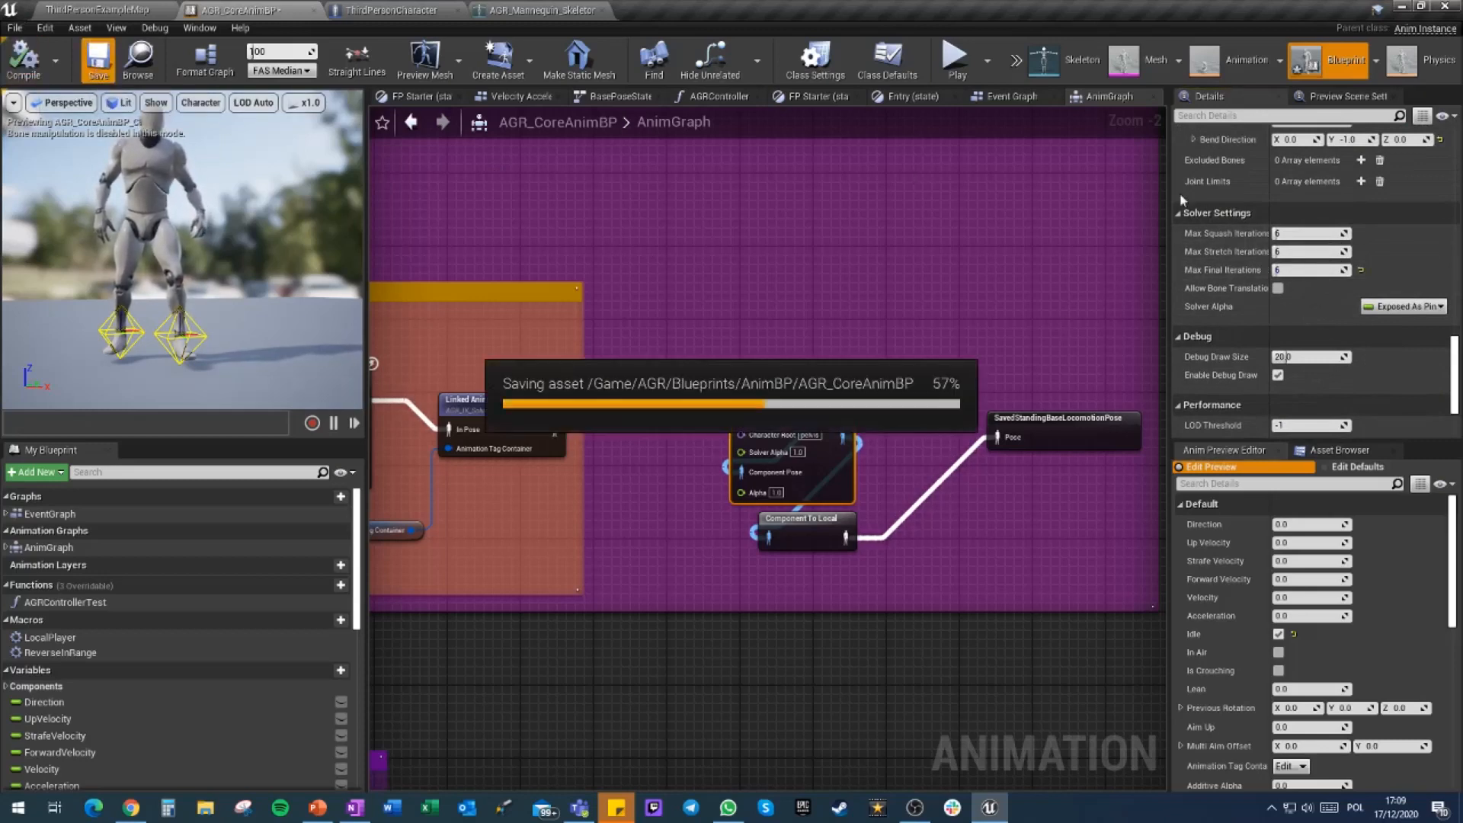
Play the ThirdPersonExampleMap level in full screen and test the character's foot placement by walking up the stairs and back down
{"action": "left_click", "coordinate": [131, 9]}
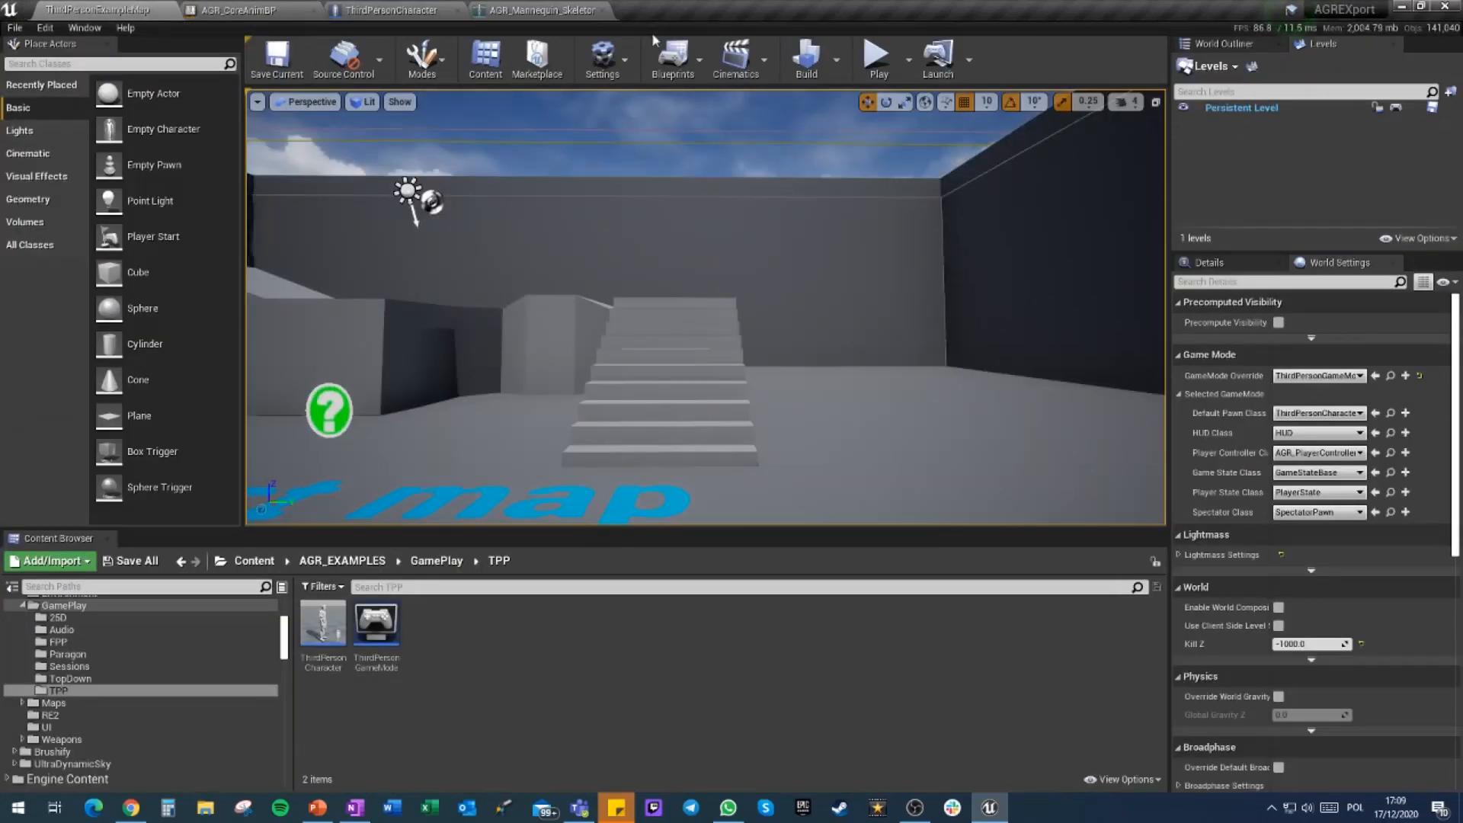
{"action": "left_click", "coordinate": [879, 57]}
{"action": "key", "text": "F11"}
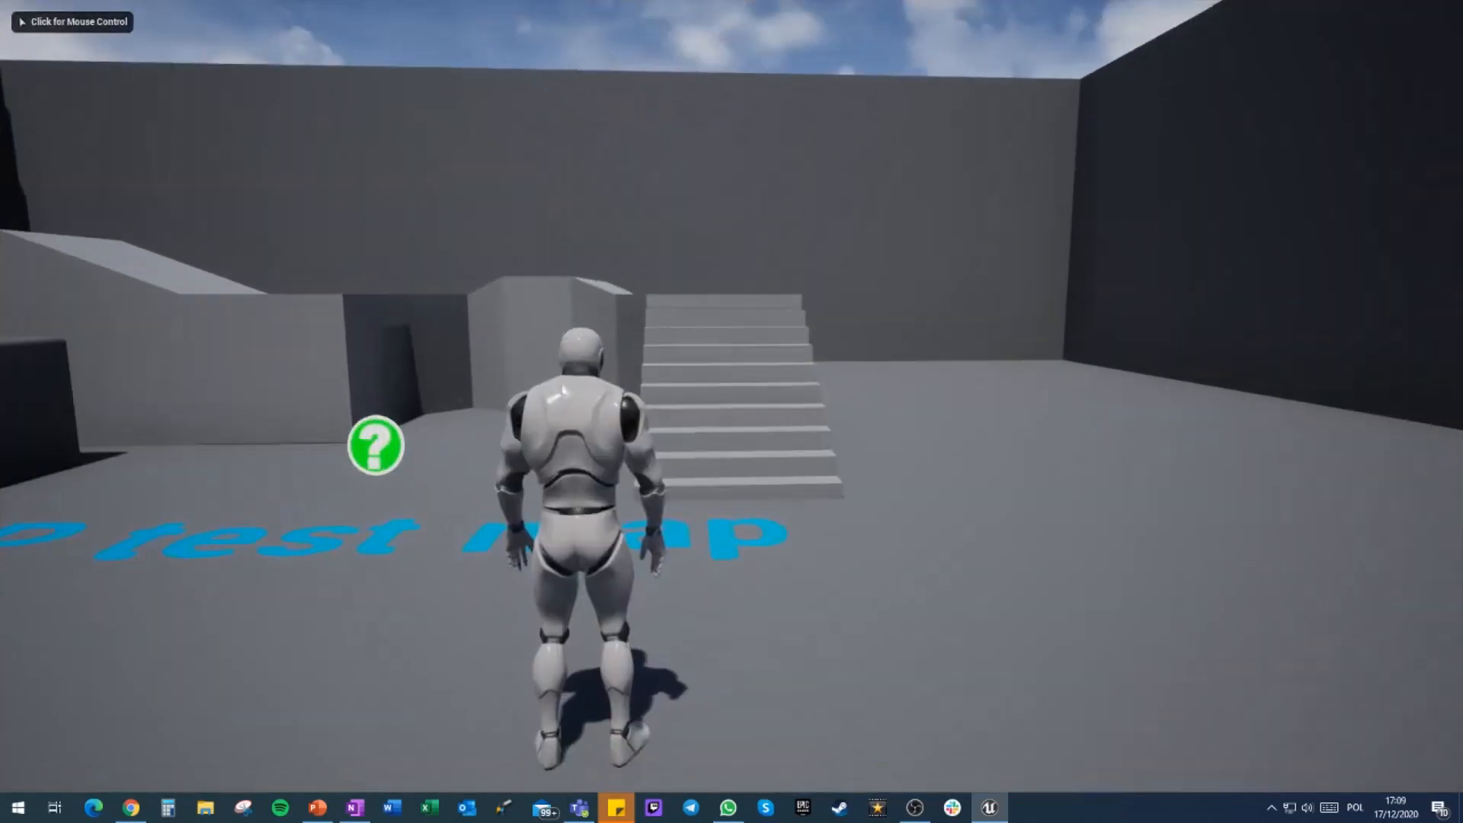
{"action": "key", "text": "w"}
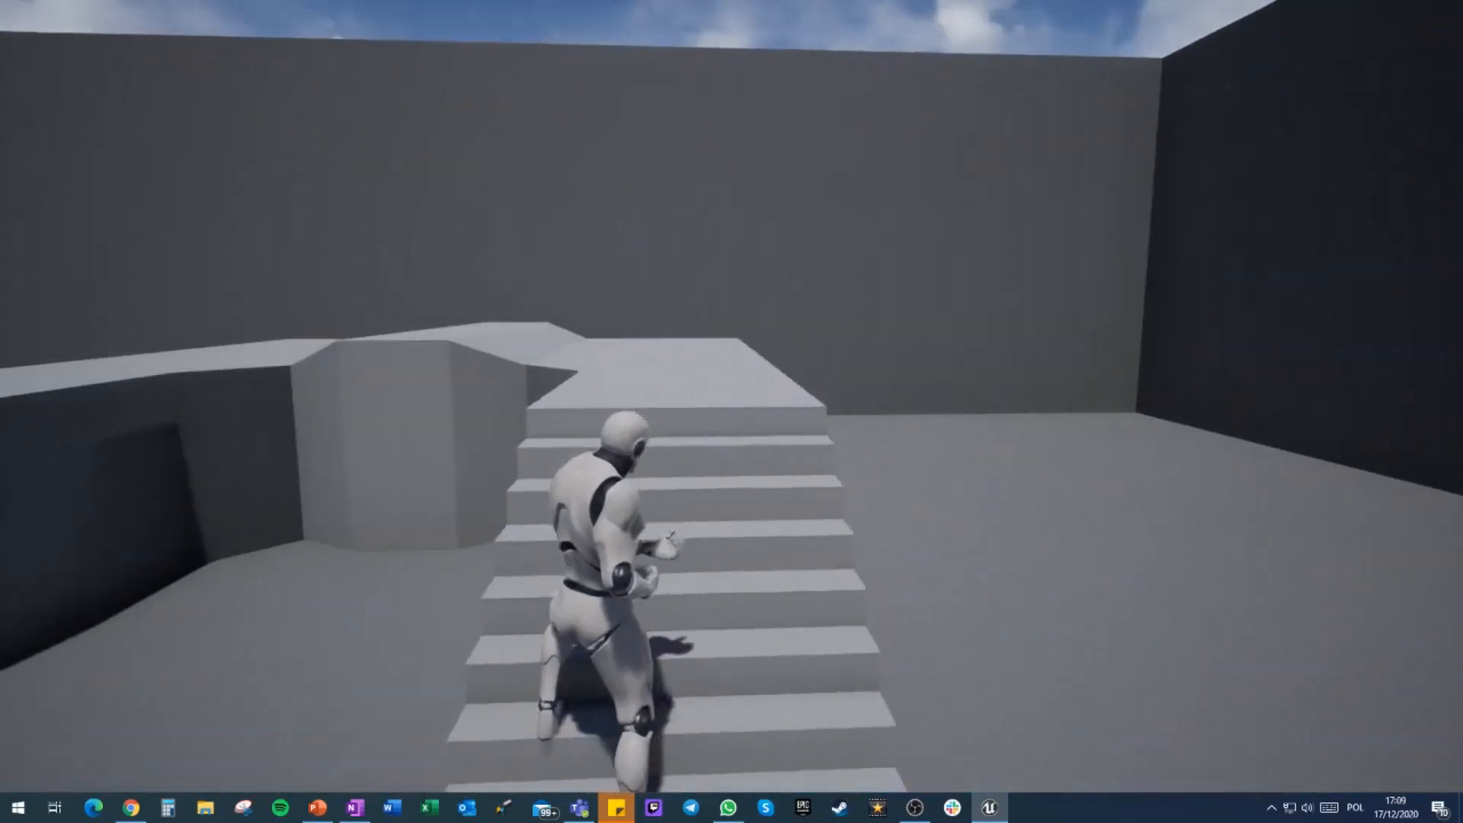
{"action": "key", "text": "w"}
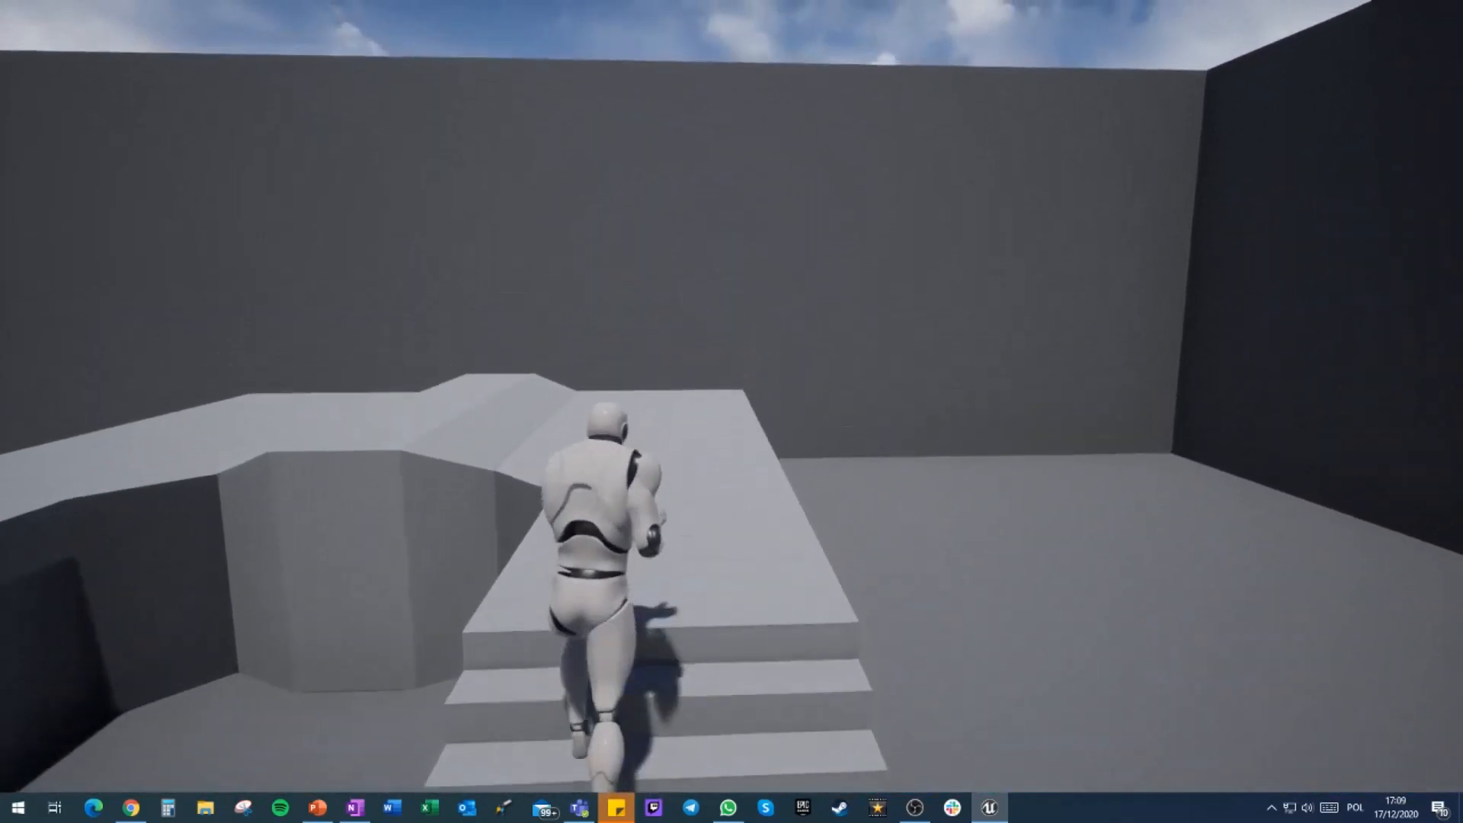
{"action": "key", "text": "s"}
Slow down the running game with the slomo console command
{"action": "key", "text": "grave"}
{"action": "type", "text": "slowo"}
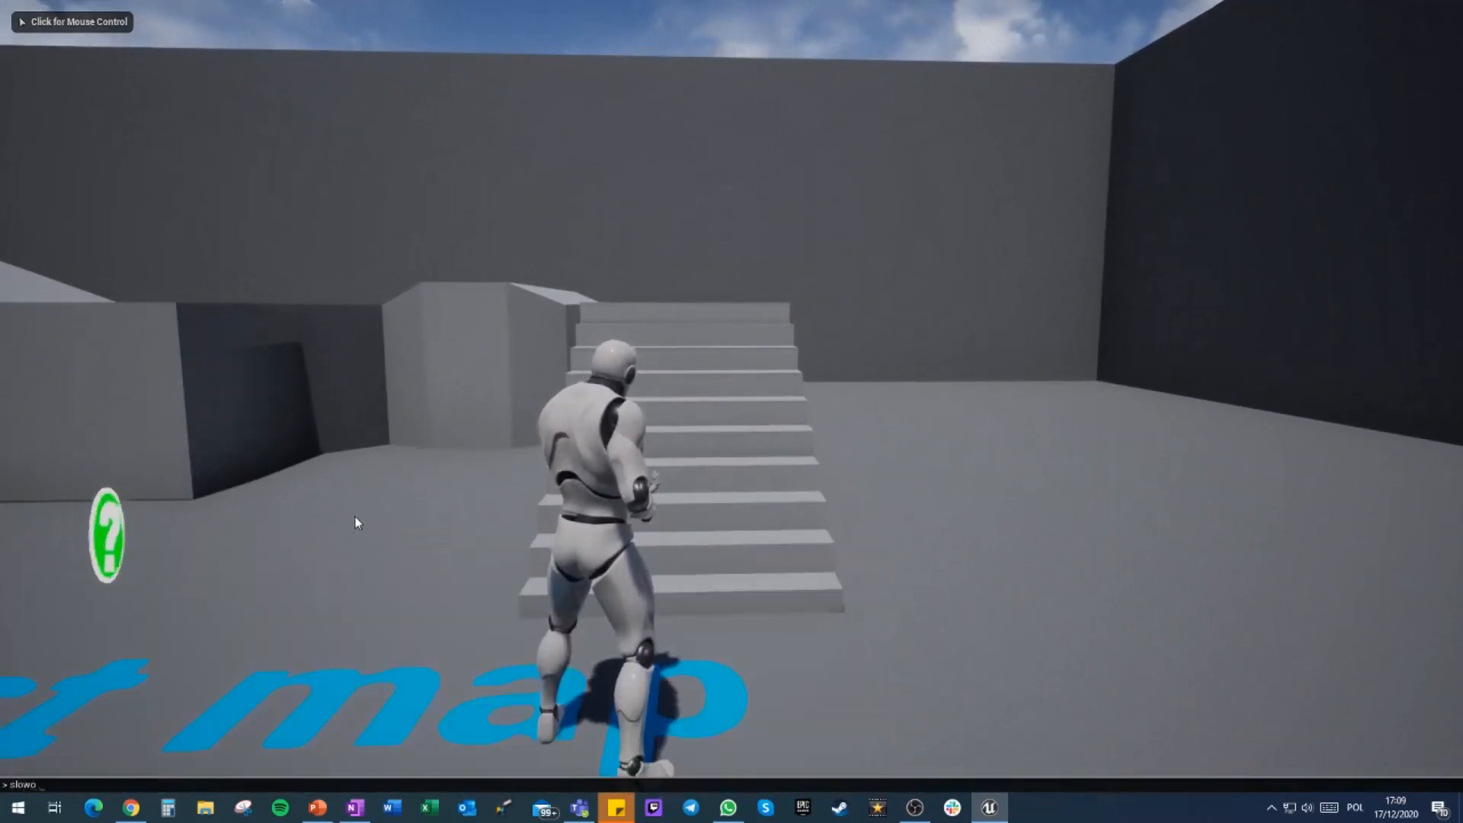
{"action": "key", "text": "Return"}
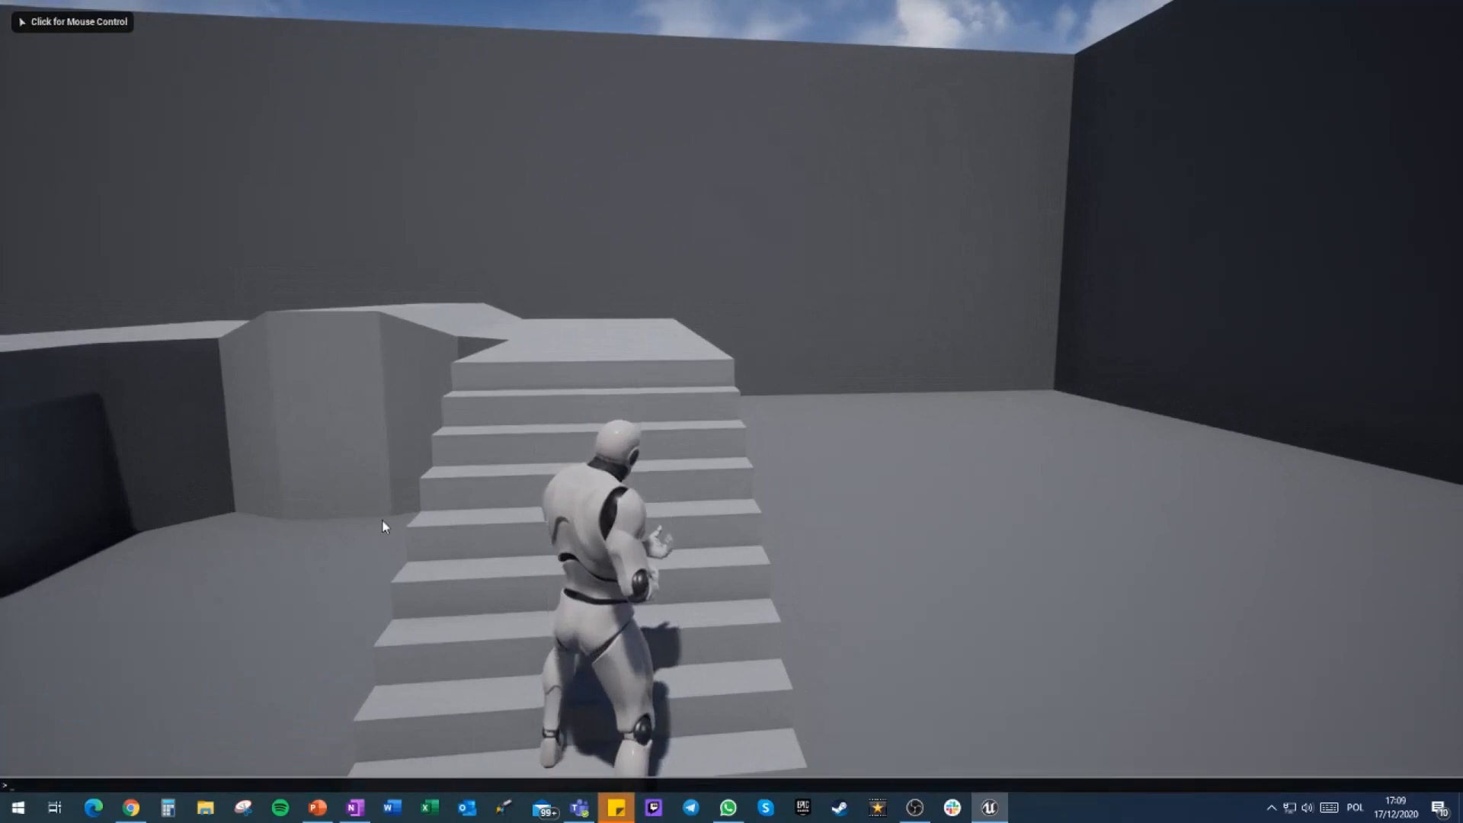
{"action": "type", "text": "slomo"}
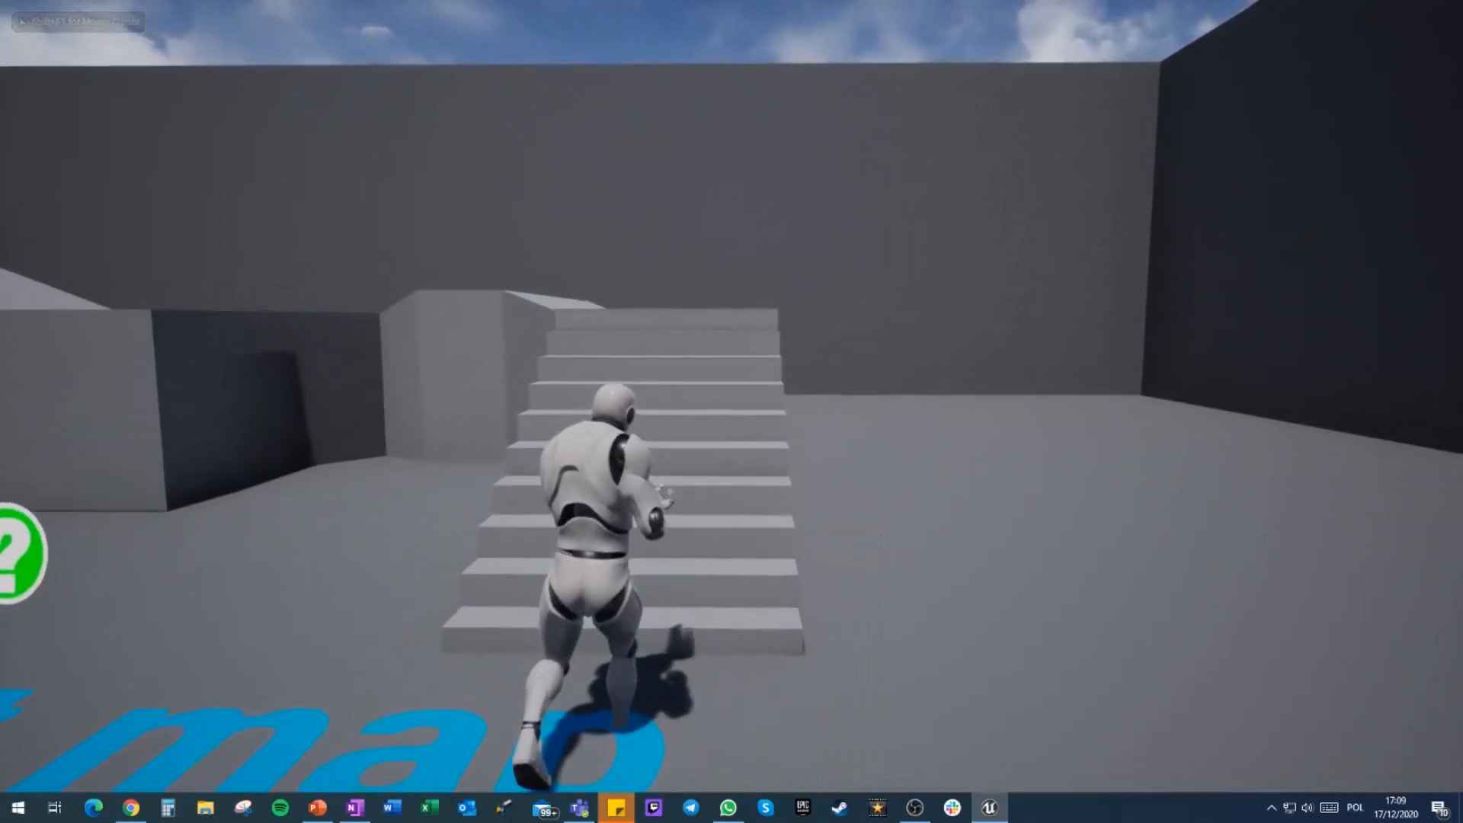
Walk the character up the stairs to the platform in slow motion and examine how the feet land
{"action": "key", "text": "s"}
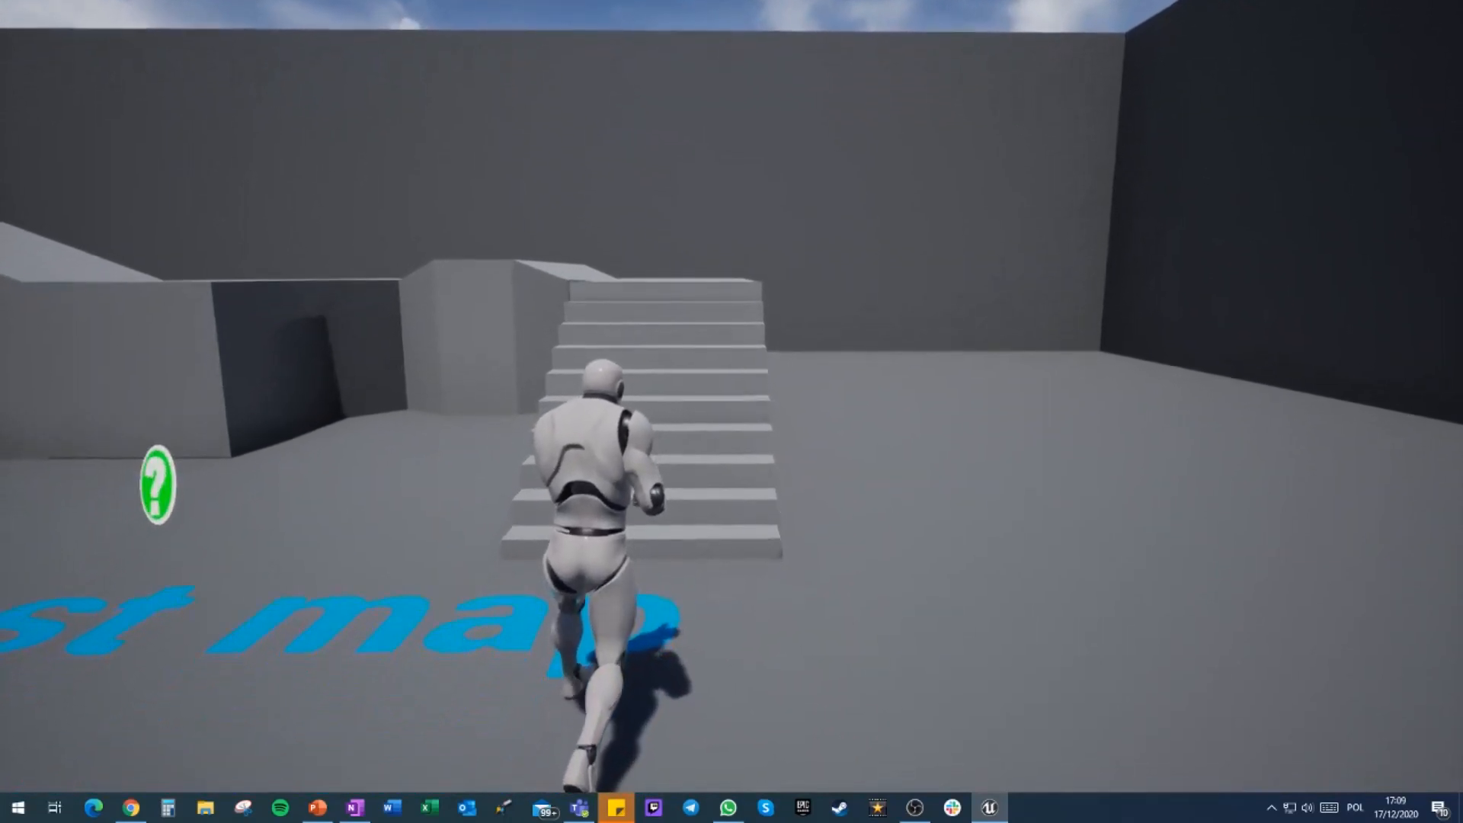
{"action": "key", "text": "w"}
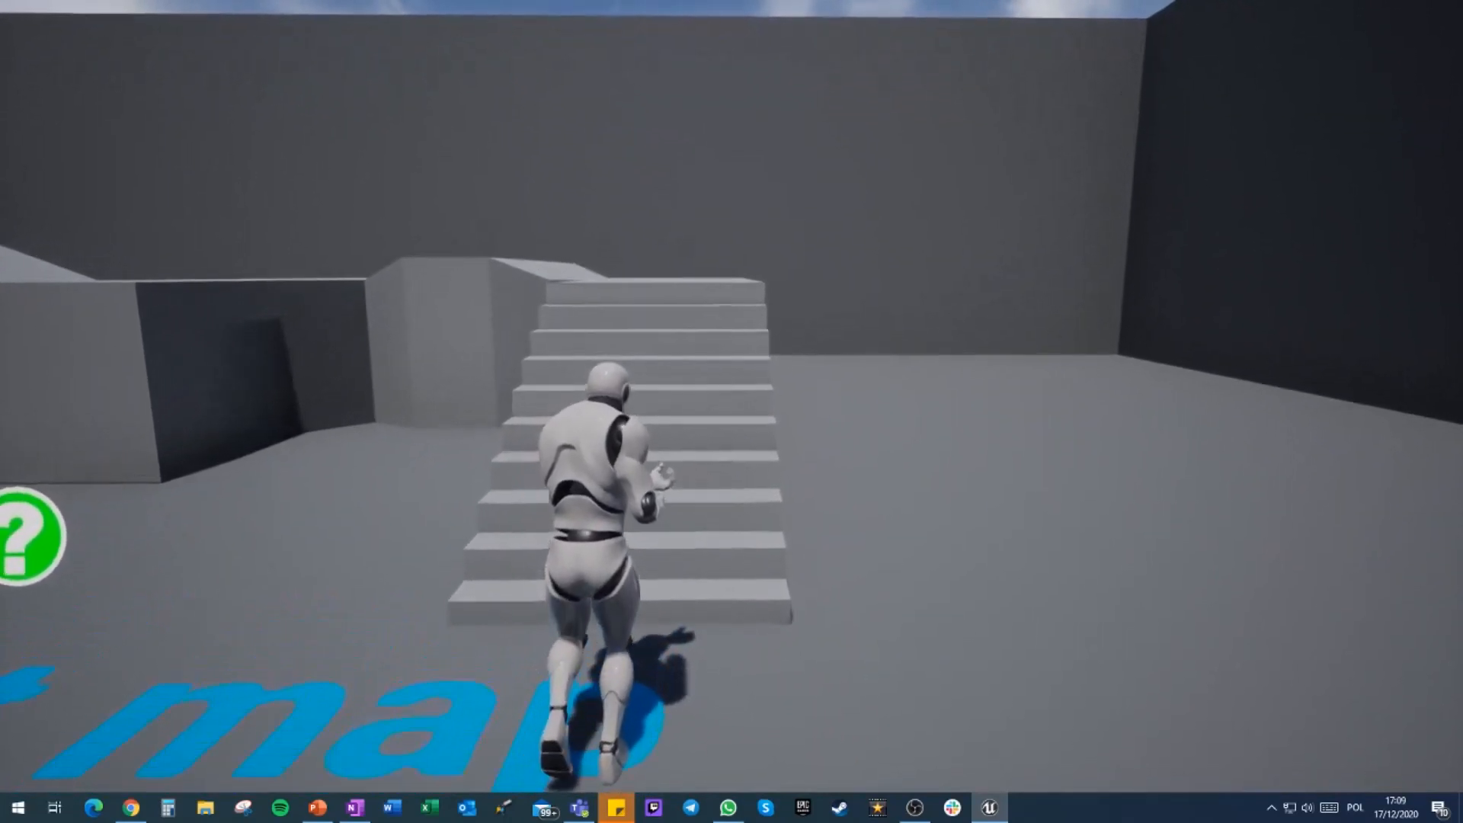
{"action": "key", "text": "w"}
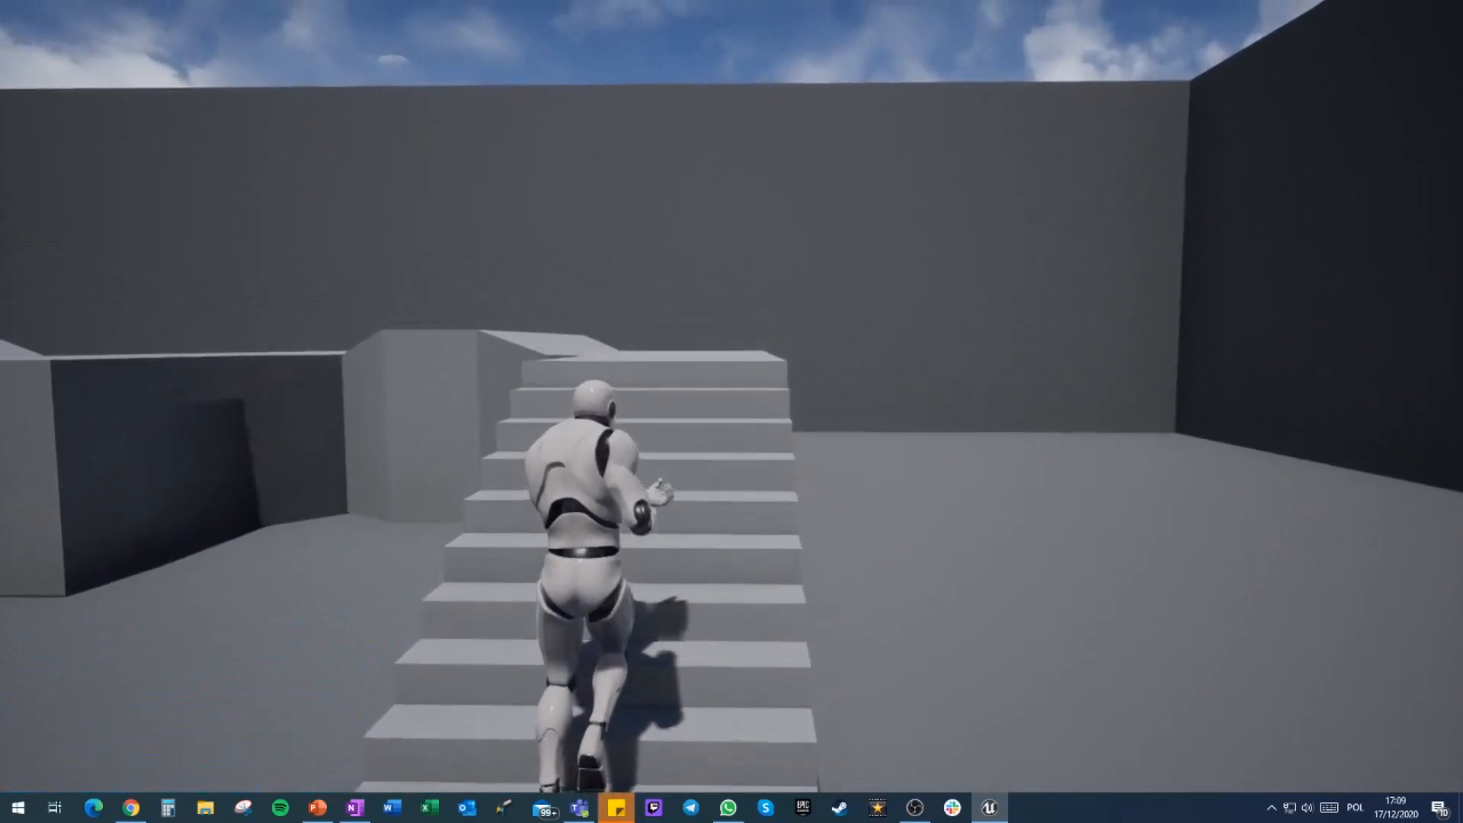
{"action": "key", "text": "w"}
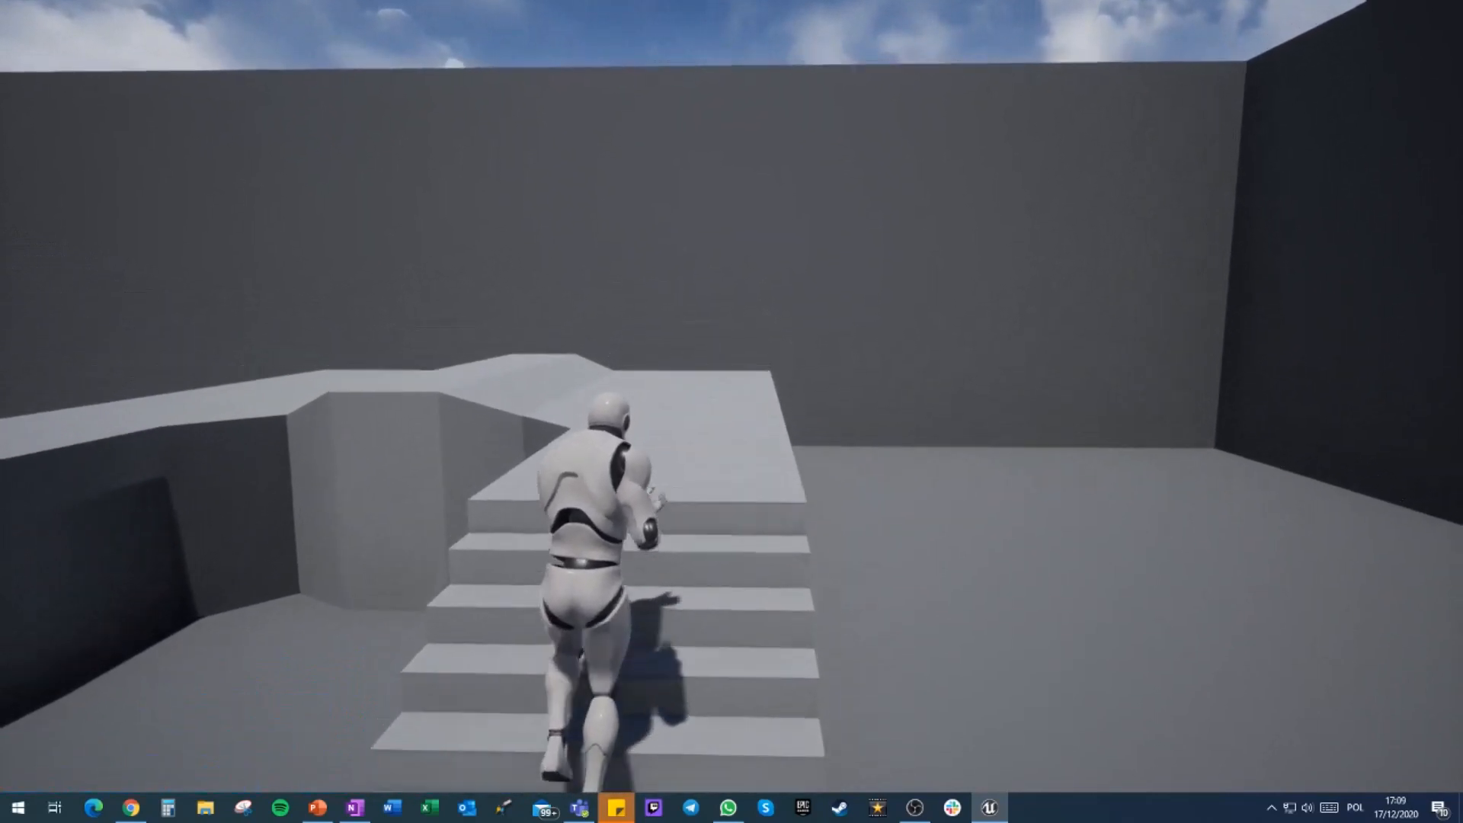
{"action": "key", "text": "w"}
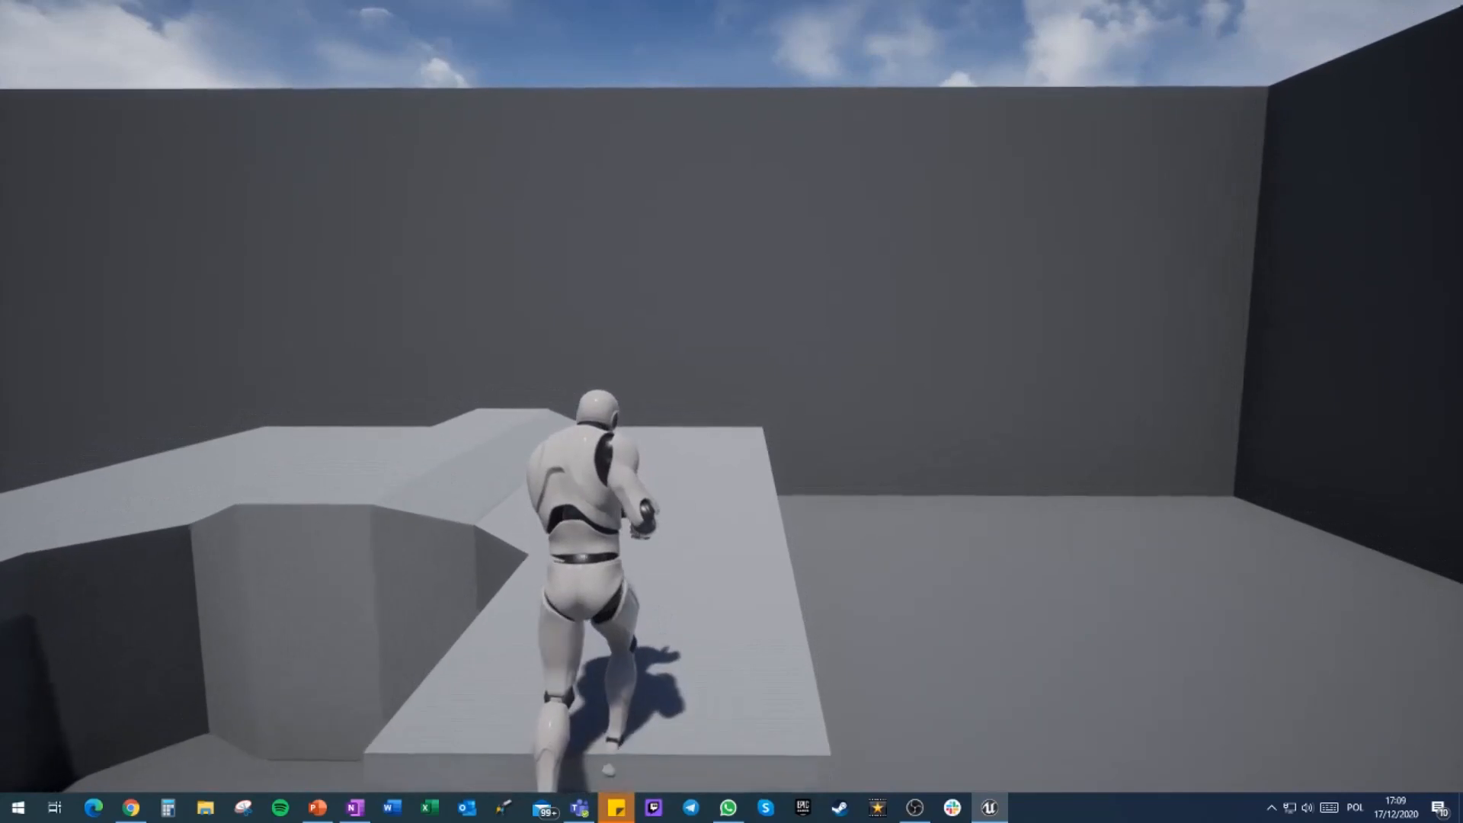
{"action": "key", "text": "w"}
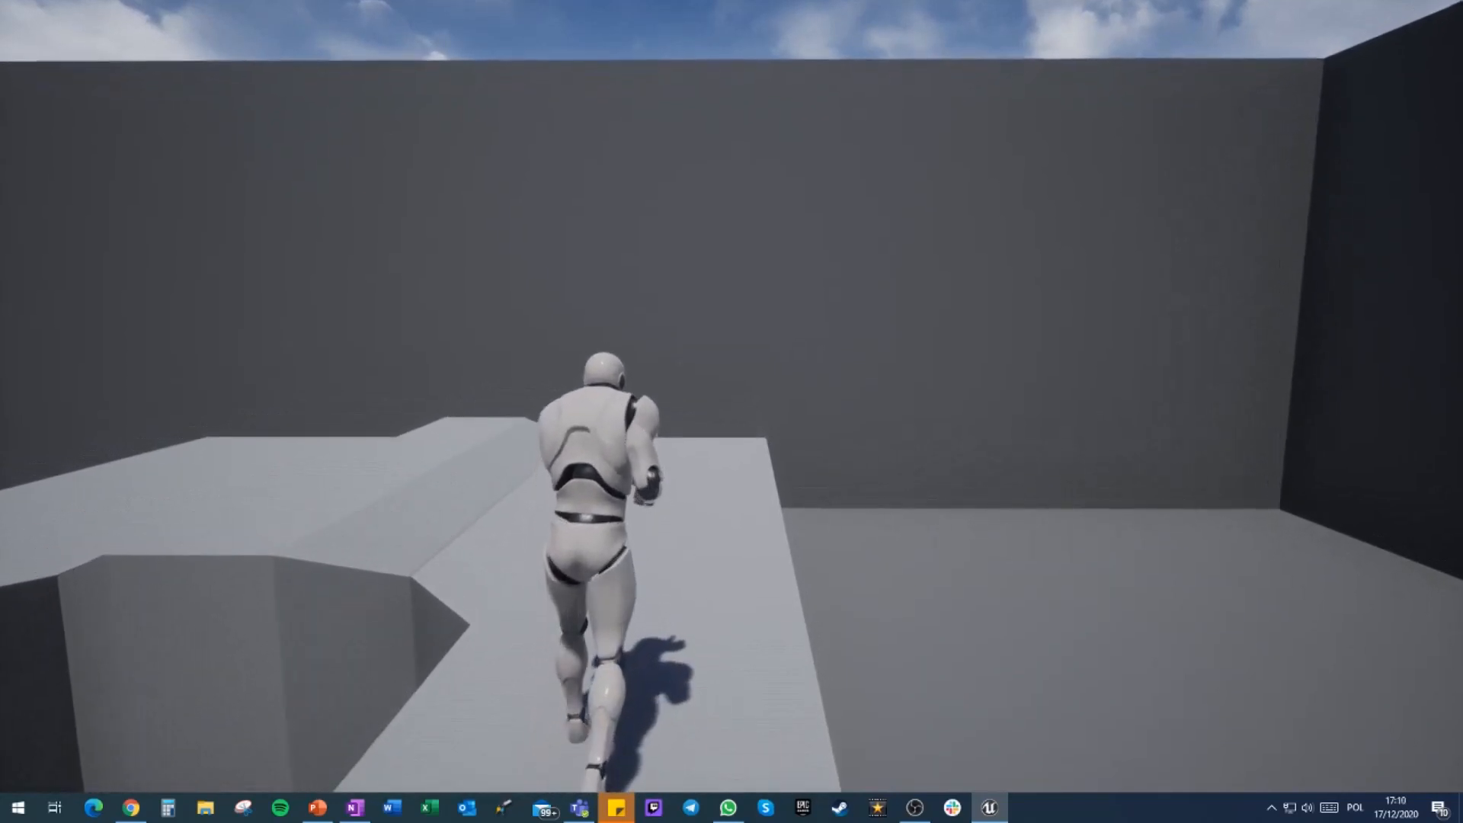
Turn the character around and walk it down the stairs in slow motion to examine the foot placement
{"action": "key", "text": "w"}
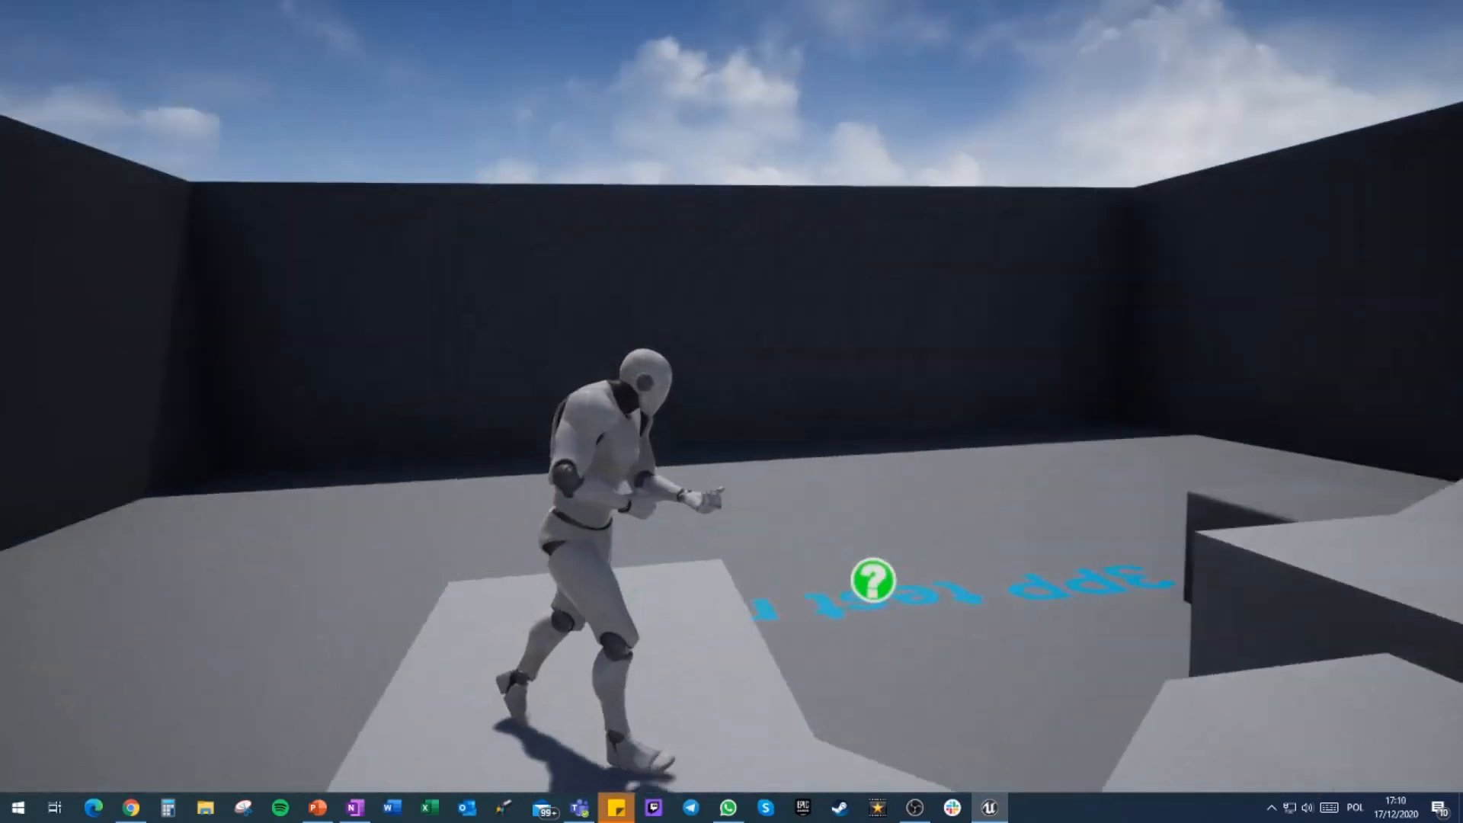
{"action": "key", "text": "w"}
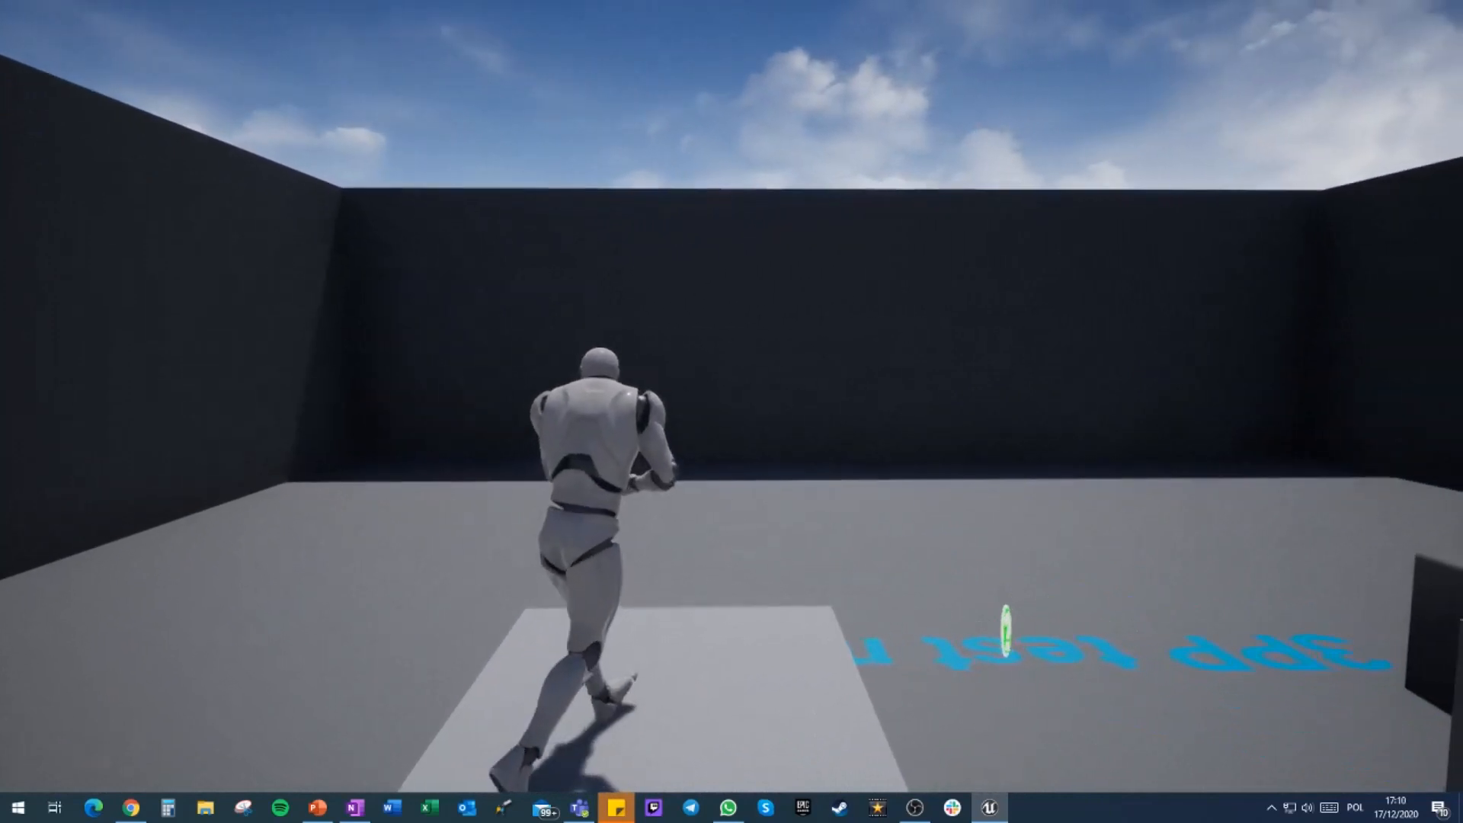
{"action": "key", "text": "w"}
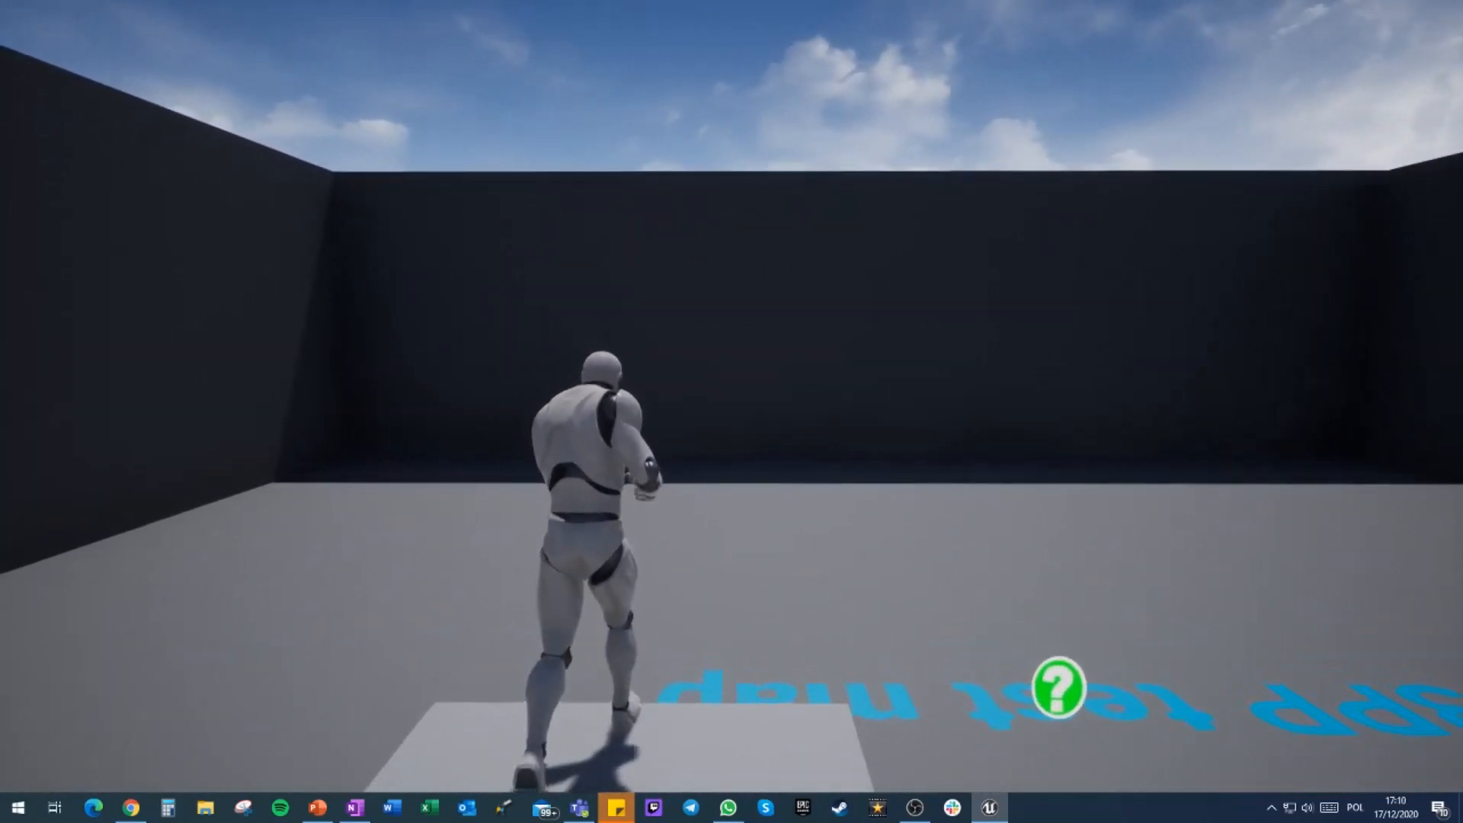
{"action": "key", "text": "w"}
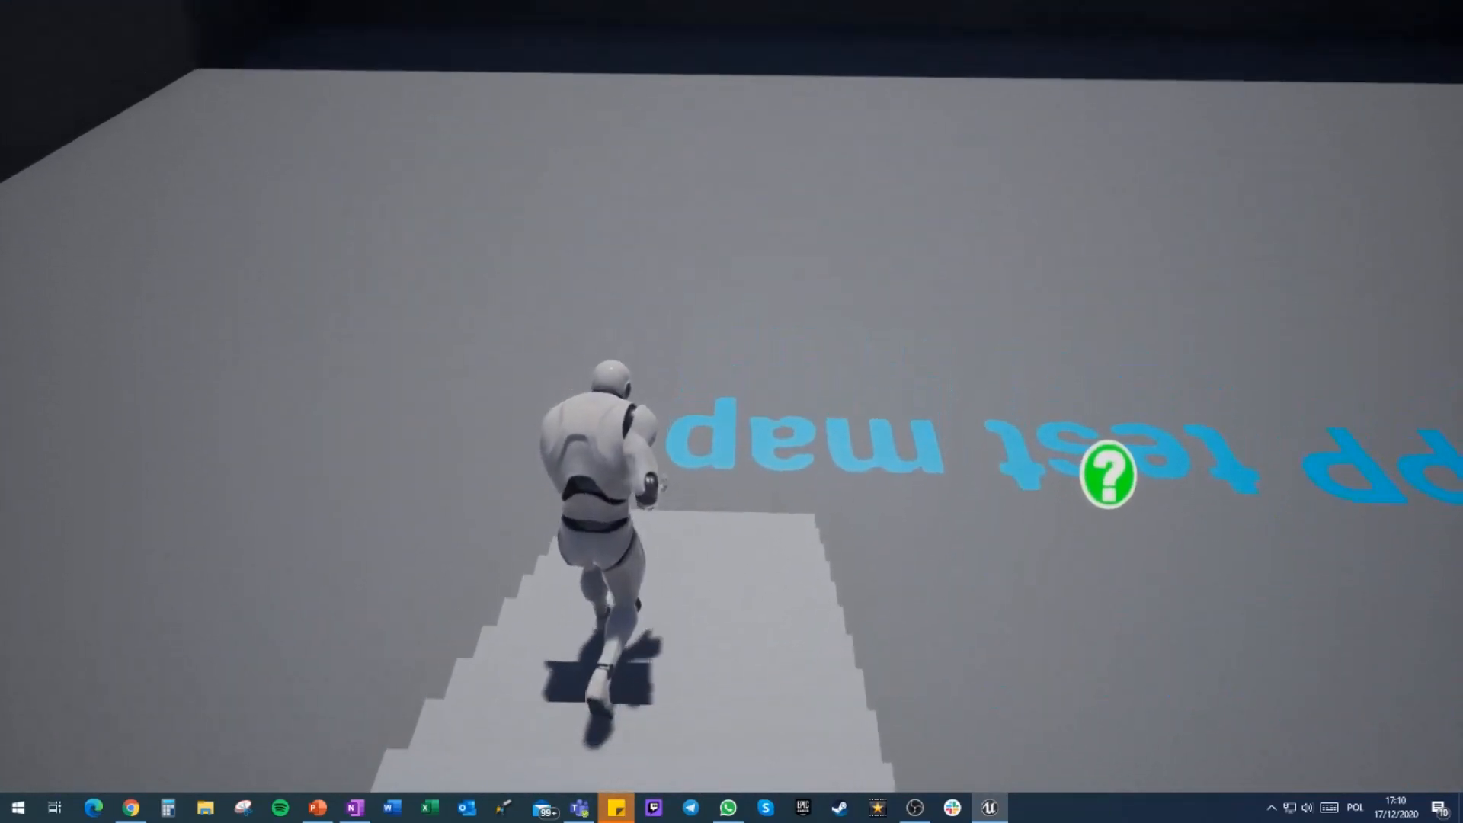
{"action": "key", "text": "w"}
{"action": "key", "text": "w"}
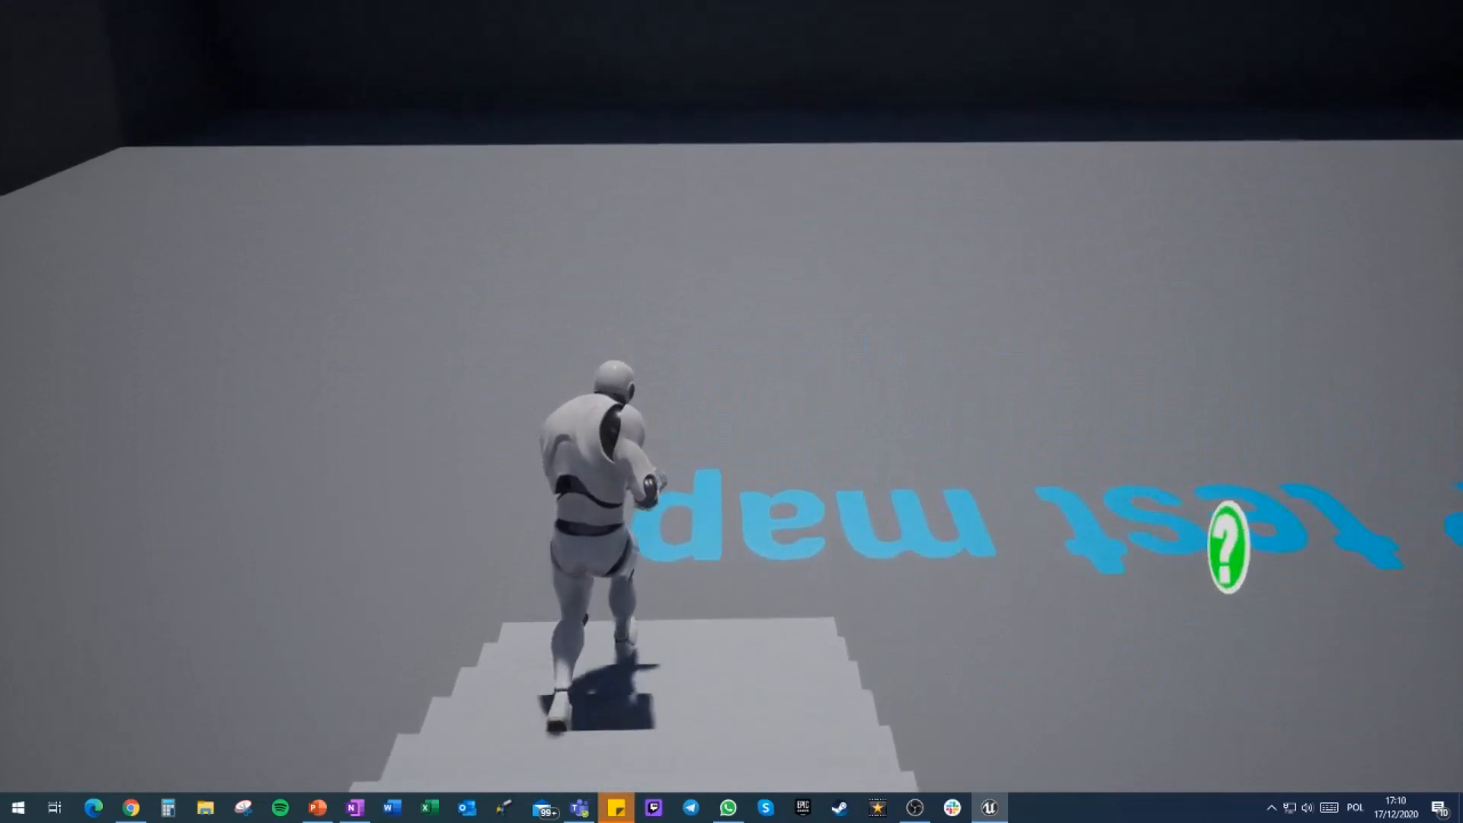
{"action": "key", "text": "w"}
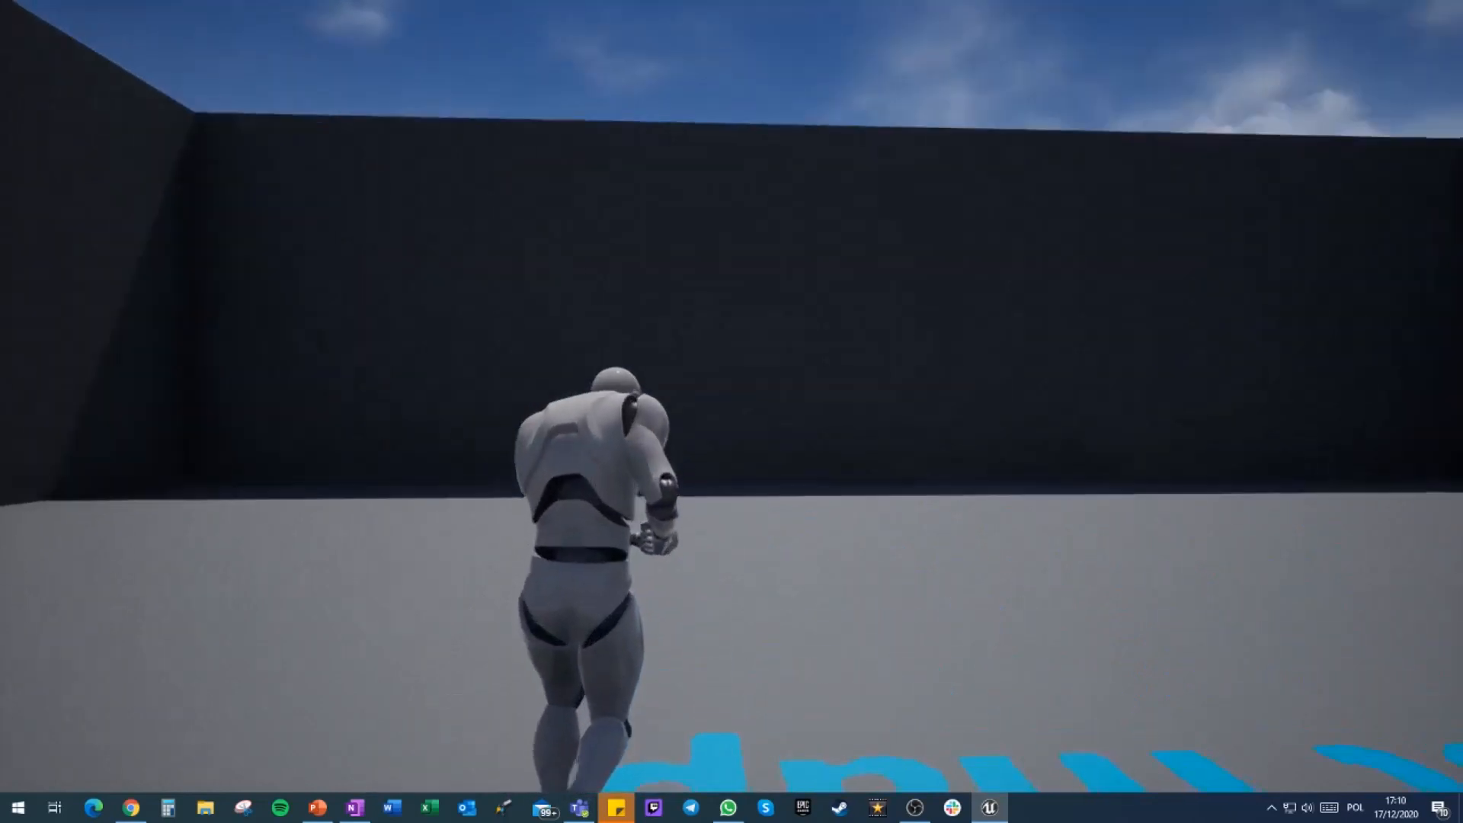
Set the game speed to 1 with the slomo console command and return control to the character
{"action": "key", "text": "grave"}
{"action": "type", "text": "slomo "}
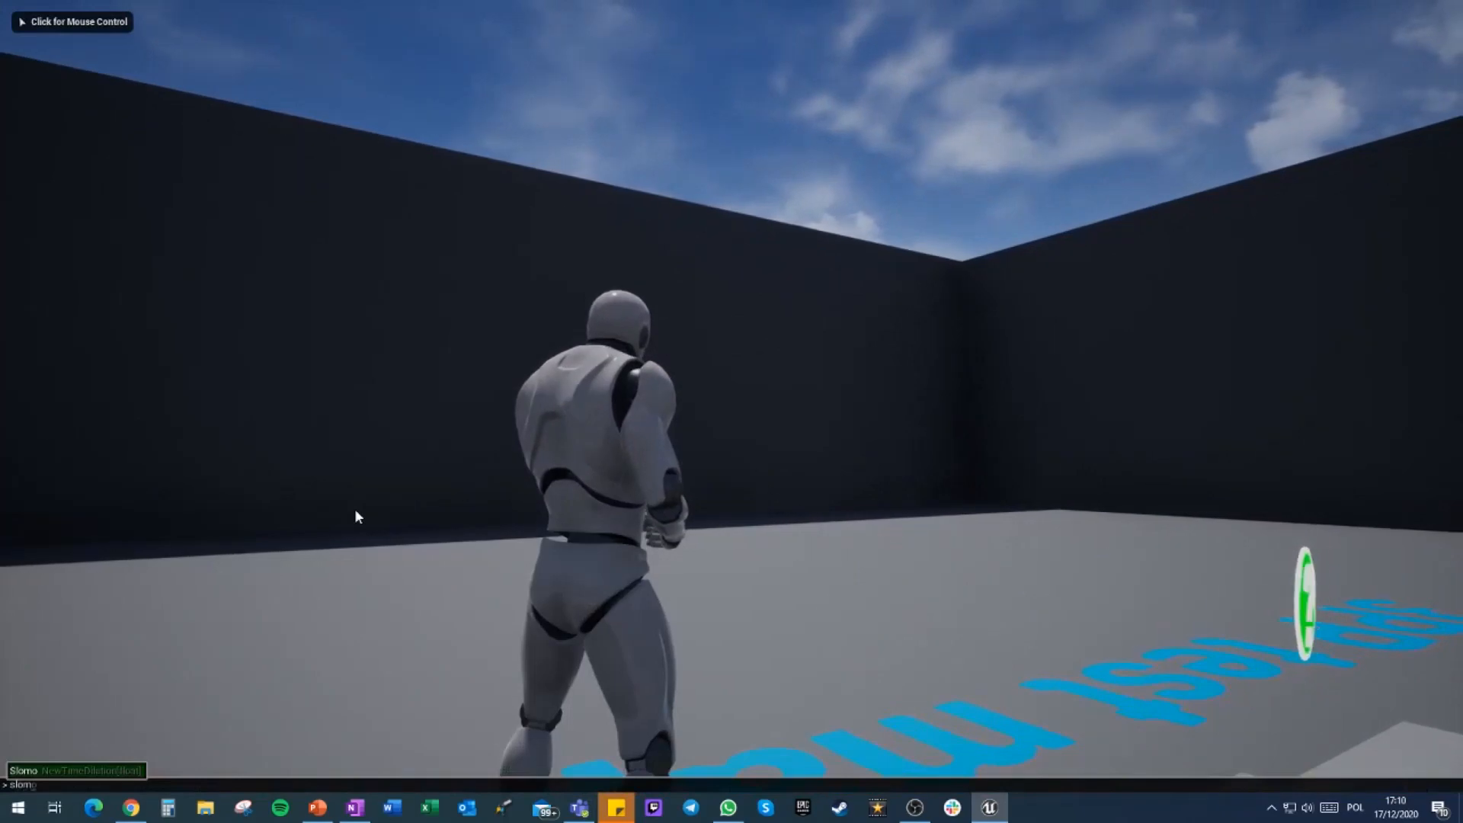
{"action": "type", "text": "1"}
{"action": "key", "text": "Return"}
{"action": "left_click", "coordinate": [354, 508]}
Test the character's stance at several spots on the stairs at normal speed and end the play session
{"action": "key", "text": "w"}
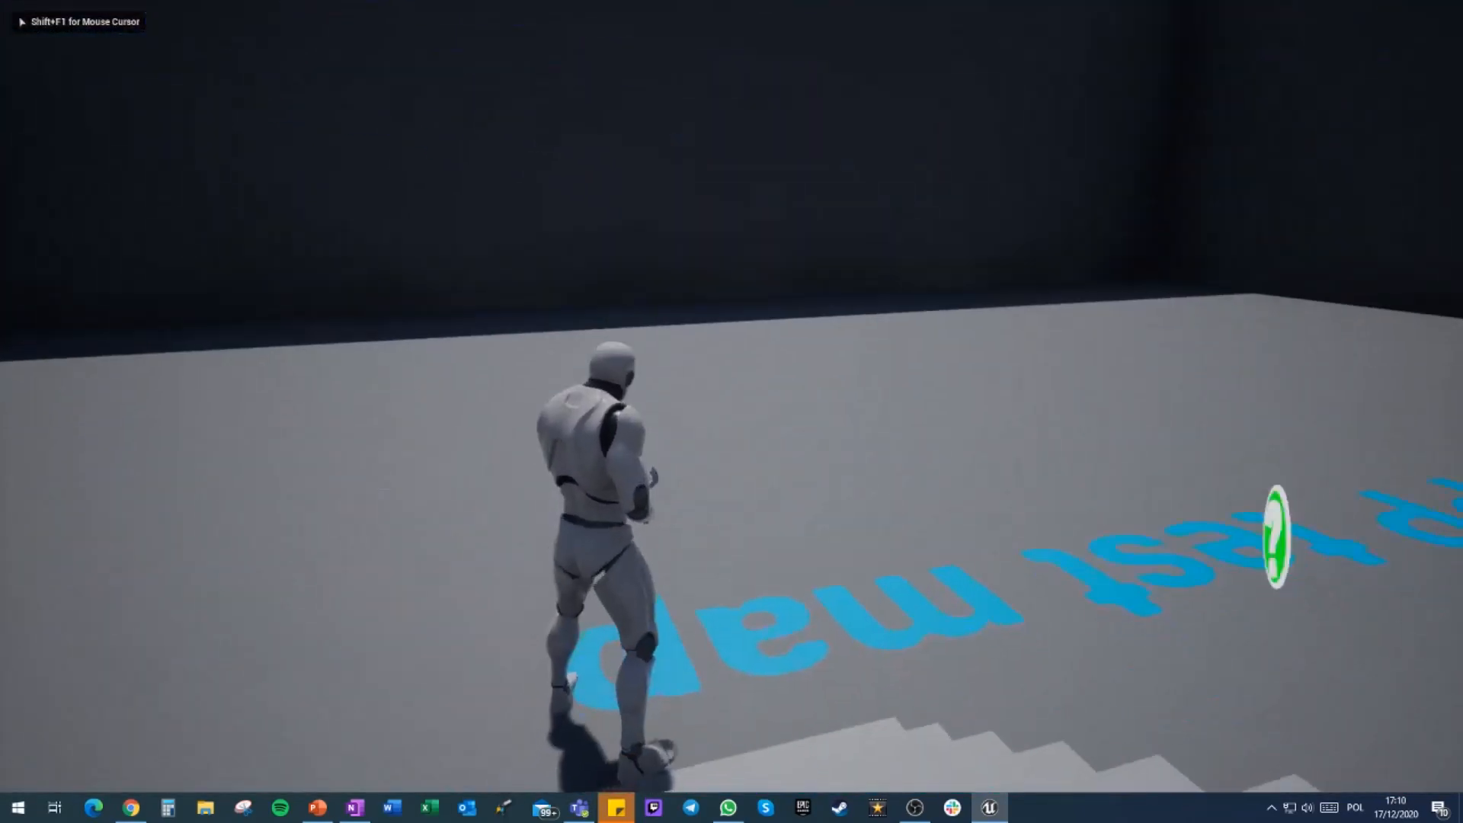
{"action": "key", "text": "w"}
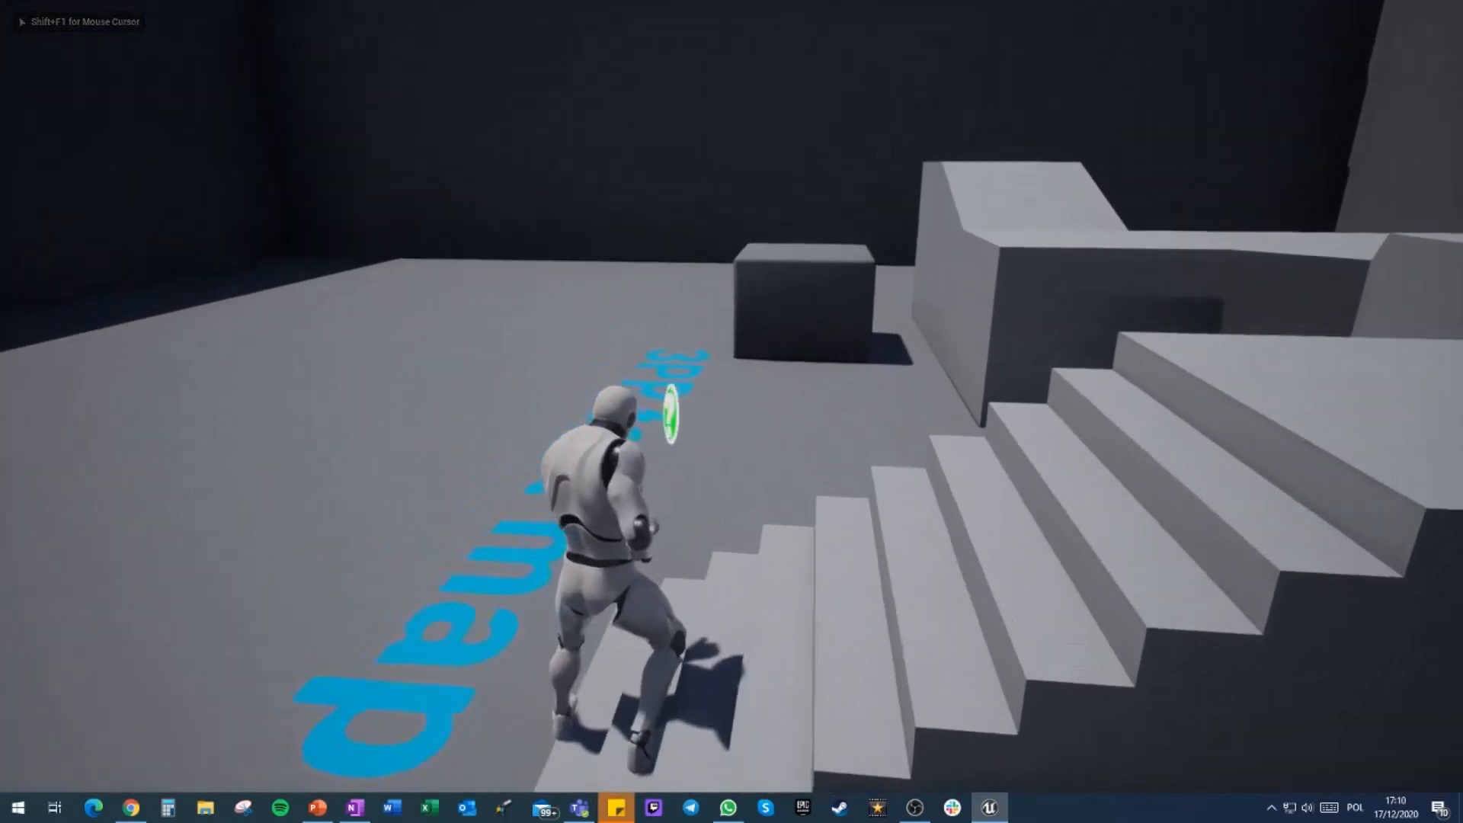
{"action": "key", "text": "w"}
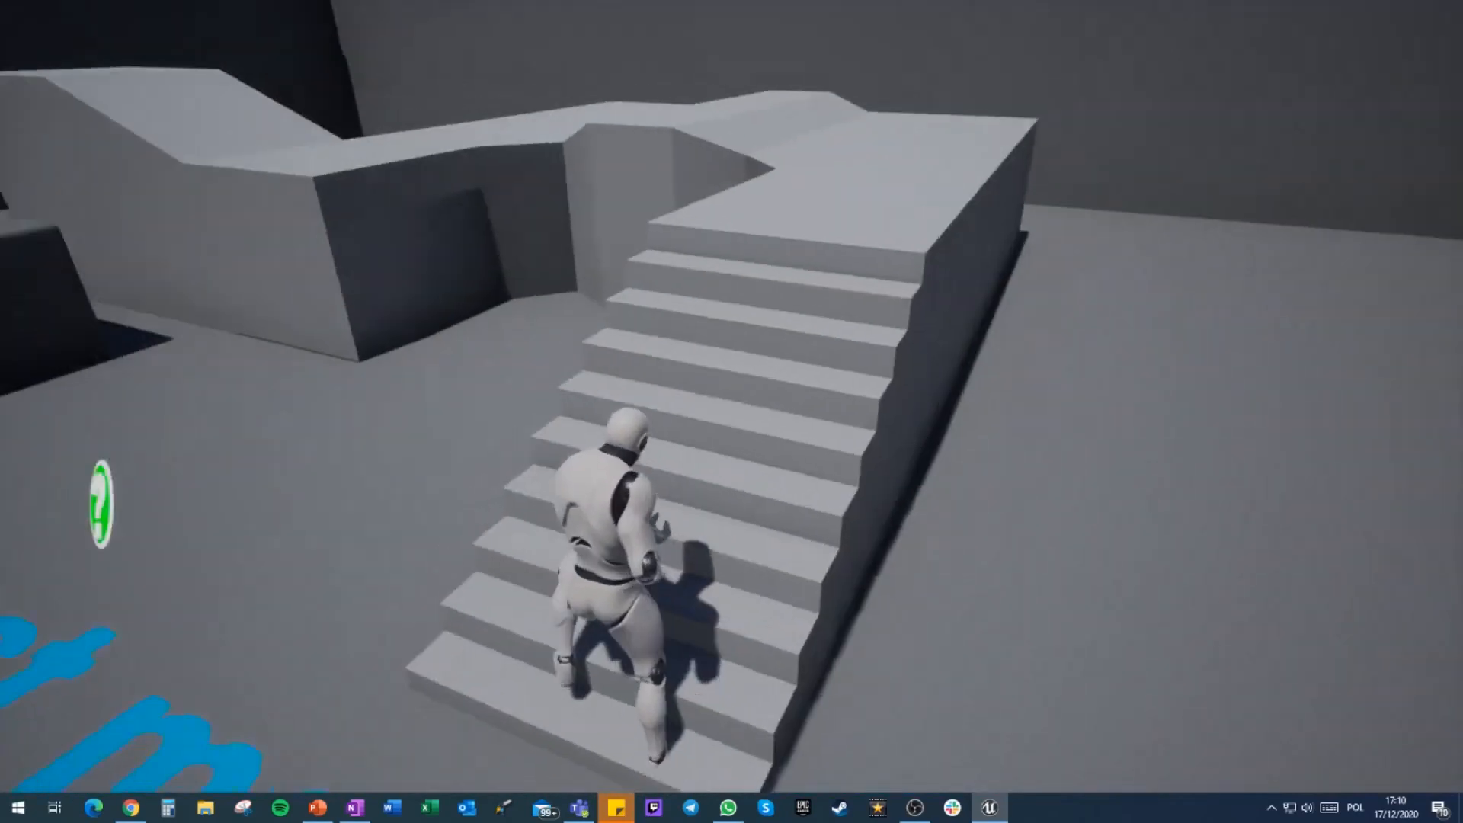
{"action": "key", "text": "w"}
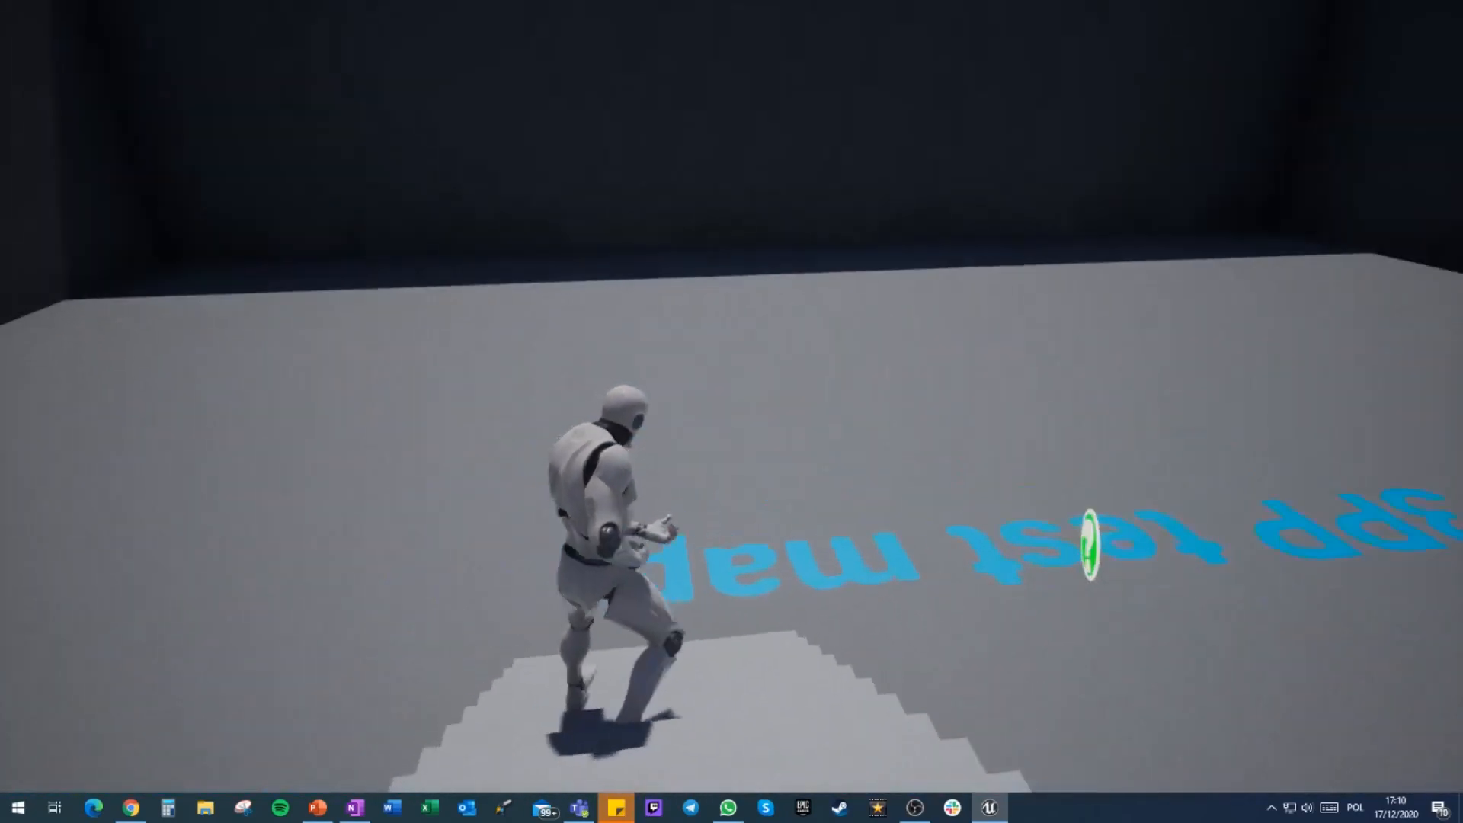
{"action": "key", "text": "Escape"}
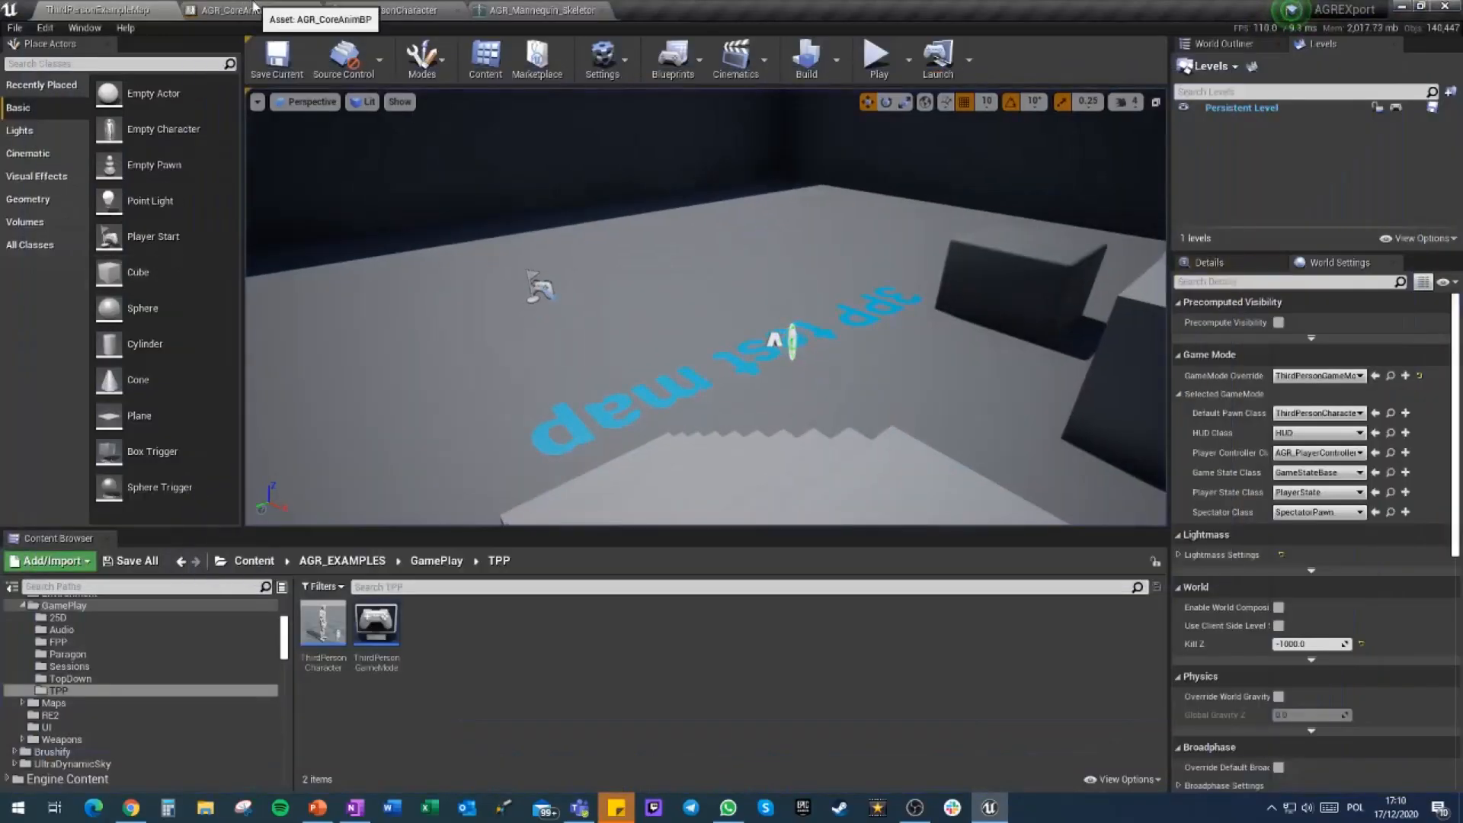
In AGR_CoreAnimBP, set the Power IK Ground node's feet delta smooth speed to 100.0 and save the blueprint
{"action": "left_click", "coordinate": [253, 7]}
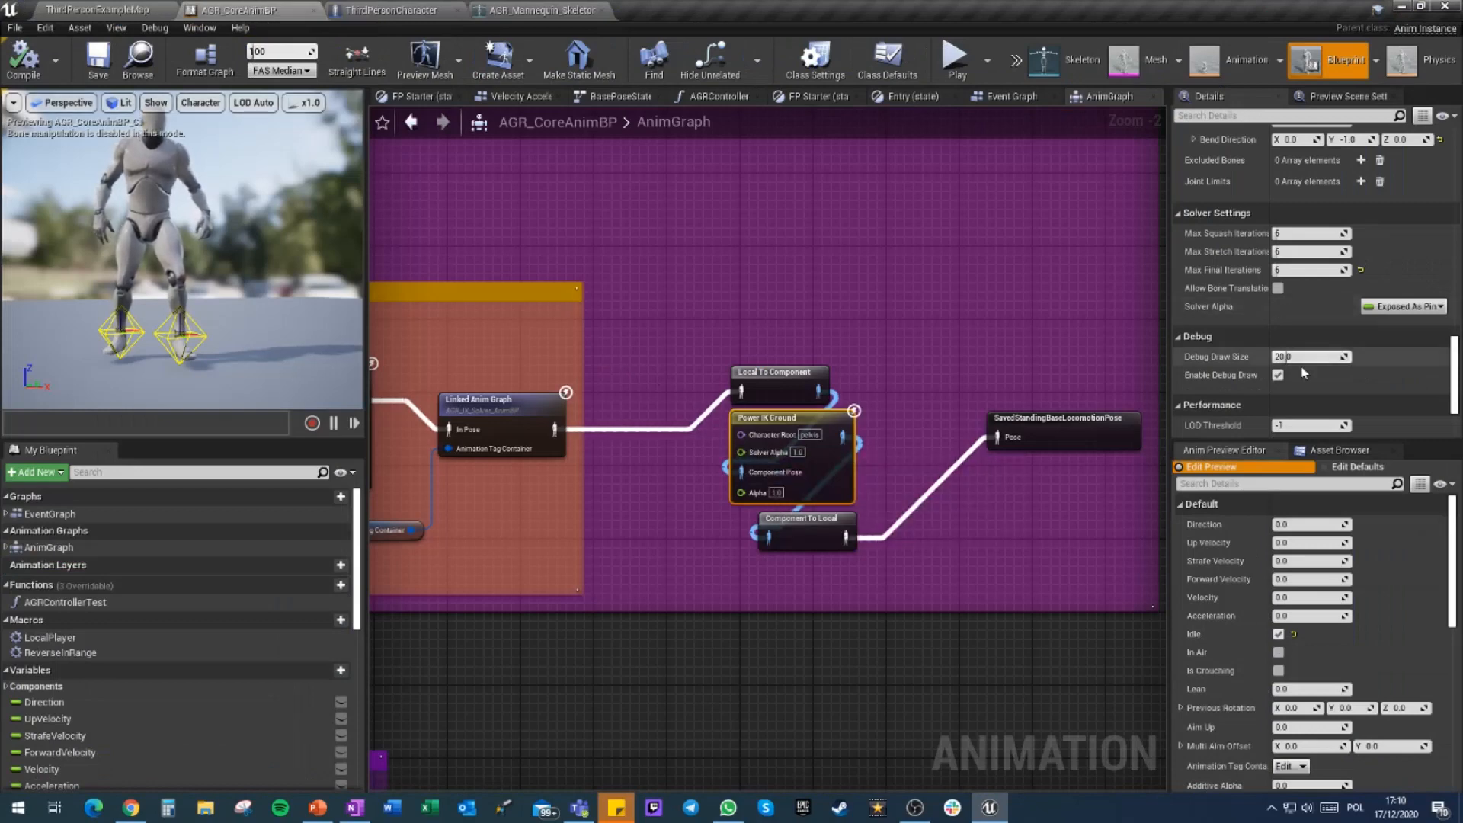
{"action": "scroll", "coordinate": [1304, 372], "scroll_direction": "up", "scroll_amount": 10}
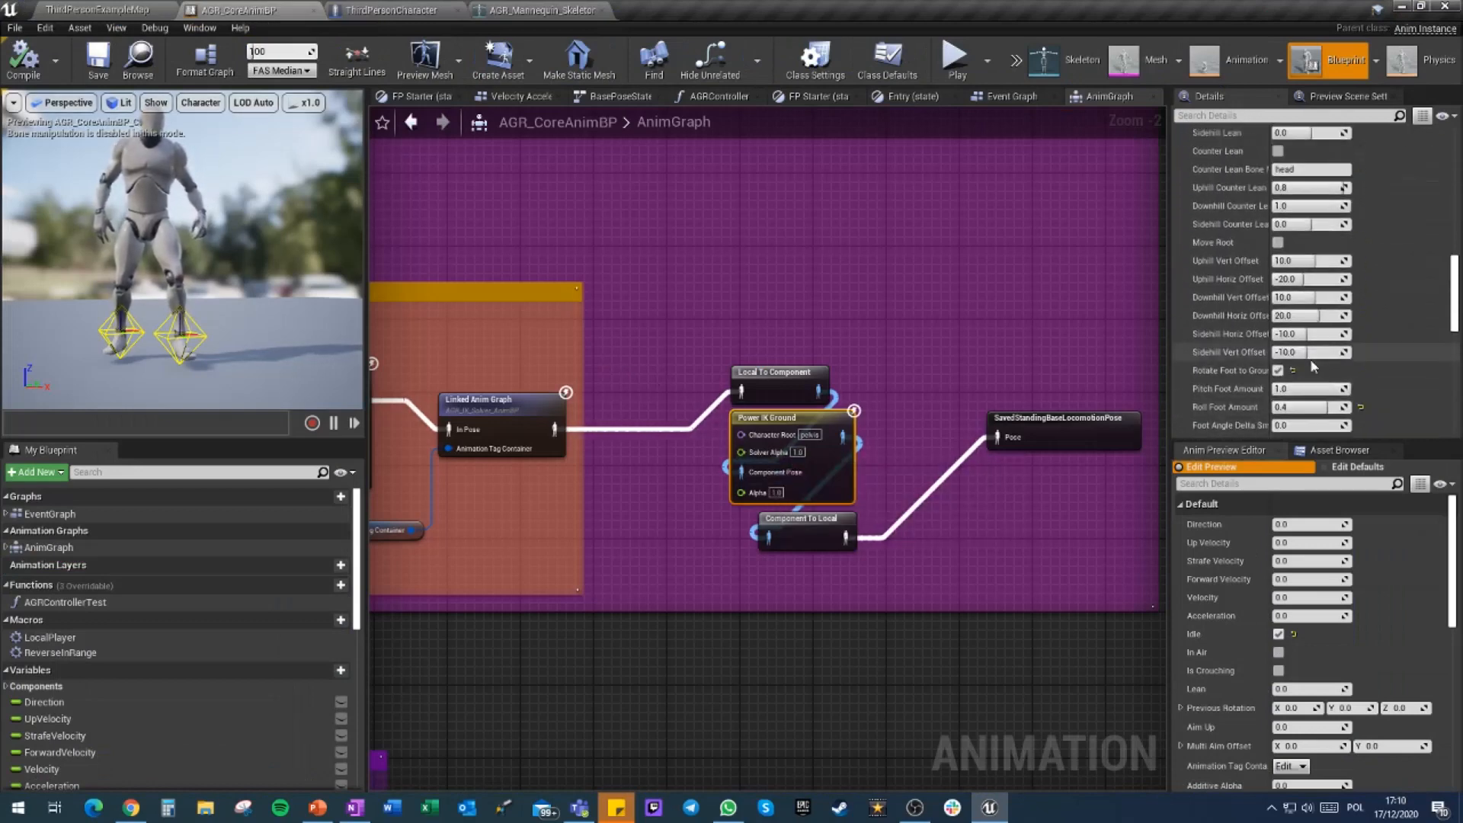
{"action": "scroll", "coordinate": [1313, 366], "scroll_direction": "up", "scroll_amount": 10}
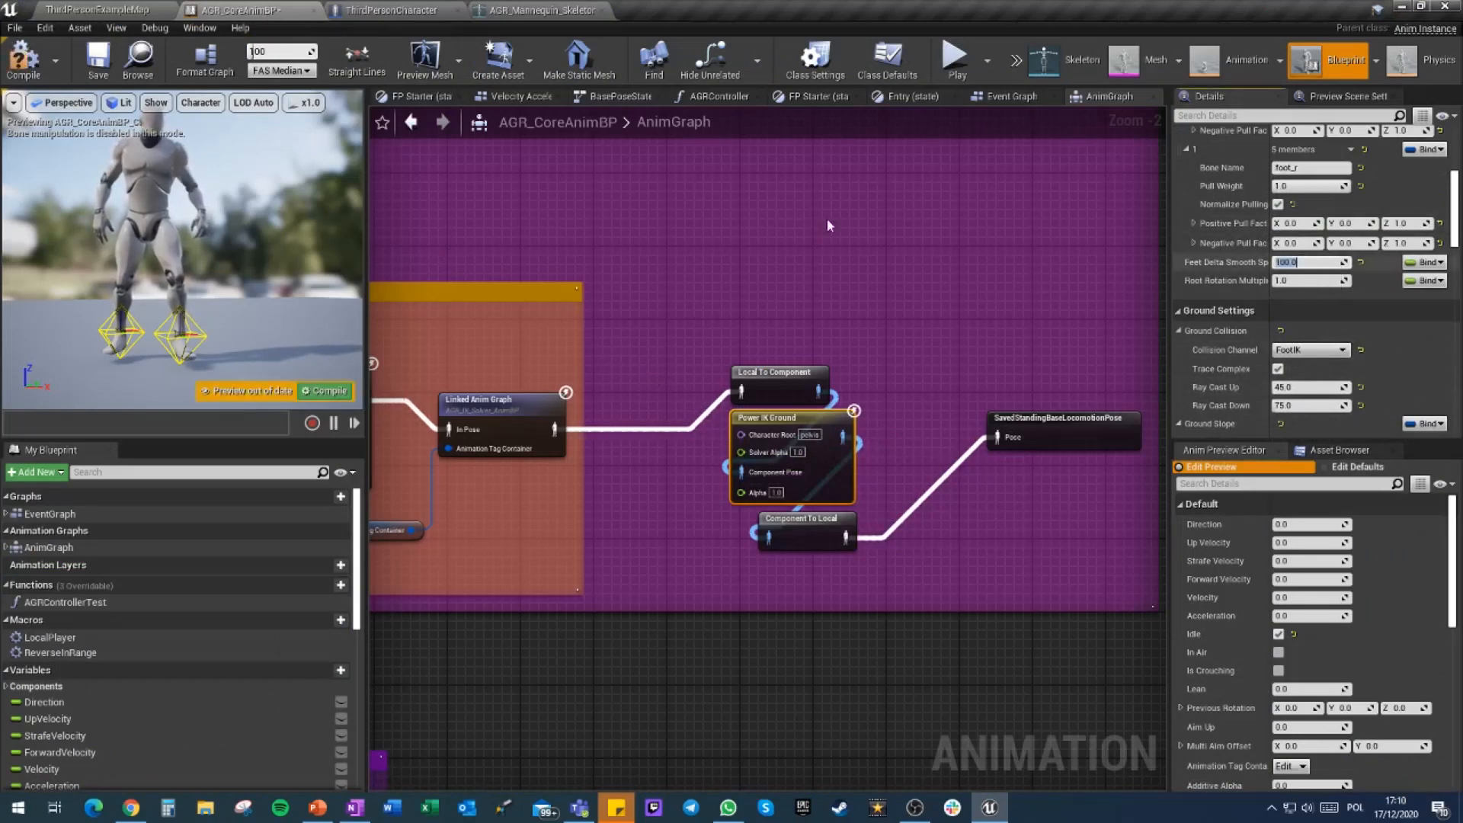
{"action": "left_click", "coordinate": [94, 60]}
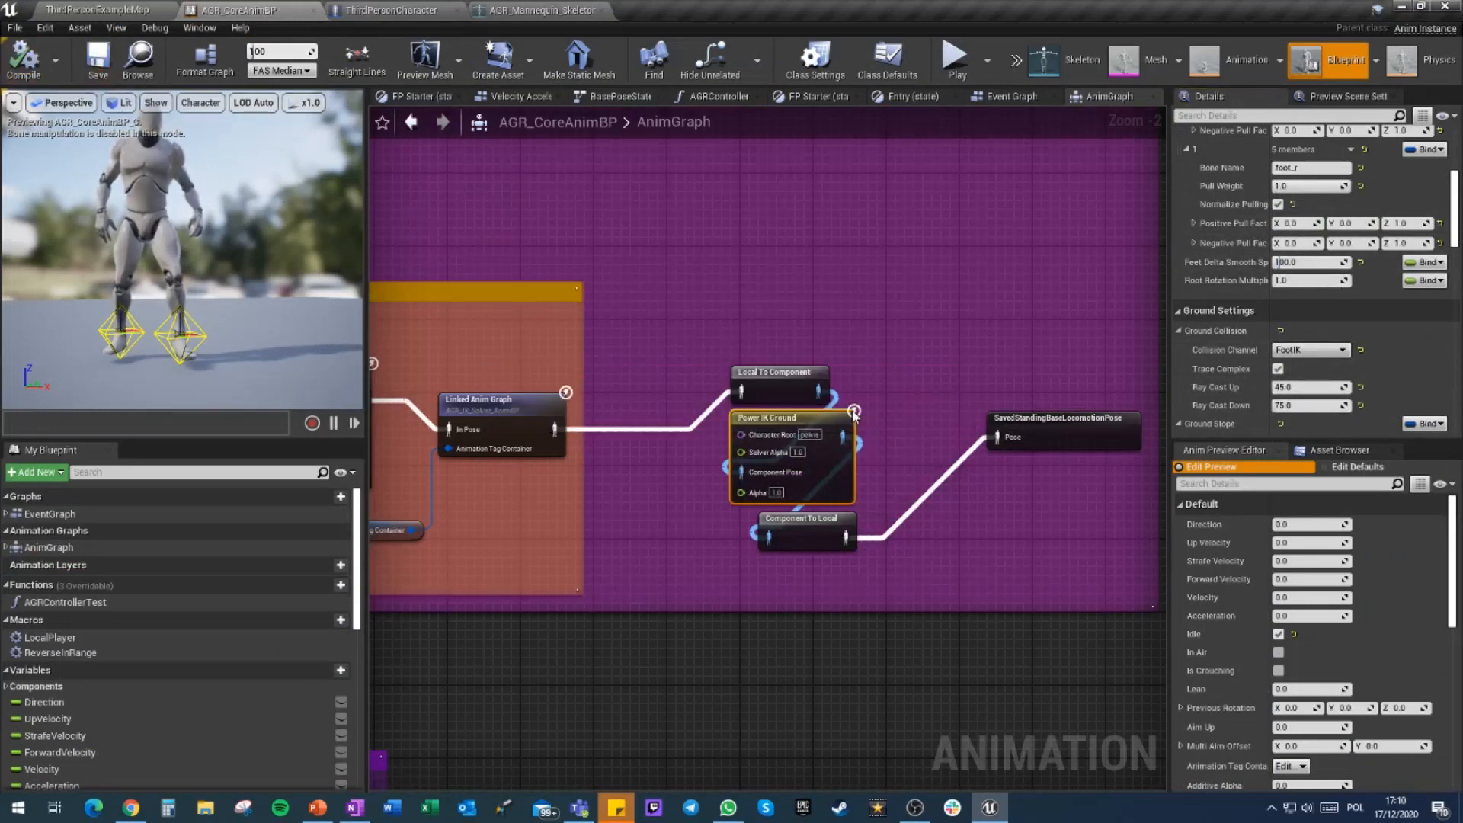
Play the ThirdPersonExampleMap level again, examine the feet on the stairs in full screen, and end the session
{"action": "left_click", "coordinate": [122, 9]}
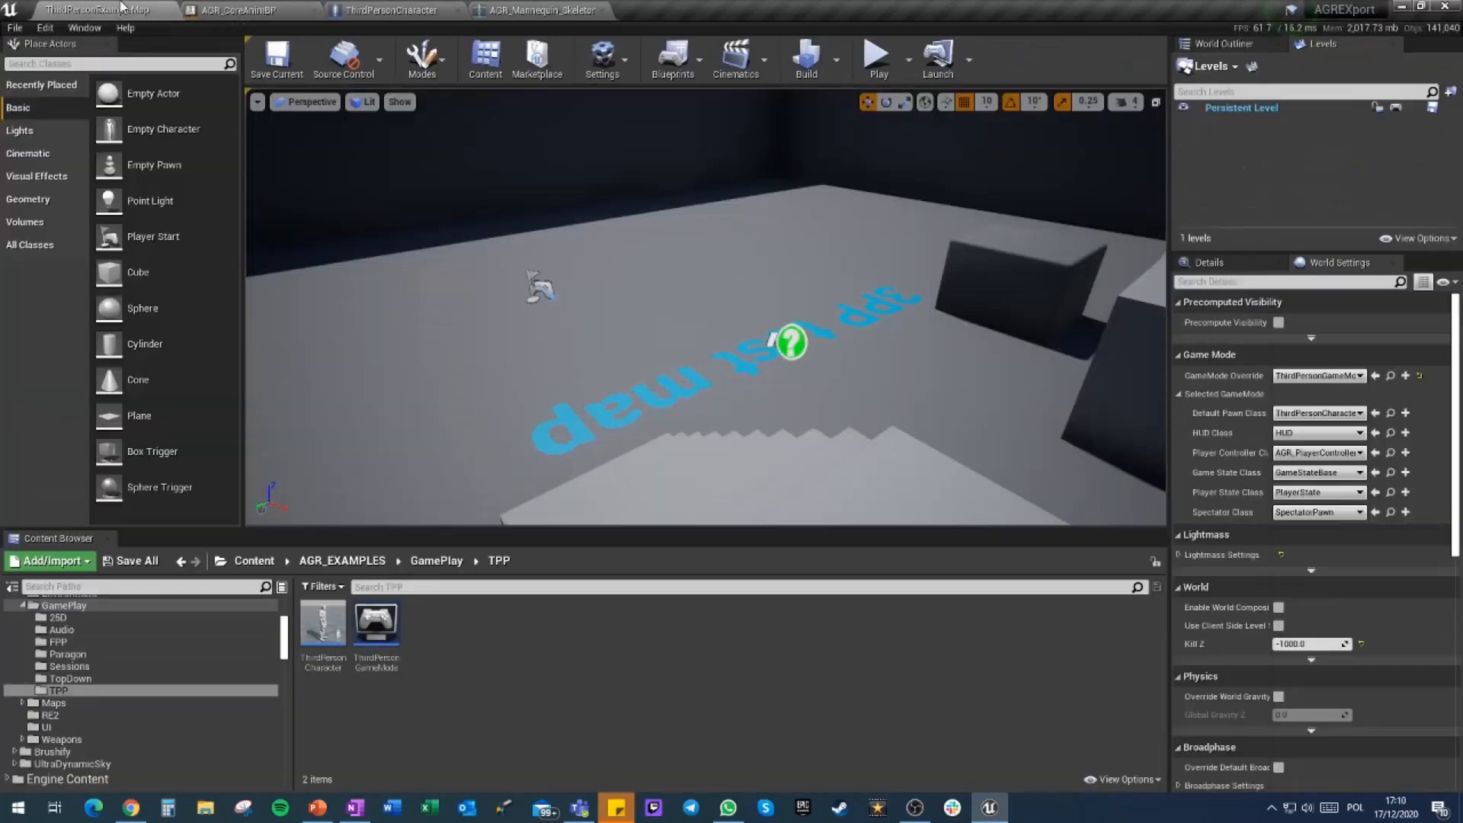
{"action": "left_click", "coordinate": [877, 61]}
{"action": "key", "text": "w"}
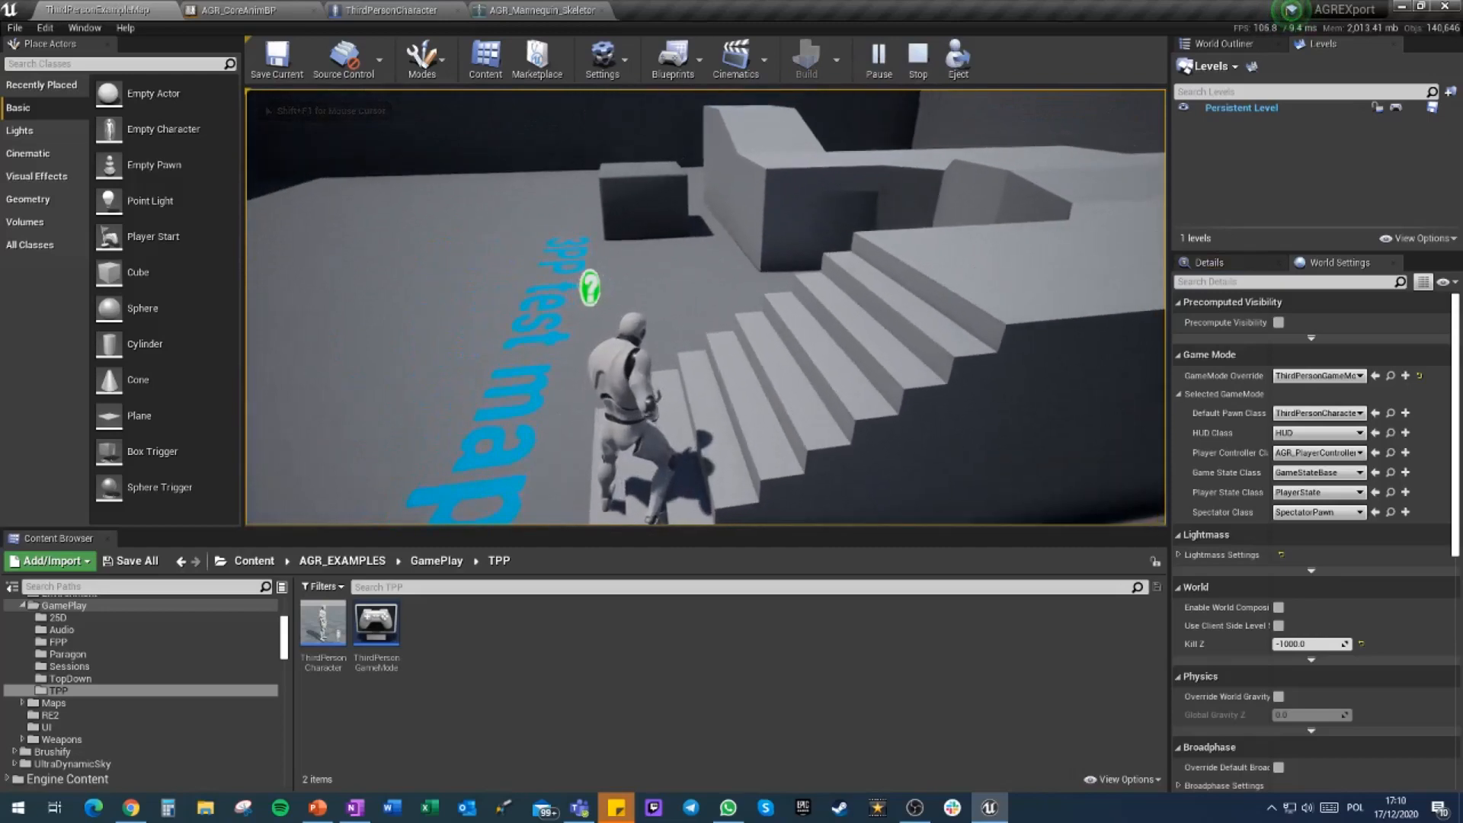
{"action": "key", "text": "F11"}
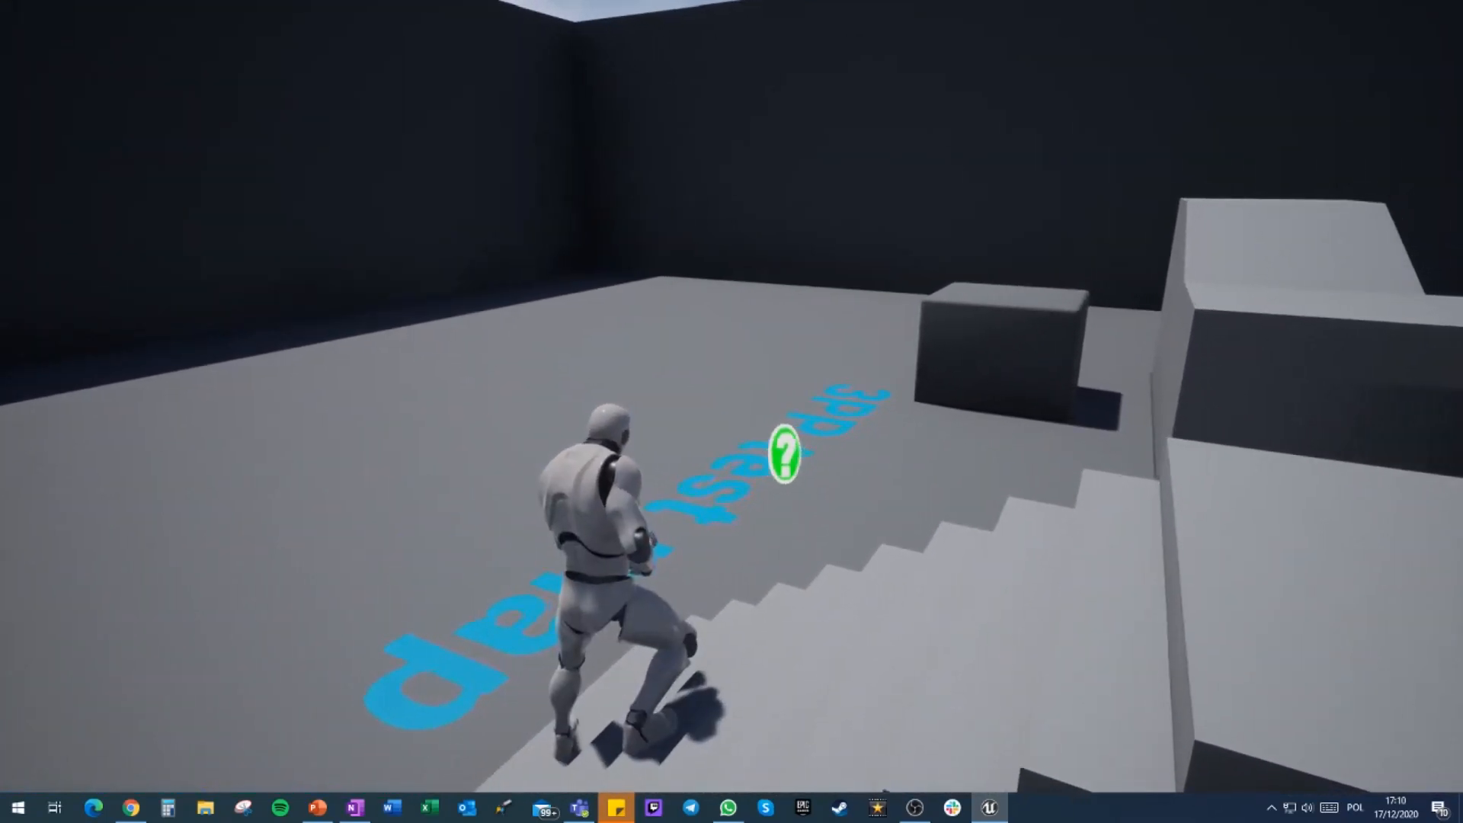
{"action": "key", "text": "Escape"}
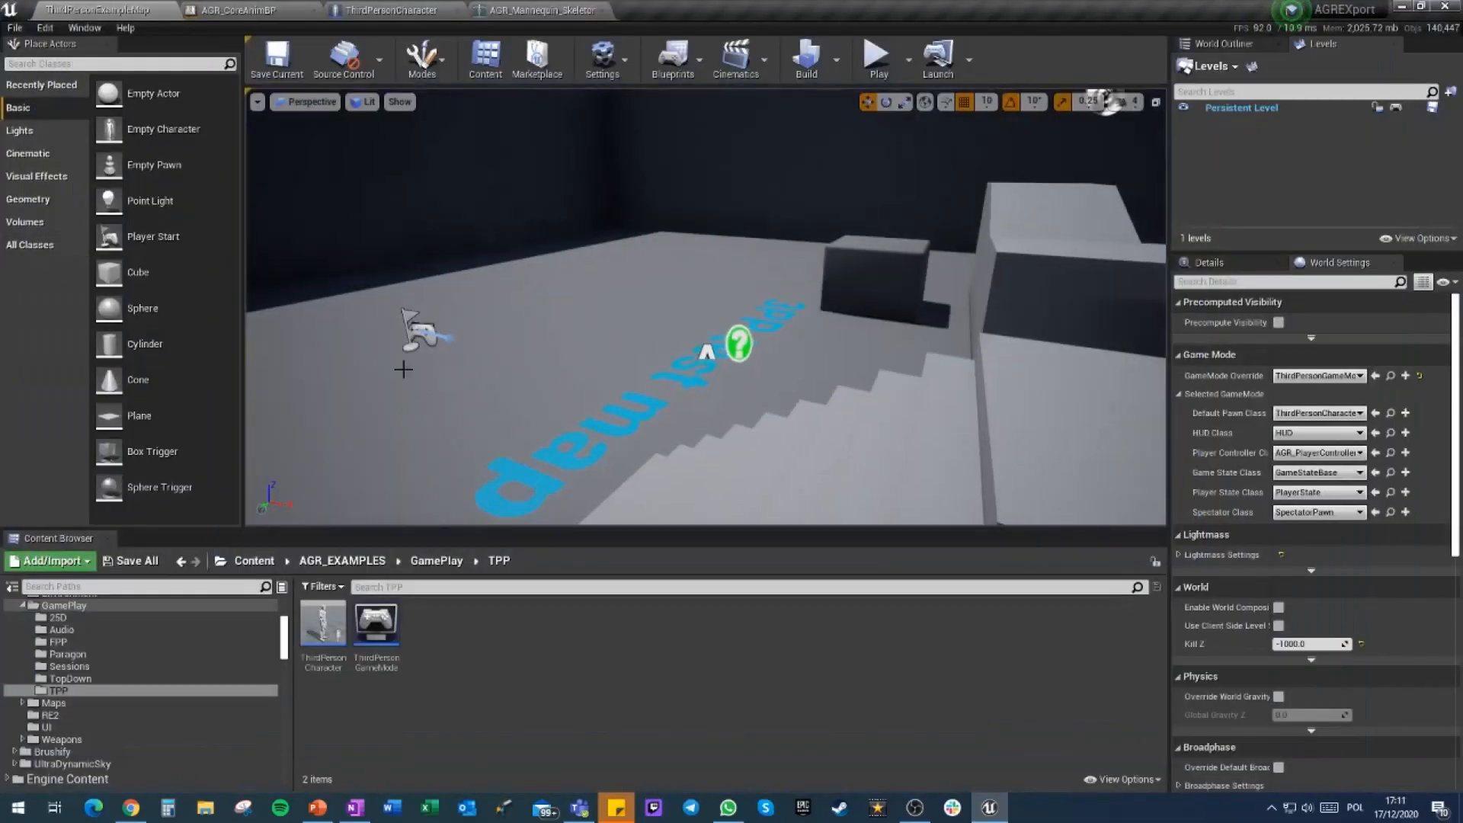
Add a tilted block beside the stairs and stretch it along its slope into a longer ramp
{"action": "key", "text": "s"}
{"action": "right_click_drag", "start_coordinate": [421, 379], "coordinate": [487, 379]}
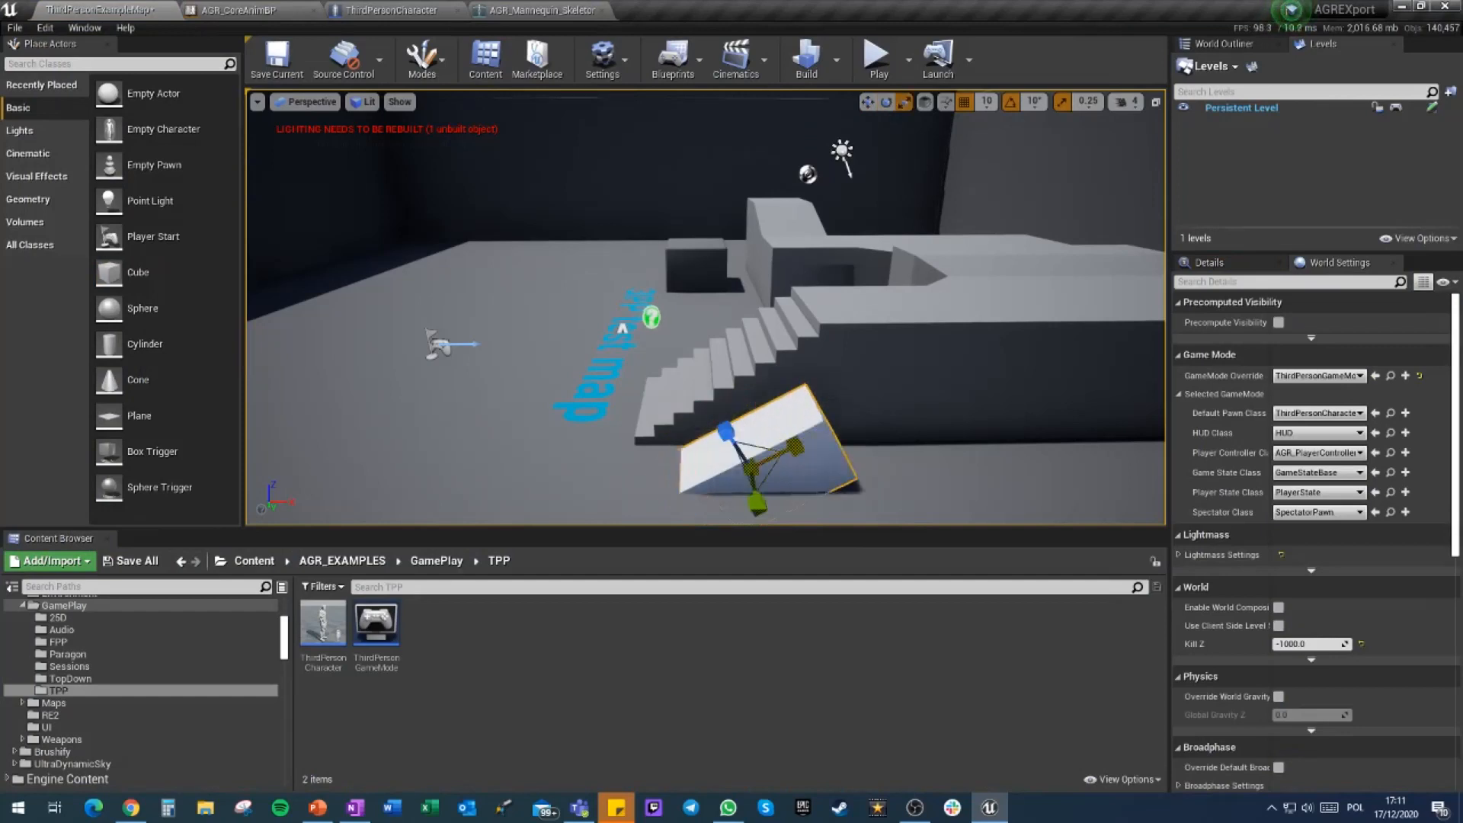
{"action": "left_click_drag", "start_coordinate": [795, 446], "coordinate": [827, 432]}
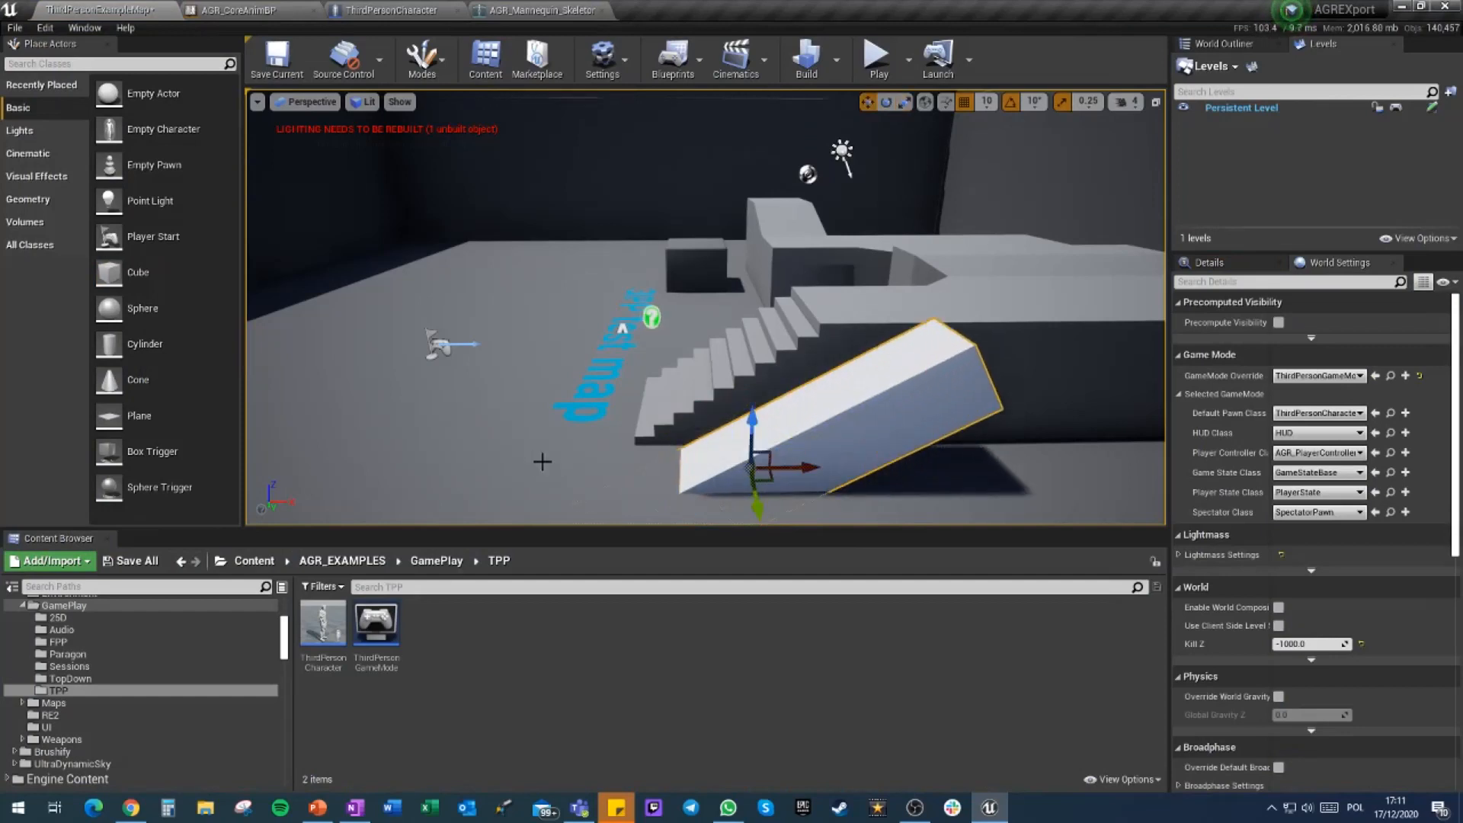
Play the level and run the character up and down the ramp, examining how the feet adapt to the slope
{"action": "left_click", "coordinate": [876, 64]}
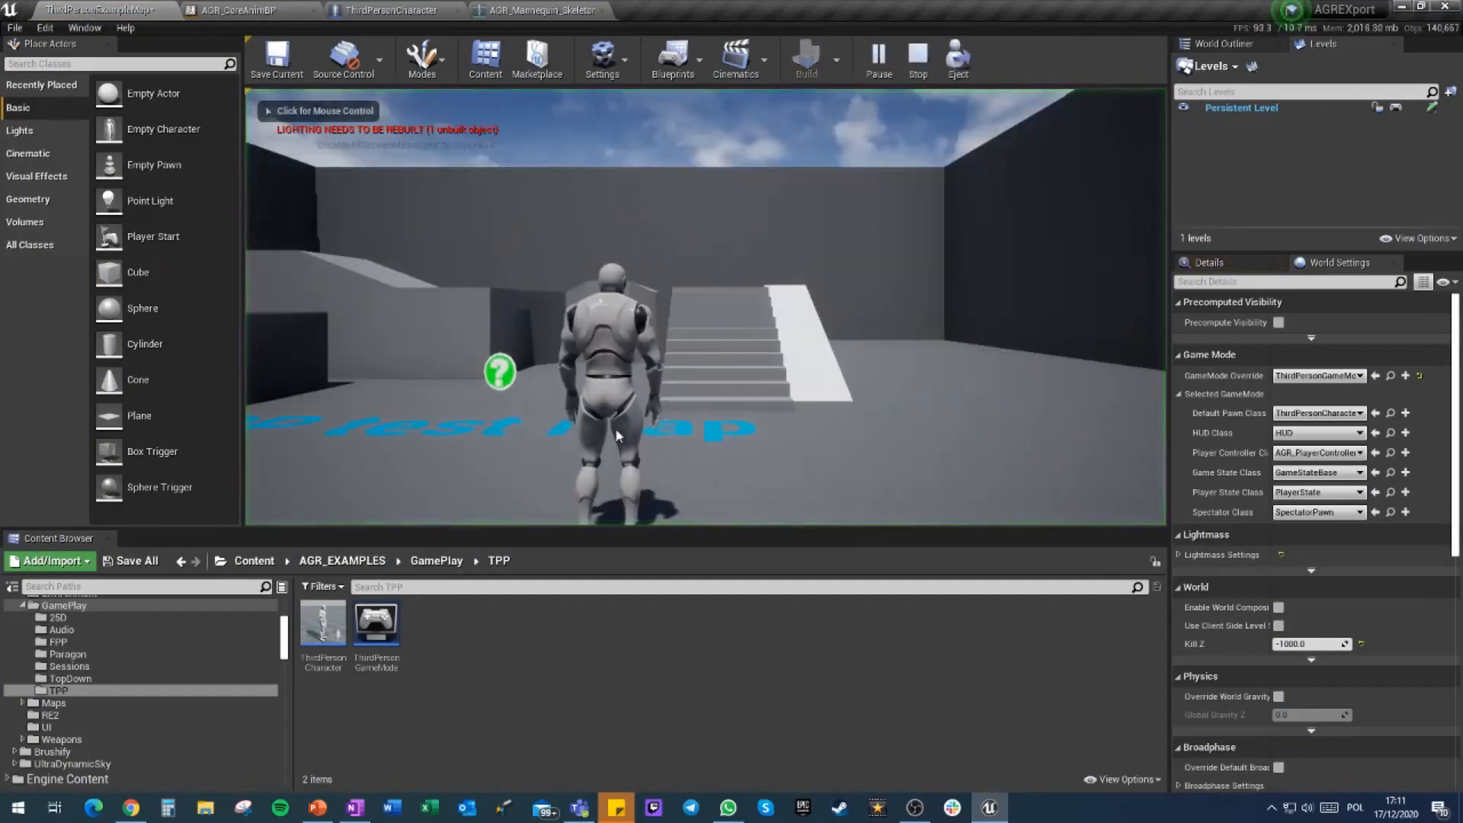
{"action": "left_click", "coordinate": [617, 436]}
{"action": "key", "text": "w"}
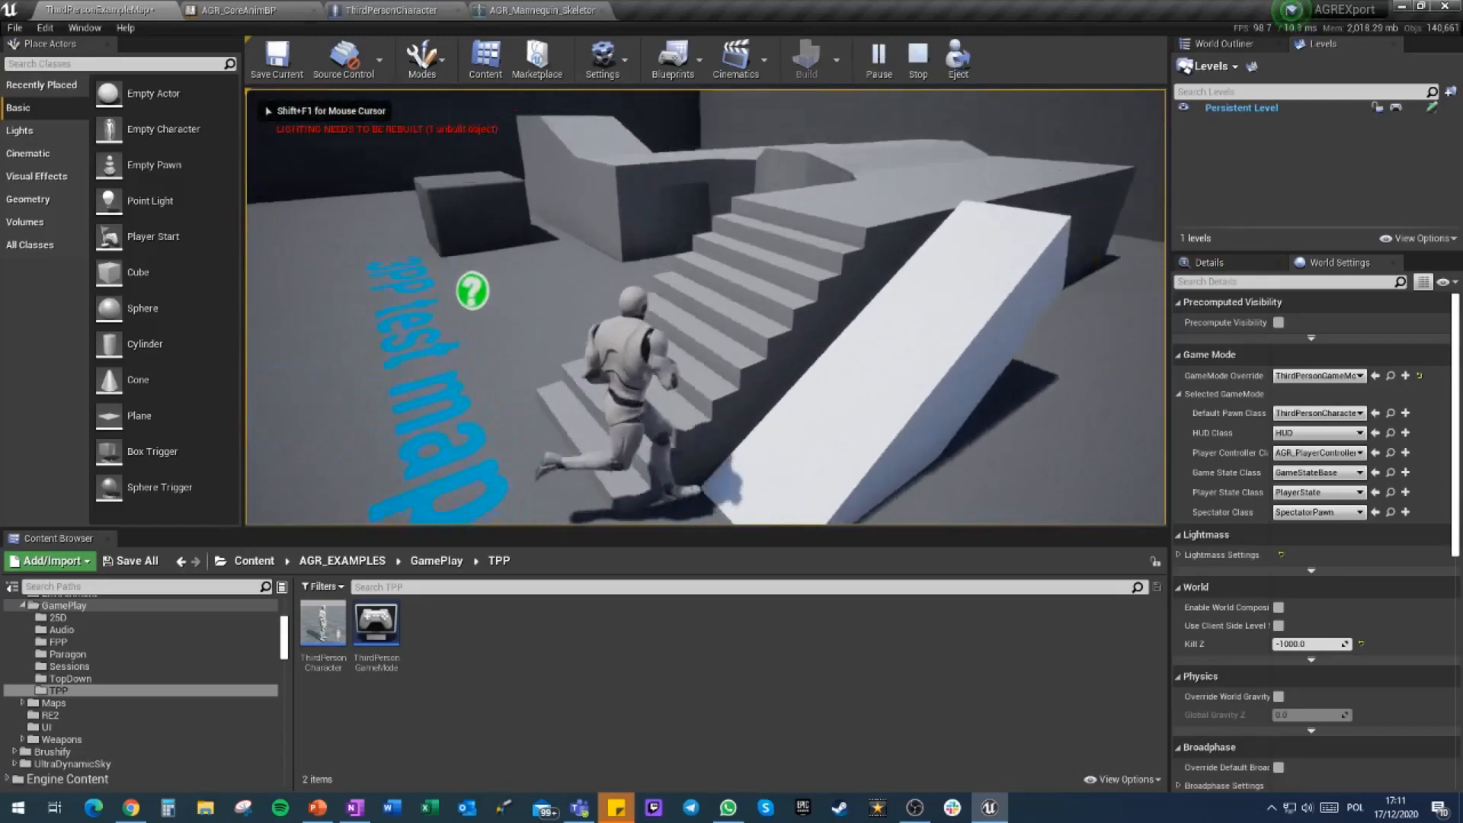
{"action": "key", "text": "w"}
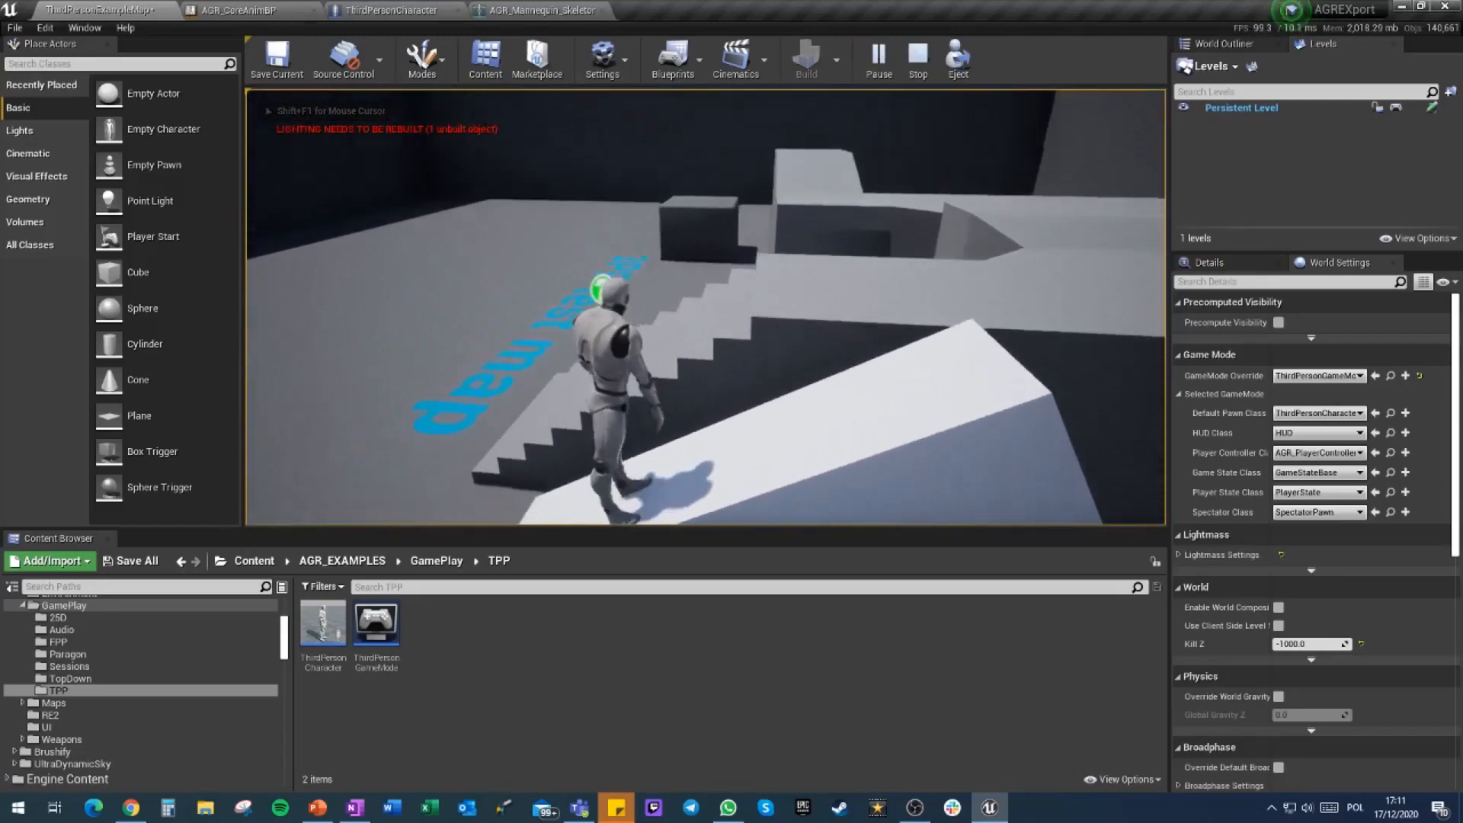
{"action": "key", "text": "w"}
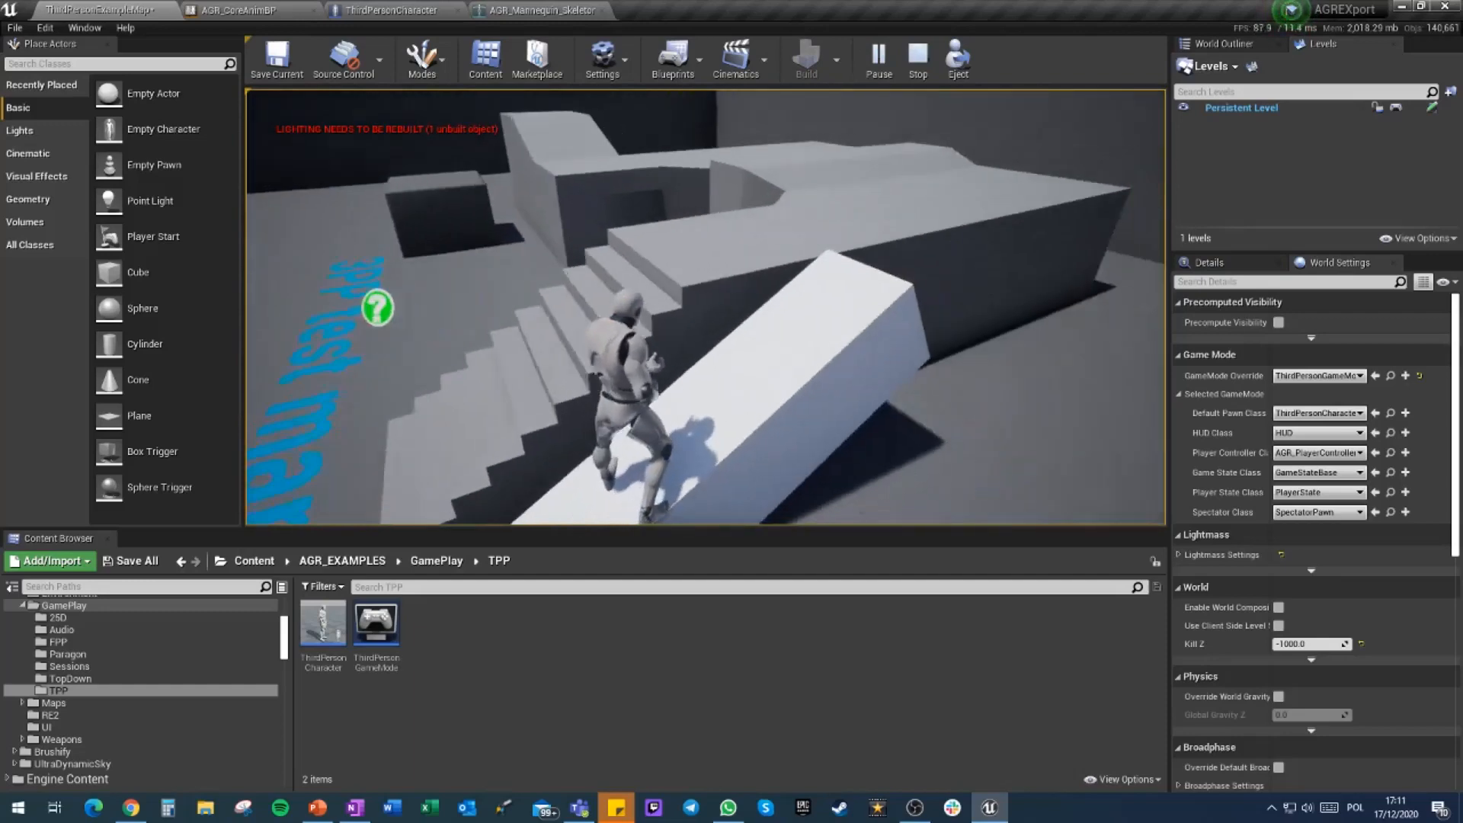
{"action": "key", "text": "w"}
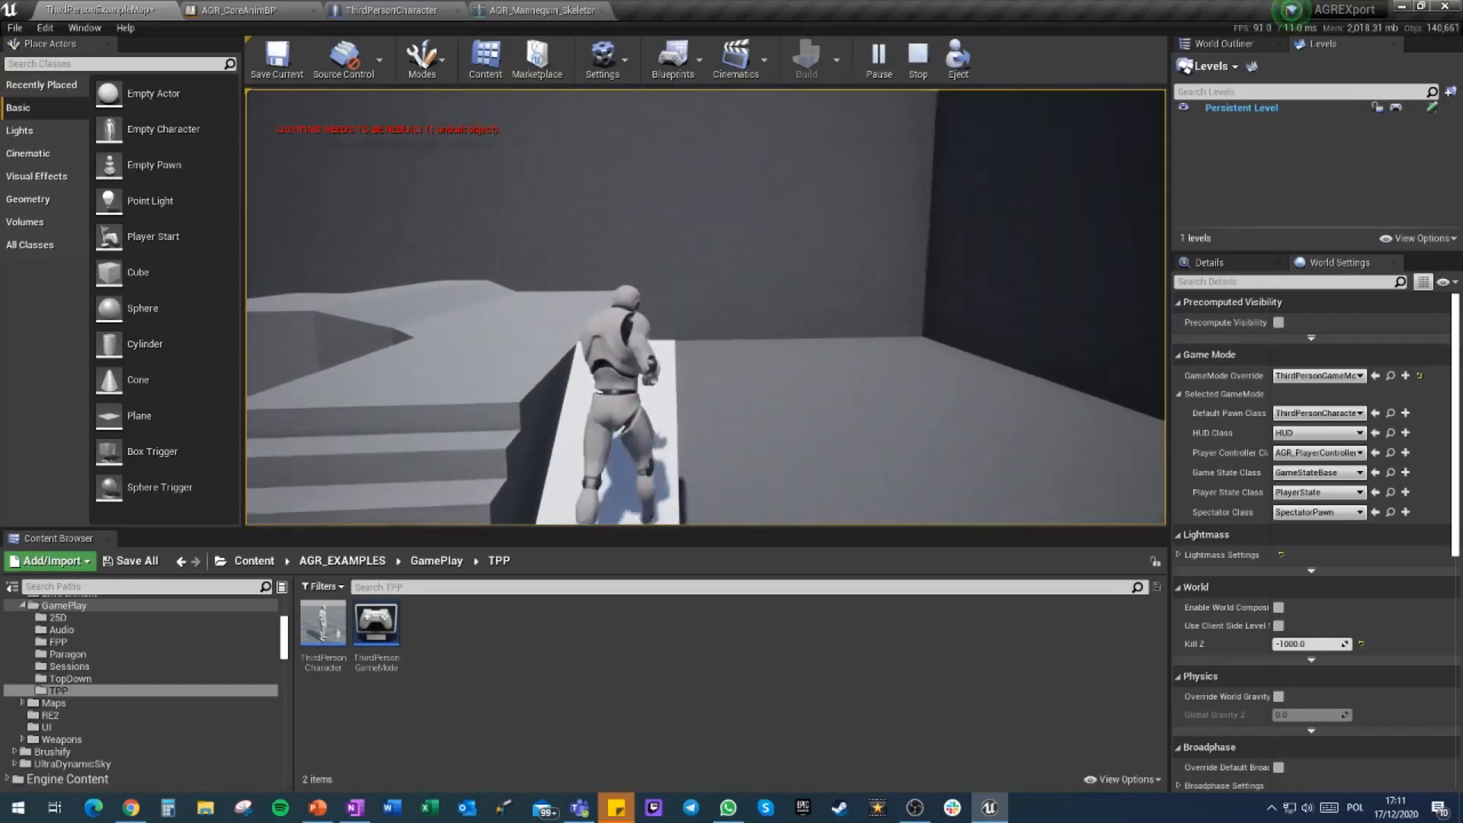
{"action": "key", "text": "w"}
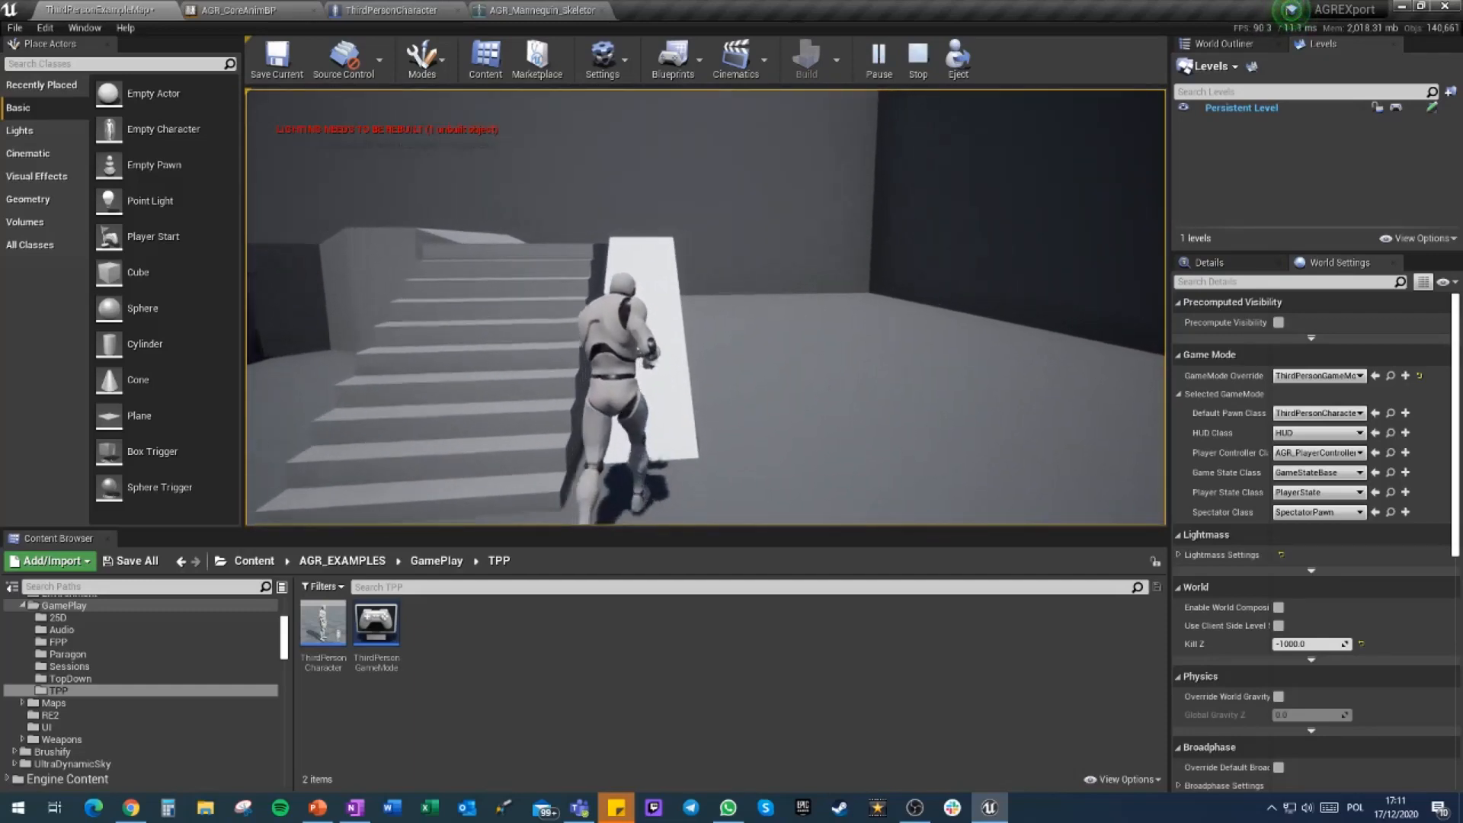
{"action": "key", "text": "w"}
{"action": "key", "text": "w"}
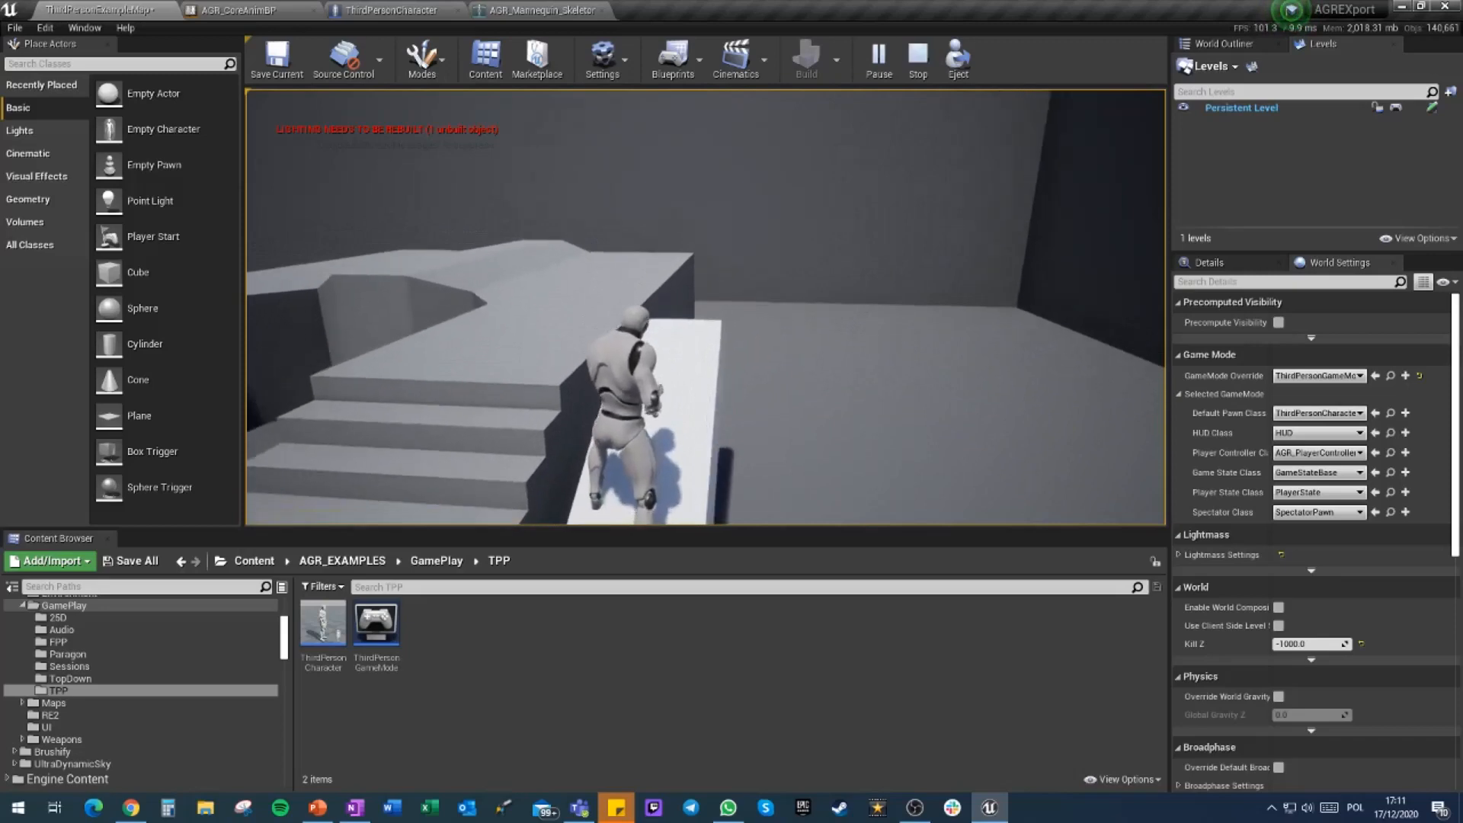
{"action": "key", "text": "w"}
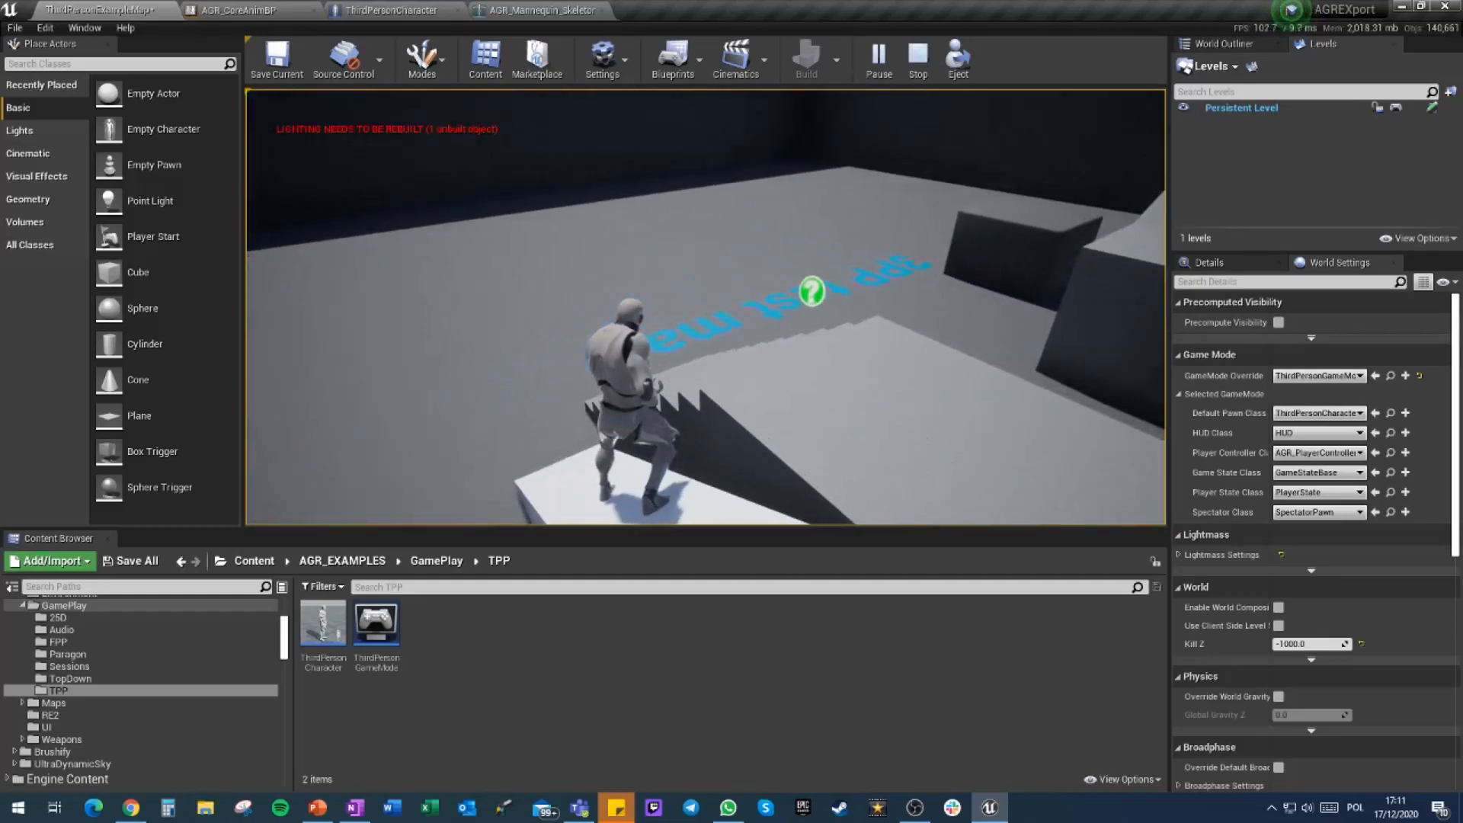
In AGR_CoreAnimBP, give the Power IK Ground node a static foot offset of 4.0 with Offset Feet Position enabled, and compile the blueprint
{"action": "left_click", "coordinate": [261, 10]}
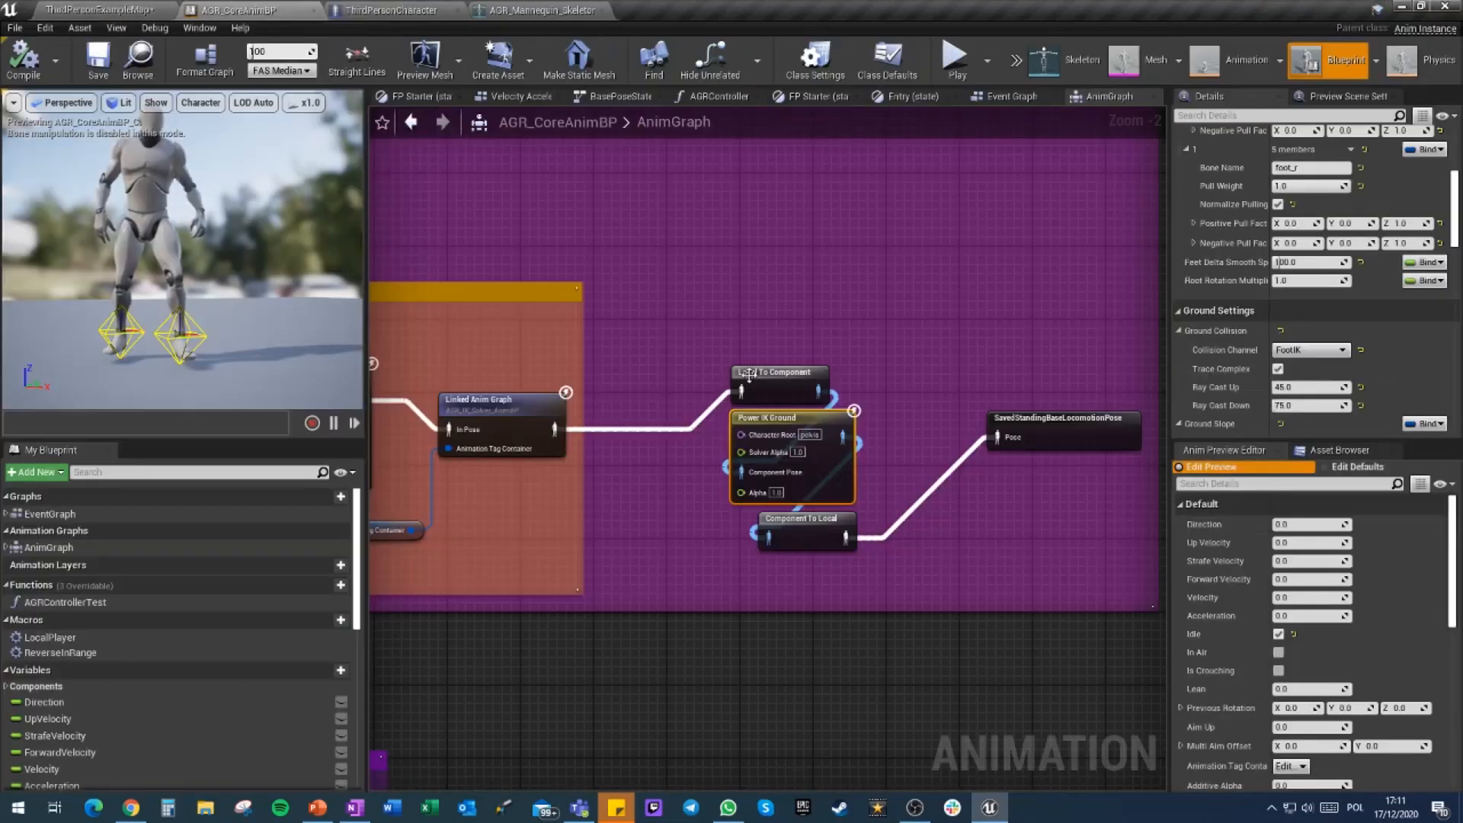
{"action": "scroll", "coordinate": [1415, 341], "scroll_direction": "down", "scroll_amount": 10}
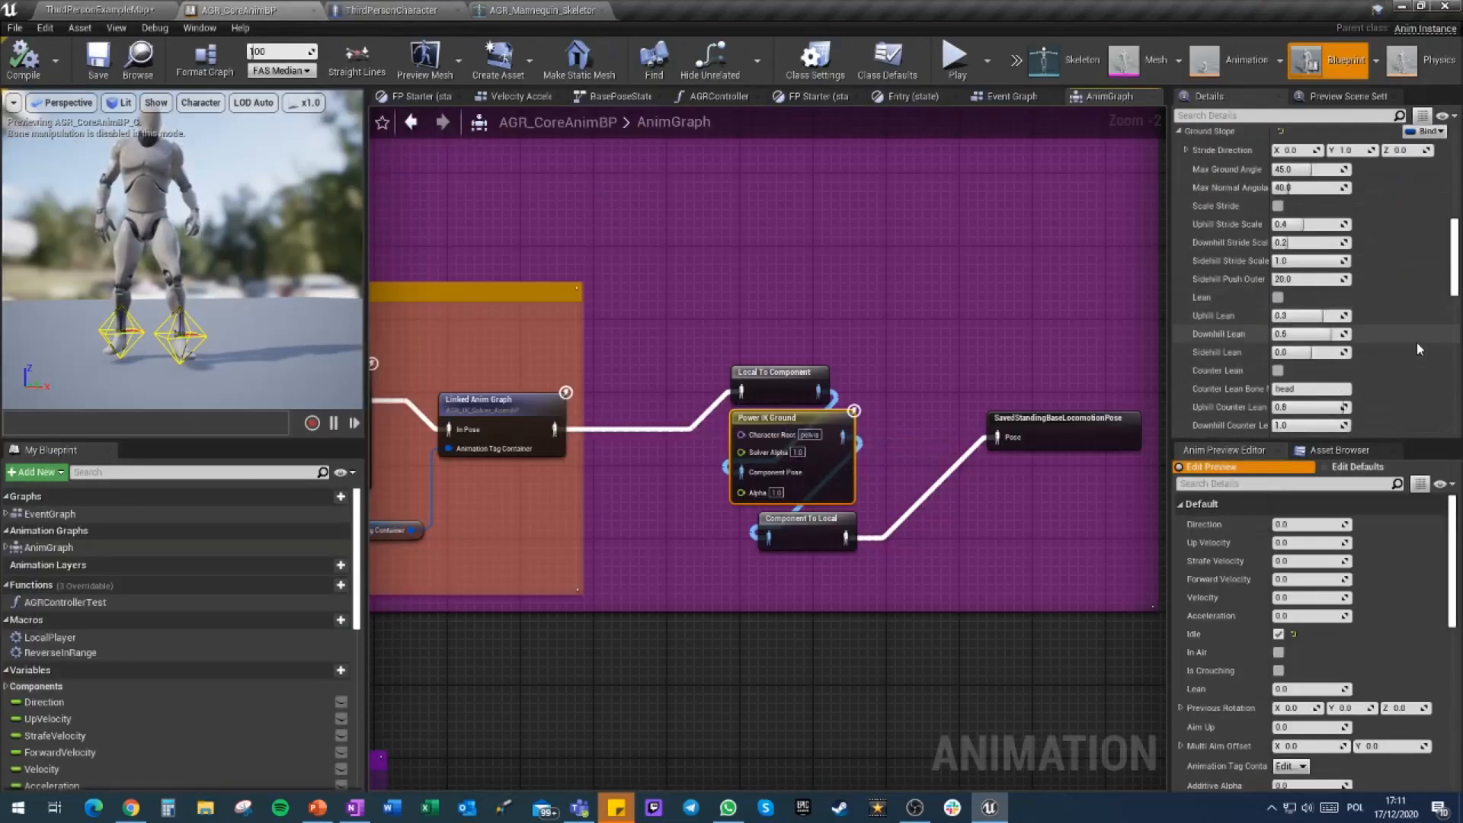
{"action": "scroll", "coordinate": [1410, 339], "scroll_direction": "up", "scroll_amount": 2}
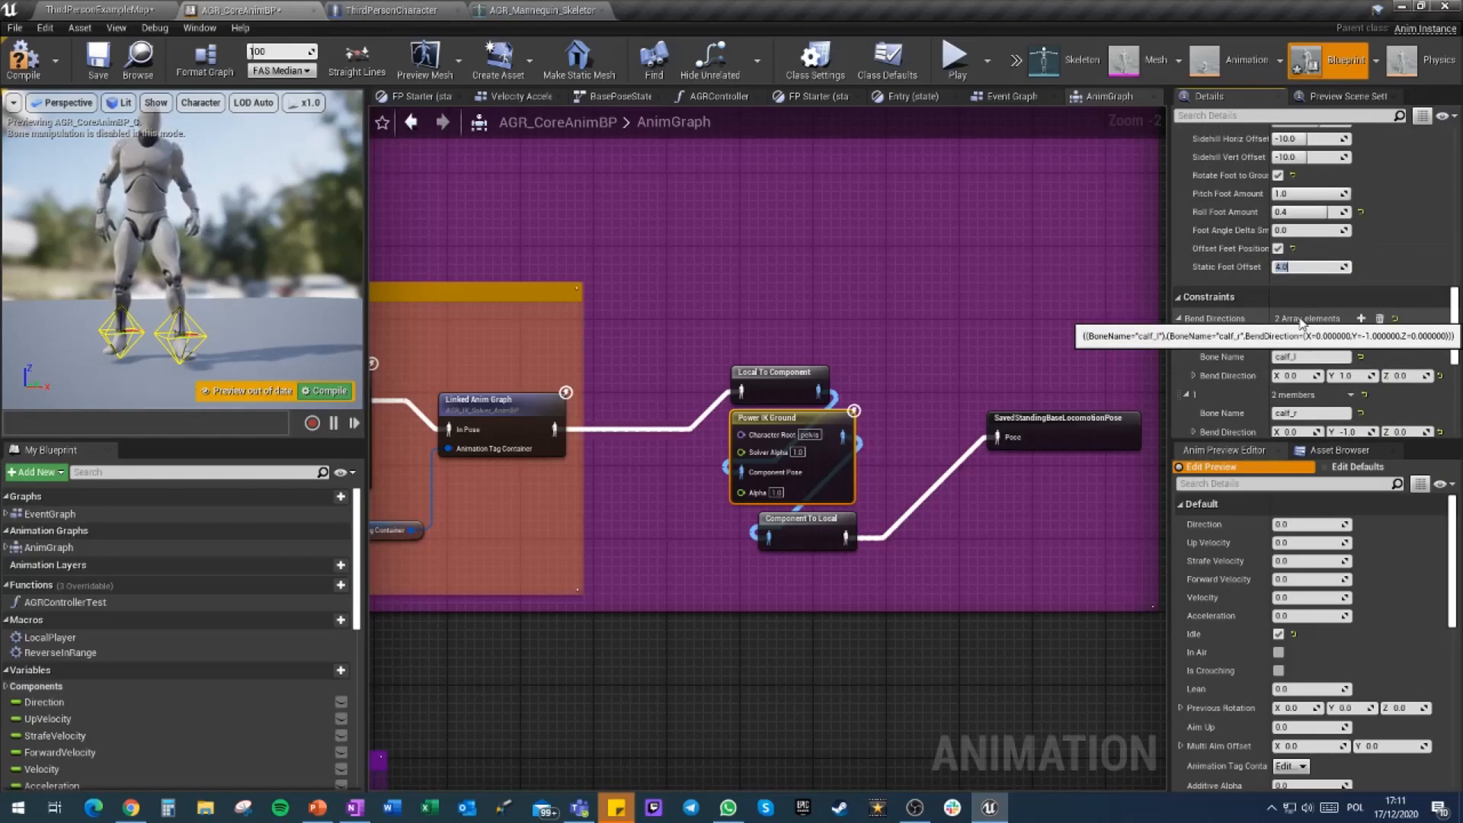
{"action": "left_click", "coordinate": [21, 65]}
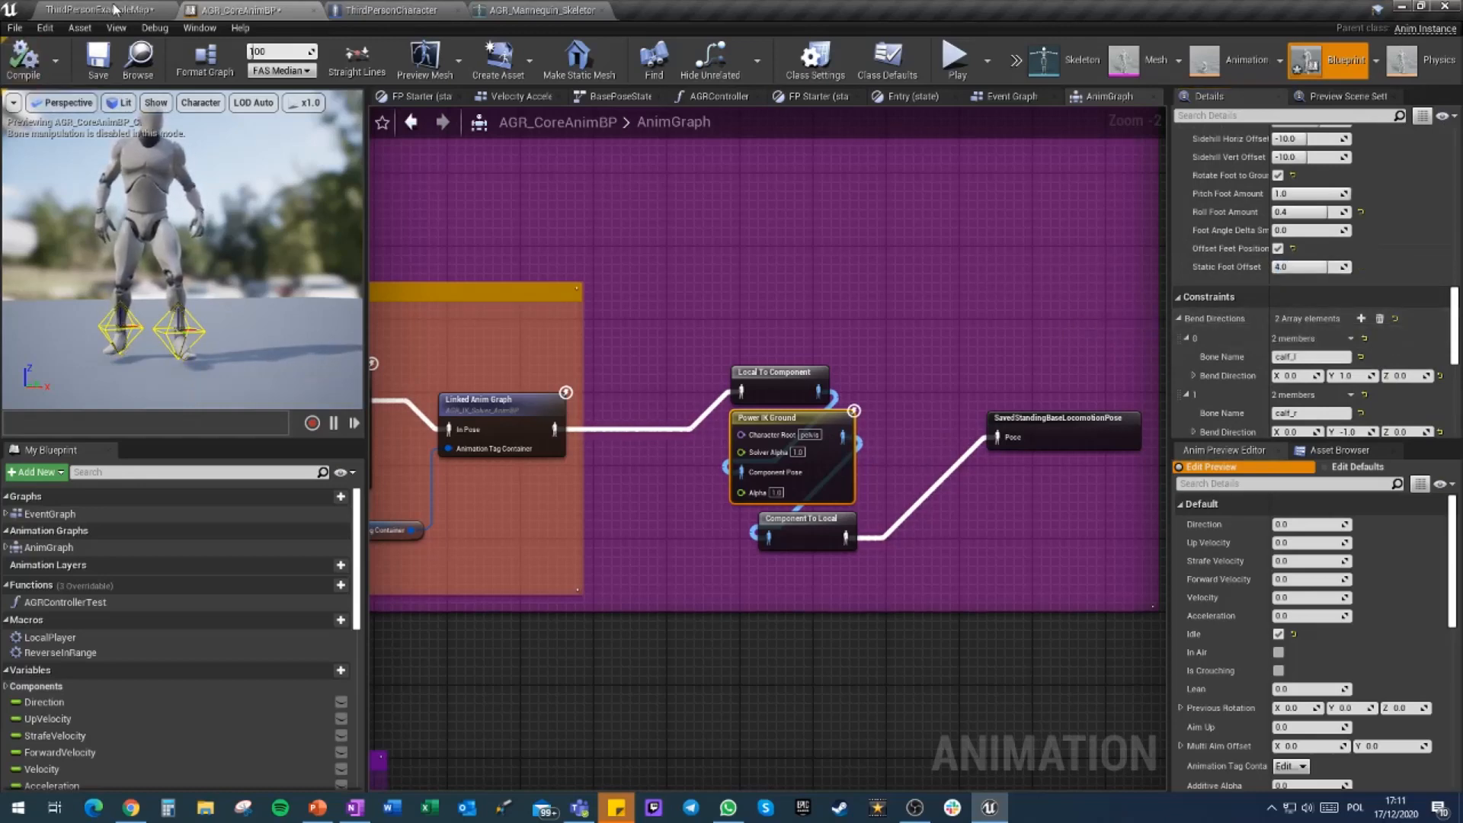
Play ThirdPersonExampleMap again, test the character's feet at several spots on the ramp, and end the session
{"action": "left_click", "coordinate": [114, 9]}
{"action": "left_click", "coordinate": [876, 72]}
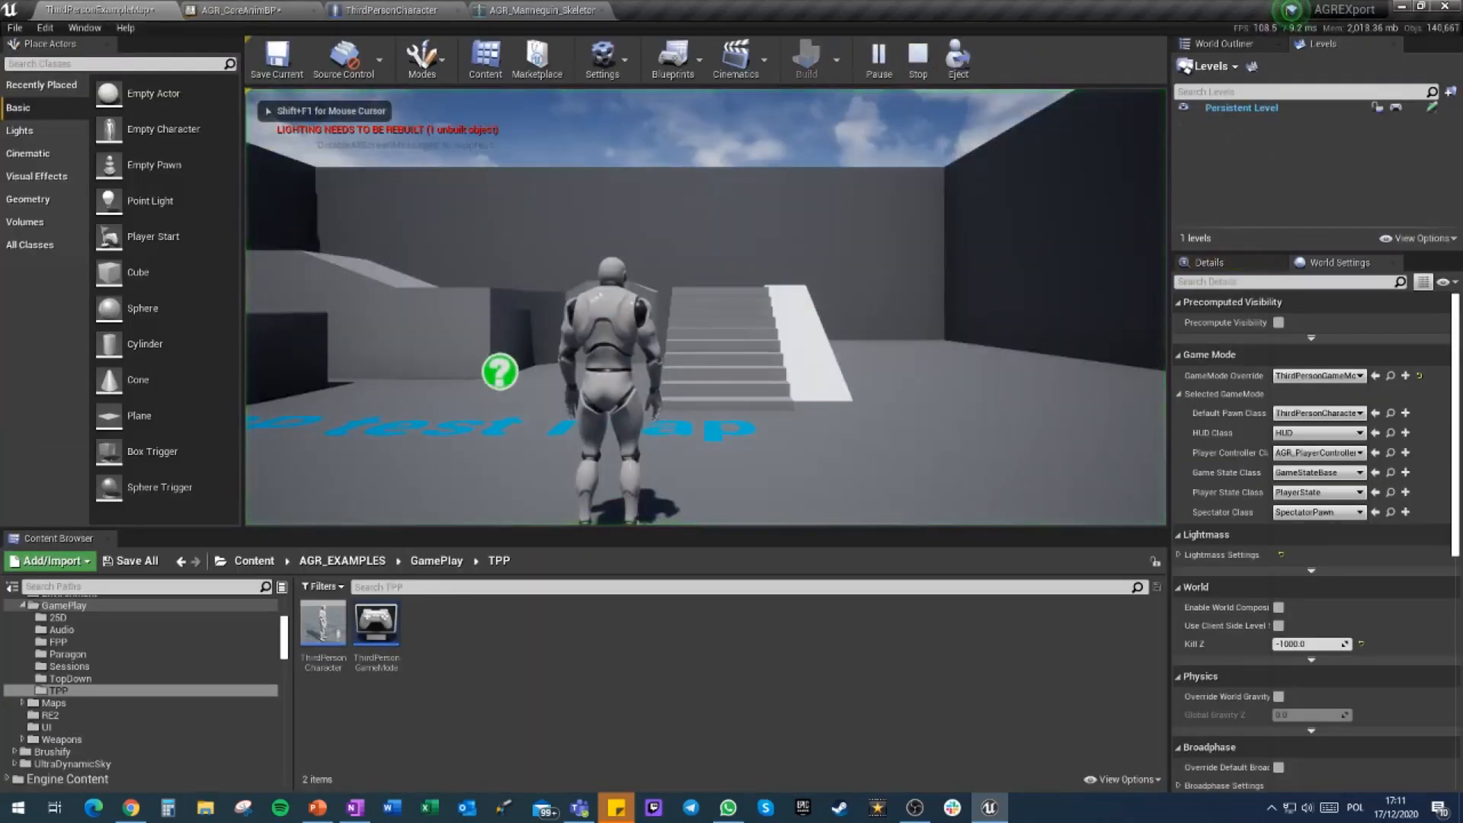
{"action": "key", "text": "w"}
{"action": "key", "text": "d"}
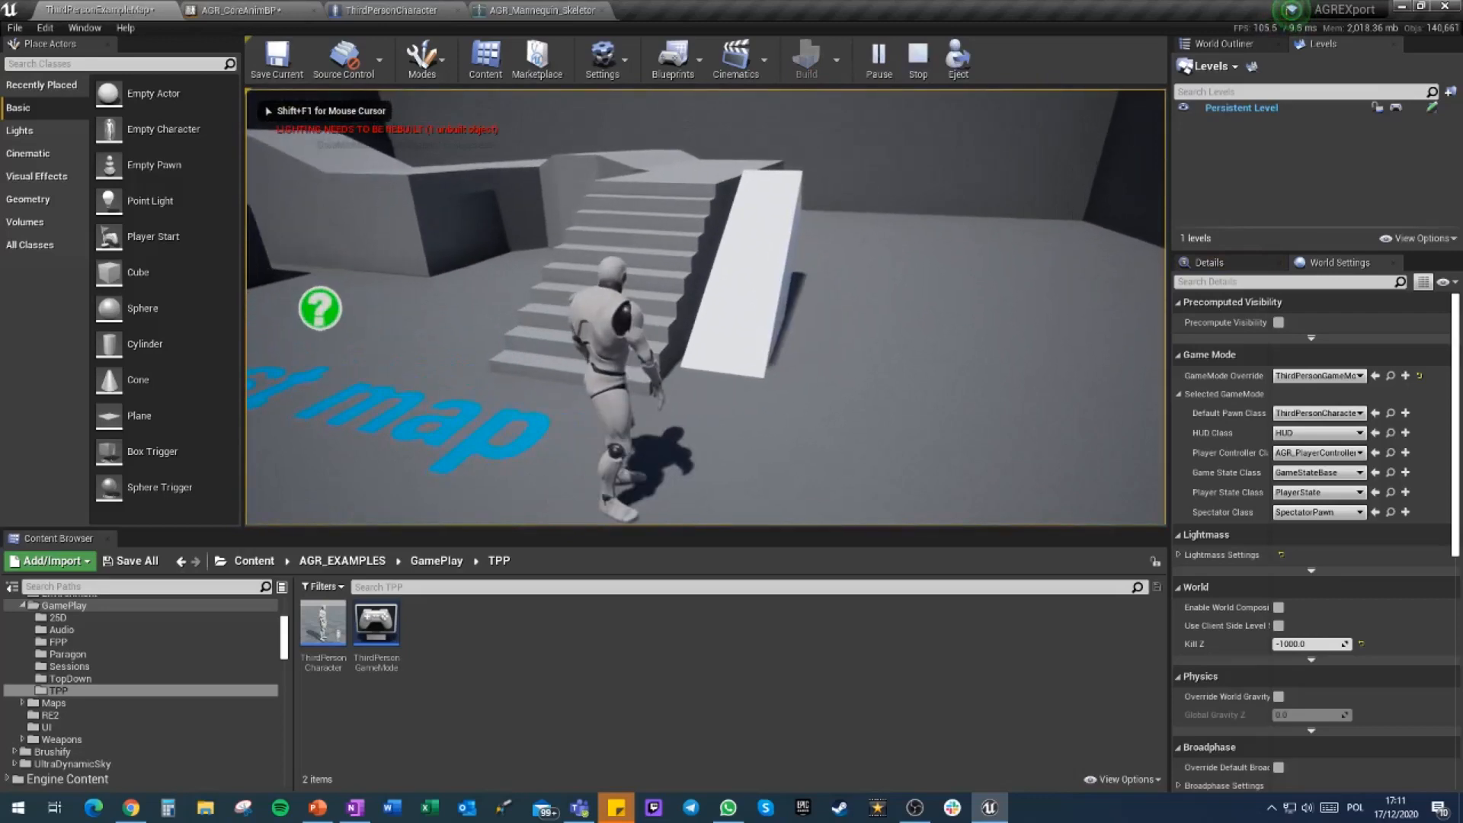
{"action": "key", "text": "w"}
{"action": "key", "text": "d"}
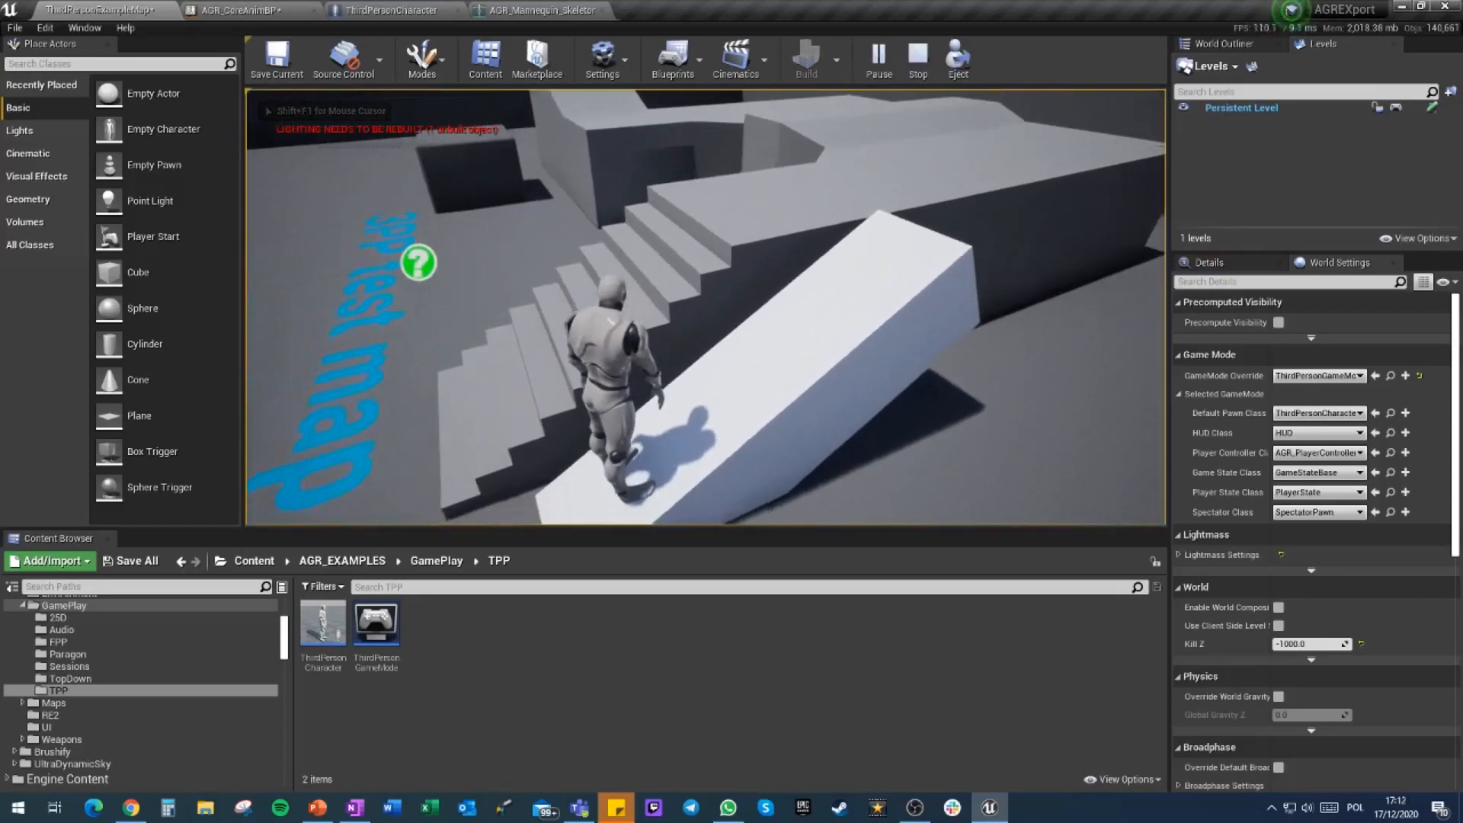
{"action": "key", "text": "w"}
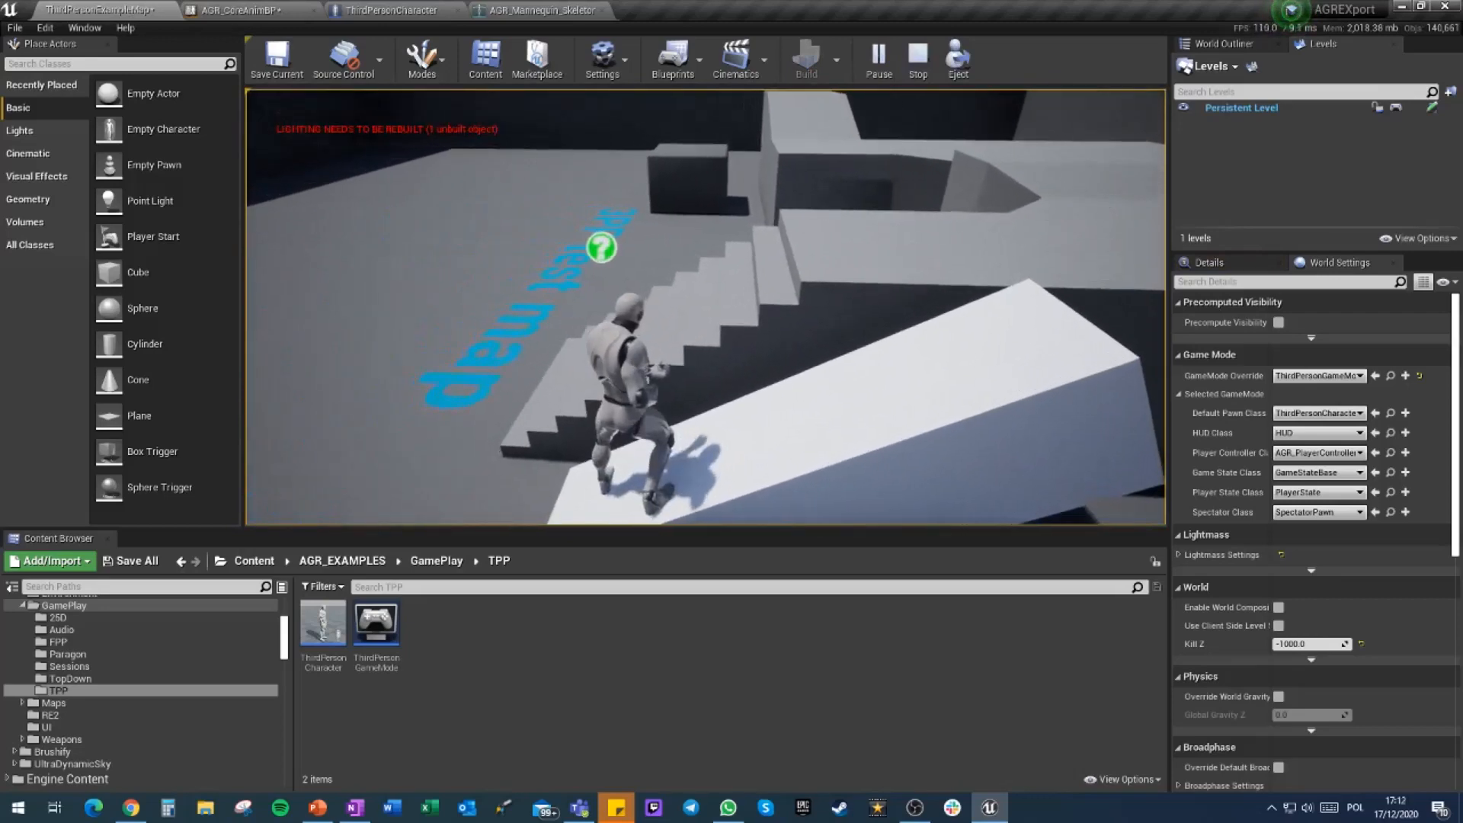
{"action": "key", "text": "w"}
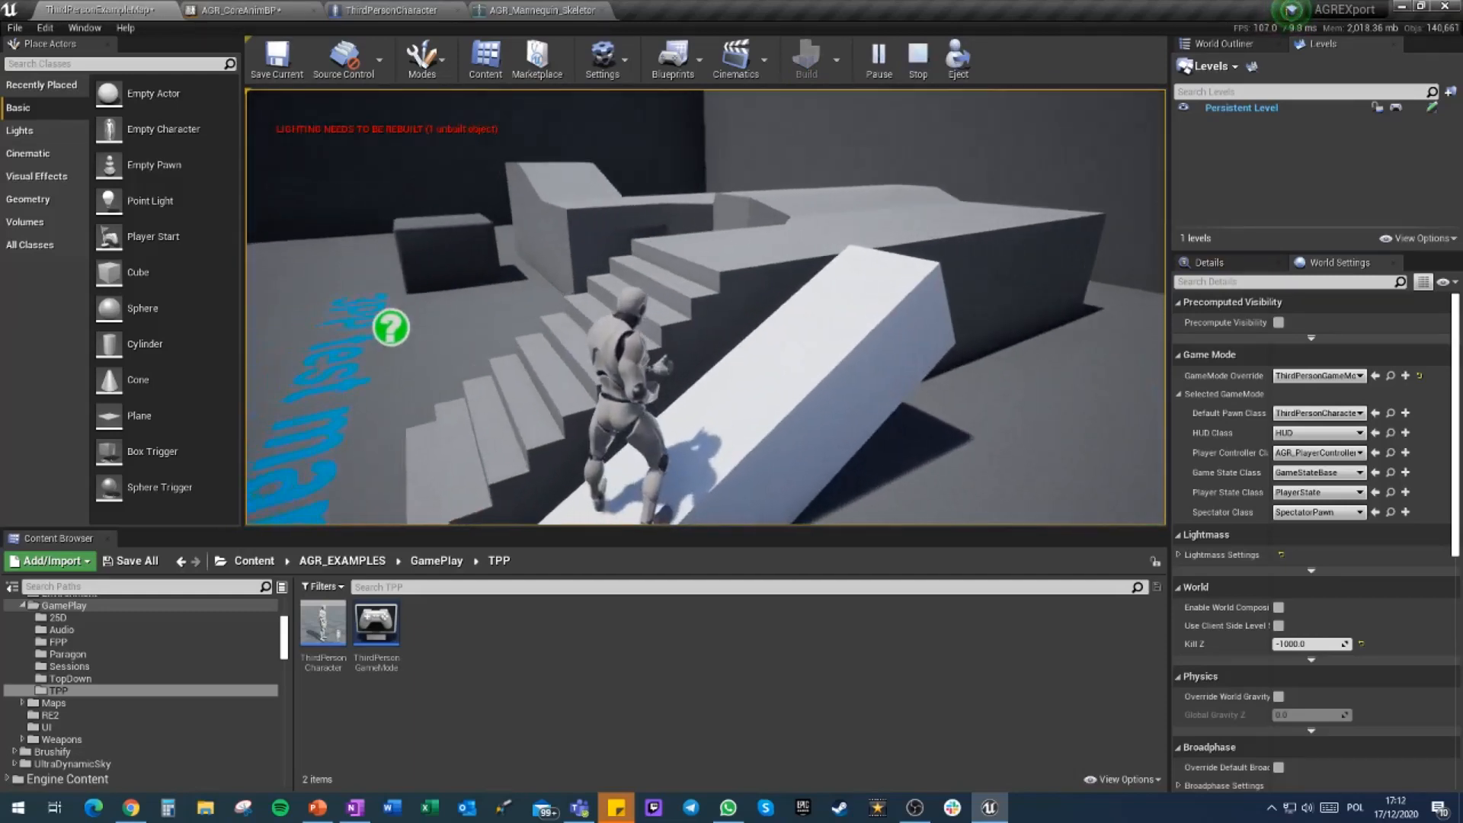
{"action": "key", "text": "w"}
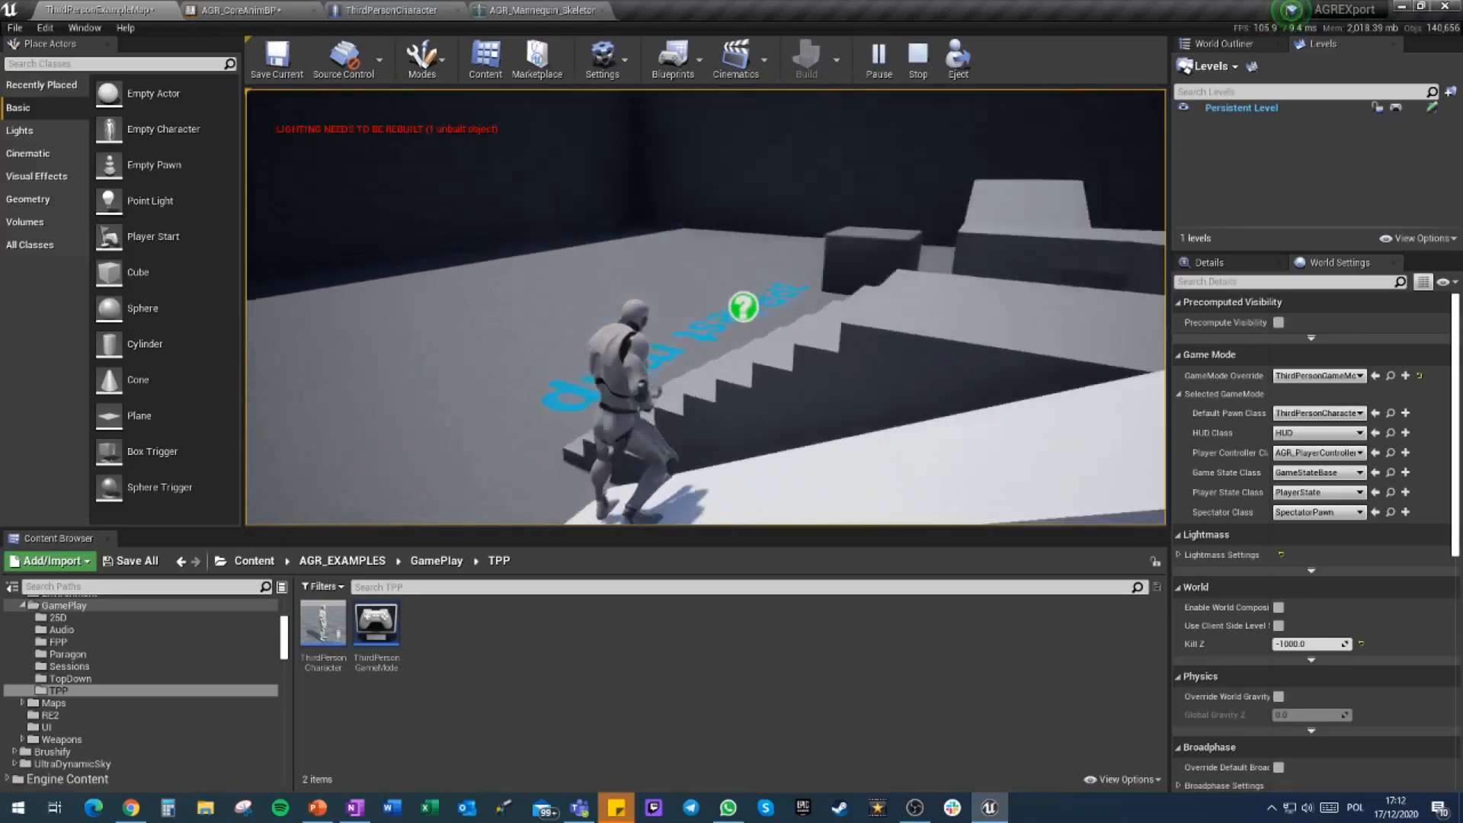
{"action": "key", "text": "shift+F1"}
{"action": "key", "text": "Escape"}
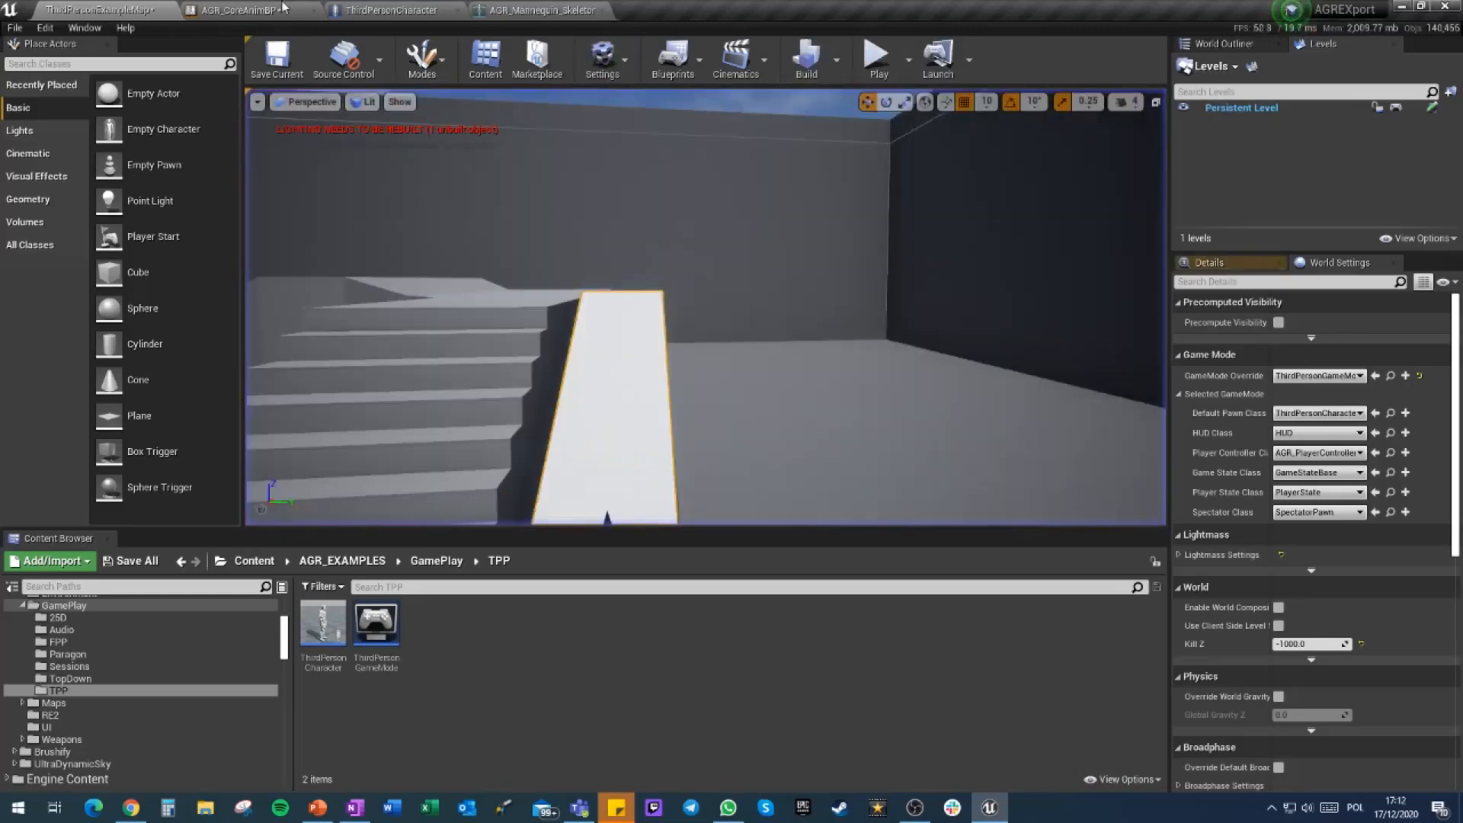
Back in AGR_CoreAnimBP, review the Power IK Ground node's foot rotation, foot offset and calf bend direction settings
{"action": "left_click", "coordinate": [251, 10]}
{"action": "left_click", "coordinate": [644, 328]}
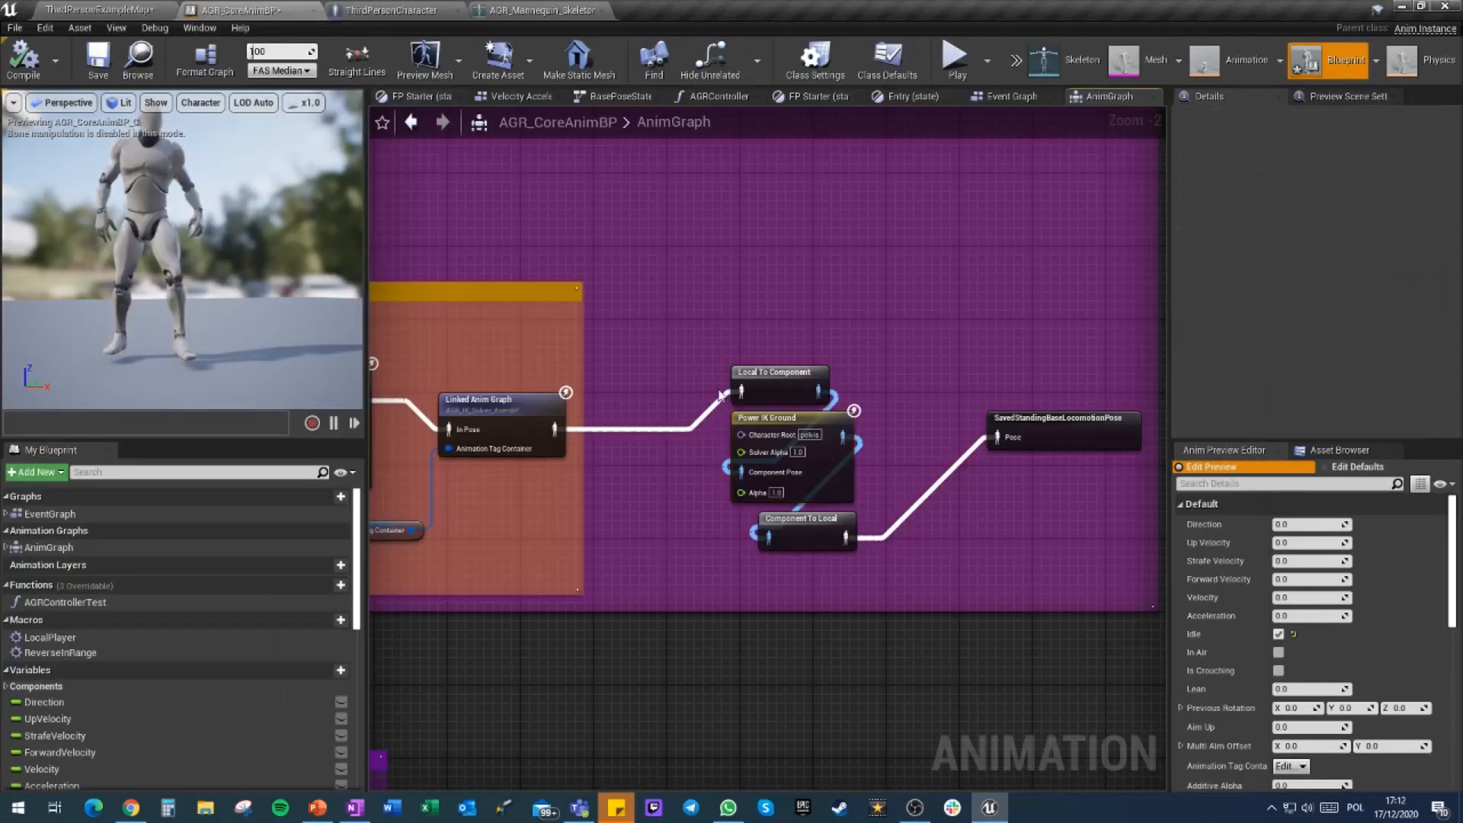
{"action": "left_click", "coordinate": [773, 418]}
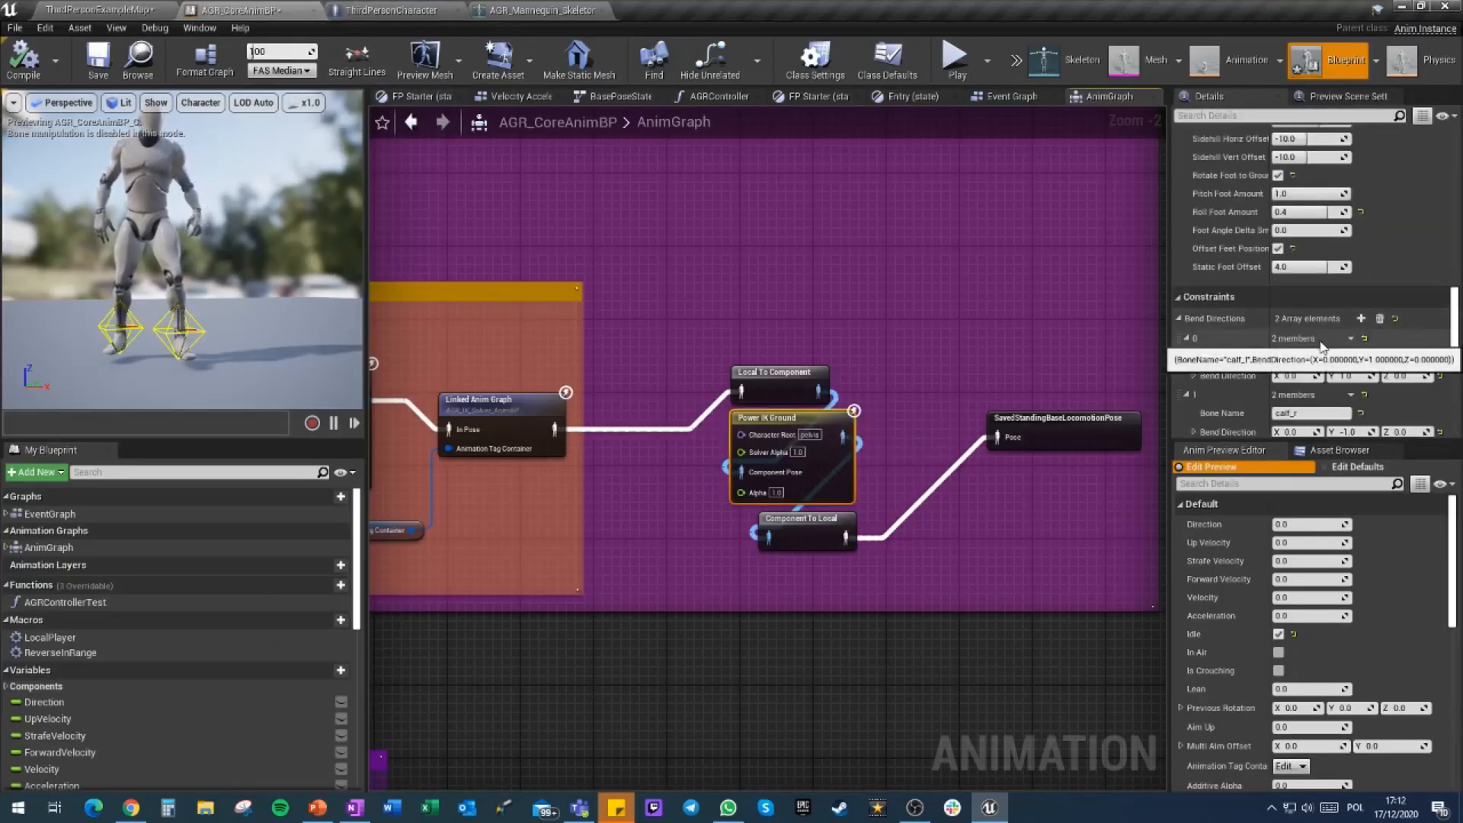
{"action": "scroll", "coordinate": [1321, 345], "scroll_direction": "down", "scroll_amount": 3}
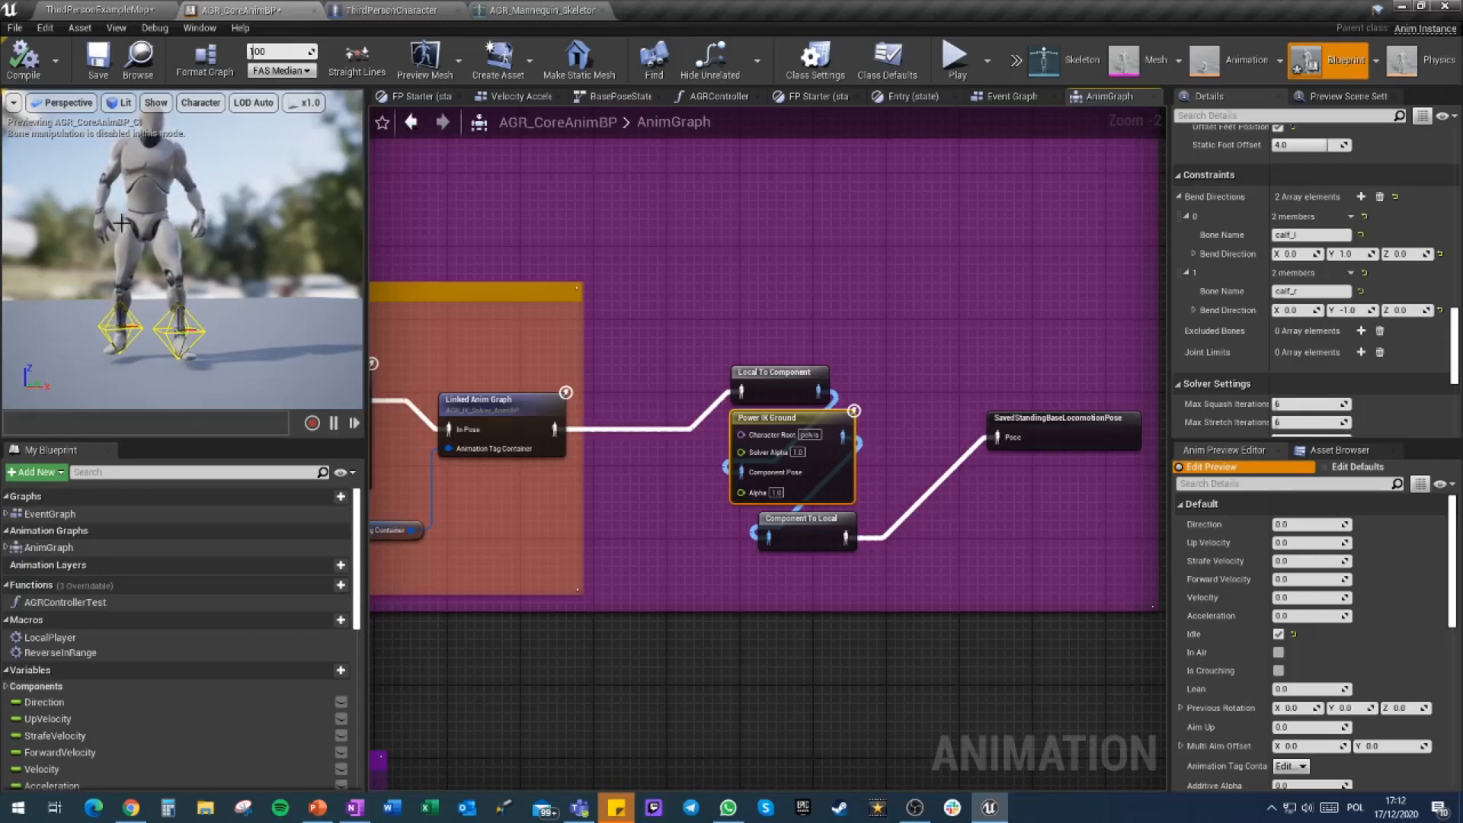
{"action": "scroll", "coordinate": [1280, 329], "scroll_direction": "up", "scroll_amount": 2}
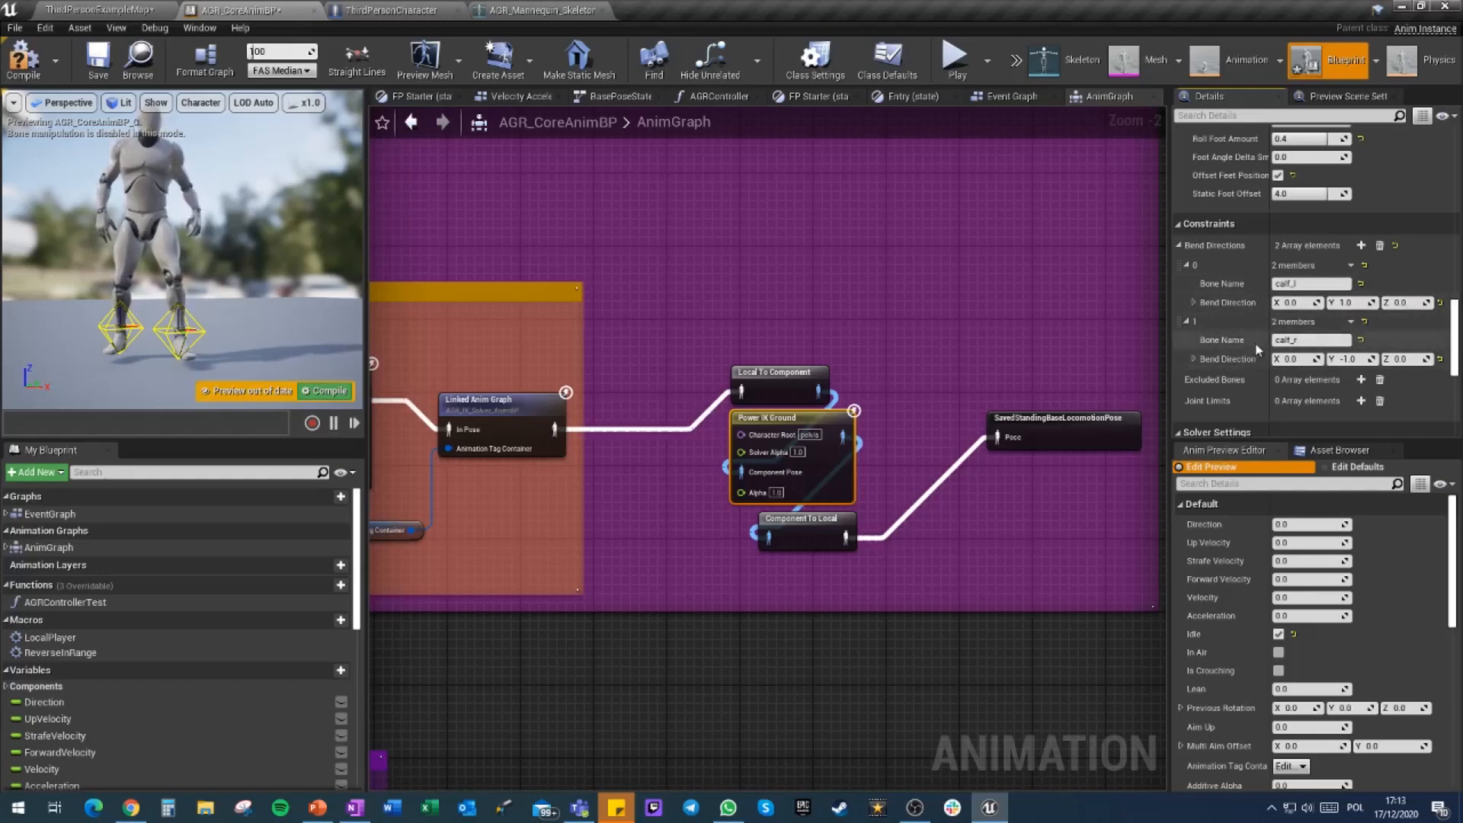
{"action": "scroll", "coordinate": [1258, 349], "scroll_direction": "up", "scroll_amount": 5}
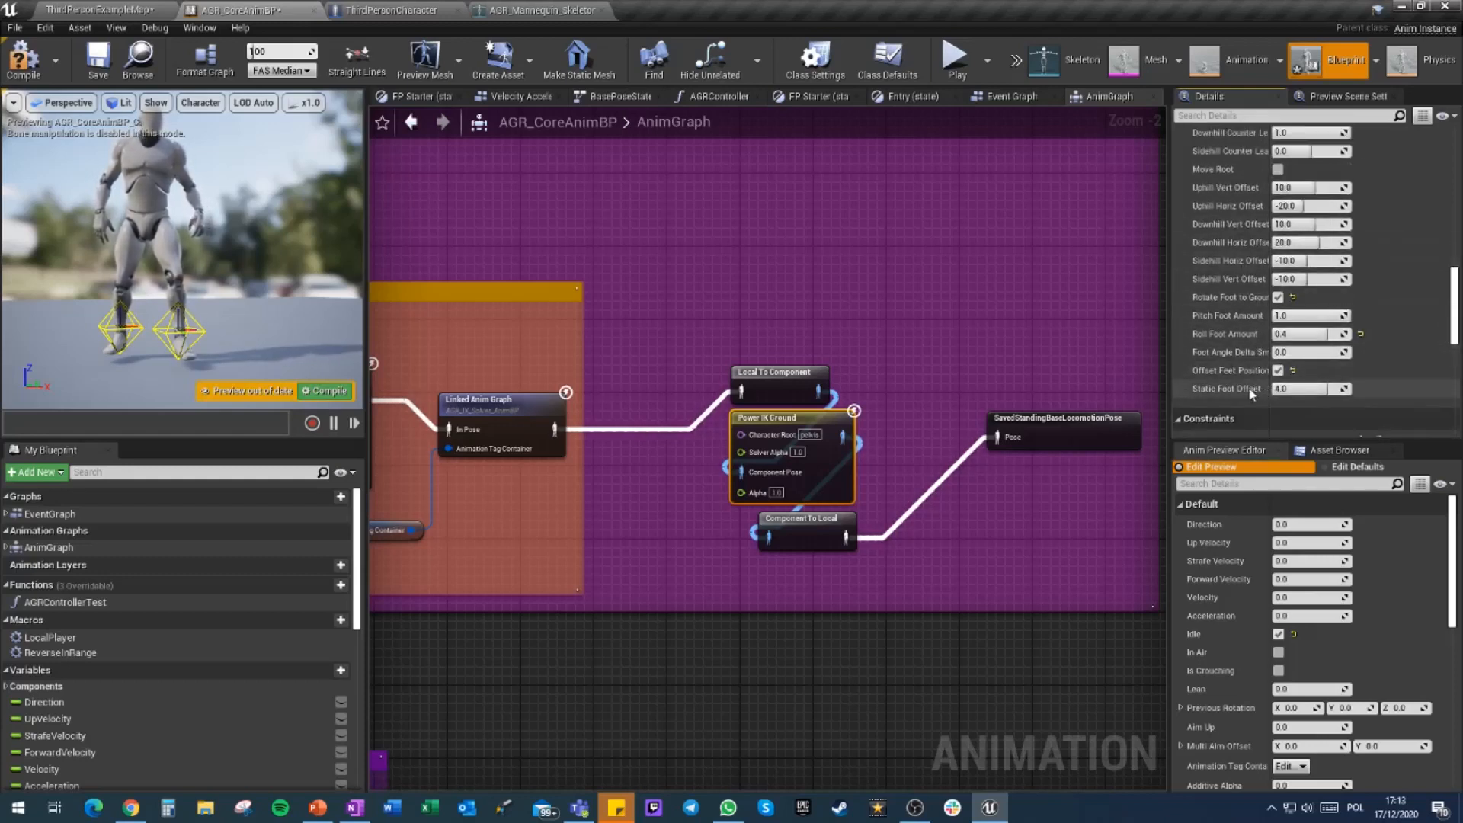
{"action": "scroll", "coordinate": [1359, 363], "scroll_direction": "down", "scroll_amount": 4}
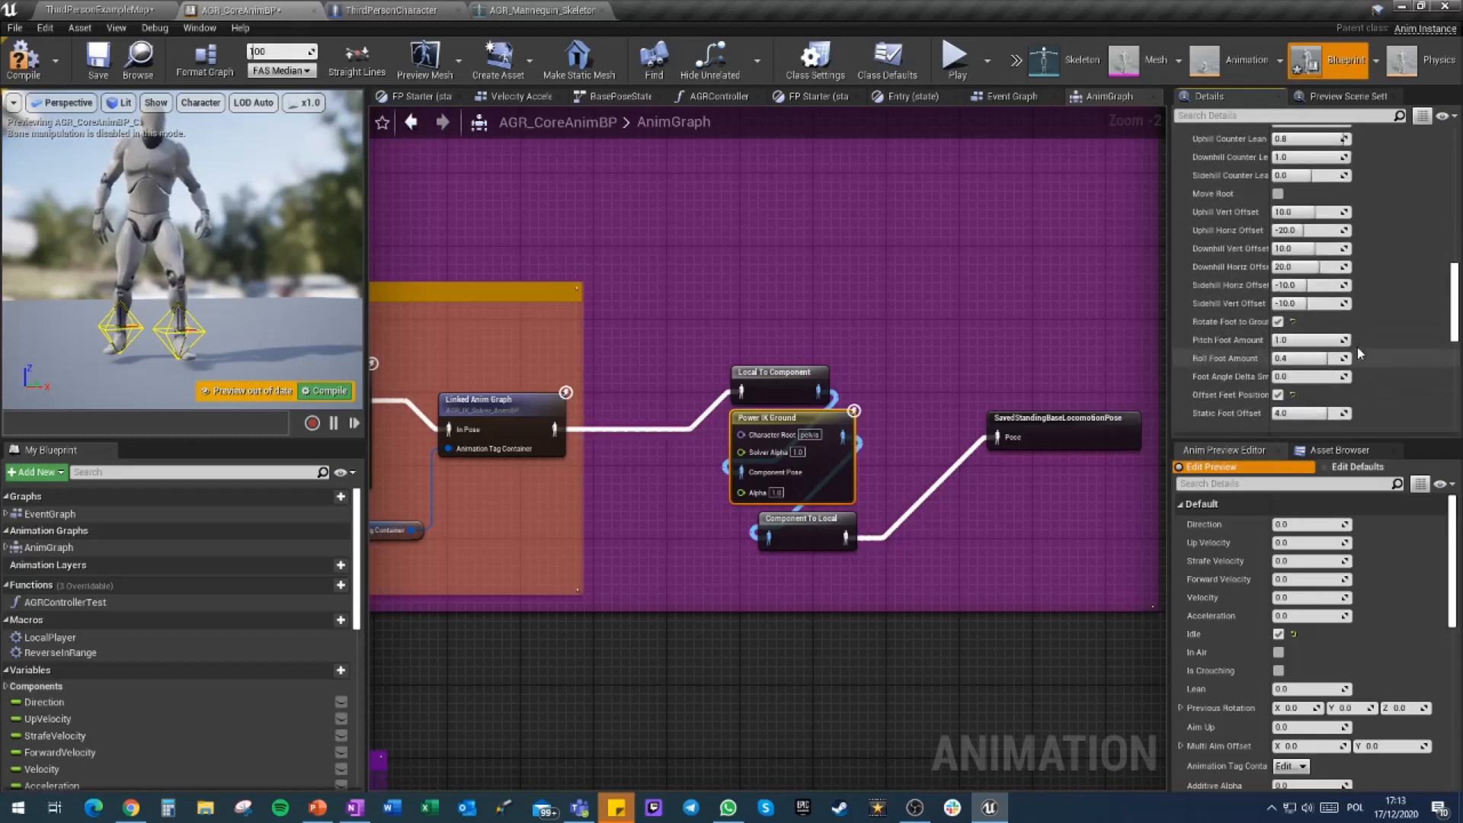
{"action": "scroll", "coordinate": [1295, 329], "scroll_direction": "down", "scroll_amount": 4}
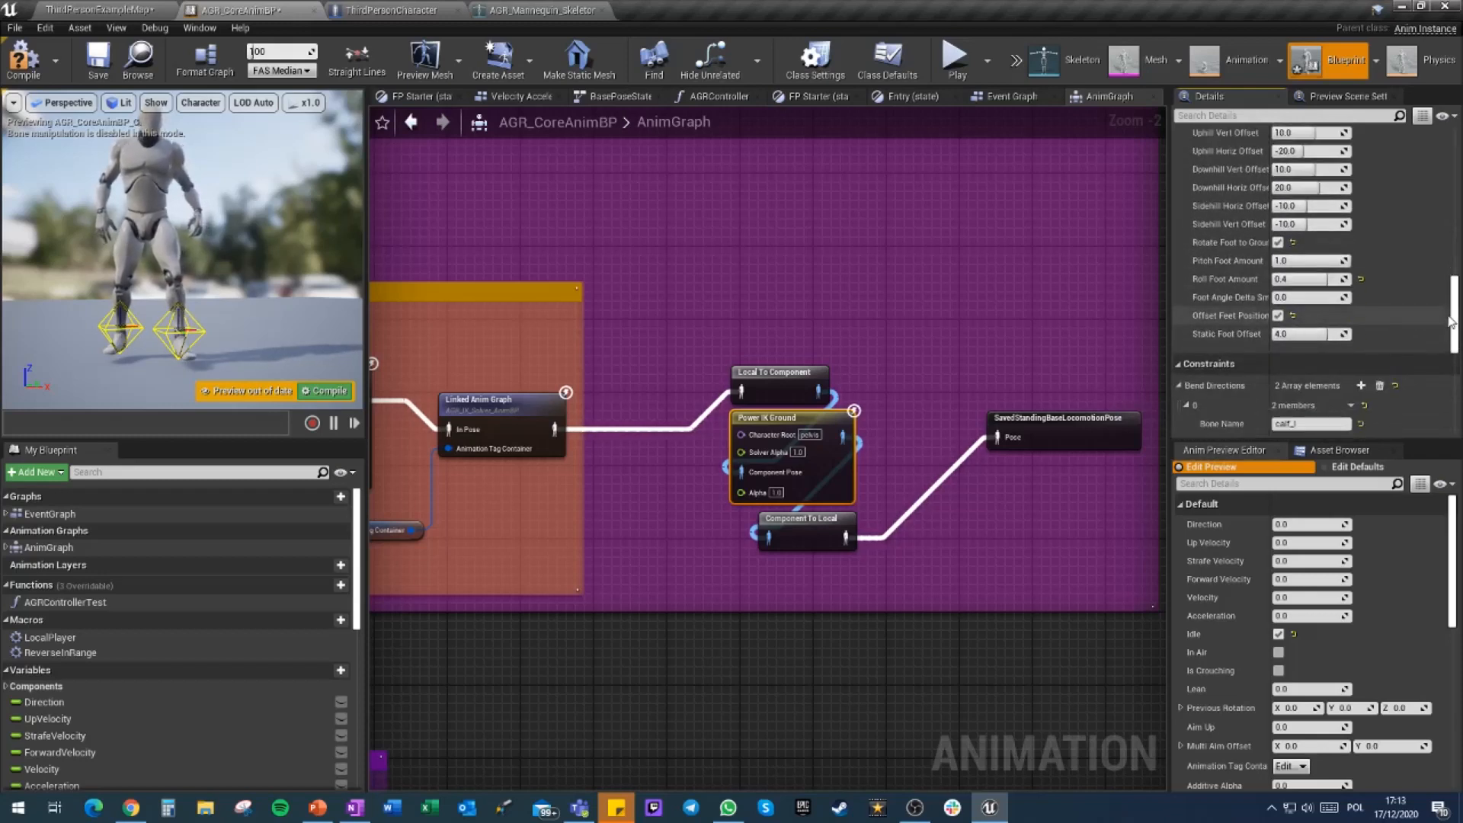
Check the node's Ray Cast Up and Down distances against the character movement's Max Step Height in ThirdPersonCharacter
{"action": "left_click_drag", "start_coordinate": [1456, 288], "coordinate": [1440, 202]}
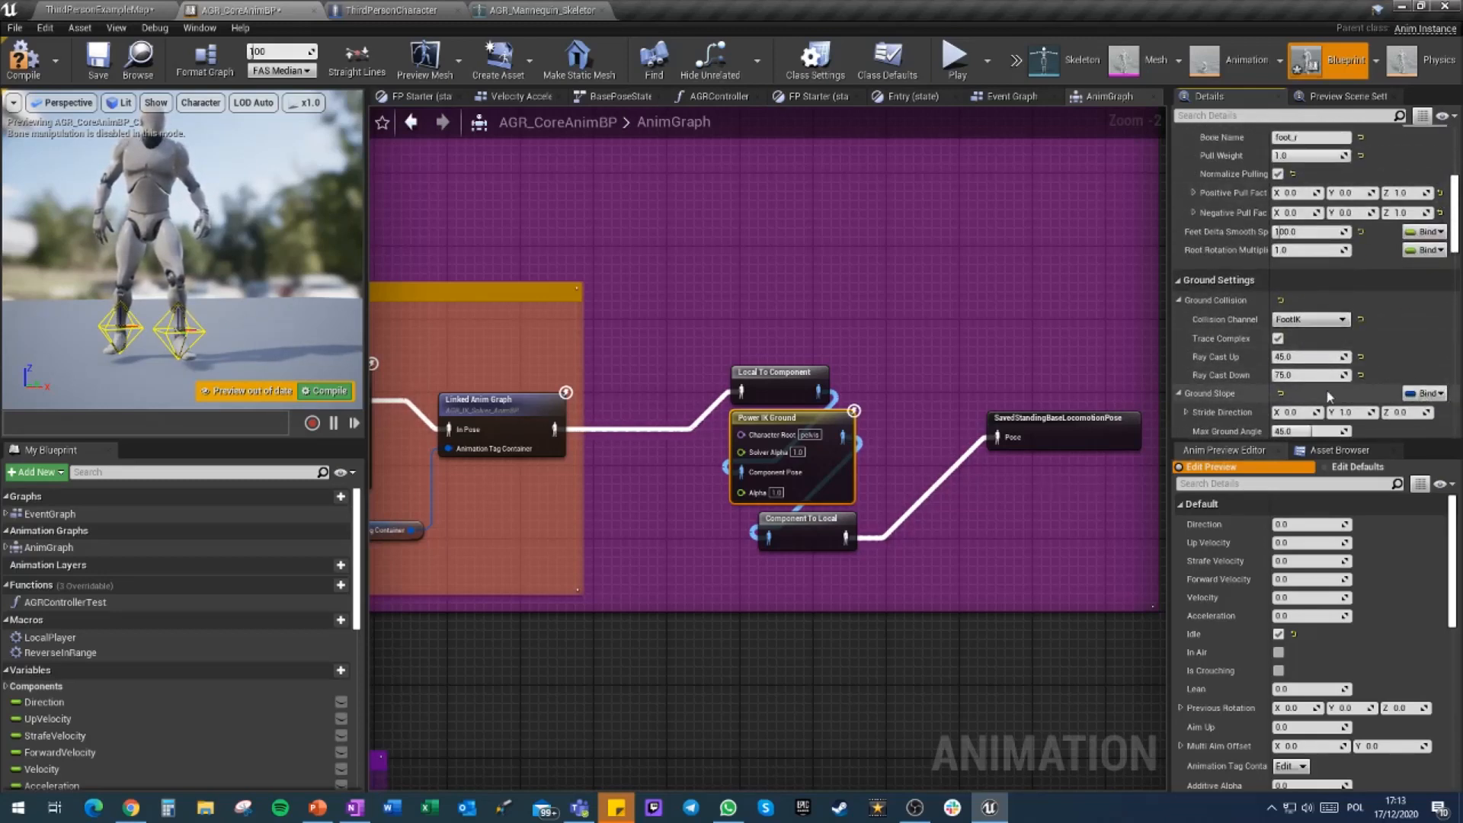
{"action": "scroll", "coordinate": [1333, 390], "scroll_direction": "down", "scroll_amount": 2}
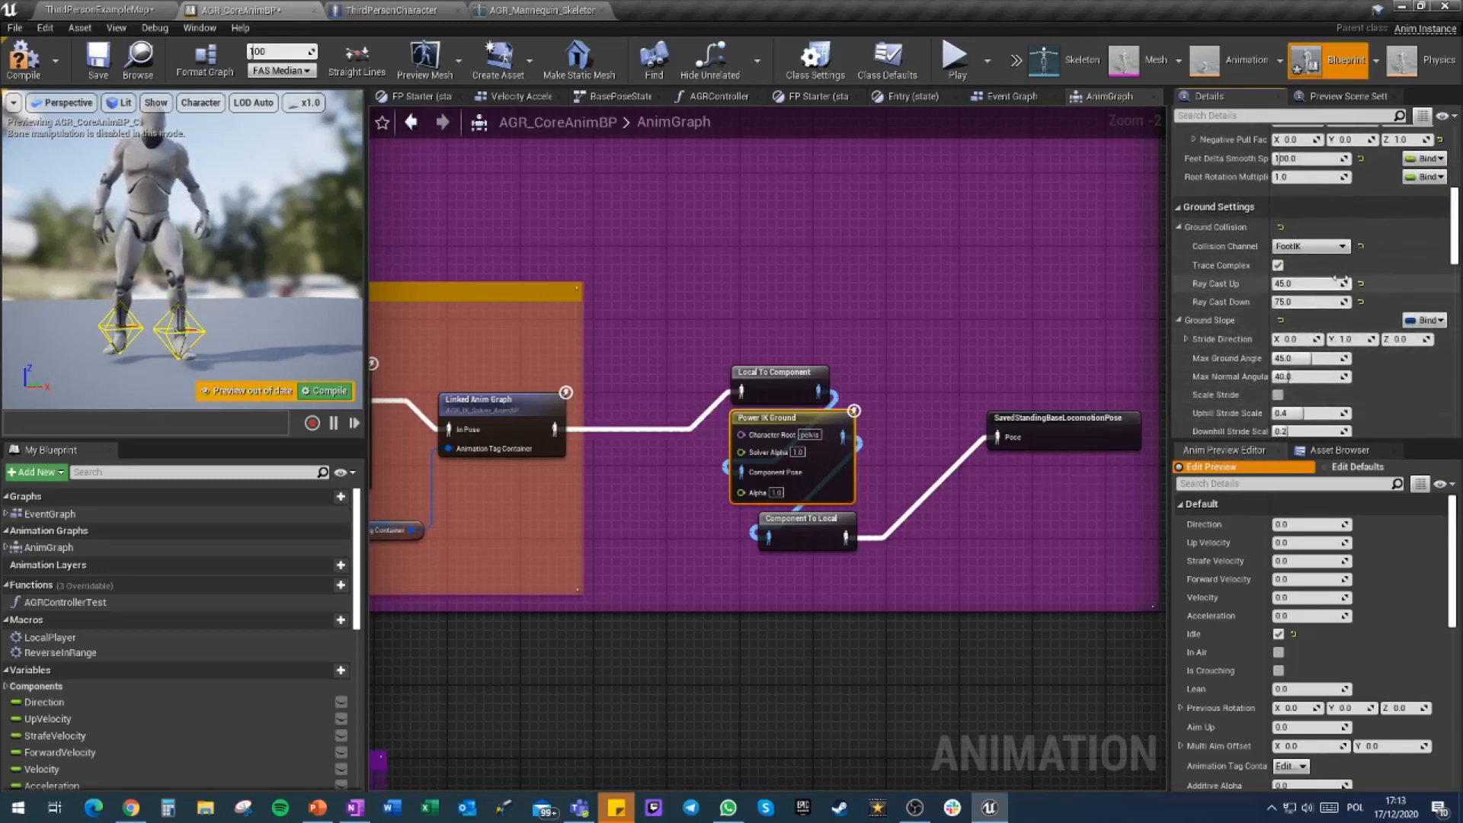
{"action": "scroll", "coordinate": [1408, 413], "scroll_direction": "down", "scroll_amount": 3}
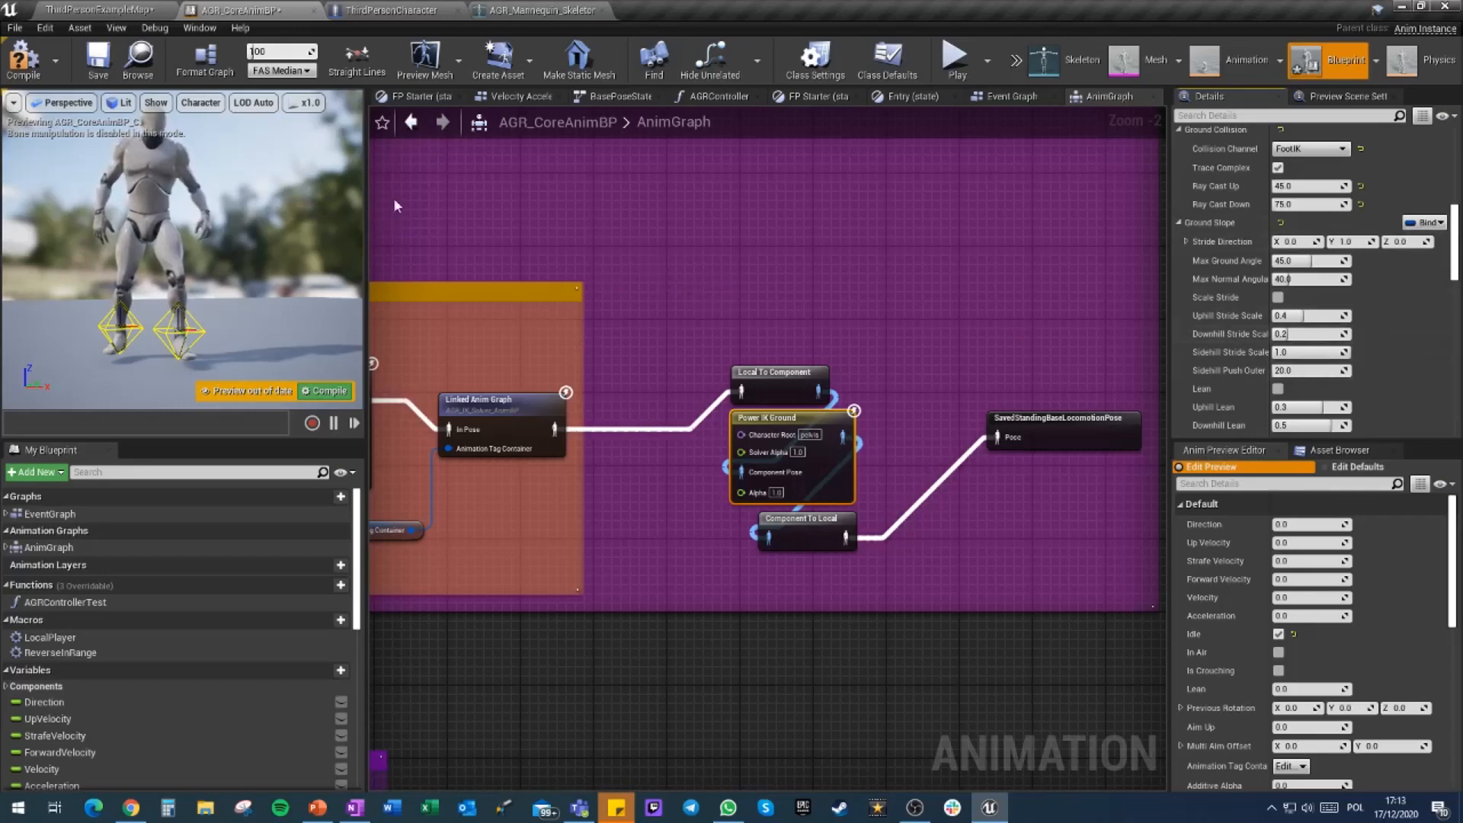
{"action": "left_click", "coordinate": [409, 12]}
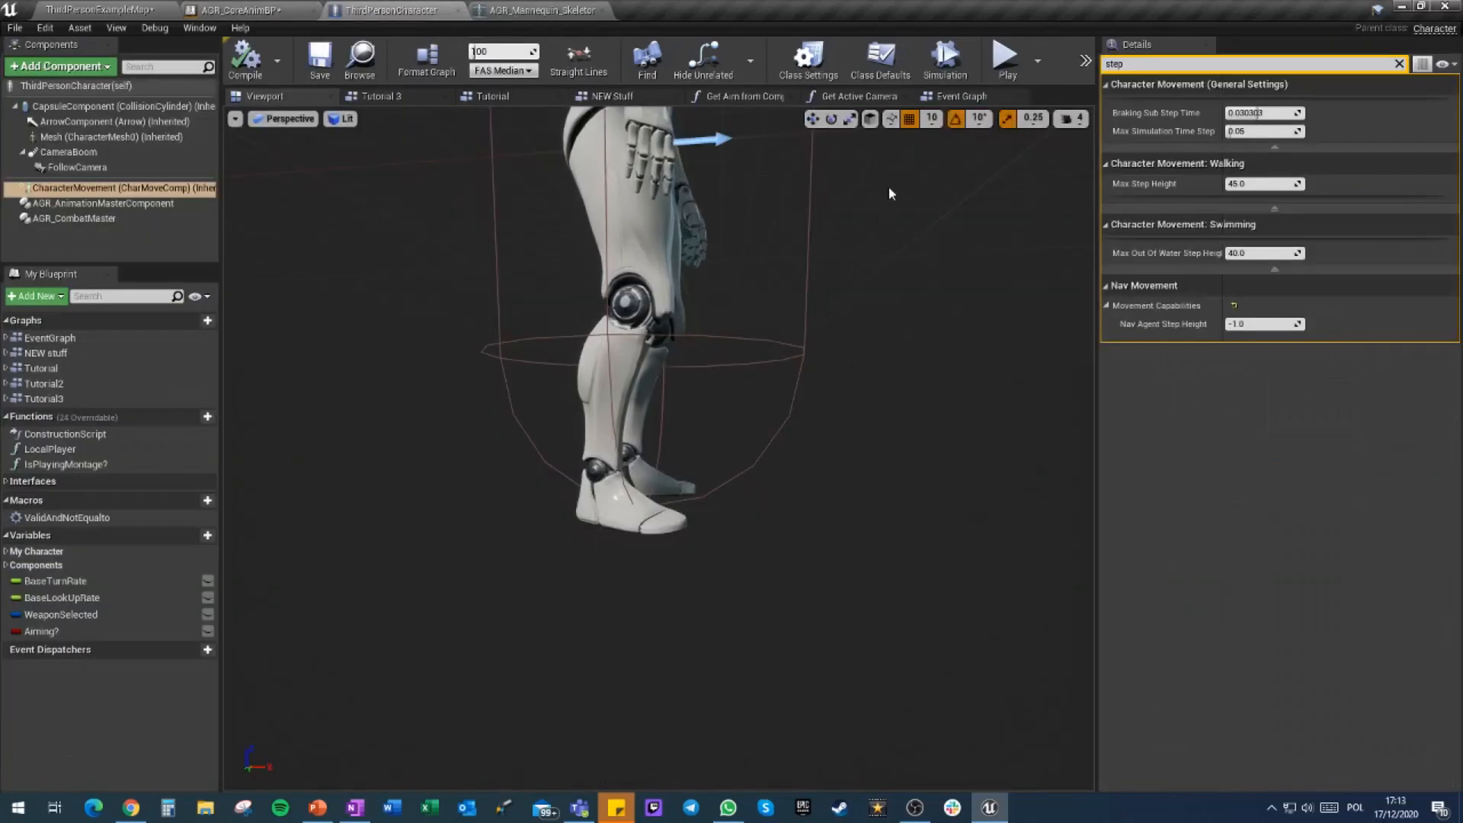
Return to AGR_CoreAnimBP and review the Power IK Ground node's feet and body inertia settings
{"action": "left_click", "coordinate": [251, 10]}
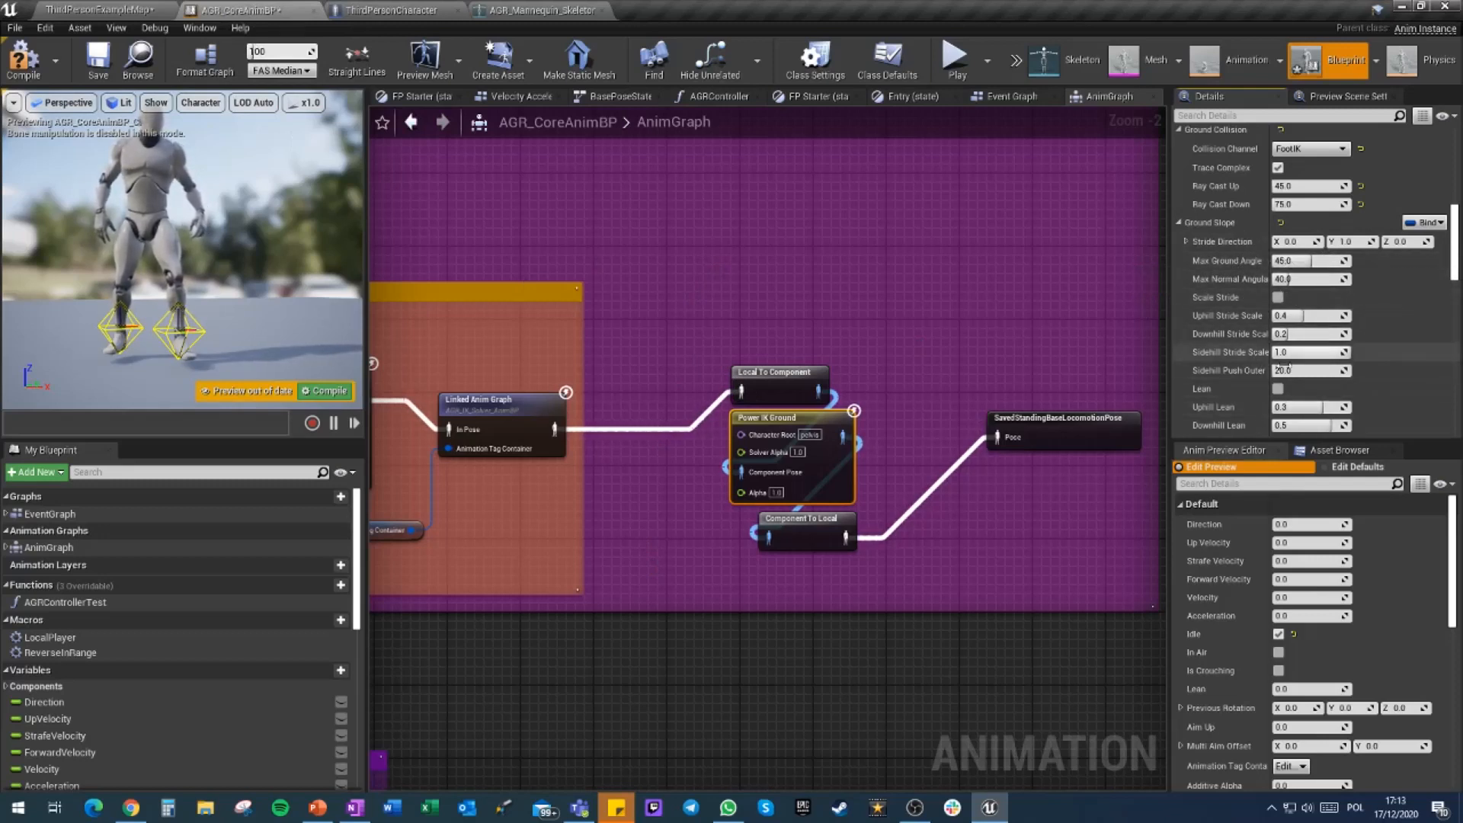
{"action": "scroll", "coordinate": [1368, 410], "scroll_direction": "up", "scroll_amount": 6}
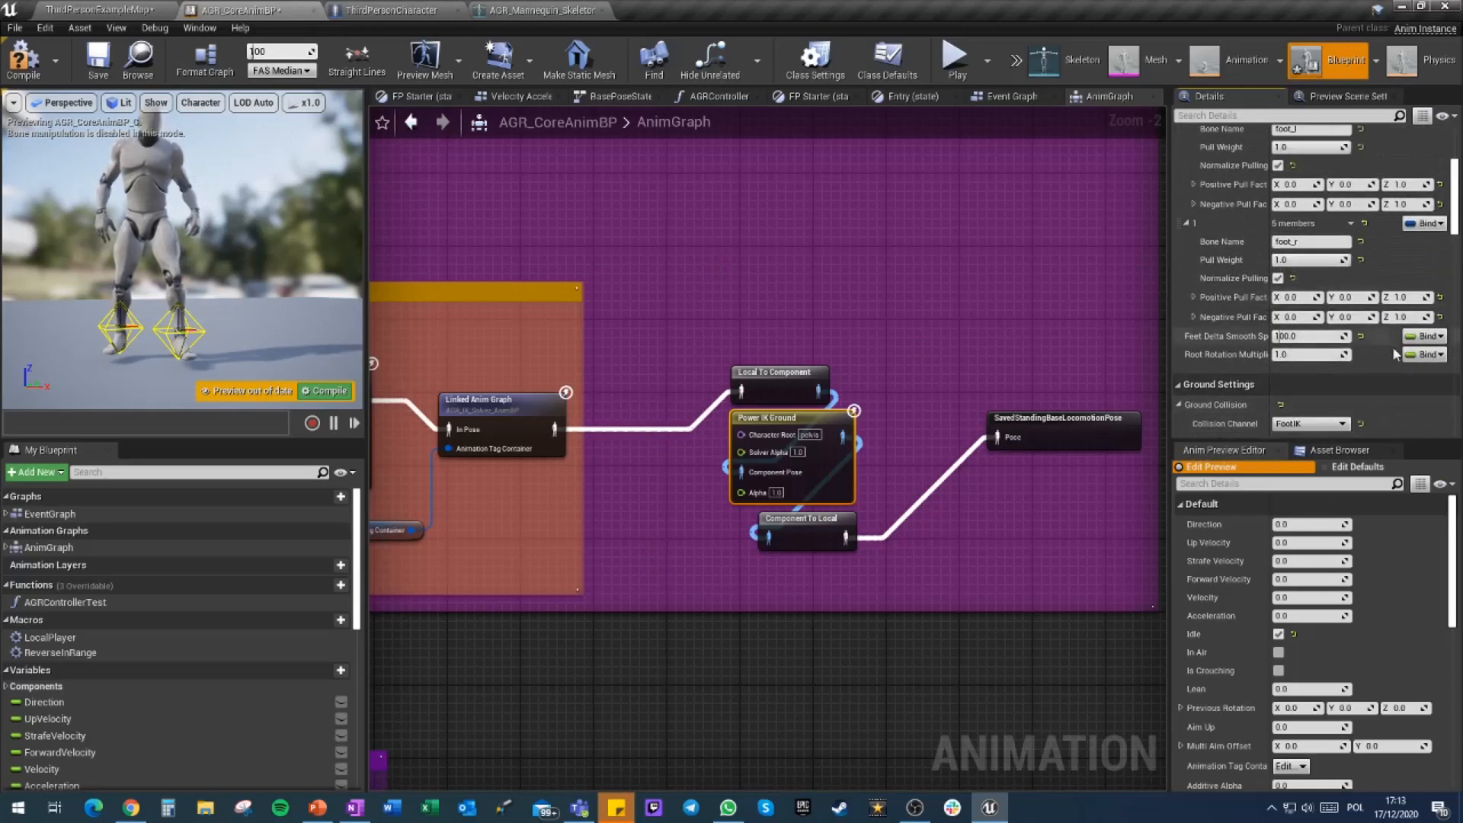
{"action": "scroll", "coordinate": [1394, 327], "scroll_direction": "up", "scroll_amount": 2}
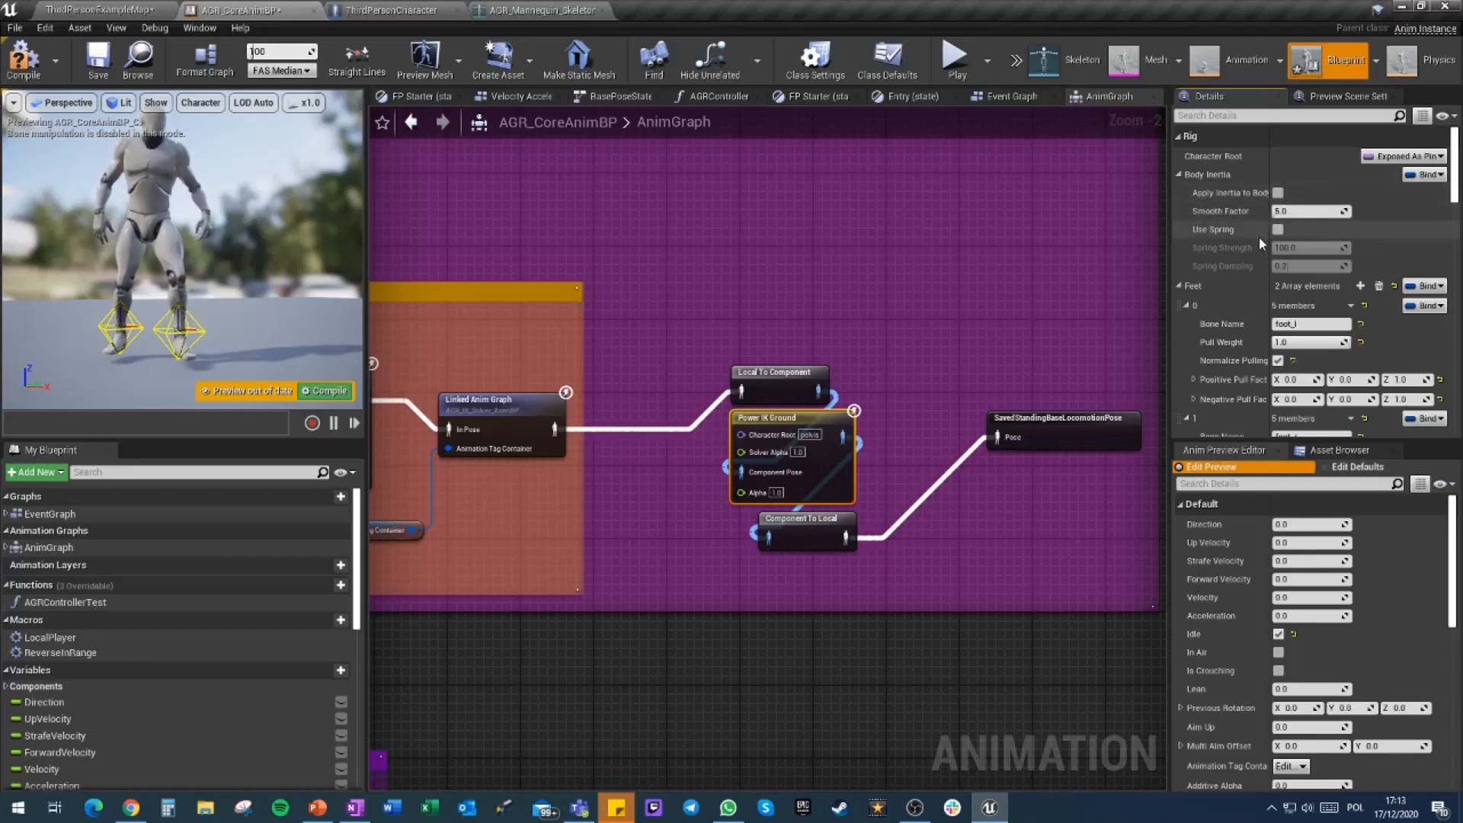
Enable Apply Inertia to Body on the Power IK Ground node, and compile and save AGR_CoreAnimBP
{"action": "left_click", "coordinate": [1277, 193]}
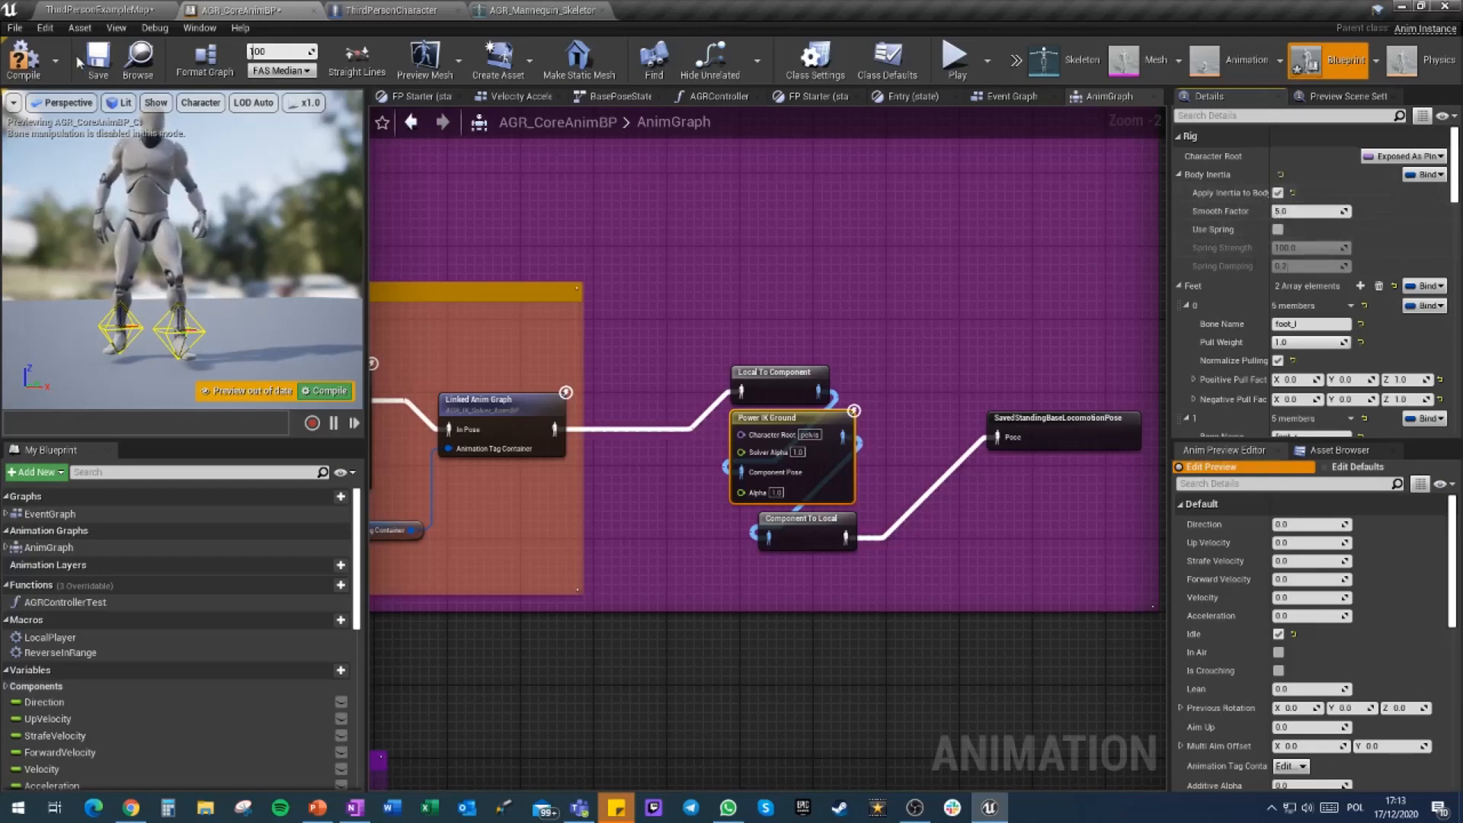
{"action": "left_click", "coordinate": [20, 62]}
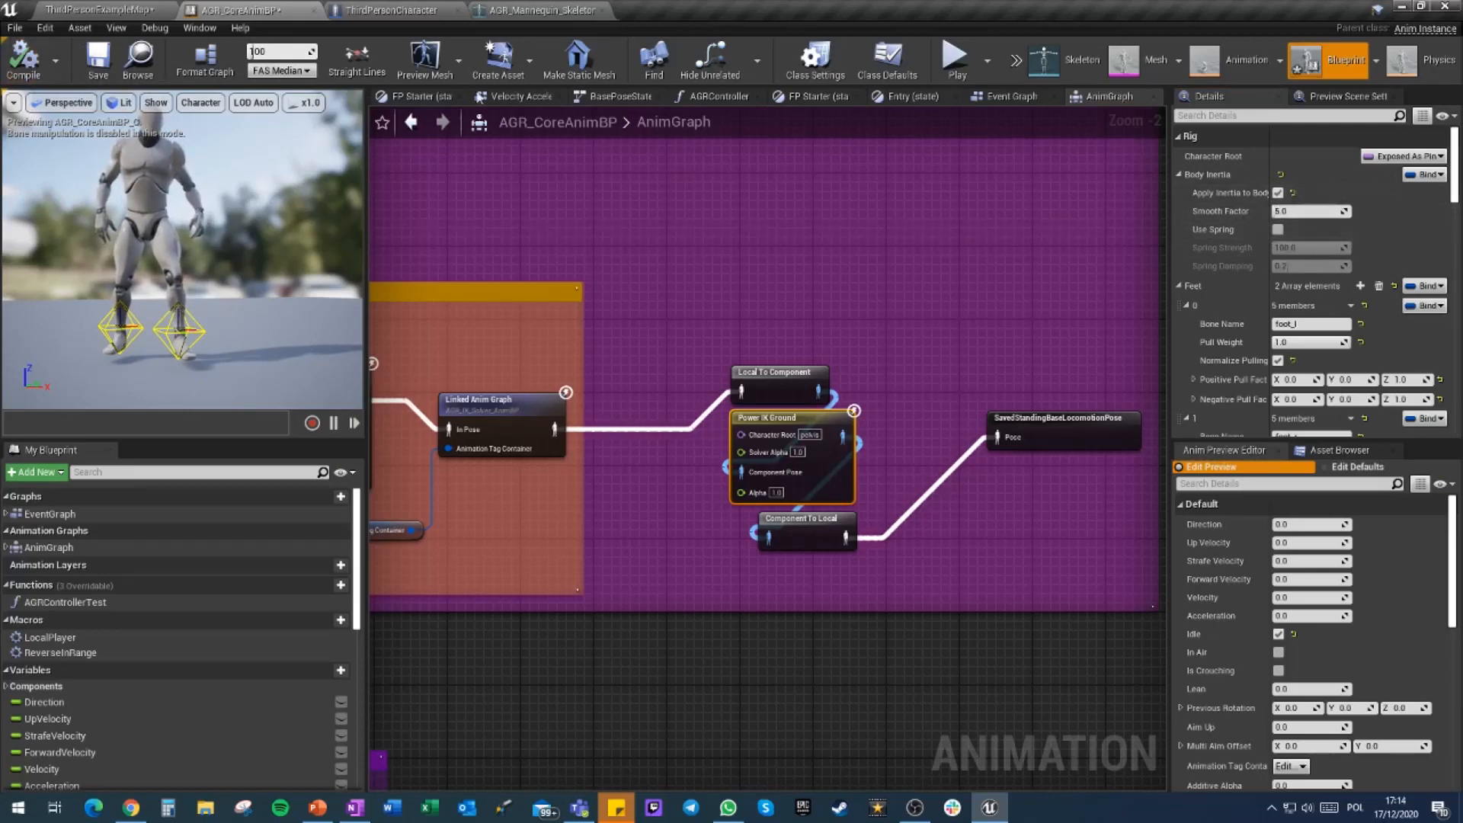
{"action": "left_click", "coordinate": [97, 58]}
Play ThirdPersonExampleMap and run the character across the floor to test the body inertia
{"action": "left_click", "coordinate": [100, 10]}
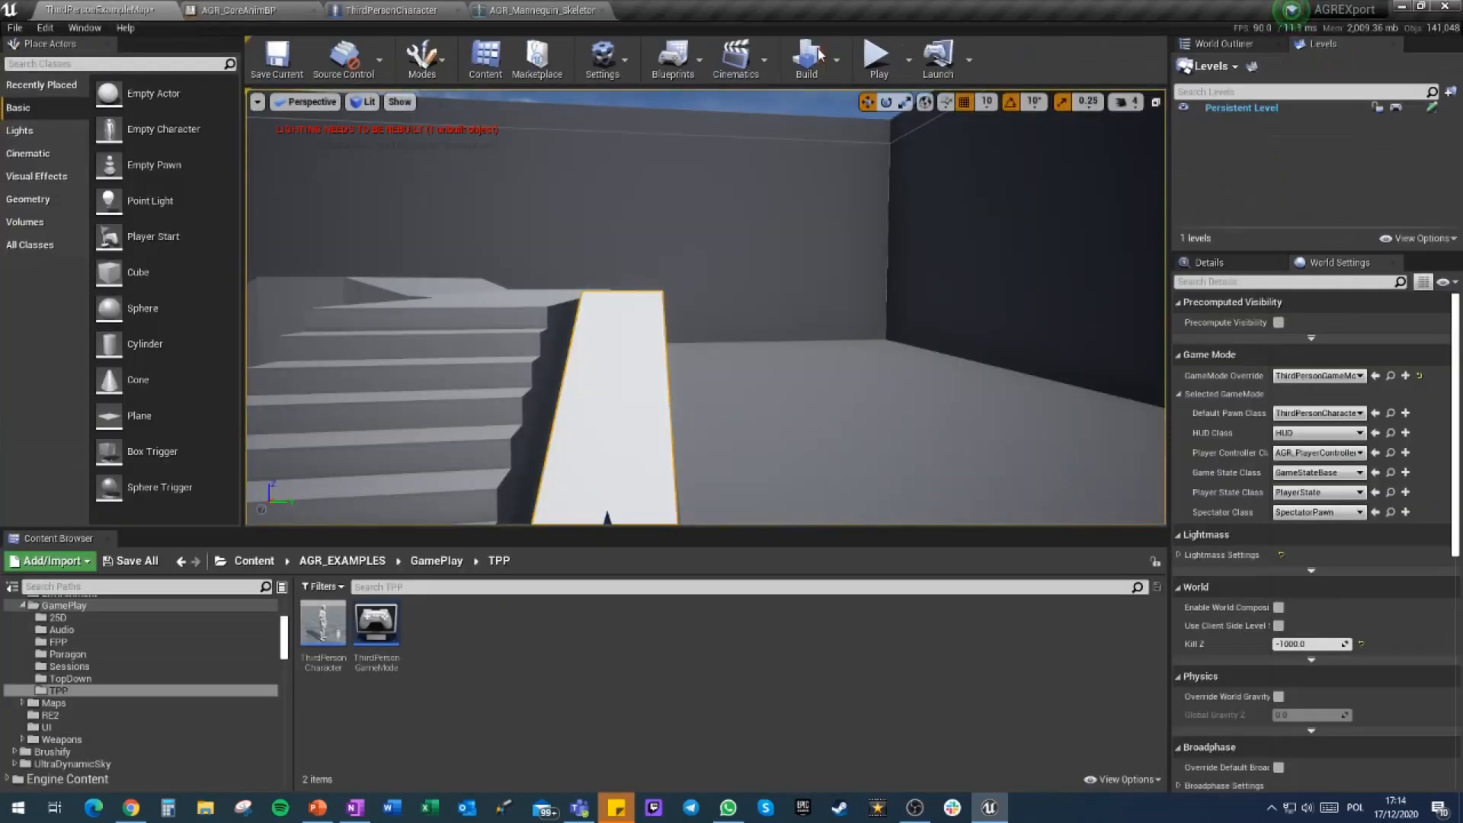
{"action": "left_click", "coordinate": [878, 67]}
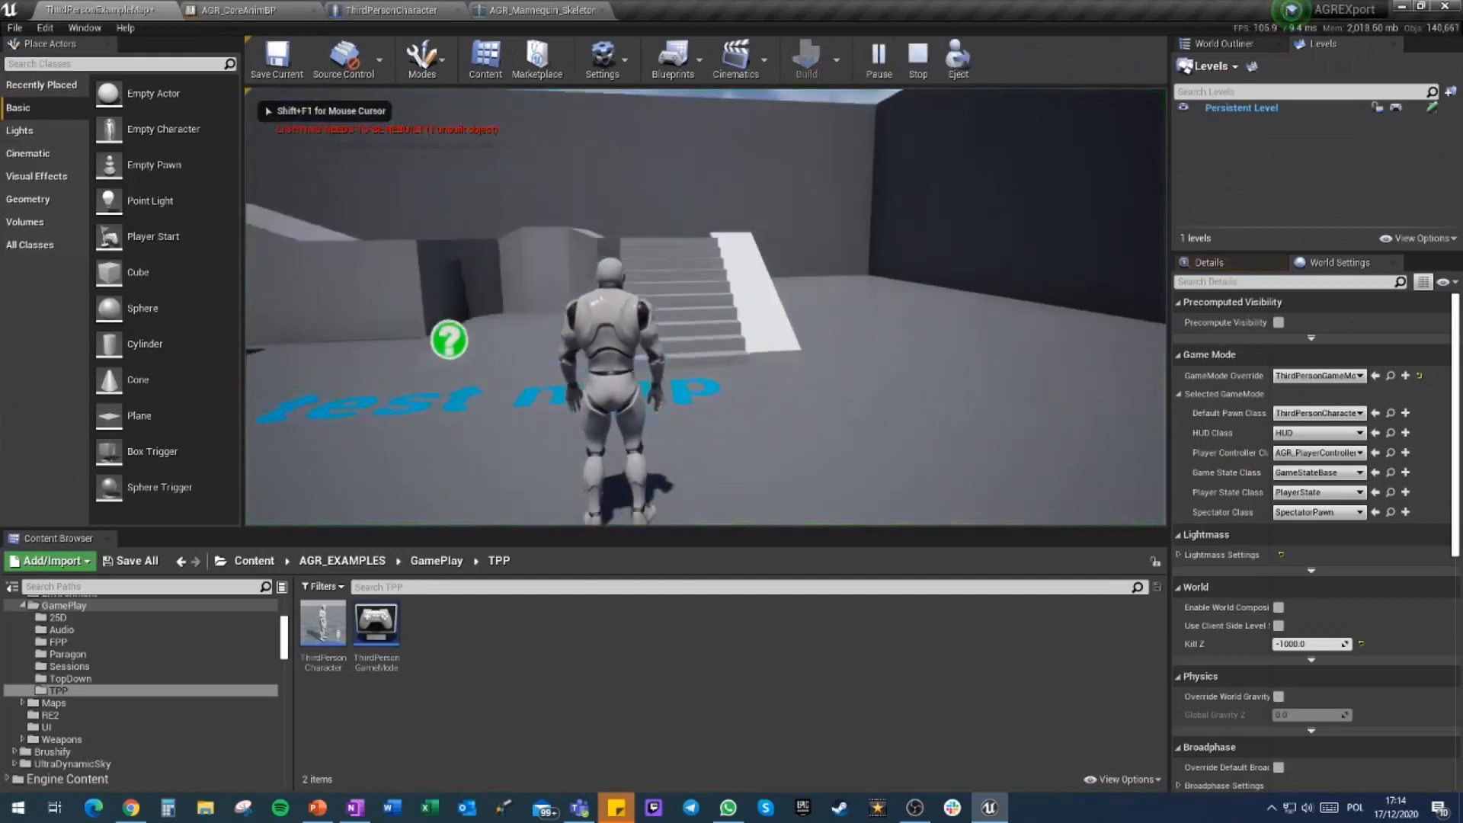
{"action": "key", "text": "w"}
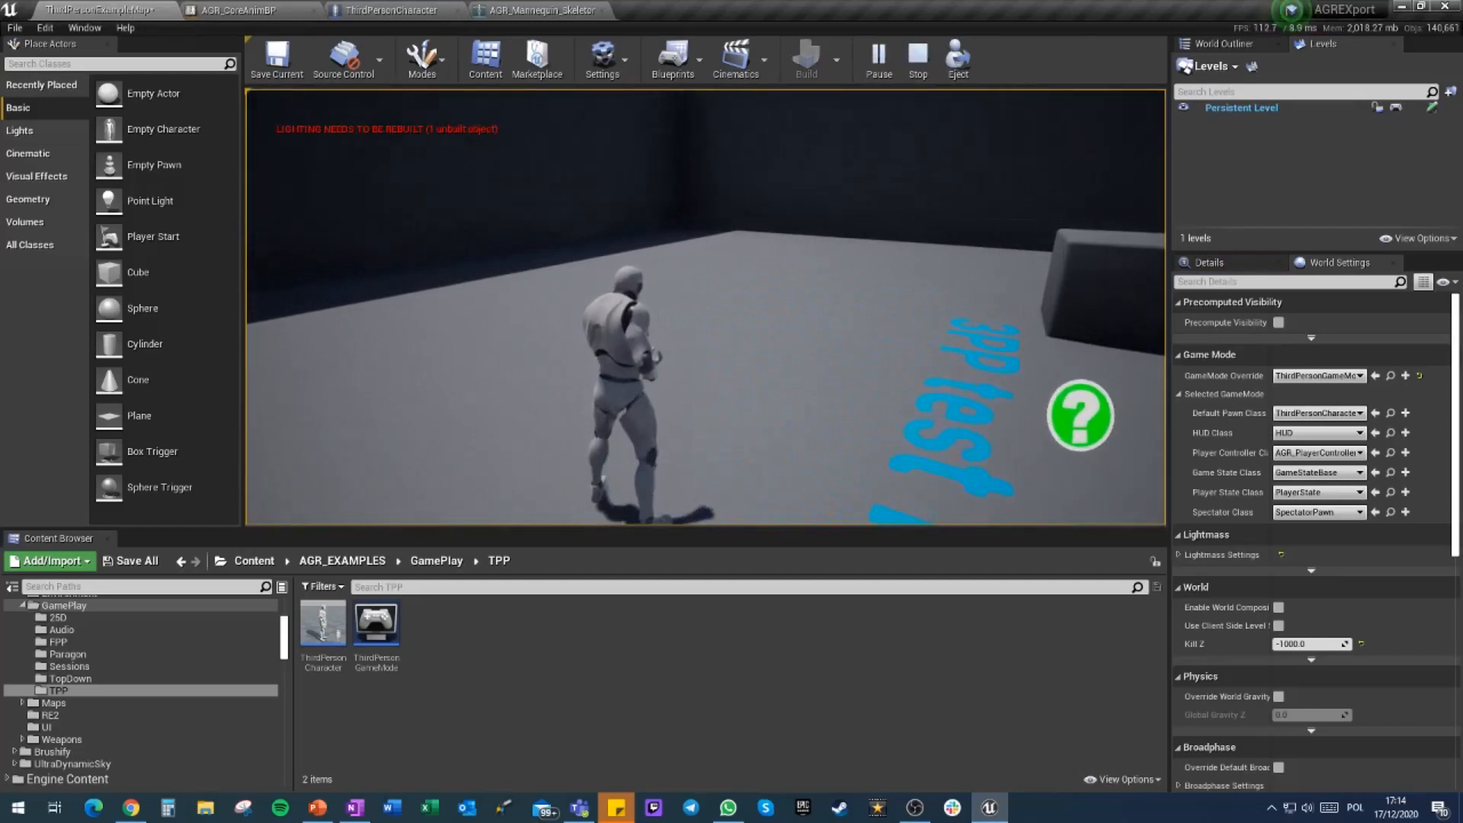
Turn on collision display in the running game with the console command "show collision"
{"action": "key", "text": "grave"}
{"action": "type", "text": "colli"}
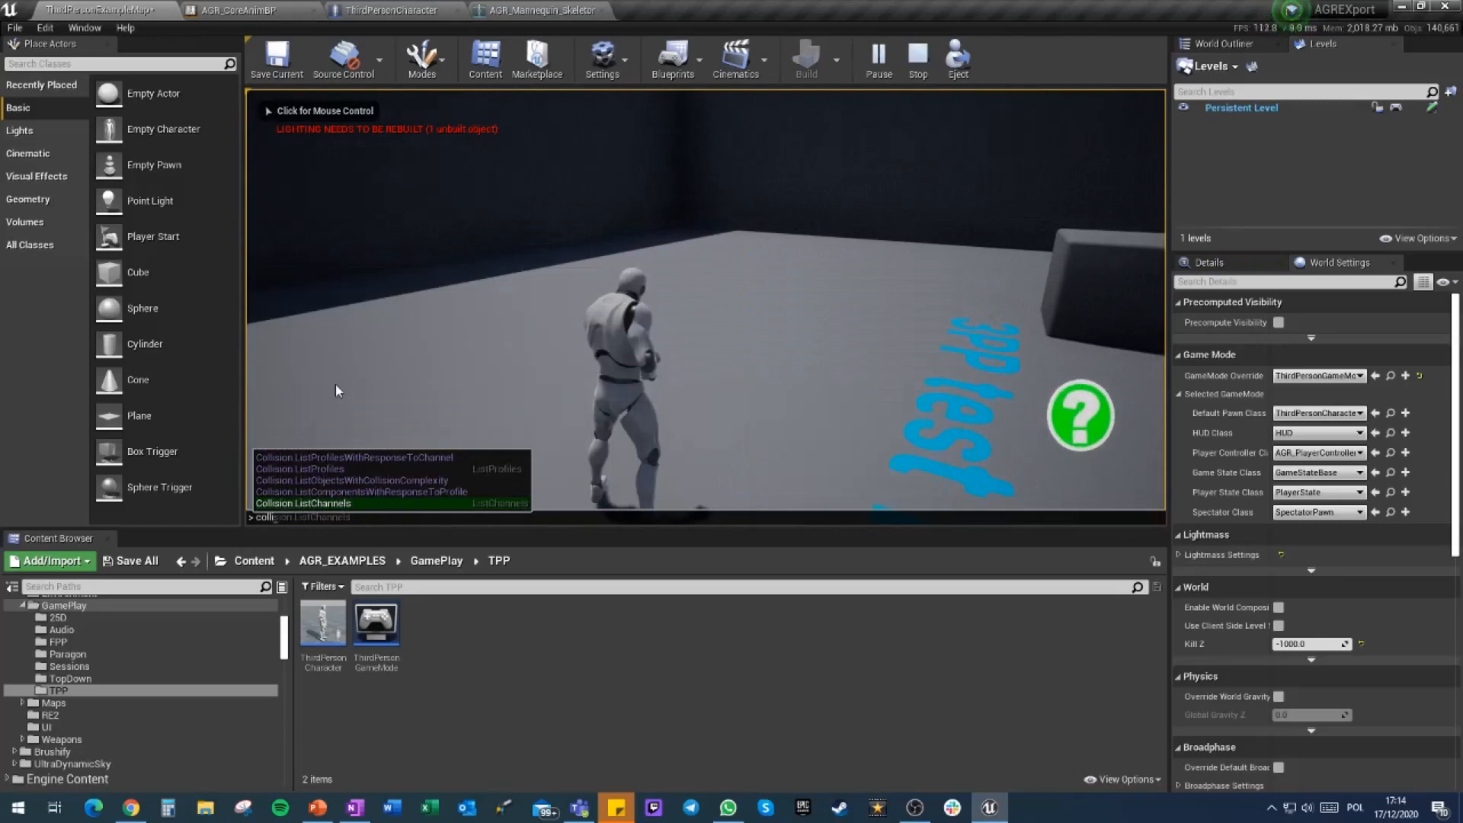
{"action": "key", "text": "BackSpace"}
{"action": "key", "text": "BackSpace"}
{"action": "key", "text": "BackSpace"}
{"action": "key", "text": "BackSpace"}
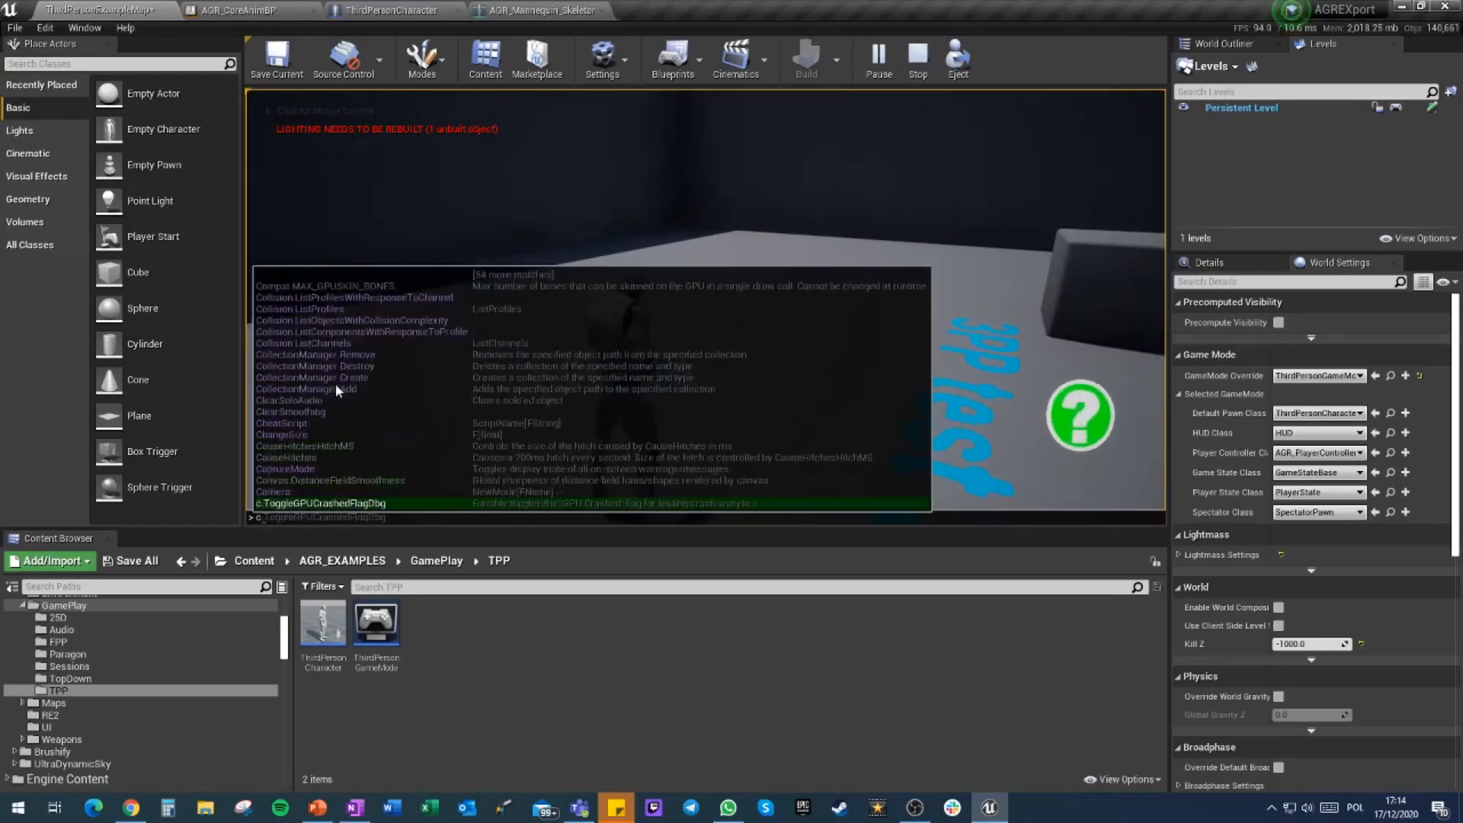
{"action": "key", "text": "BackSpace"}
{"action": "type", "text": "show collision"}
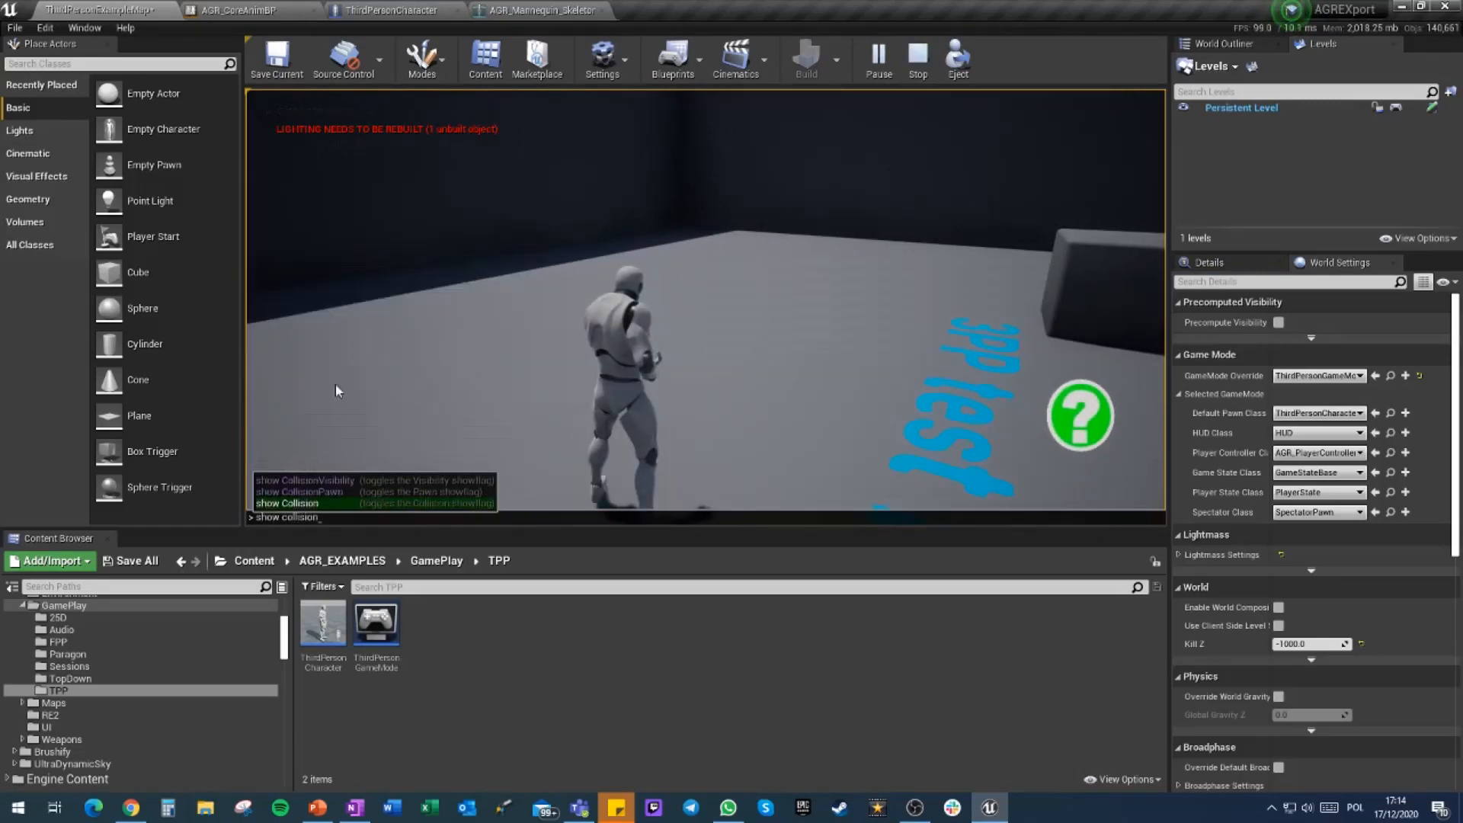
{"action": "key", "text": "Return"}
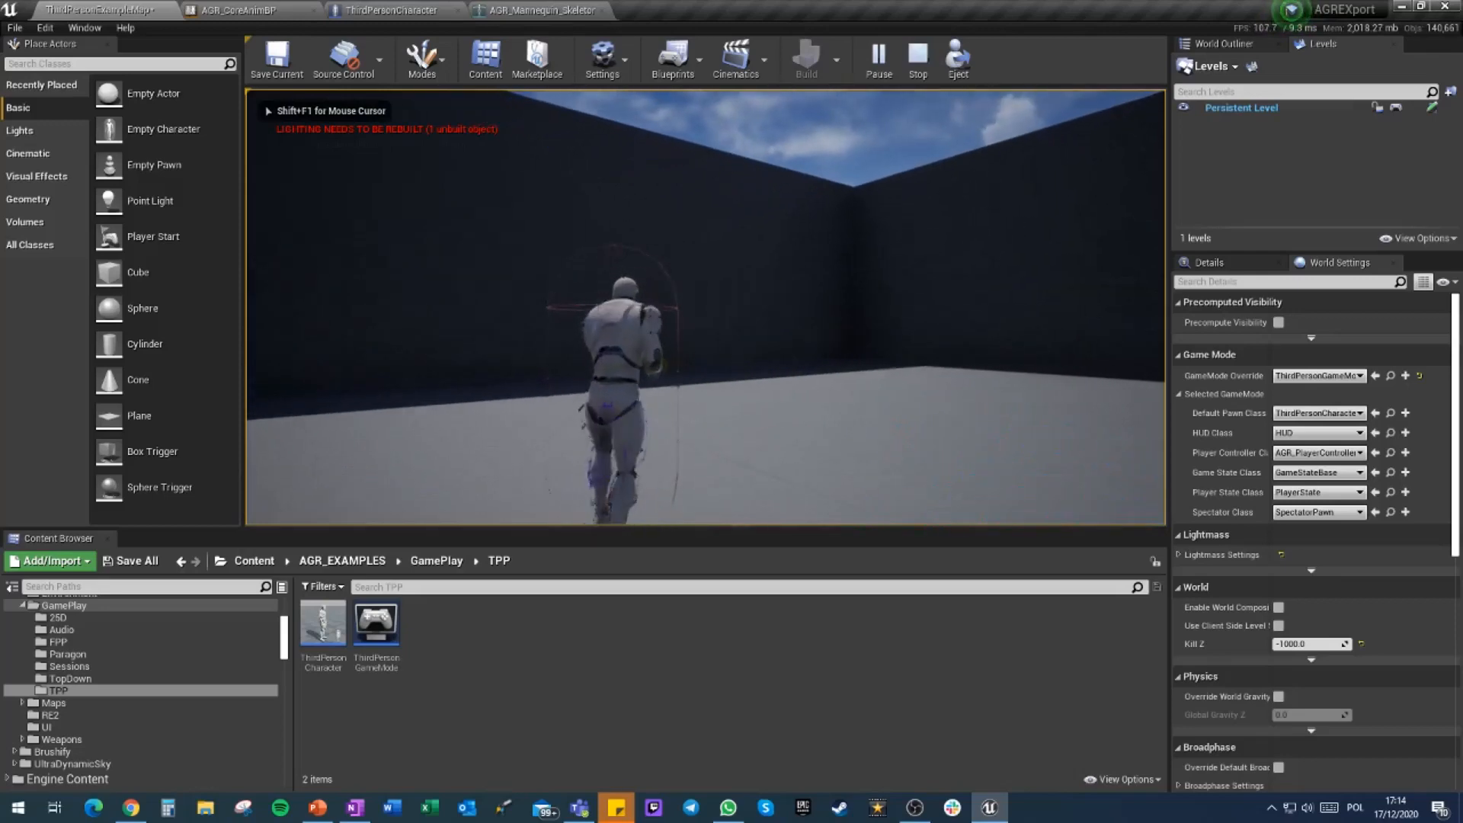
Run the character up the white ramp, across the platform and back down to the floor, watching its collision capsule and body movement
{"action": "key", "text": "w"}
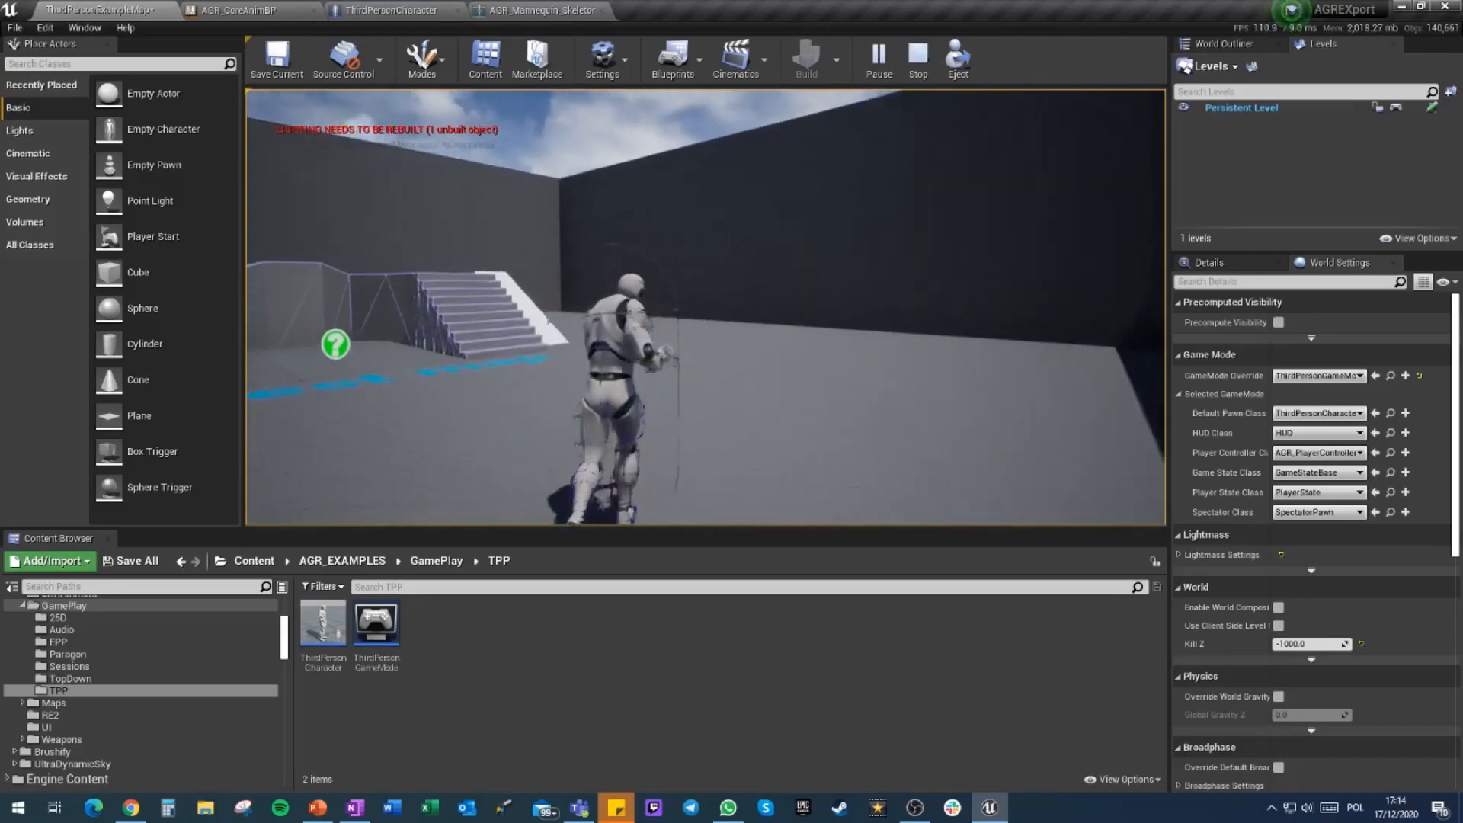
{"action": "key", "text": "w"}
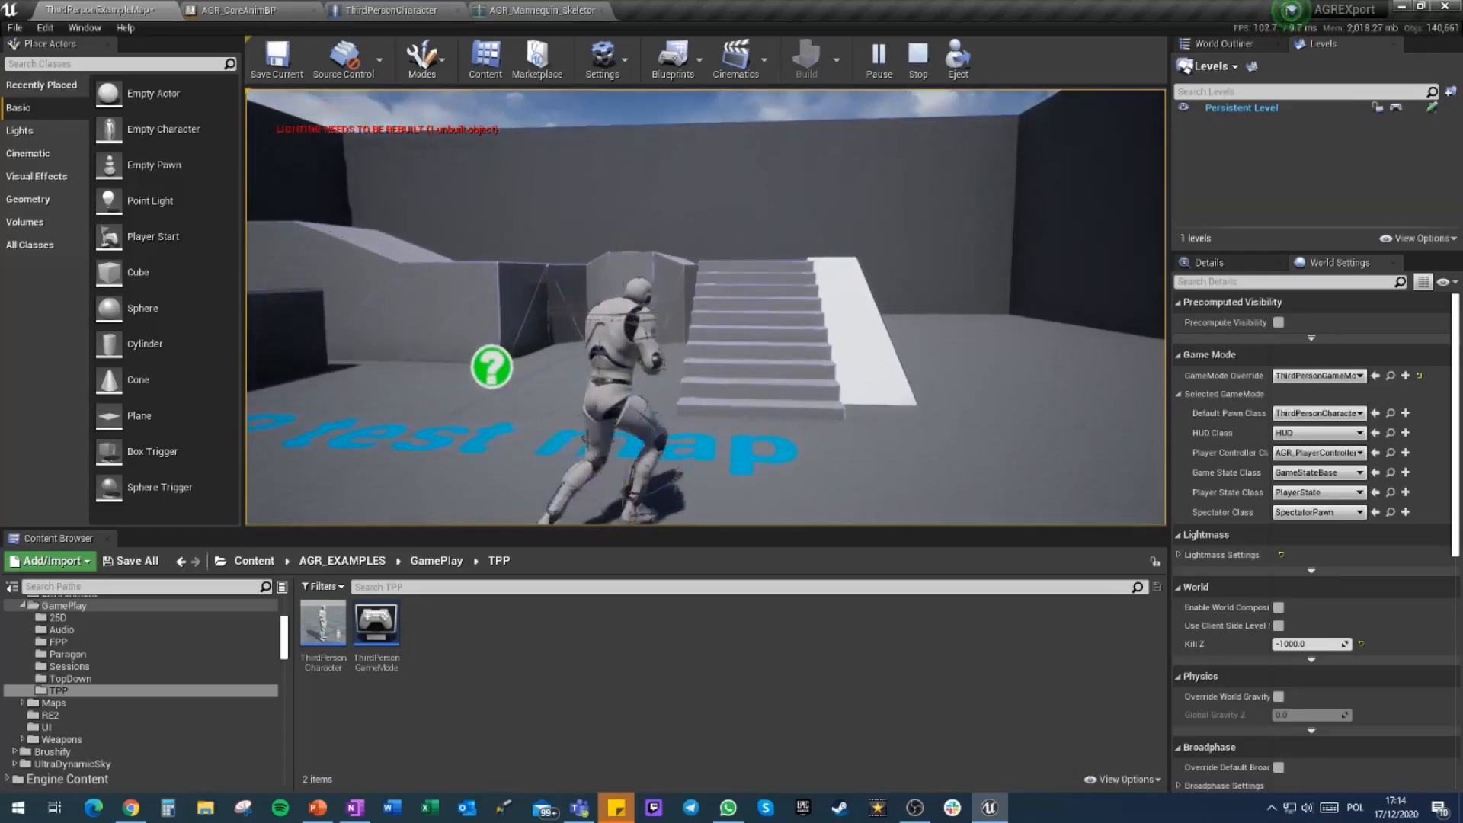
{"action": "key", "text": "w"}
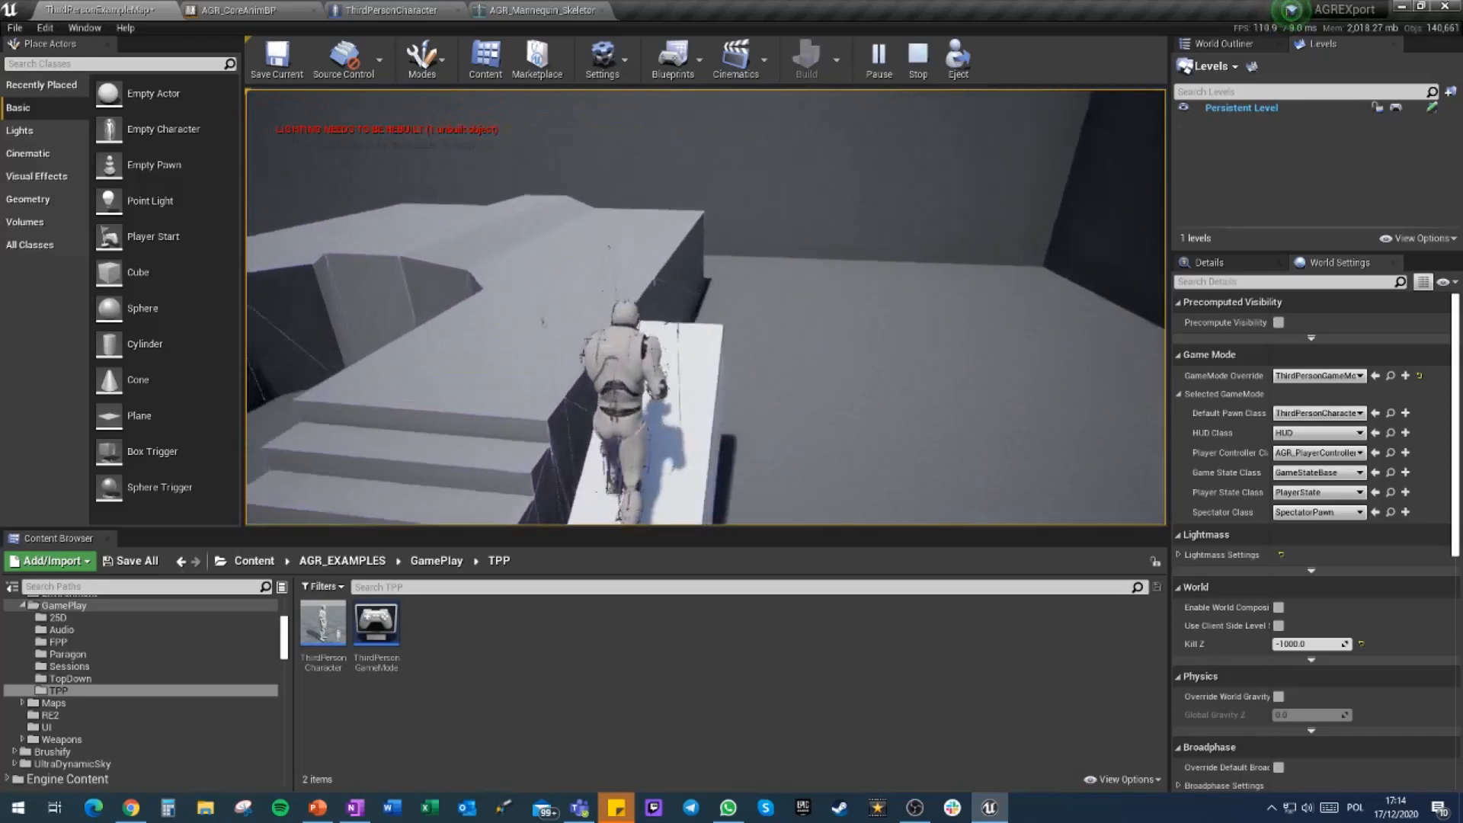
{"action": "key", "text": "w"}
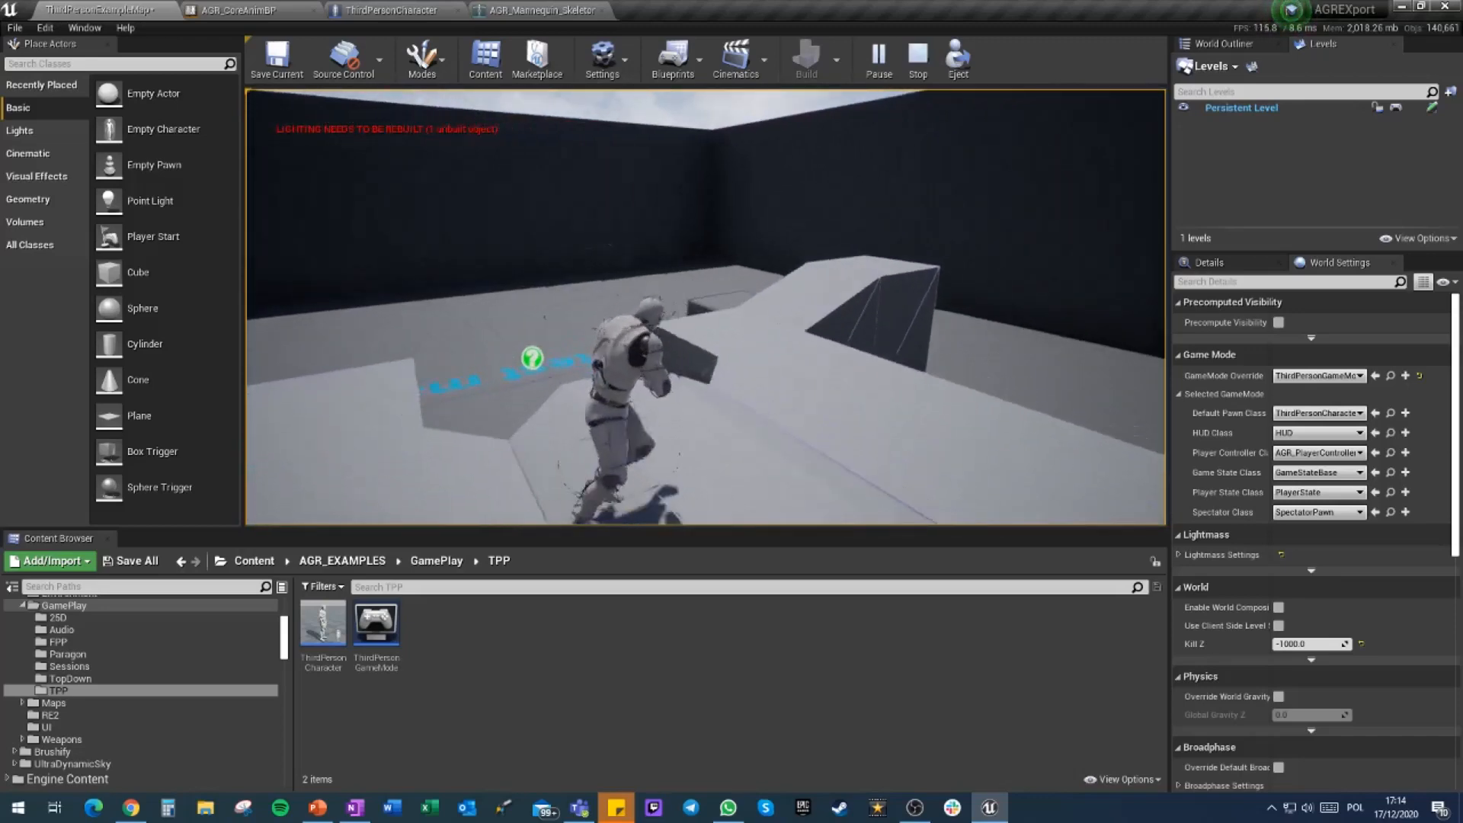
{"action": "key", "text": "w"}
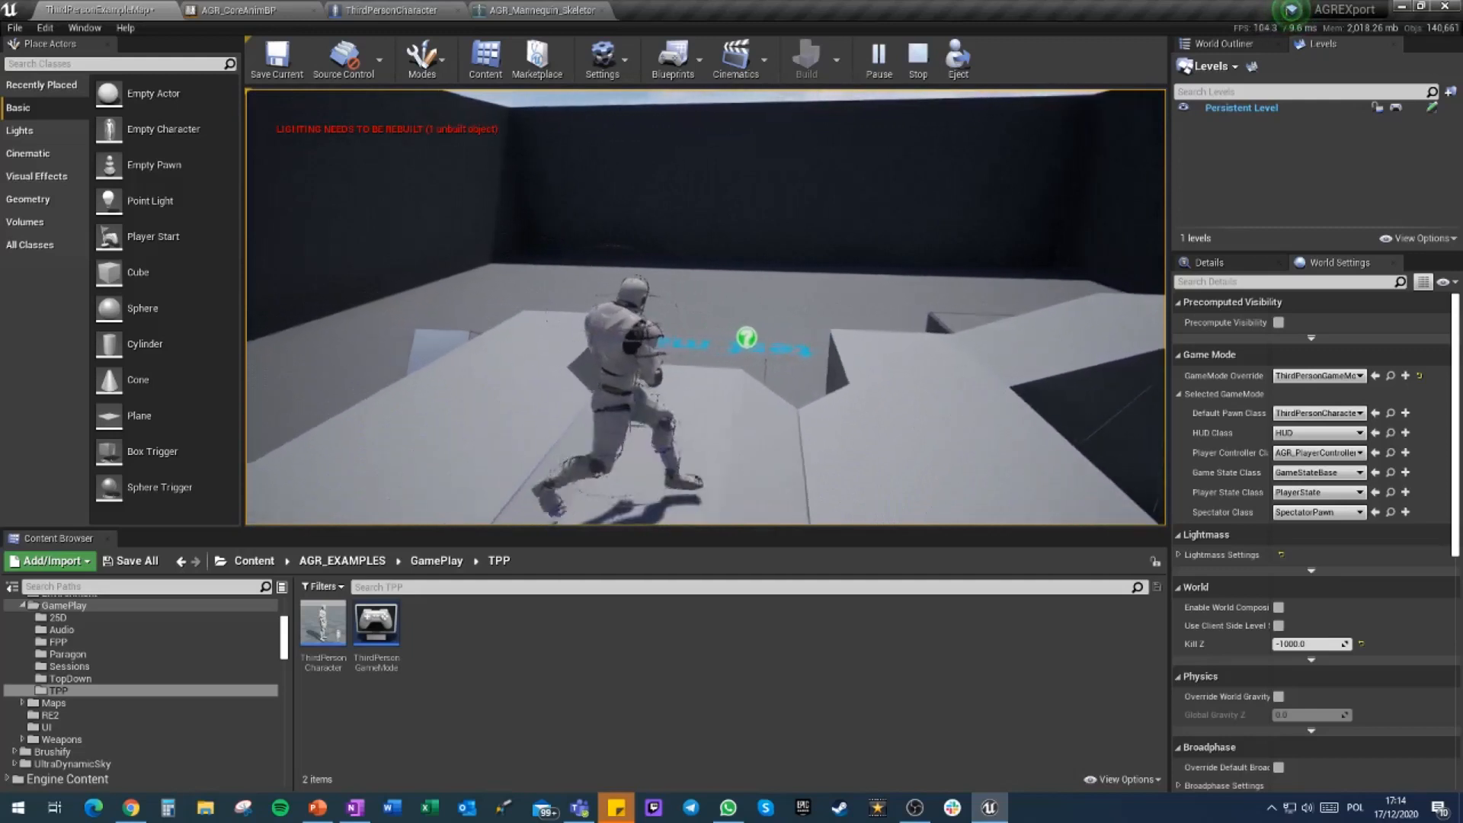
{"action": "key", "text": "w"}
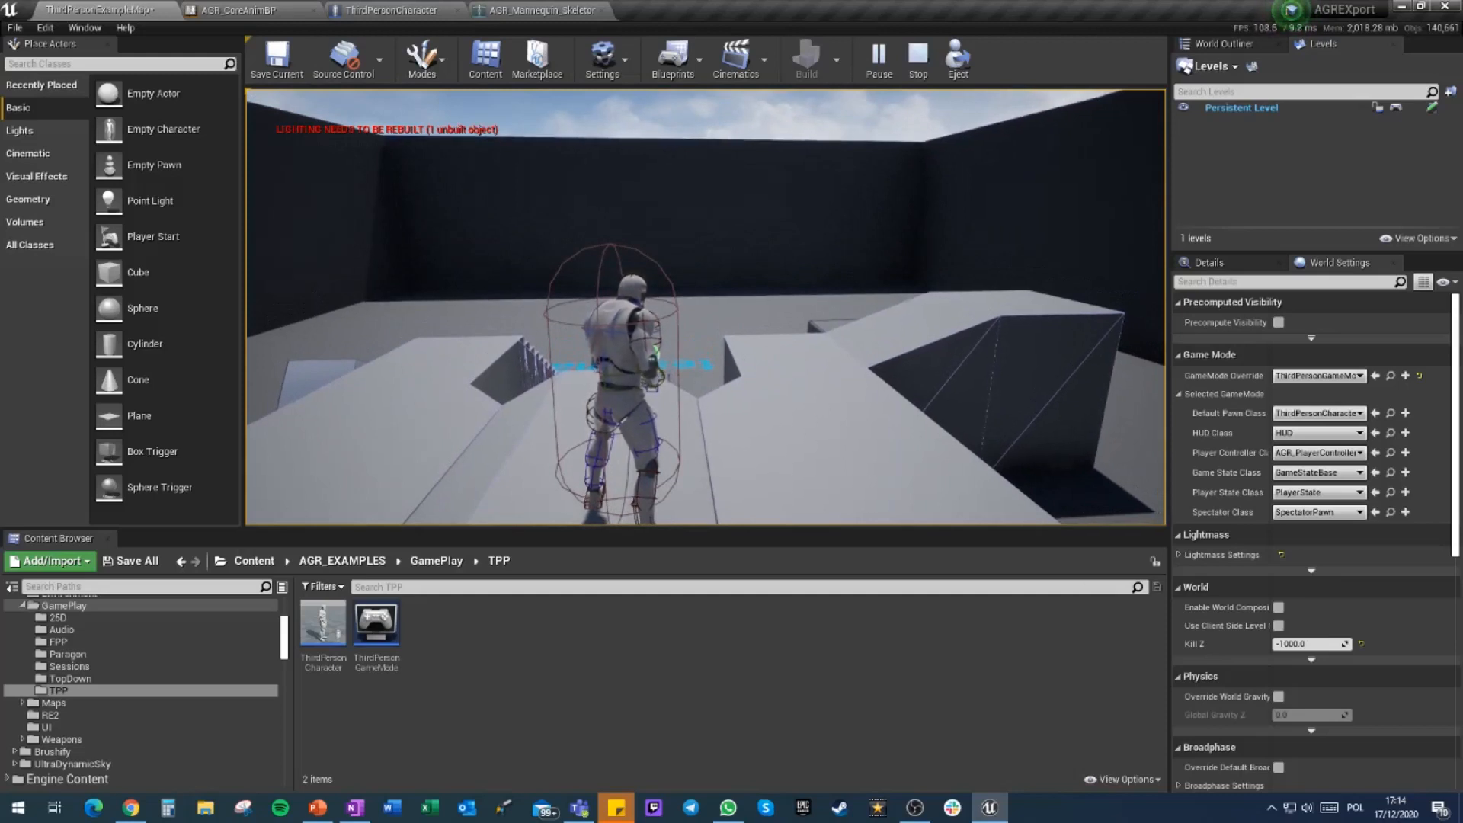
{"action": "key", "text": "a"}
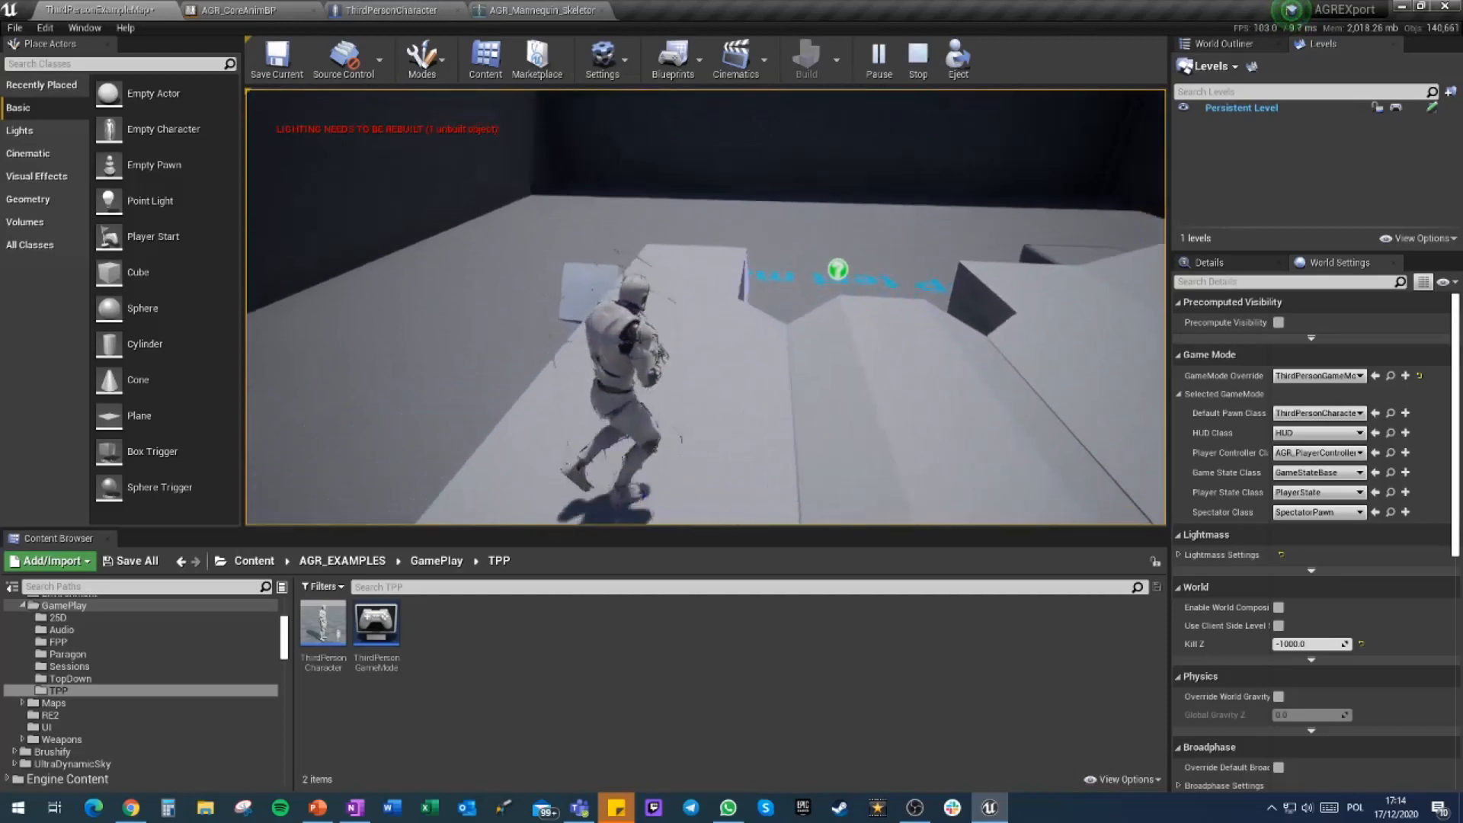
{"action": "key", "text": "w"}
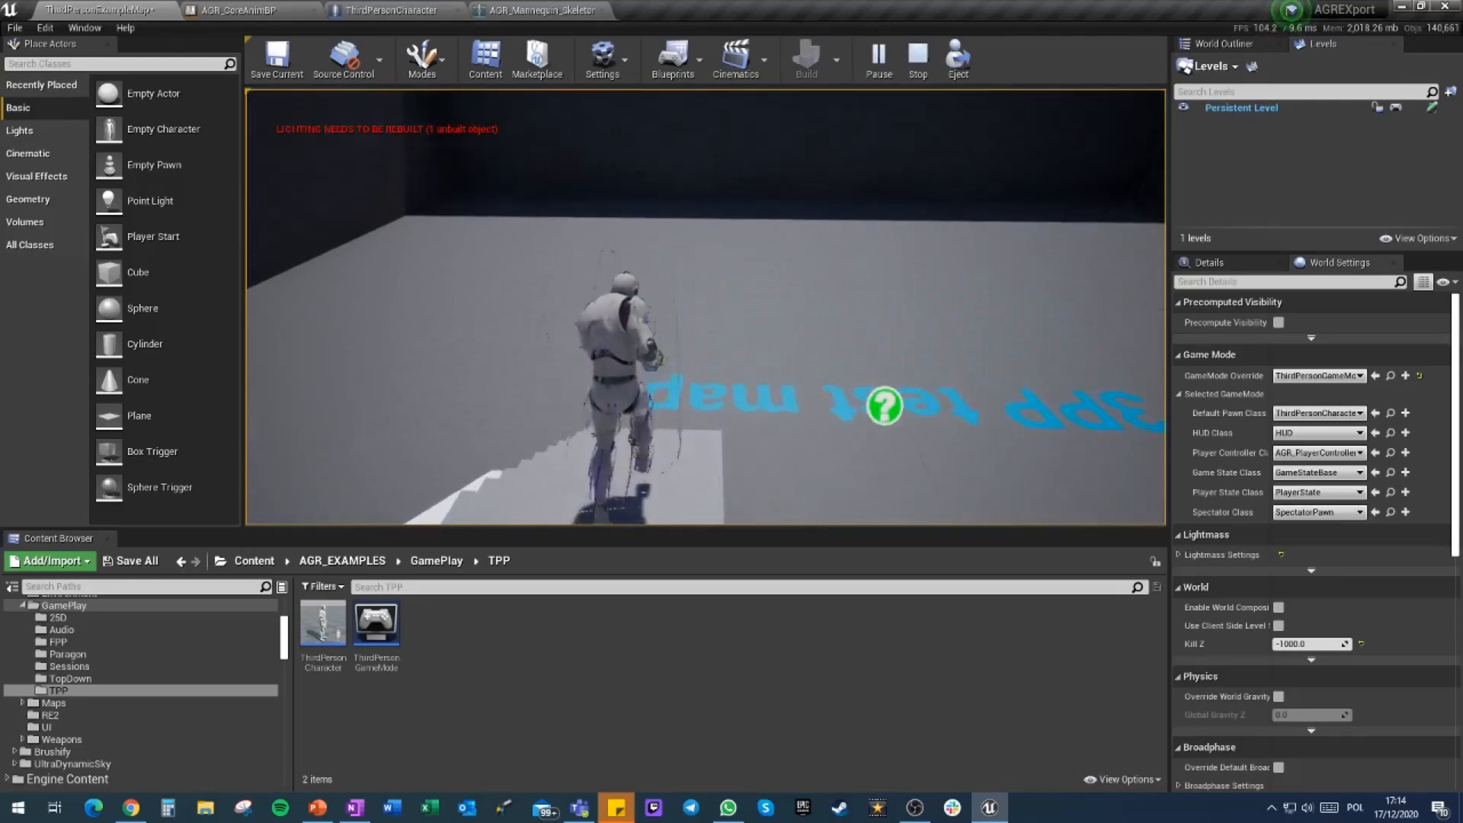
{"action": "key", "text": "w"}
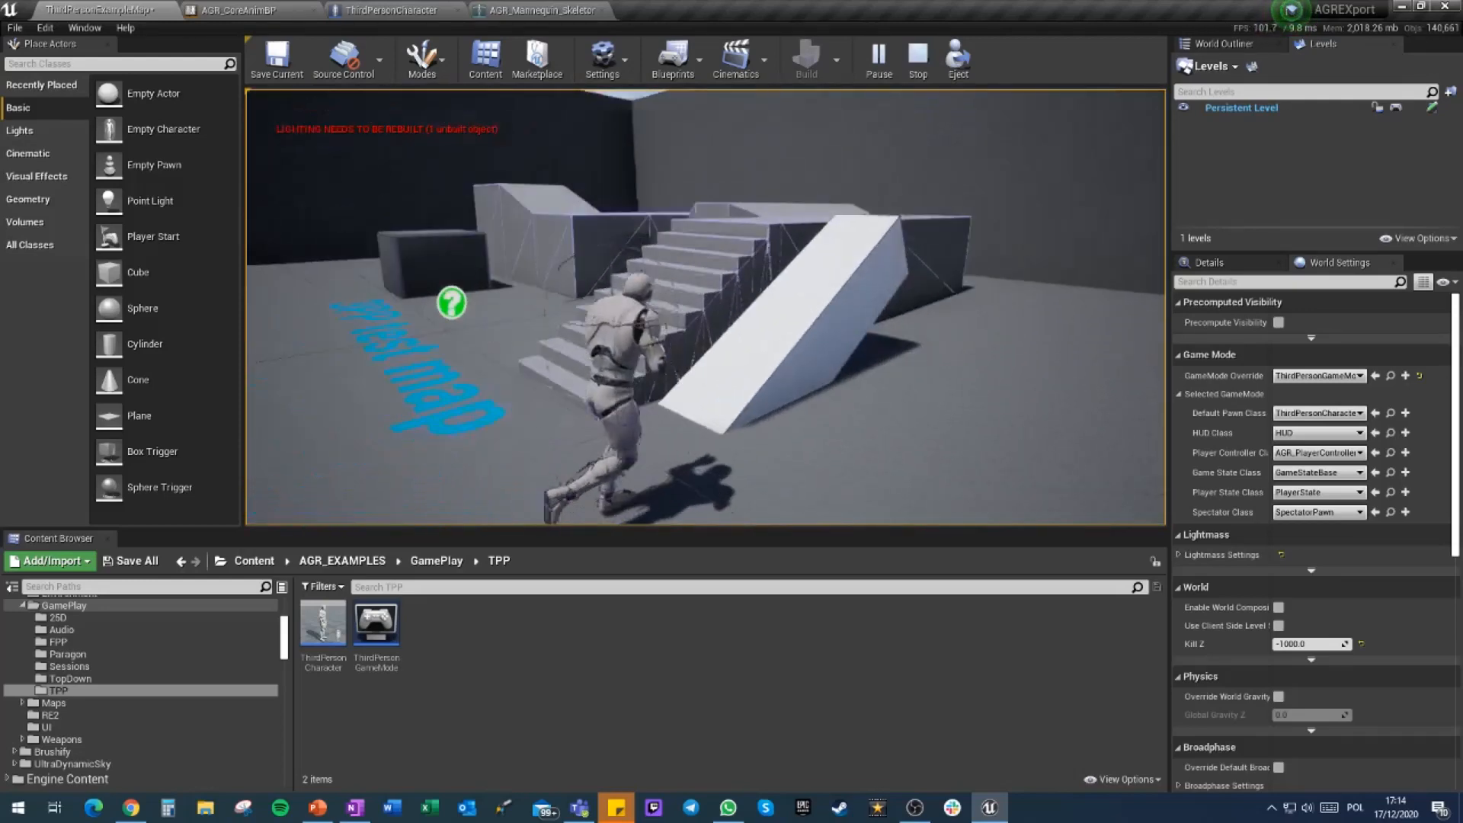
Turn off the collision display with the "show collision" console command and end the play session
{"action": "key", "text": "grave"}
{"action": "key", "text": "Up"}
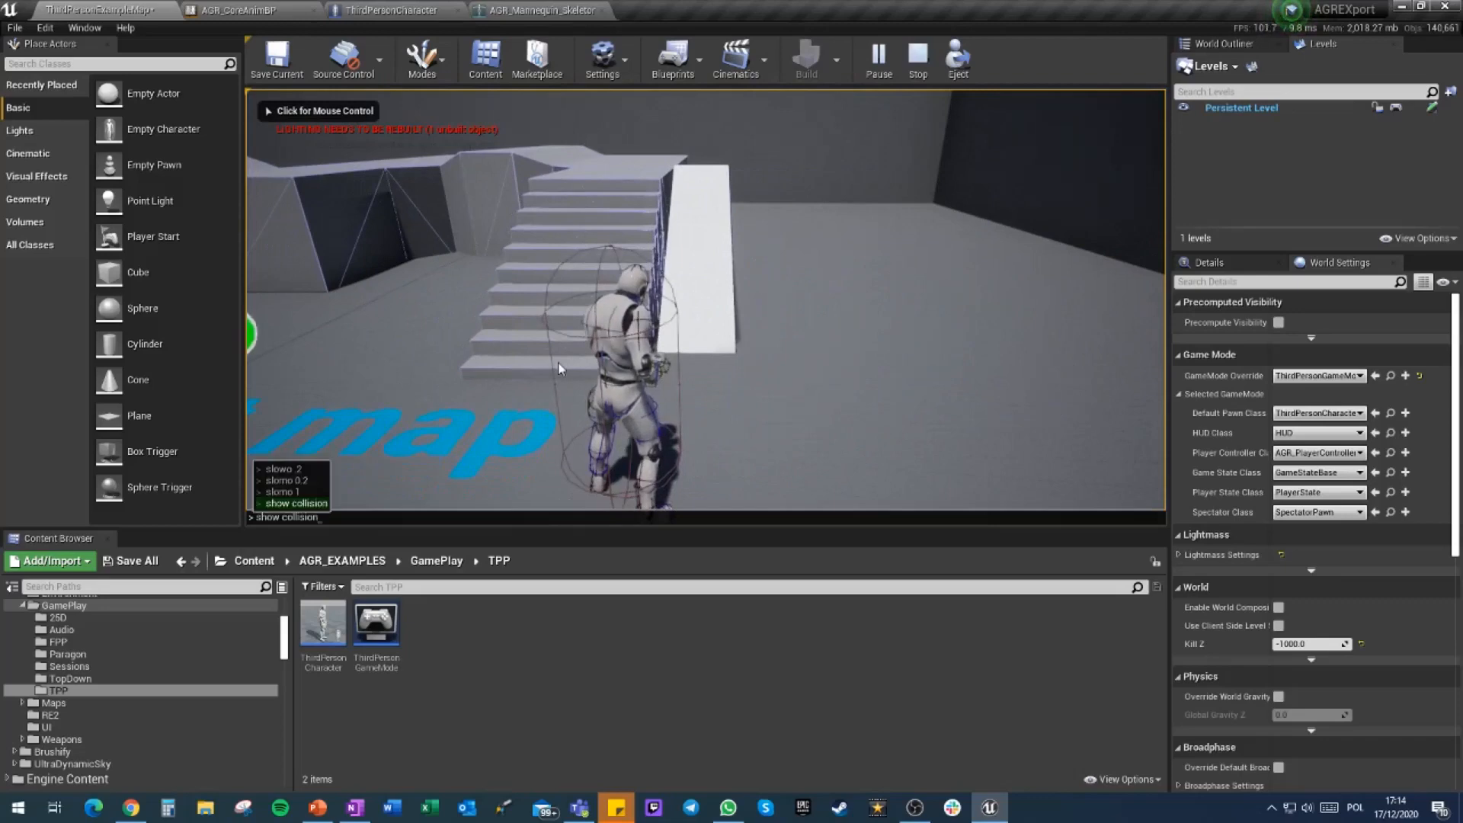
{"action": "key", "text": "Return"}
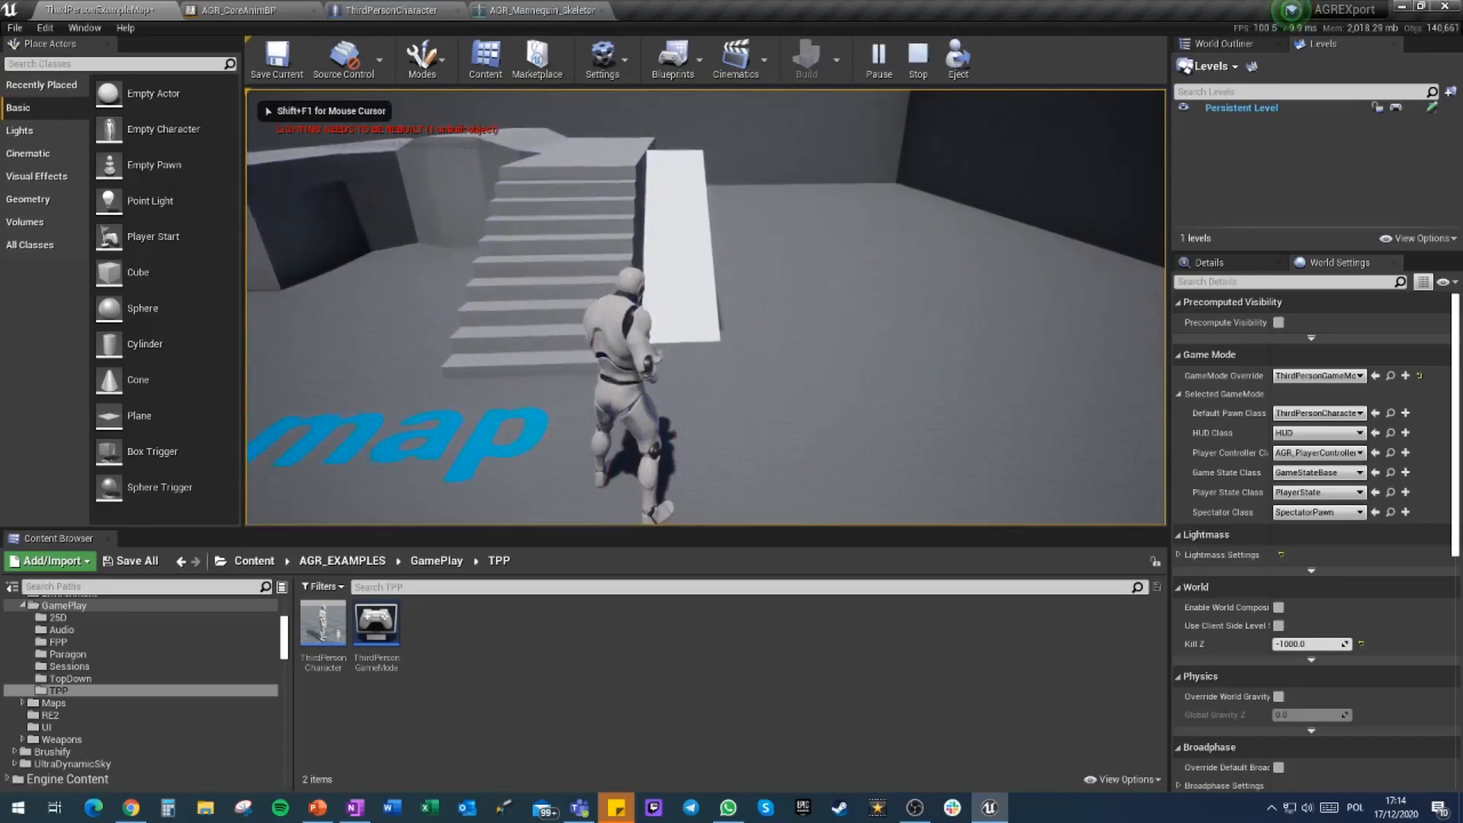
{"action": "key", "text": "Escape"}
In AGR_CoreAnimBP, enable Use Spring under the Power IK Ground node's Body Inertia, and compile and save the blueprint
{"action": "left_click", "coordinate": [542, 10]}
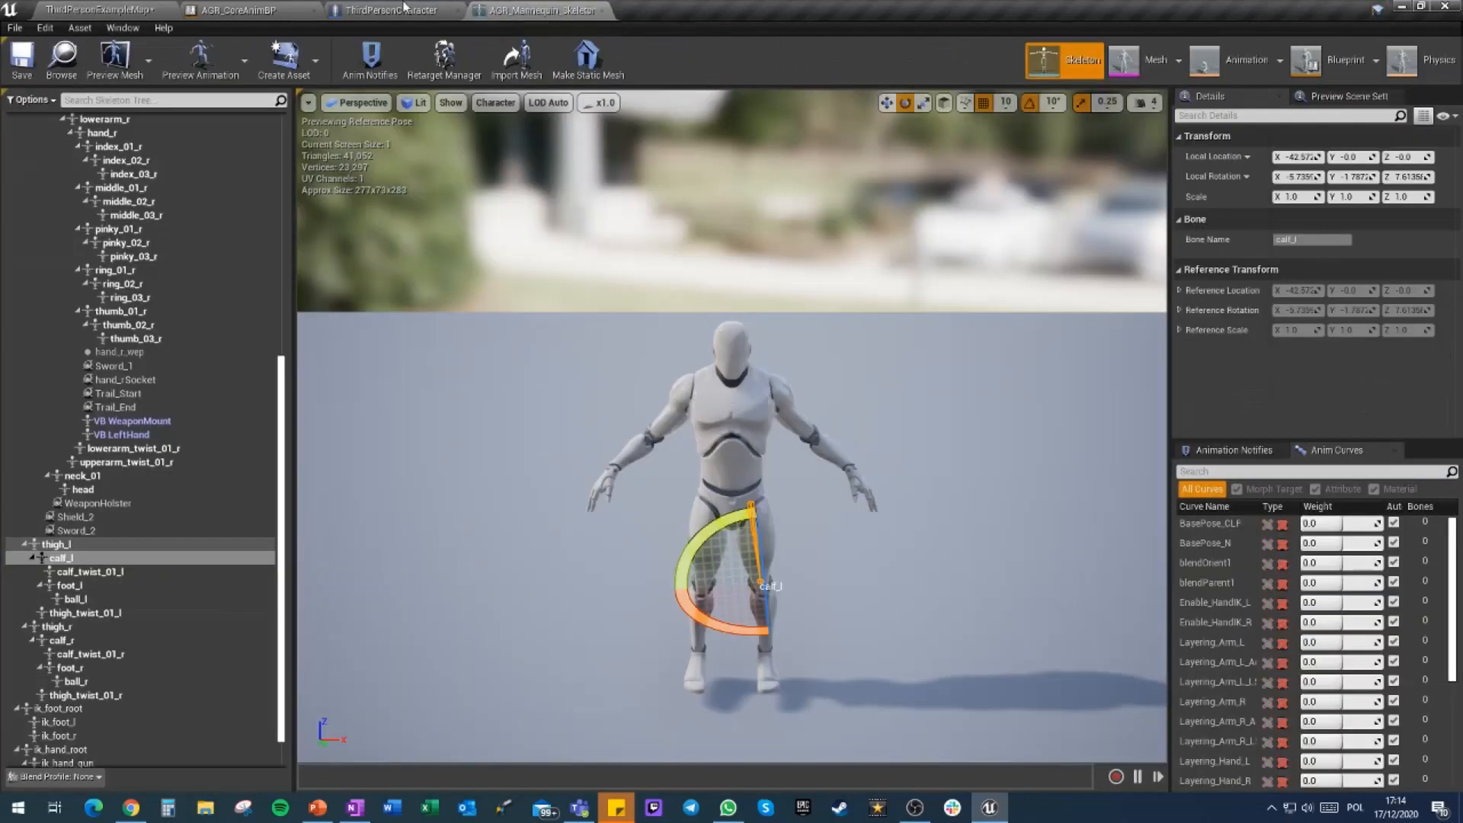
{"action": "left_click", "coordinate": [252, 8]}
{"action": "left_click", "coordinate": [1277, 229]}
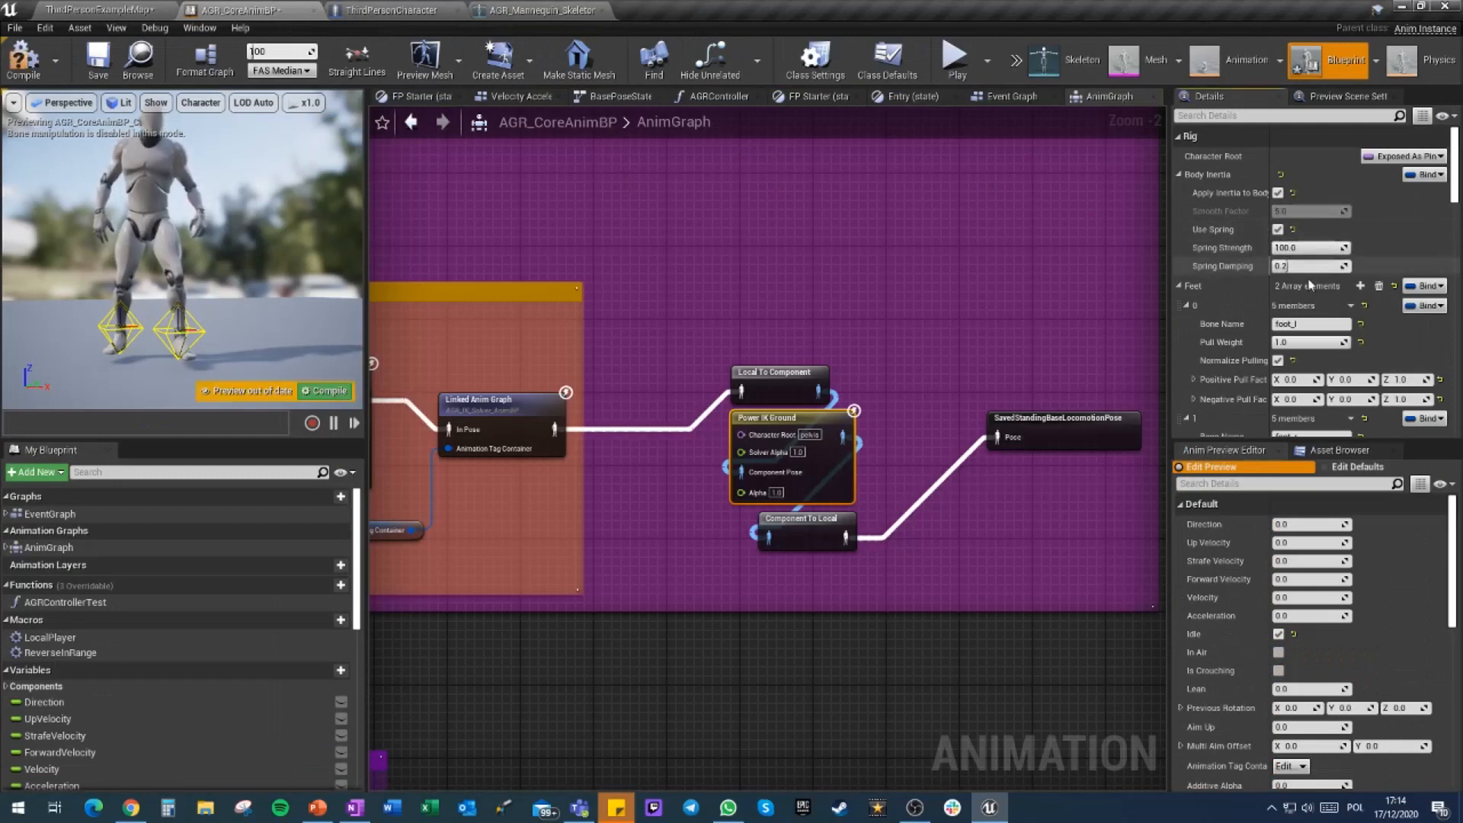
{"action": "left_click", "coordinate": [9, 57]}
{"action": "left_click", "coordinate": [97, 57]}
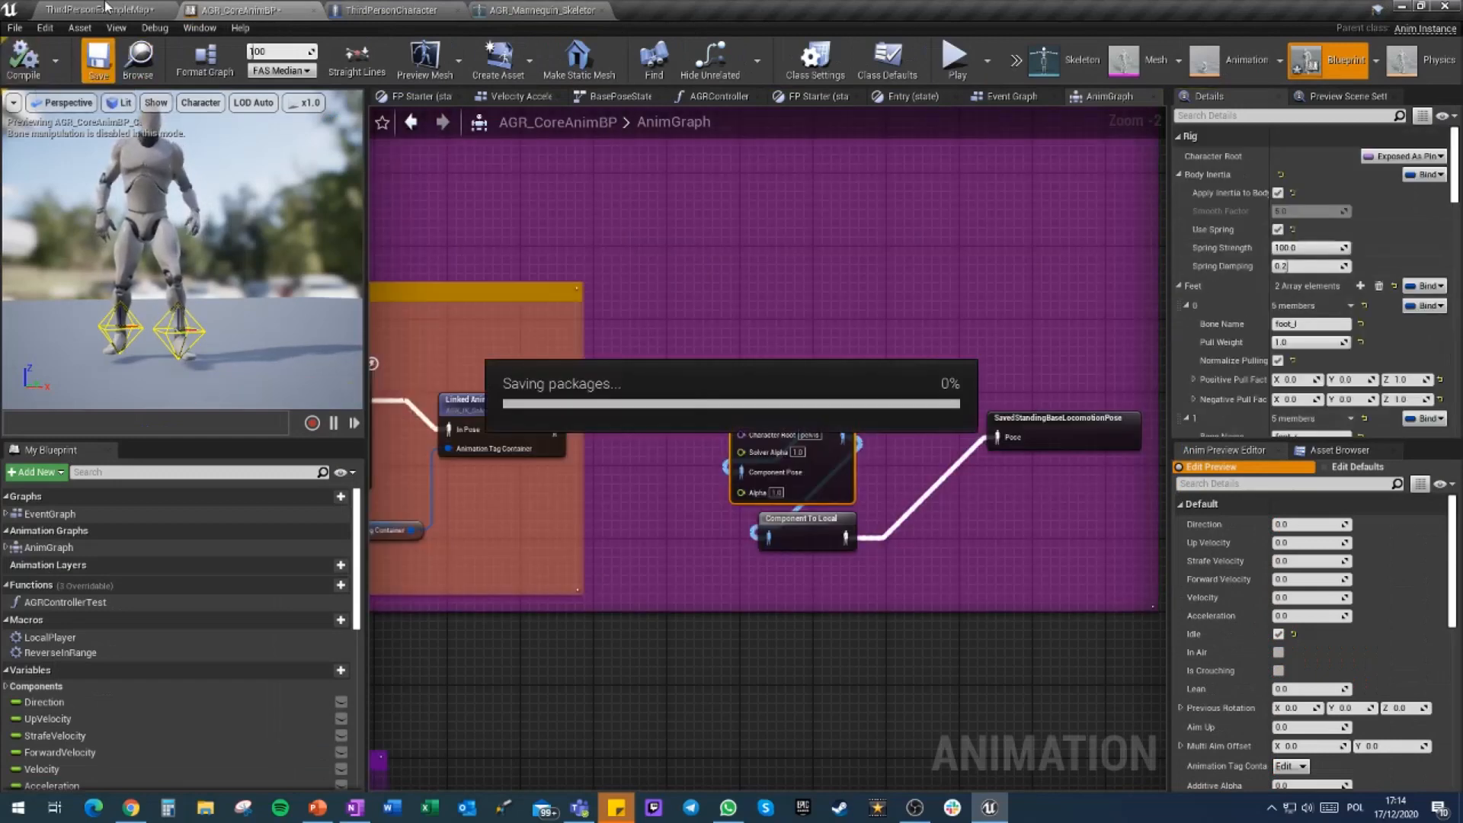
Play ThirdPersonExampleMap and run the character around the flat floor beside the stairs and platform to test the spring-based body inertia
{"action": "left_click", "coordinate": [99, 9]}
{"action": "left_click", "coordinate": [880, 57]}
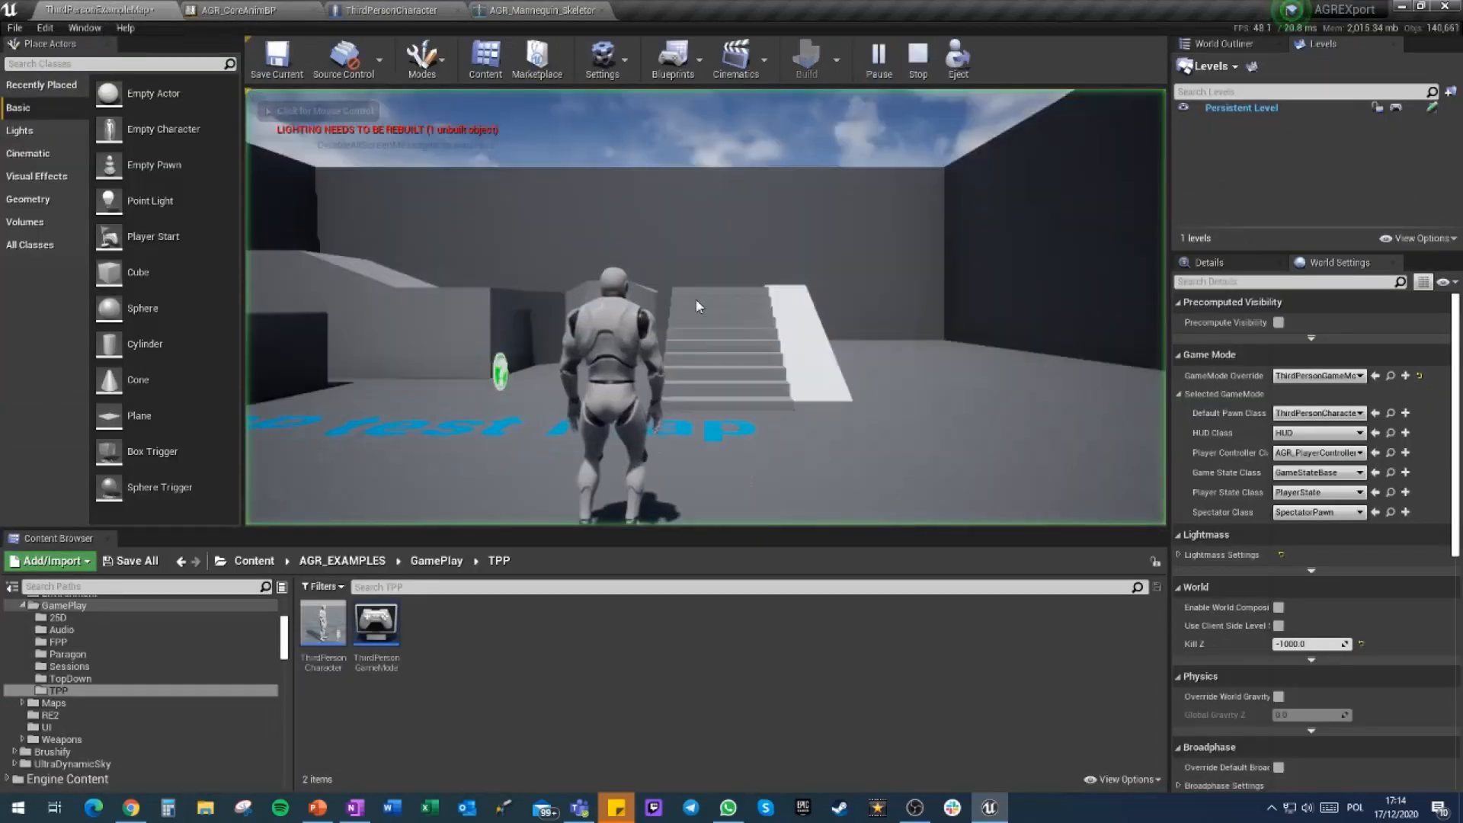
{"action": "key", "text": "w"}
{"action": "key", "text": "w"}
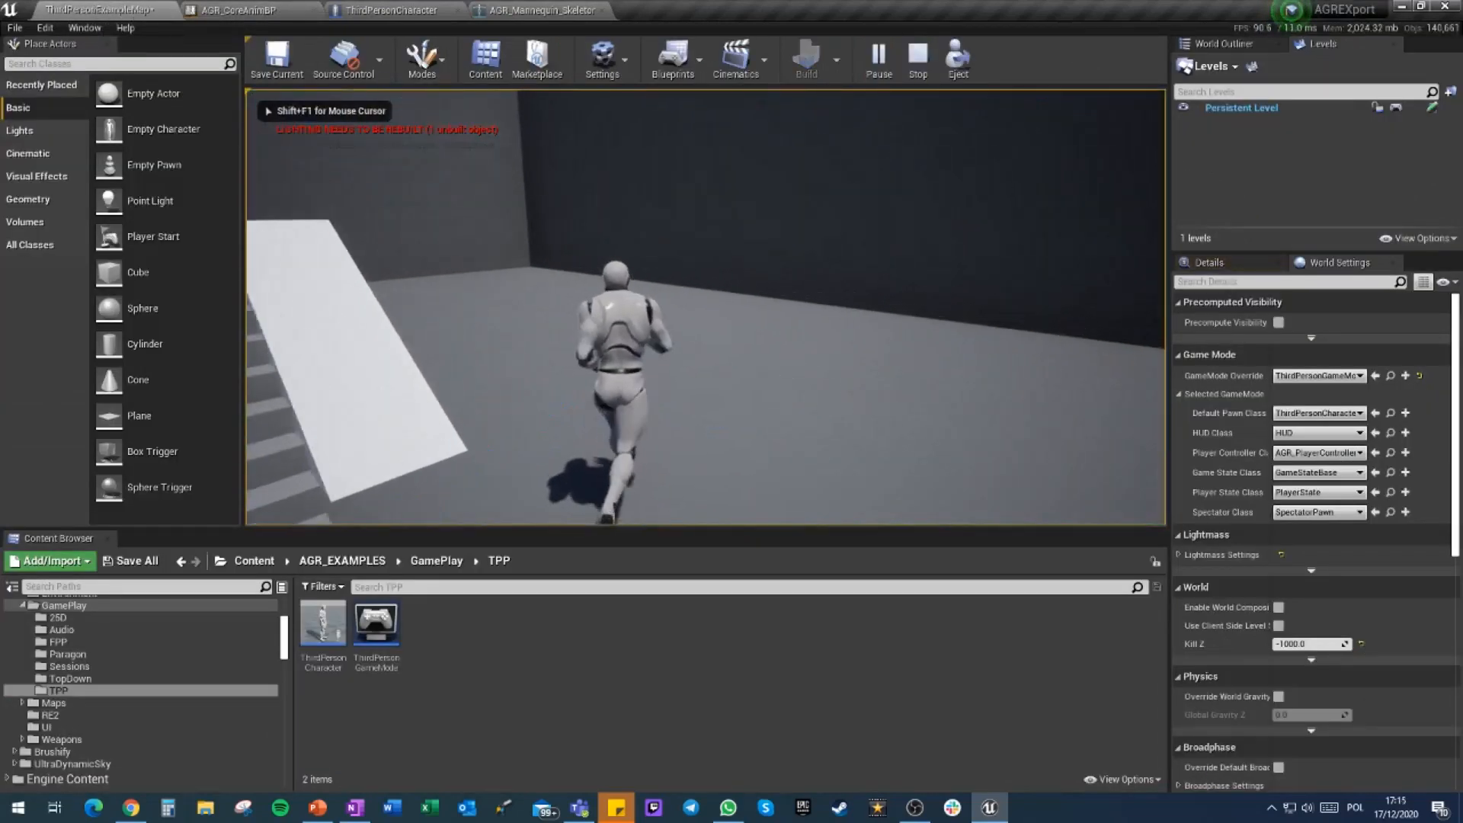
{"action": "key", "text": "w"}
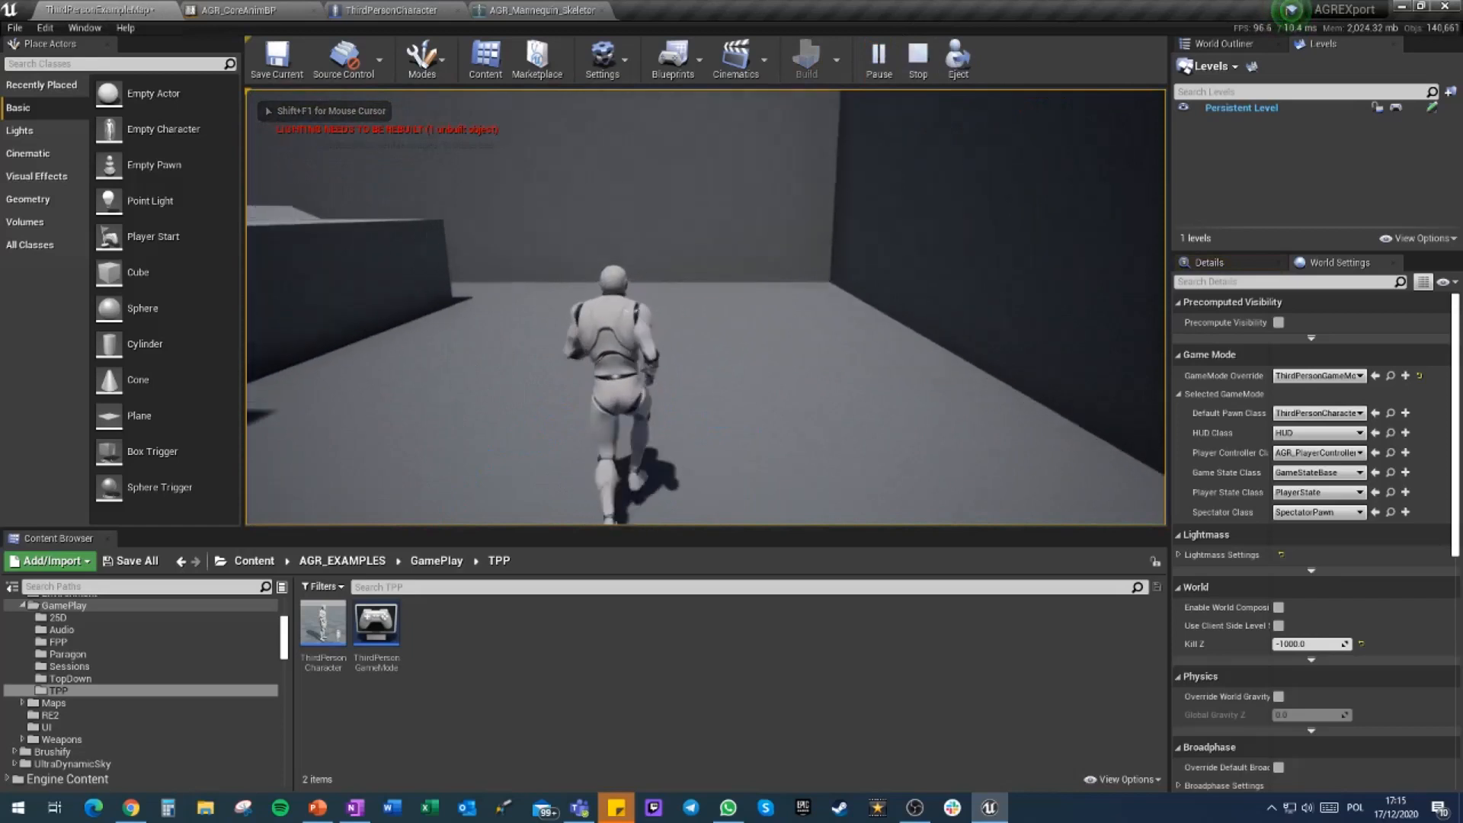
{"action": "key", "text": "w"}
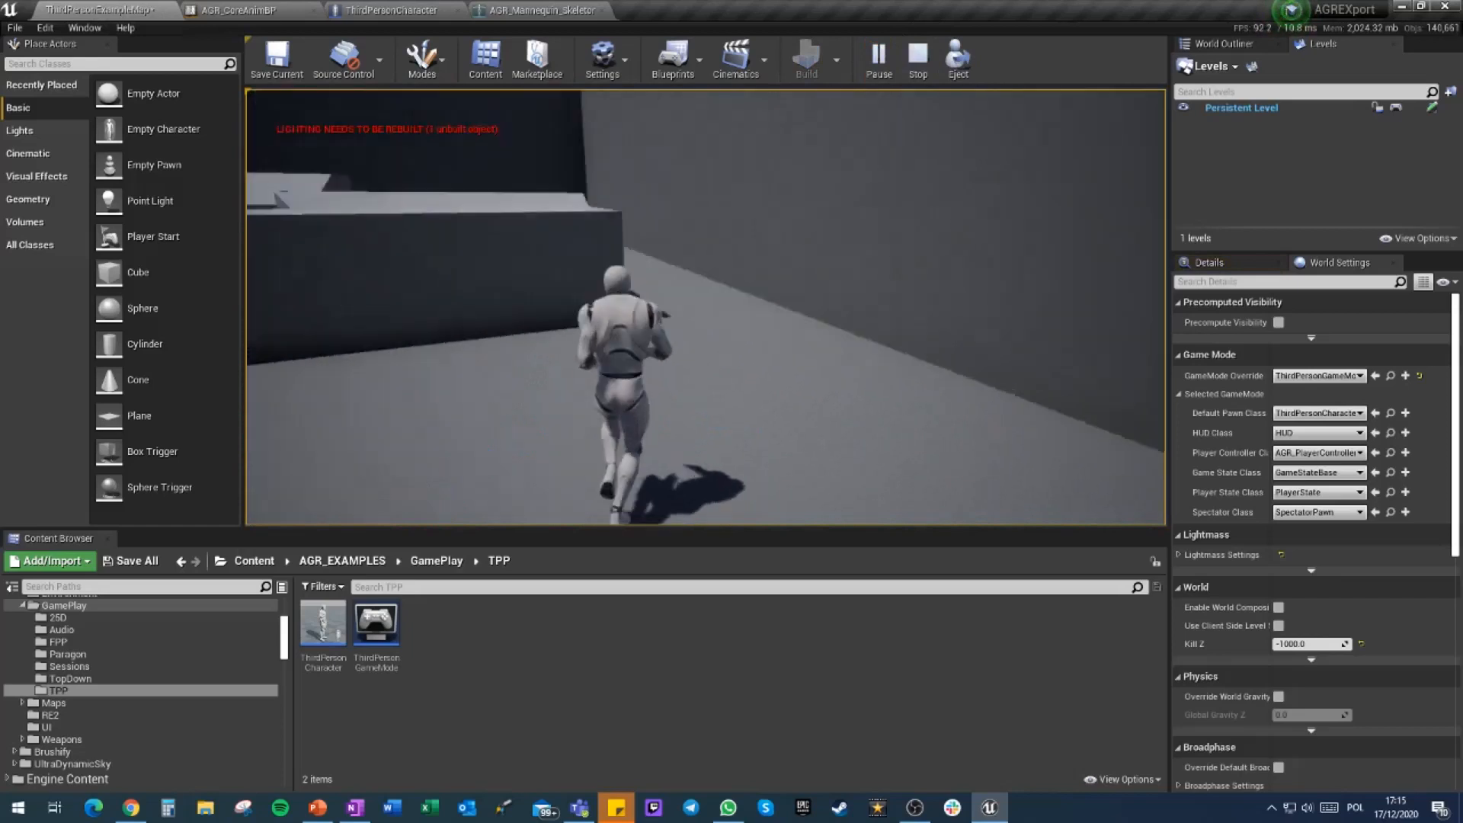
{"action": "key", "text": "w"}
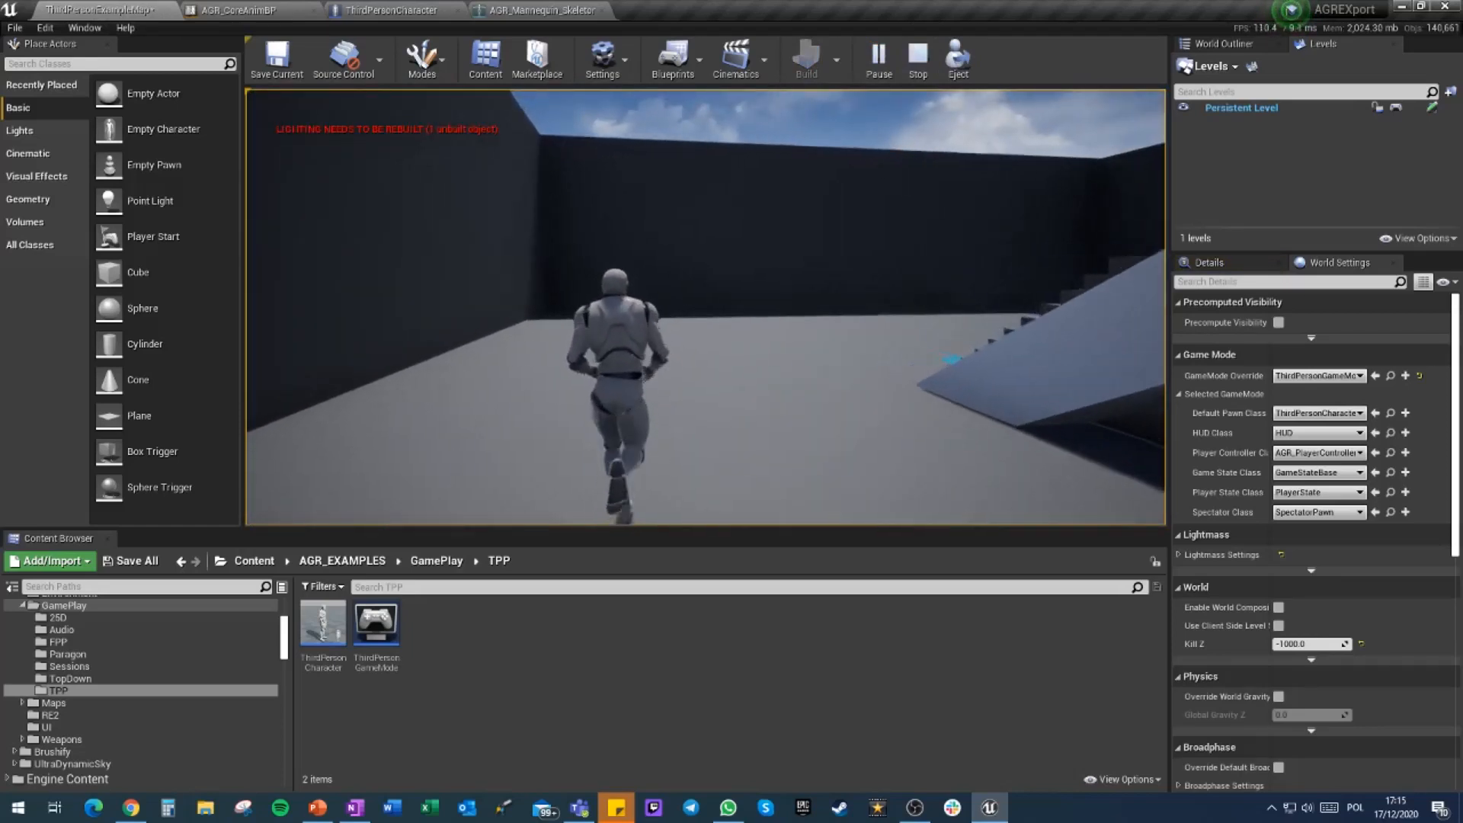
{"action": "key", "text": "w"}
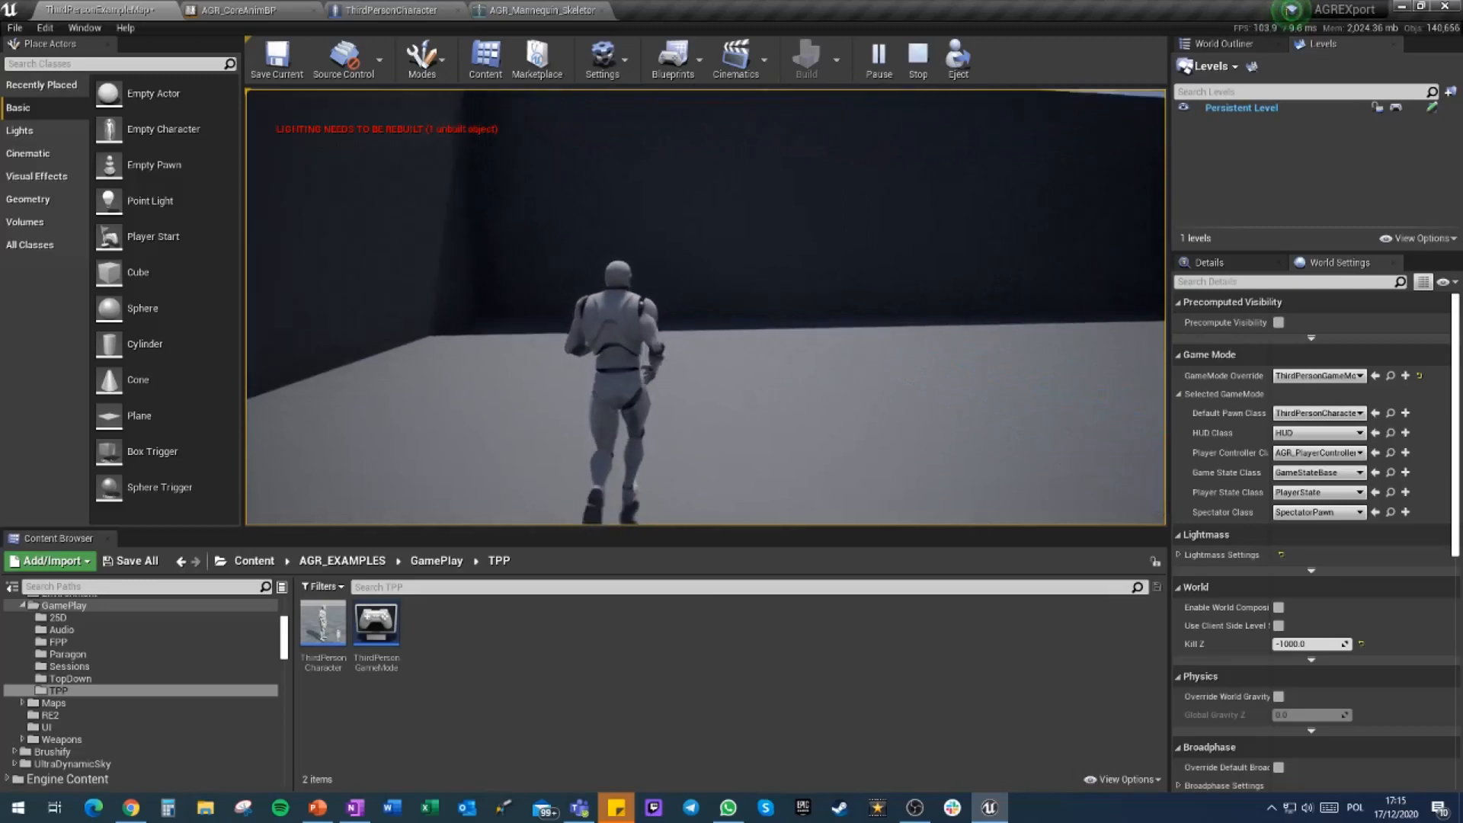
Run the character up the white ramp, over the platform and back down to the floor, checking how the body reacts to height changes
{"action": "key", "text": "w"}
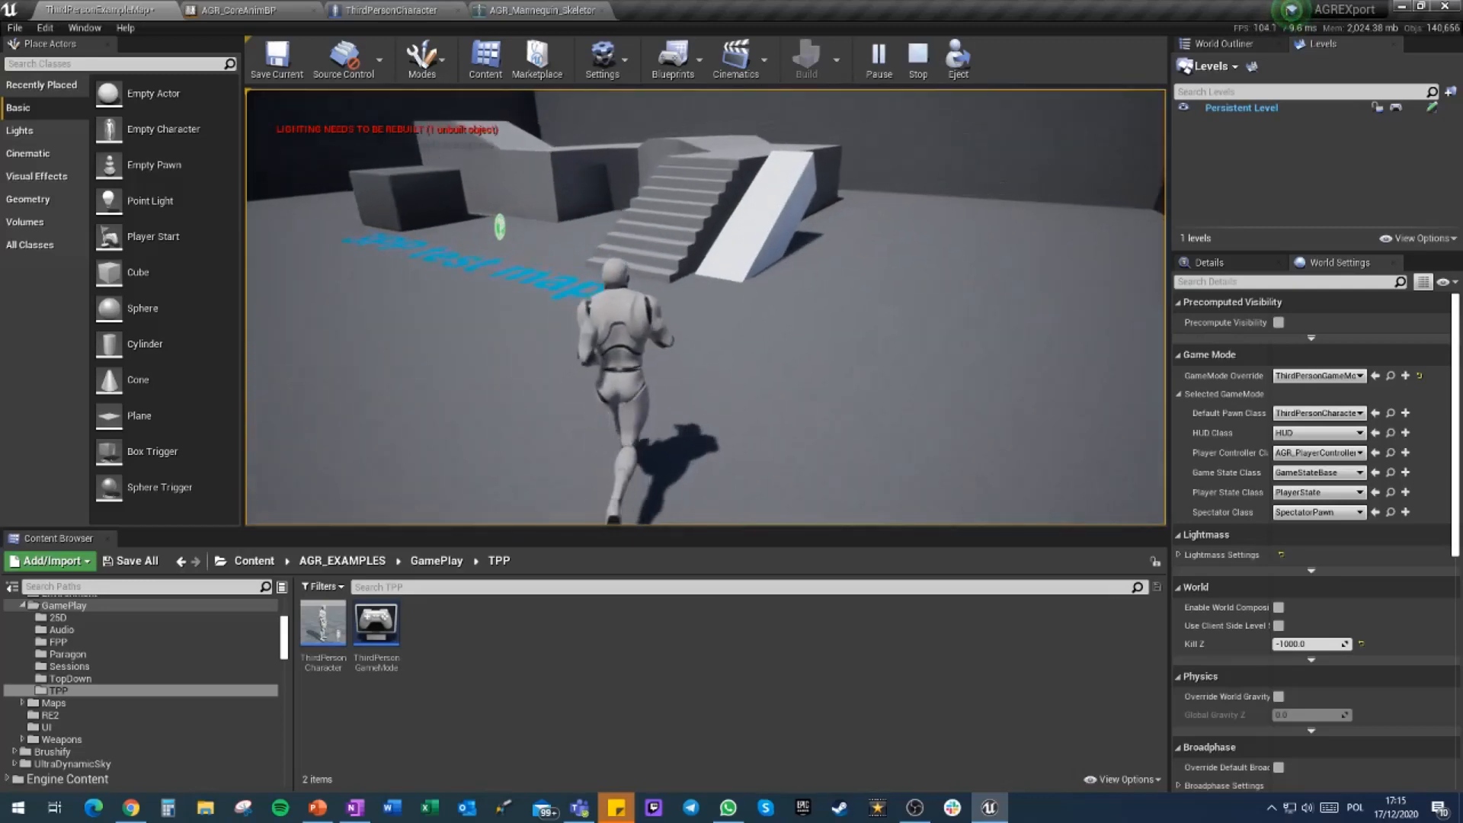
{"action": "key", "text": "w"}
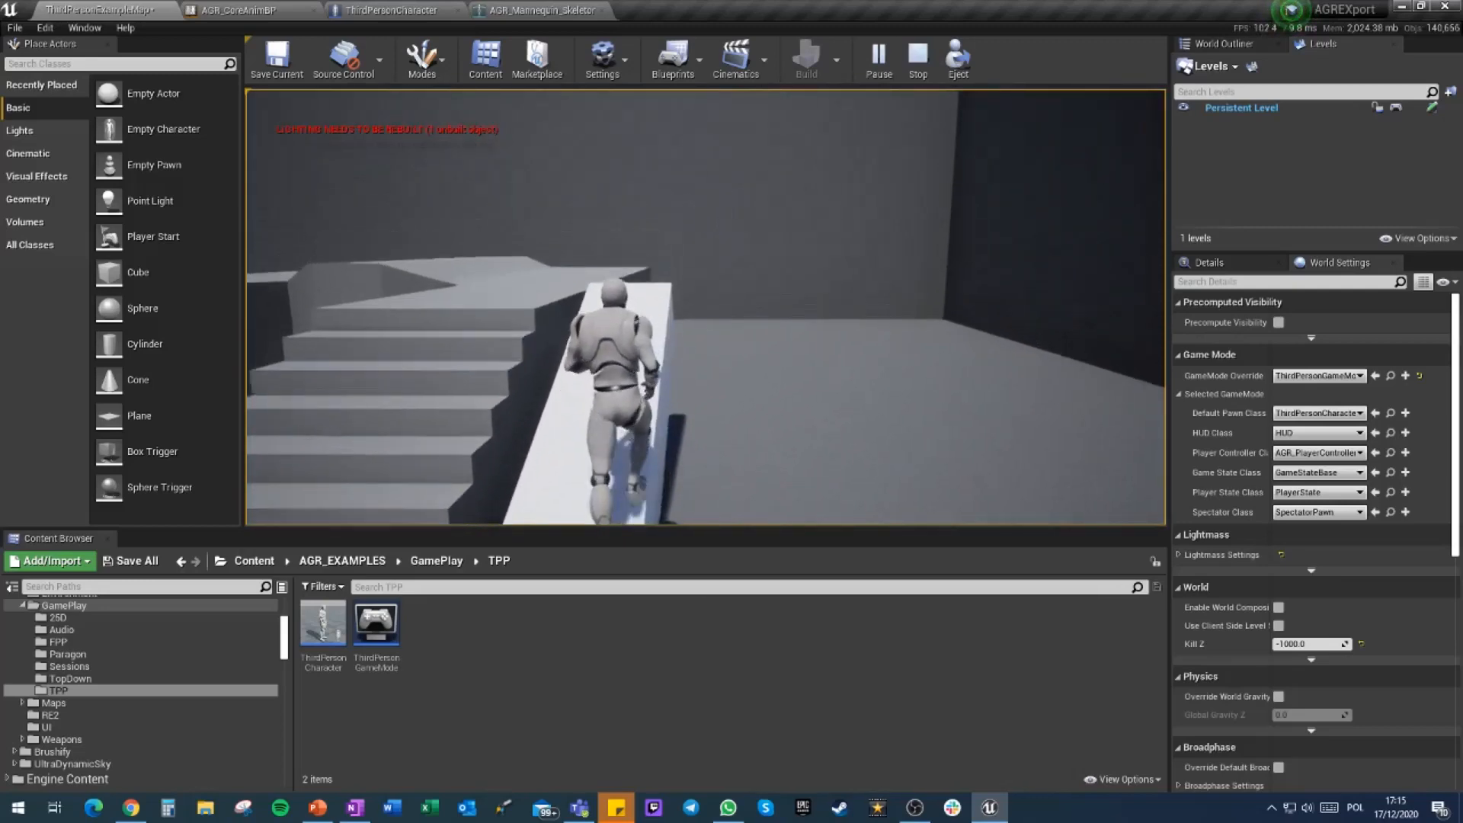
{"action": "key", "text": "w"}
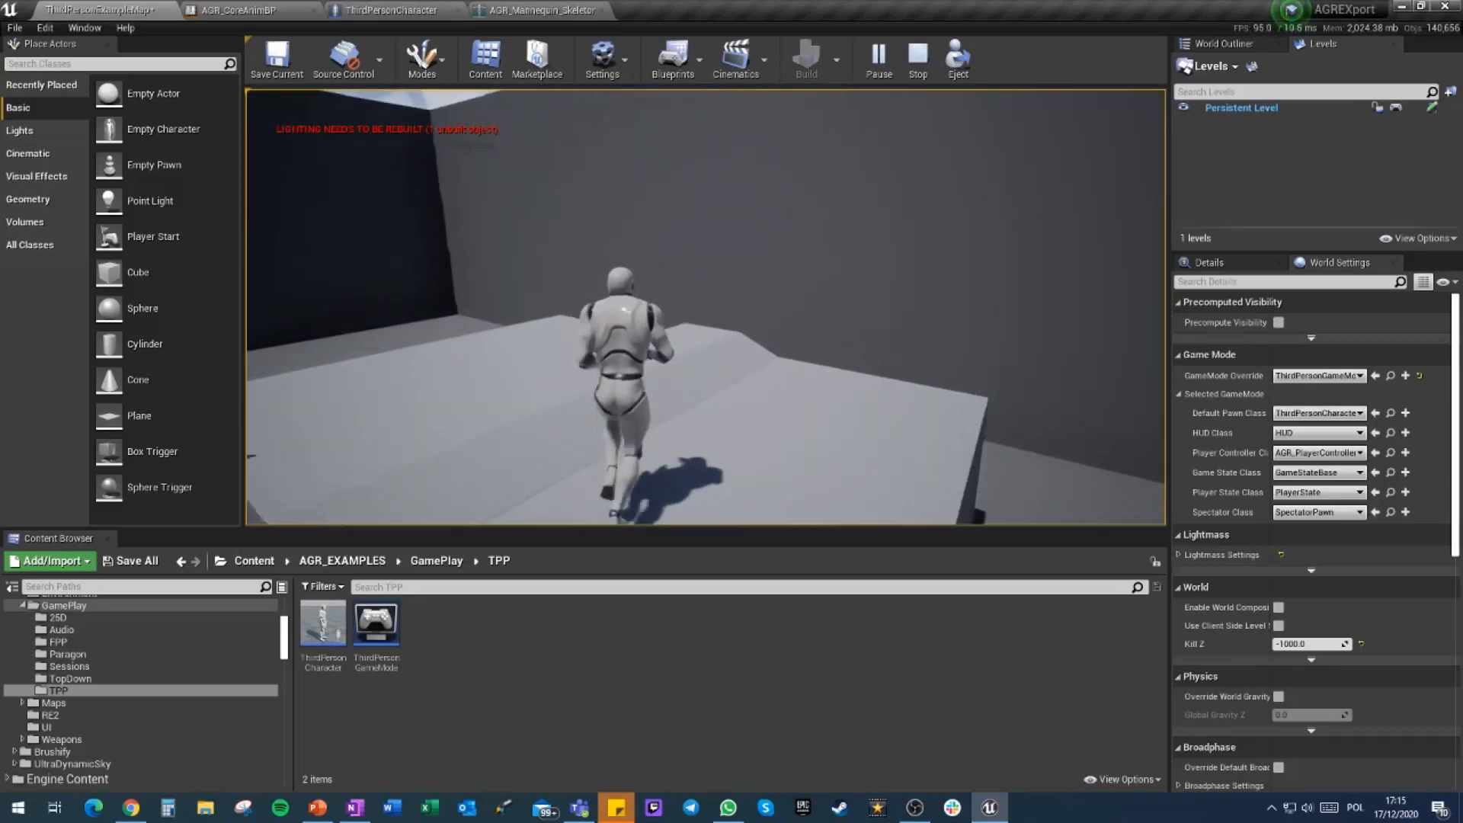
{"action": "key", "text": "w"}
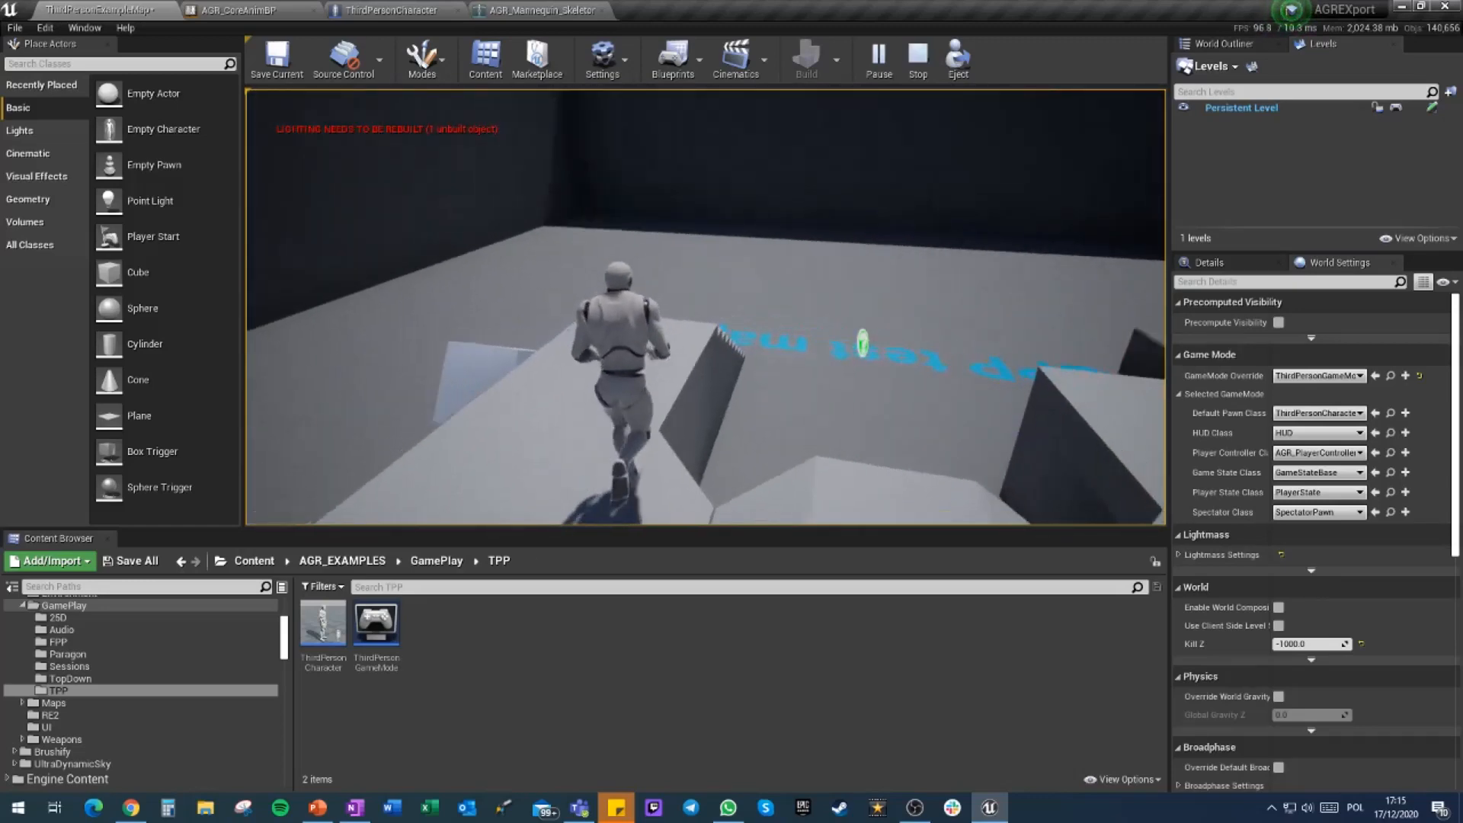
{"action": "key", "text": "w"}
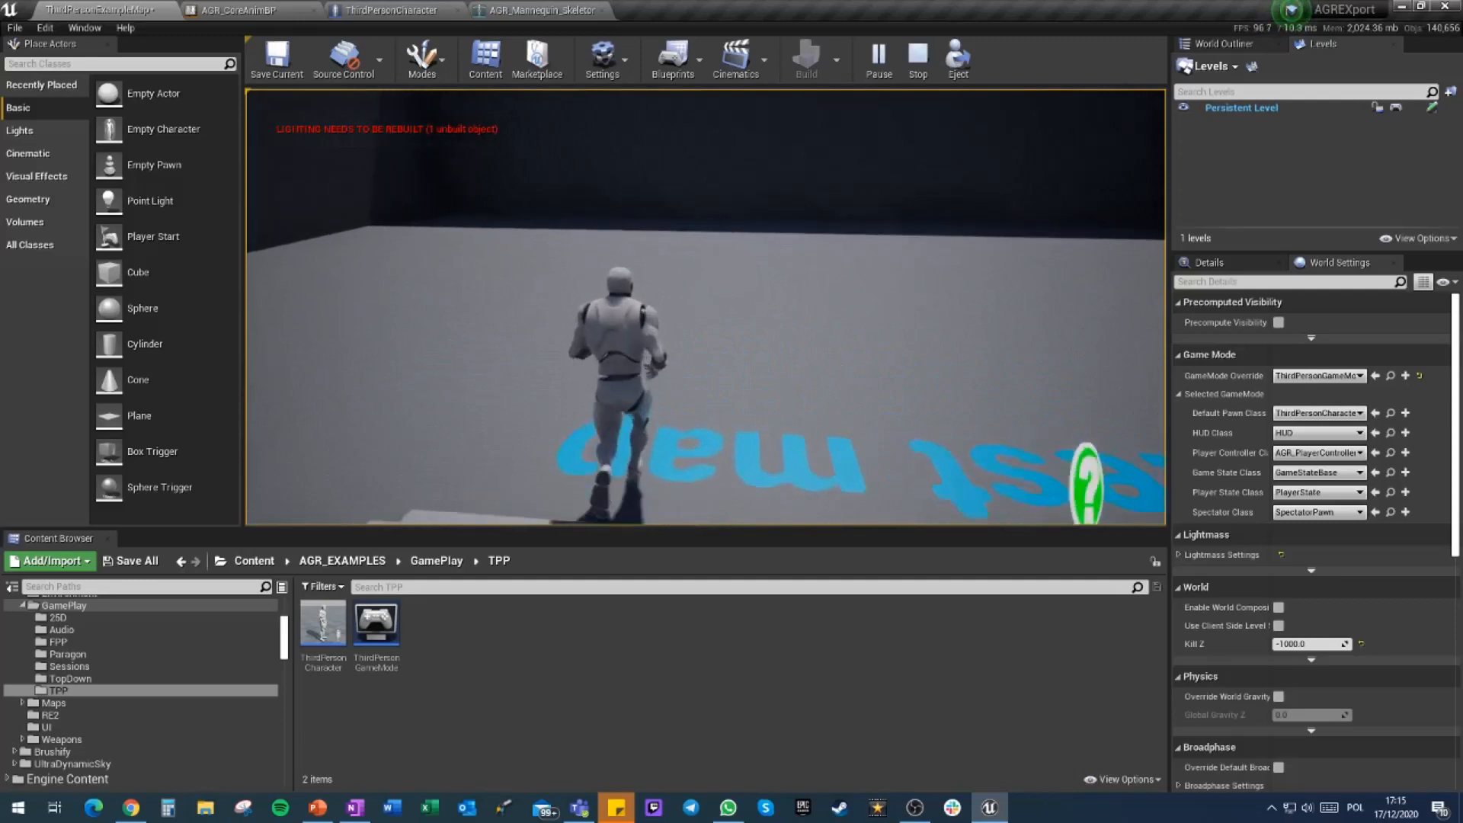
{"action": "key", "text": "w"}
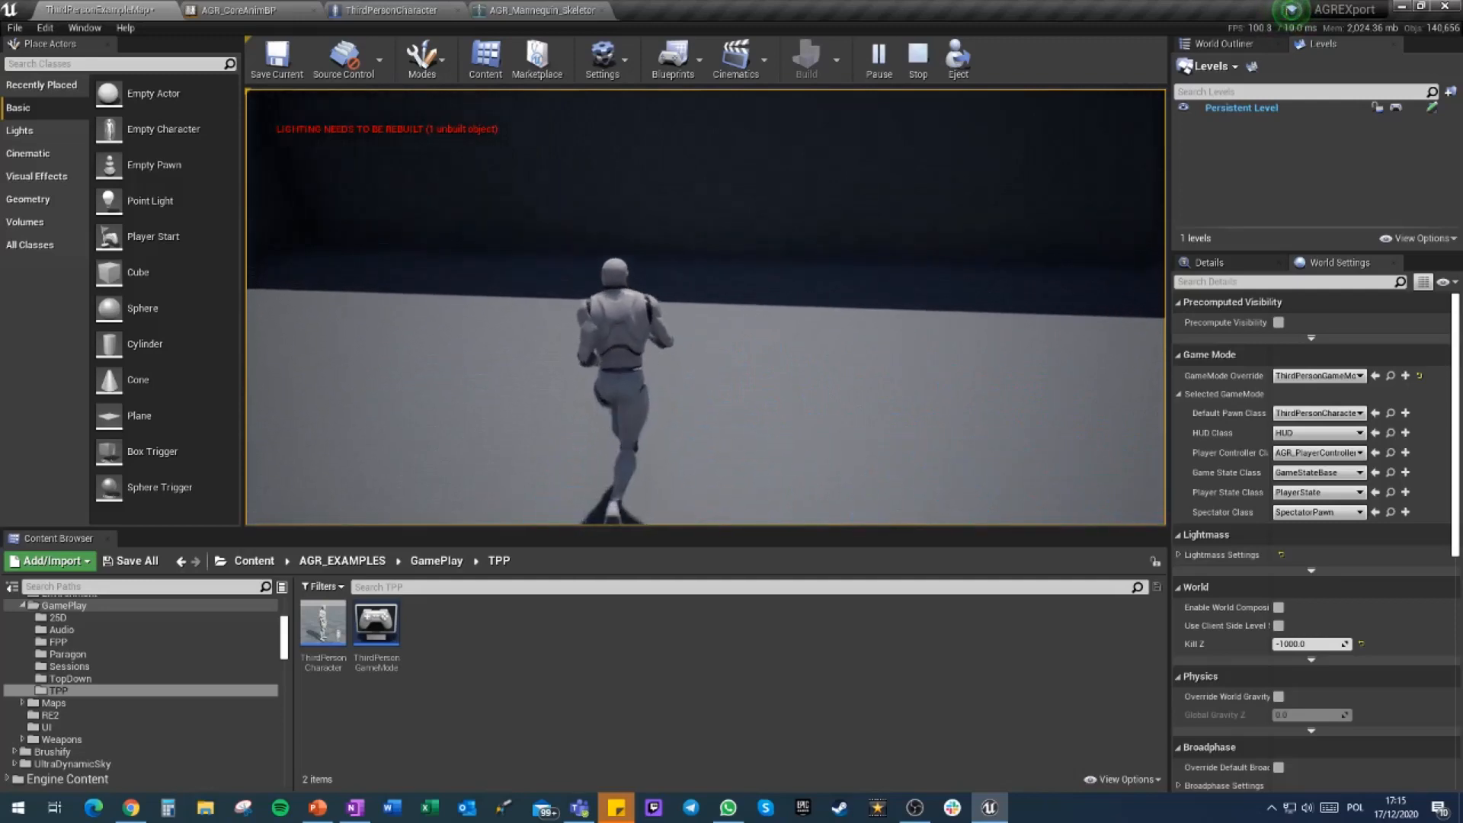
Run the character across the floor and up the stairs onto the platform to check foot adaptation, and end the play session
{"action": "key", "text": "w"}
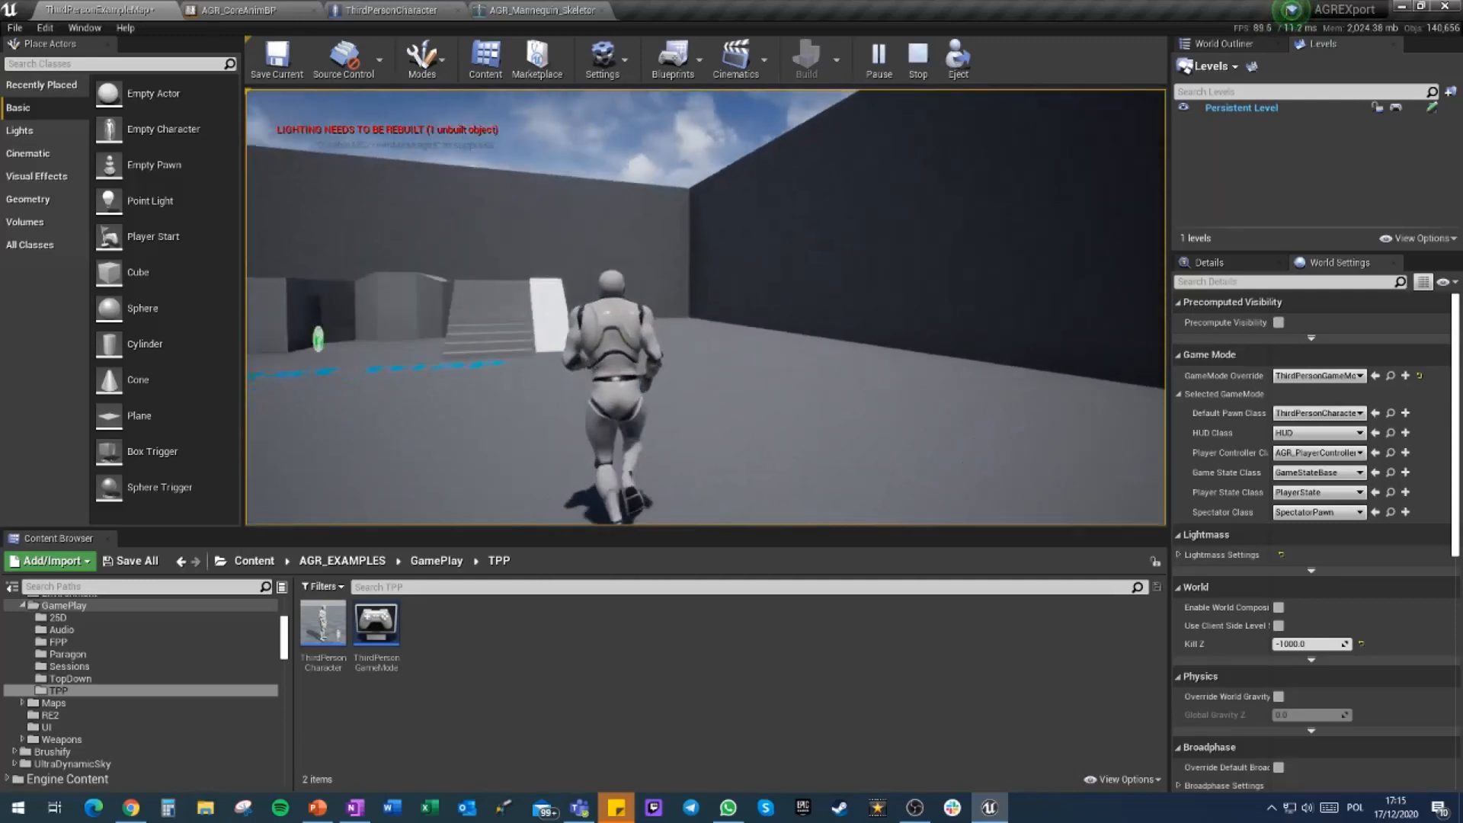
{"action": "key", "text": "w"}
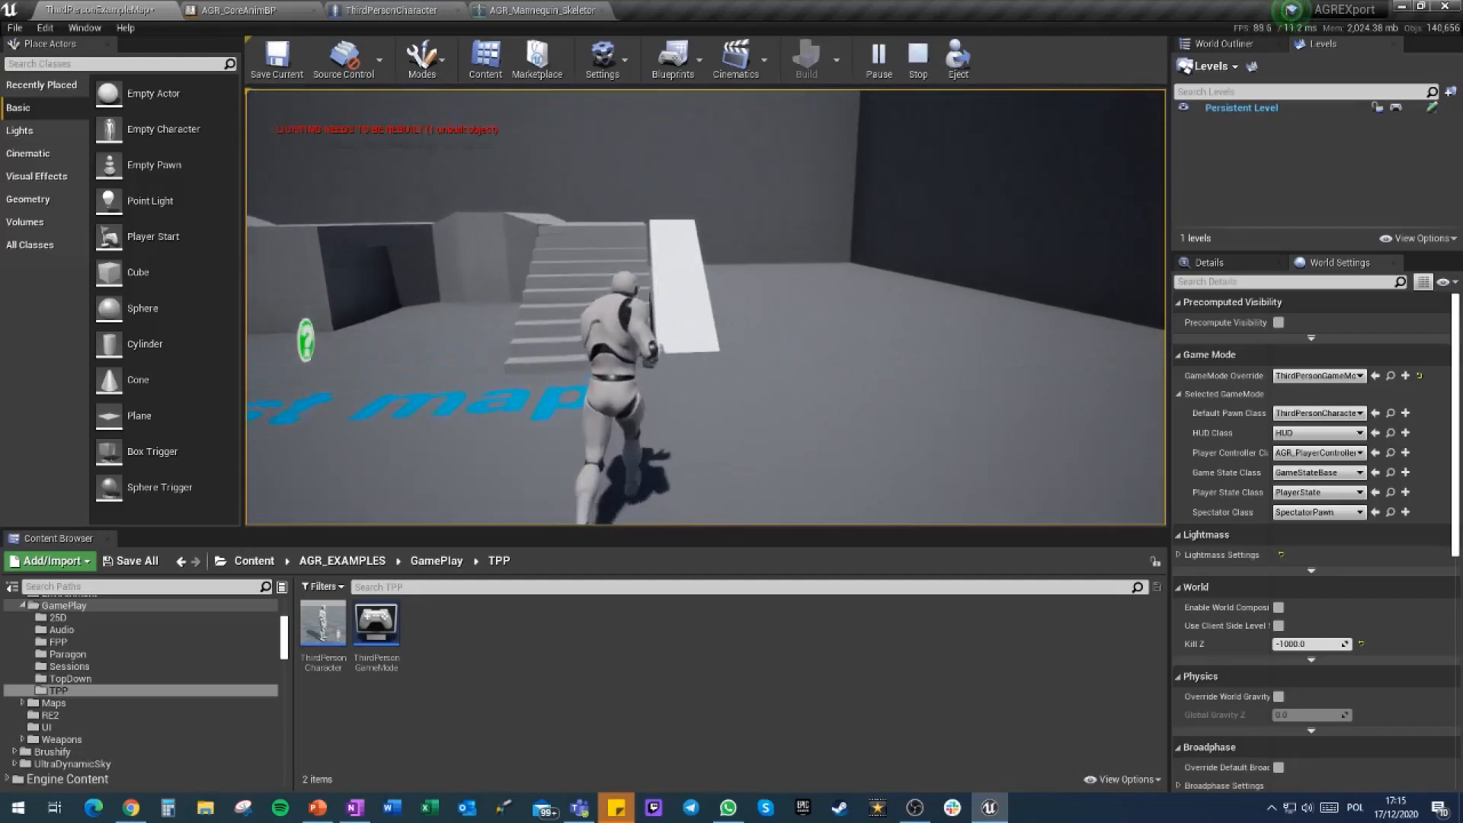
{"action": "key", "text": "w"}
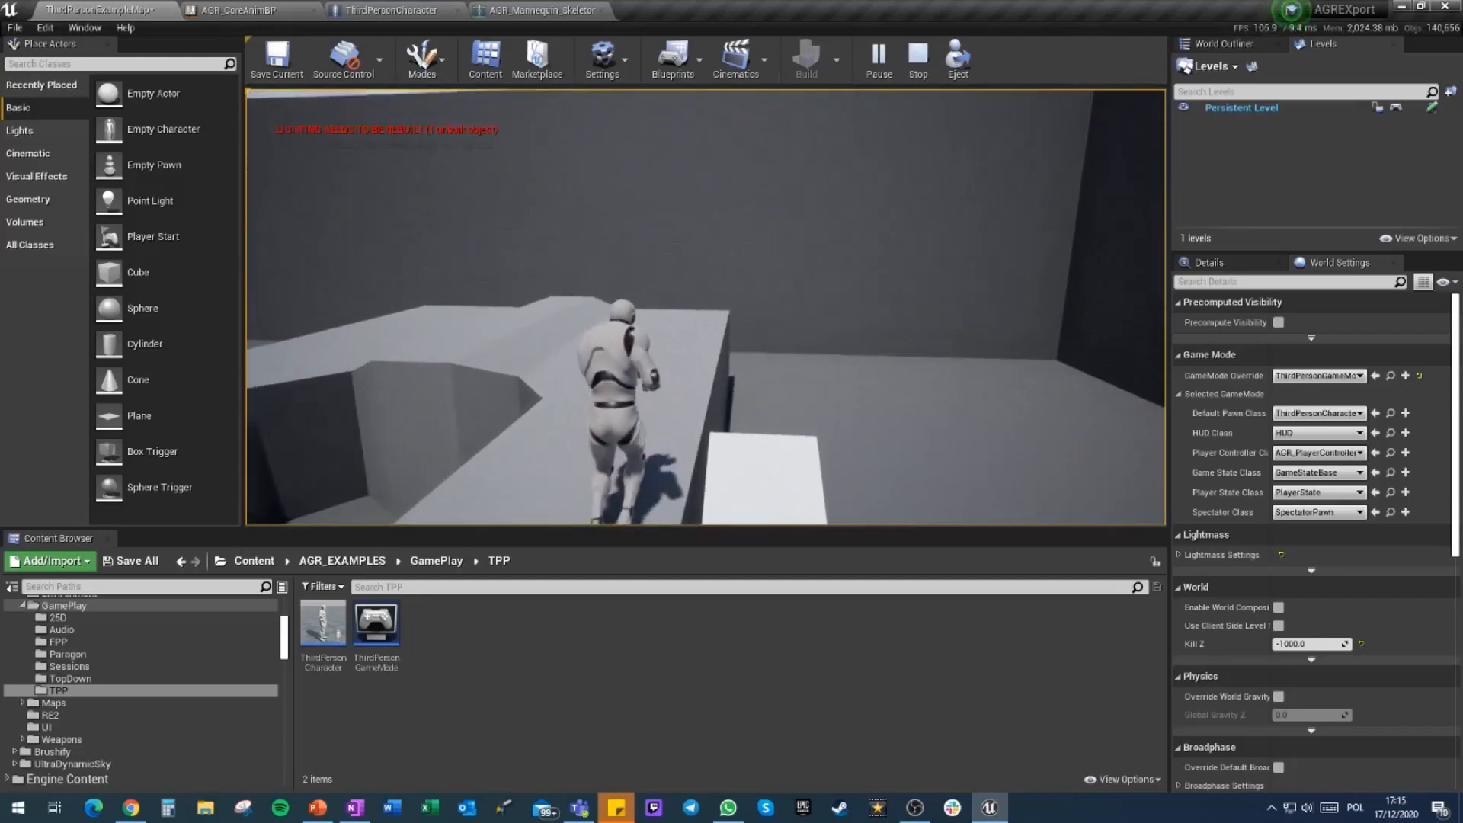
{"action": "key", "text": "Escape"}
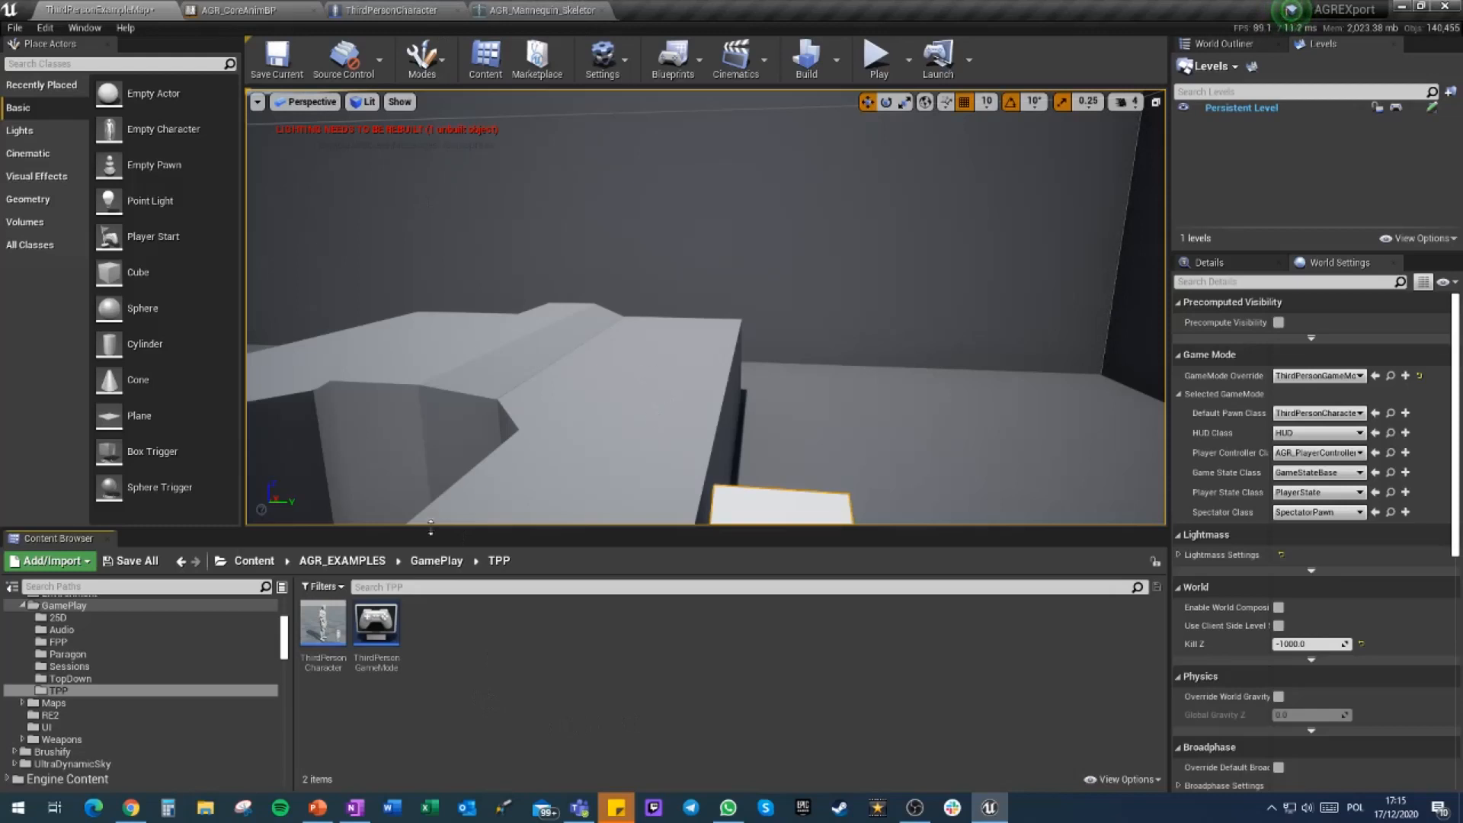
{"action": "right_click_drag", "start_coordinate": [642, 250], "coordinate": [435, 297]}
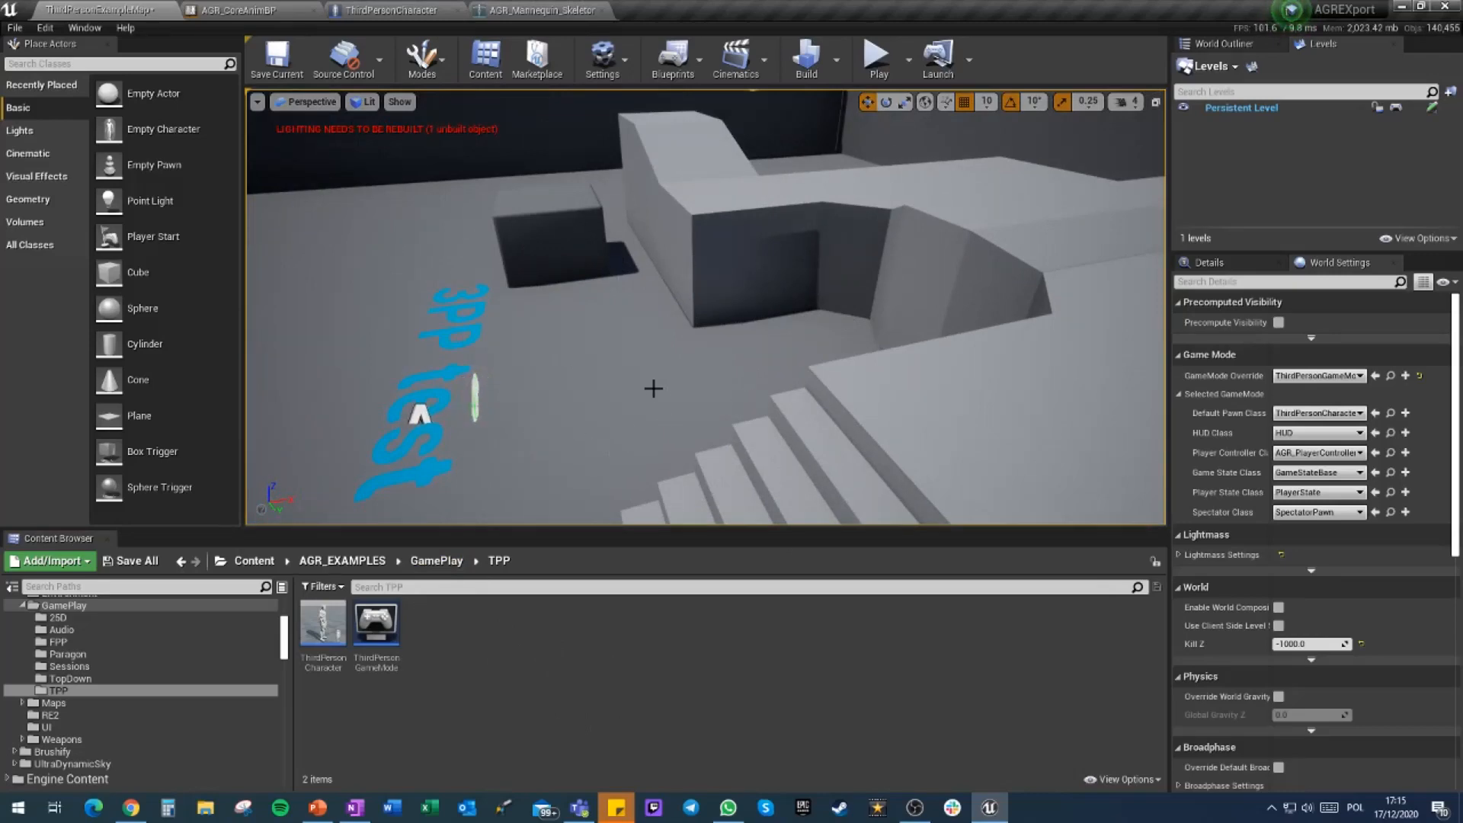
{"action": "mouse_move", "coordinate": [636, 354]}
{"action": "right_mouse_down"}
{"action": "mouse_move", "coordinate": [525, 373]}
{"action": "mouse_move", "coordinate": [716, 327]}
{"action": "mouse_move", "coordinate": [739, 335]}
{"action": "mouse_move", "coordinate": [770, 388]}
{"action": "mouse_move", "coordinate": [723, 366]}
{"action": "mouse_move", "coordinate": [755, 343]}
{"action": "mouse_move", "coordinate": [622, 351]}
{"action": "right_mouse_up"}
{"action": "key", "text": "w"}
{"action": "key", "text": "s"}
{"action": "key", "text": "w"}
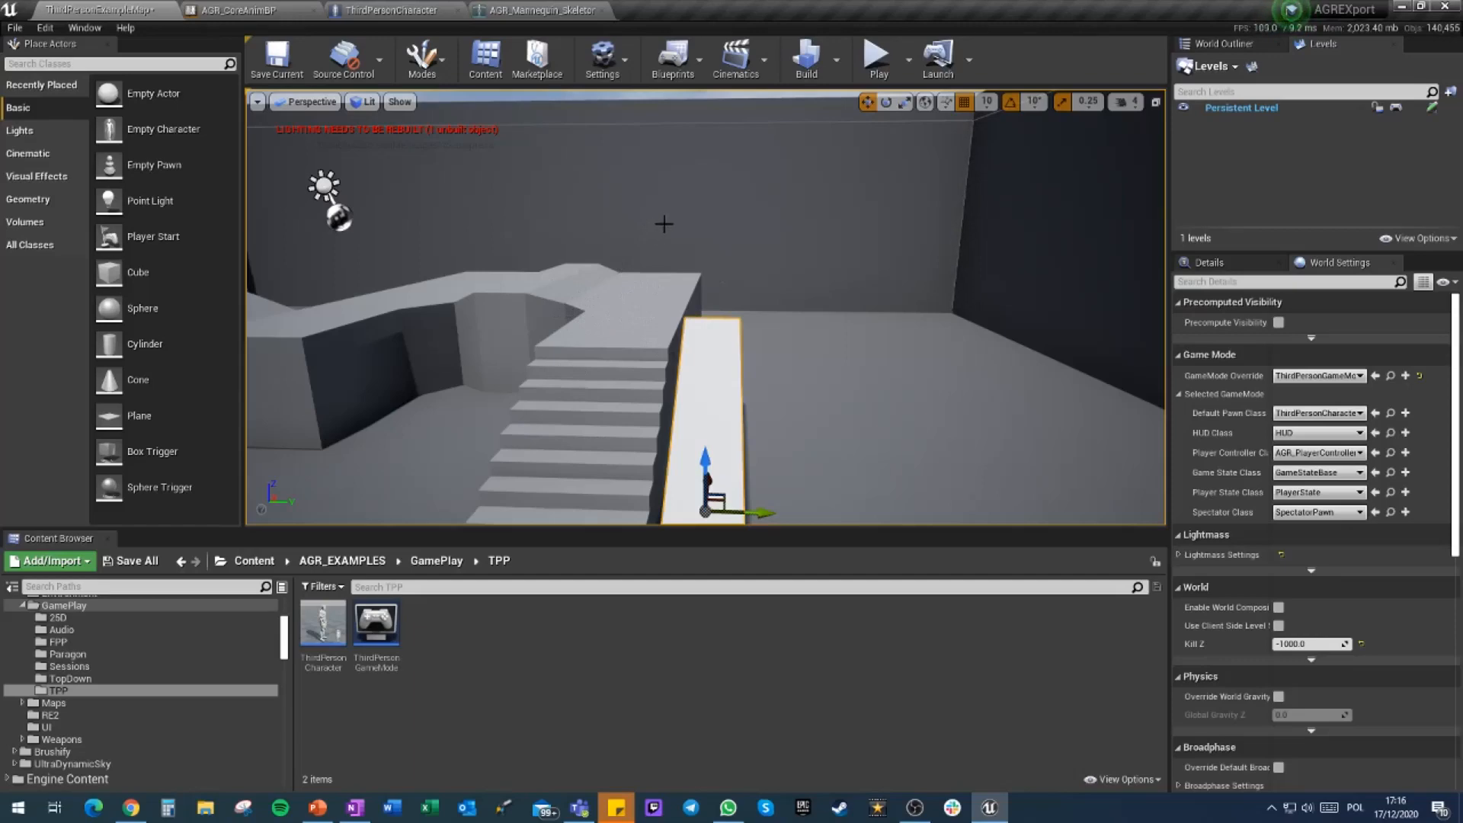
{"action": "right_click_drag", "start_coordinate": [636, 275], "coordinate": [577, 368]}
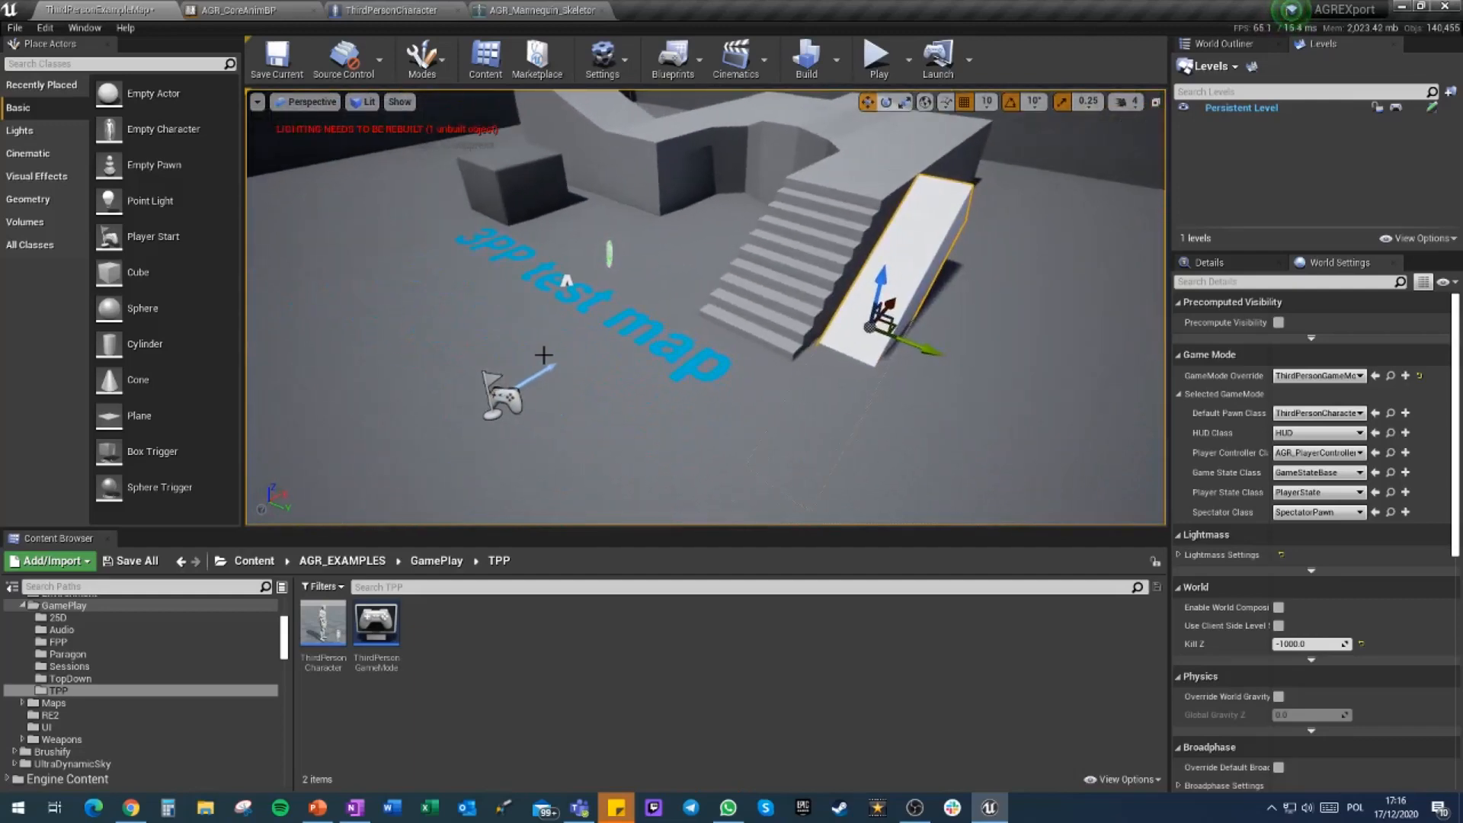
Close the AGR_Mannequin_Skeleton editor
{"action": "left_click", "coordinate": [587, 11]}
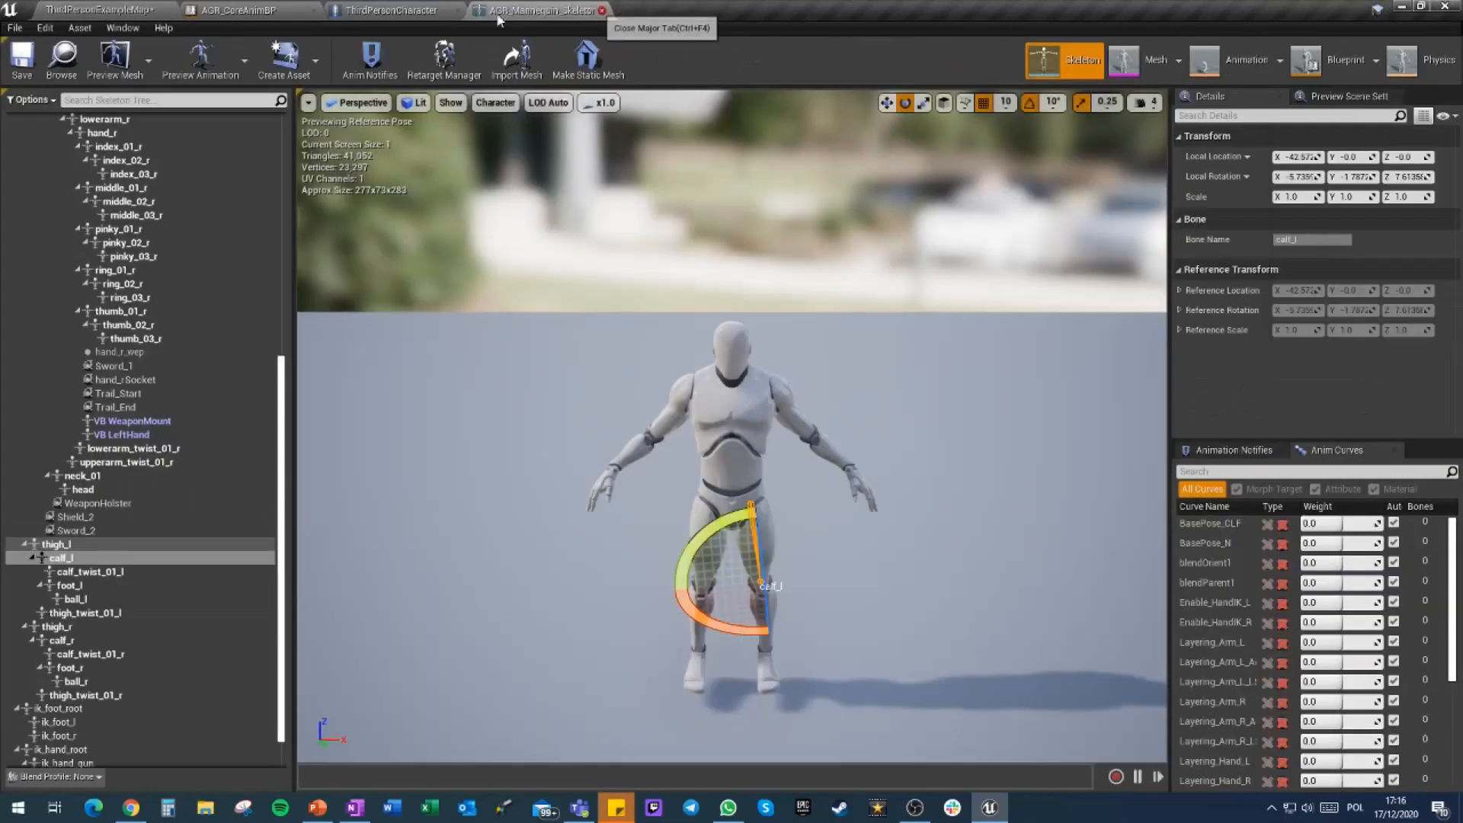
{"action": "left_click", "coordinate": [594, 10]}
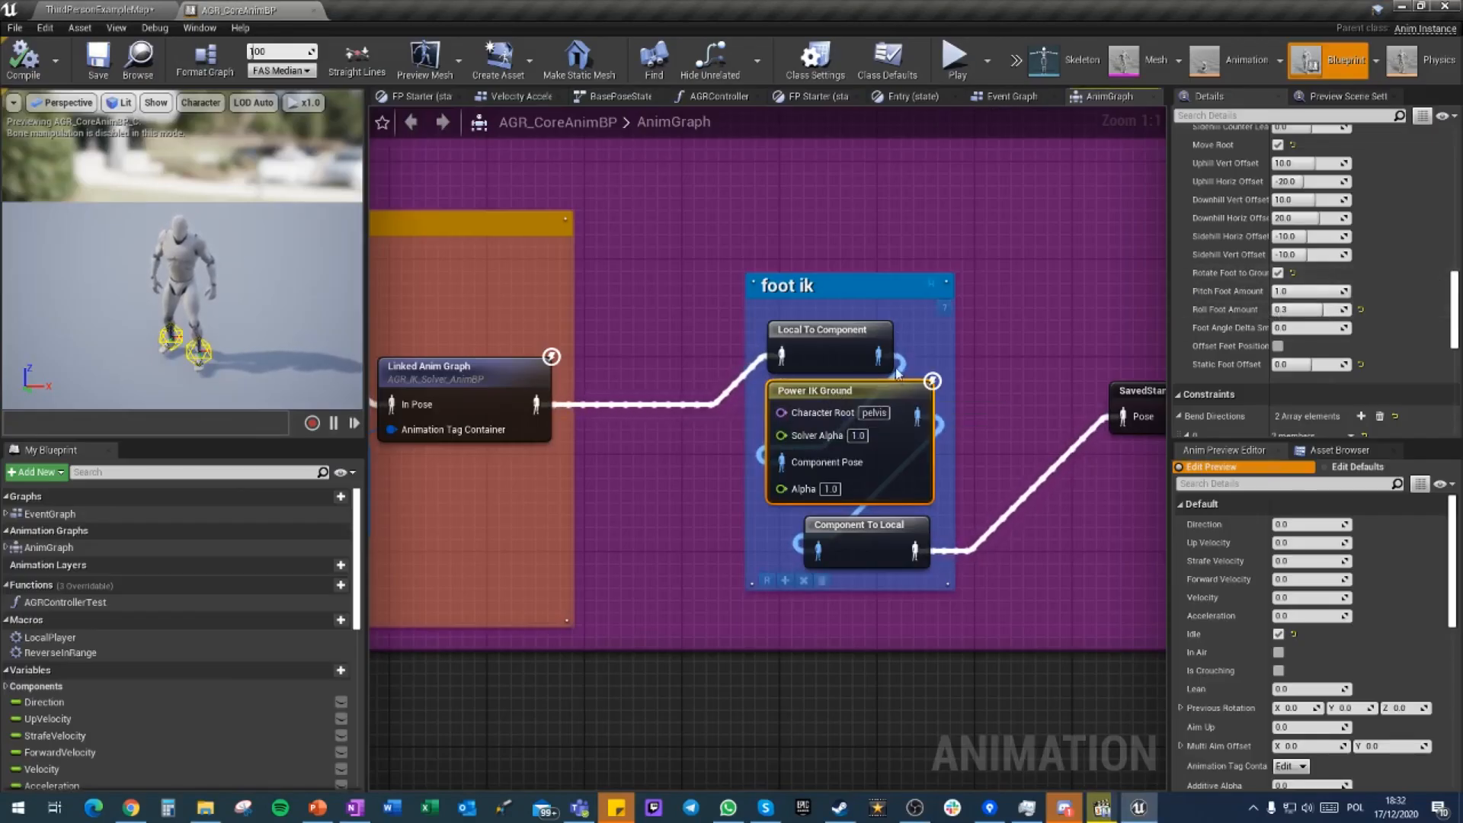
In AGR_CoreAnimBP, set the Power IK Ground node's Counter Lean Bone to spine_03
{"action": "scroll", "coordinate": [1353, 300], "scroll_direction": "up", "scroll_amount": 5}
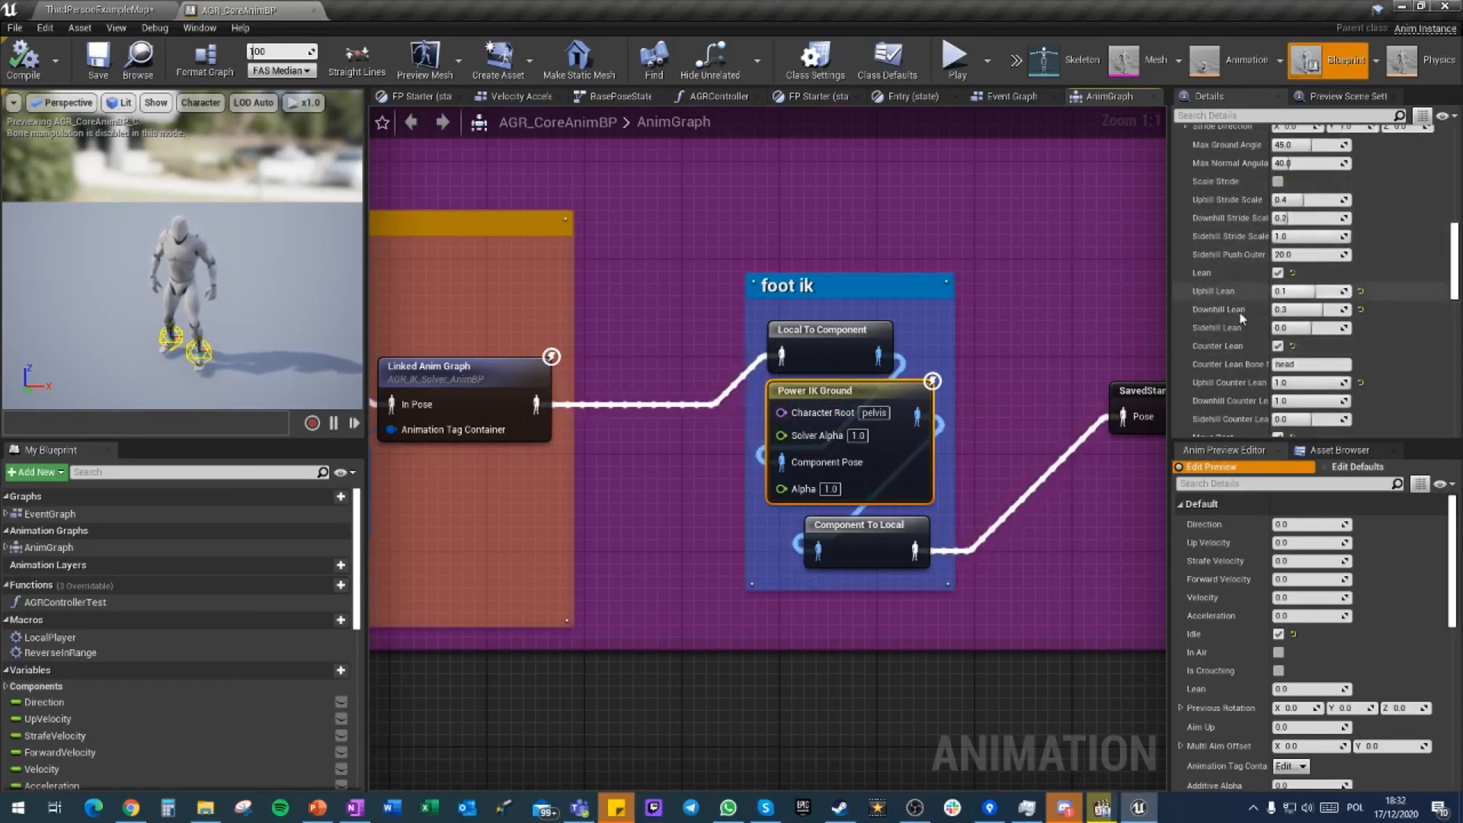
{"action": "scroll", "coordinate": [1263, 336], "scroll_direction": "up", "scroll_amount": 2}
{"action": "scroll", "coordinate": [1261, 343], "scroll_direction": "up", "scroll_amount": 2}
{"action": "scroll", "coordinate": [1246, 300], "scroll_direction": "down", "scroll_amount": 3}
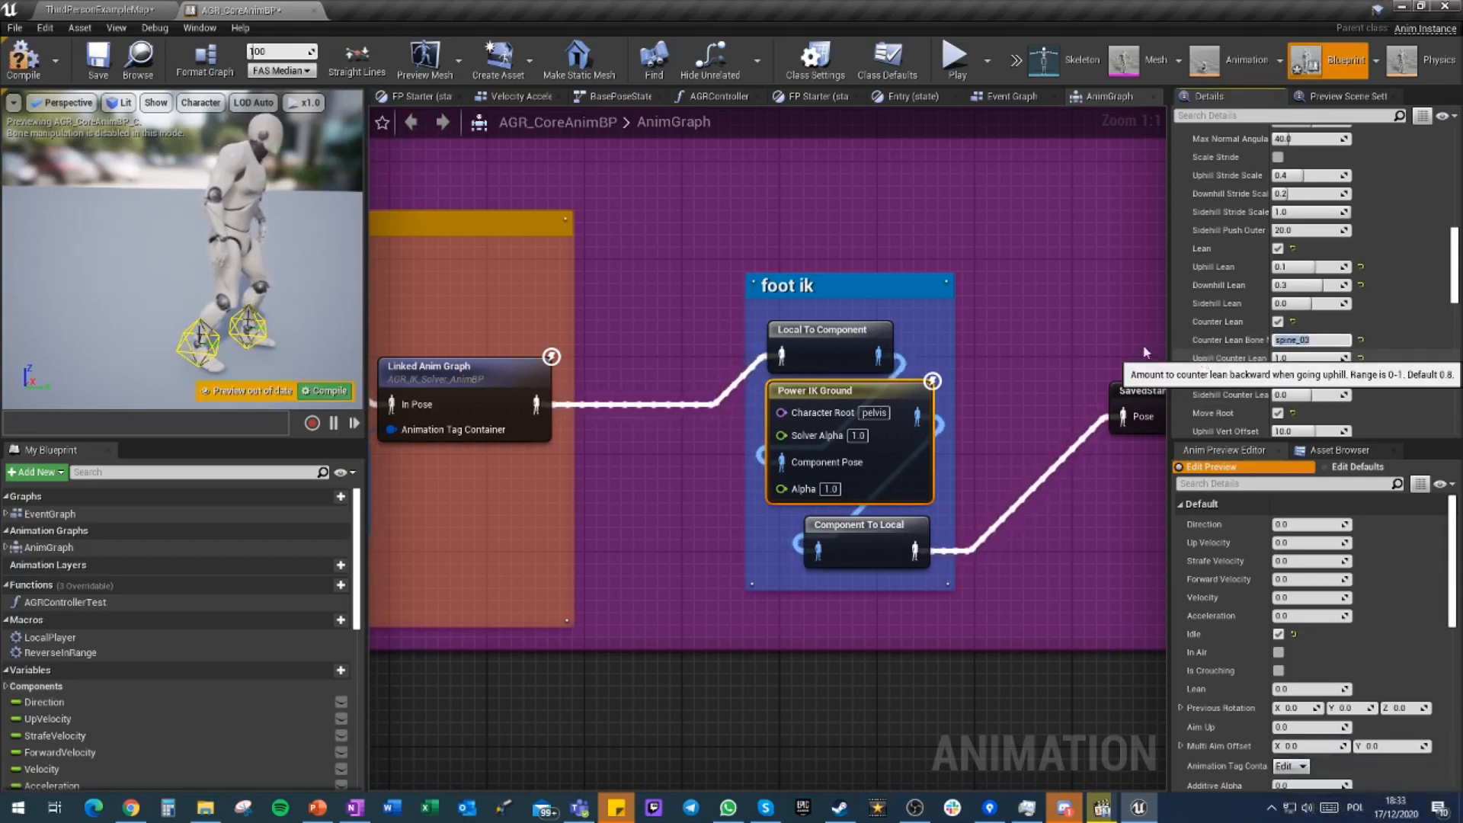
Play ThirdPersonExampleMap and run the character repeatedly up and down the stairs to test the counter lean, and end the play session
{"action": "left_click", "coordinate": [128, 9]}
{"action": "left_click", "coordinate": [876, 61]}
{"action": "key", "text": "w"}
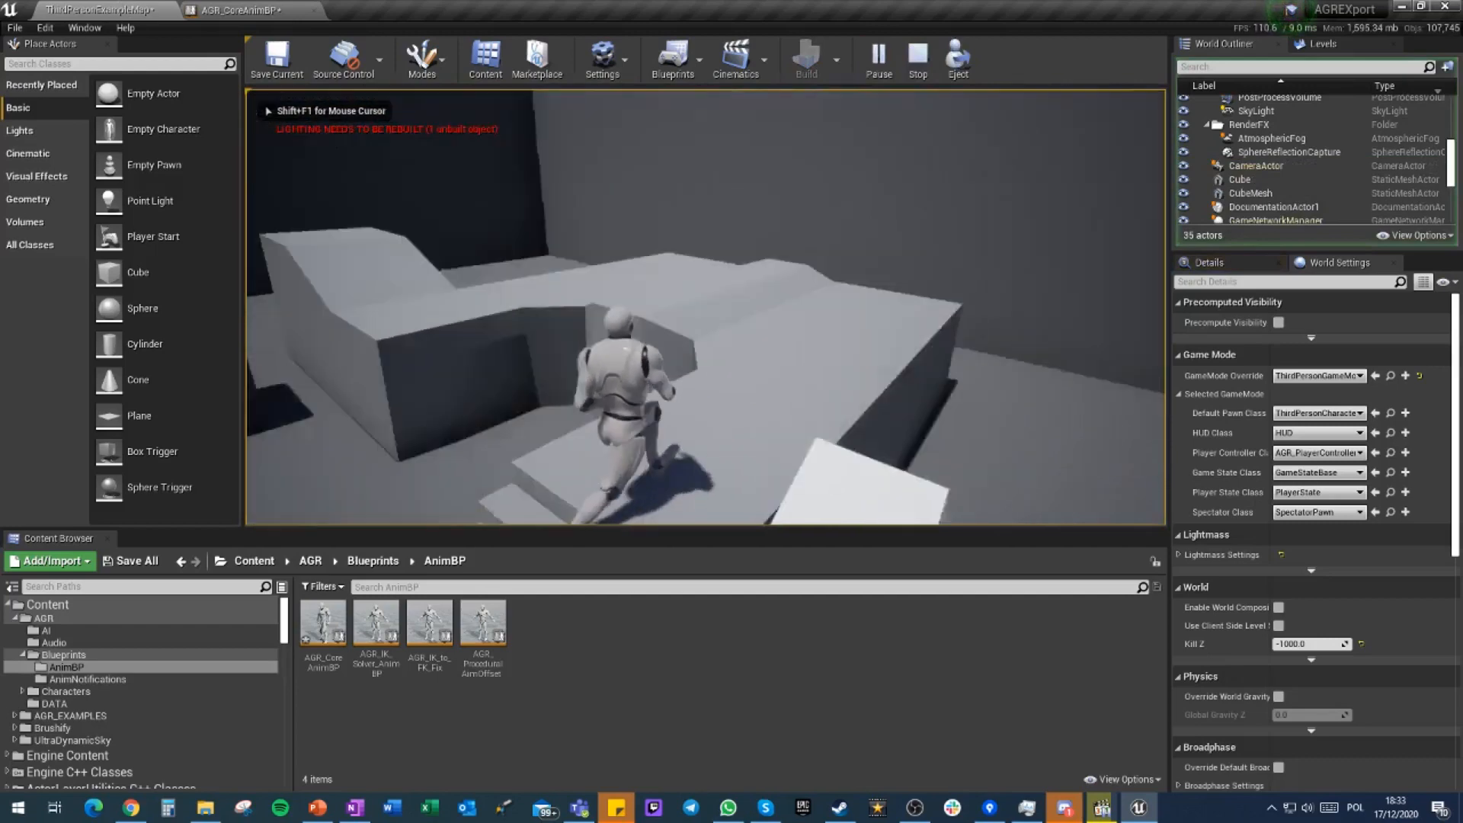
{"action": "key", "text": "s"}
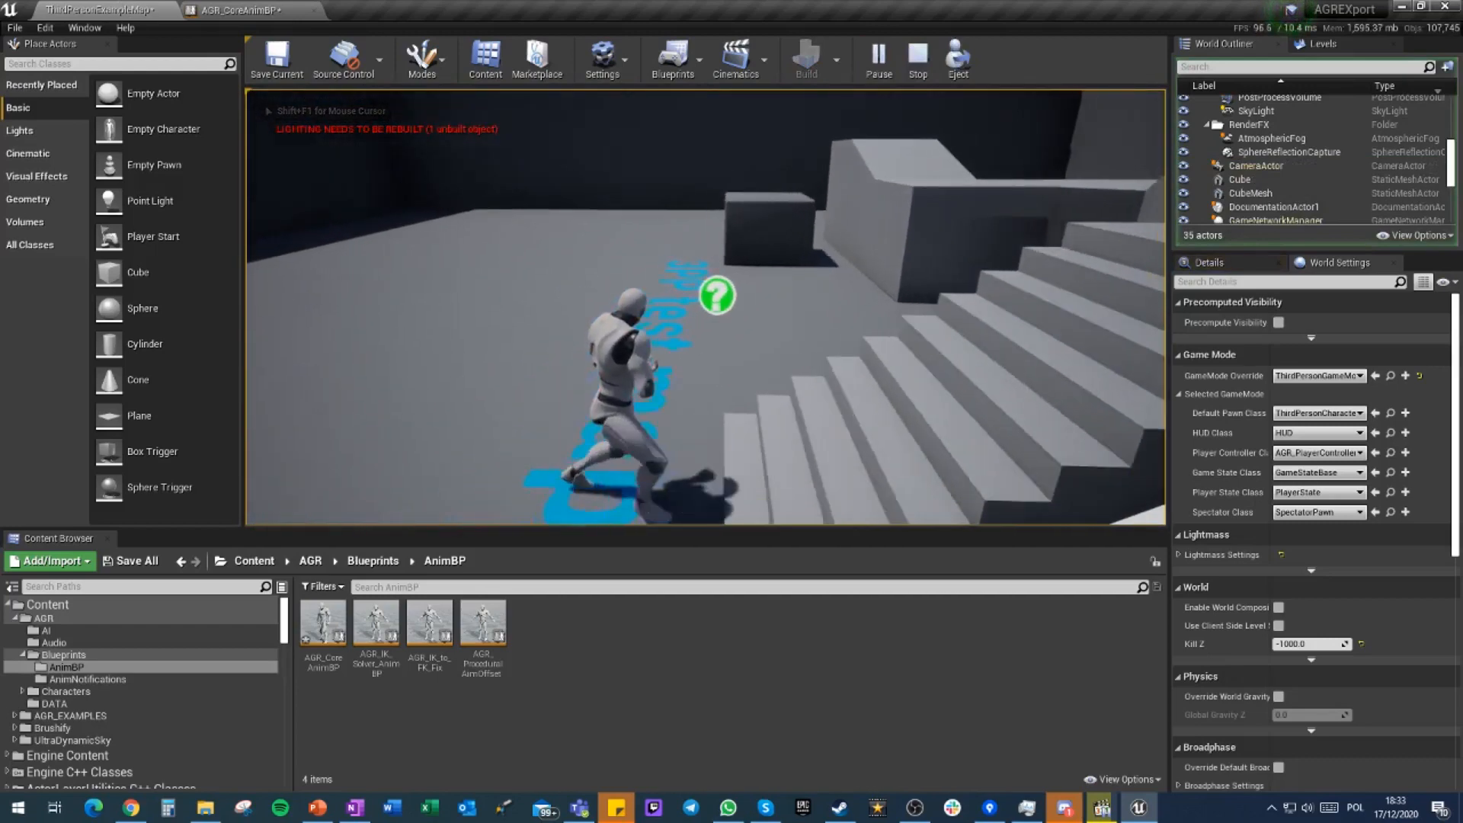
{"action": "key", "text": "w"}
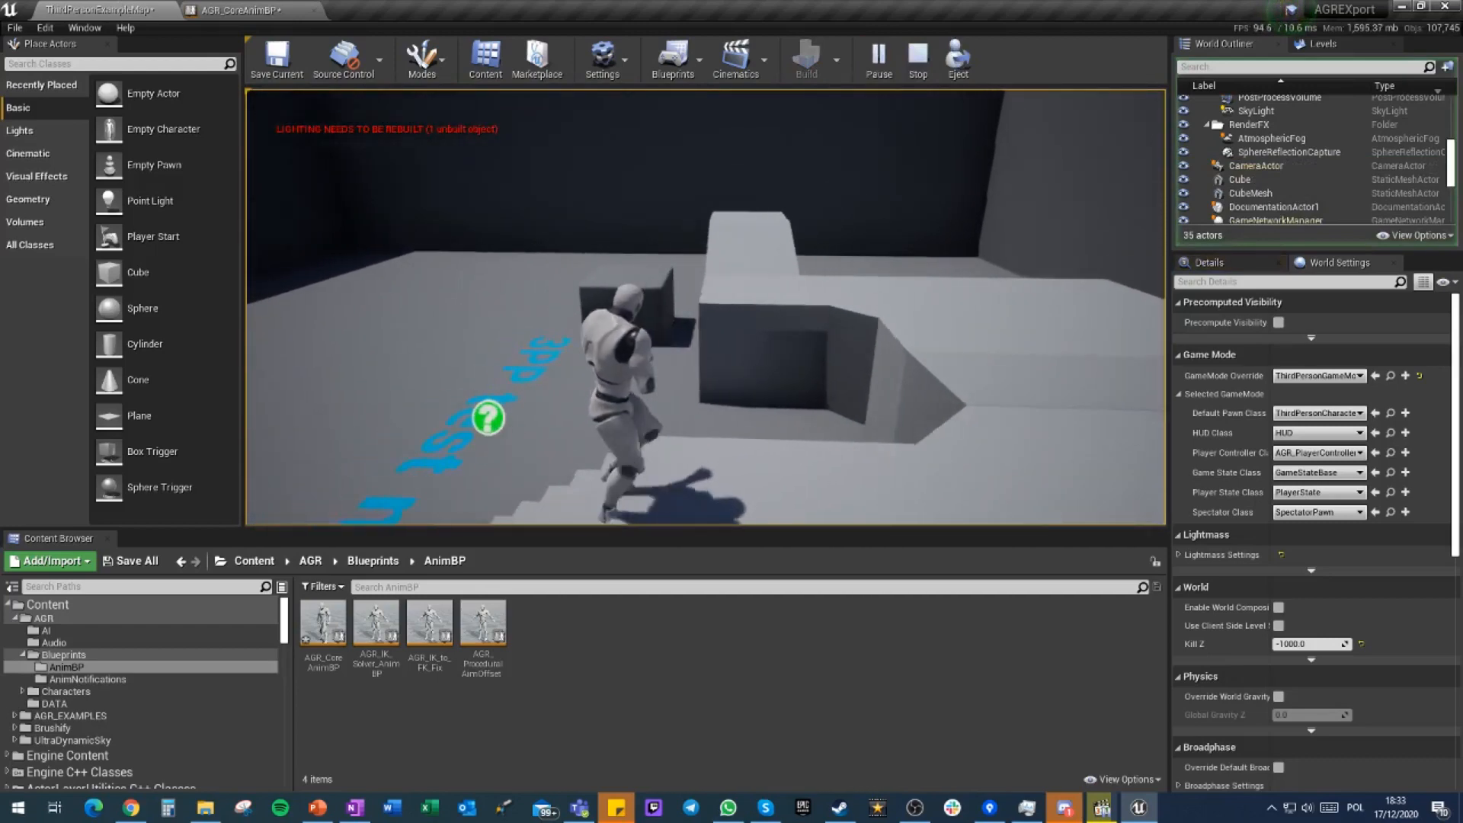
{"action": "key", "text": "a"}
{"action": "key", "text": "w"}
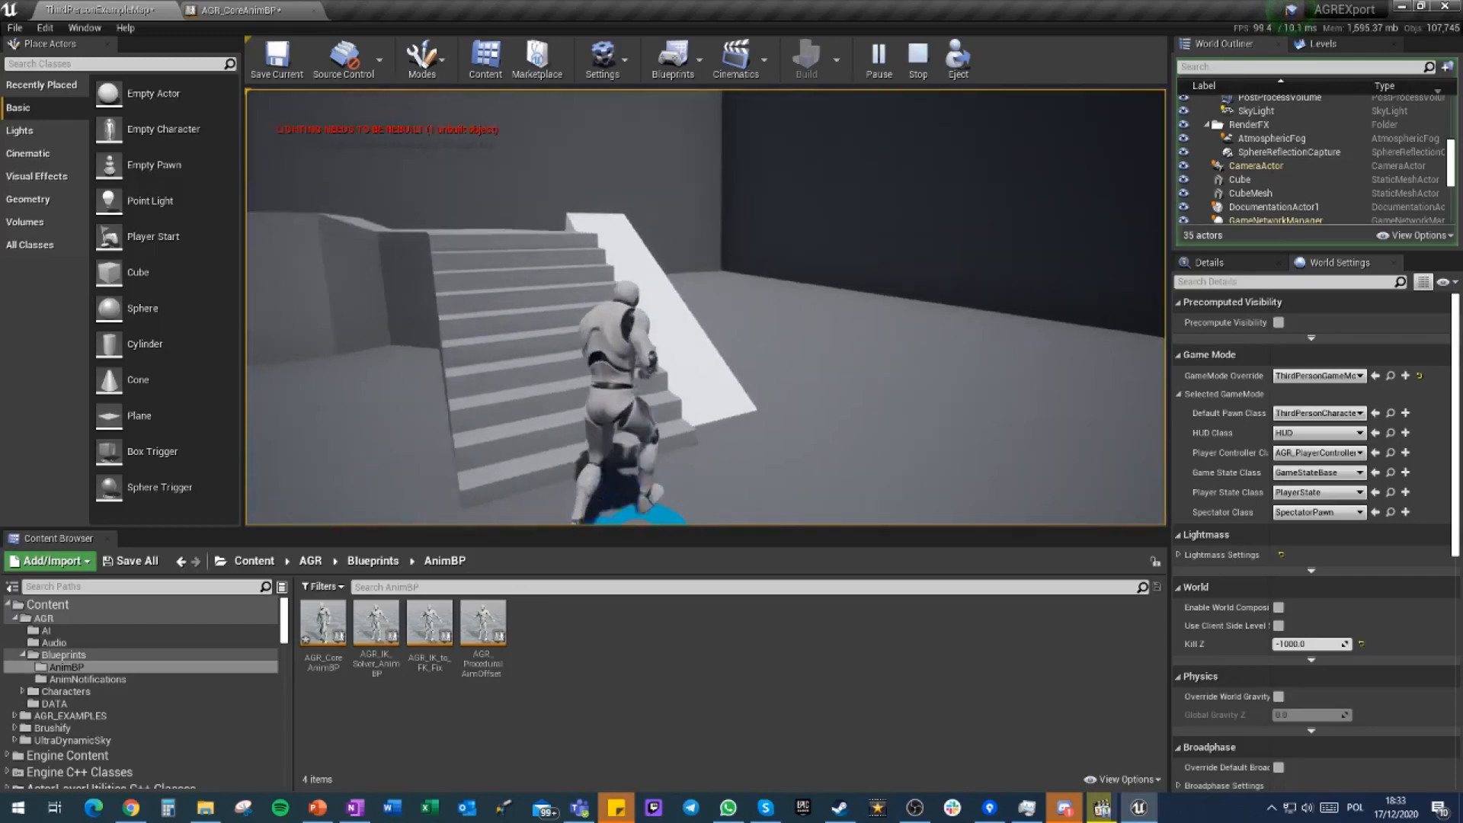
{"action": "key", "text": "s"}
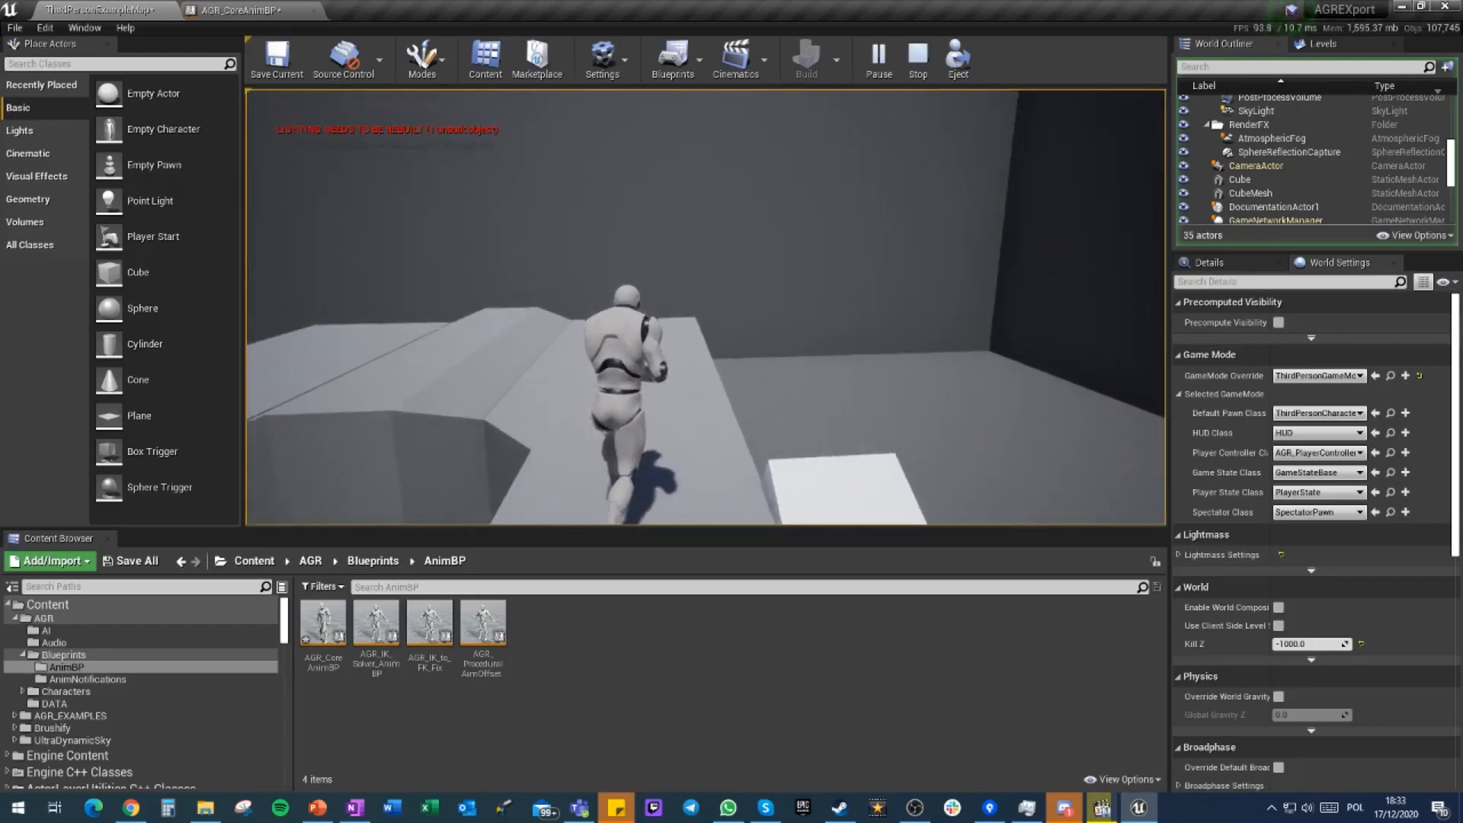
{"action": "key", "text": "s"}
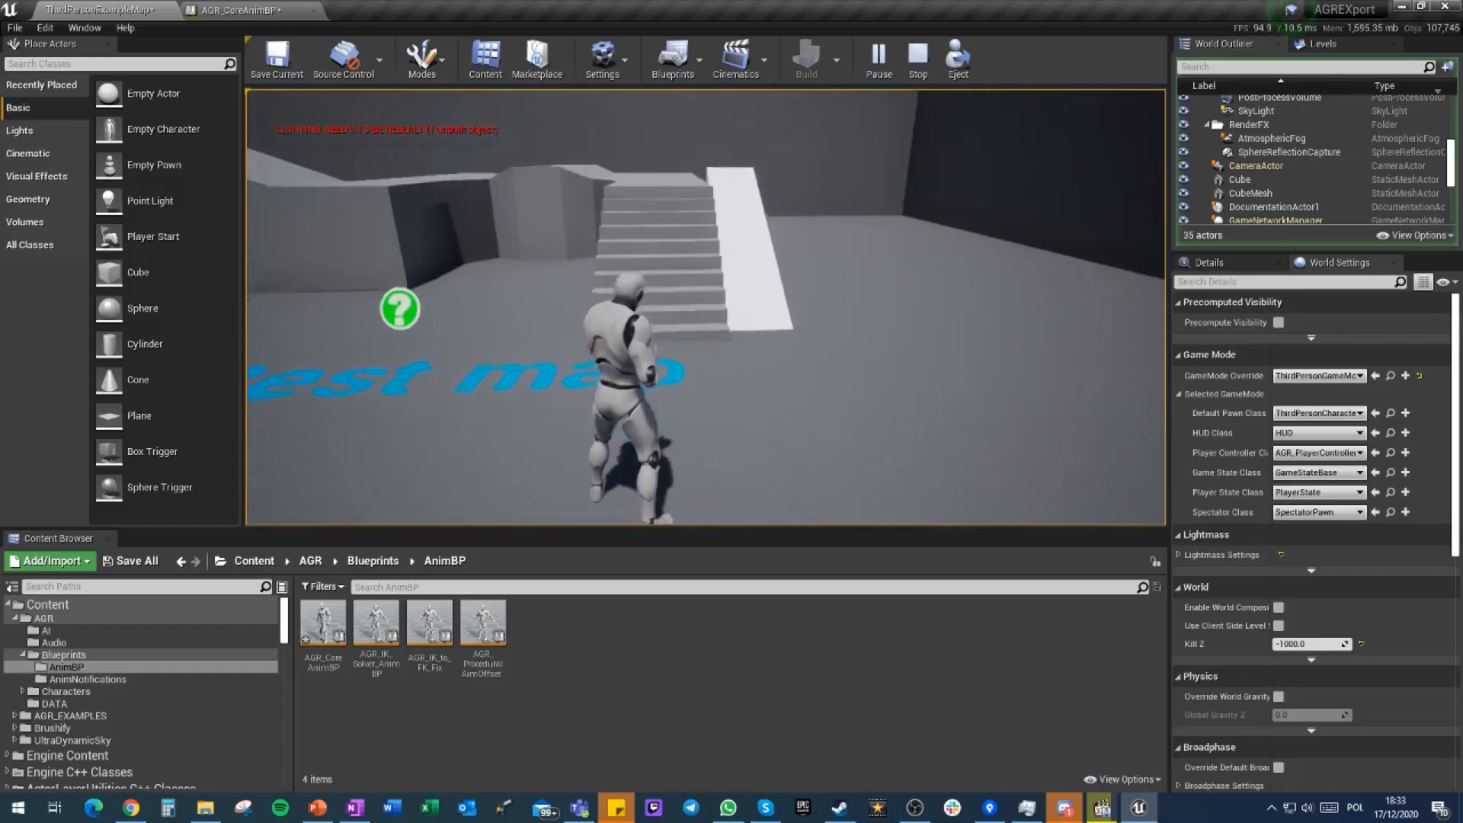
{"action": "key", "text": "w"}
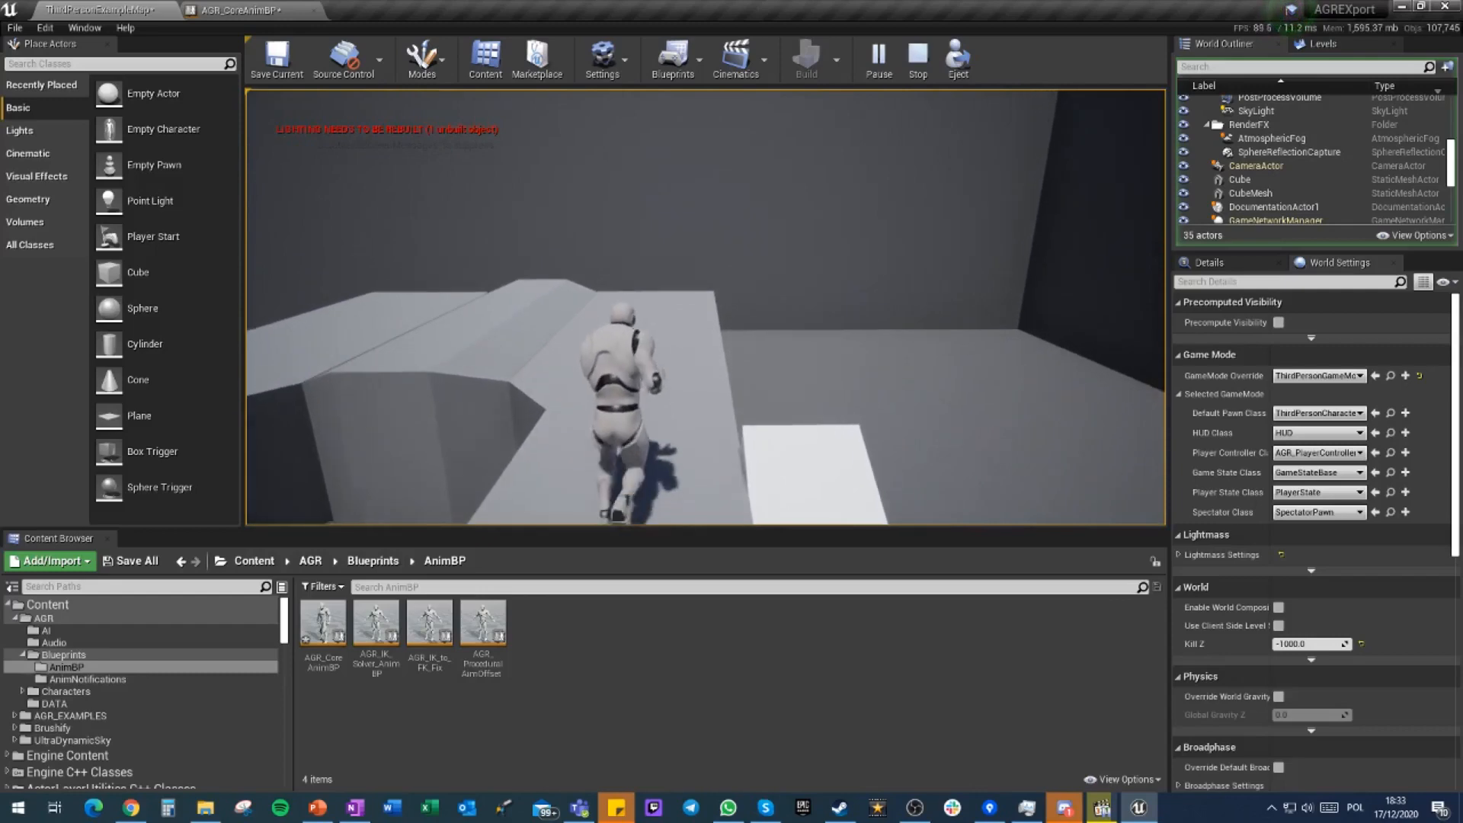
{"action": "key", "text": "s"}
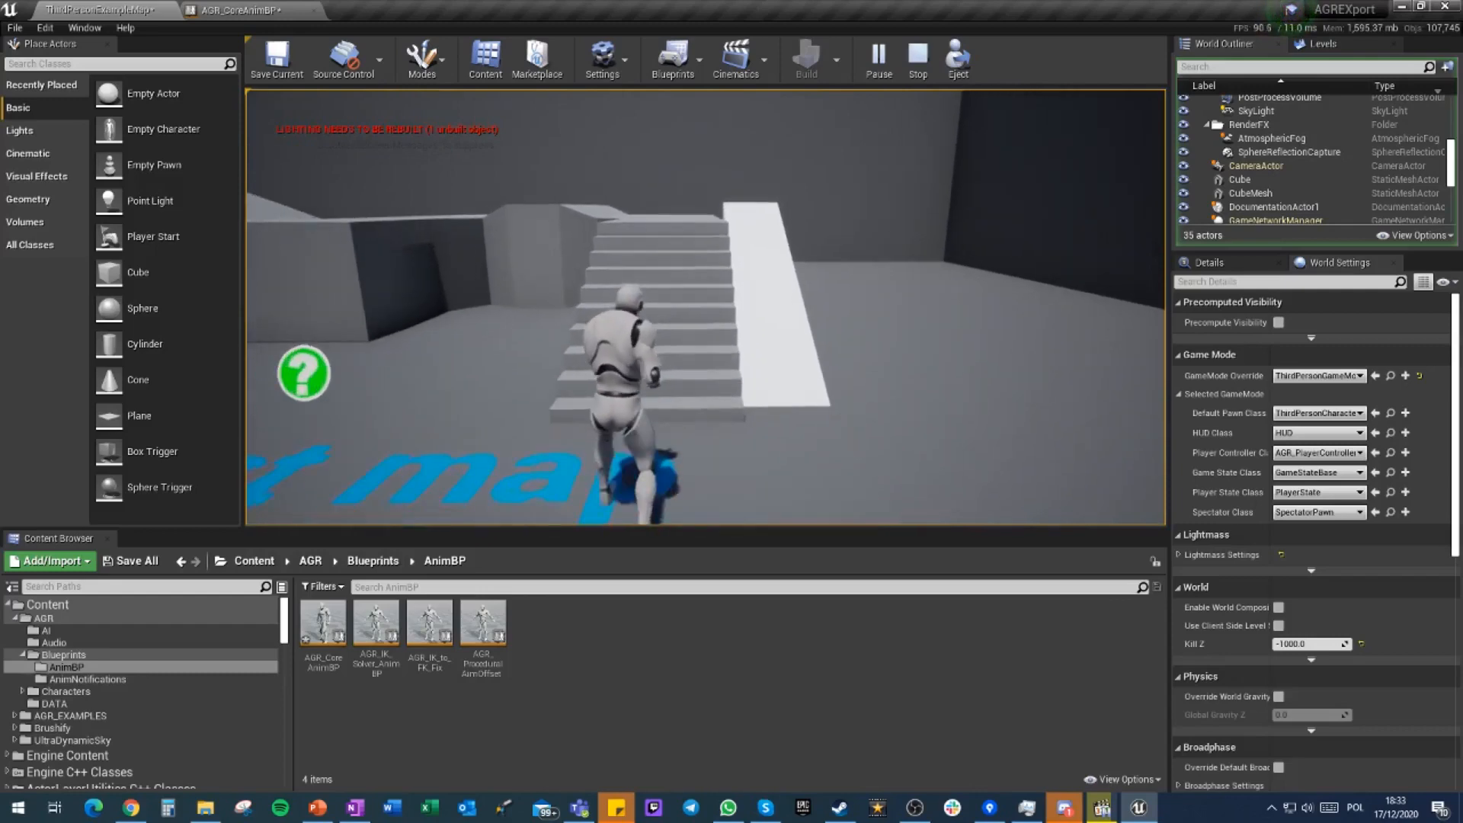
{"action": "key", "text": "Escape"}
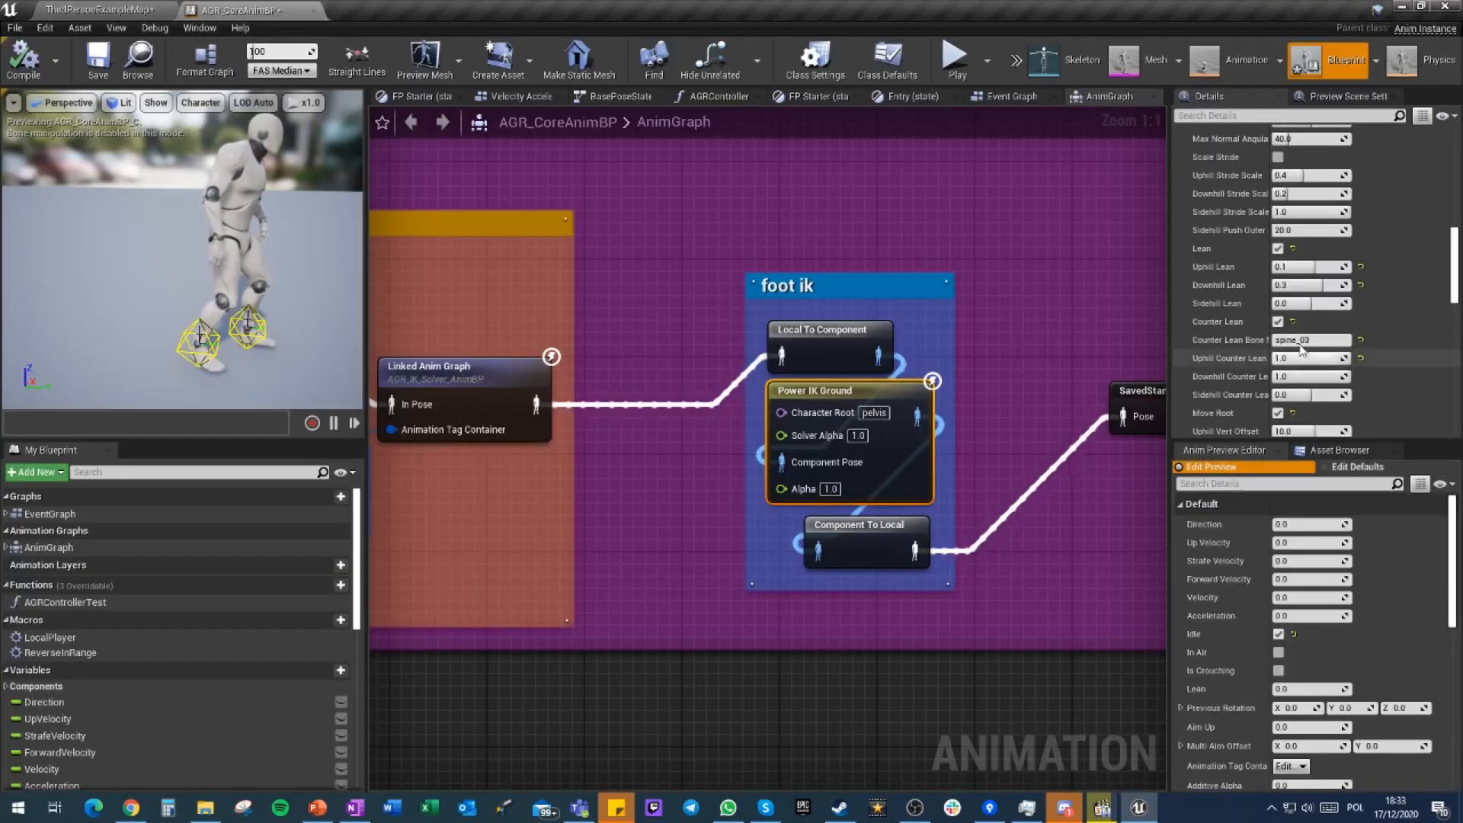
Set the Power IK Ground node's Feet Delta Smooth Speed to 300 in AGR_CoreAnimBP
{"action": "scroll", "coordinate": [1305, 385], "scroll_direction": "down", "scroll_amount": 1}
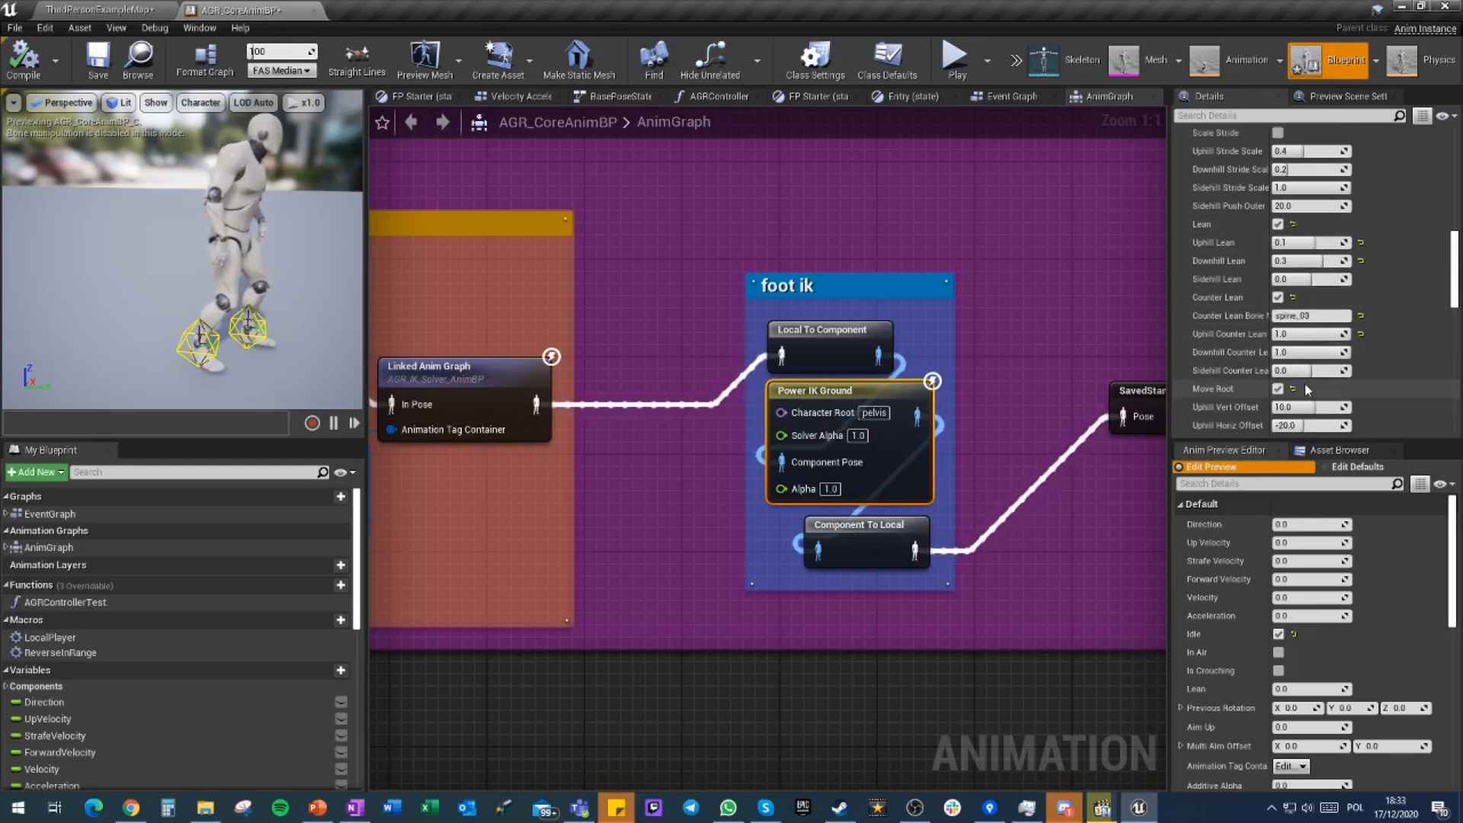
{"action": "scroll", "coordinate": [1241, 424], "scroll_direction": "down", "scroll_amount": 8}
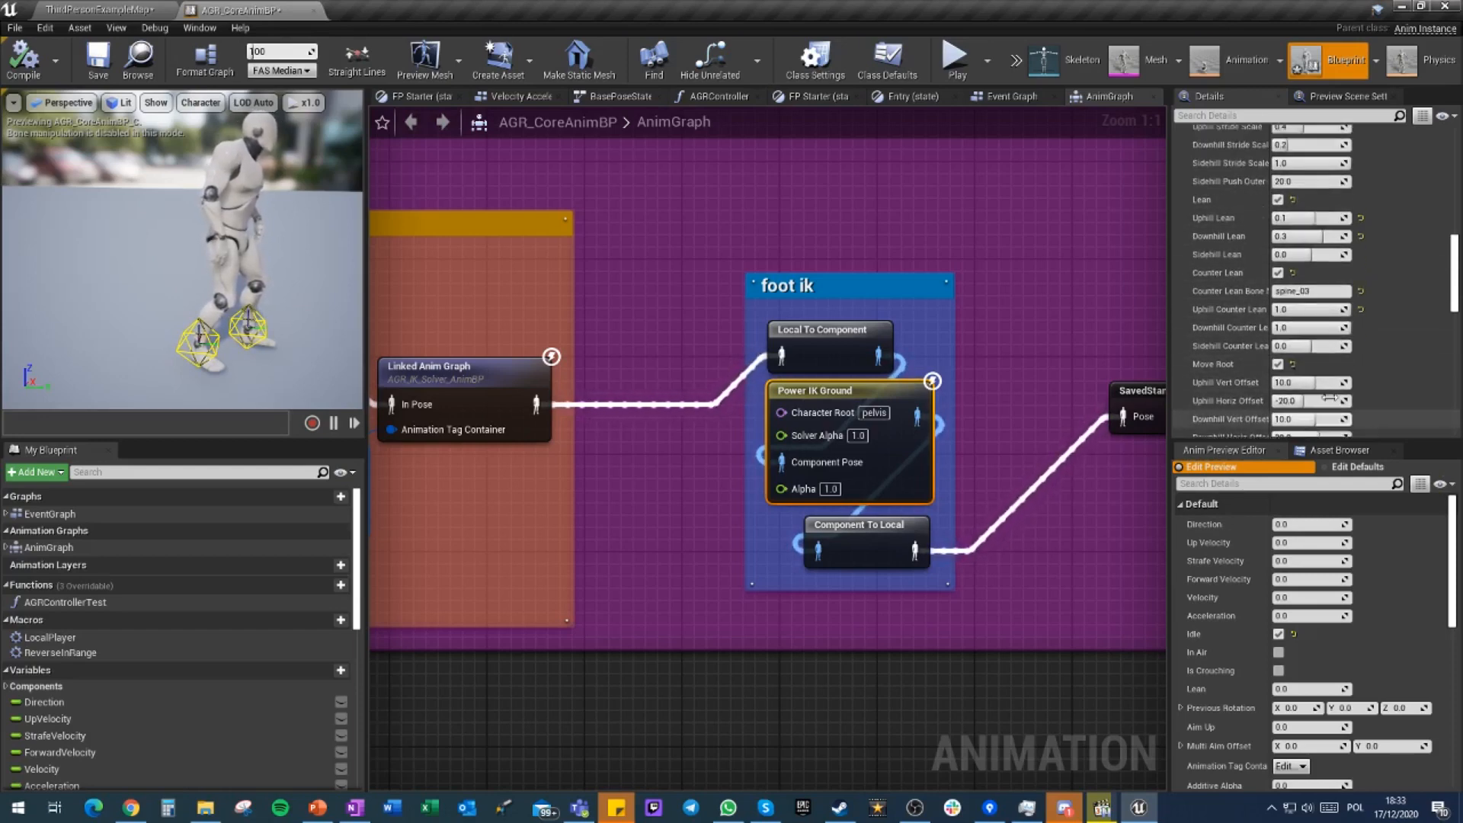
{"action": "scroll", "coordinate": [1346, 381], "scroll_direction": "up", "scroll_amount": 8}
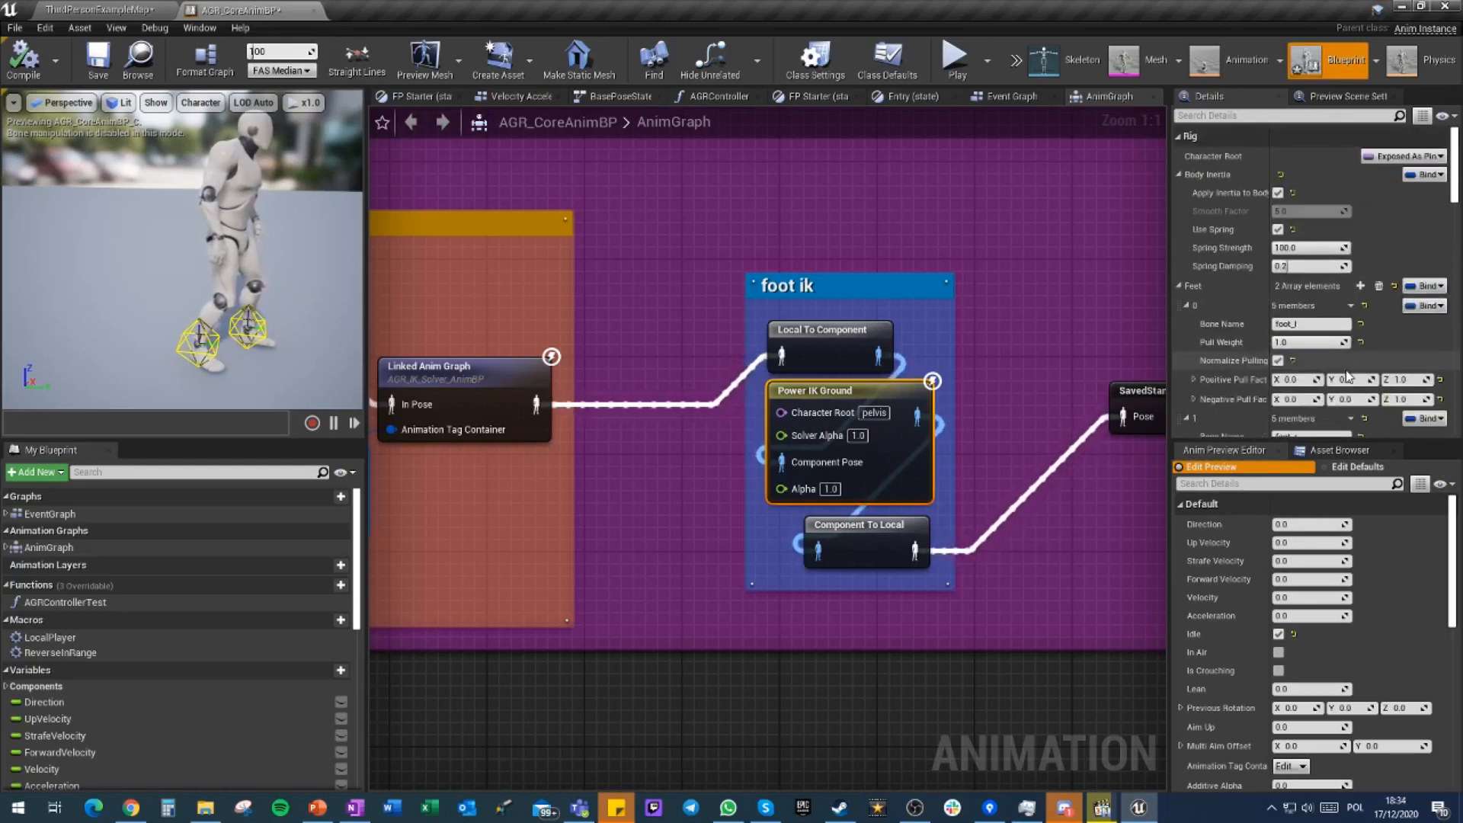
{"action": "scroll", "coordinate": [1340, 312], "scroll_direction": "down", "scroll_amount": 5}
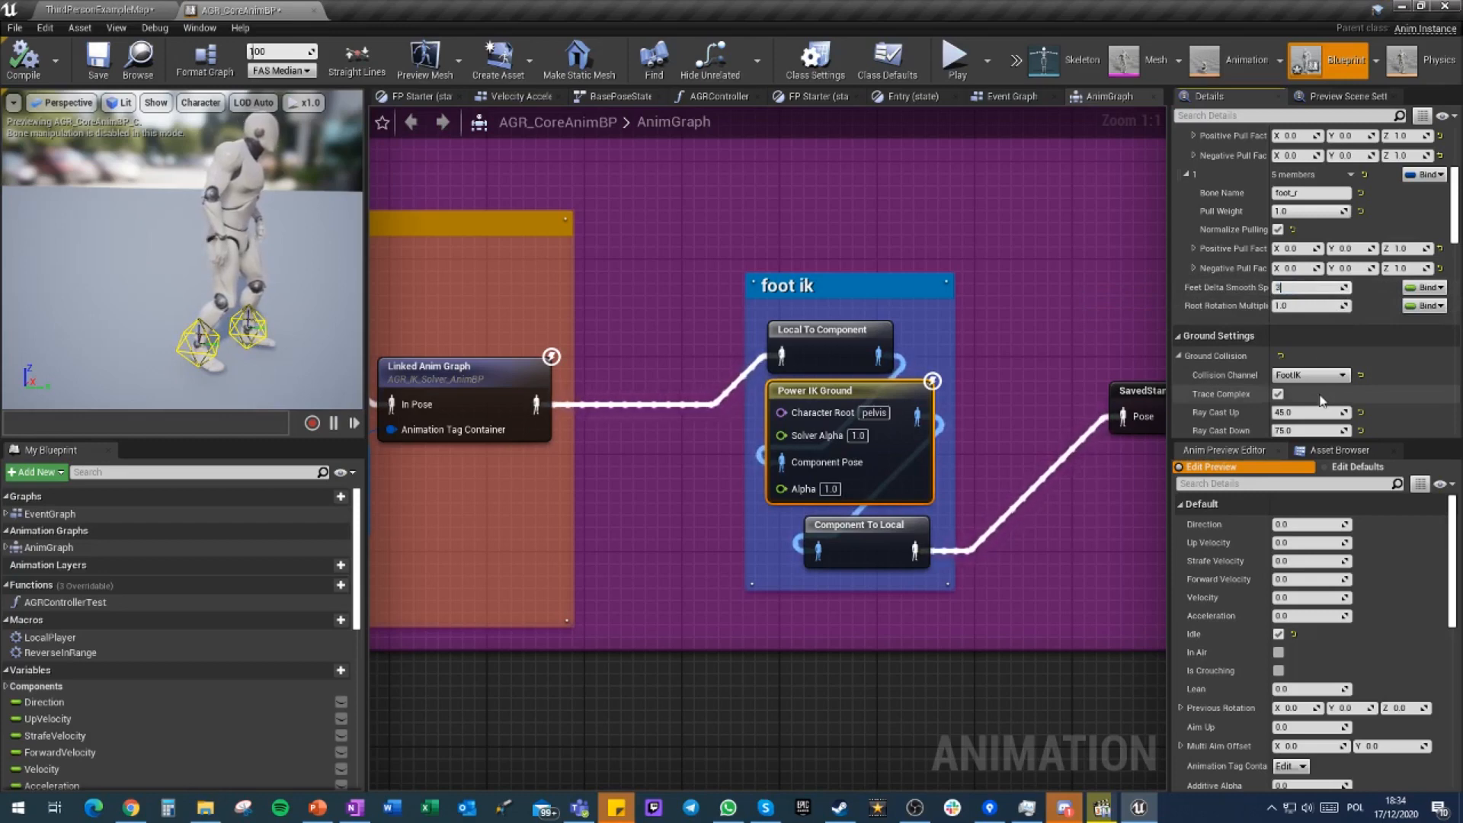
Play ThirdPersonExampleMap and run the character up, down and sideways along the stairs to test the foot smoothing speed
{"action": "left_click", "coordinate": [107, 7]}
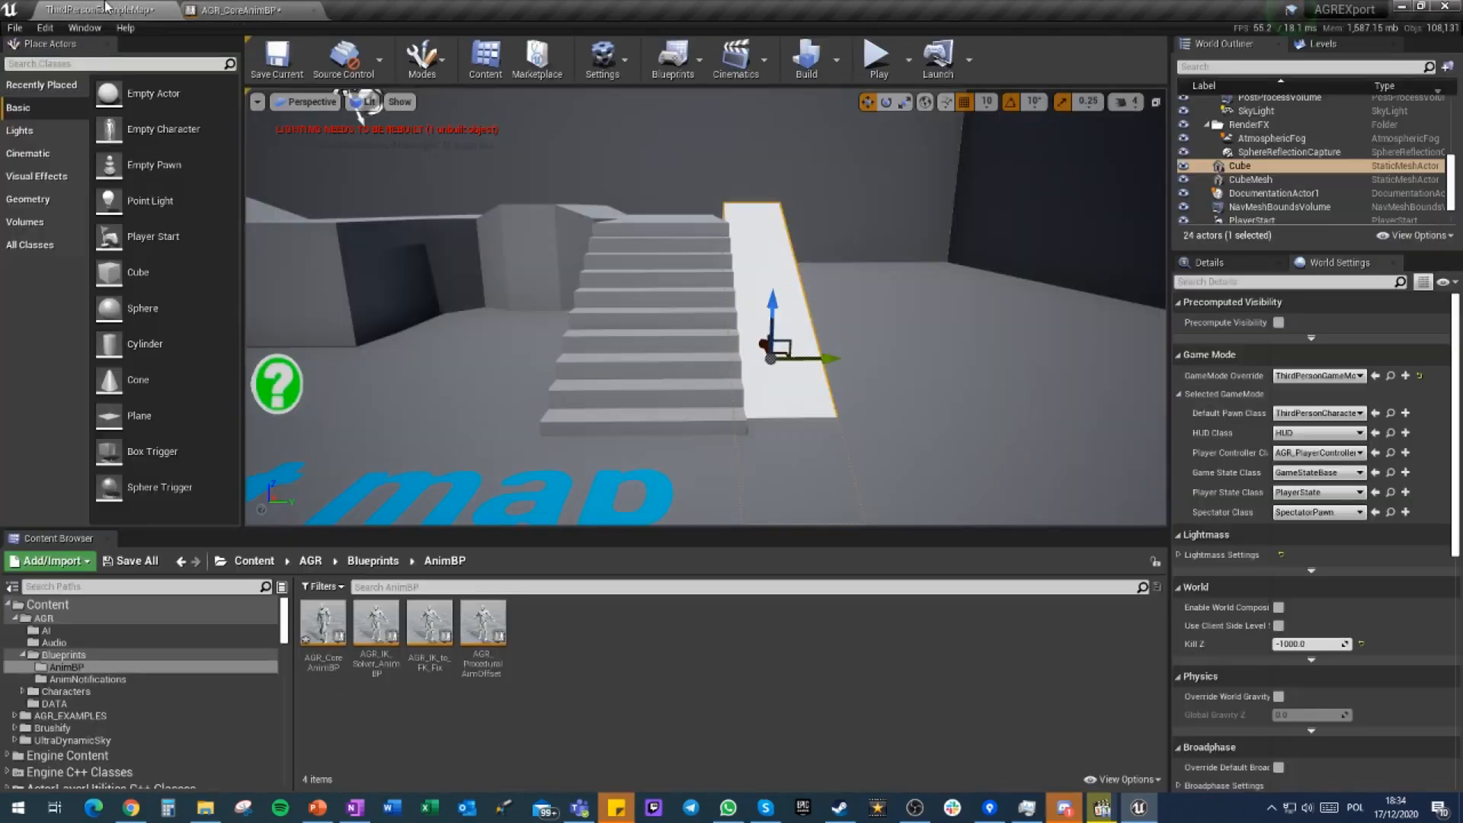
{"action": "left_click", "coordinate": [876, 67]}
{"action": "key", "text": "w"}
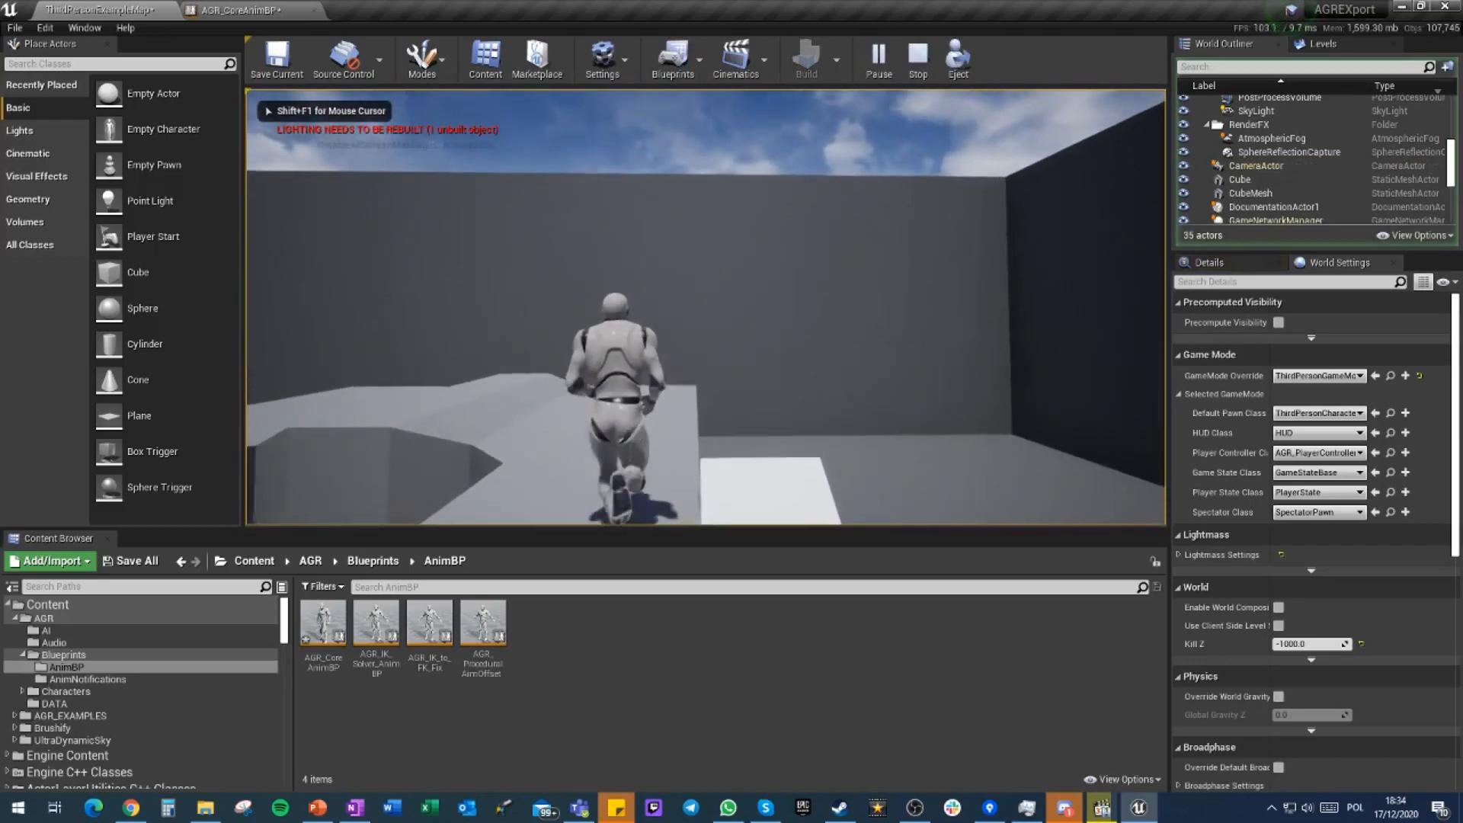
{"action": "key", "text": "d"}
{"action": "key", "text": "s"}
{"action": "key", "text": "a"}
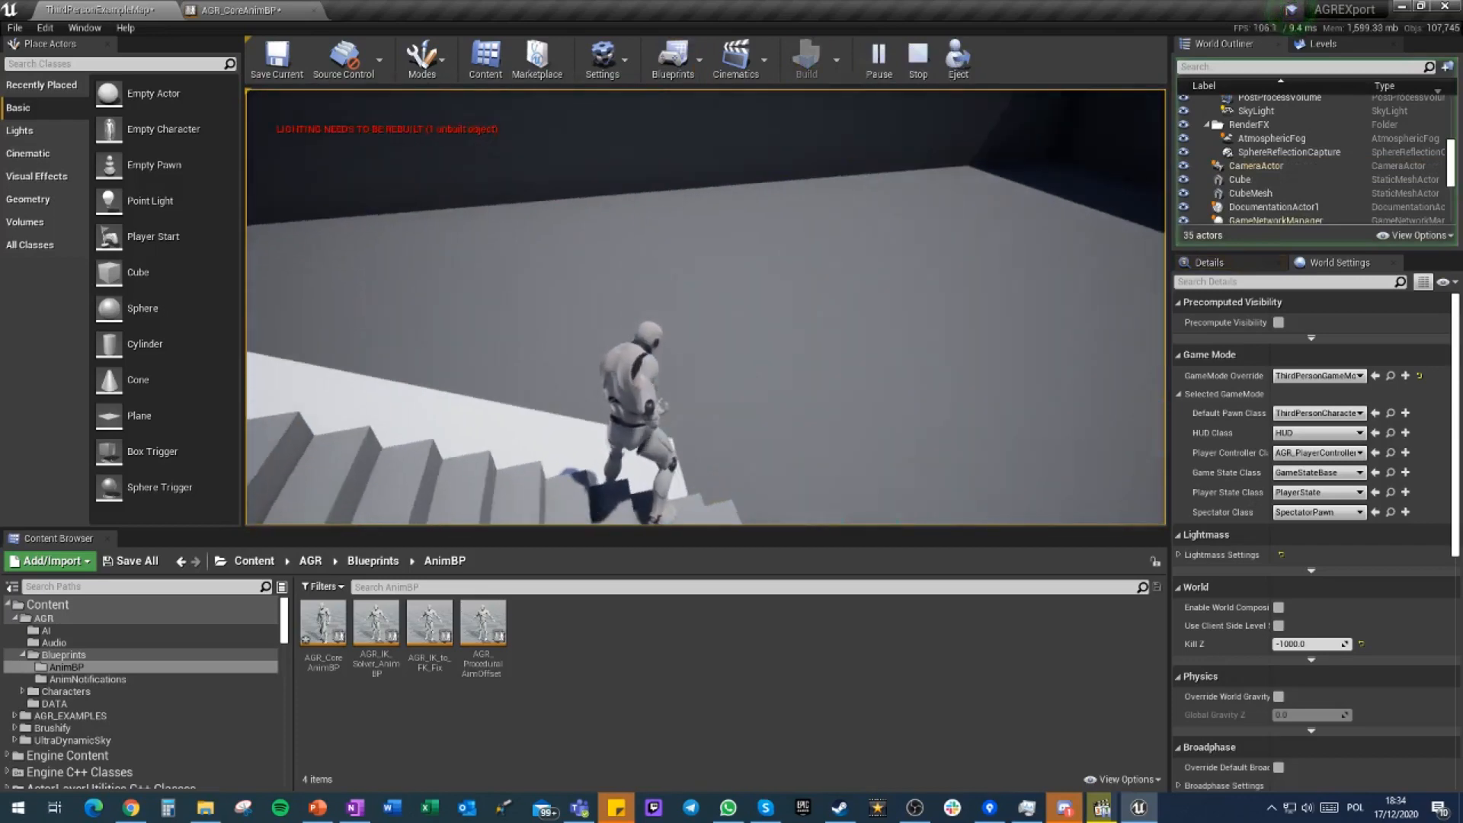
{"action": "key", "text": "a"}
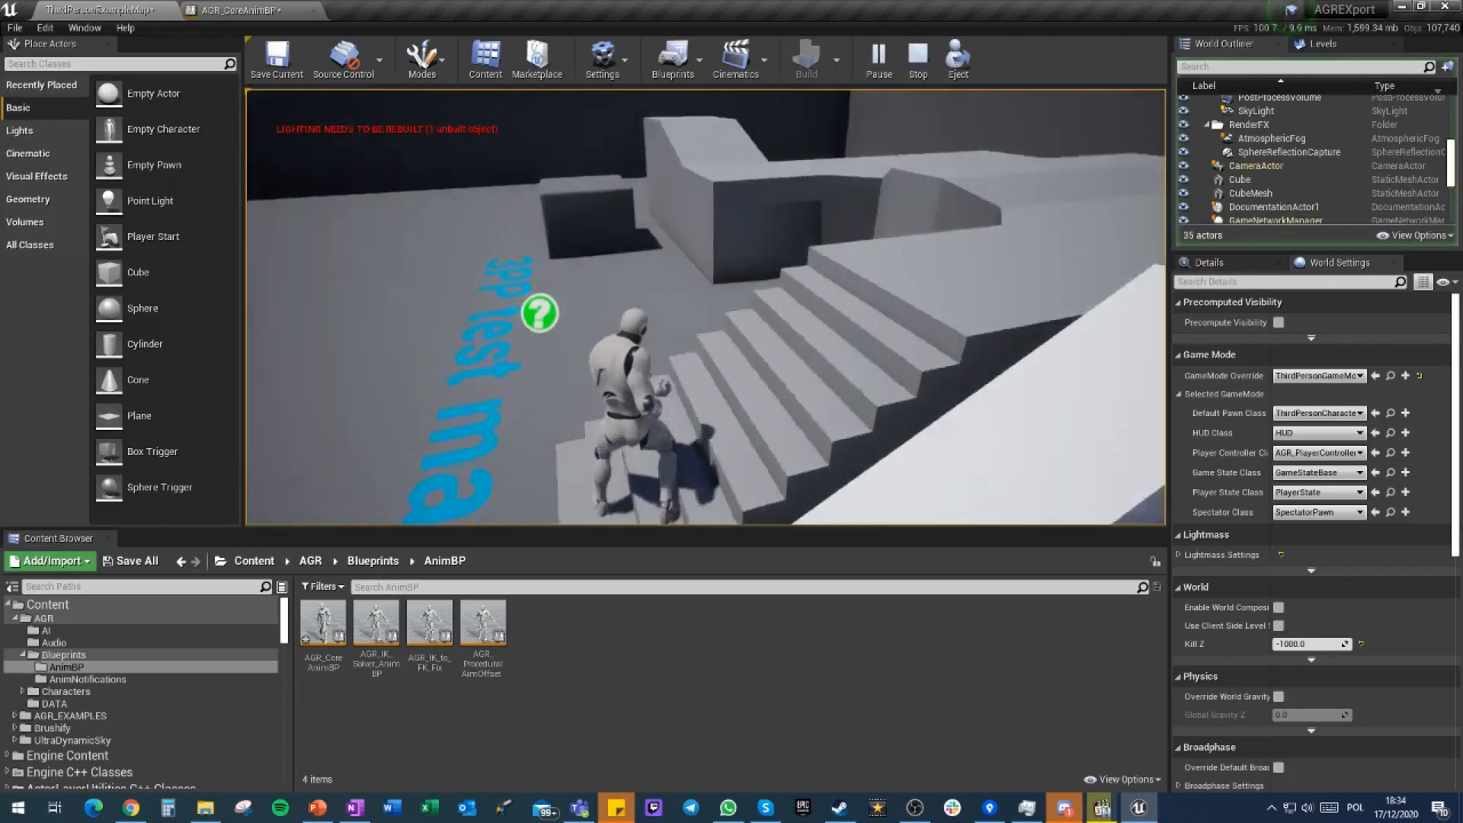
{"action": "key", "text": "w"}
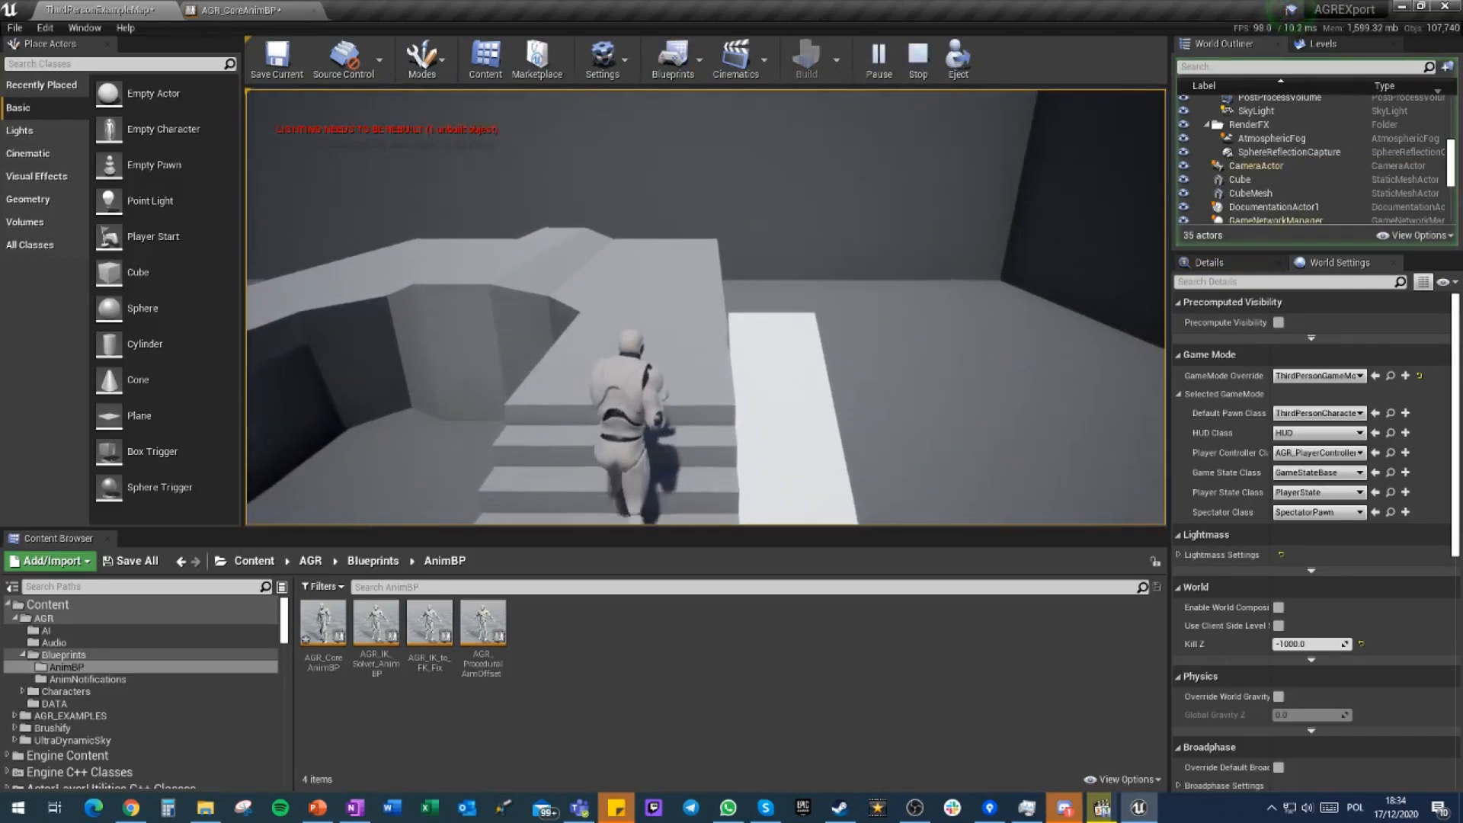
Check the feet on the stairs, platform and top of the white ramp, and end the play session to return to AGR_CoreAnimBP
{"action": "key", "text": "w"}
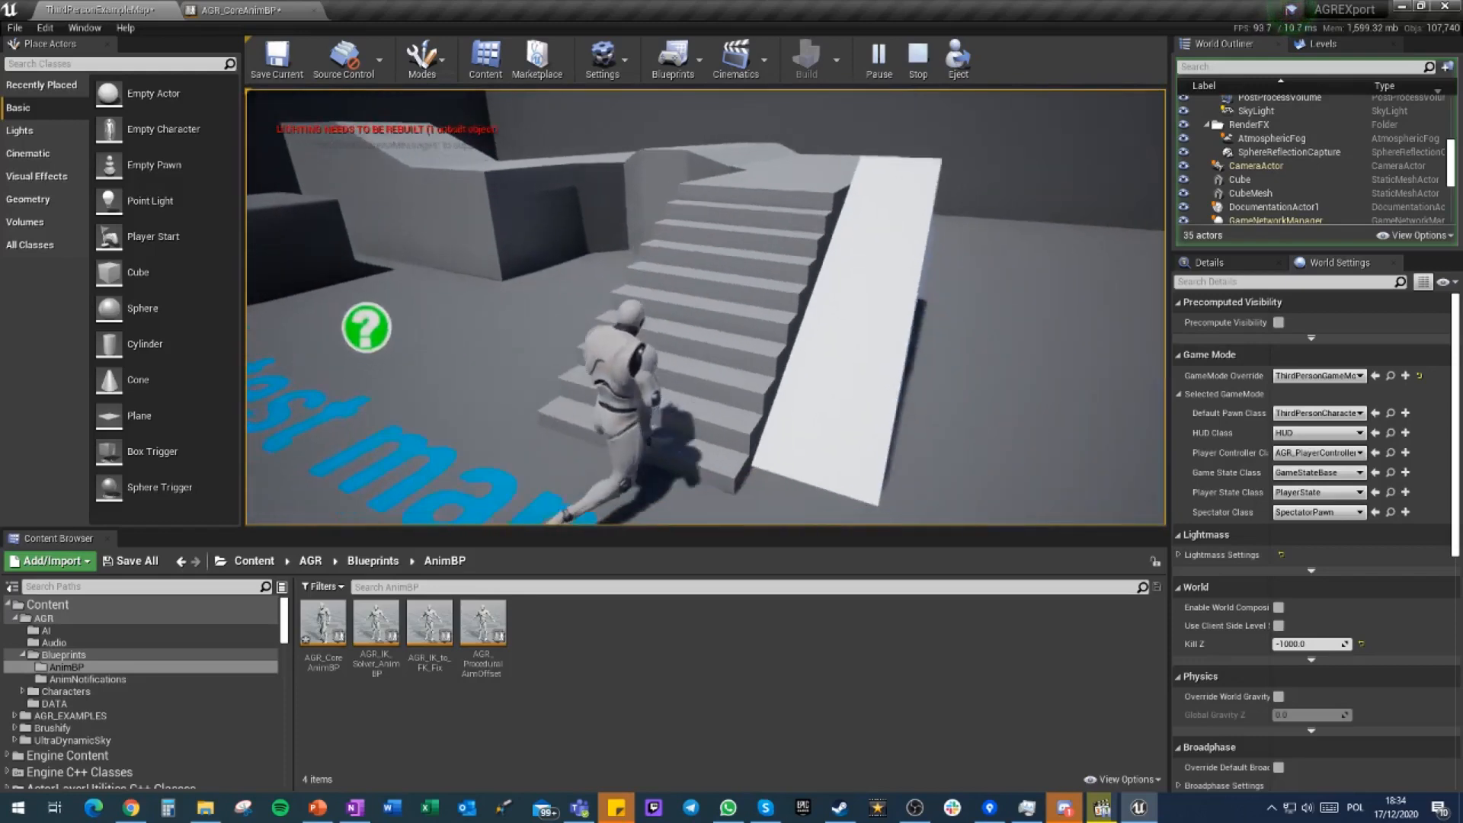
{"action": "key", "text": "w"}
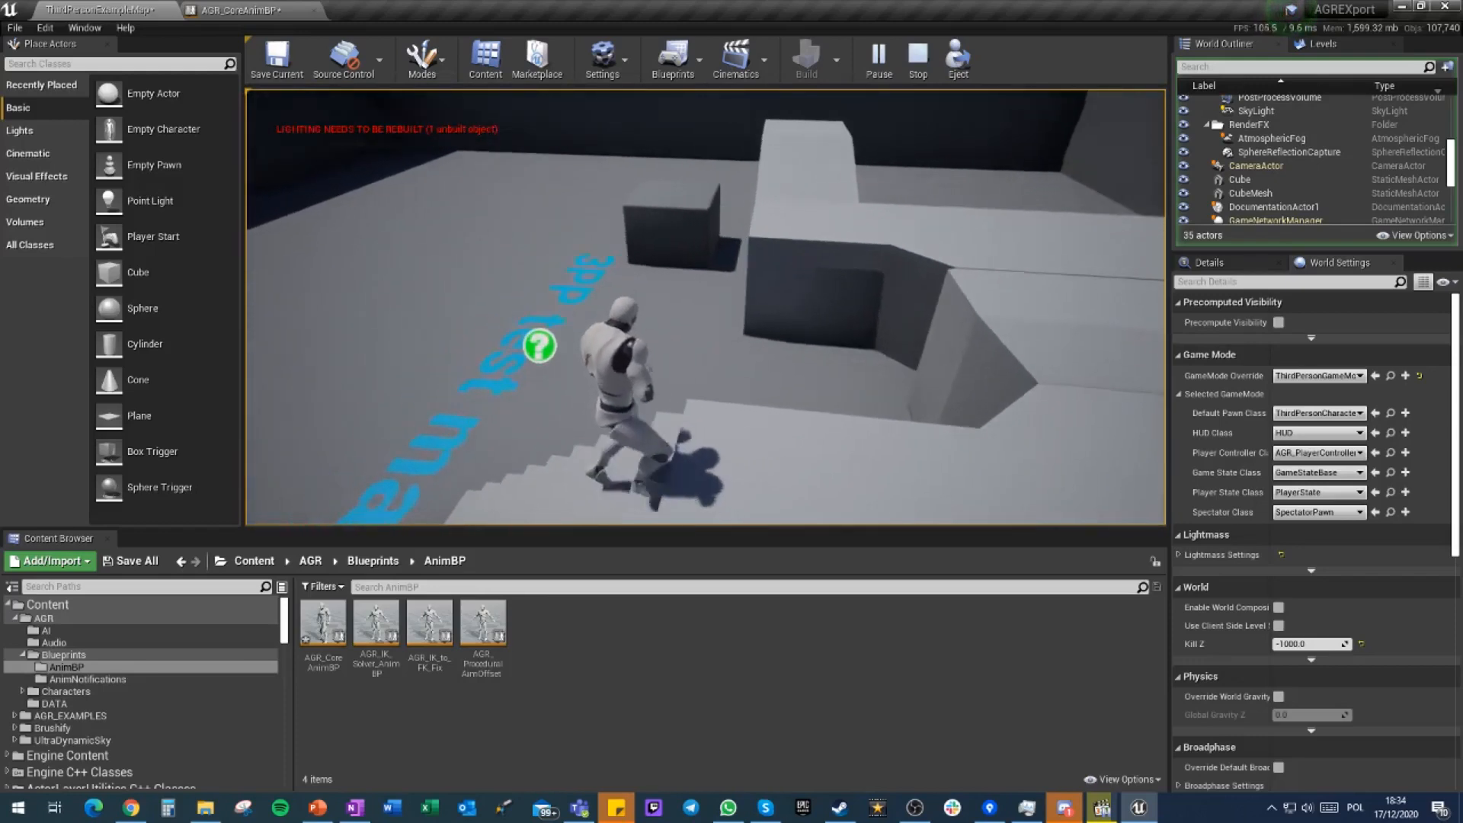
{"action": "key", "text": "s"}
{"action": "key", "text": "w"}
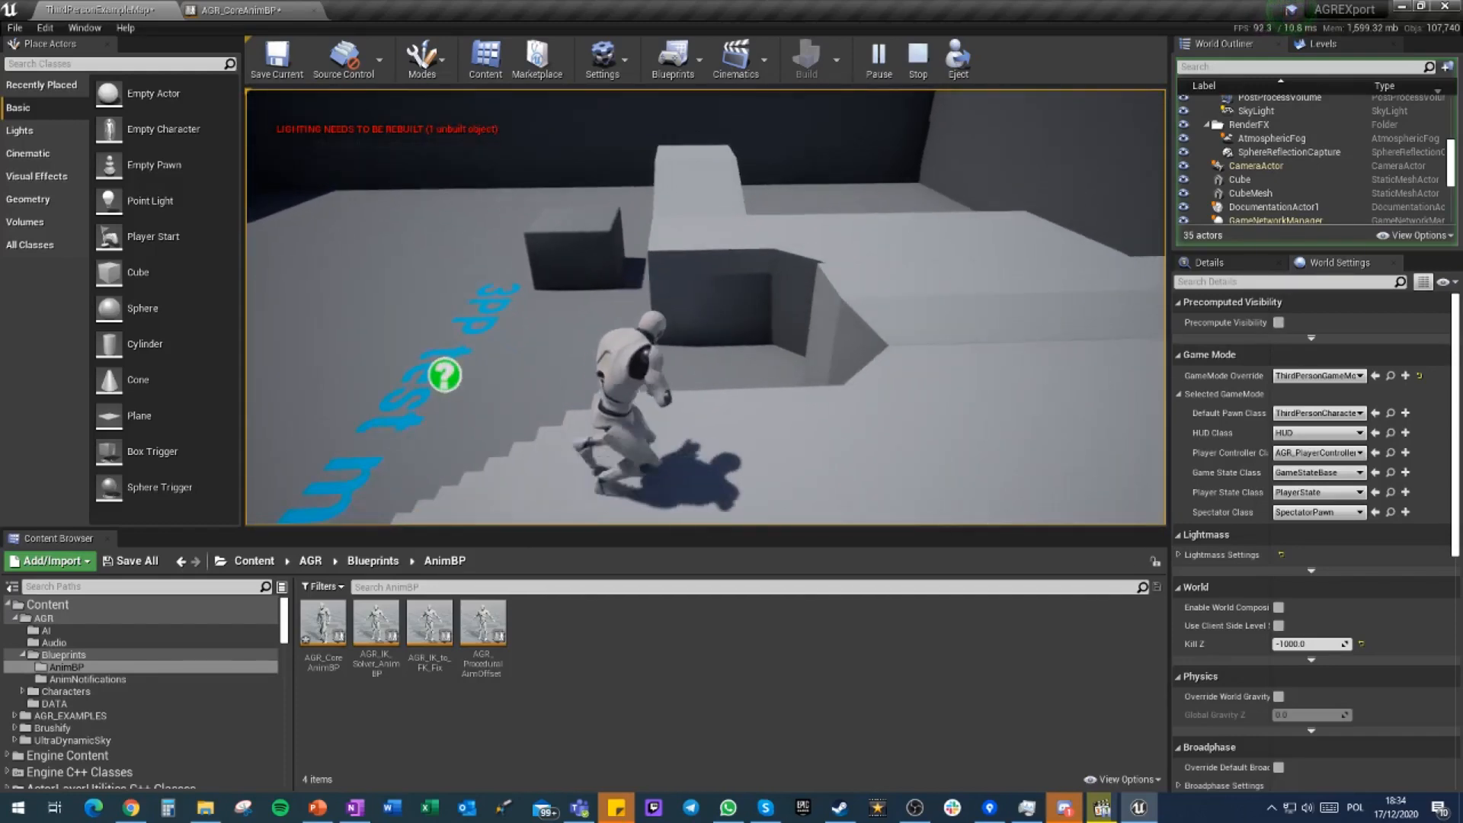
{"action": "key", "text": "w"}
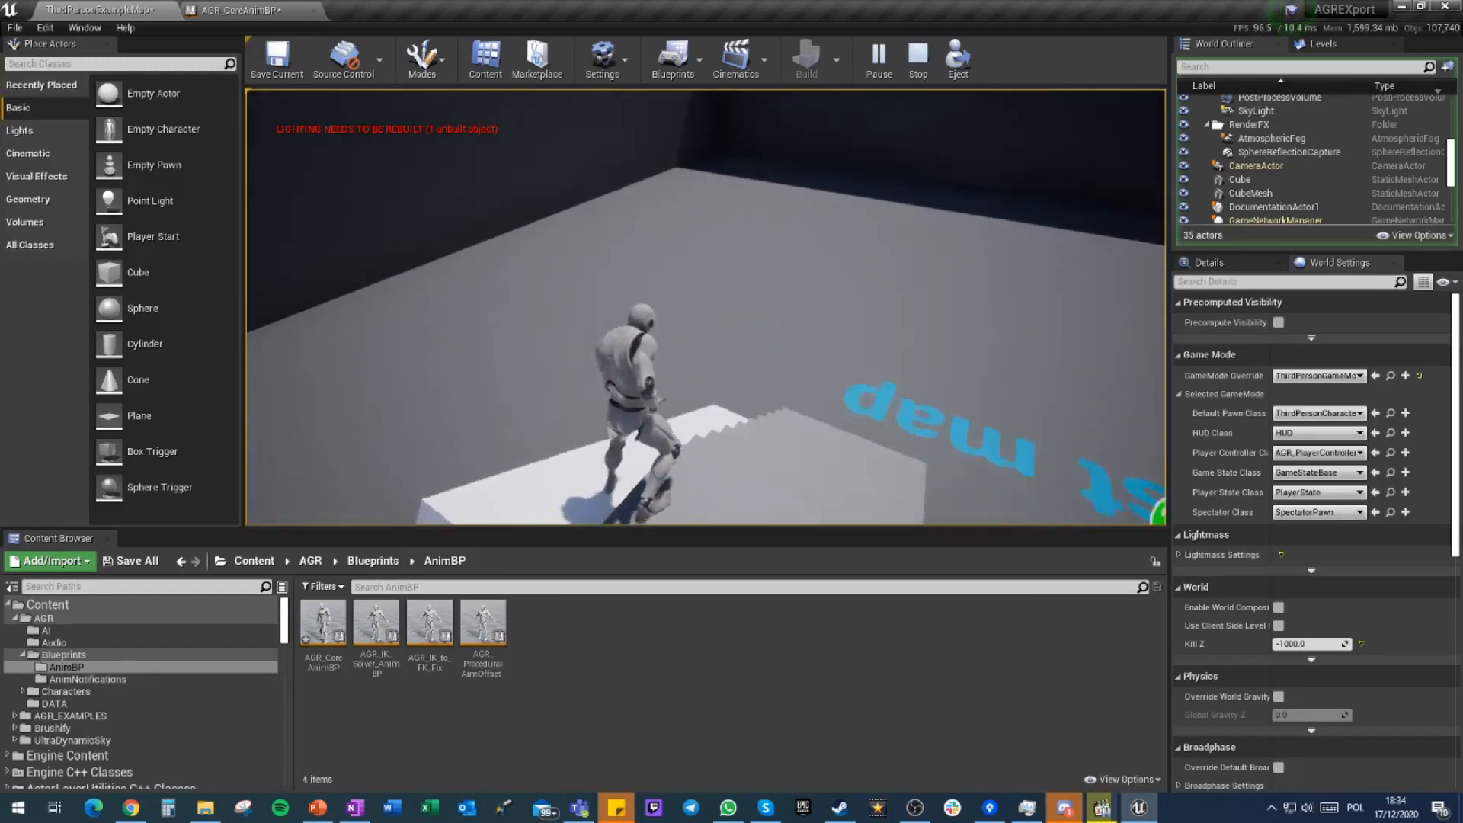
{"action": "key", "text": "w"}
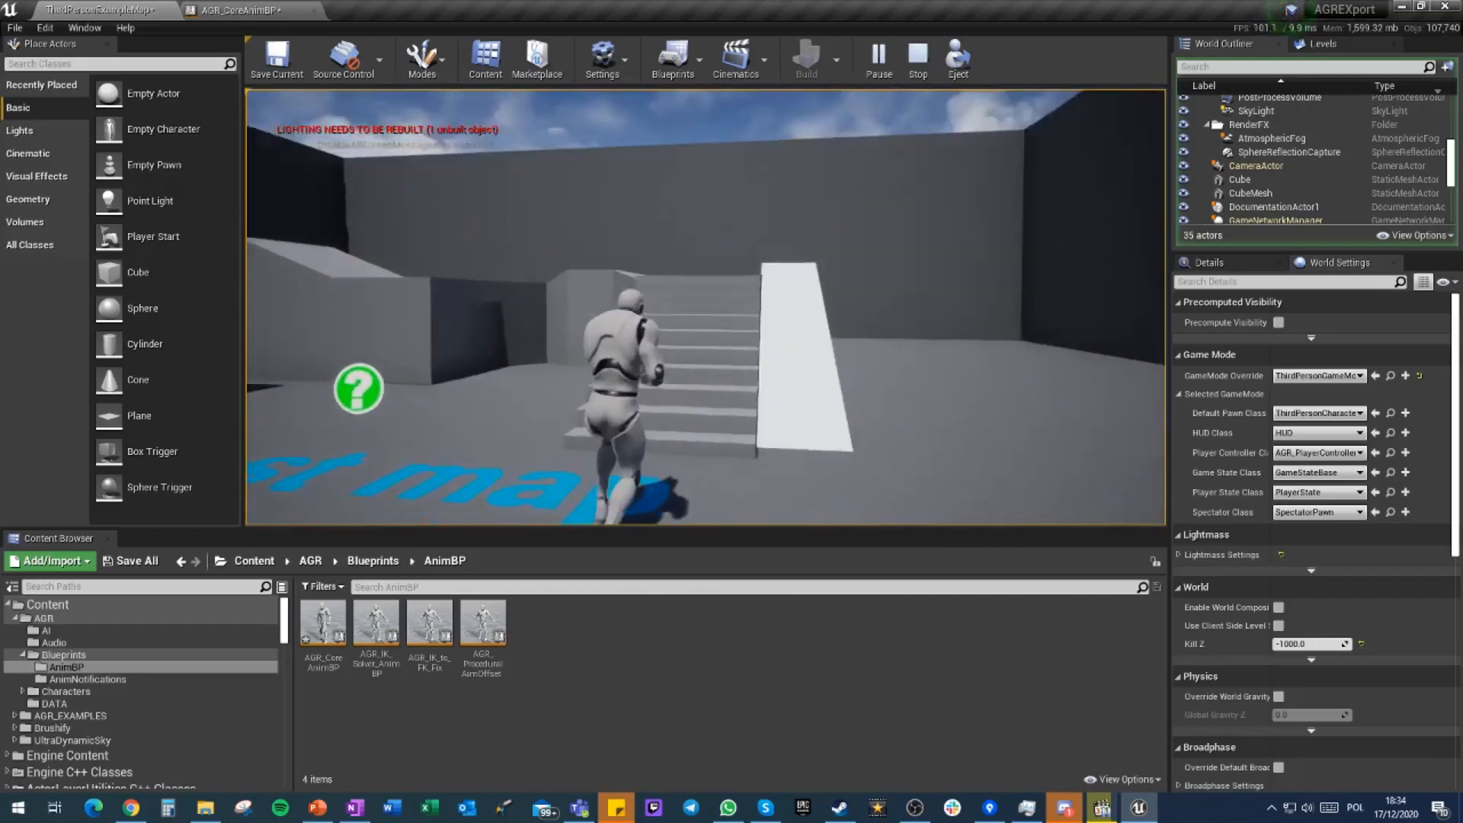
{"action": "key", "text": "Escape"}
{"action": "left_click", "coordinate": [244, 9]}
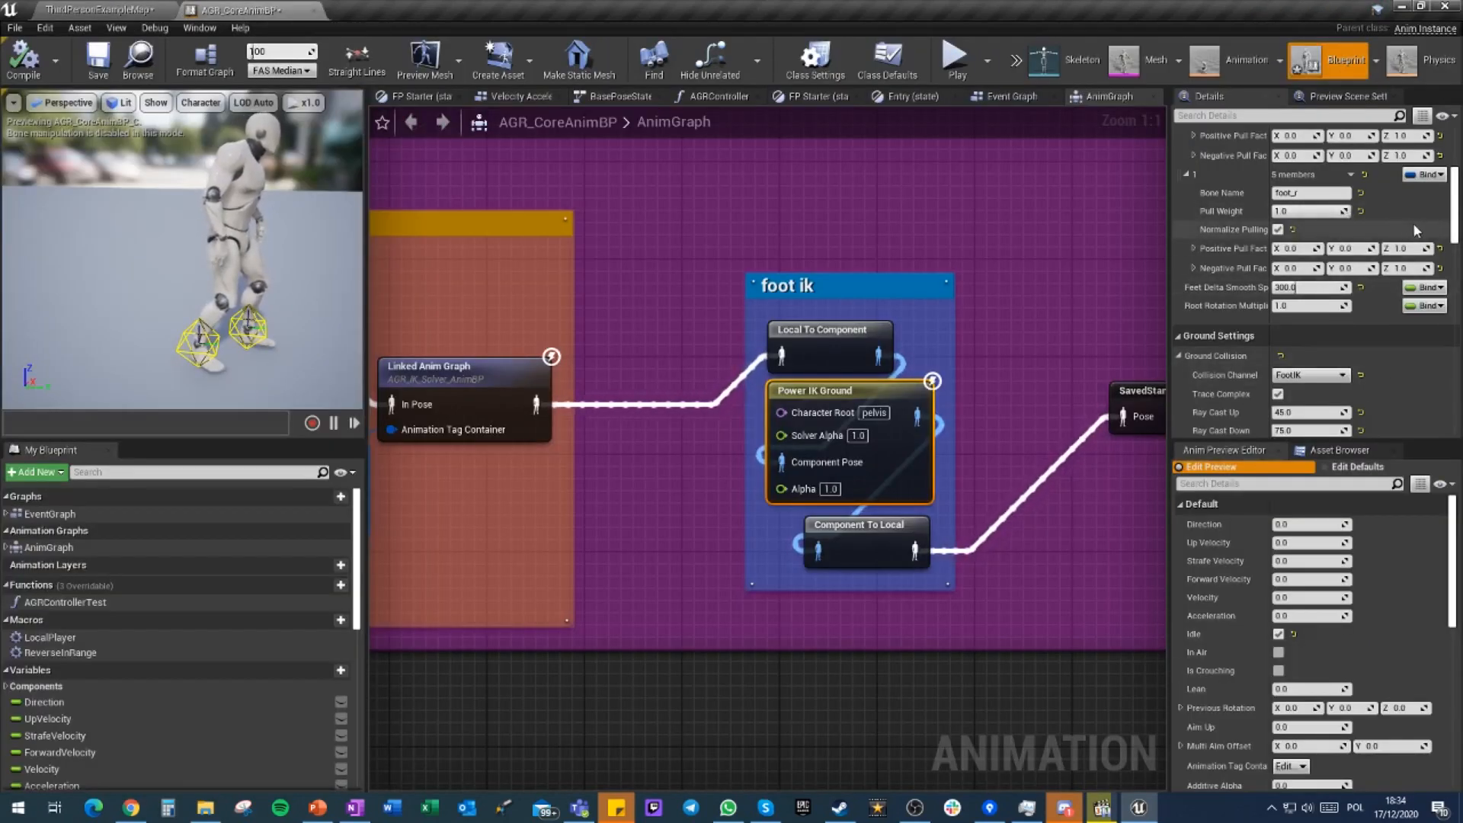
Enable Scale Stride in the Power IK Ground node's Ground Slope settings, and compile and save AGR_CoreAnimBP
{"action": "scroll", "coordinate": [1391, 264], "scroll_direction": "up", "scroll_amount": 2}
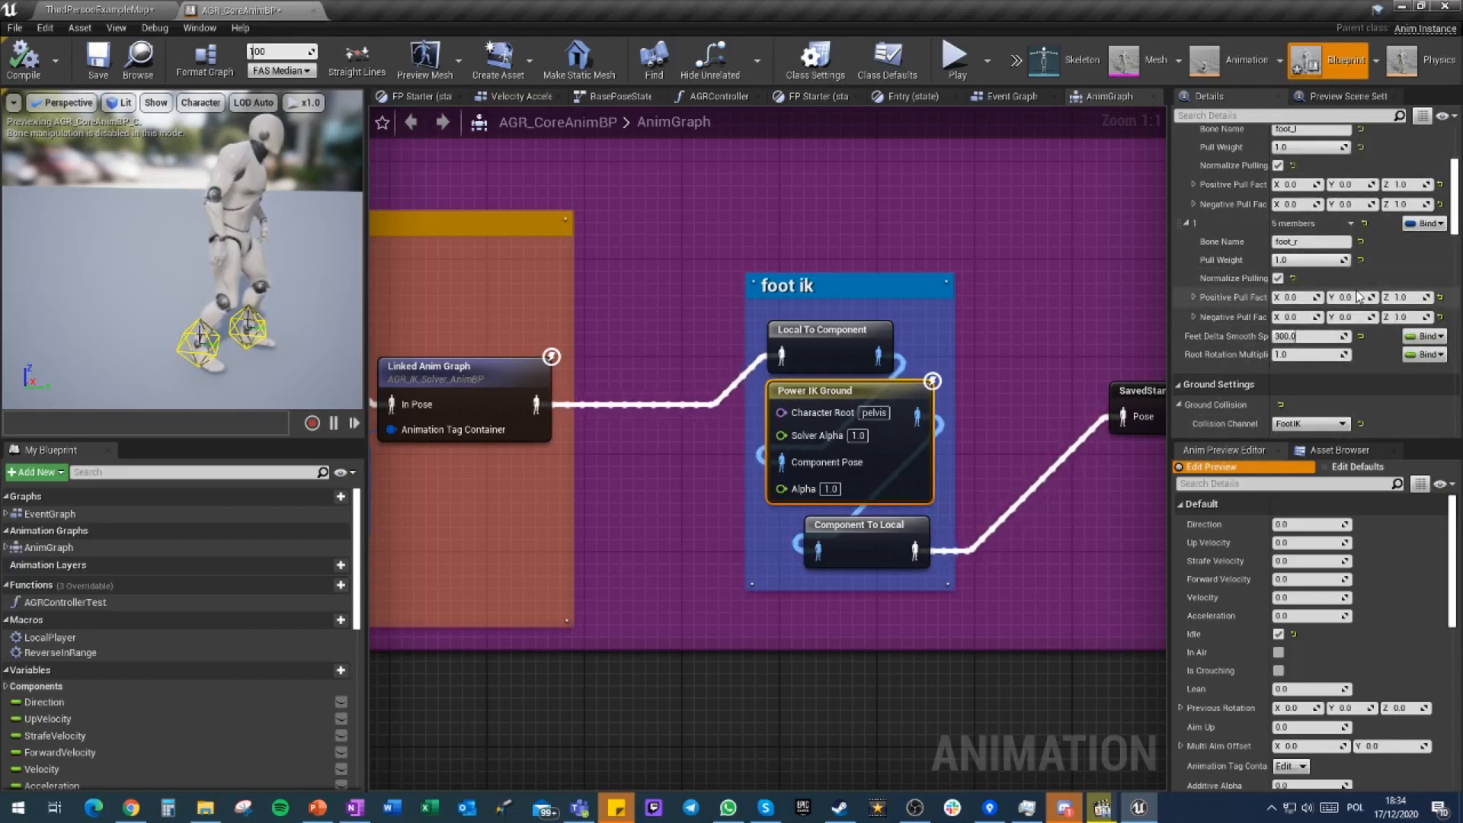
{"action": "scroll", "coordinate": [1359, 296], "scroll_direction": "down", "scroll_amount": 4}
{"action": "scroll", "coordinate": [1371, 308], "scroll_direction": "down", "scroll_amount": 4}
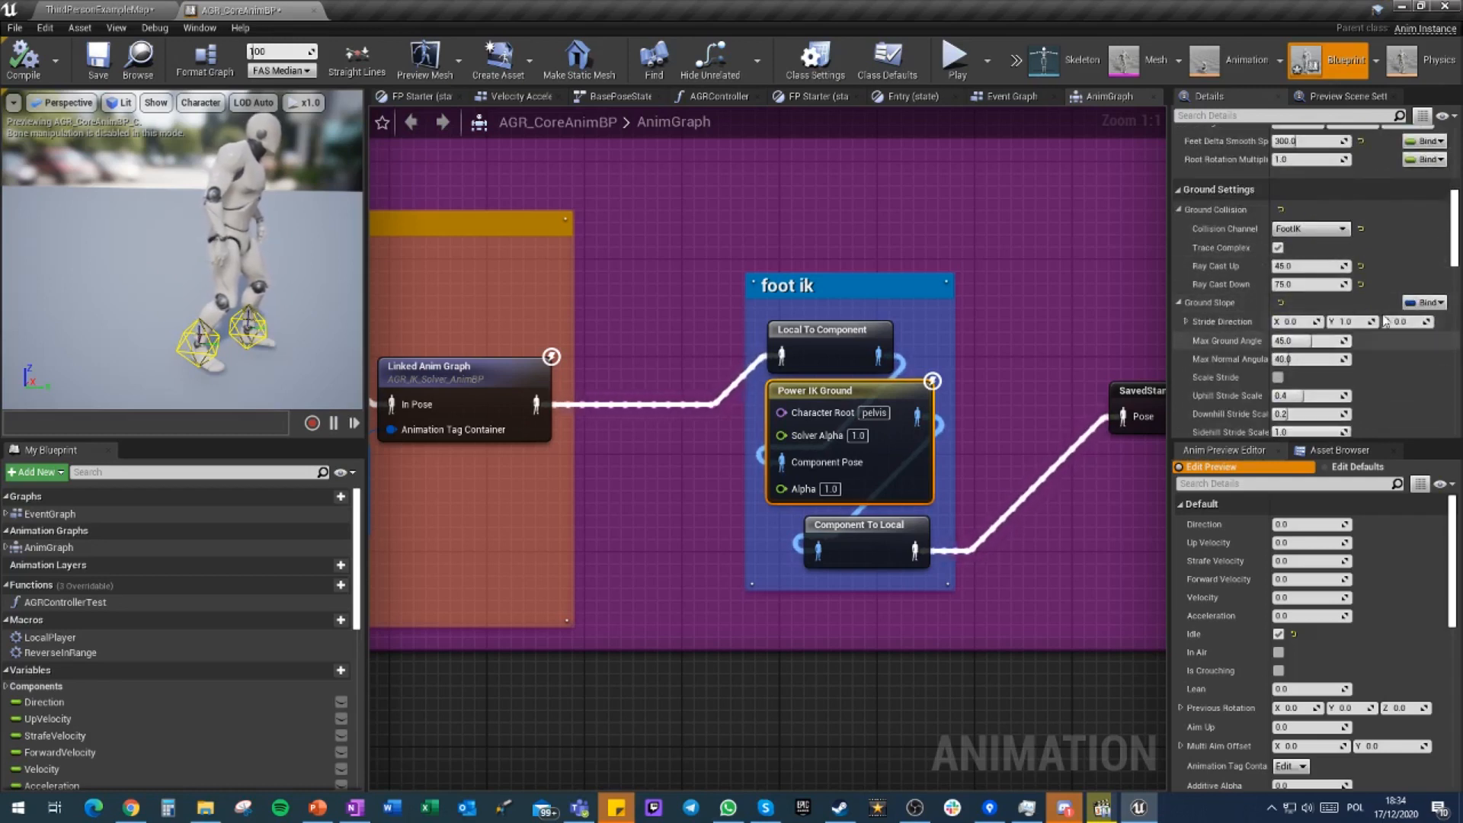
{"action": "scroll", "coordinate": [1405, 251], "scroll_direction": "down", "scroll_amount": 4}
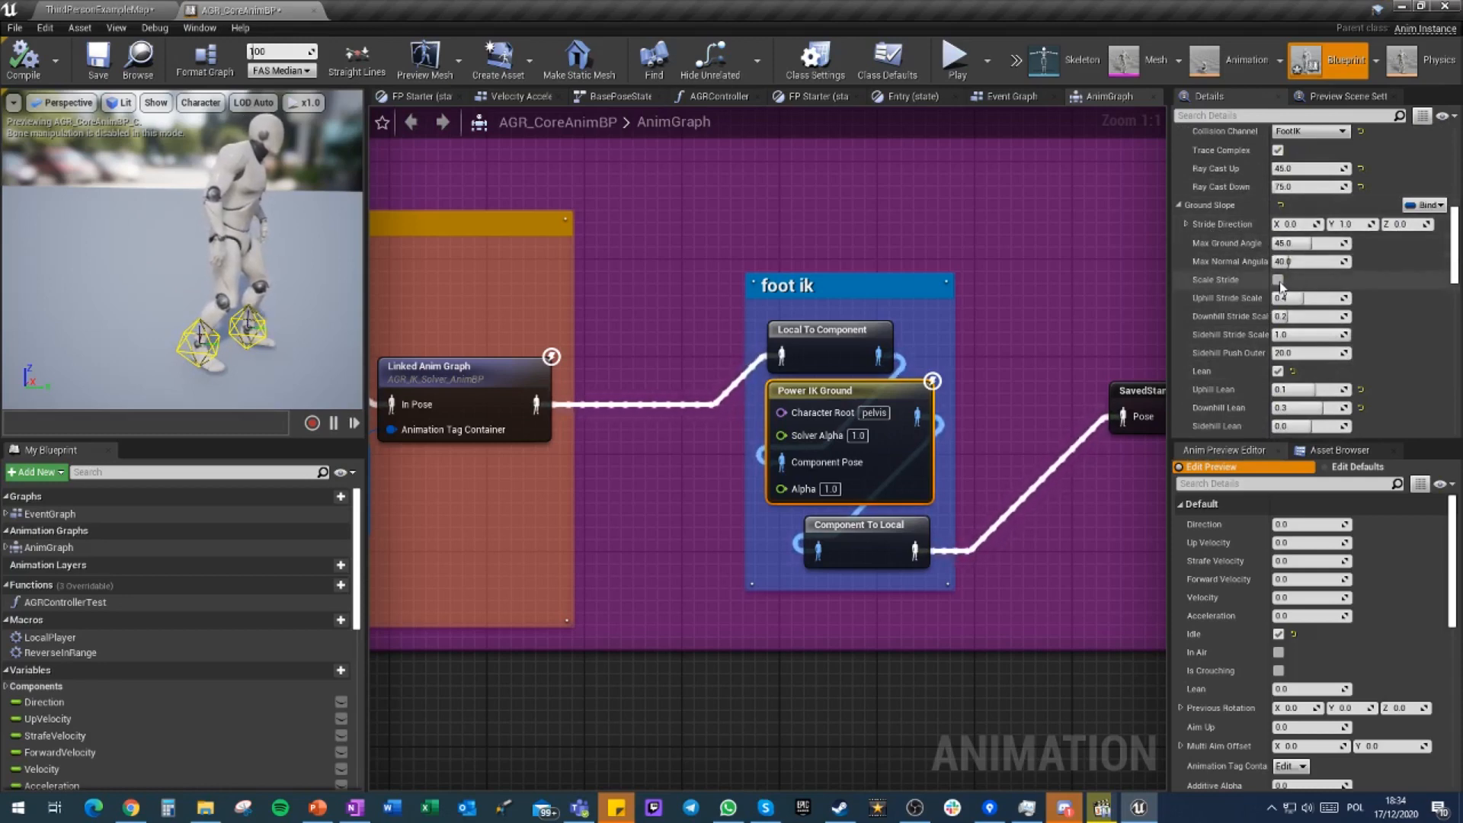
{"action": "left_click", "coordinate": [97, 67]}
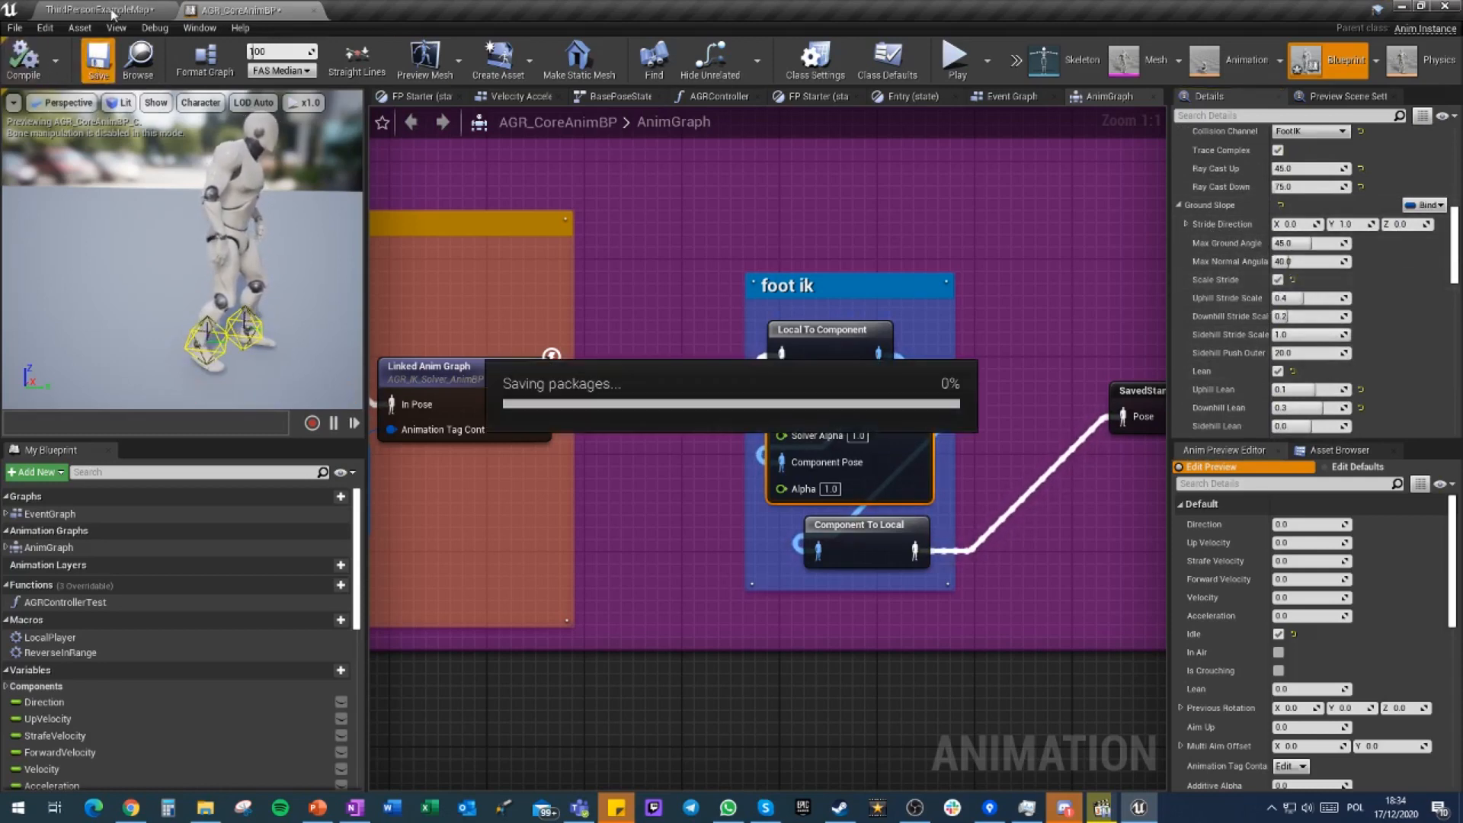
Play ThirdPersonExampleMap and run the character on and off the white ramp to test the stride scaling
{"action": "left_click", "coordinate": [103, 10]}
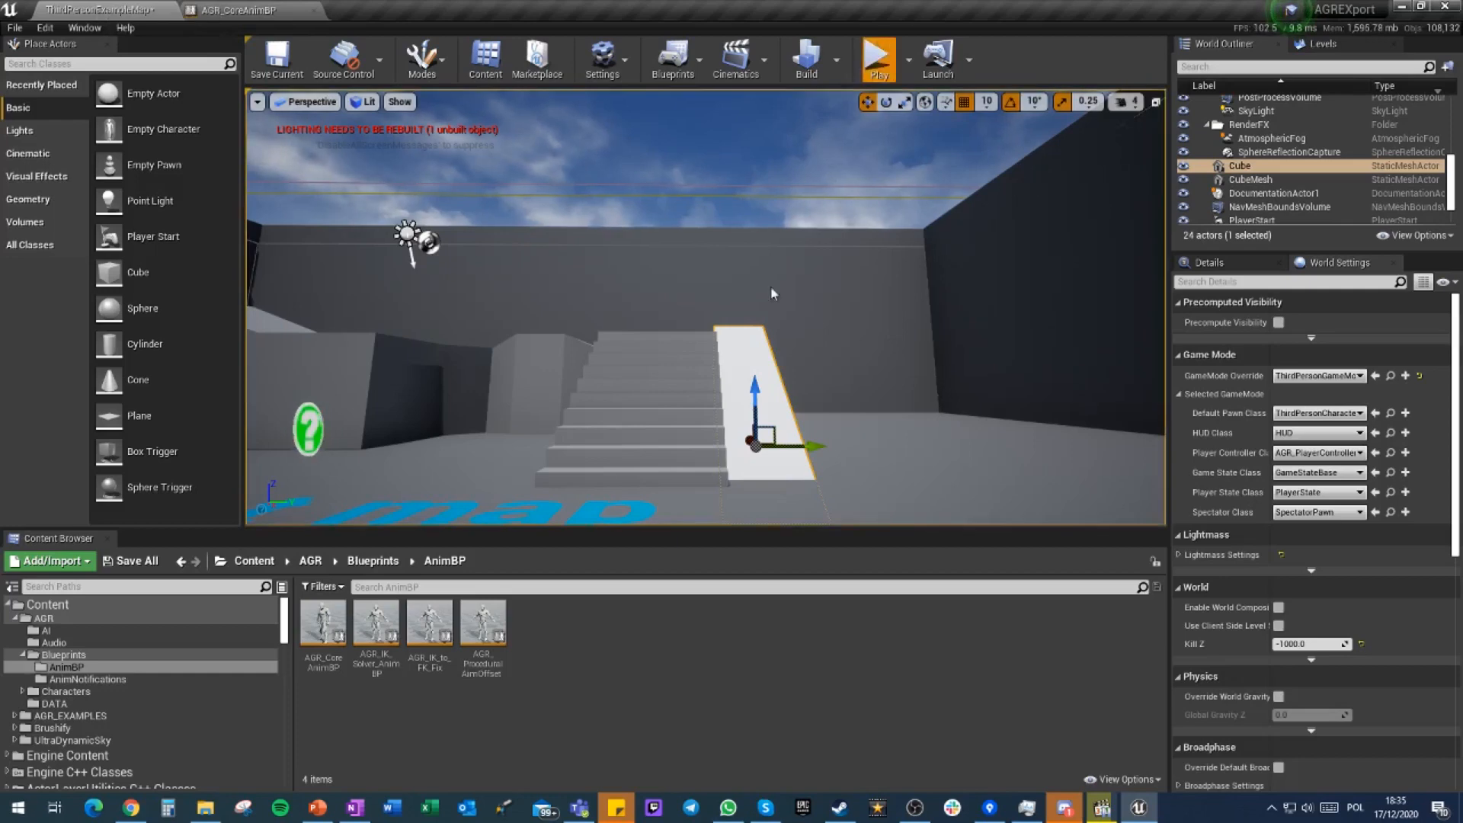
{"action": "left_click", "coordinate": [691, 378]}
{"action": "key", "text": "d"}
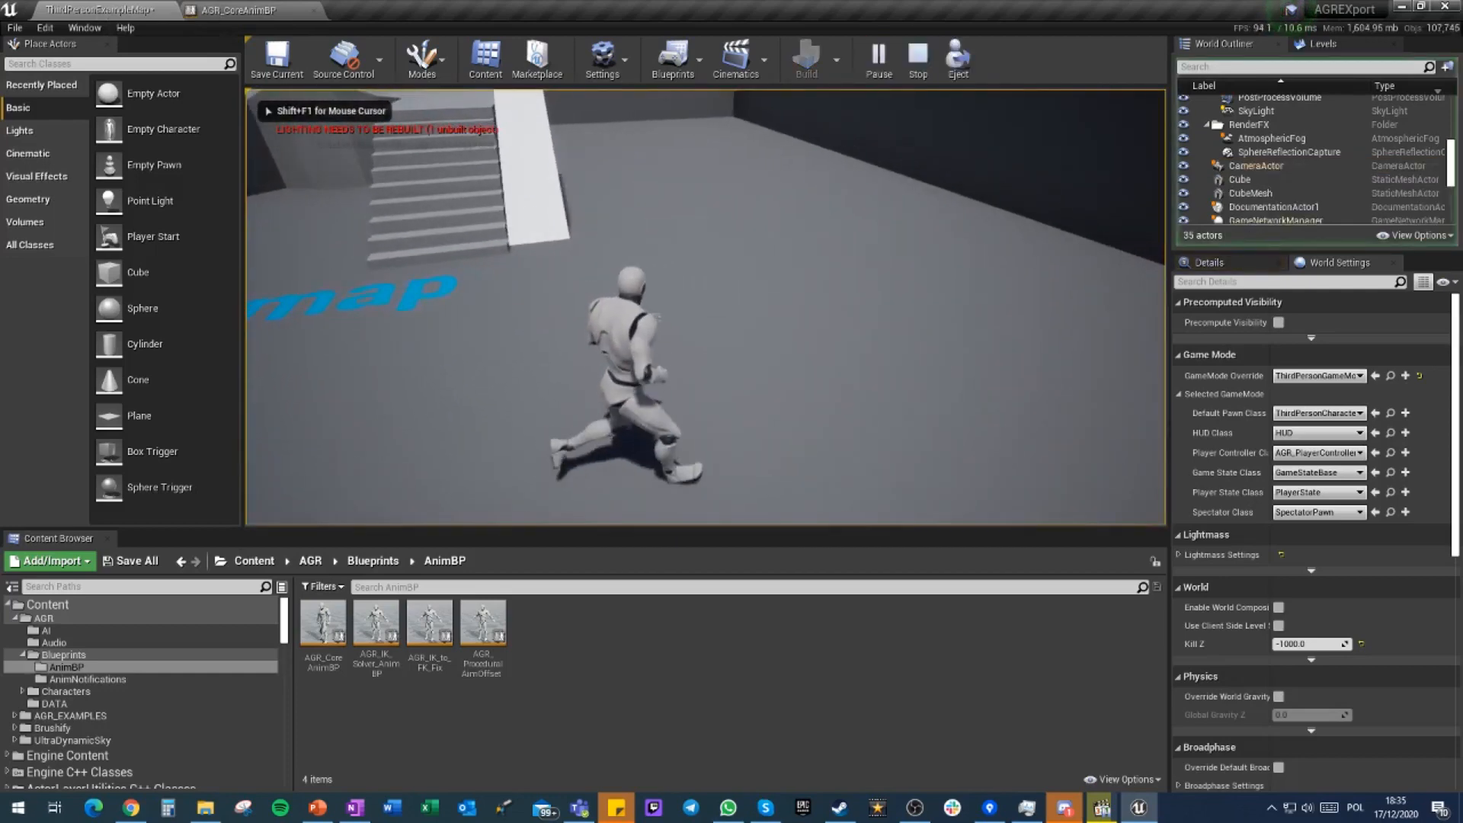
{"action": "key", "text": "a"}
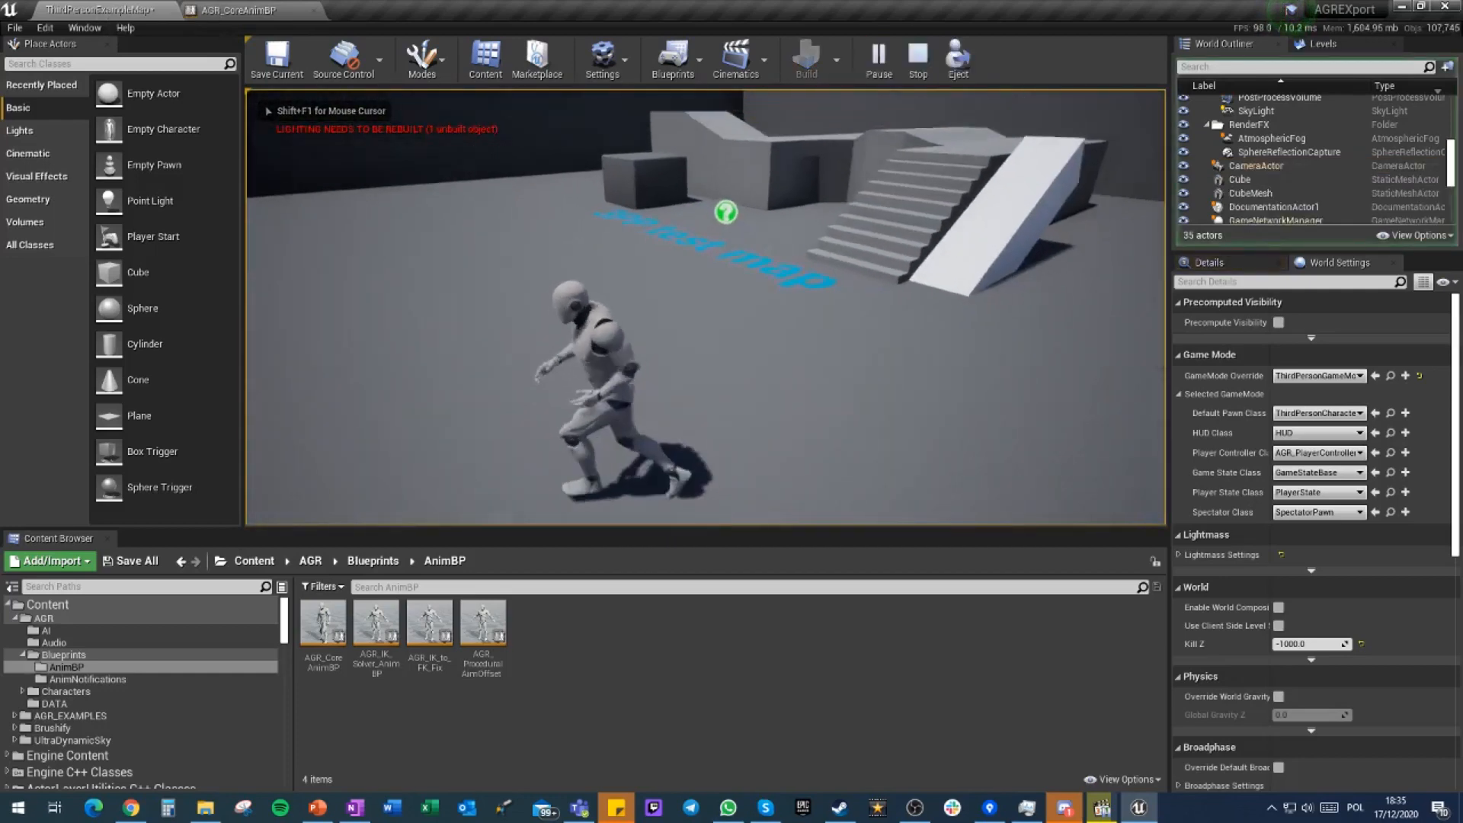
{"action": "key", "text": "w"}
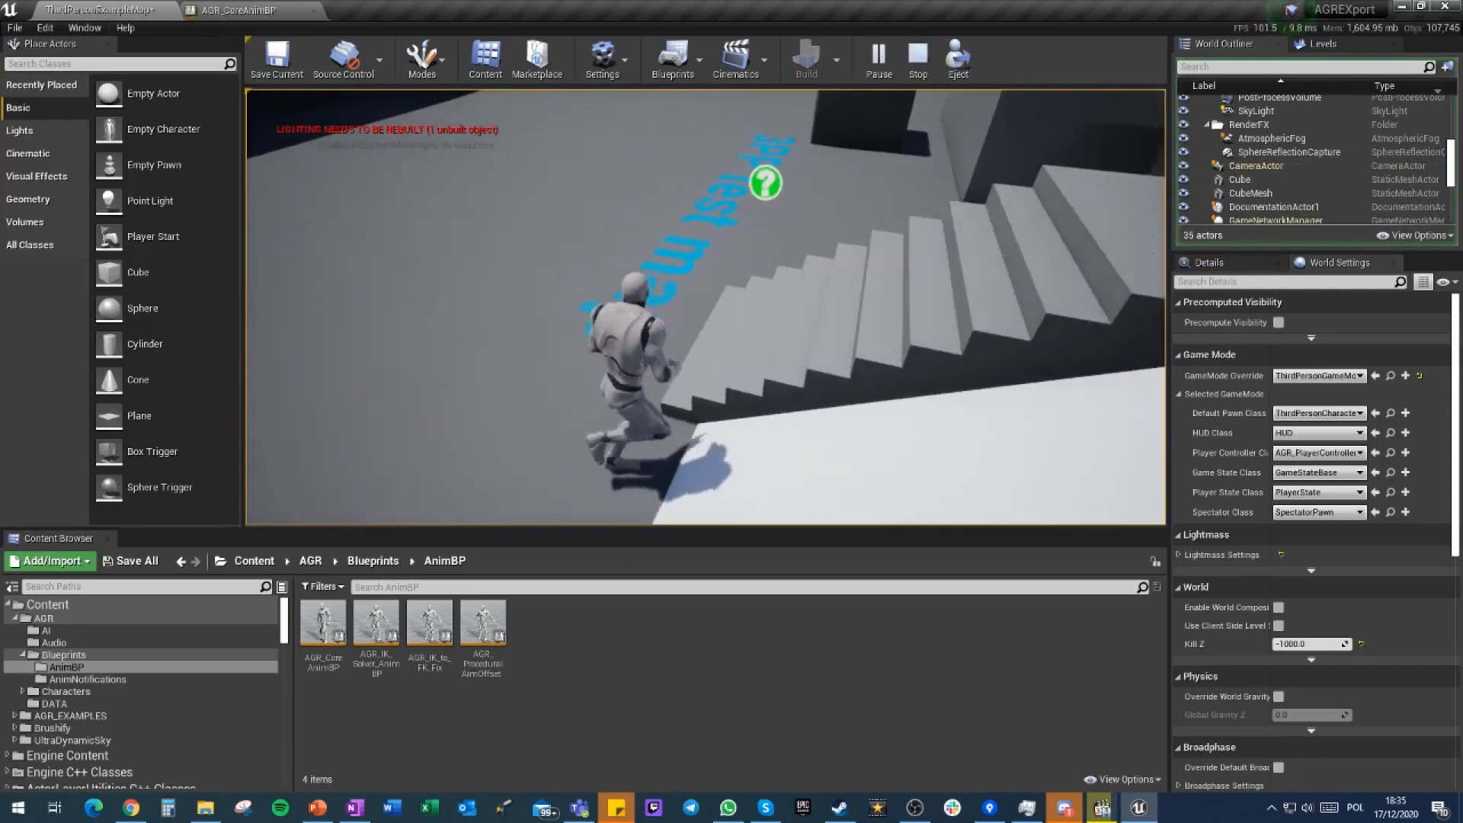
{"action": "key", "text": "d"}
{"action": "key", "text": "a"}
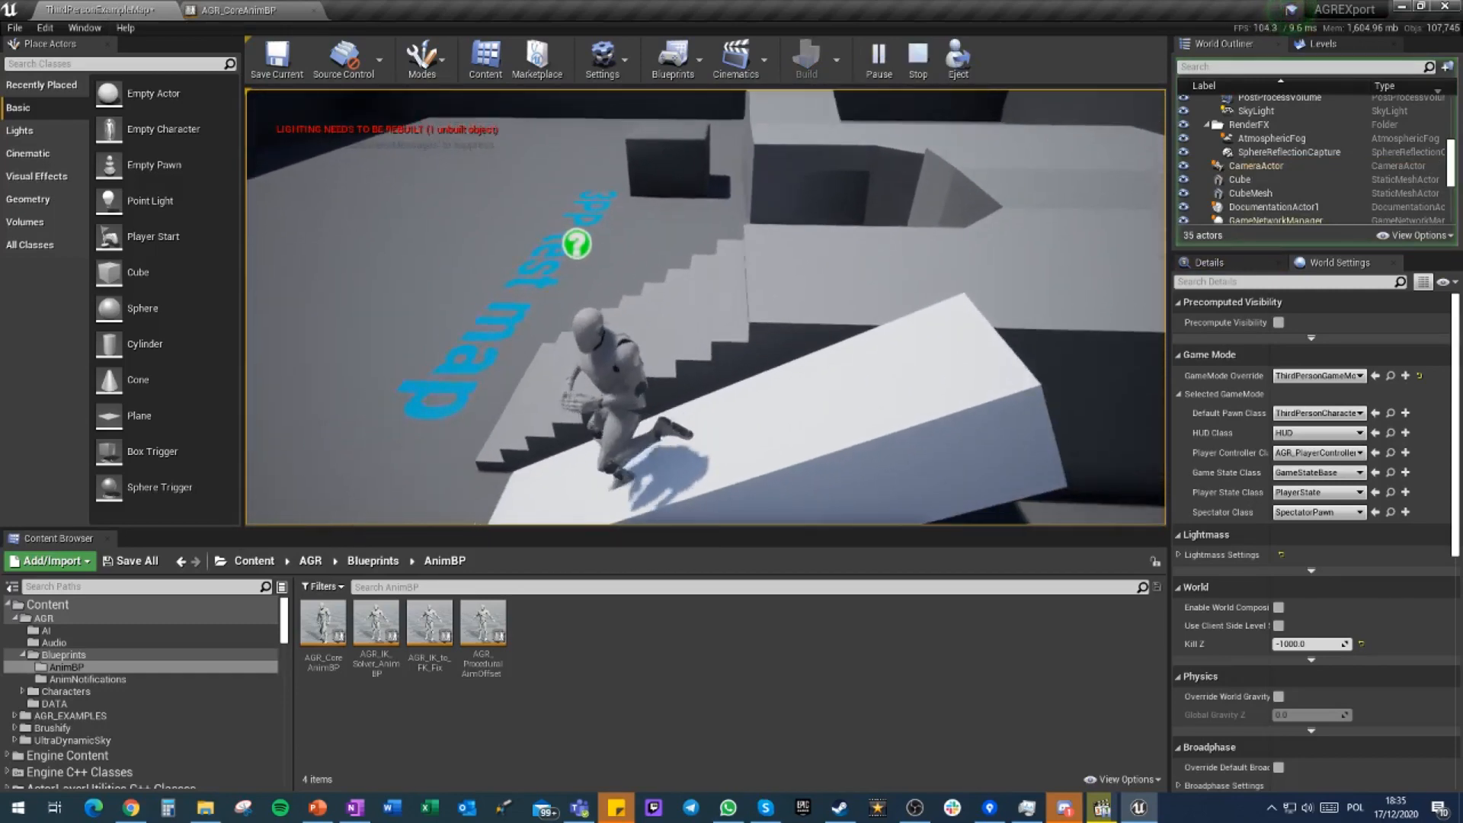
{"action": "key", "text": "w"}
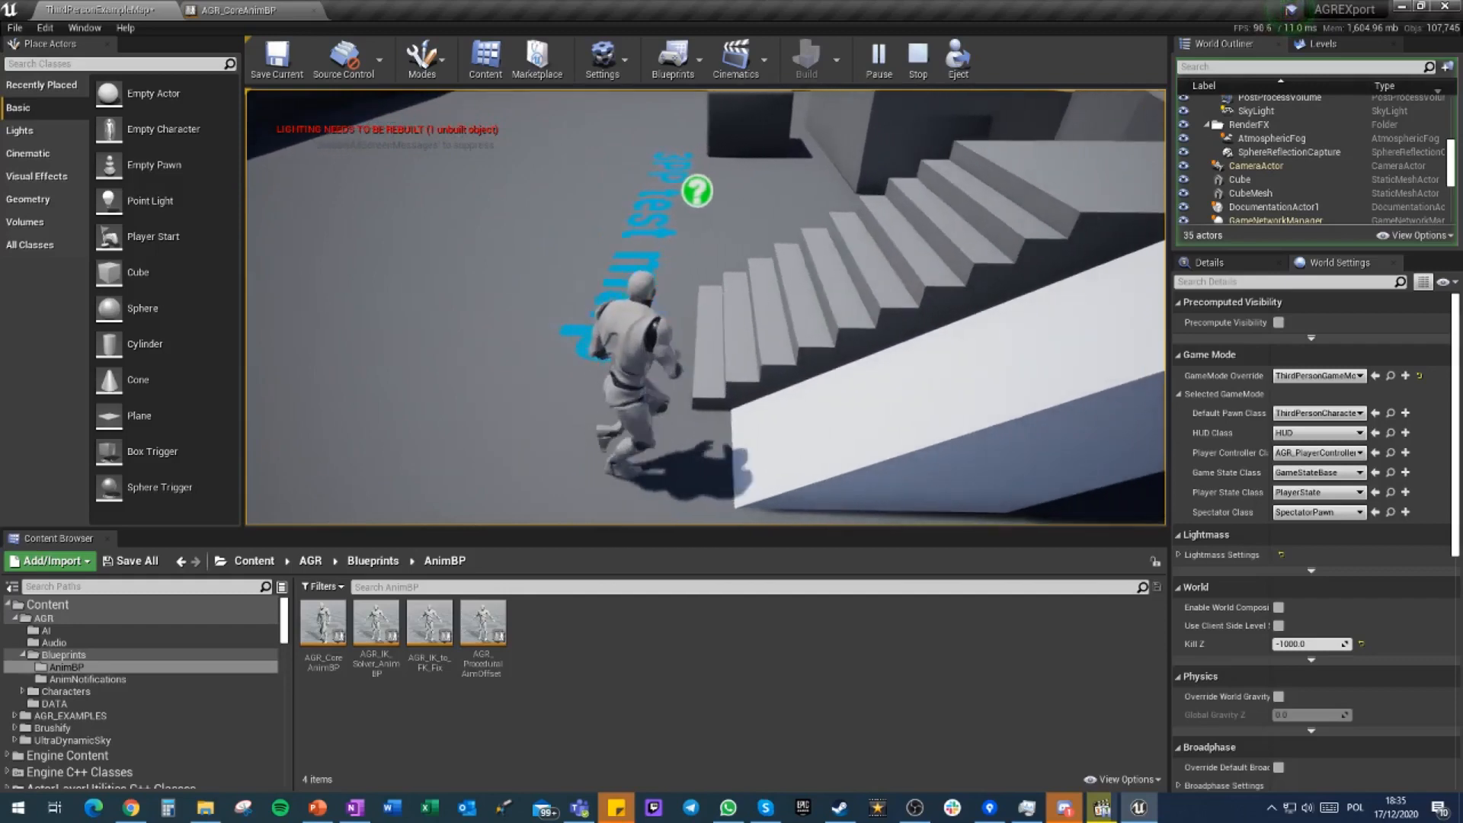
{"action": "key", "text": "d"}
{"action": "key", "text": "a"}
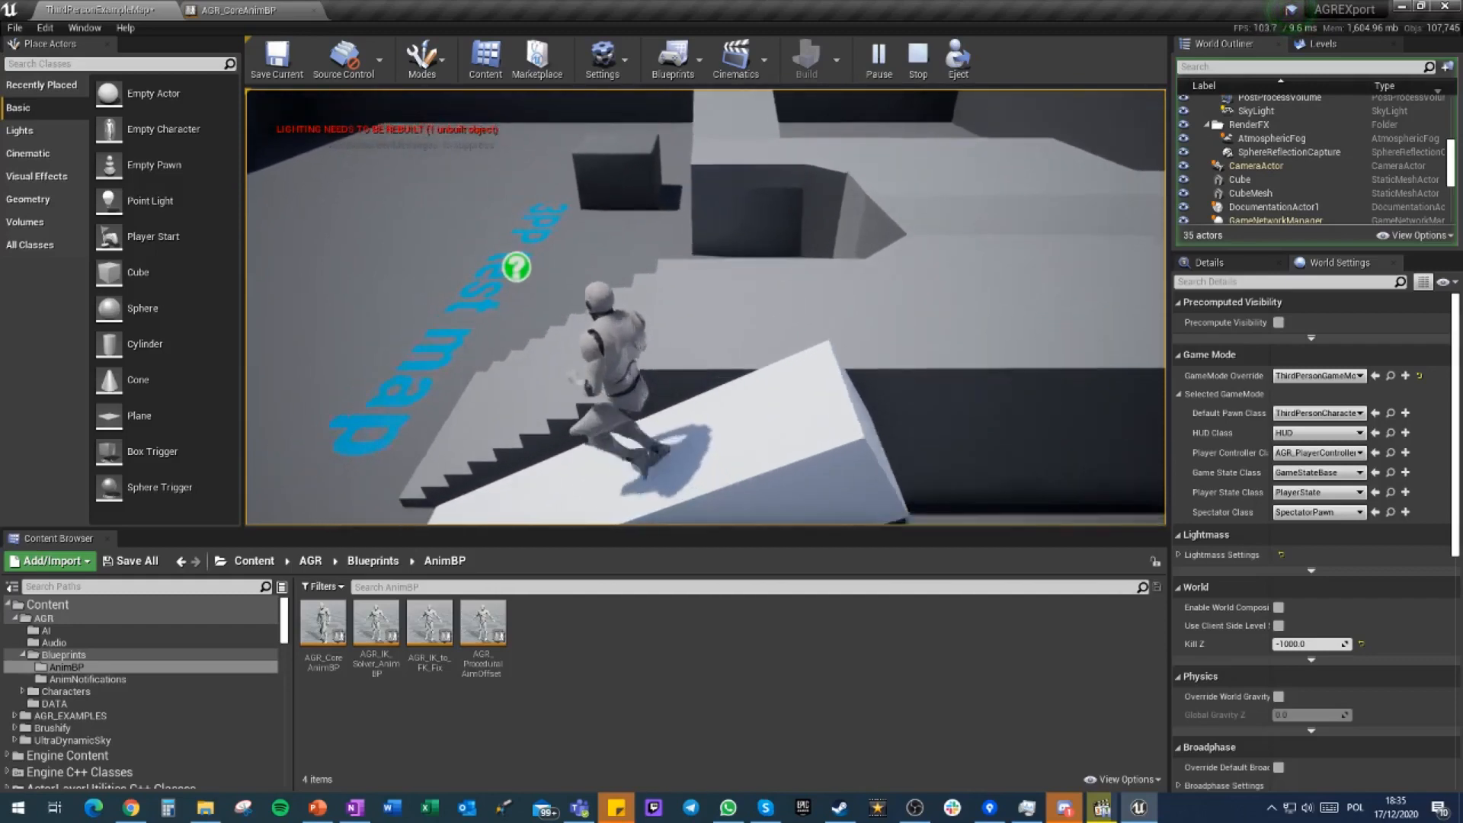
{"action": "key", "text": "d"}
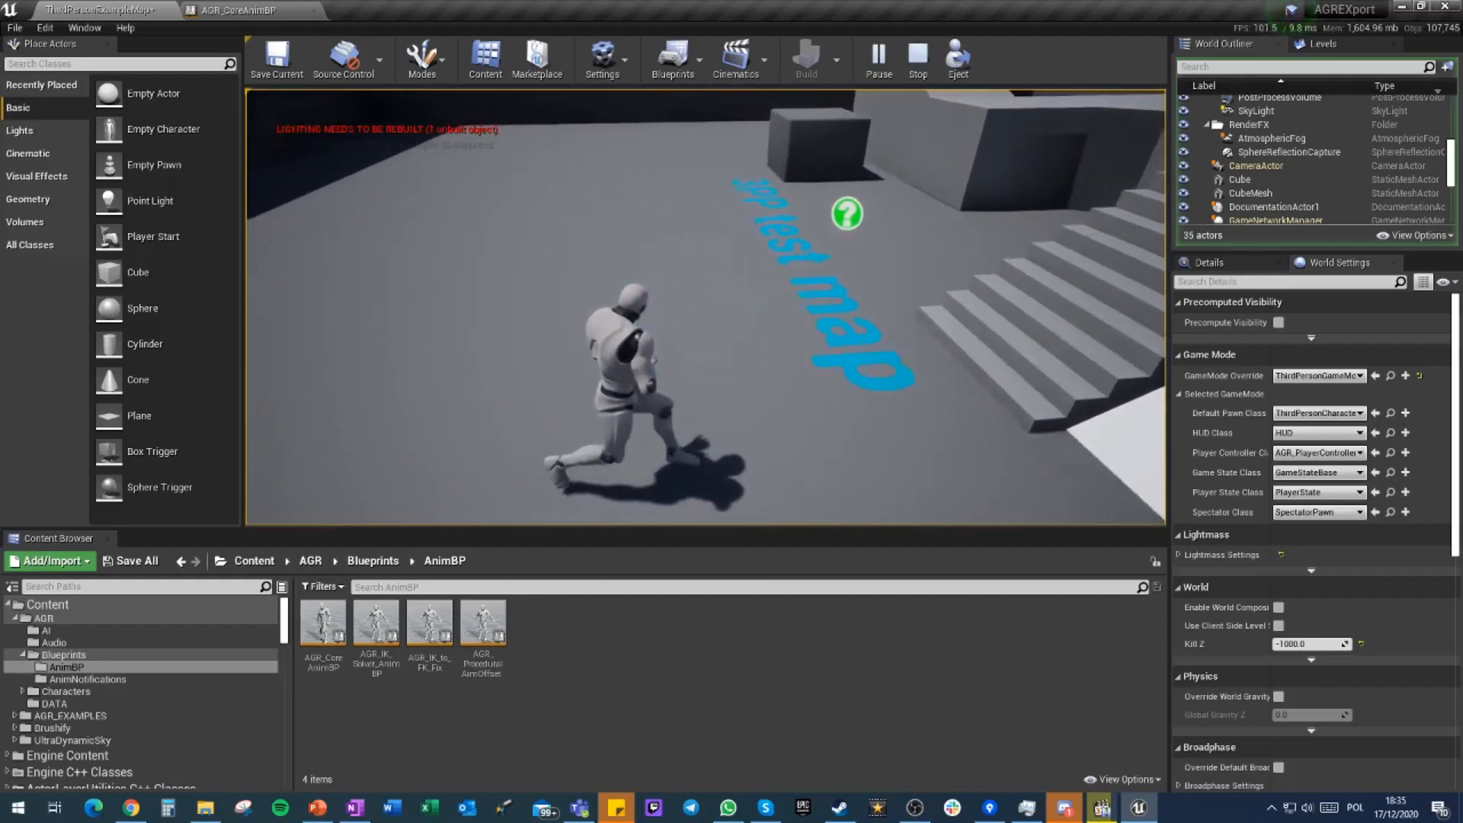
{"action": "key", "text": "d"}
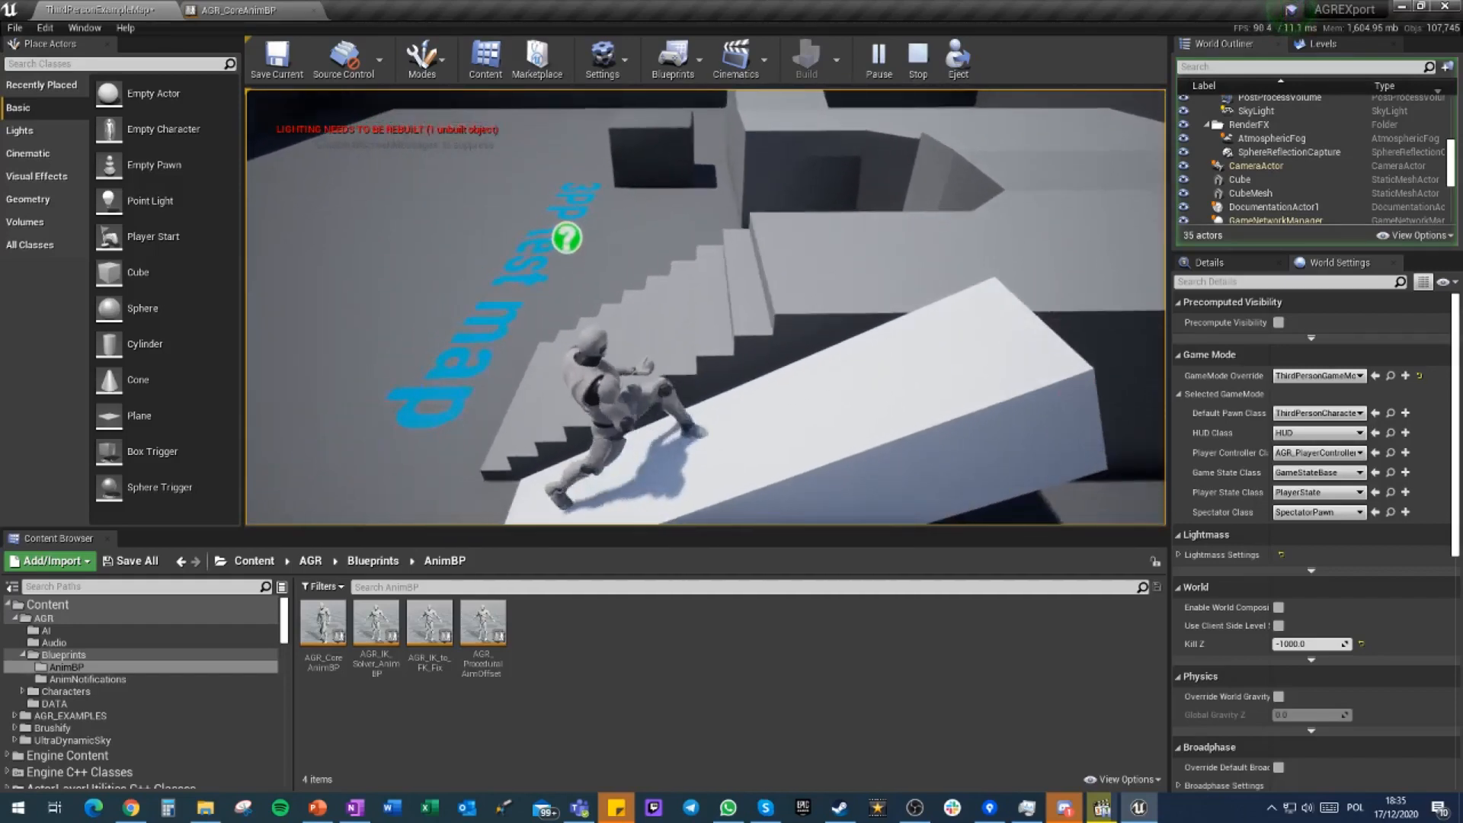
Run the character back and forth on the white ramp to examine the footsteps from a low angle, and end the play session
{"action": "key", "text": "a"}
{"action": "key", "text": "d"}
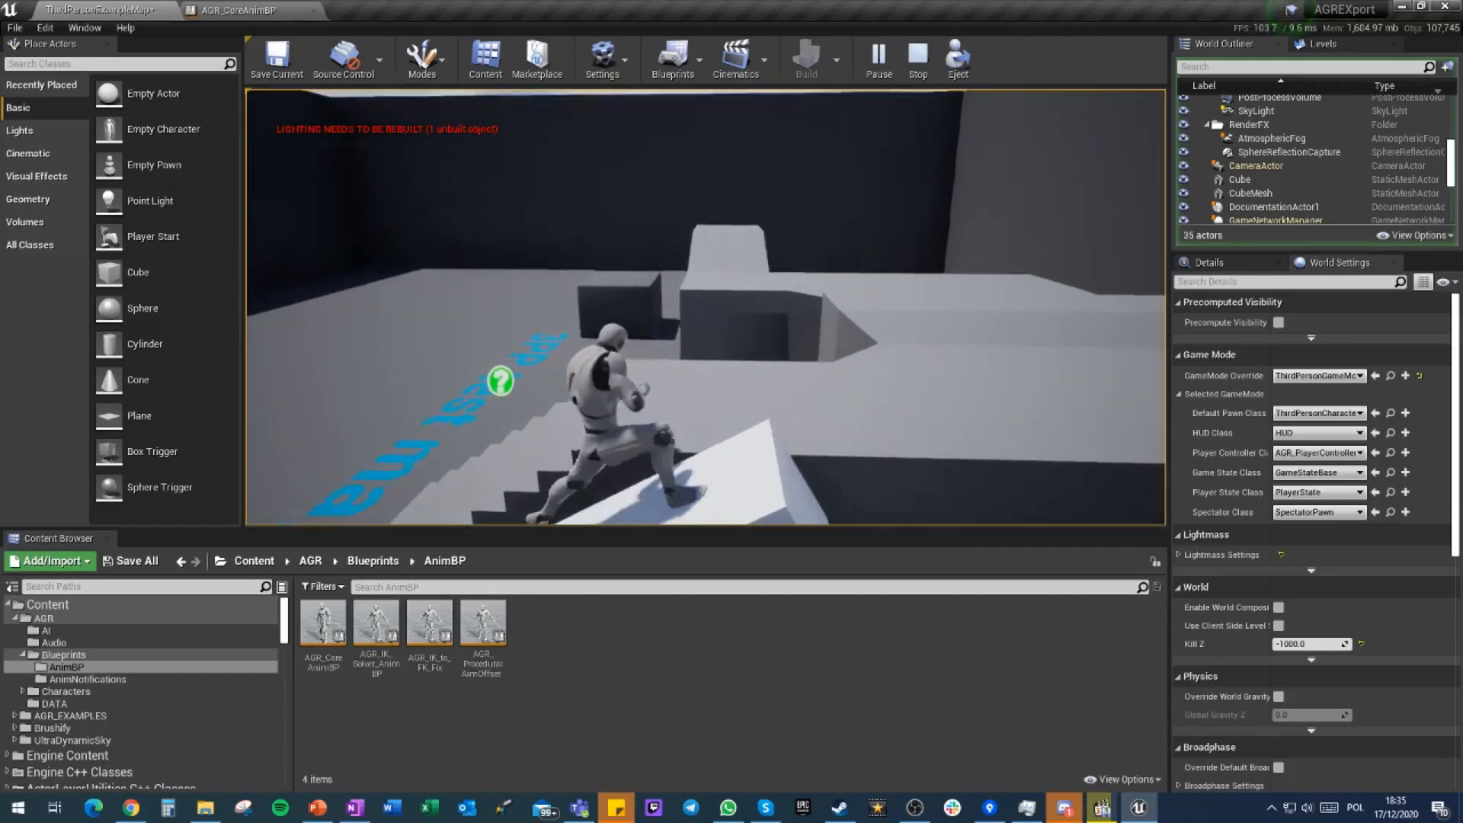
{"action": "key", "text": "d"}
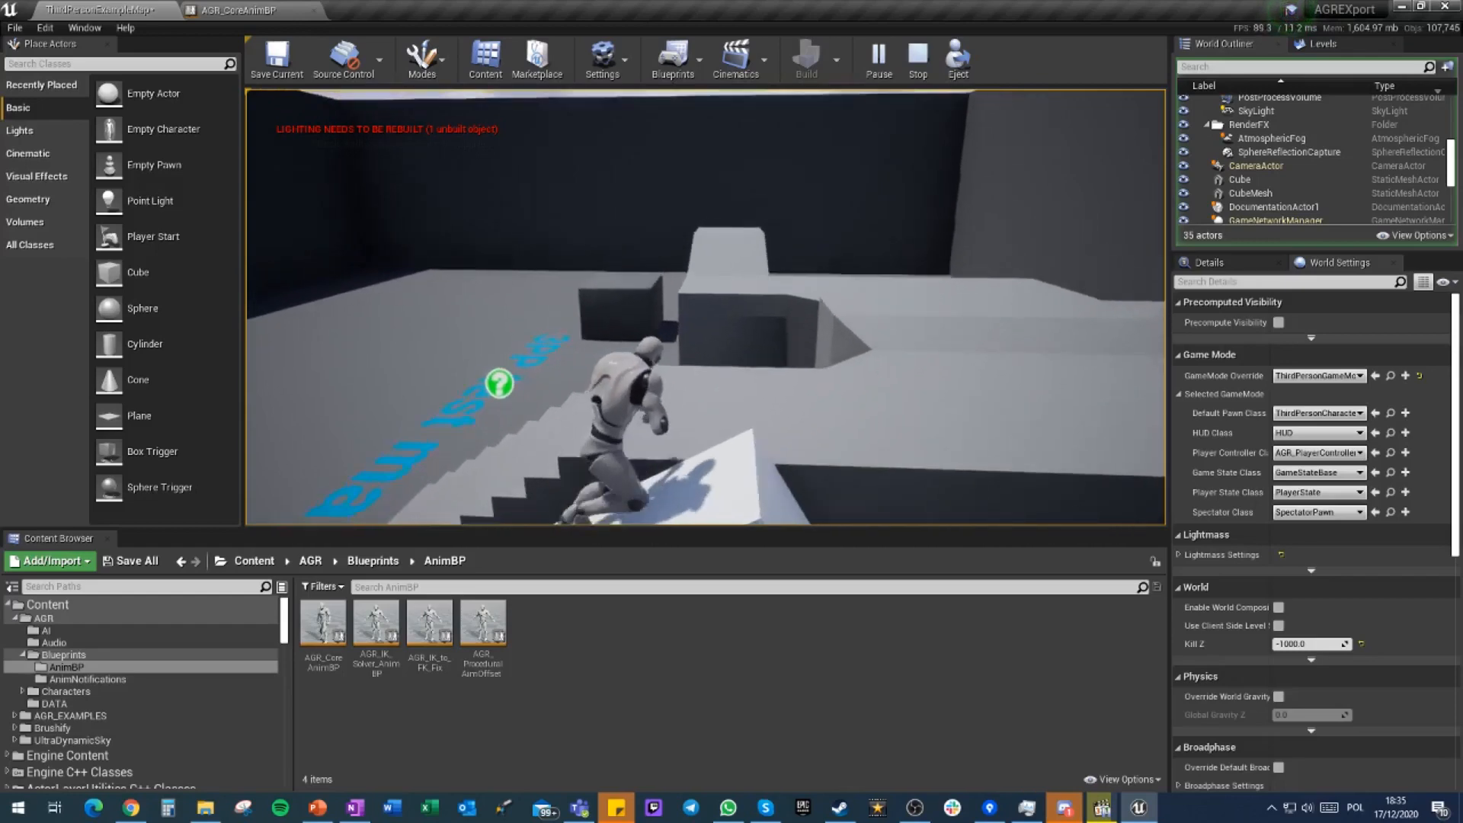
{"action": "key", "text": "a"}
{"action": "key", "text": "d"}
{"action": "key", "text": "d"}
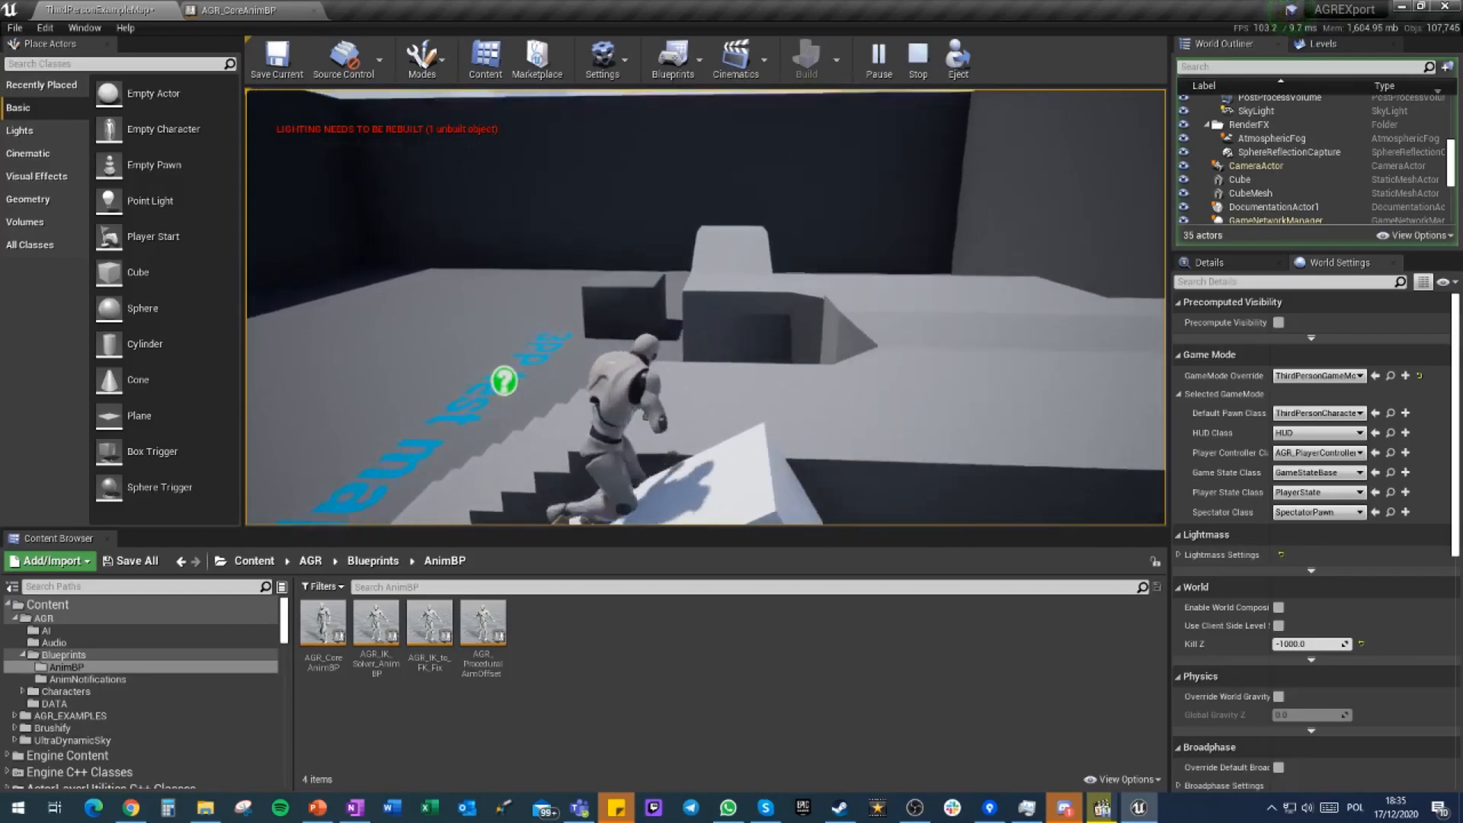
{"action": "key", "text": "a"}
{"action": "key", "text": "d"}
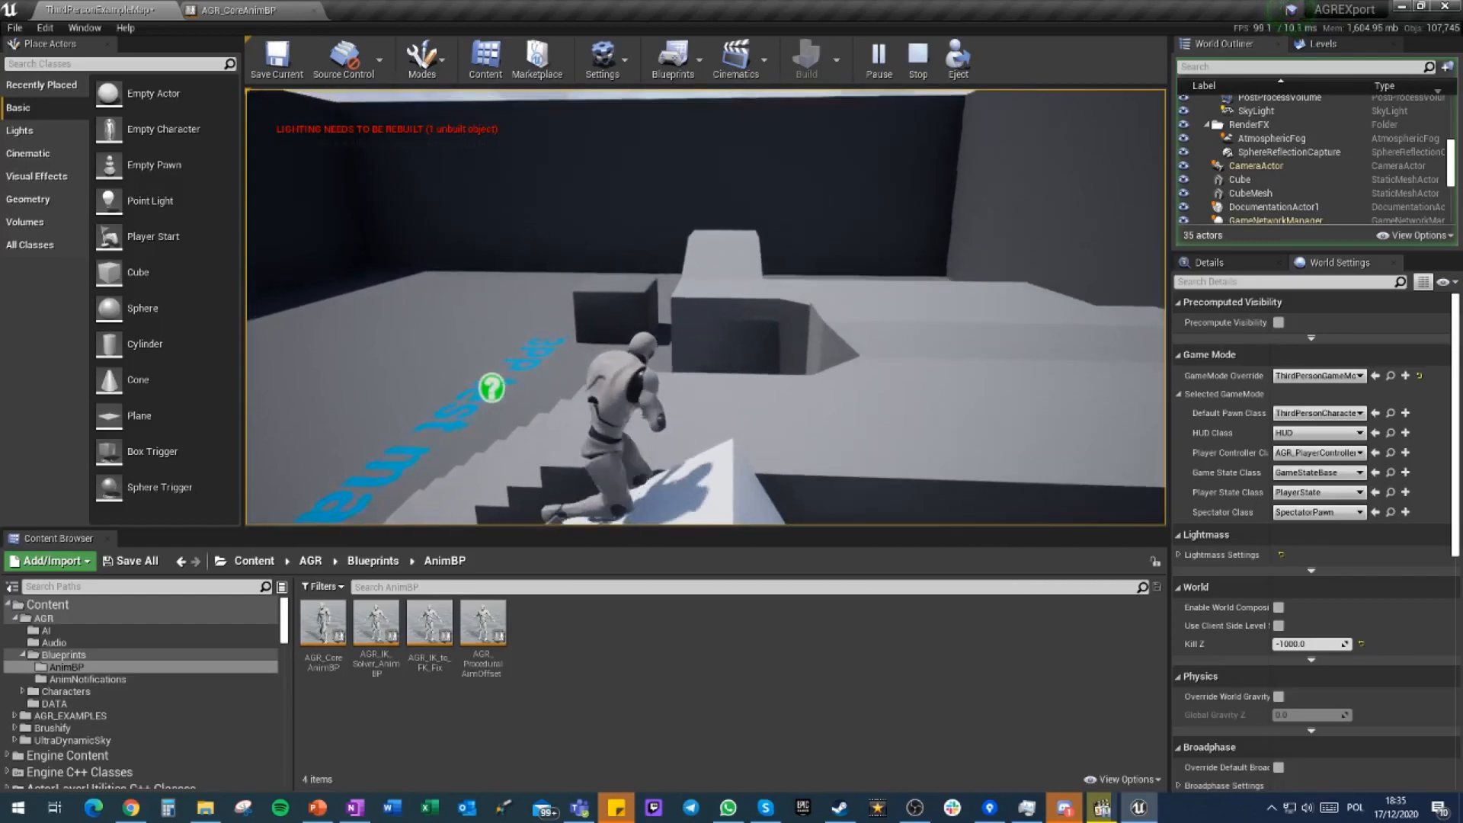
{"action": "key", "text": "a"}
{"action": "key", "text": "d"}
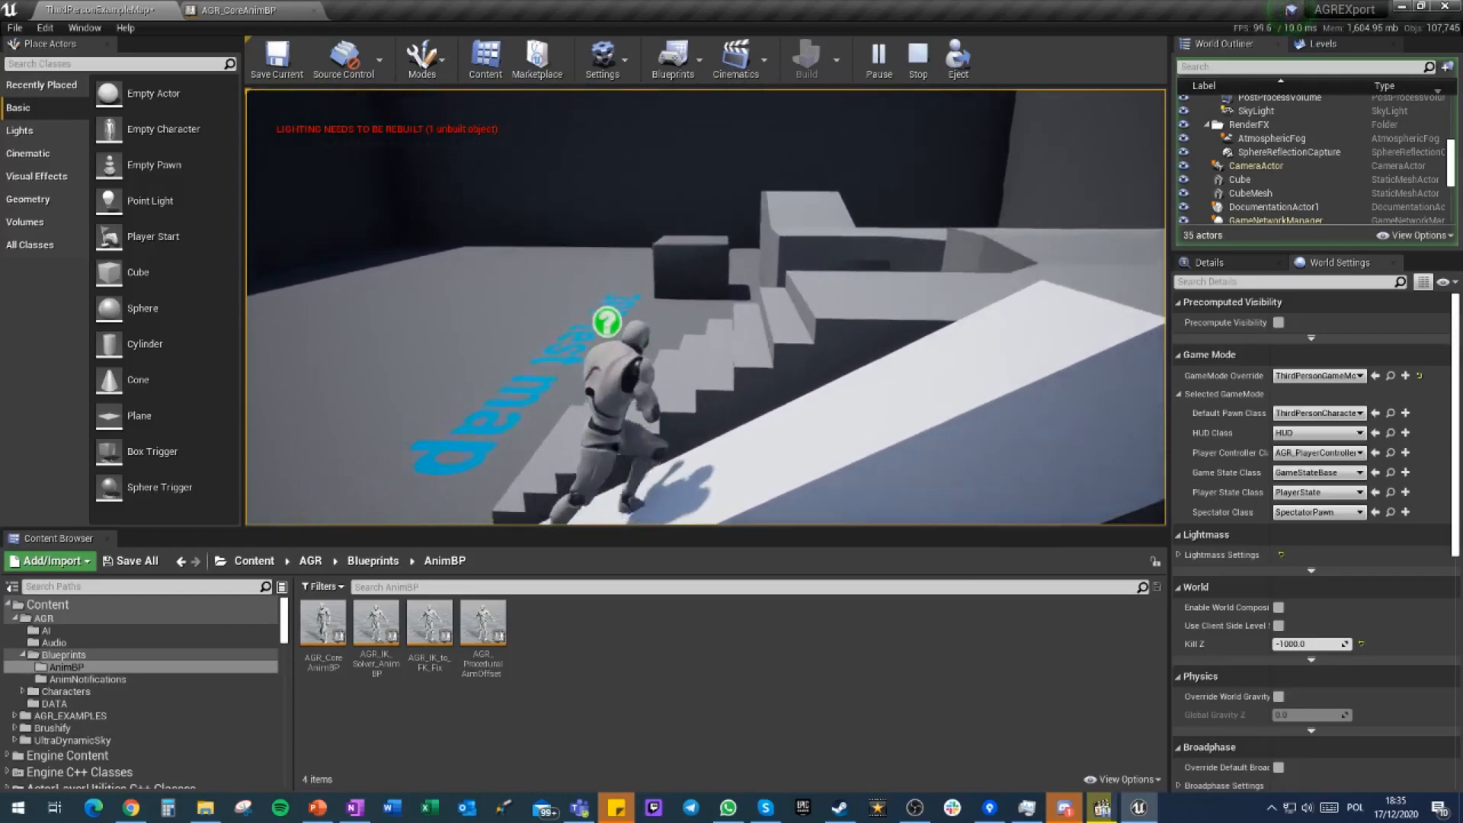
{"action": "key", "text": "a"}
{"action": "key", "text": "d"}
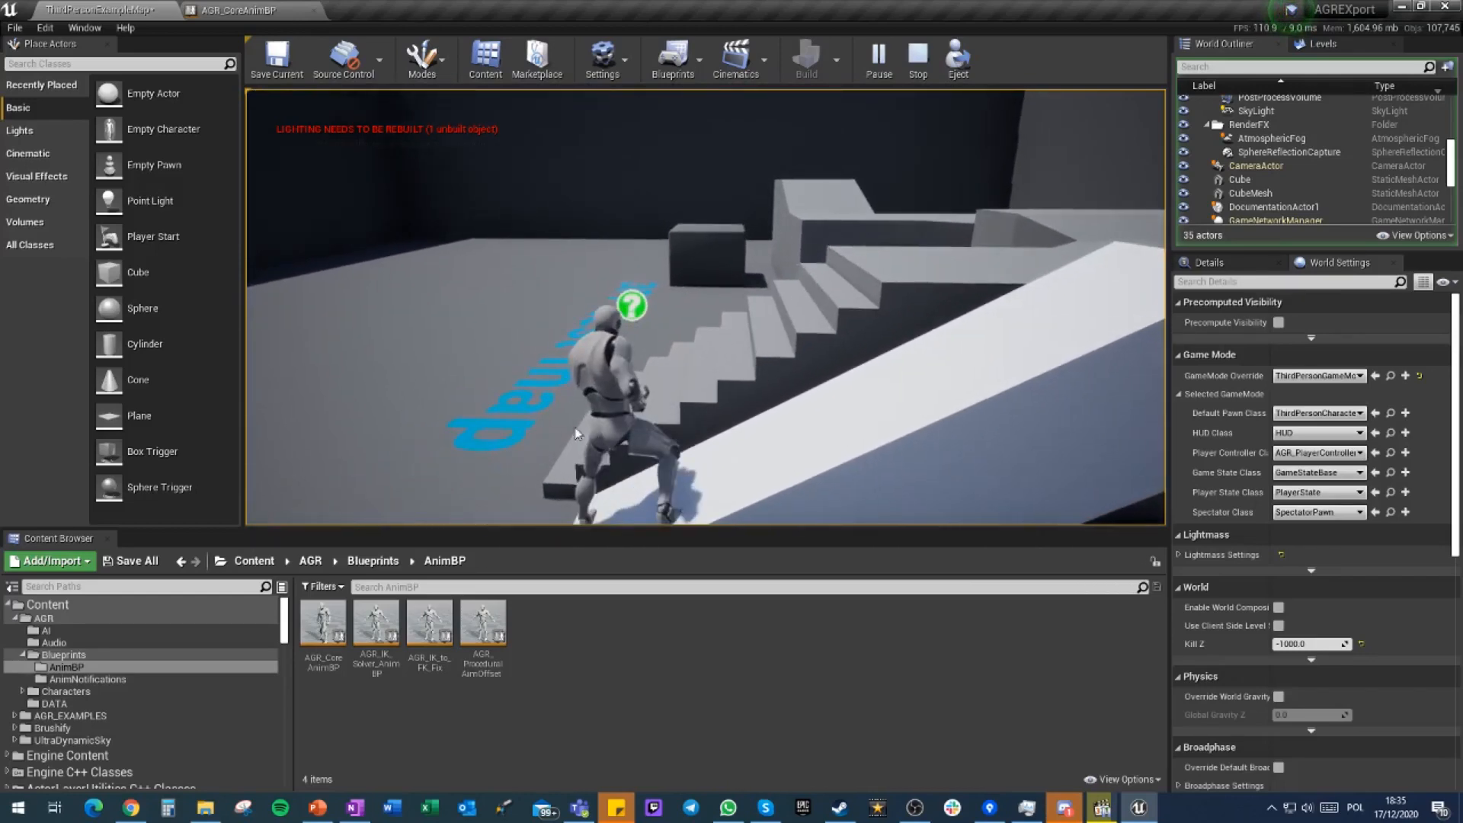
Disable Scale Stride and Move Root on the Power IK Ground node in AGR_CoreAnimBP, and compile and save it
{"action": "left_click", "coordinate": [216, 8]}
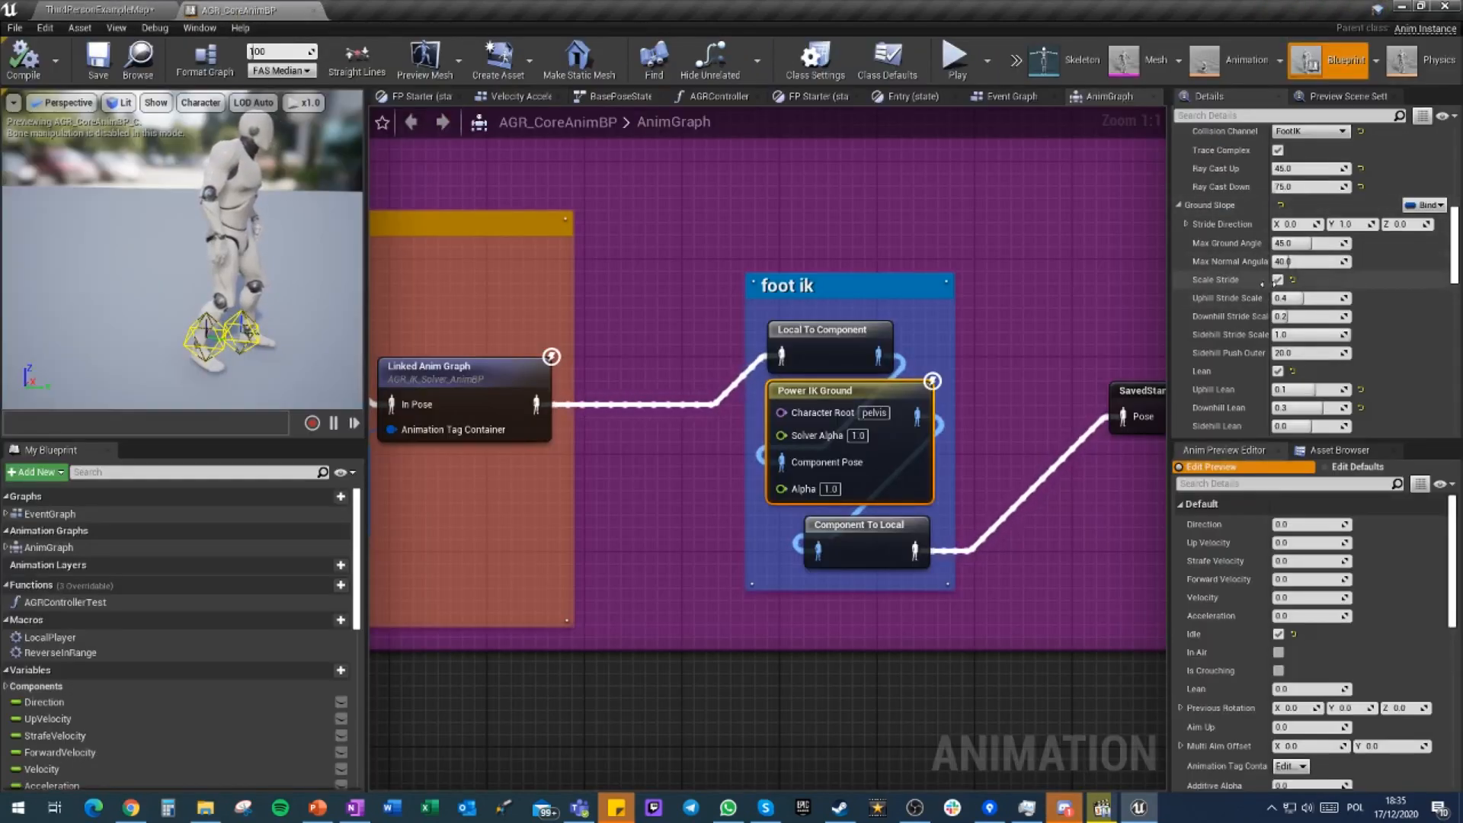
{"action": "scroll", "coordinate": [1326, 331], "scroll_direction": "down", "scroll_amount": 5}
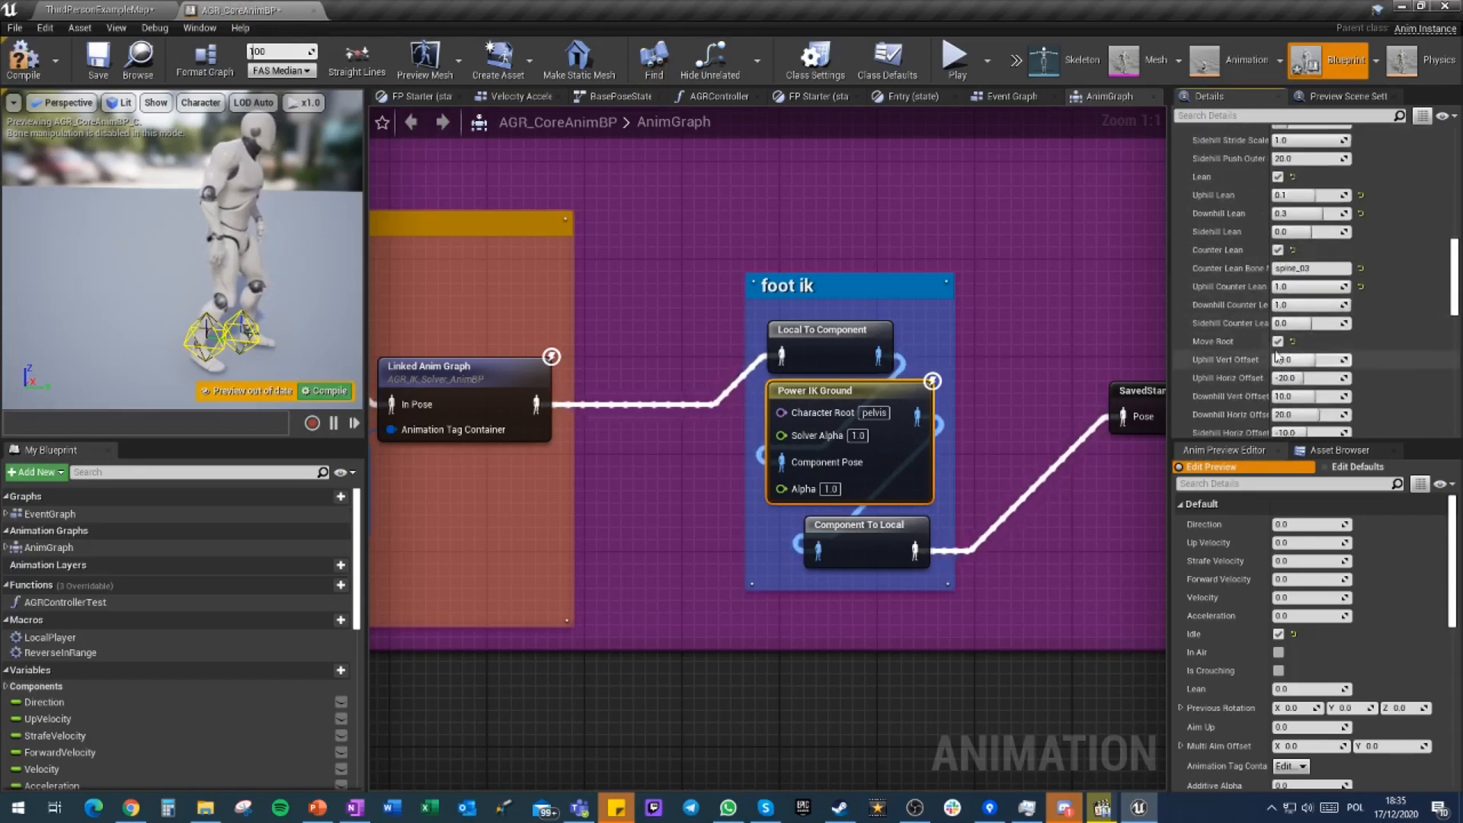
{"action": "left_click", "coordinate": [21, 60]}
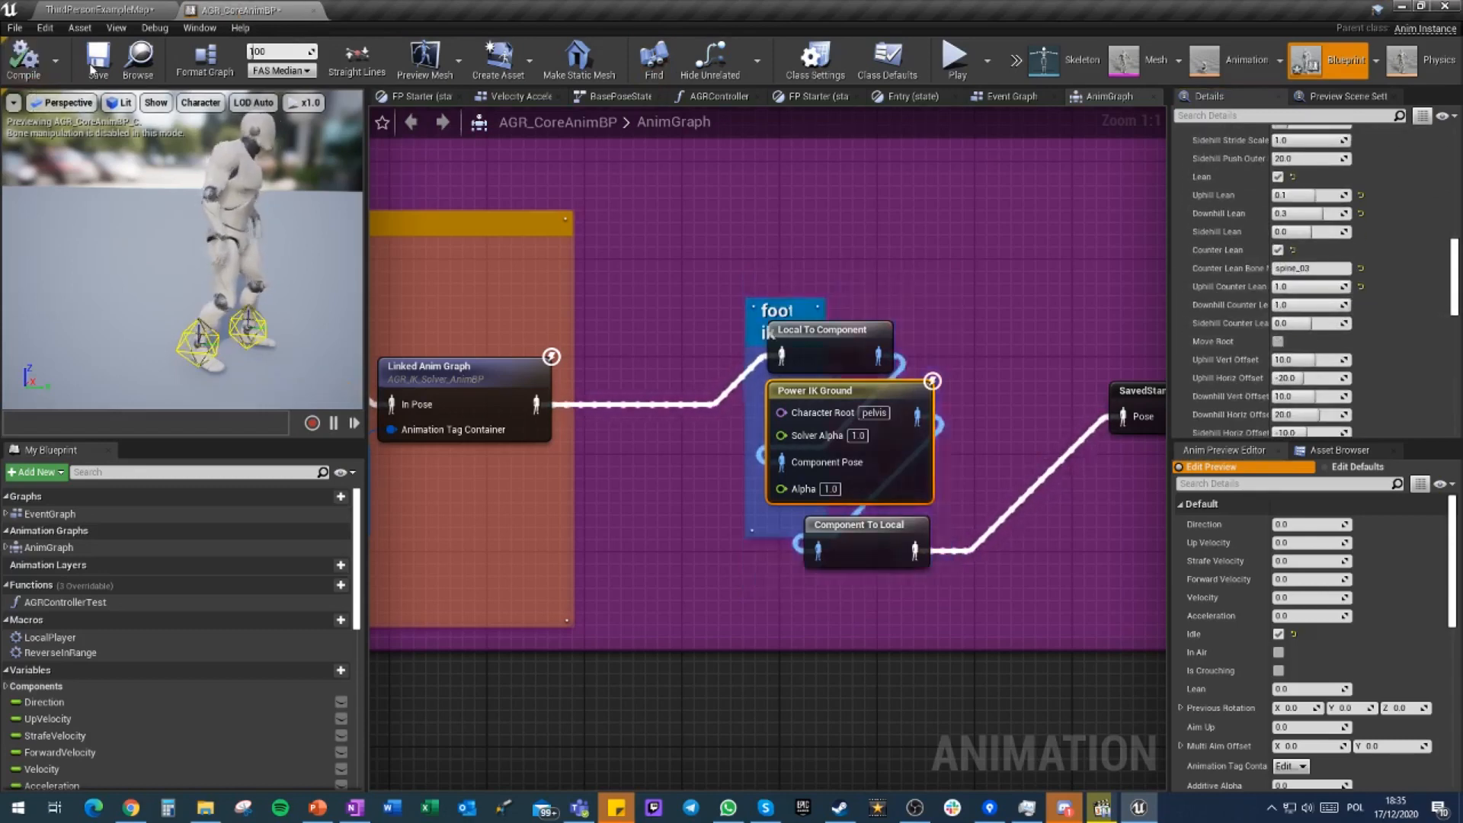
Play ThirdPersonExampleMap, run the character up and down the stairs and white ramp to test with Move Root off, and end the play session
{"action": "left_click", "coordinate": [114, 9]}
{"action": "left_click", "coordinate": [871, 58]}
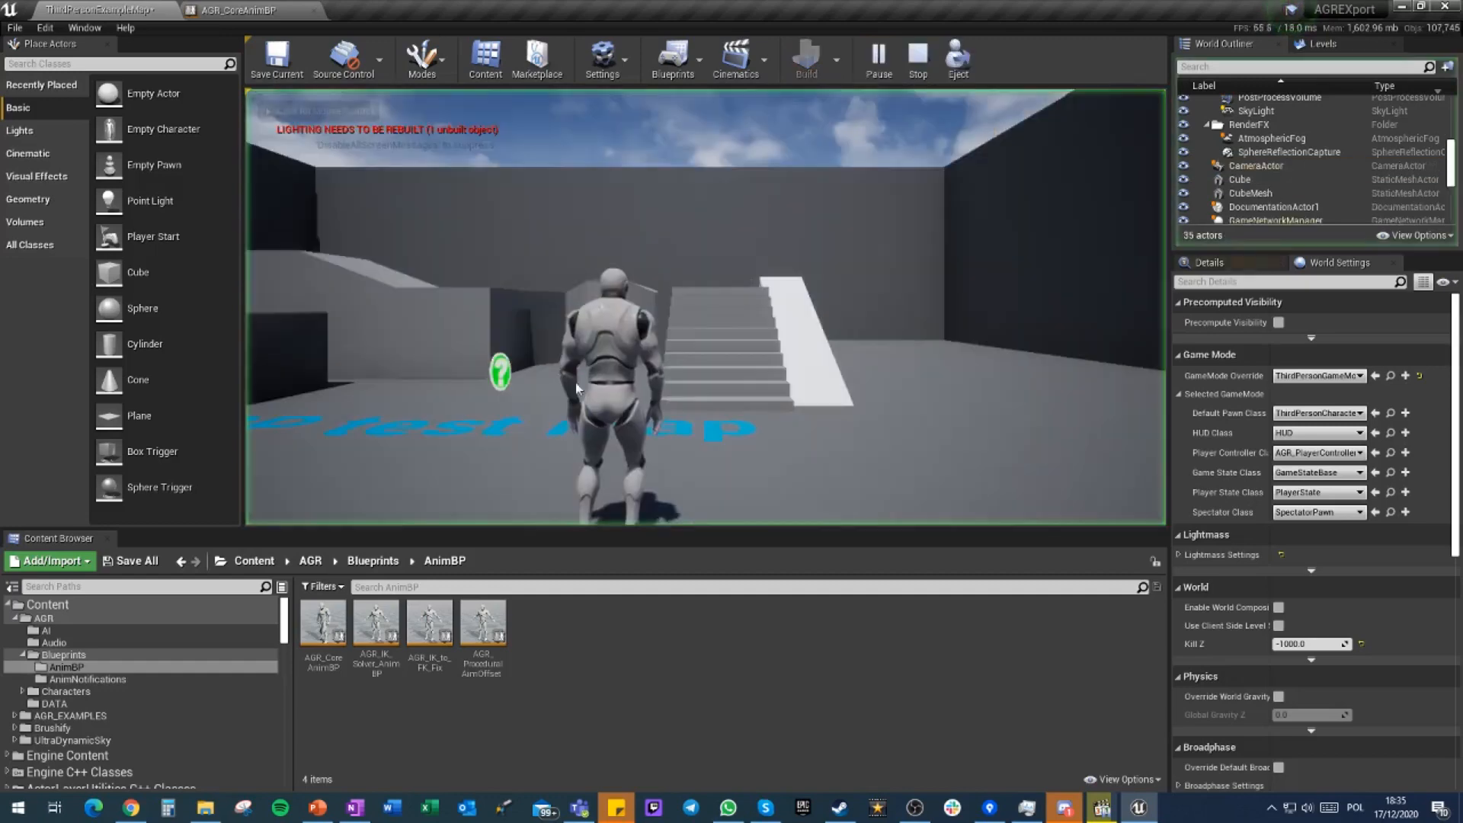
{"action": "key", "text": "w"}
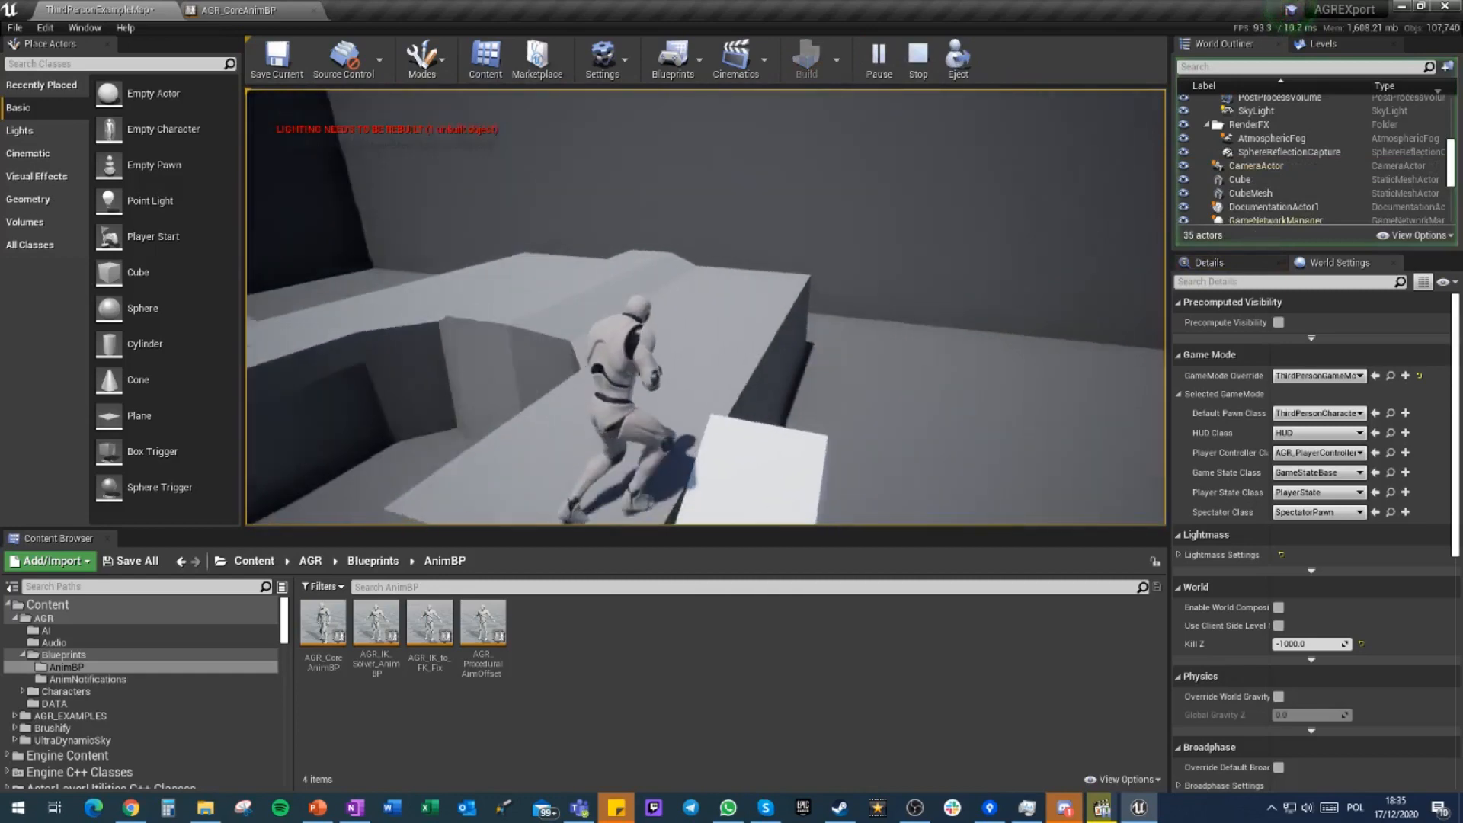
{"action": "key", "text": "s"}
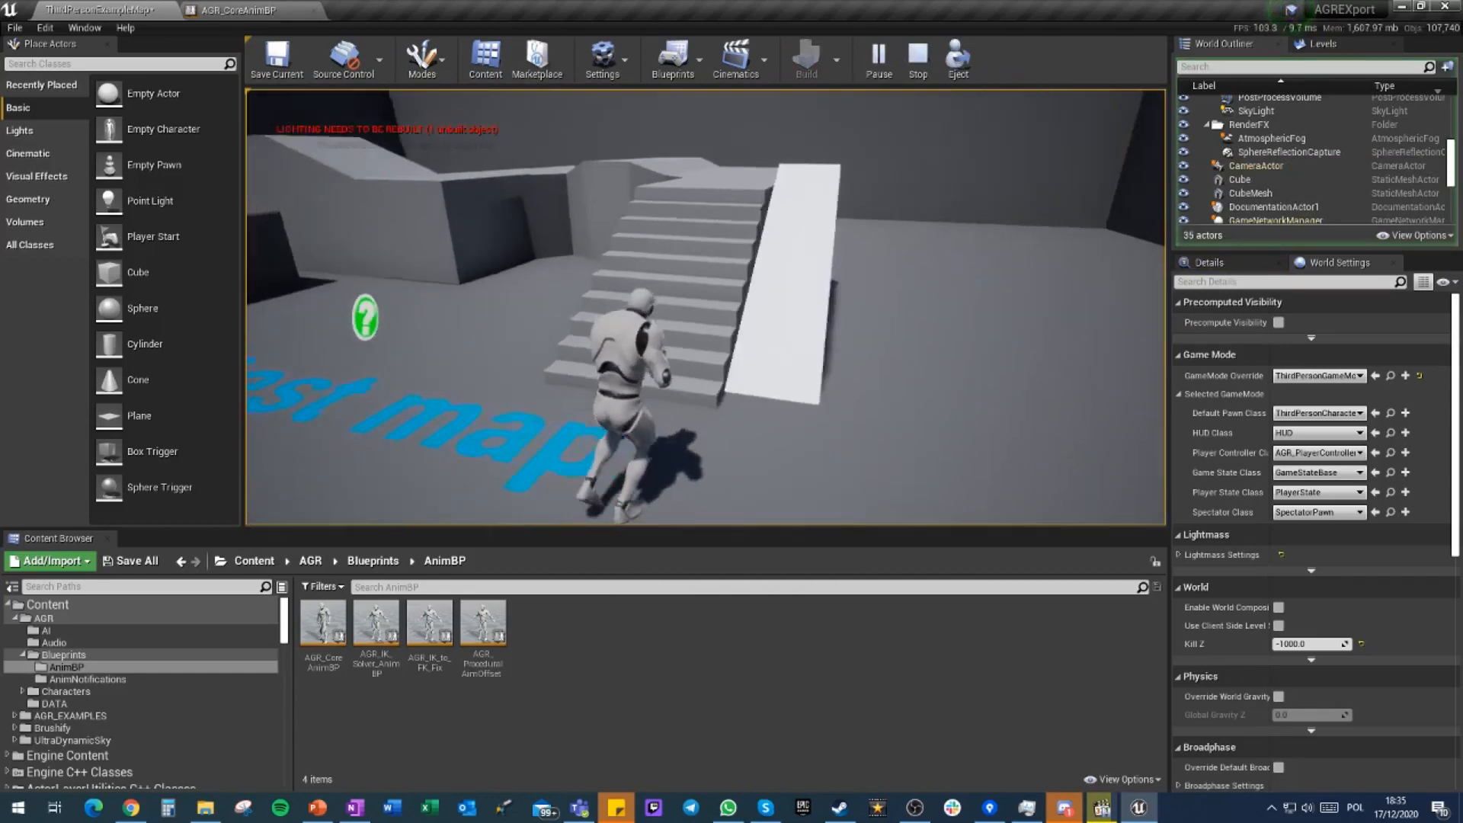
{"action": "key", "text": "w"}
{"action": "key", "text": "s"}
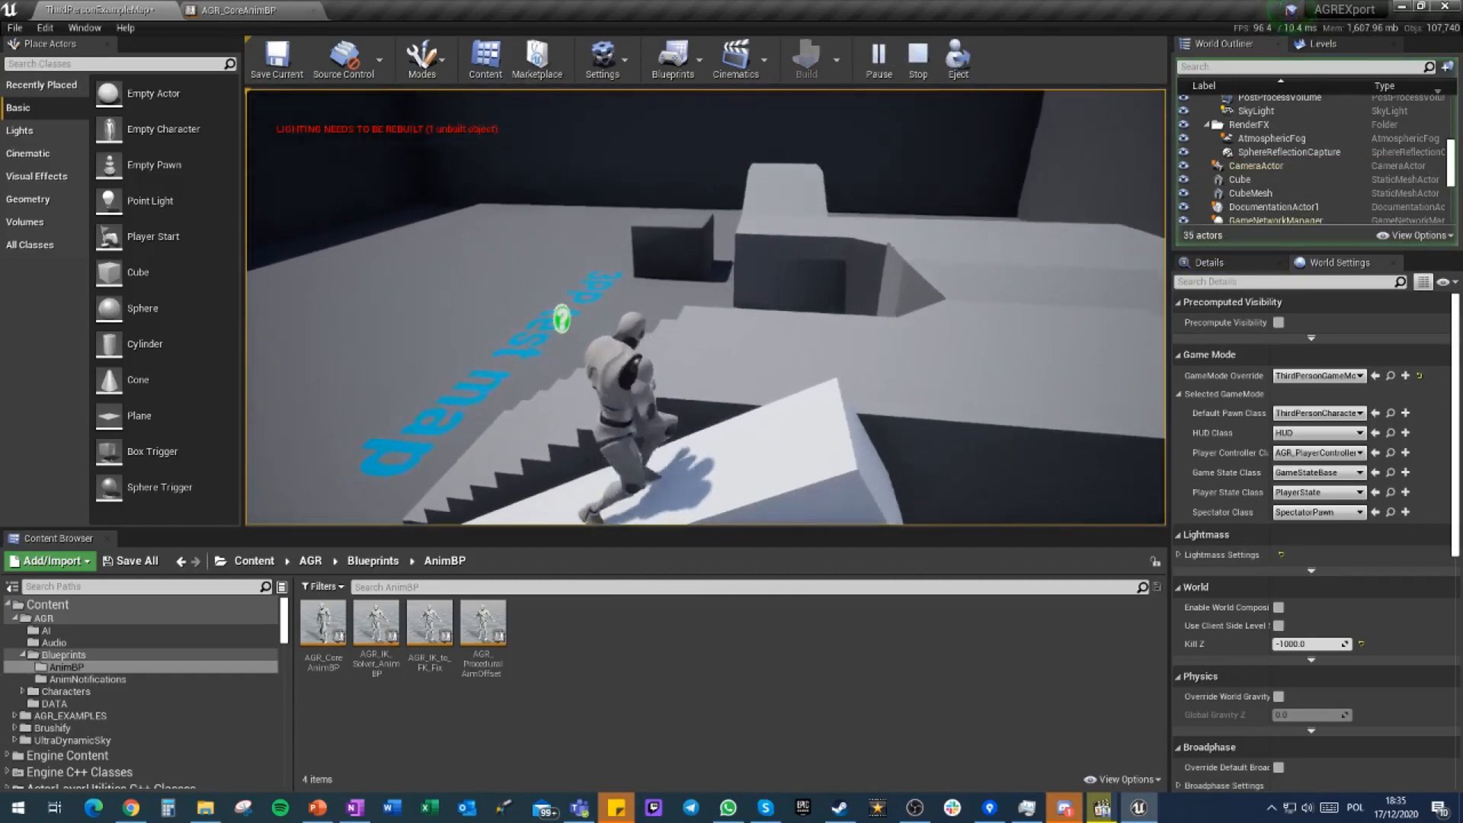
{"action": "key", "text": "w"}
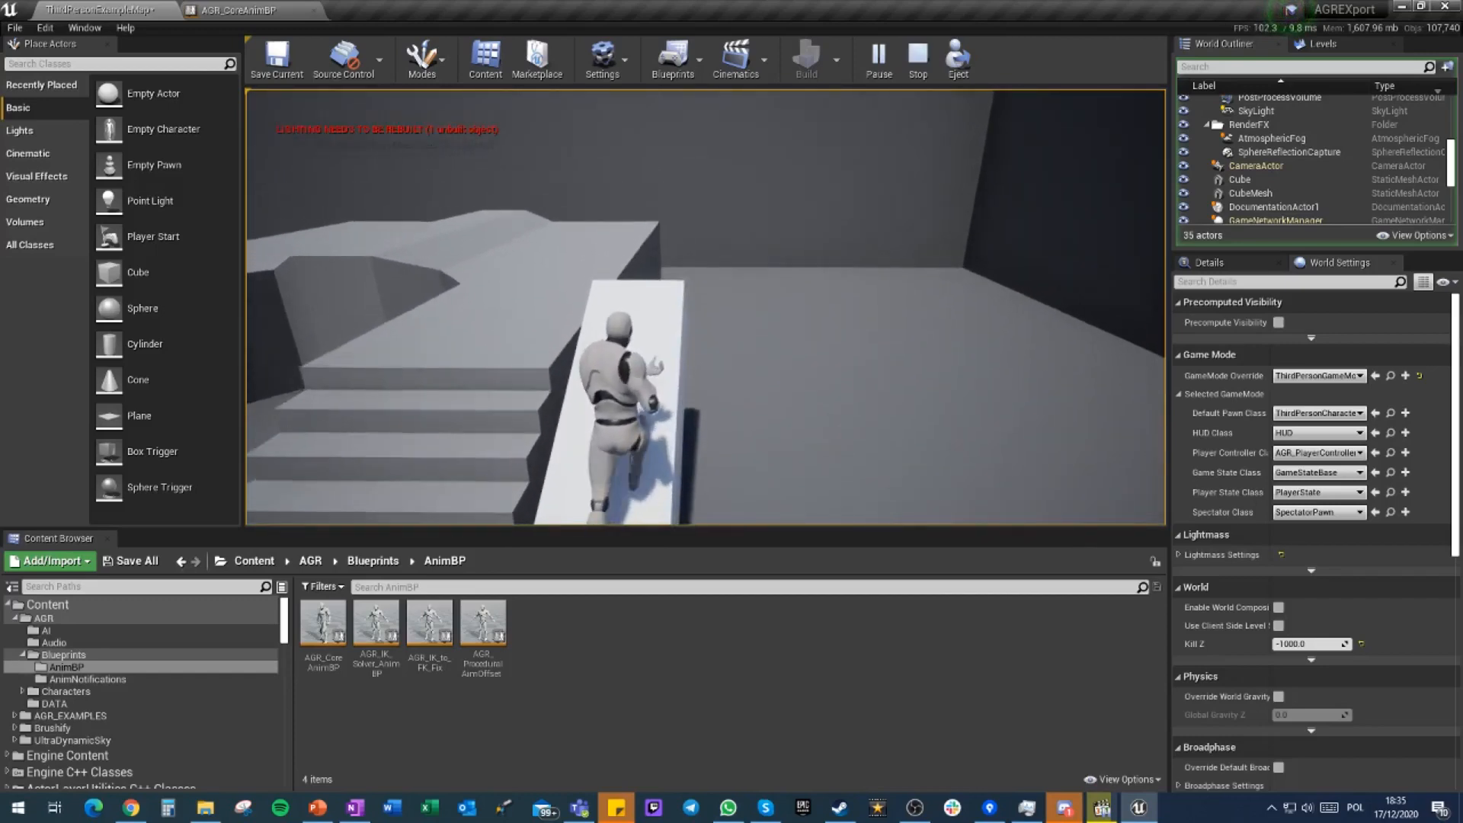
{"action": "key", "text": "s"}
{"action": "key", "text": "w"}
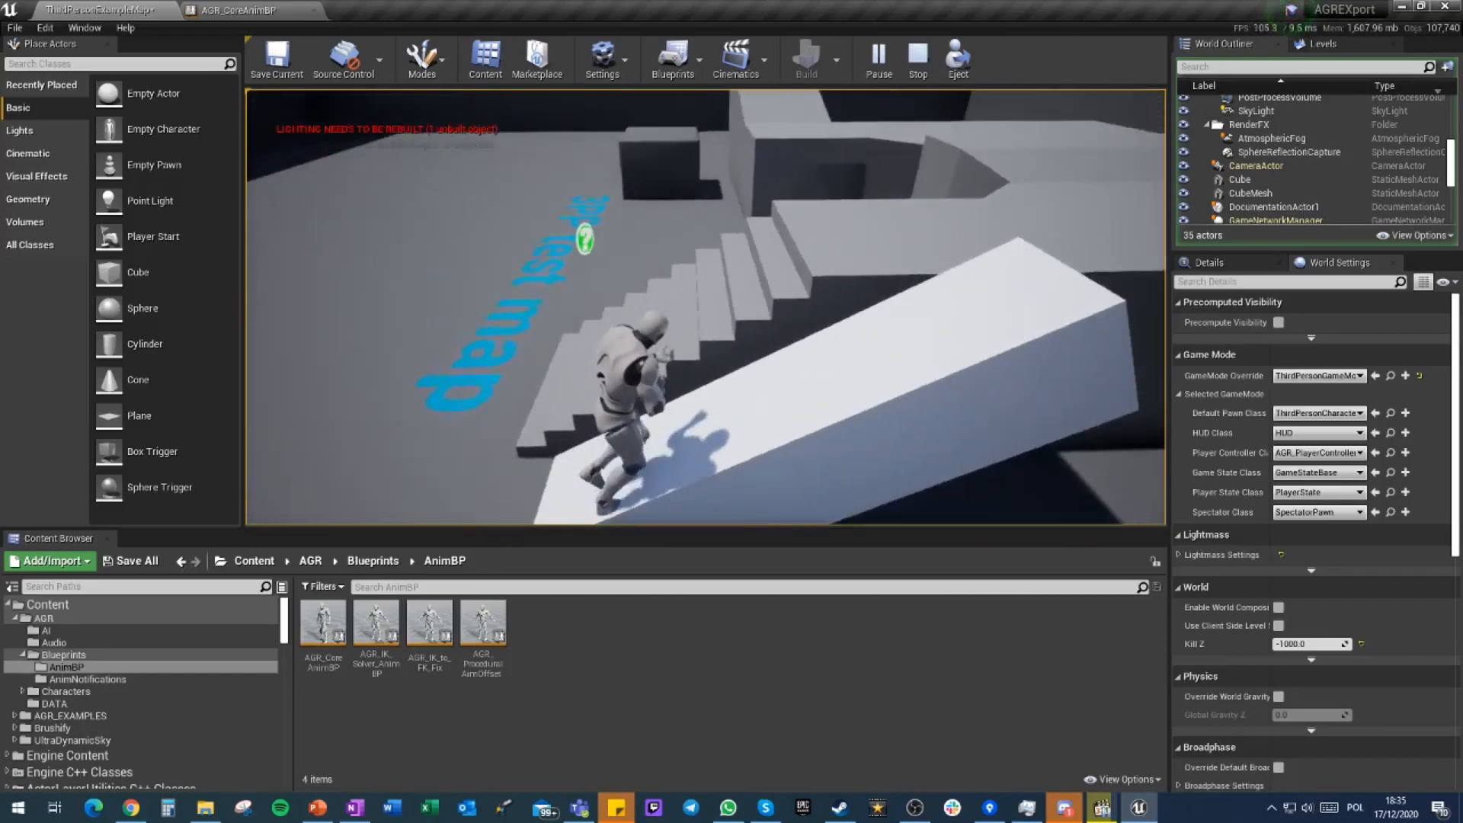
{"action": "key", "text": "Escape"}
Enable Move Root again on the Power IK Ground node in AGR_CoreAnimBP, and compile and save it
{"action": "left_click", "coordinate": [268, 9]}
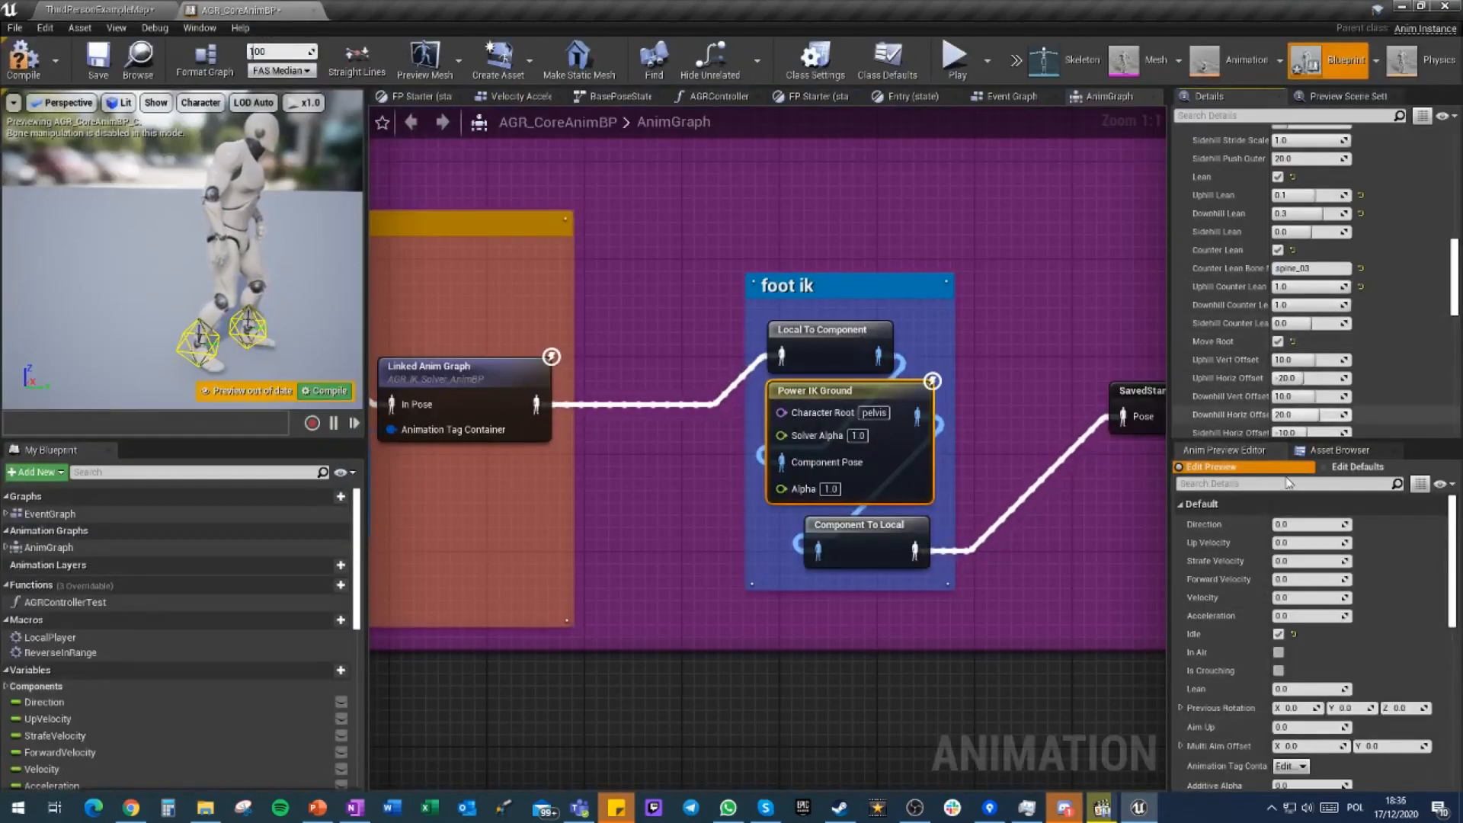
{"action": "left_click", "coordinate": [105, 53]}
Play ThirdPersonExampleMap and run the character around the stairs and white ramp to test the foot IK with Move Root enabled
{"action": "left_click", "coordinate": [100, 12]}
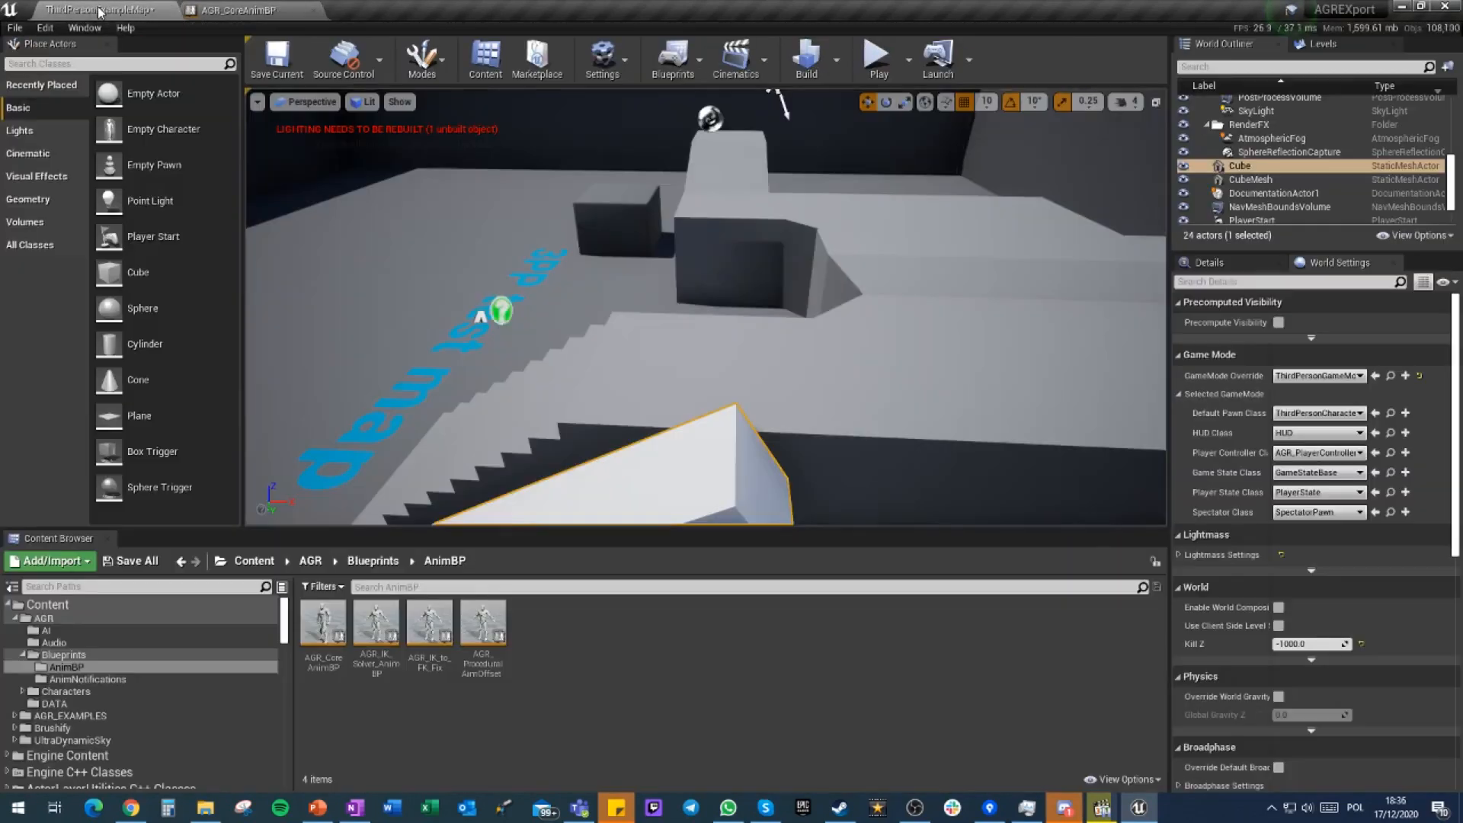
{"action": "left_click", "coordinate": [878, 59]}
{"action": "key", "text": "w"}
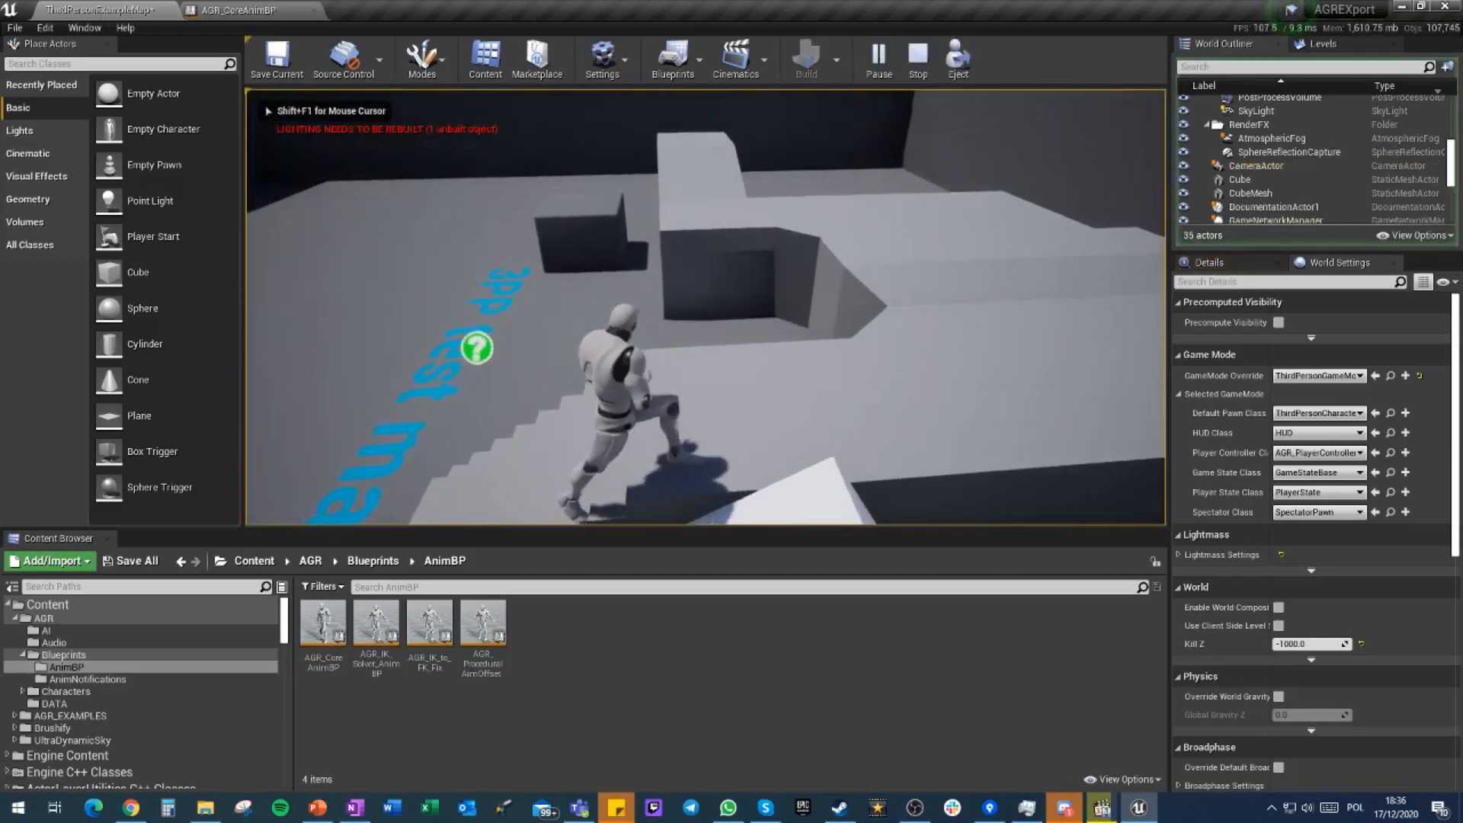
{"action": "key", "text": "s"}
{"action": "key", "text": "d"}
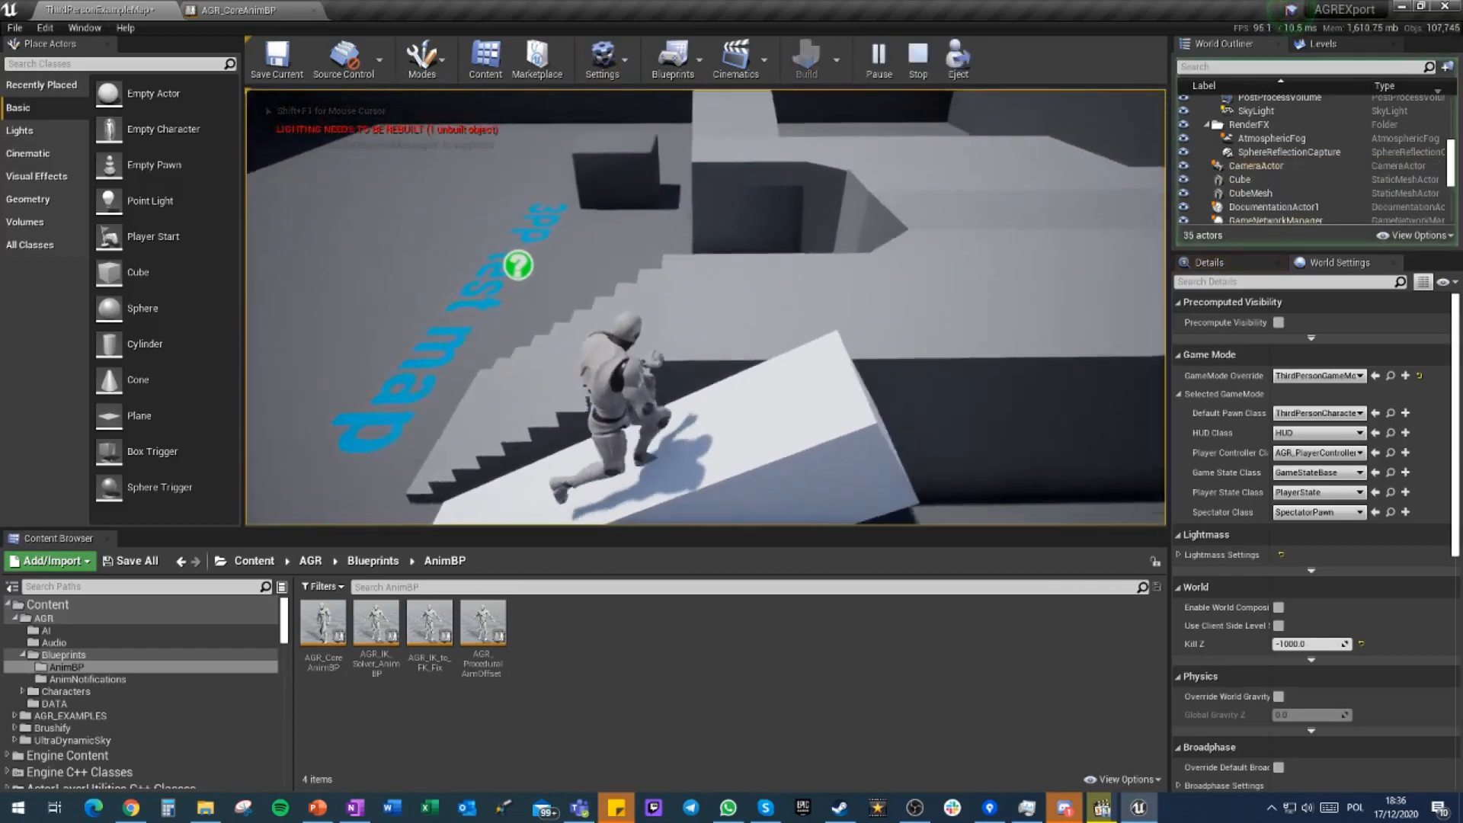
{"action": "key", "text": "w"}
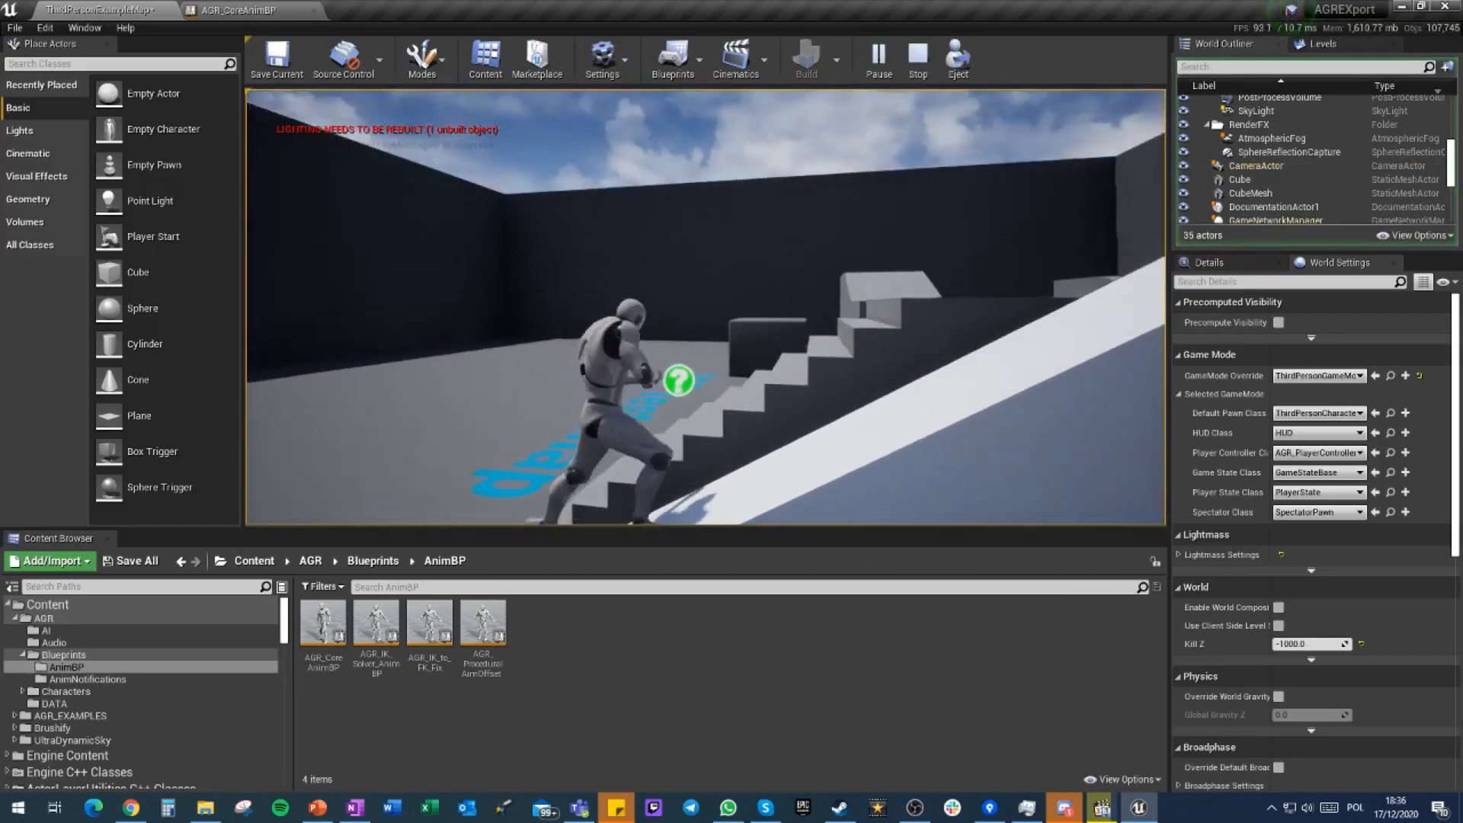
{"action": "key", "text": "s"}
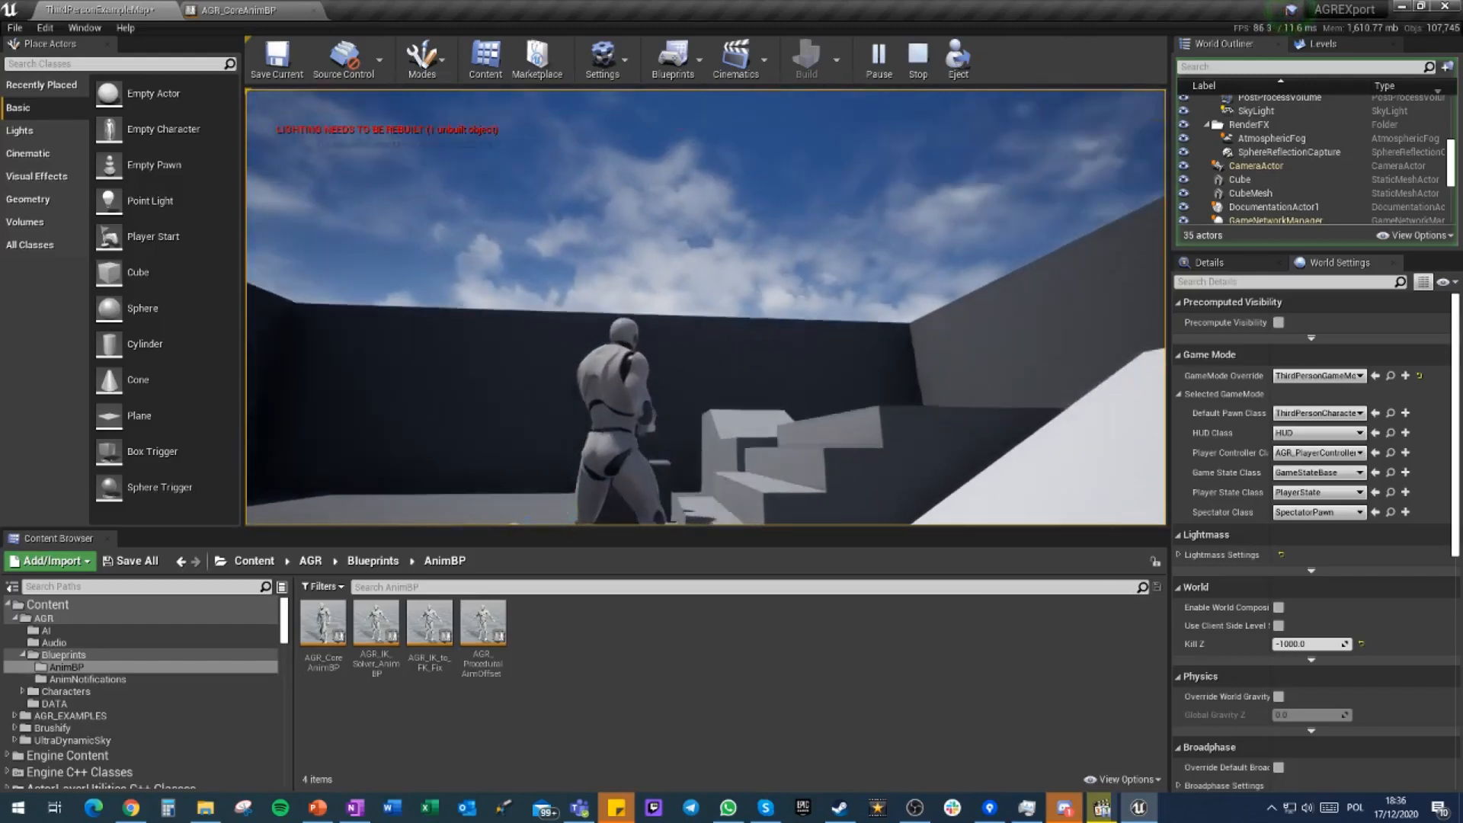
{"action": "key", "text": "d"}
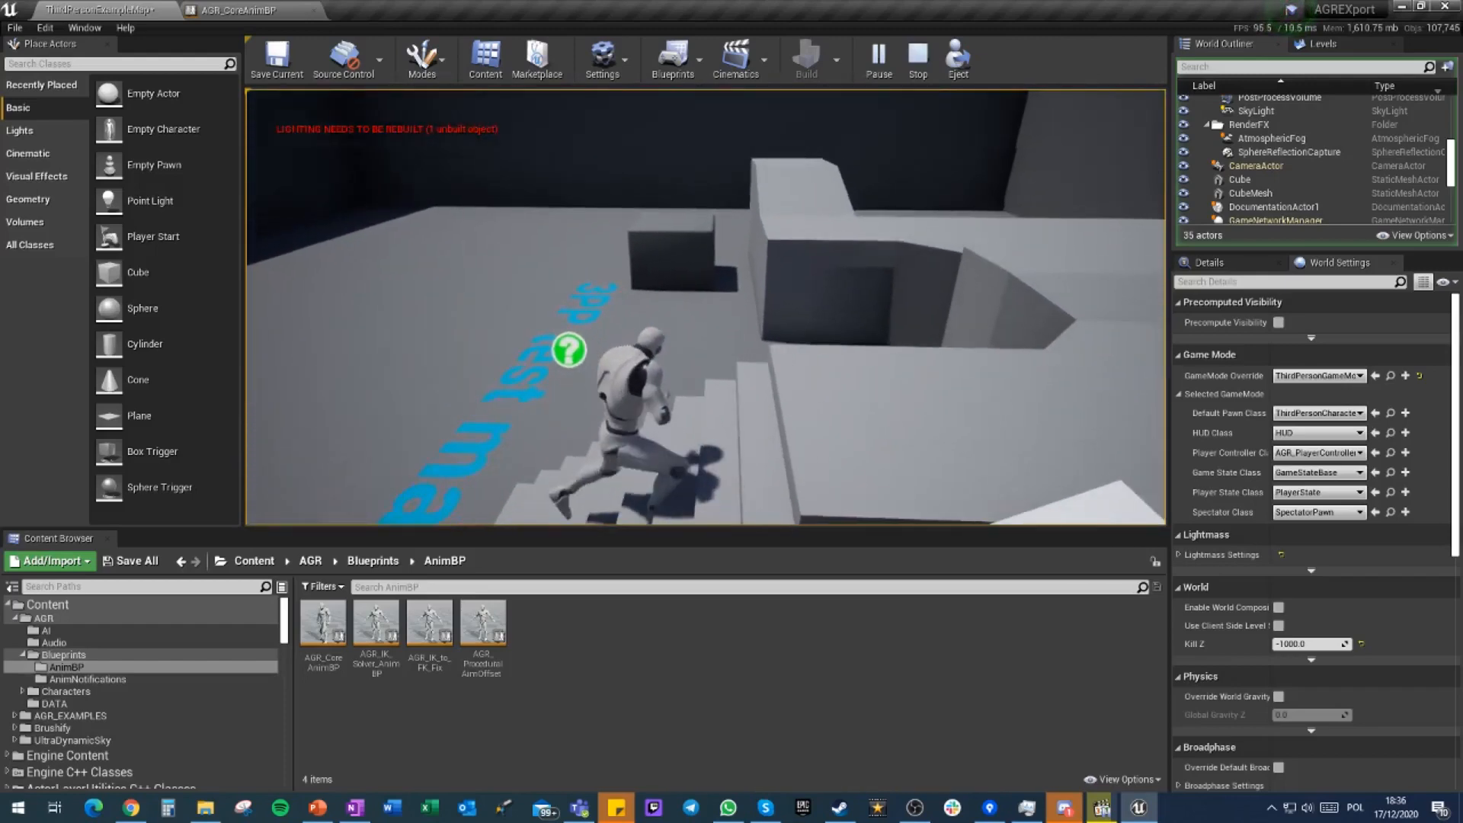
{"action": "key", "text": "a"}
{"action": "key", "text": "d"}
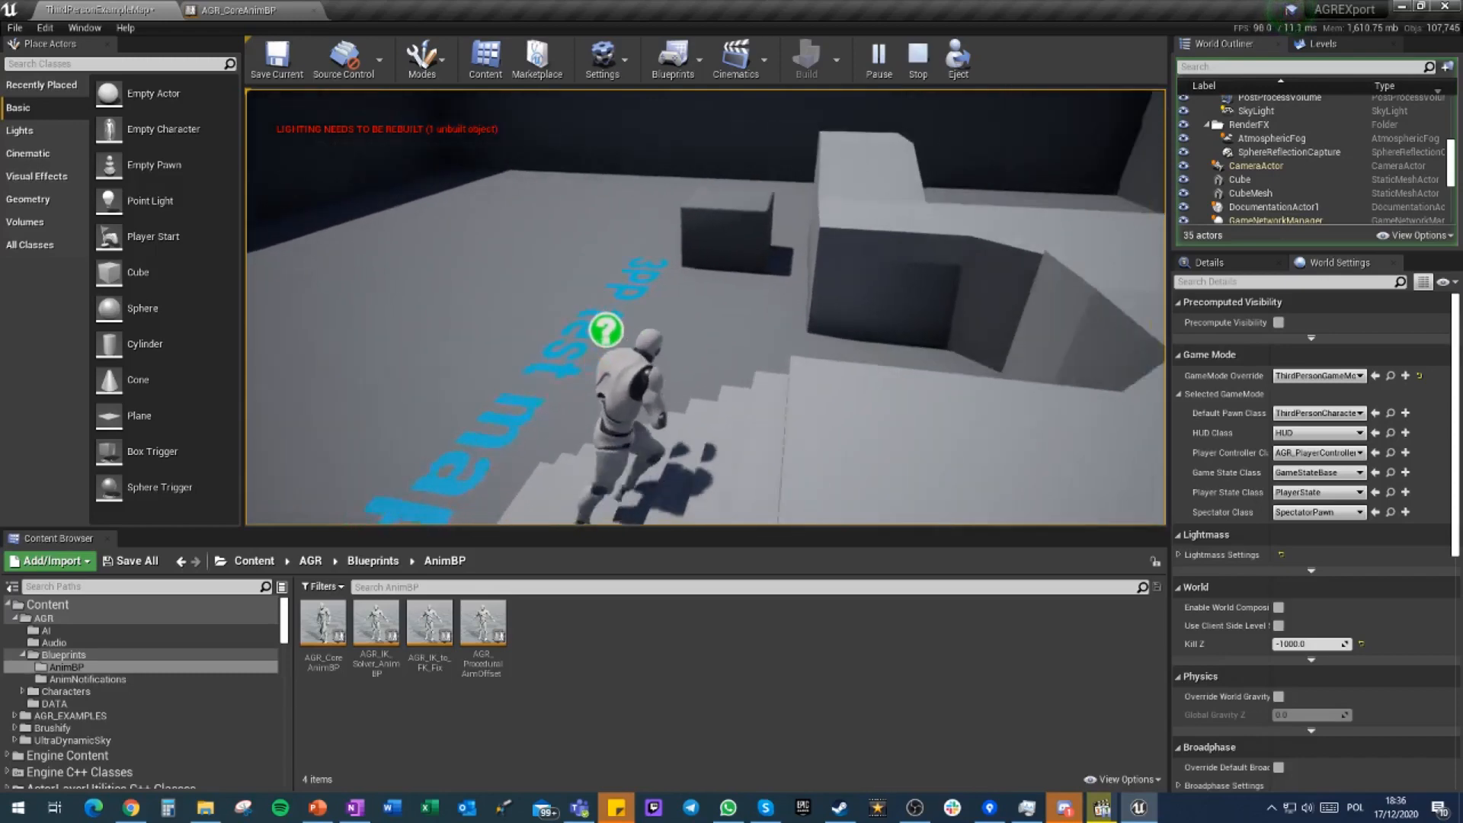
Run the character repeatedly up and down the full staircase, upper platform and white ramp, and end the play session
{"action": "key", "text": "w"}
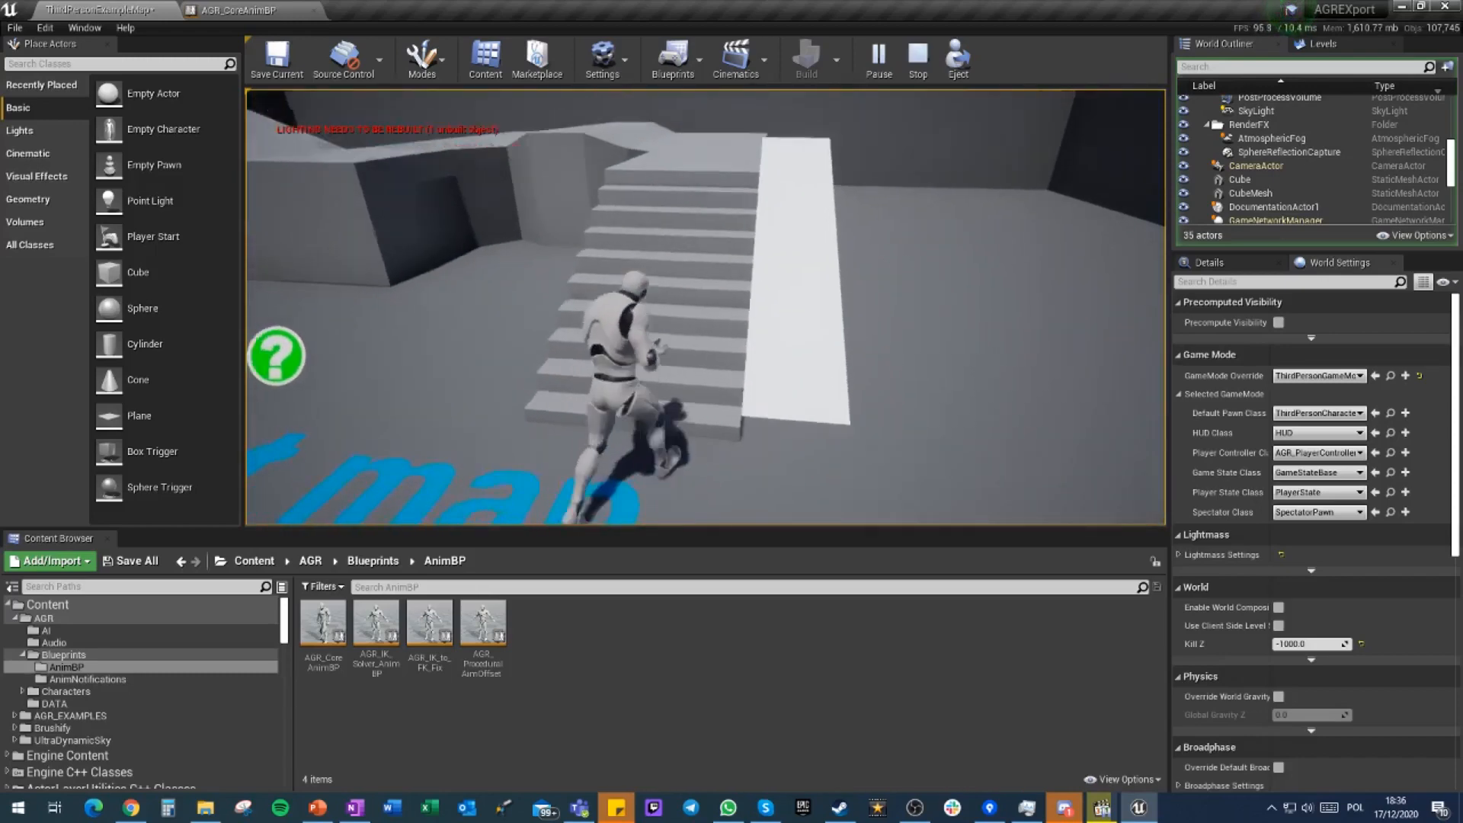
{"action": "key", "text": "w"}
{"action": "key", "text": "w"}
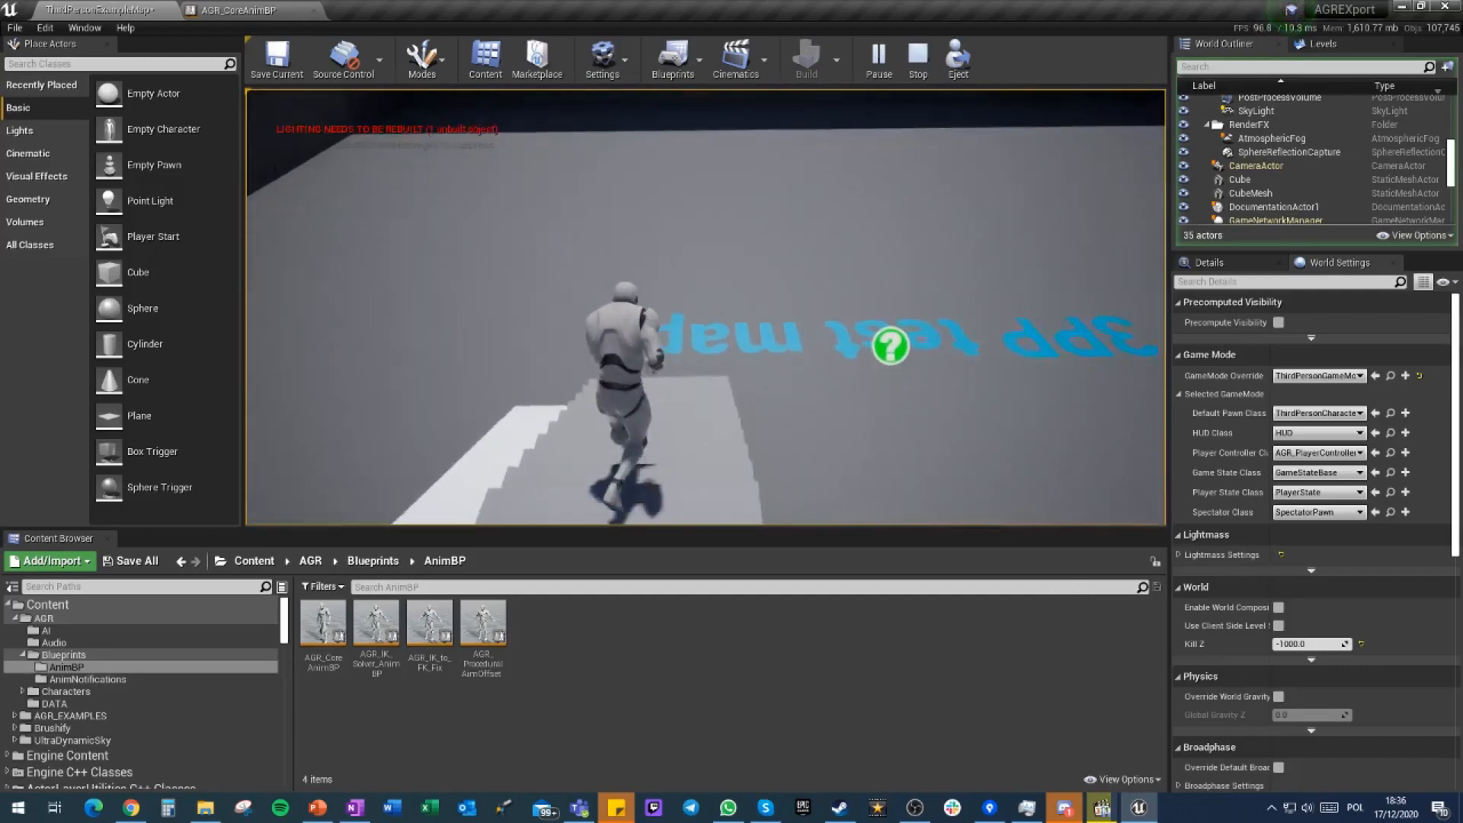
{"action": "key", "text": "w"}
{"action": "key", "text": "w"}
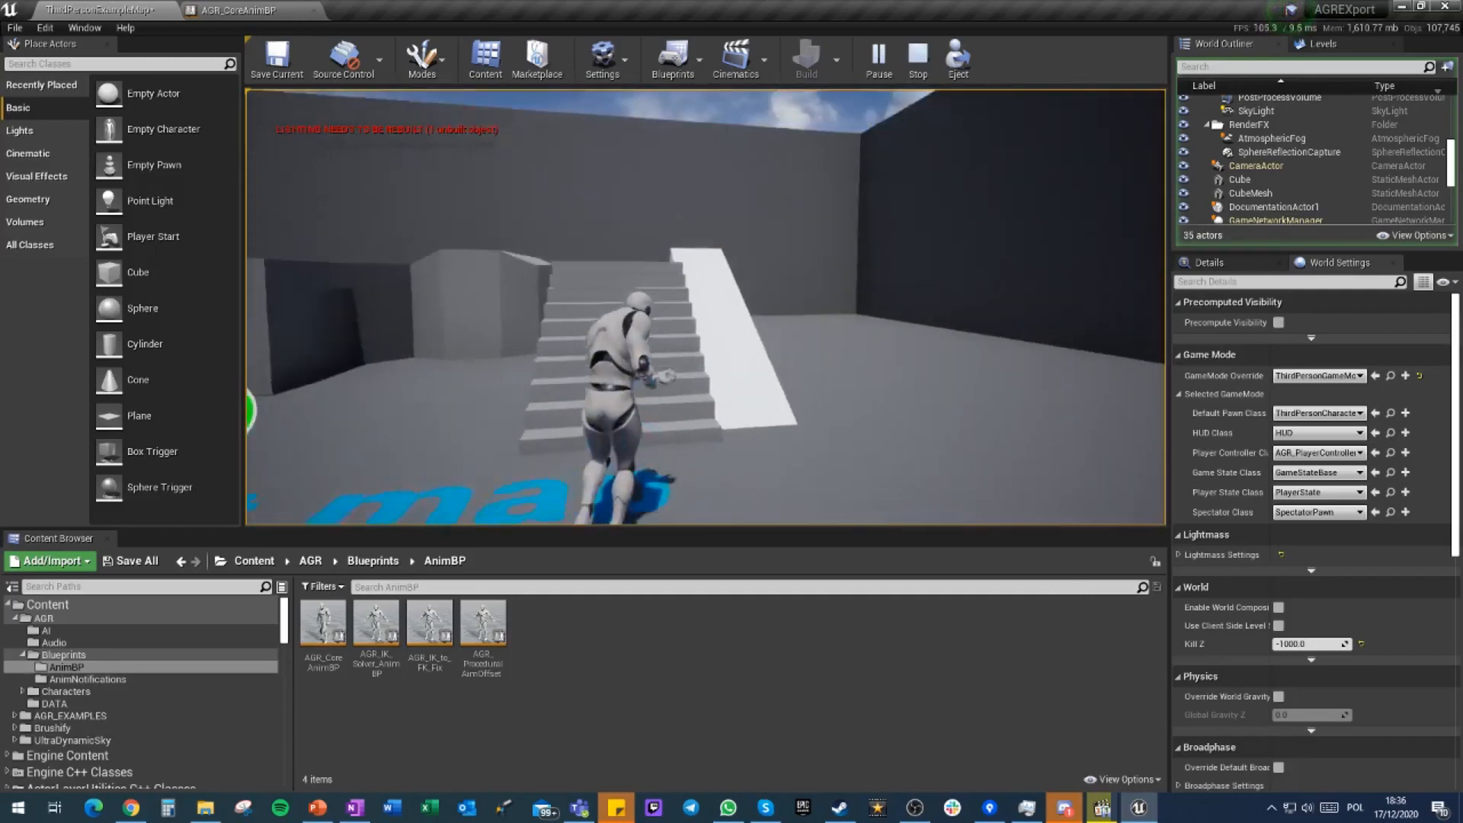
{"action": "key", "text": "w"}
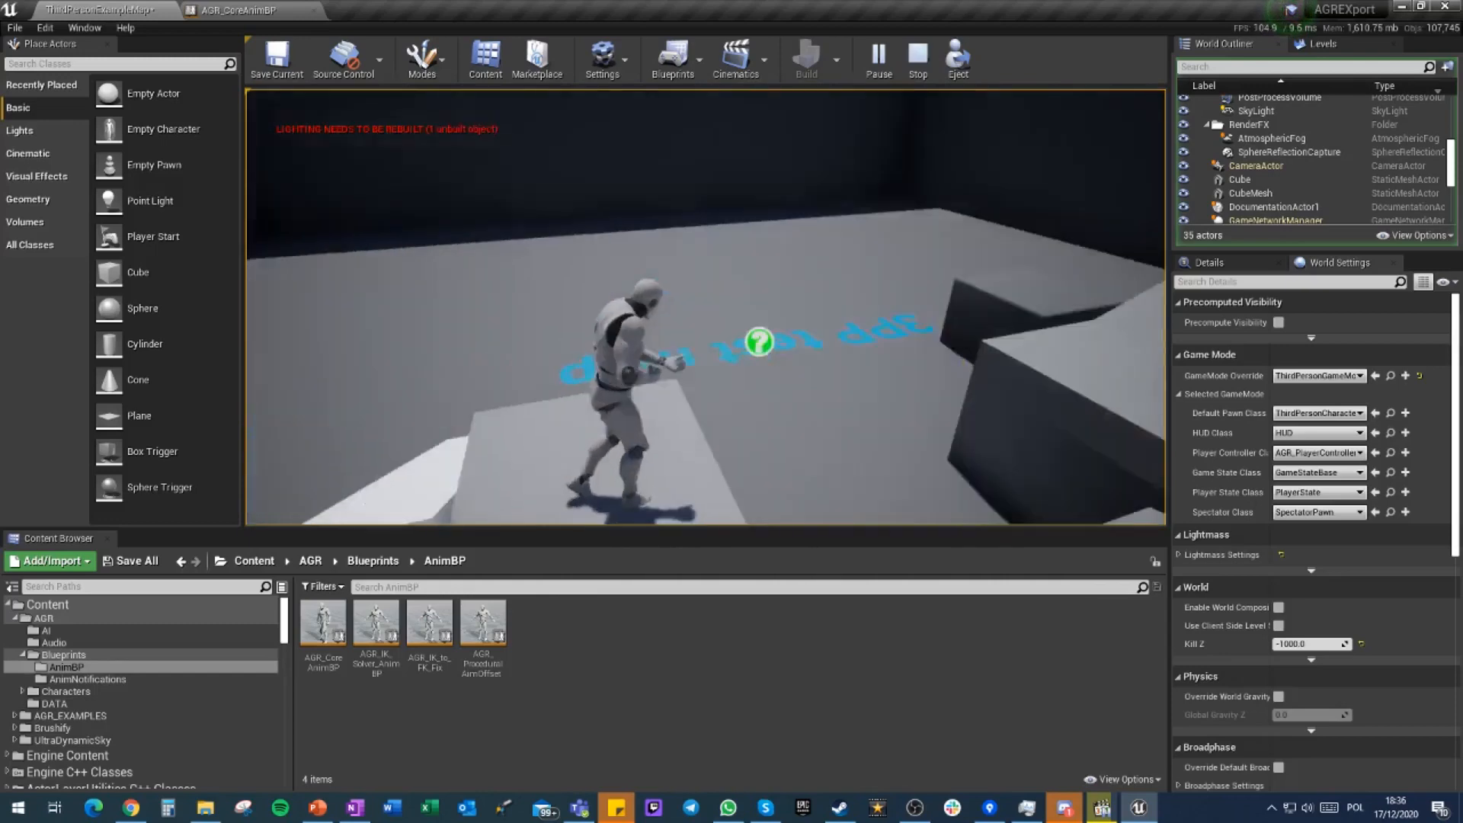
{"action": "key", "text": "w"}
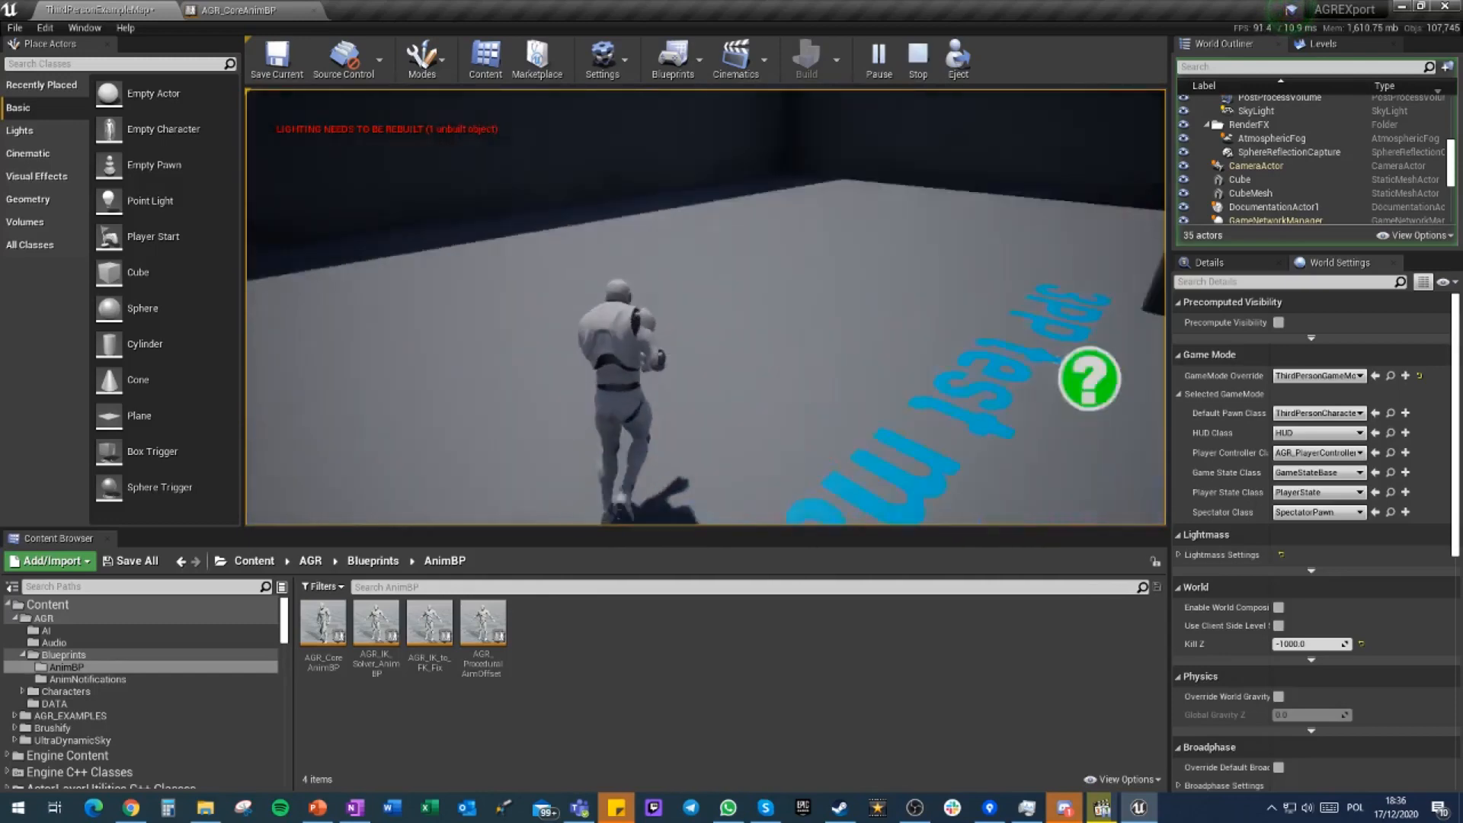
{"action": "key", "text": "w"}
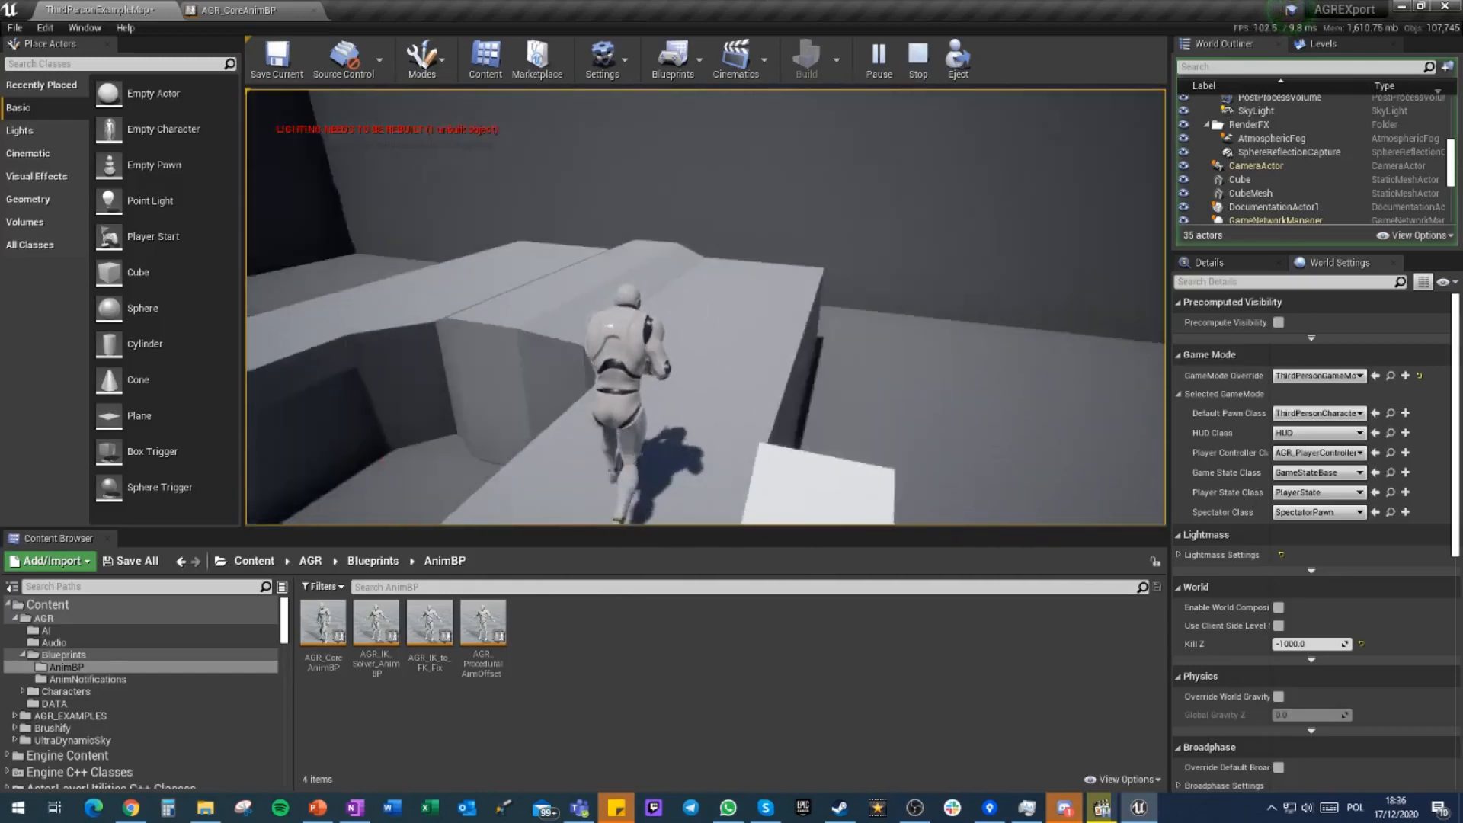
{"action": "key", "text": "w"}
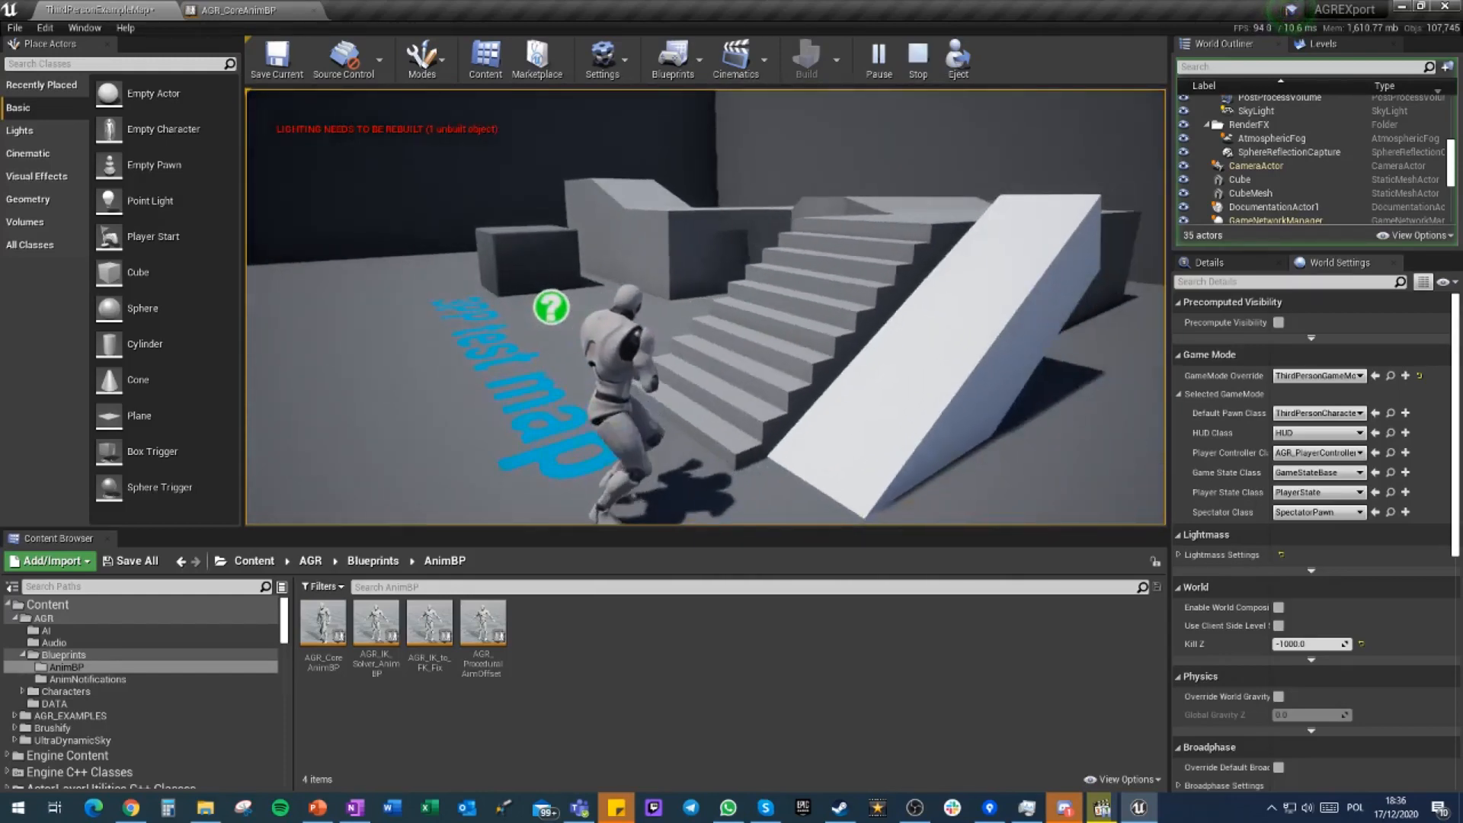
{"action": "key", "text": "w"}
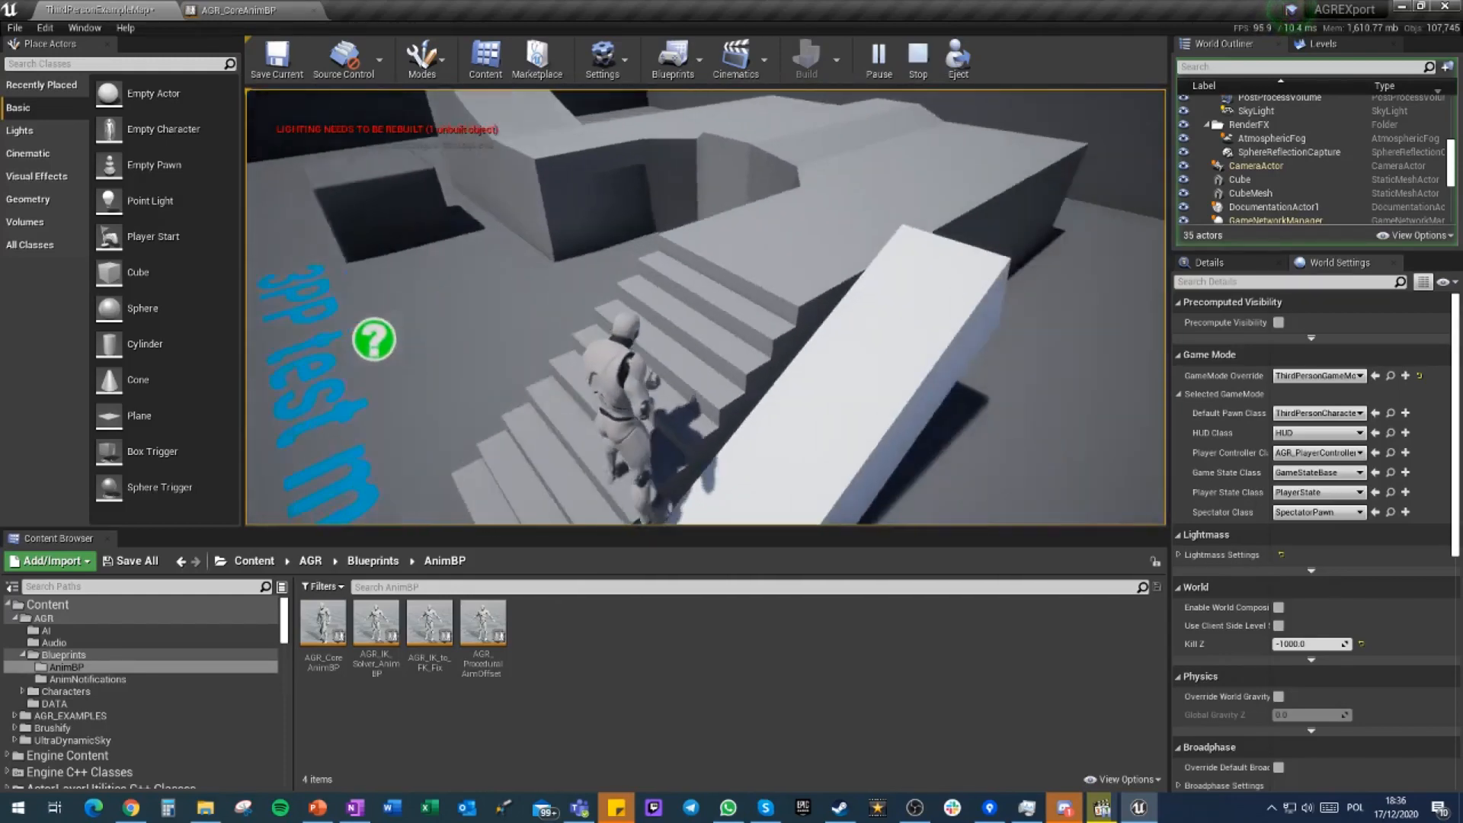
{"action": "key", "text": "w"}
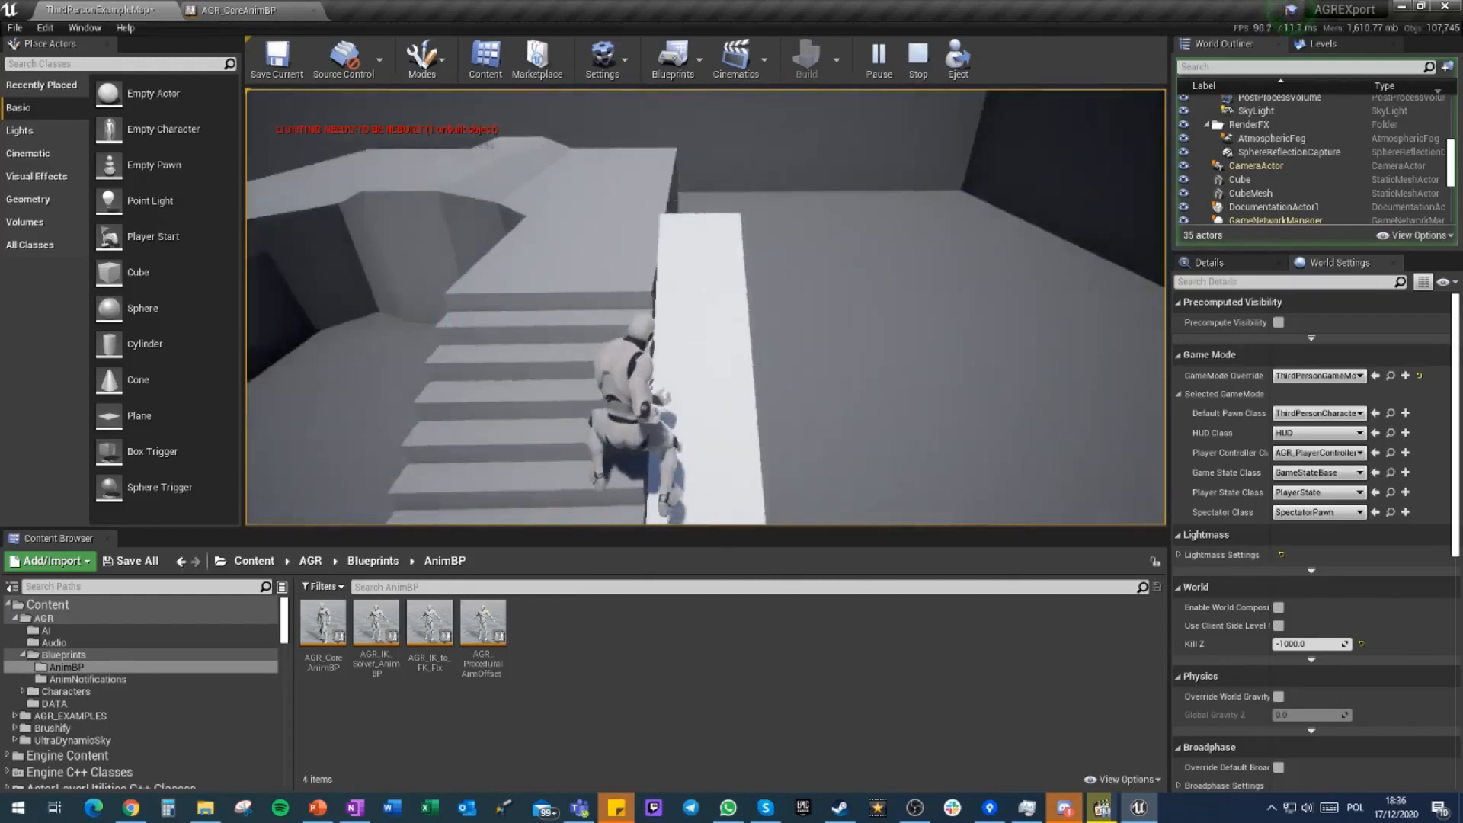
{"action": "key", "text": "w"}
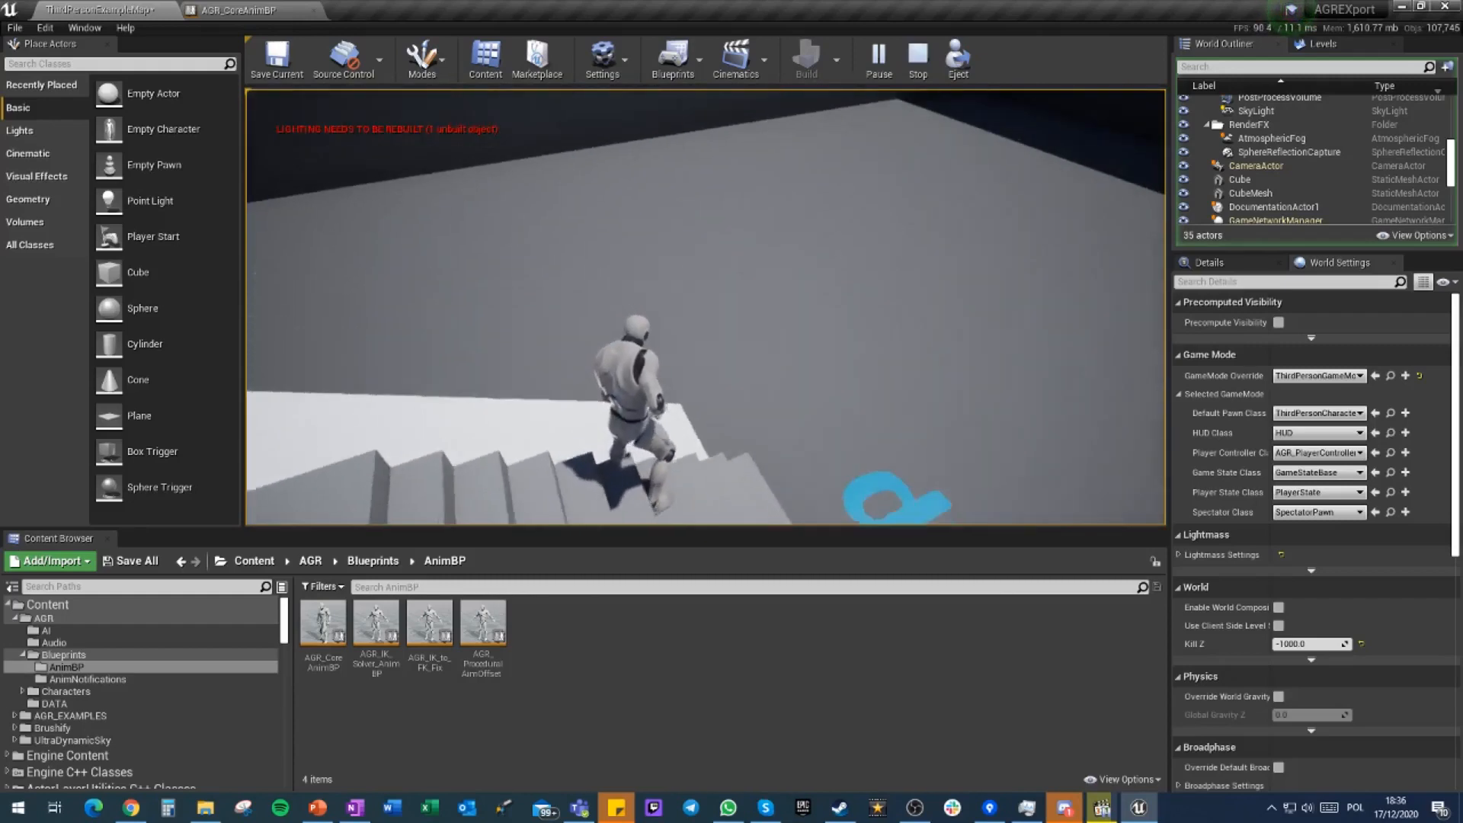
{"action": "key", "text": "w"}
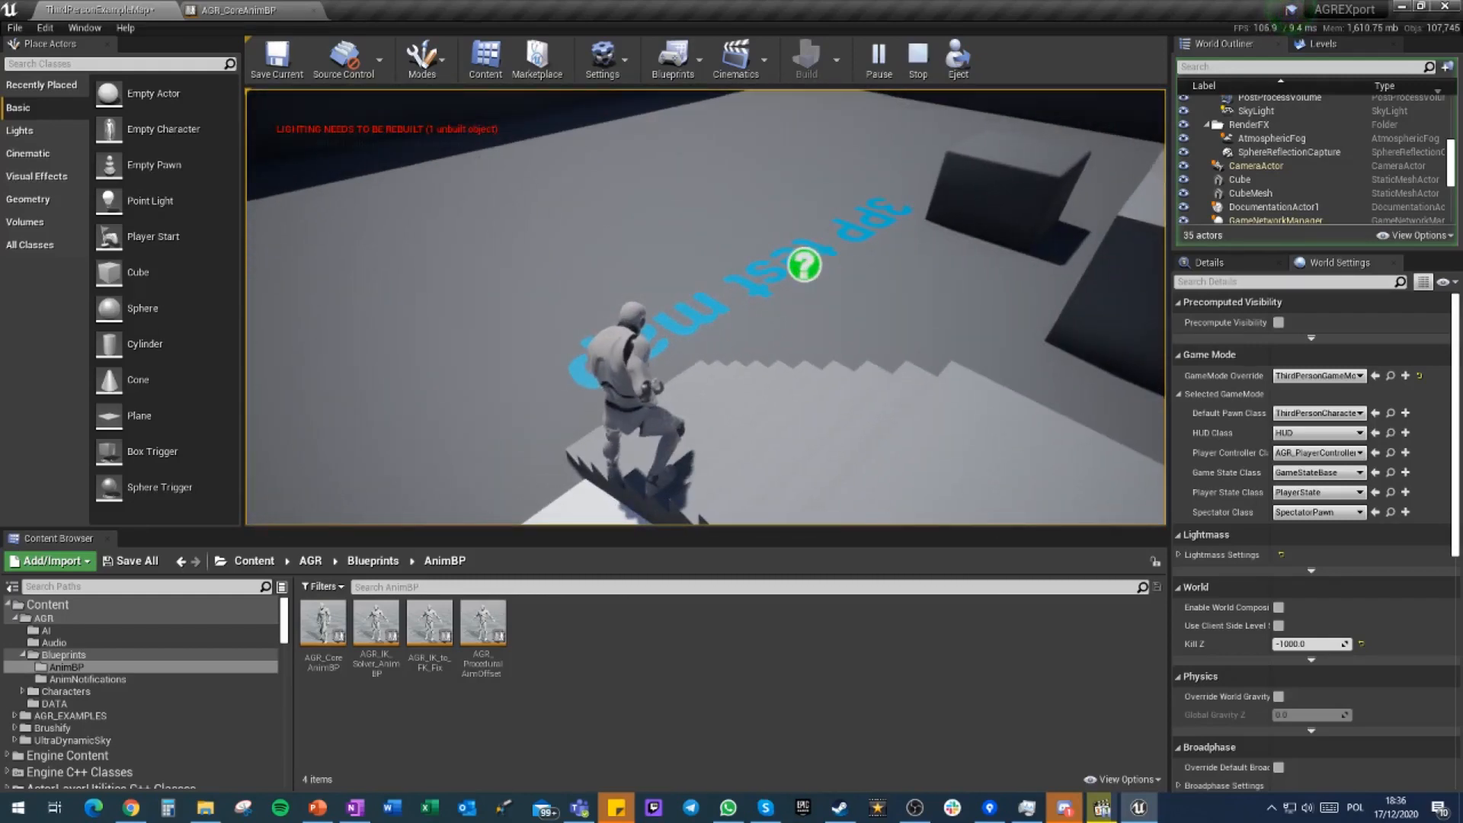
{"action": "key", "text": "Escape"}
Review the Power IK Ground node's slope, stride, lean and ray cast settings in AGR_CoreAnimBP
{"action": "left_click", "coordinate": [244, 10]}
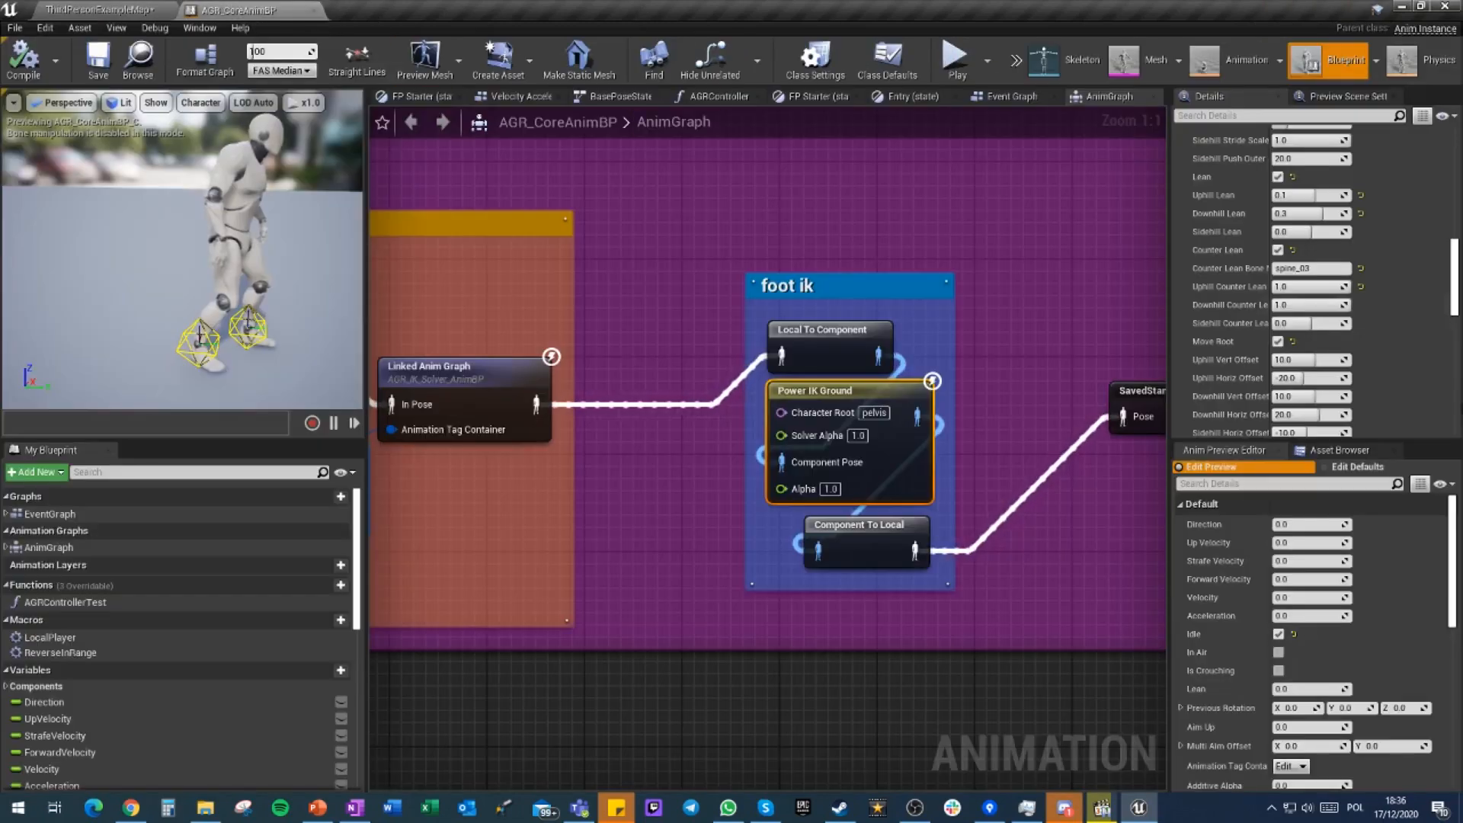
{"action": "scroll", "coordinate": [1366, 311], "scroll_direction": "up", "scroll_amount": 2}
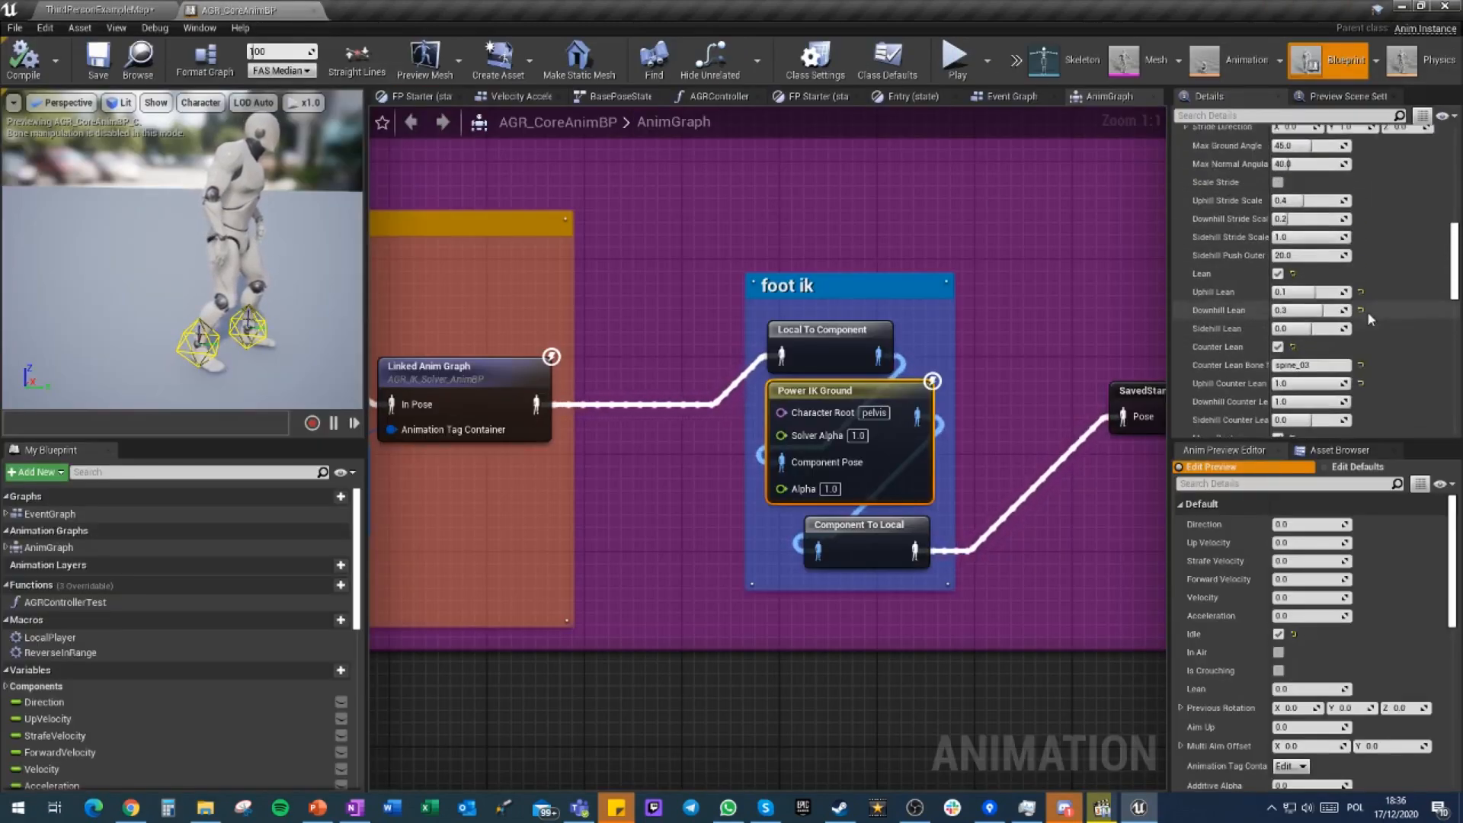
{"action": "scroll", "coordinate": [1366, 311], "scroll_direction": "up", "scroll_amount": 2}
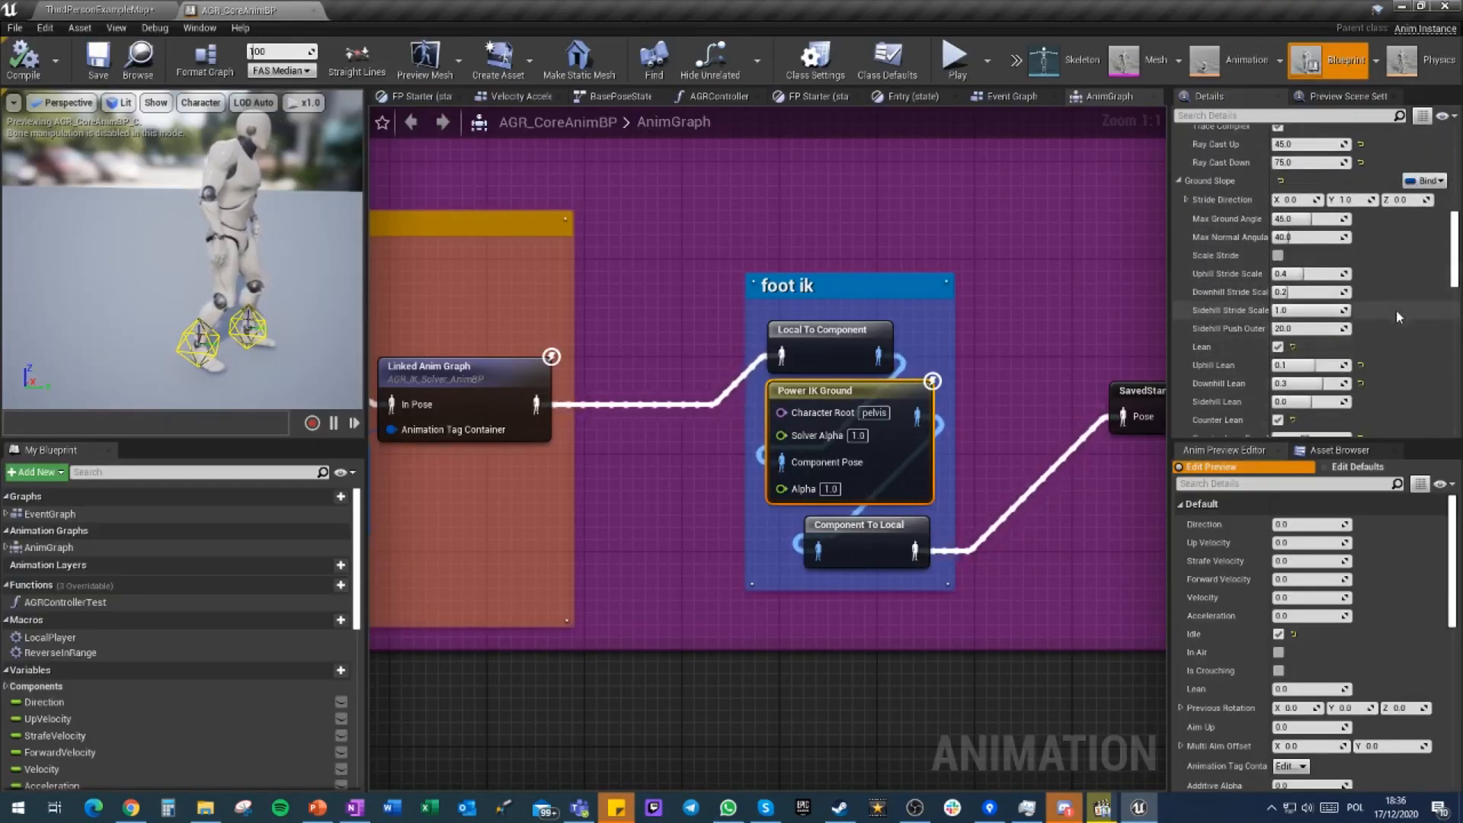
{"action": "scroll", "coordinate": [1398, 317], "scroll_direction": "up", "scroll_amount": 5}
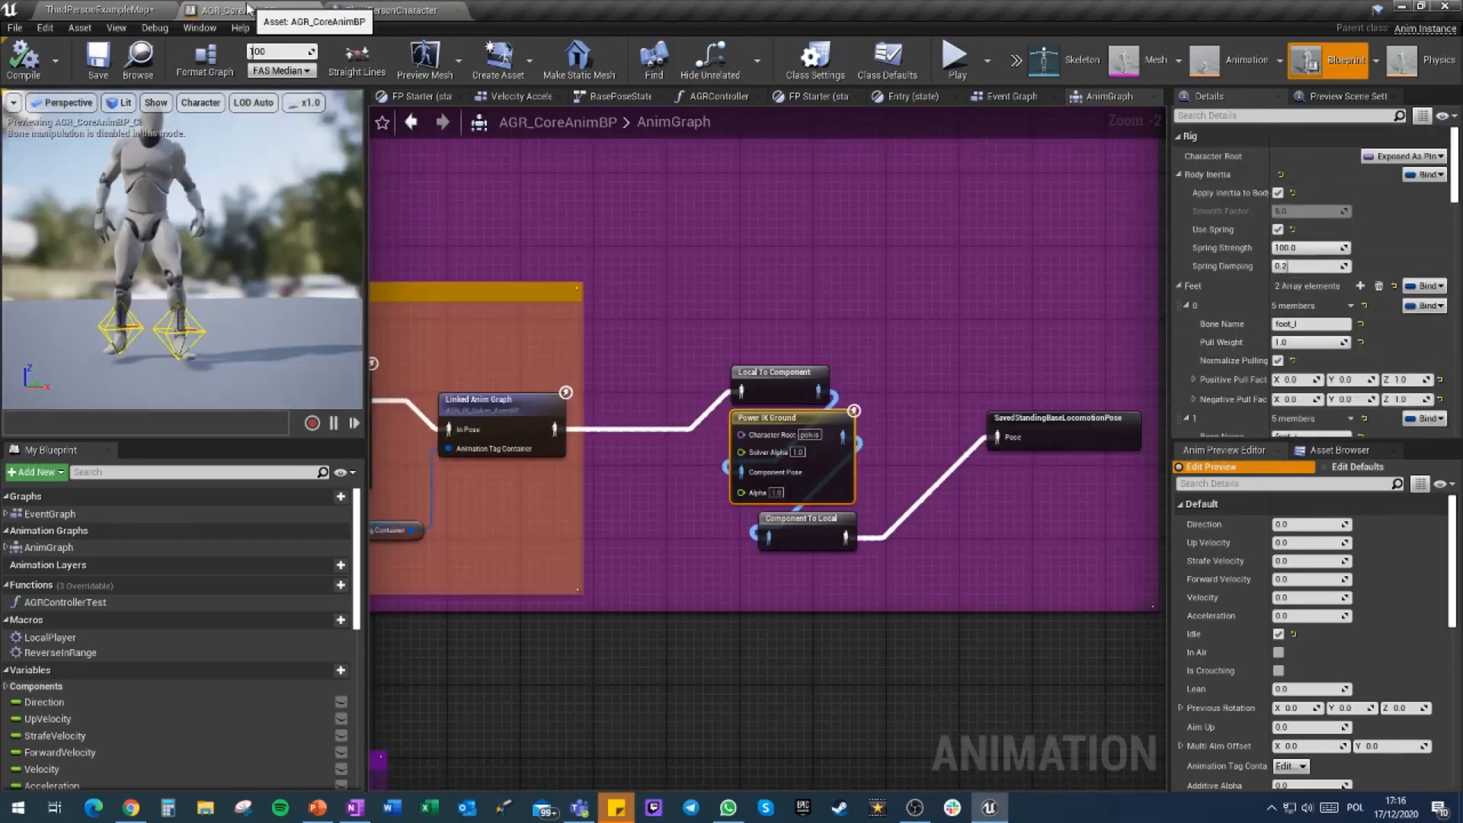
Group the Local To Component, Power IK Ground and Component To Local nodes in a comment box titled "foot ik"
{"action": "left_click", "coordinate": [1022, 316]}
{"action": "right_click_drag", "start_coordinate": [876, 354], "coordinate": [816, 317]}
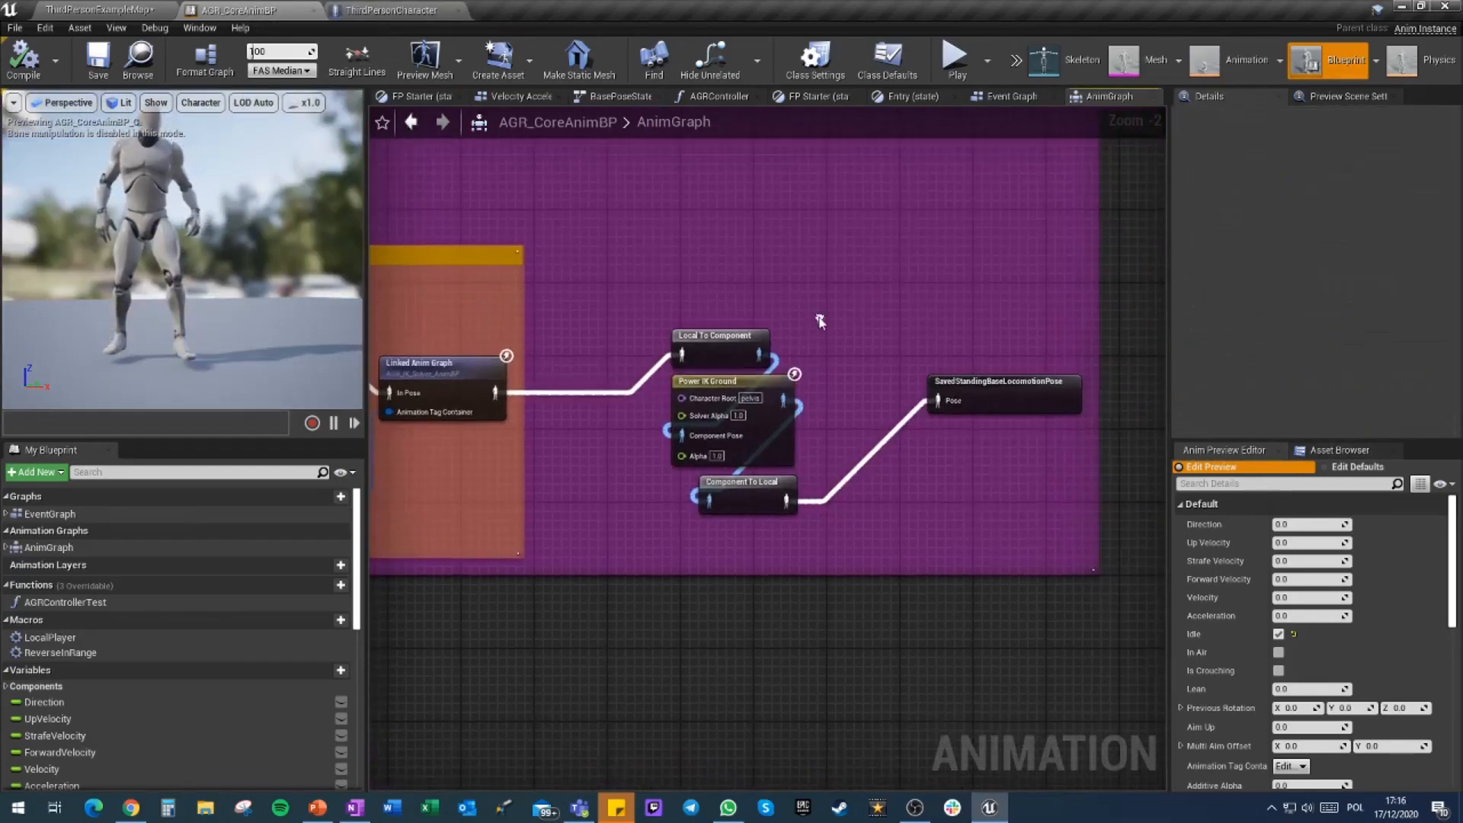
{"action": "left_click_drag", "start_coordinate": [669, 283], "coordinate": [830, 509]}
{"action": "type", "text": "cfoot ik"}
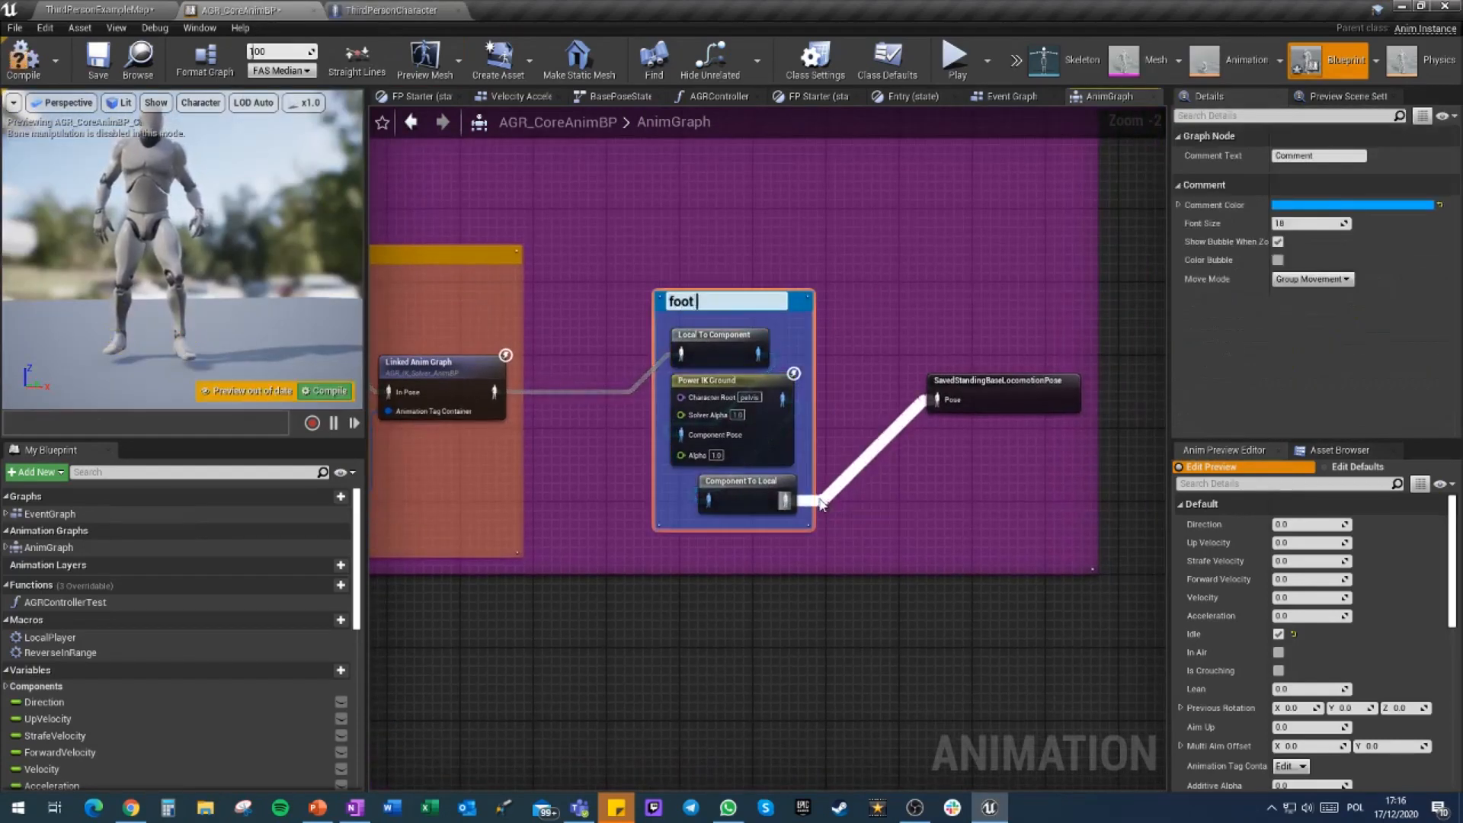
{"action": "key", "text": "Return"}
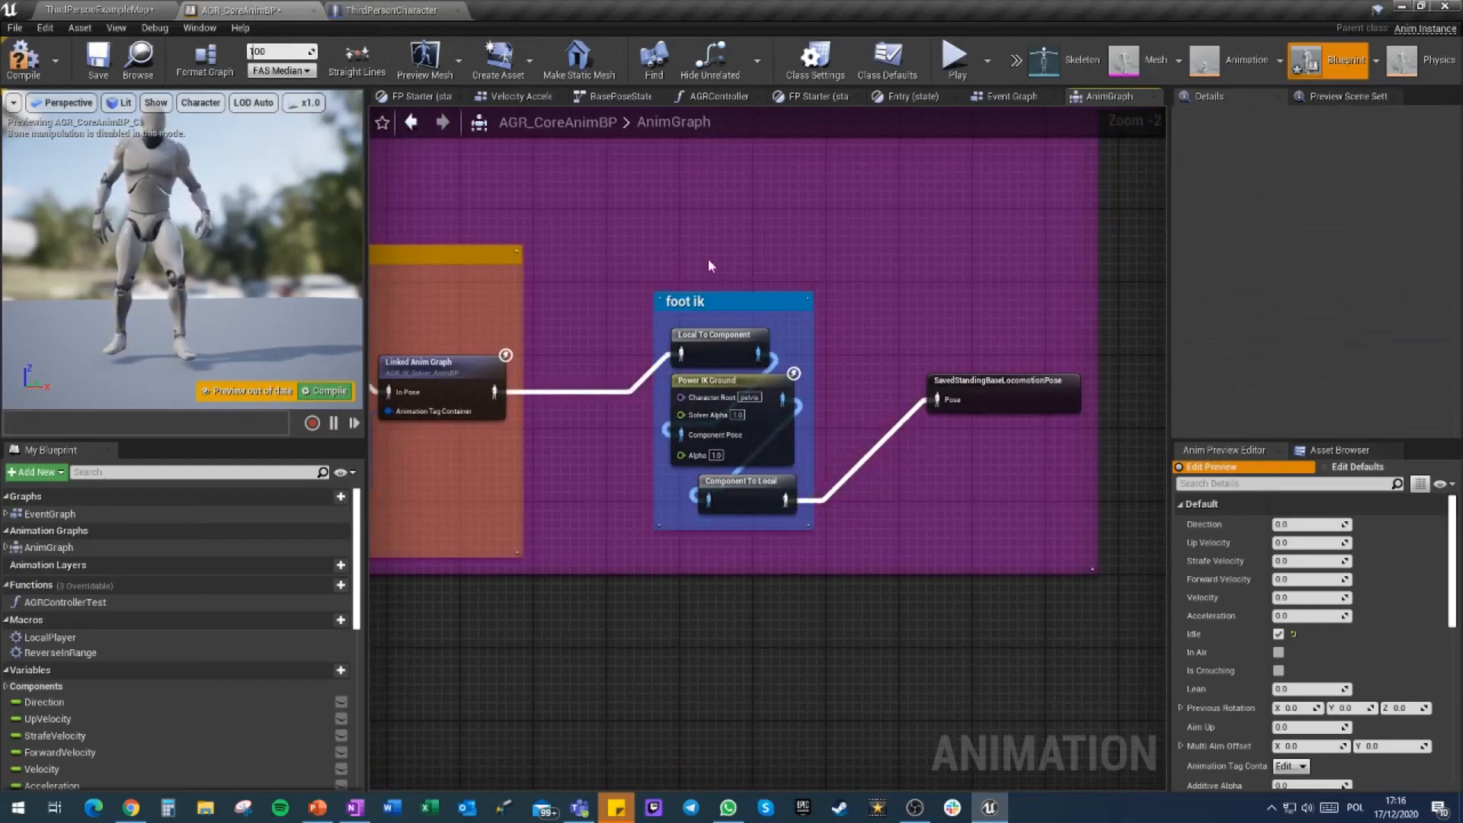
{"action": "left_click", "coordinate": [853, 315]}
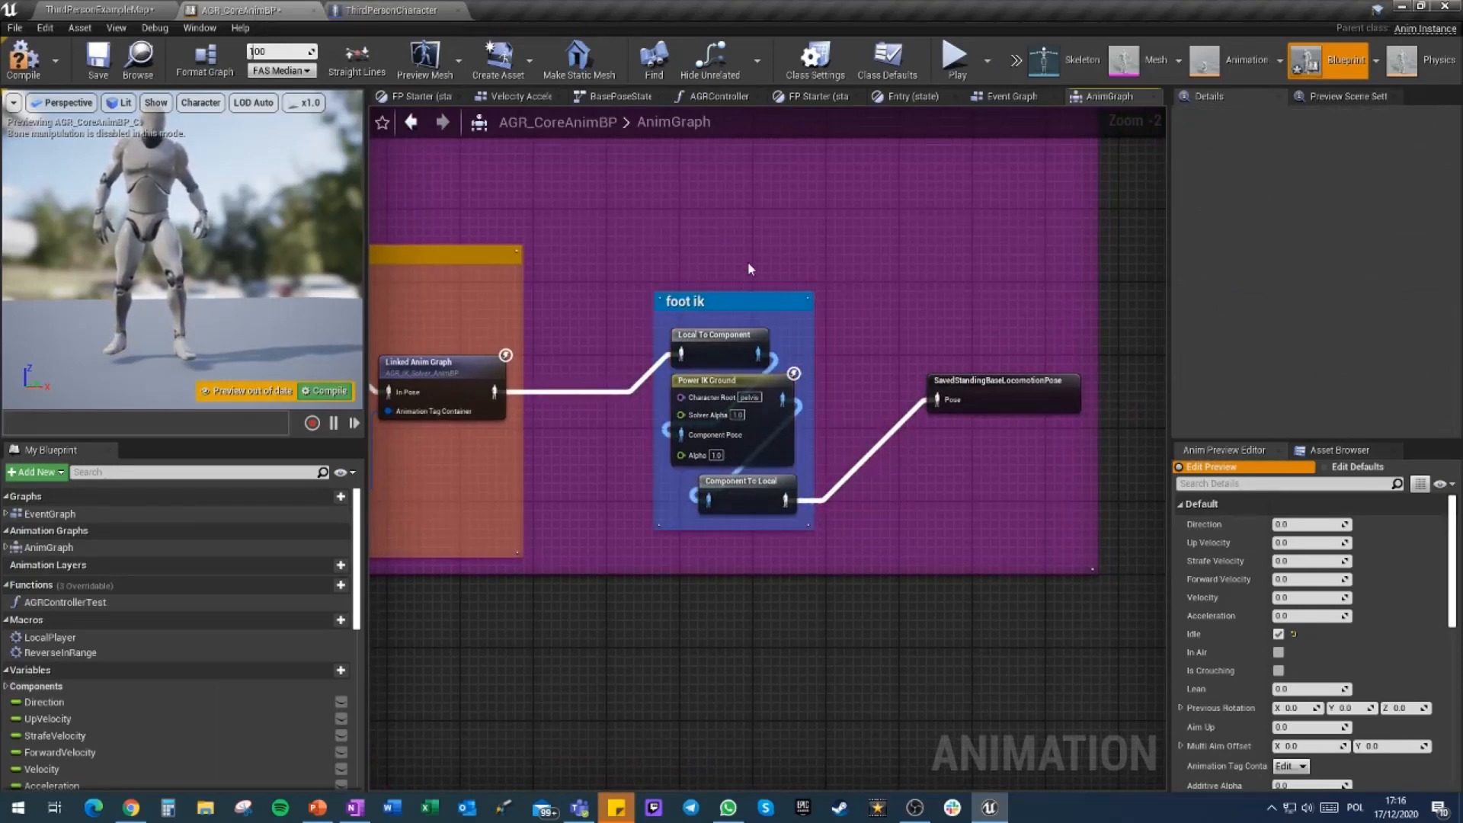
Add a Power IK Walk node above the foot ik comment box in the AnimGraph and view its stepping settings
{"action": "scroll", "coordinate": [699, 226], "scroll_direction": "down", "scroll_amount": 1}
{"action": "right_click_drag", "start_coordinate": [699, 226], "coordinate": [681, 262]}
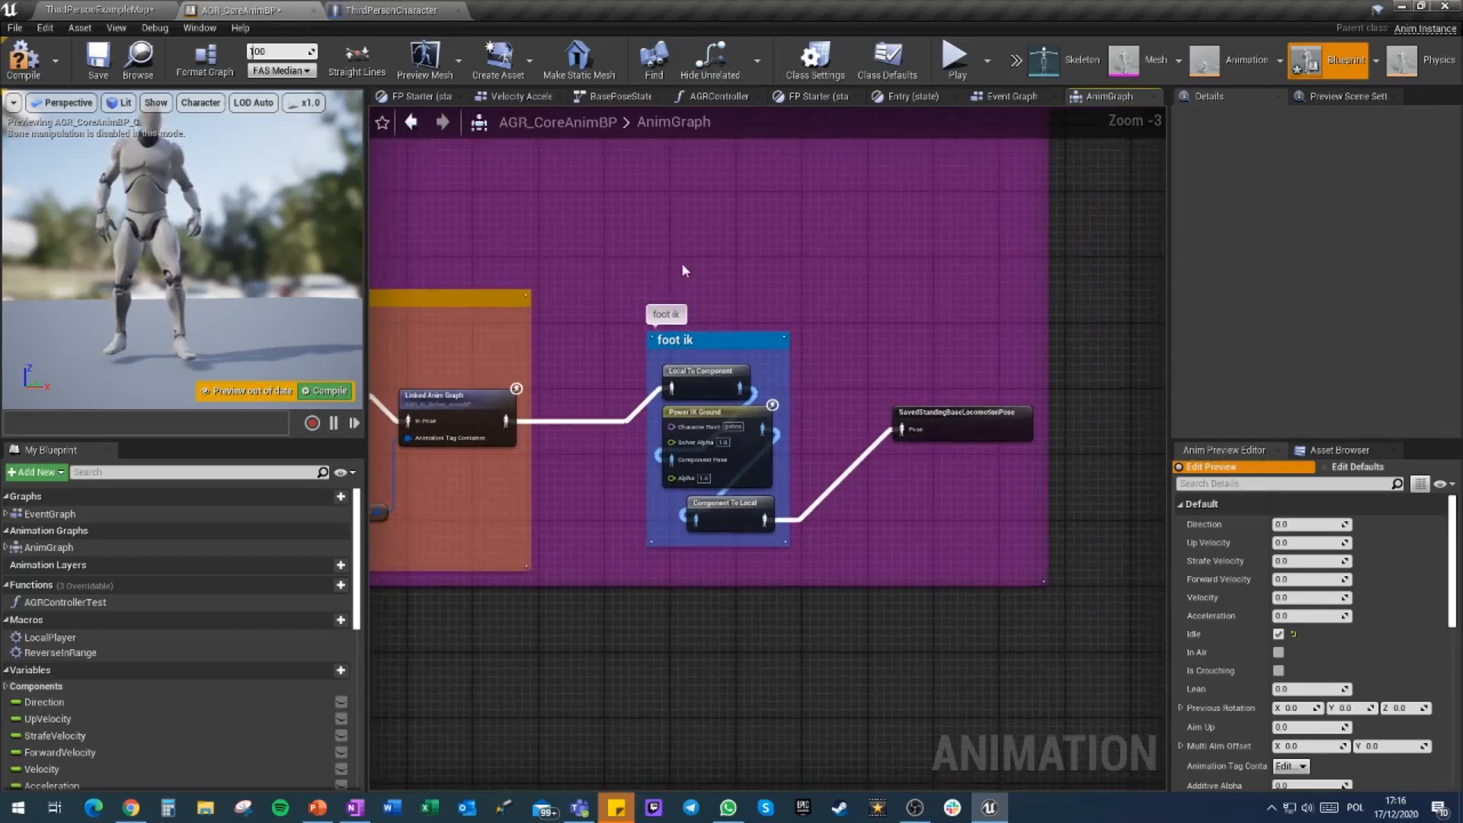
{"action": "right_click", "coordinate": [682, 268]}
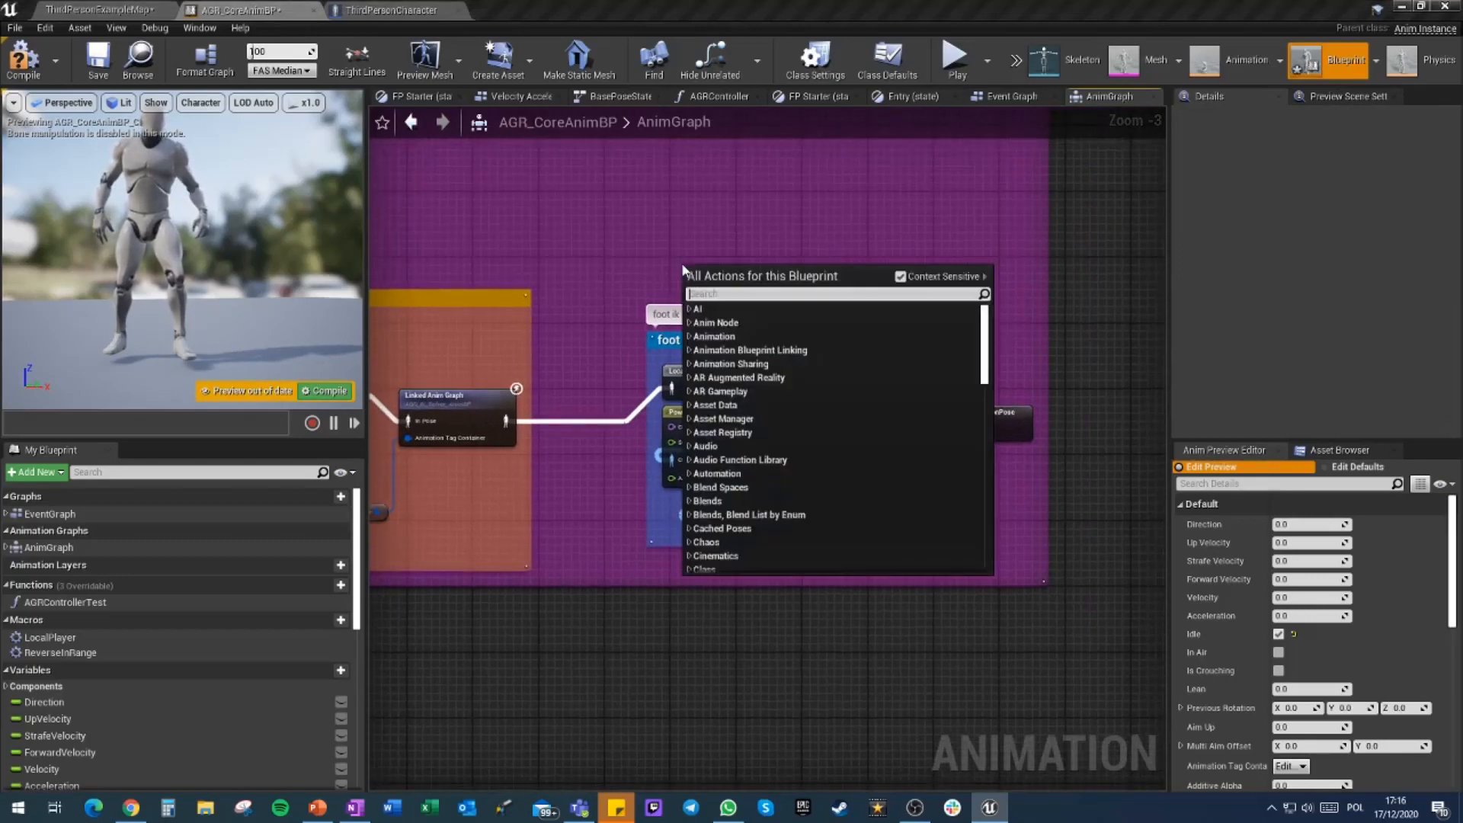
{"action": "type", "text": "power ik"}
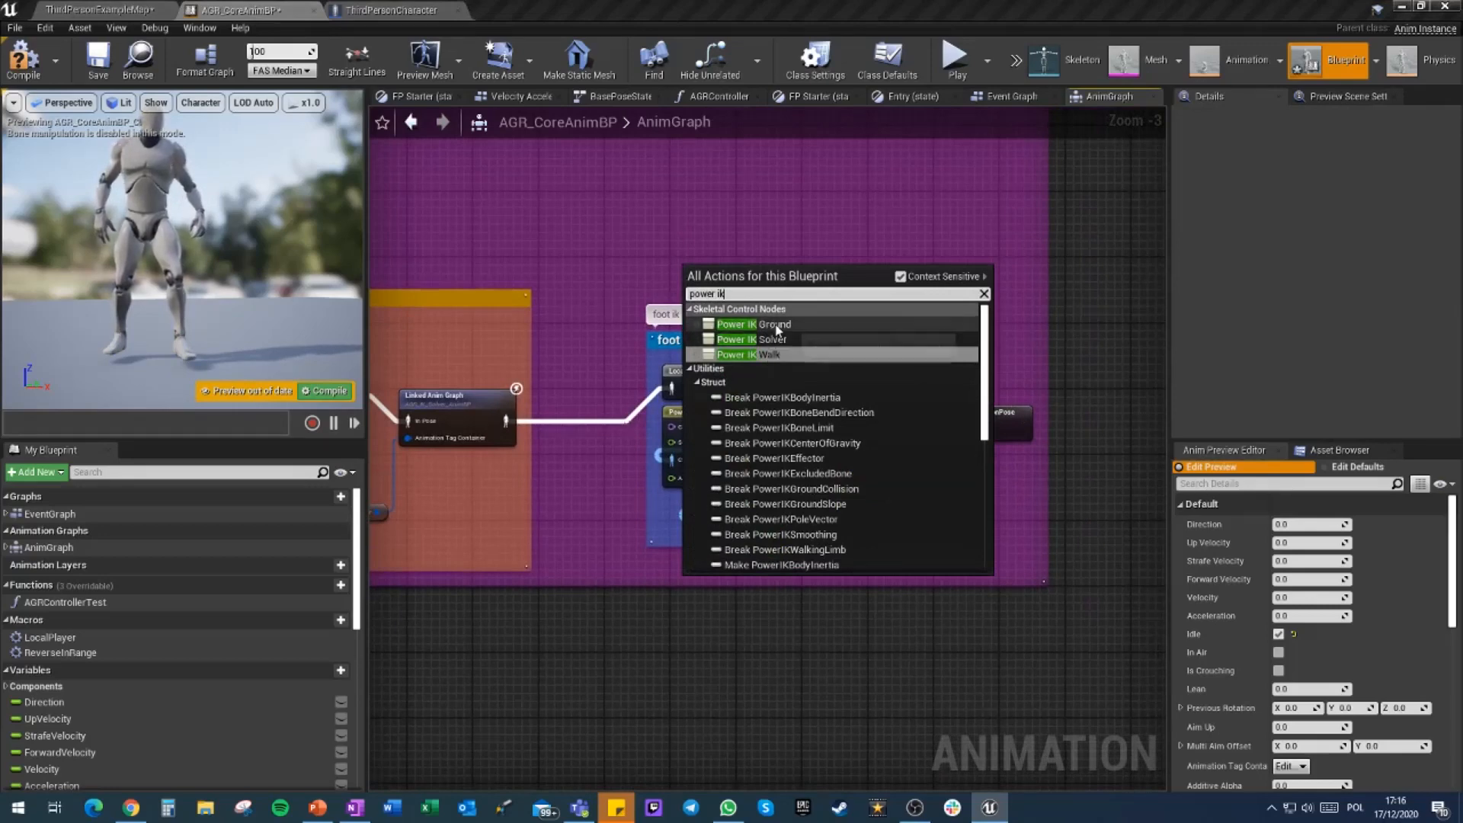
{"action": "left_click", "coordinate": [755, 355]}
{"action": "right_click_drag", "start_coordinate": [731, 244], "coordinate": [731, 376]}
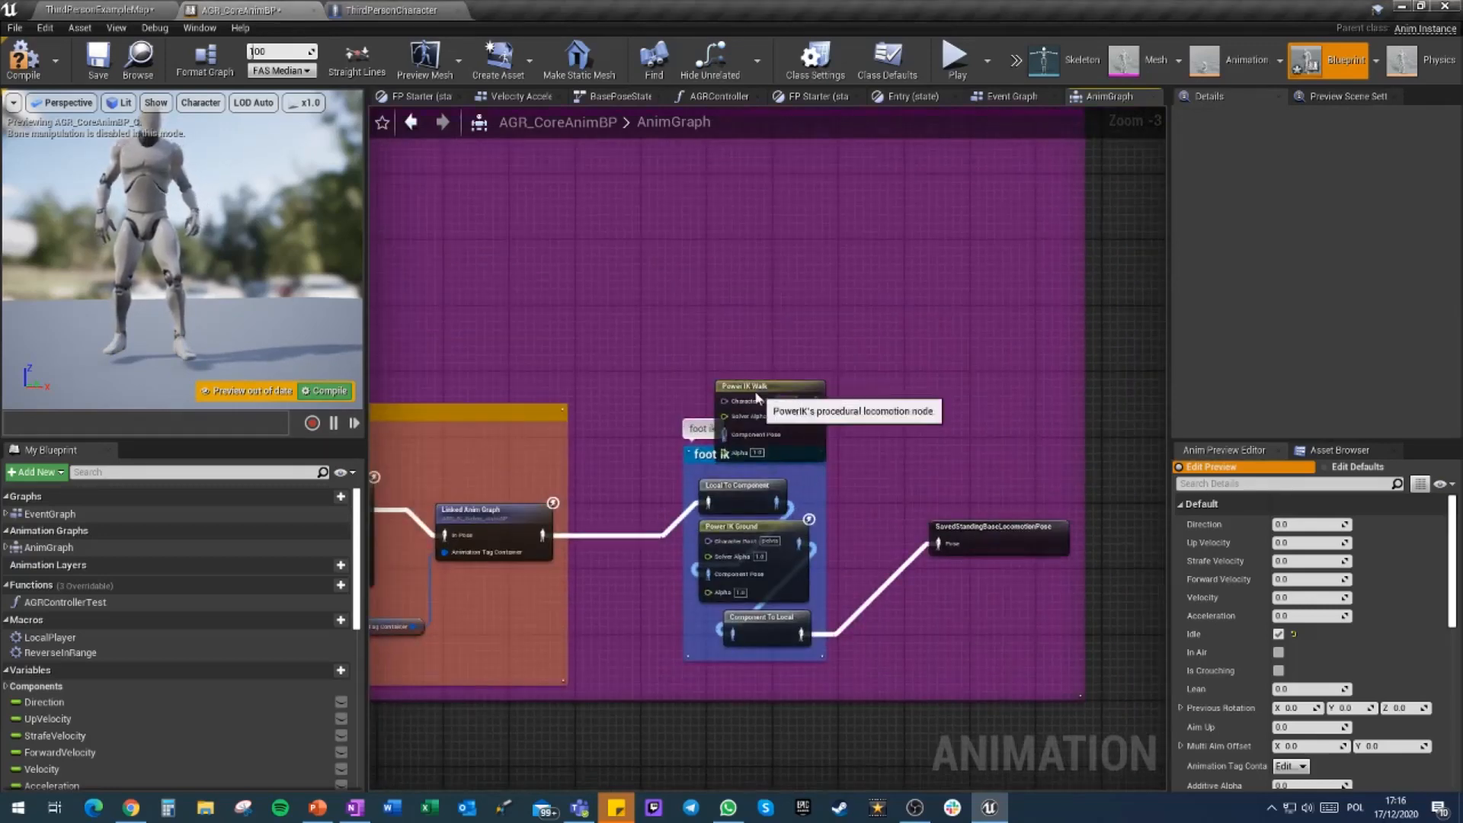
{"action": "left_click_drag", "start_coordinate": [756, 396], "coordinate": [715, 298]}
{"action": "scroll", "coordinate": [1290, 280], "scroll_direction": "down", "scroll_amount": 3}
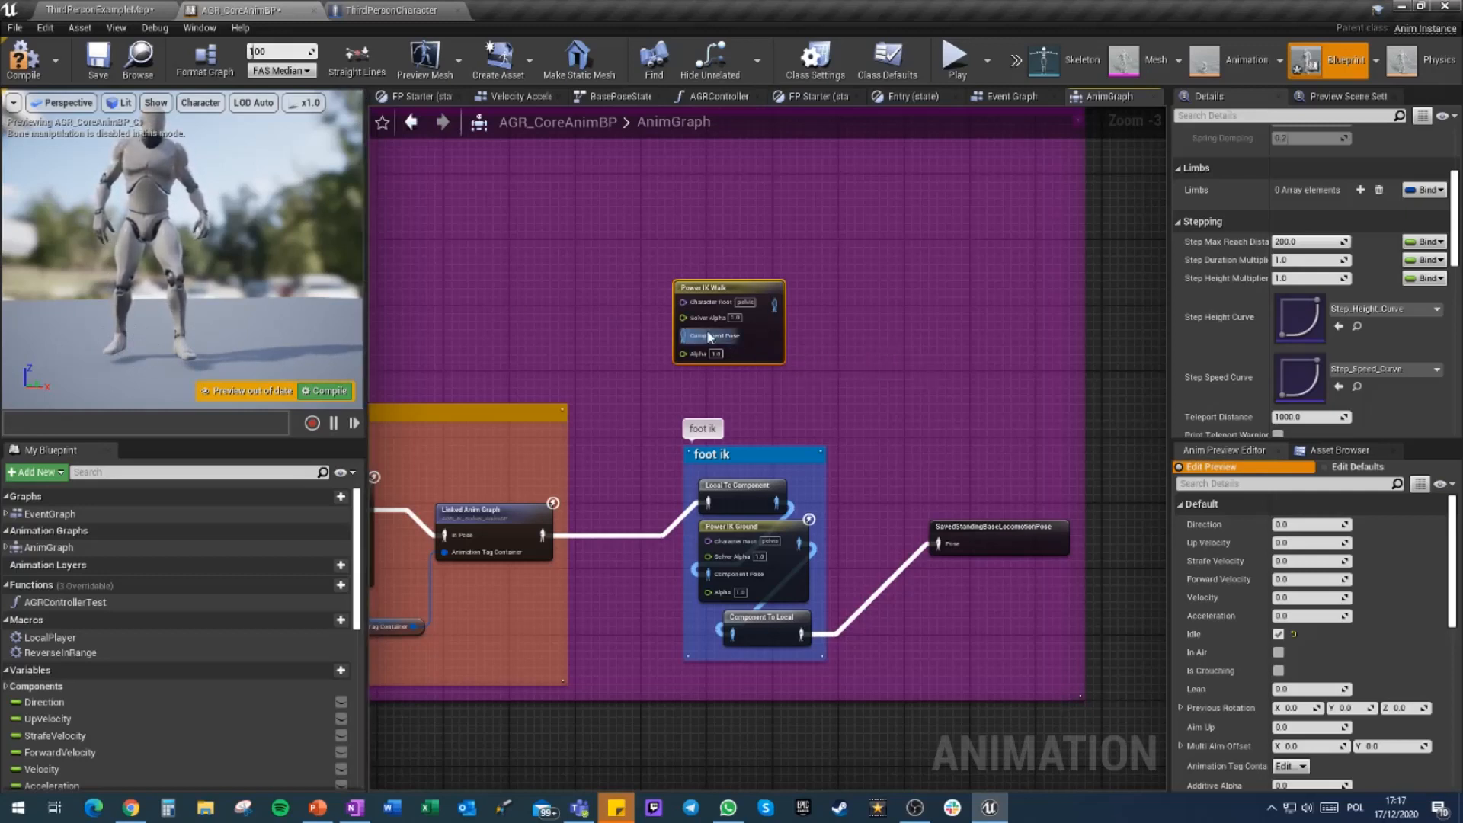
Add a Power IK Solver node to the AnimGraph and place it above and to the right of the Power IK Walk node
{"action": "left_click", "coordinate": [661, 261]}
{"action": "right_click_drag", "start_coordinate": [730, 248], "coordinate": [717, 269]}
{"action": "right_click", "coordinate": [758, 230]}
{"action": "type", "text": "power ik"}
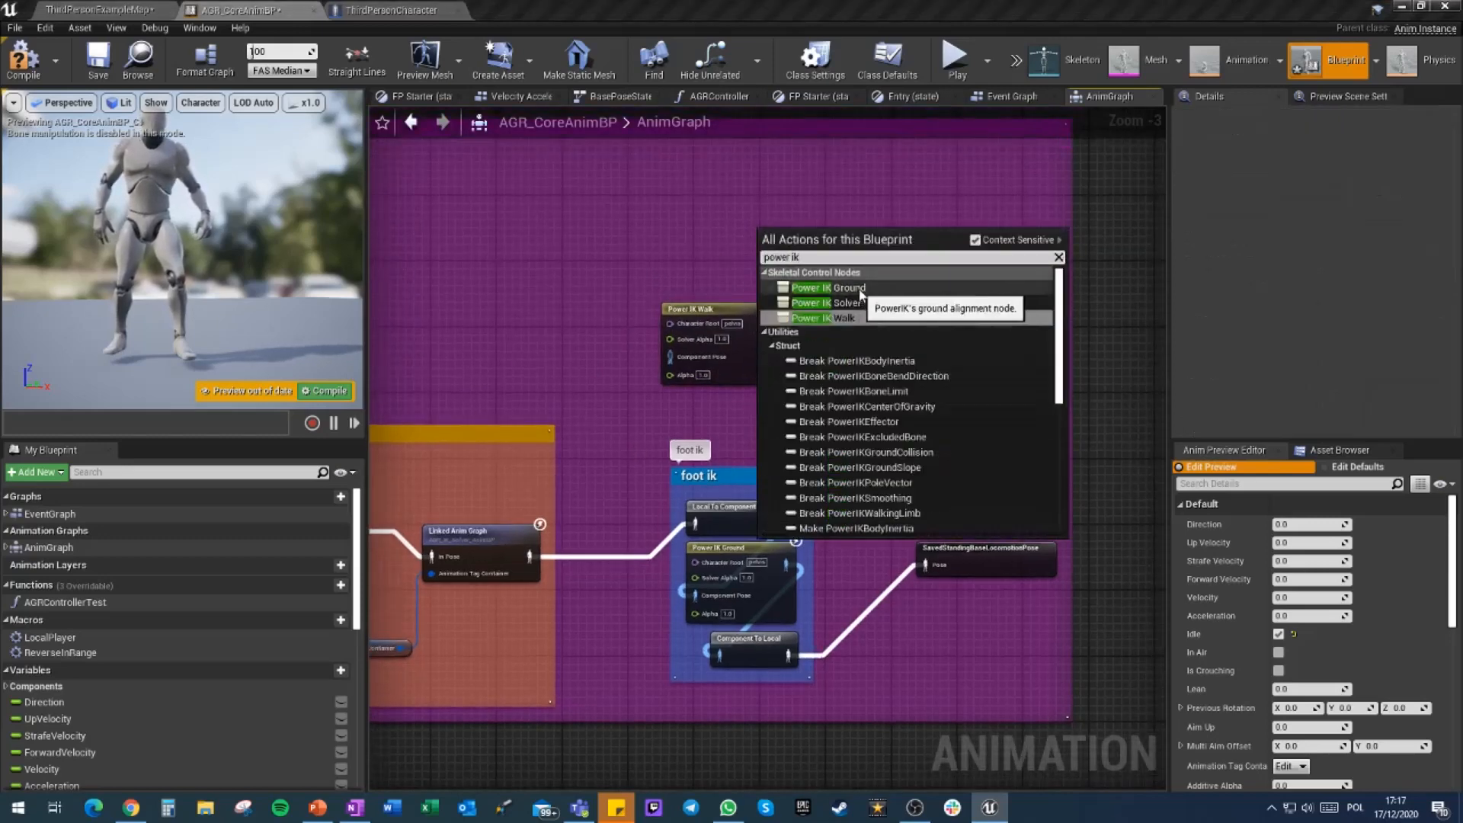
{"action": "key", "text": "Escape"}
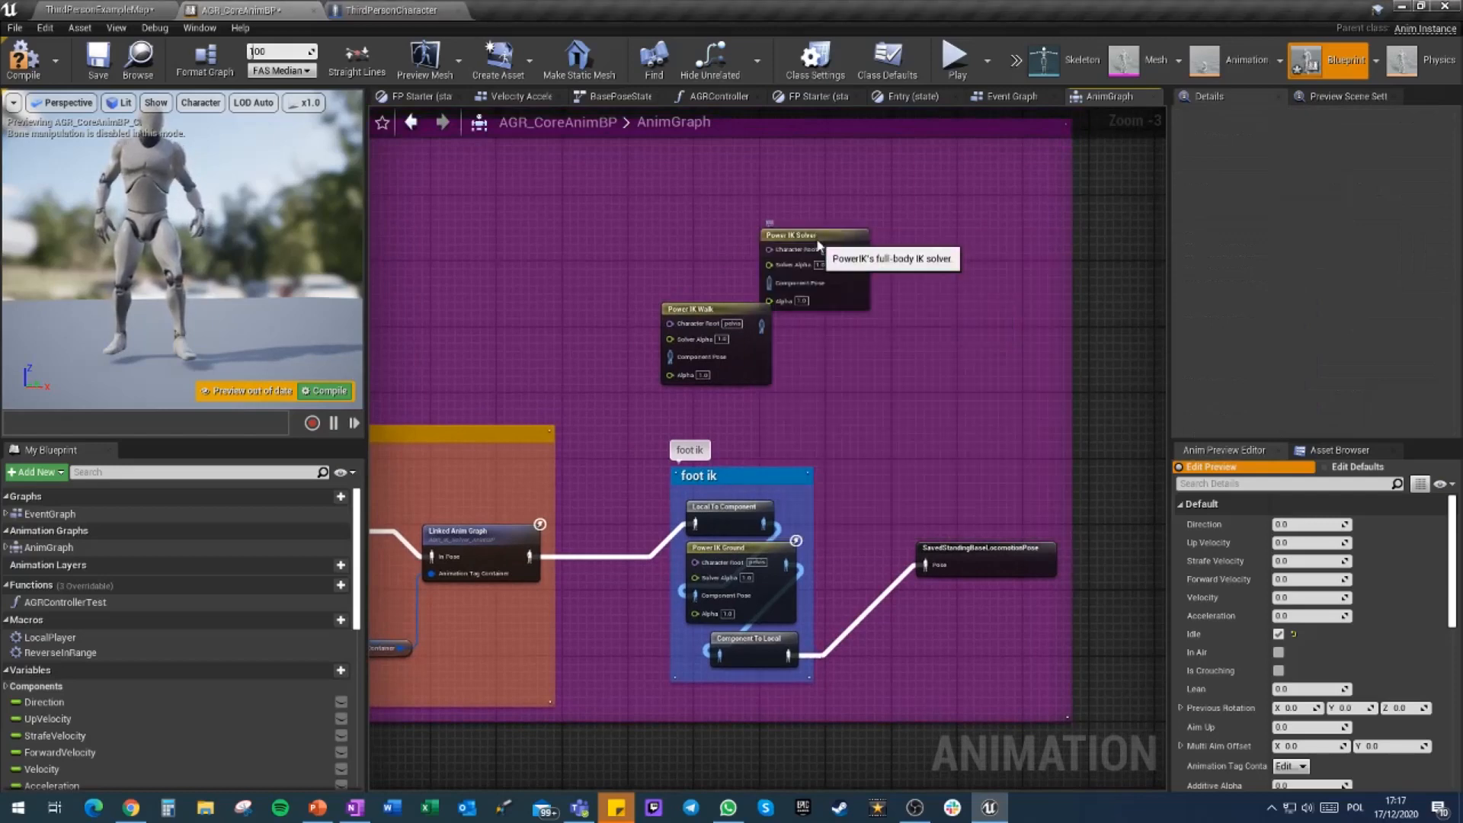
{"action": "left_click_drag", "start_coordinate": [813, 235], "coordinate": [862, 228]}
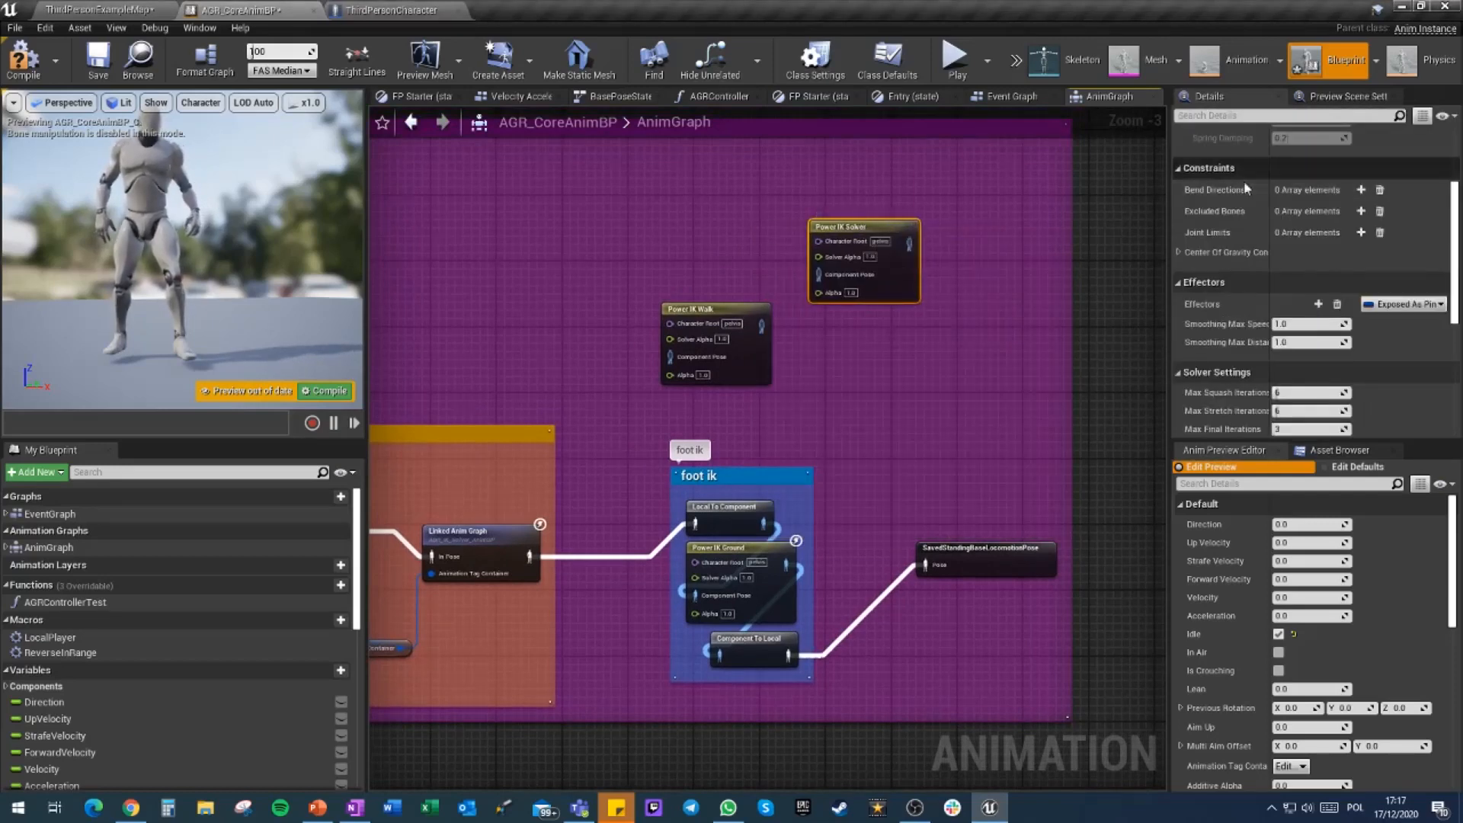
{"action": "right_click_drag", "start_coordinate": [885, 293], "coordinate": [910, 394]}
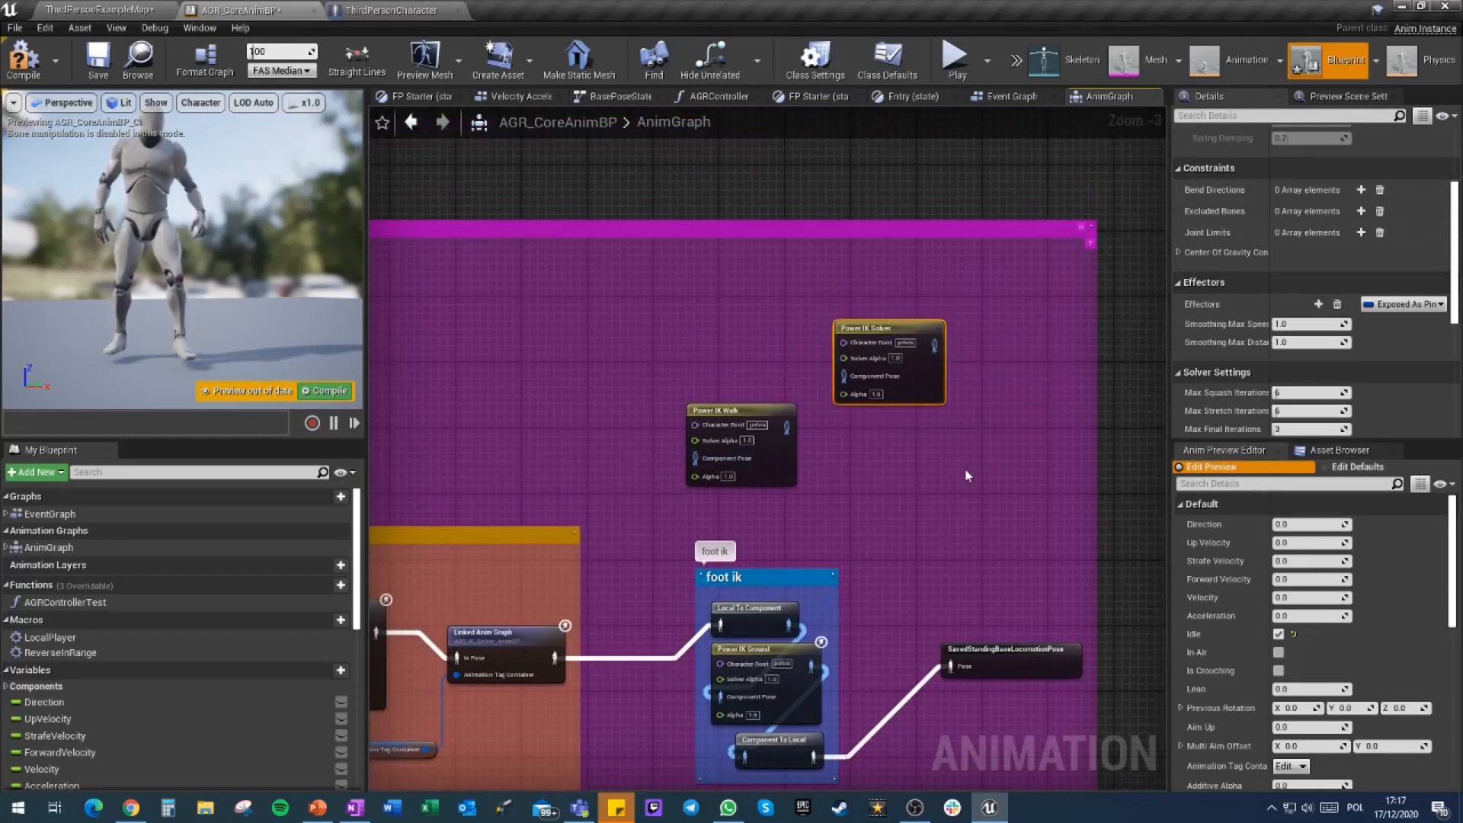
Open the AGR_ControlRig asset from AGR/Characters/Mannequin/Character/Mesh in the level editor's Content Browser
{"action": "left_click", "coordinate": [105, 11]}
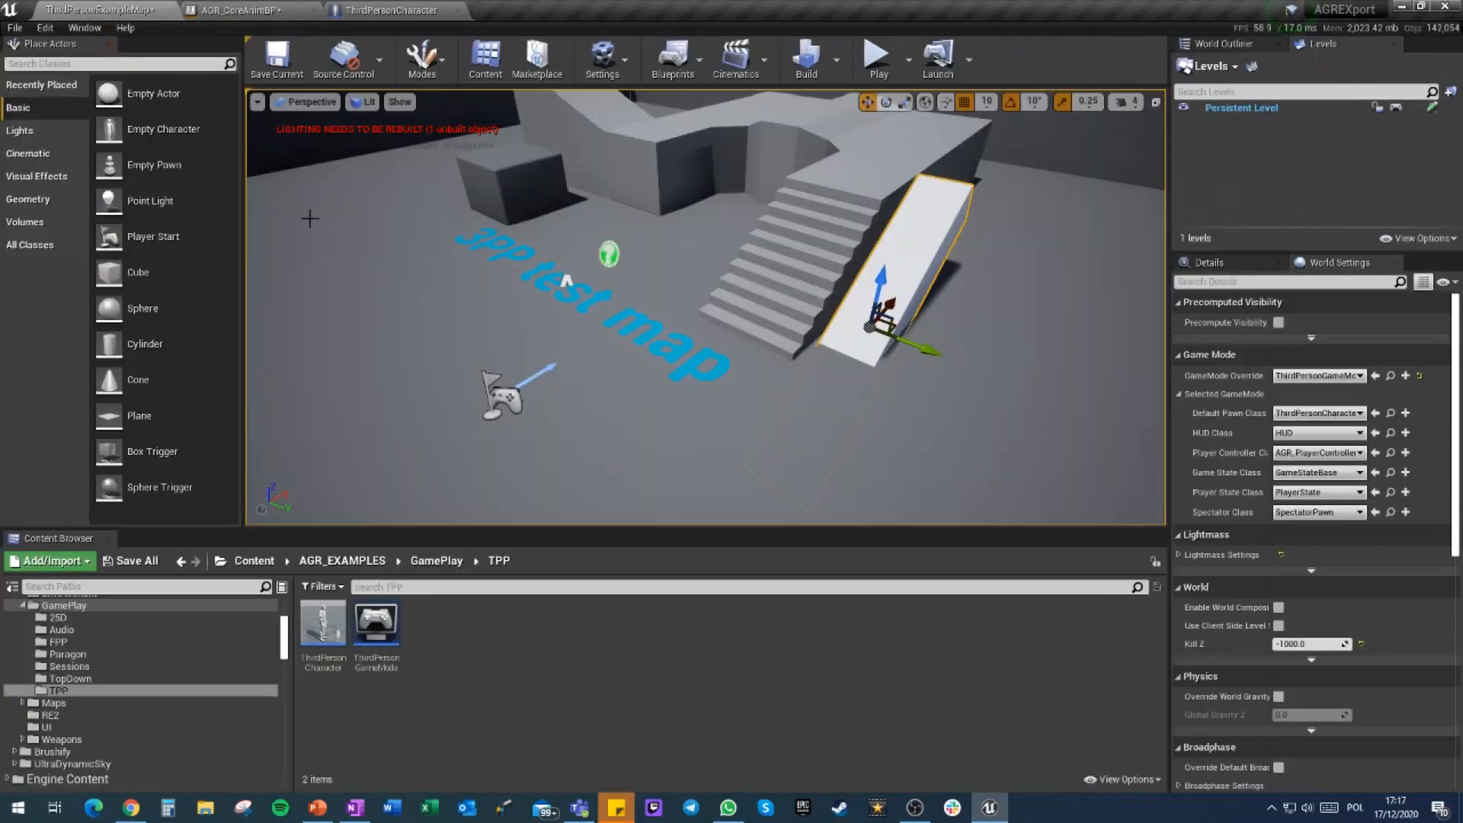
{"action": "left_click", "coordinate": [254, 560]}
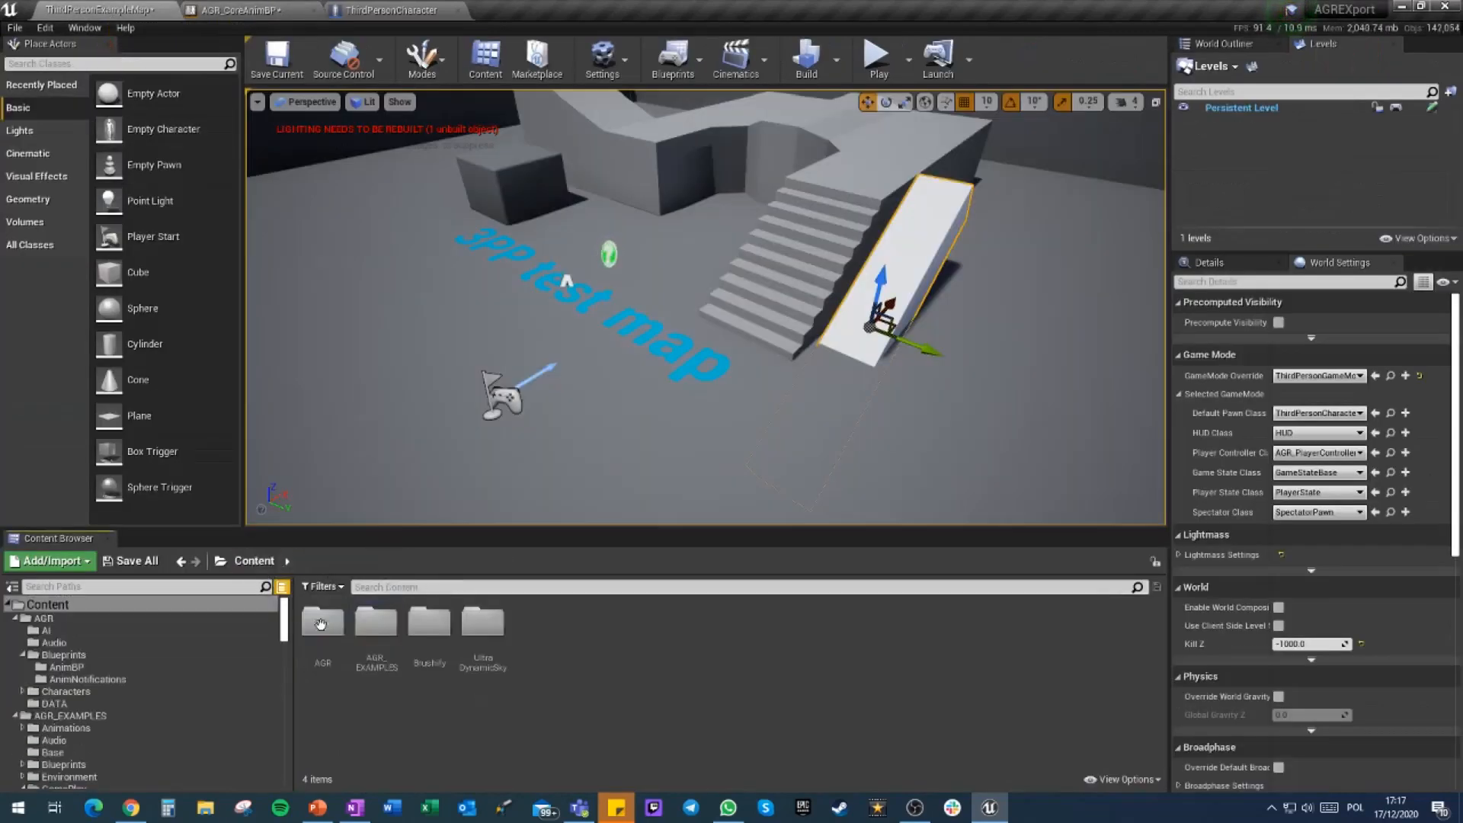
{"action": "double_click", "coordinate": [322, 621]}
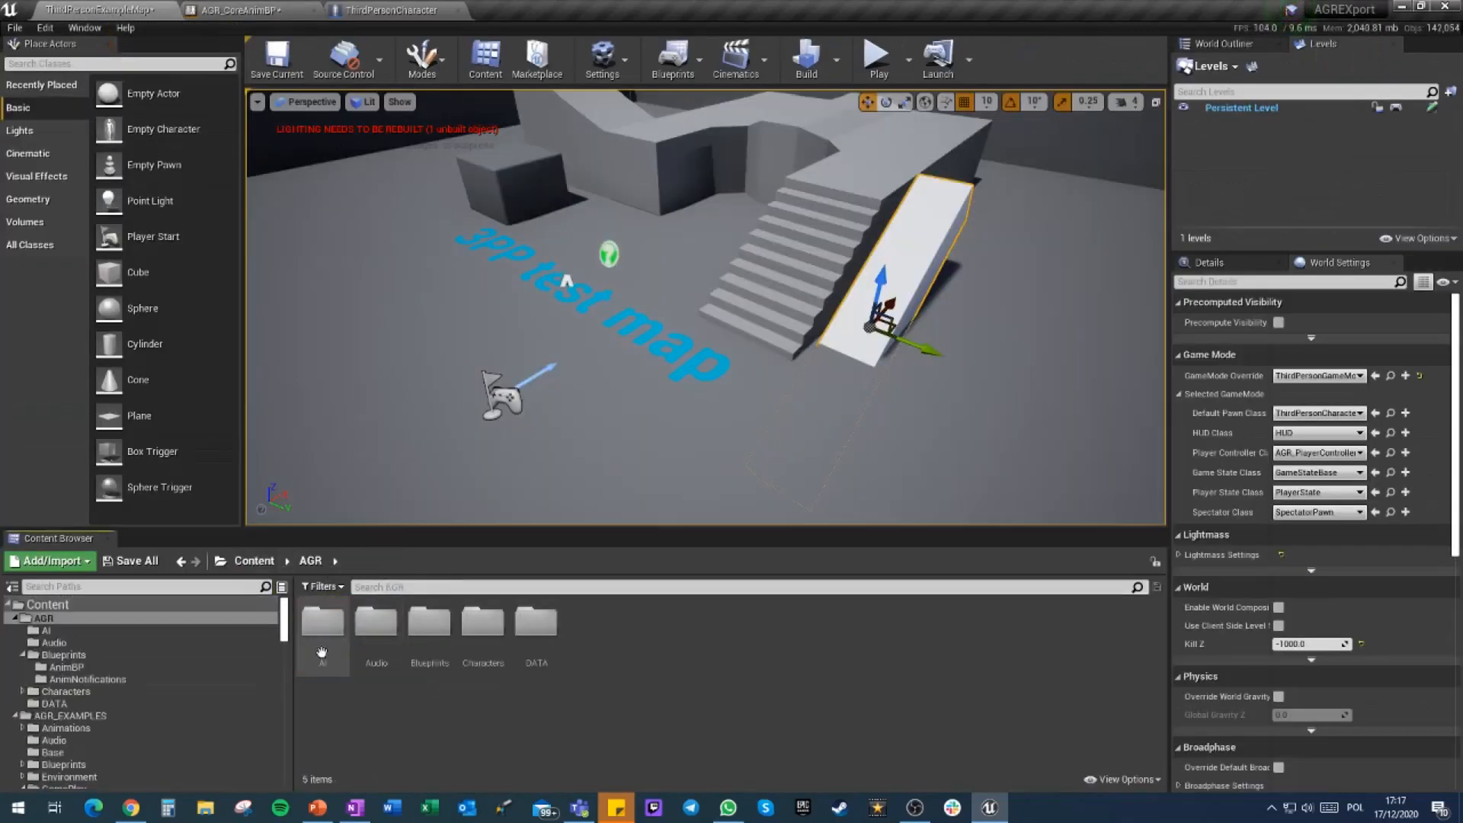
{"action": "double_click", "coordinate": [446, 642]}
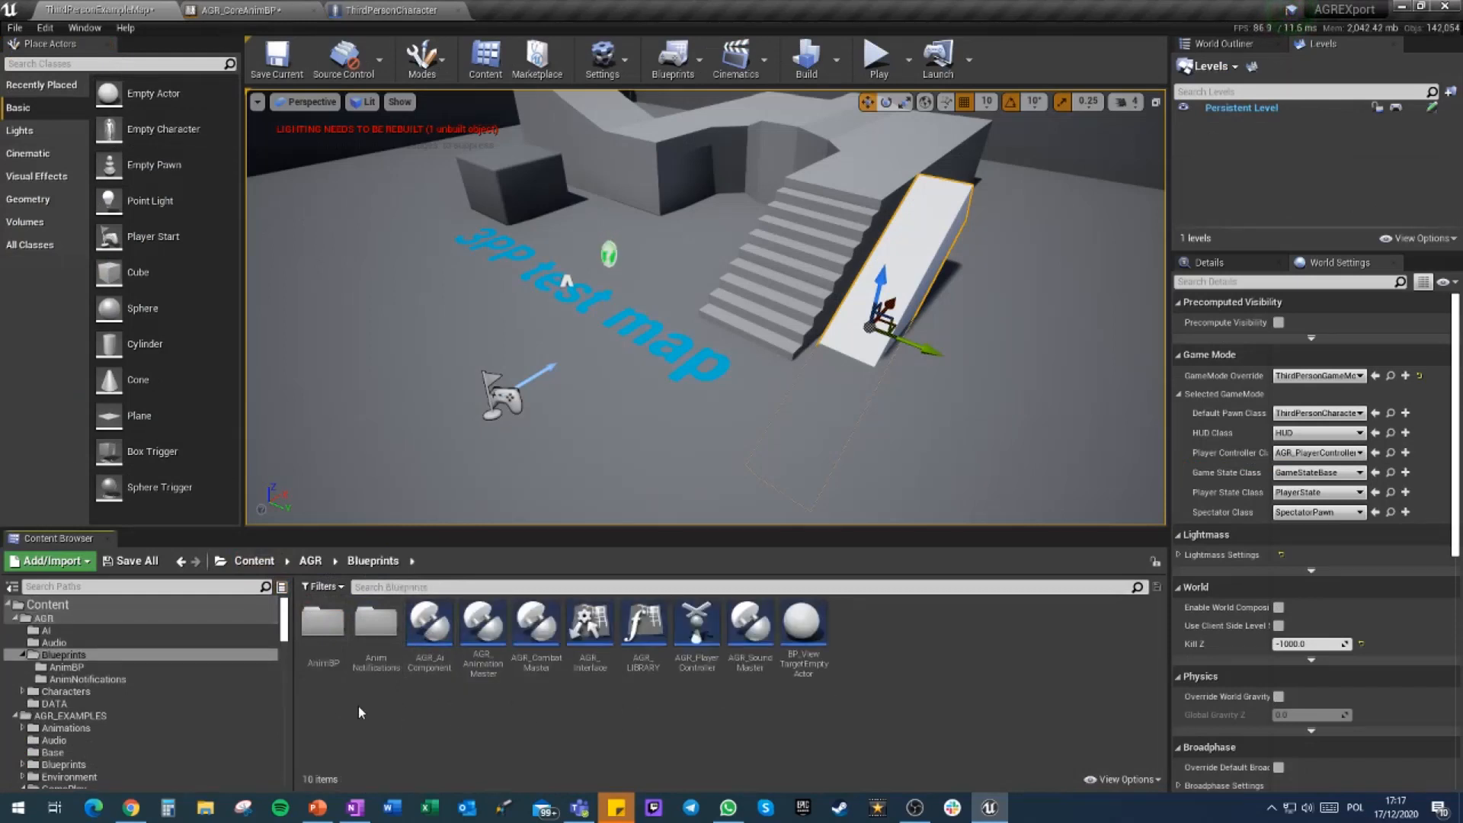
{"action": "left_click", "coordinate": [310, 560]}
{"action": "double_click", "coordinate": [483, 621]}
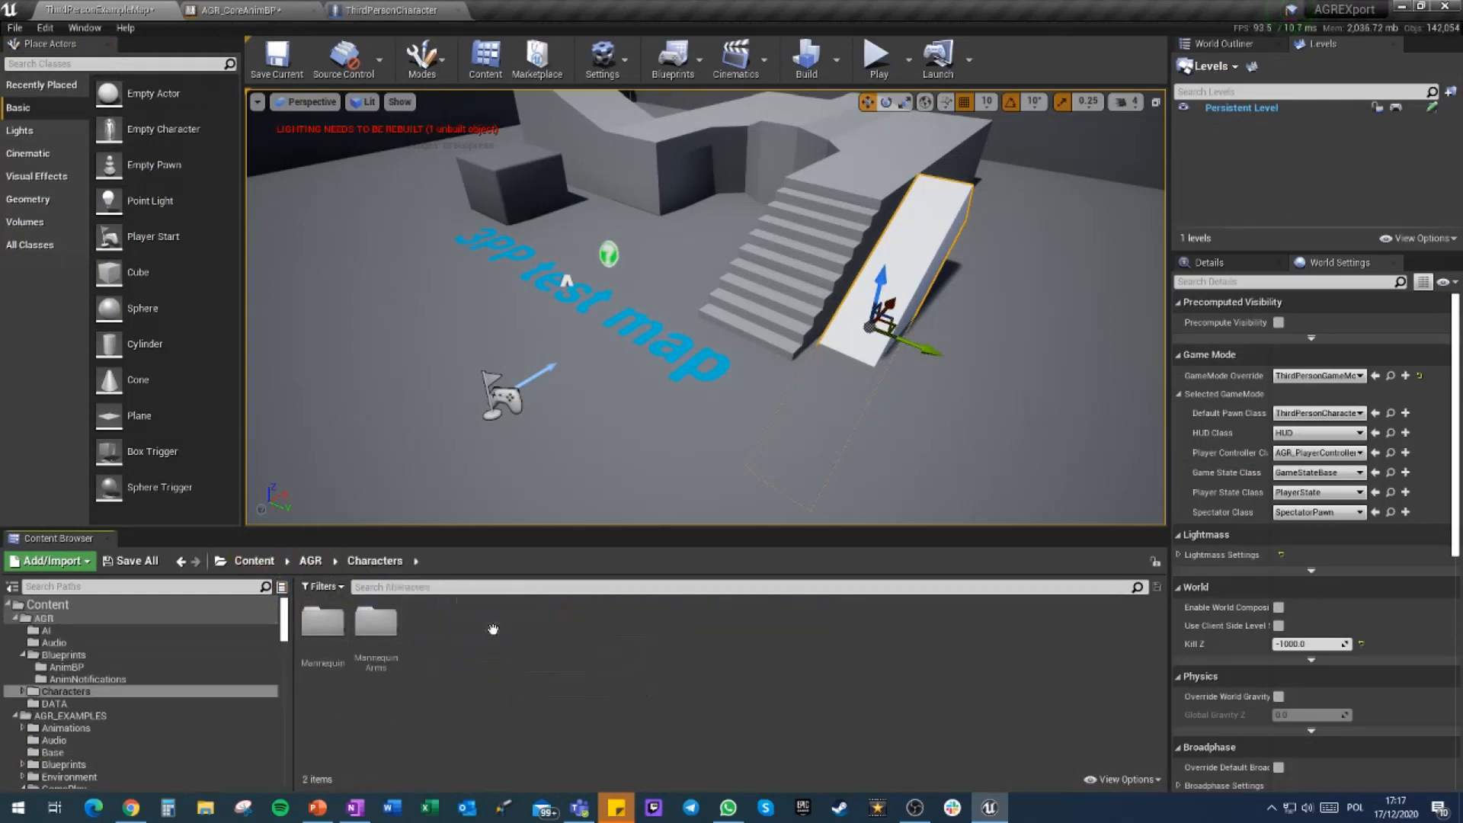
{"action": "double_click", "coordinate": [322, 621]}
{"action": "double_click", "coordinate": [323, 621]}
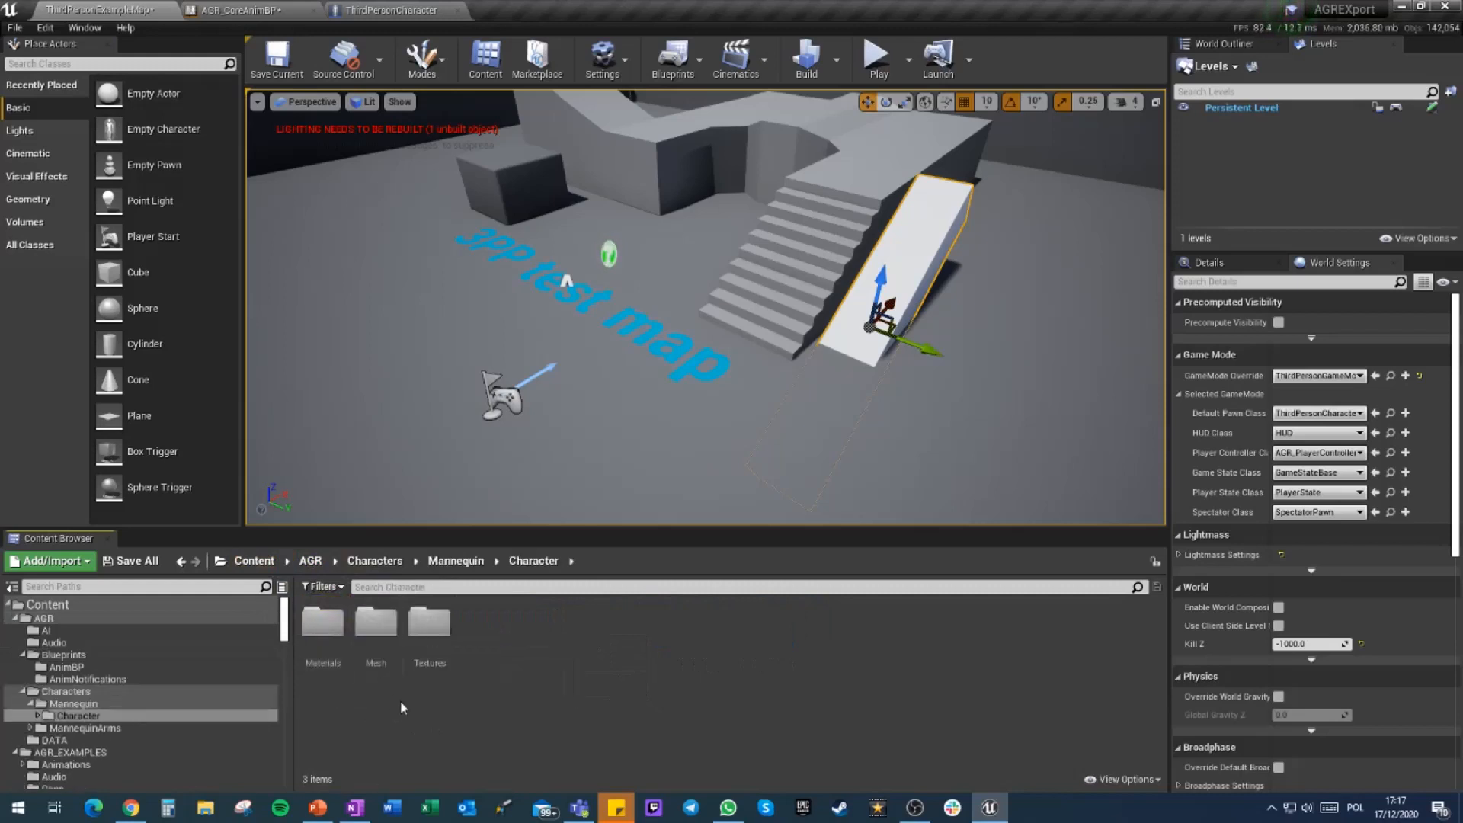
{"action": "double_click", "coordinate": [378, 623]}
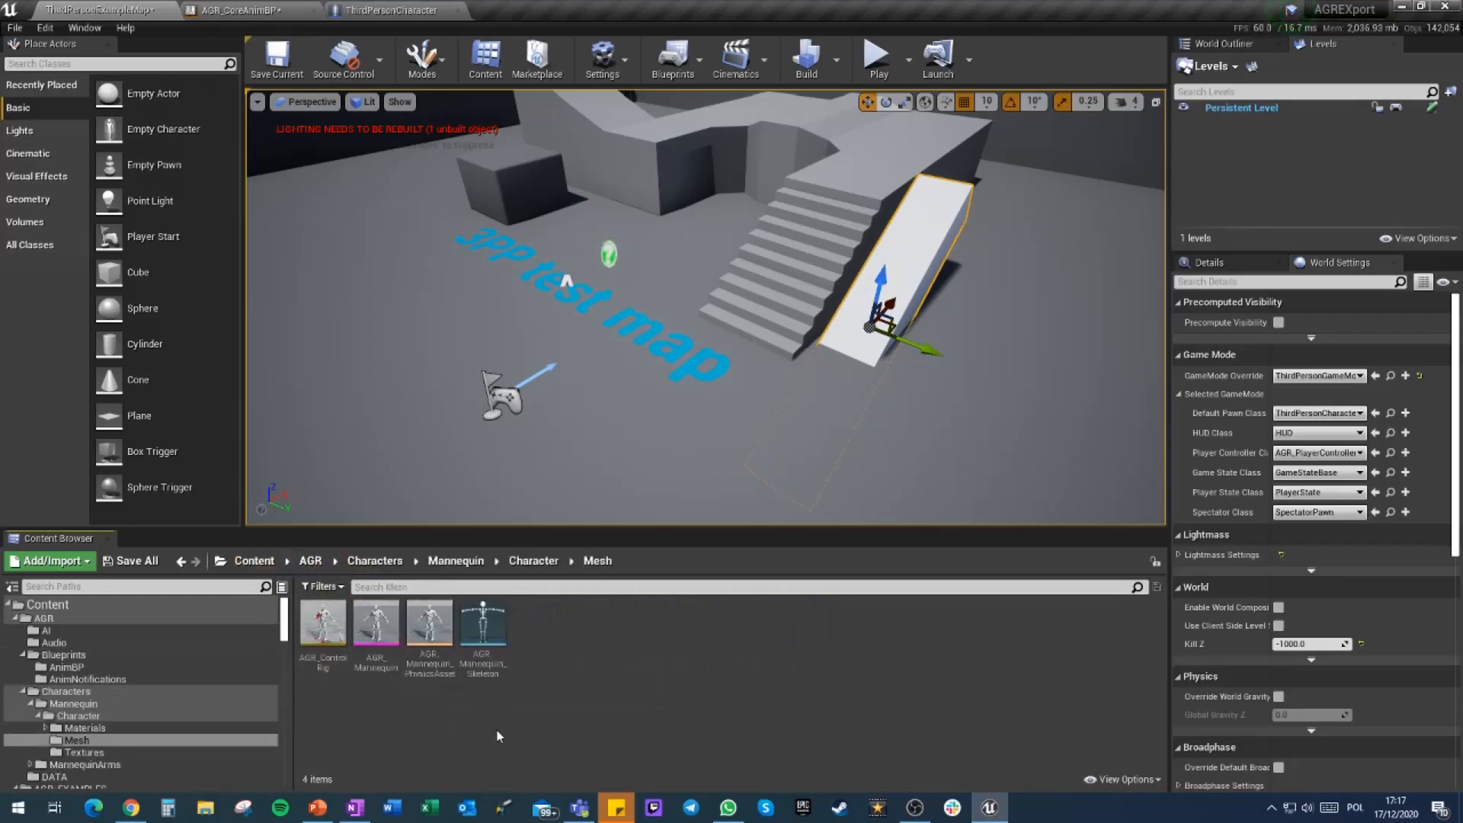
{"action": "double_click", "coordinate": [323, 626]}
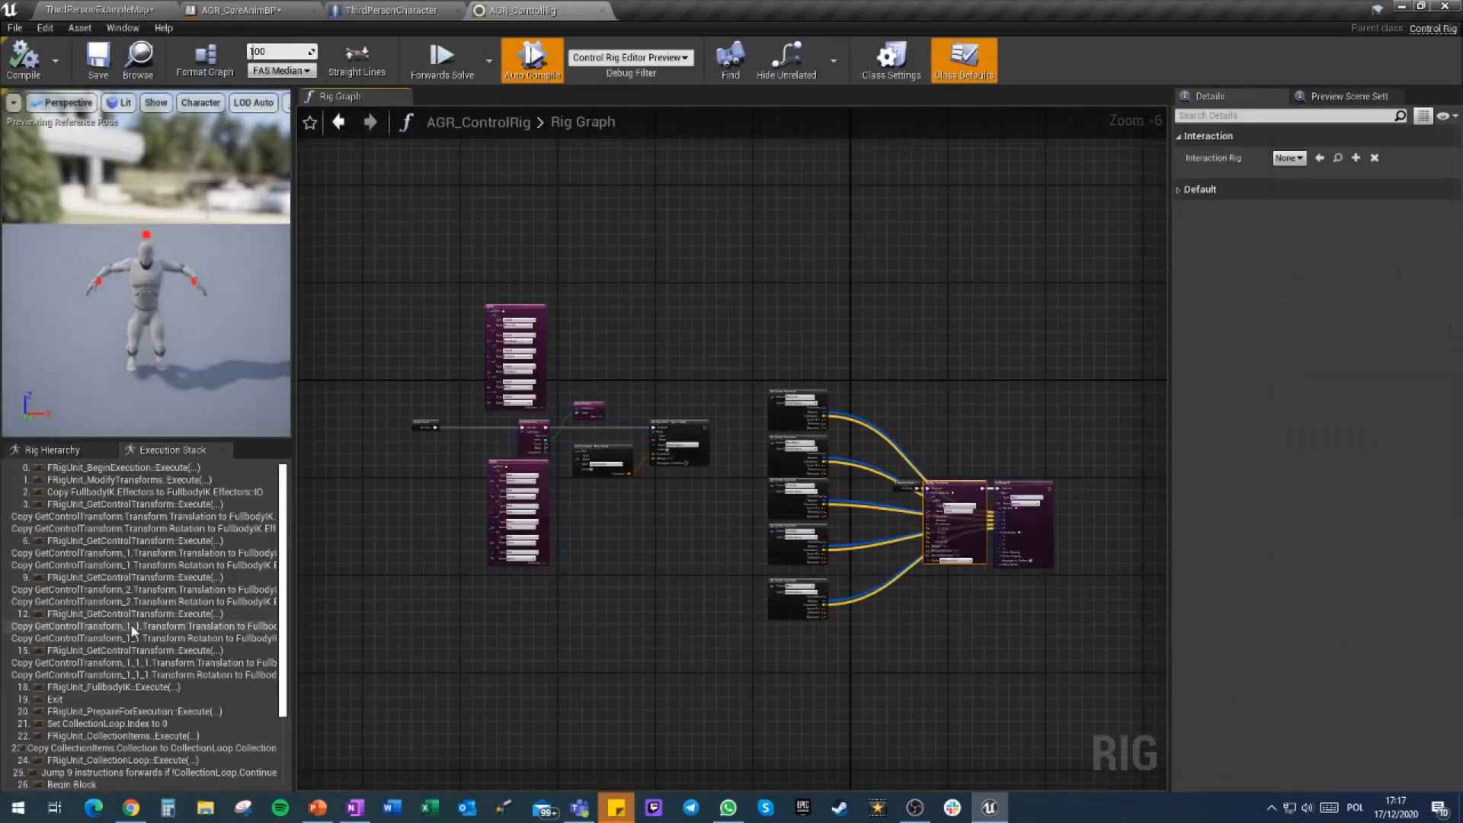
Examine AGR_ControlRig's bone and control hierarchy and the Rig Graph nodes leading to Fullbody IK
{"action": "left_click", "coordinate": [51, 451]}
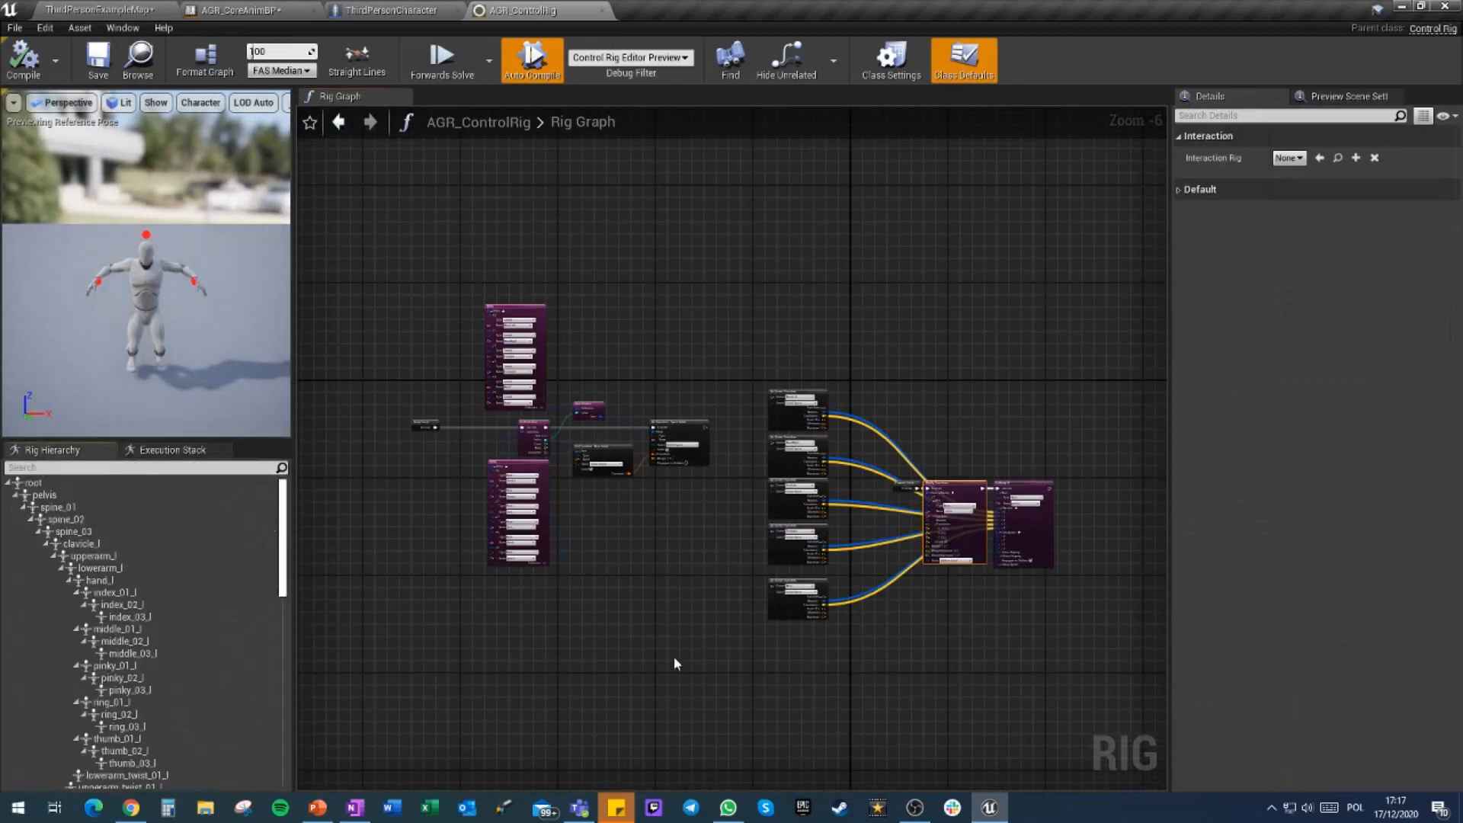
{"action": "scroll", "coordinate": [138, 603], "scroll_direction": "down", "scroll_amount": 15}
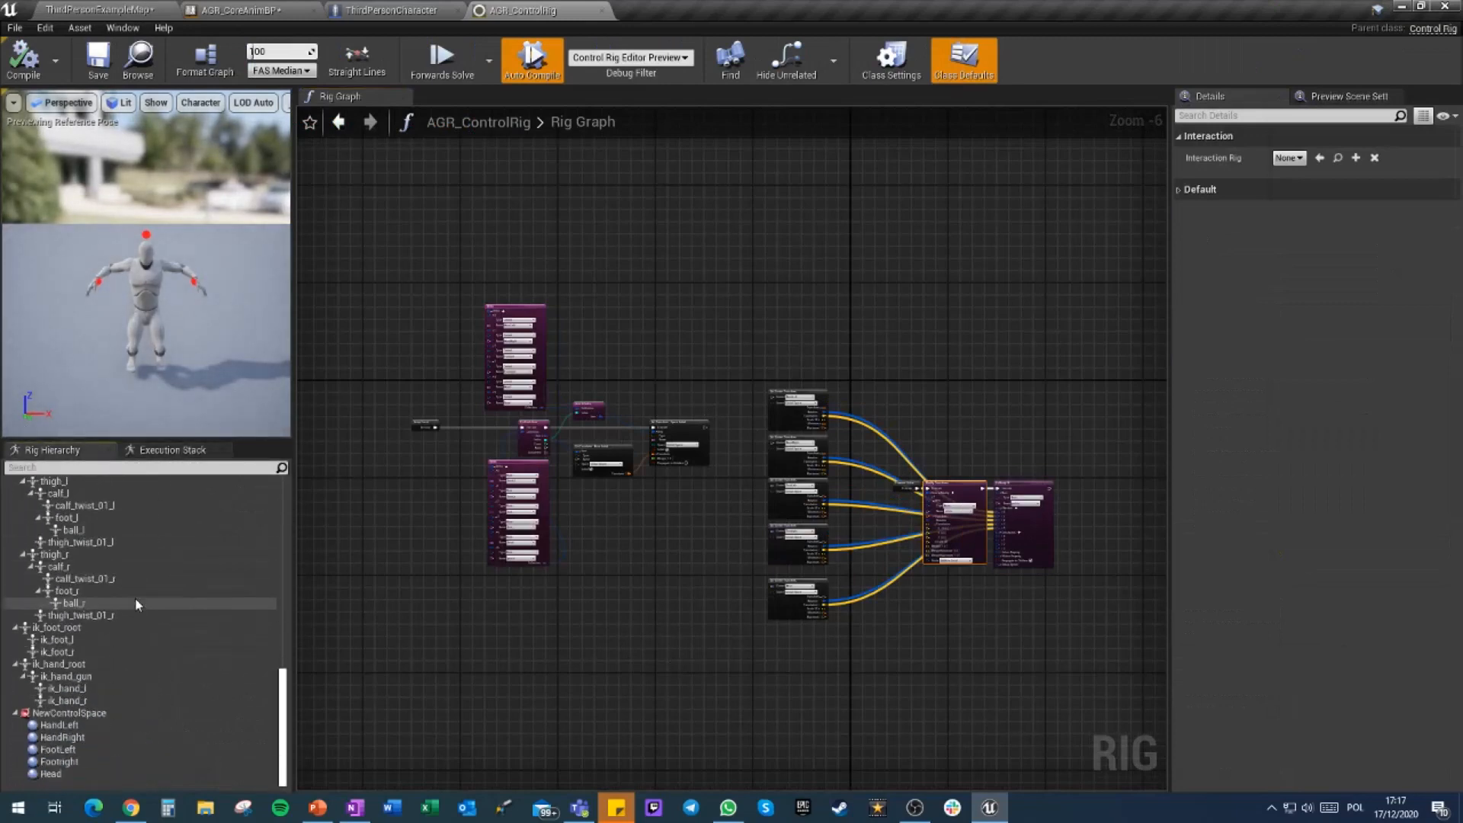
{"action": "left_click", "coordinate": [640, 599]}
{"action": "scroll", "coordinate": [686, 599], "scroll_direction": "up", "scroll_amount": 3}
{"action": "scroll", "coordinate": [779, 526], "scroll_direction": "up", "scroll_amount": 3}
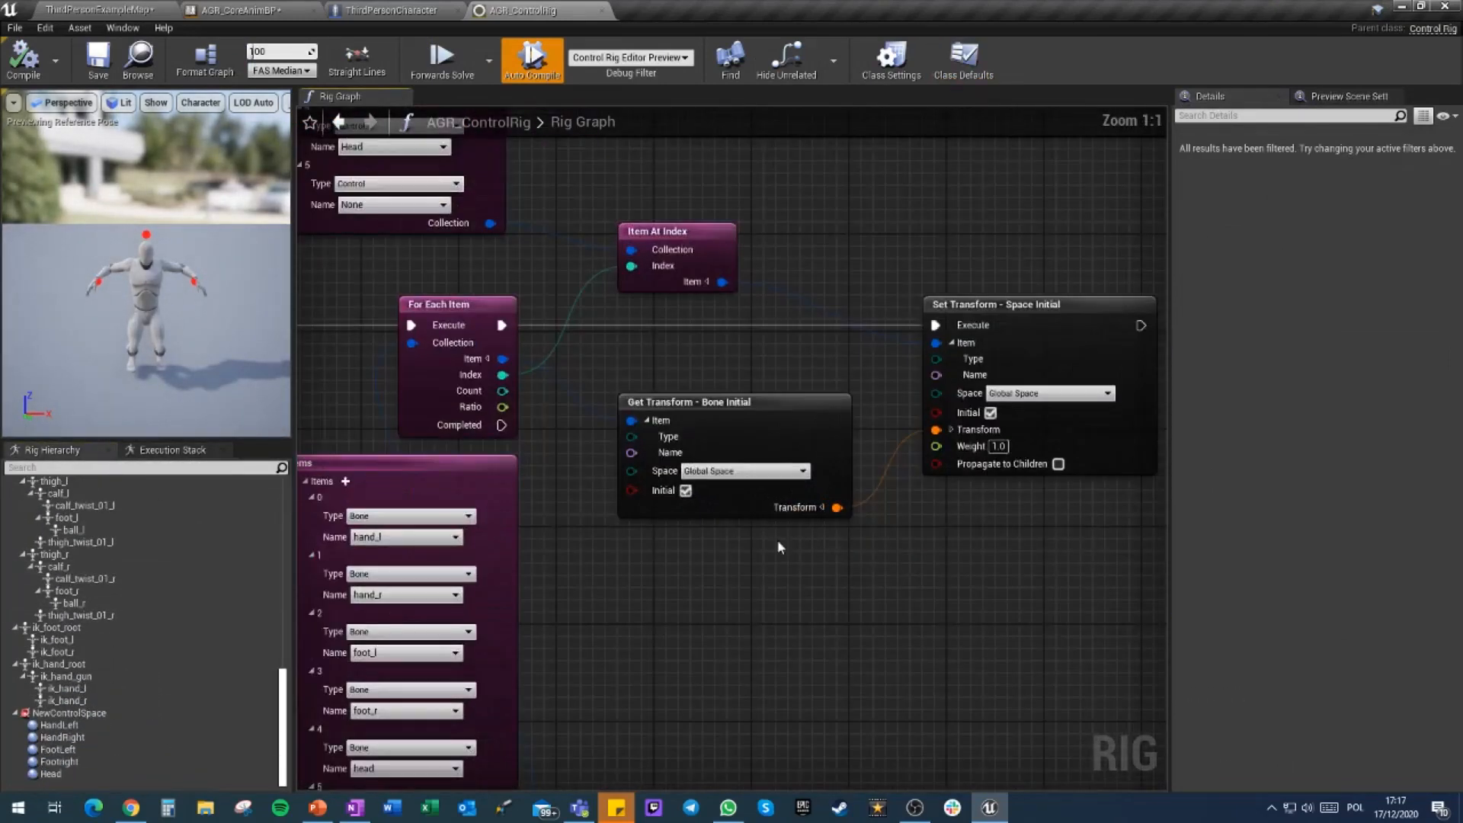
{"action": "scroll", "coordinate": [777, 539], "scroll_direction": "down", "scroll_amount": 3}
{"action": "right_click_drag", "start_coordinate": [980, 603], "coordinate": [421, 558]}
{"action": "scroll", "coordinate": [991, 564], "scroll_direction": "up", "scroll_amount": 3}
{"action": "right_click_drag", "start_coordinate": [1143, 537], "coordinate": [950, 474]}
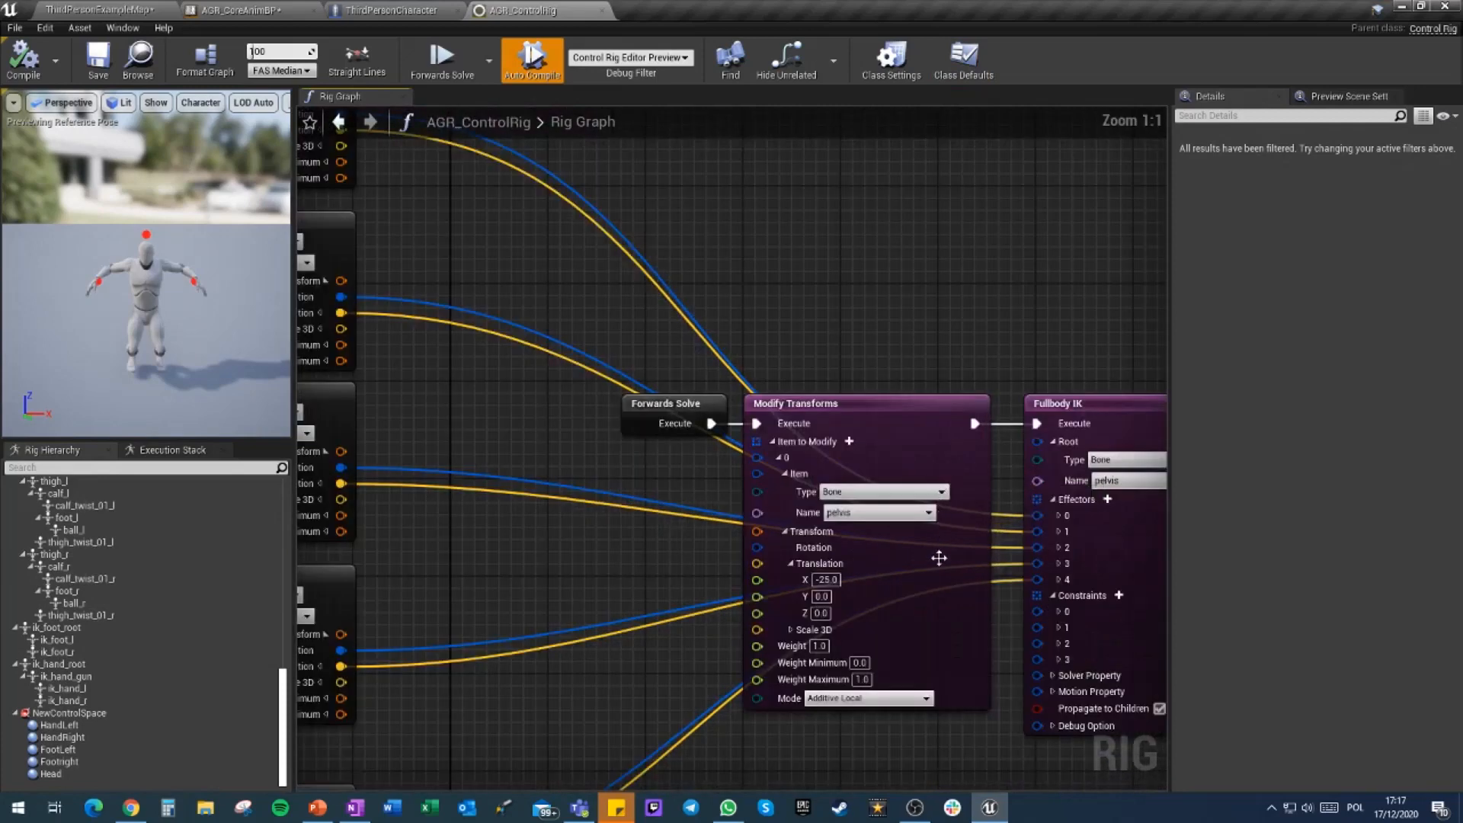
{"action": "right_click_drag", "start_coordinate": [939, 558], "coordinate": [775, 496]}
Move the Fullbody IK node farther away from the Modify Transforms node in the Rig Graph
{"action": "left_click", "coordinate": [930, 336]}
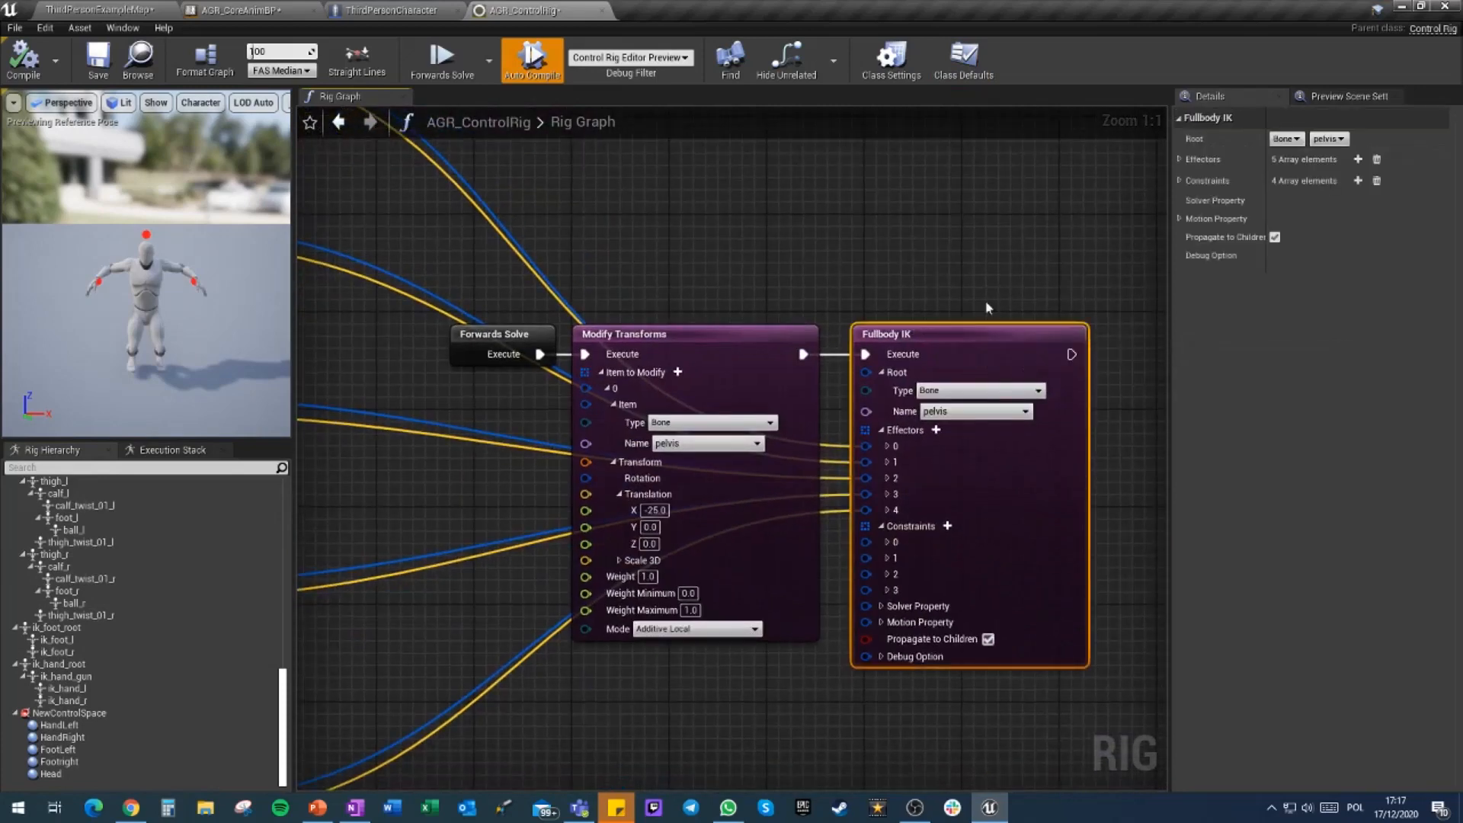
{"action": "right_click_drag", "start_coordinate": [948, 296], "coordinate": [790, 299]}
{"action": "left_click_drag", "start_coordinate": [810, 342], "coordinate": [1017, 343]}
{"action": "left_click", "coordinate": [795, 424]}
{"action": "right_click_drag", "start_coordinate": [800, 425], "coordinate": [977, 428]}
Trace the Rig Graph back through the Get Control Transform nodes to the Setup Event node
{"action": "scroll", "coordinate": [977, 428], "scroll_direction": "down", "scroll_amount": 2}
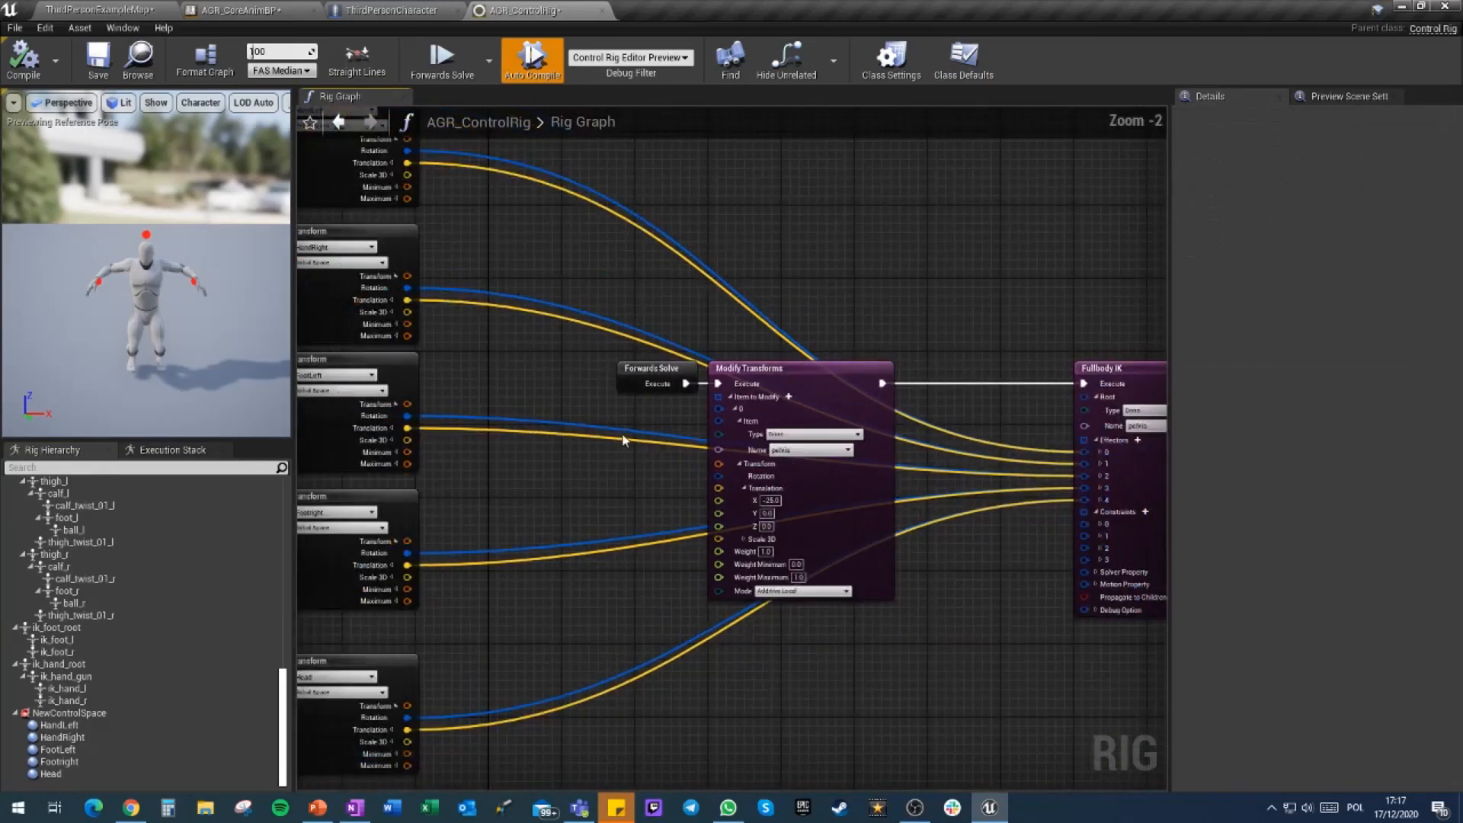
{"action": "right_click_drag", "start_coordinate": [582, 403], "coordinate": [849, 447]}
{"action": "right_click_drag", "start_coordinate": [717, 387], "coordinate": [1106, 524]}
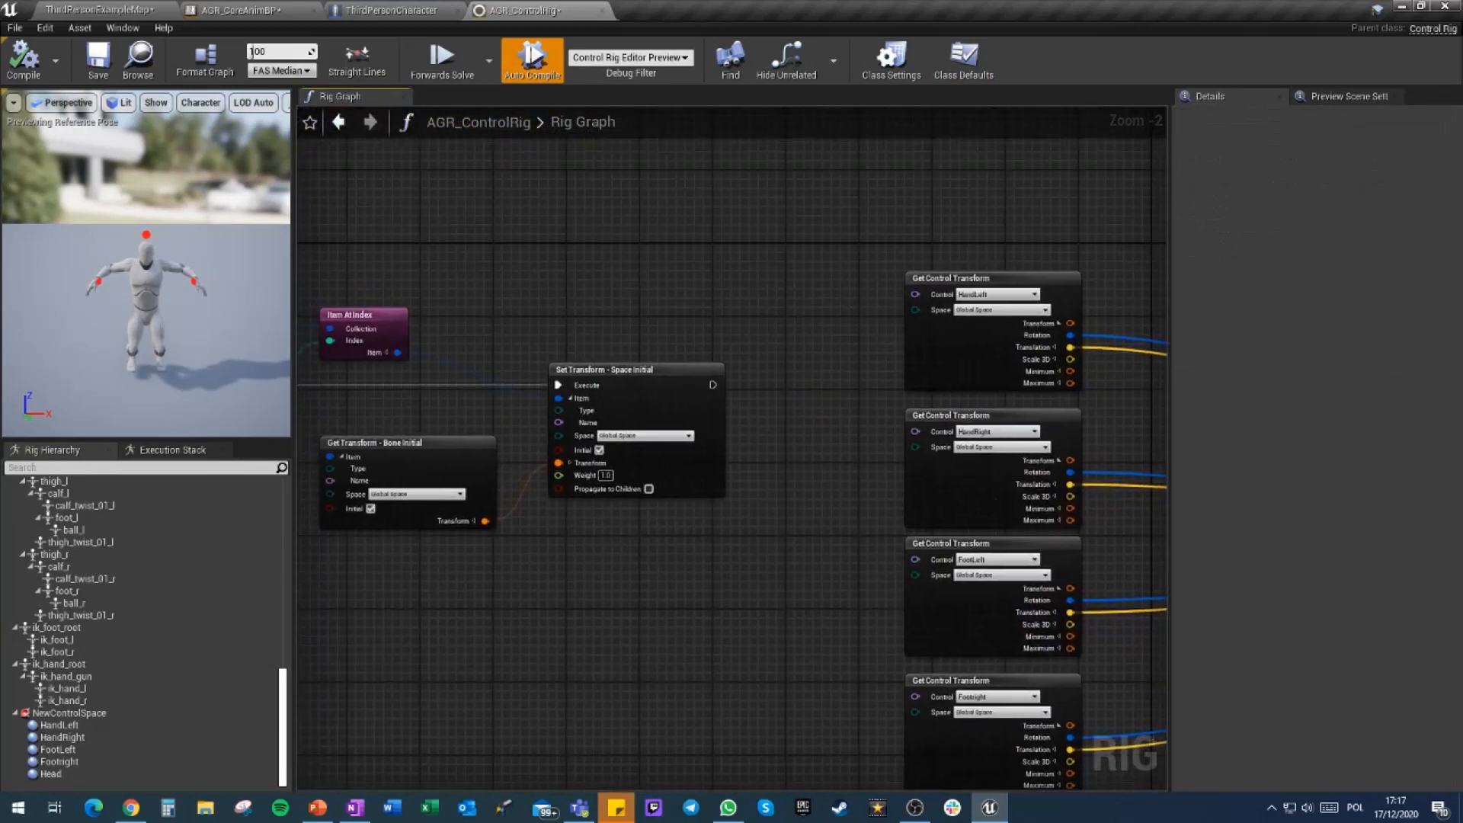
{"action": "right_click_drag", "start_coordinate": [508, 455], "coordinate": [971, 495]}
{"action": "right_click_drag", "start_coordinate": [467, 461], "coordinate": [637, 473]}
{"action": "left_click_drag", "start_coordinate": [481, 409], "coordinate": [611, 504]}
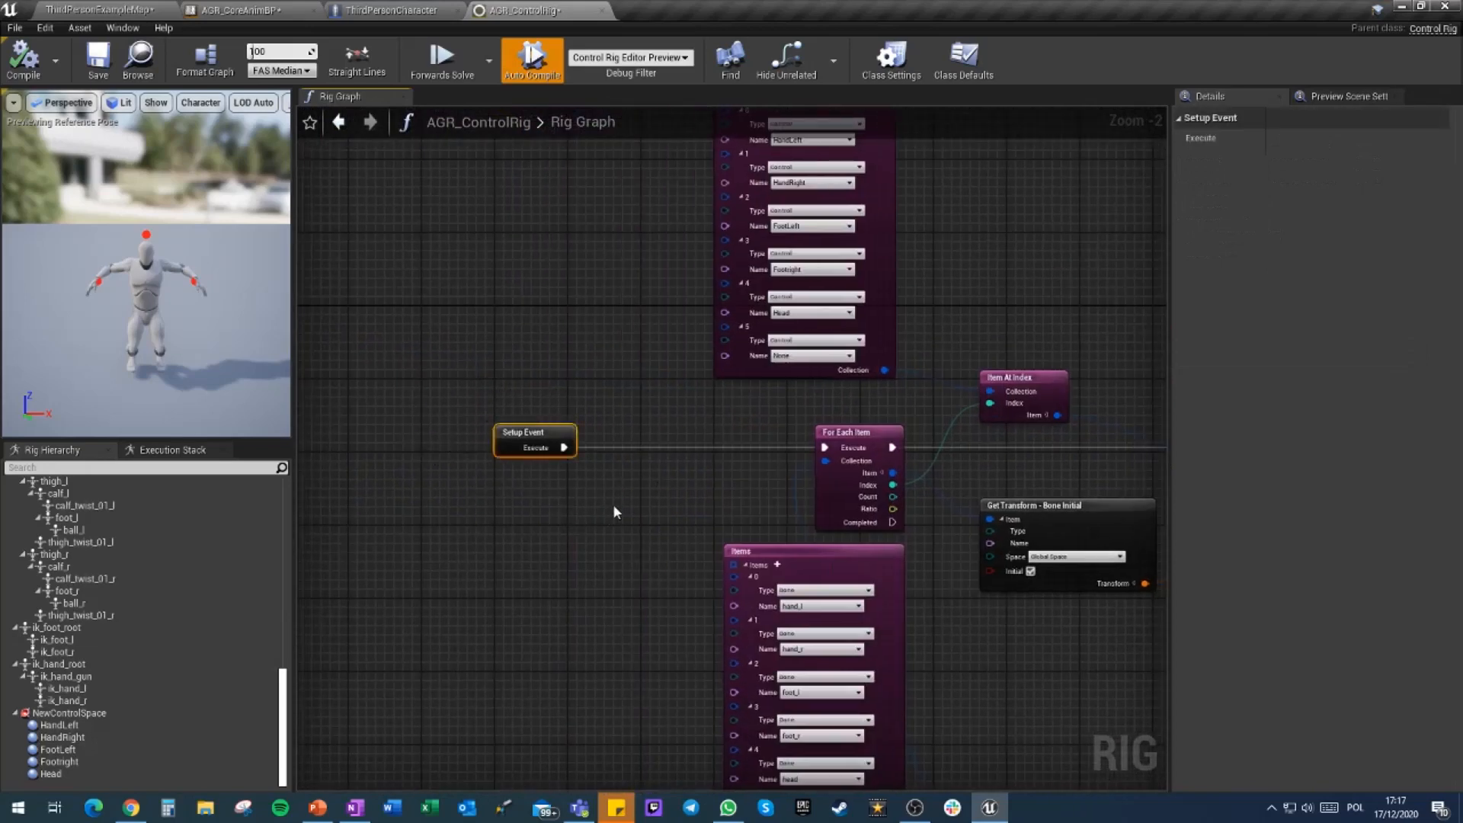
{"action": "left_click", "coordinate": [614, 504]}
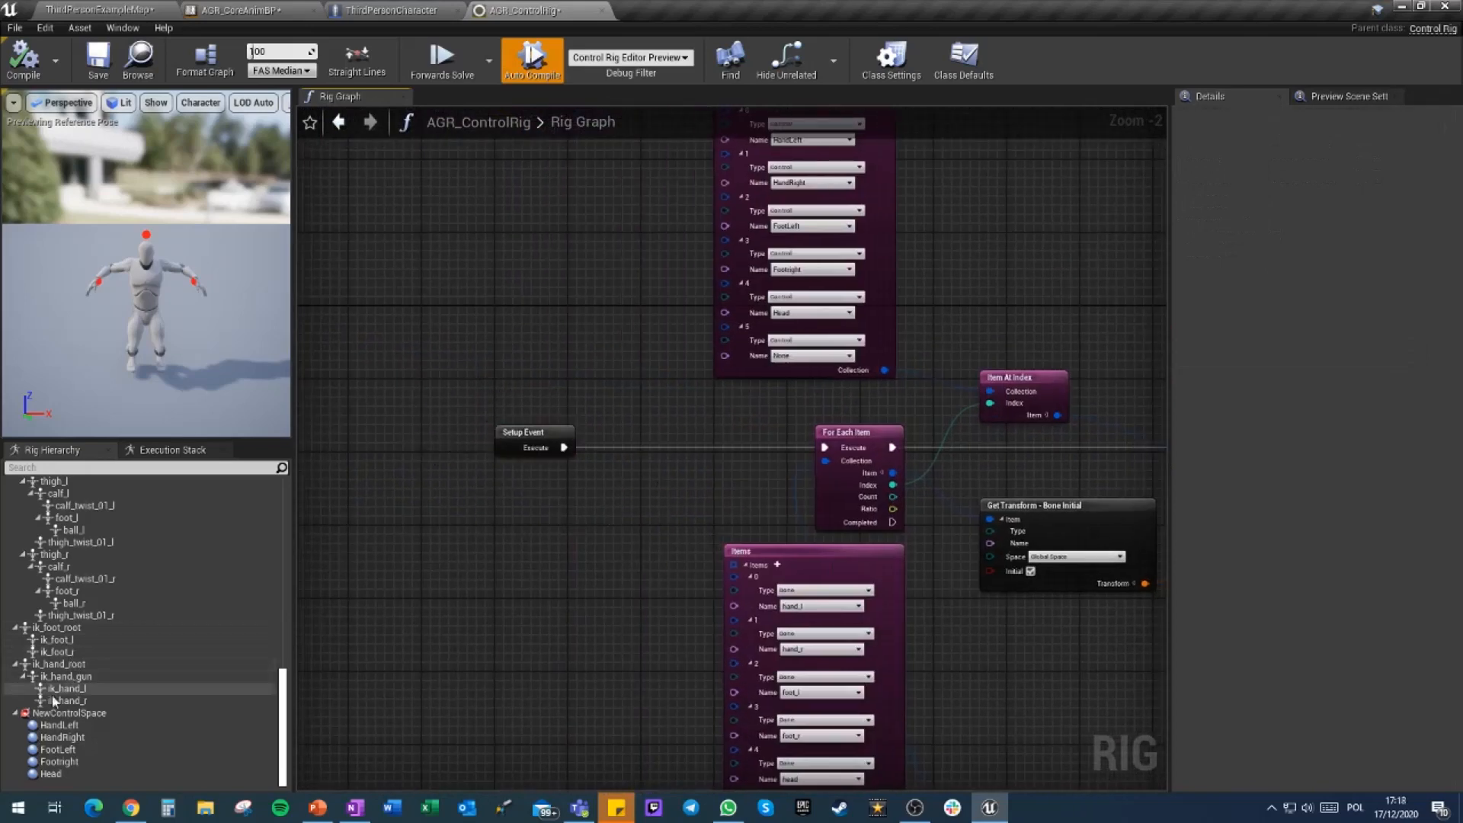
Compare the foot and head controls under NewControlSpace with the control and bone Items nodes feeding the setup loop
{"action": "left_click", "coordinate": [63, 749]}
{"action": "left_click", "coordinate": [63, 773]}
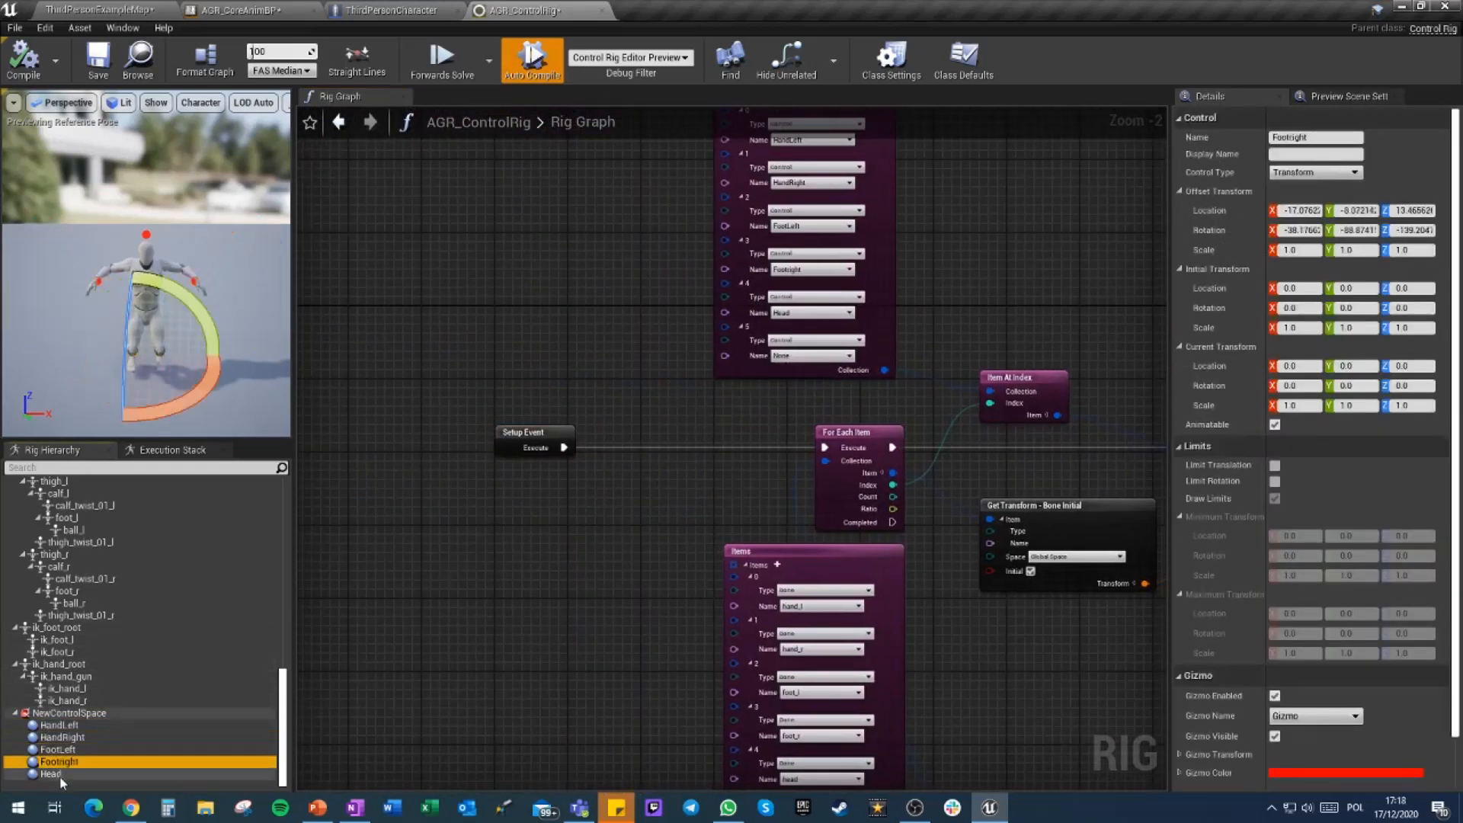
{"action": "right_click_drag", "start_coordinate": [731, 525], "coordinate": [598, 666]}
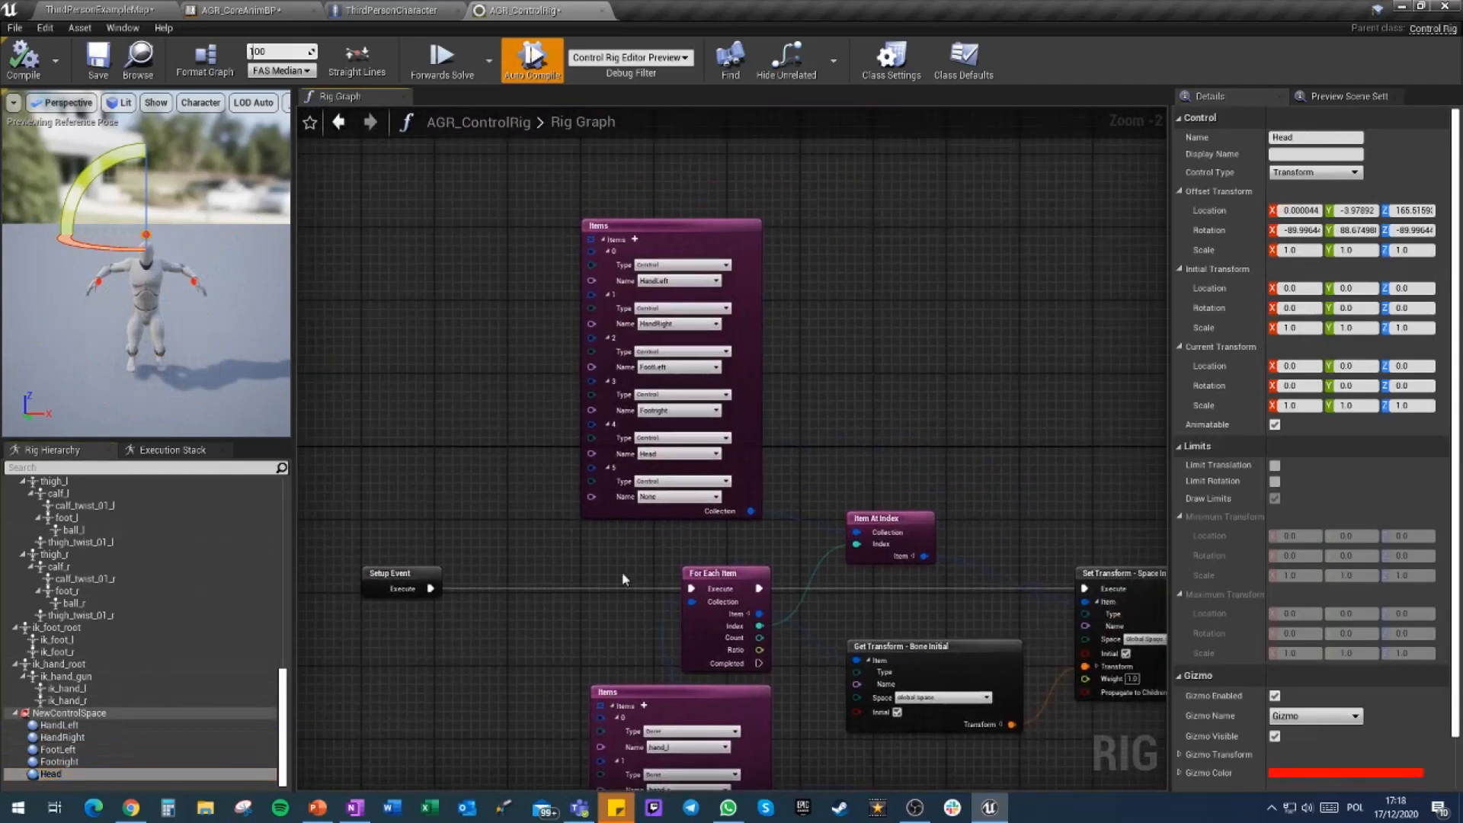
{"action": "left_click", "coordinate": [690, 226]}
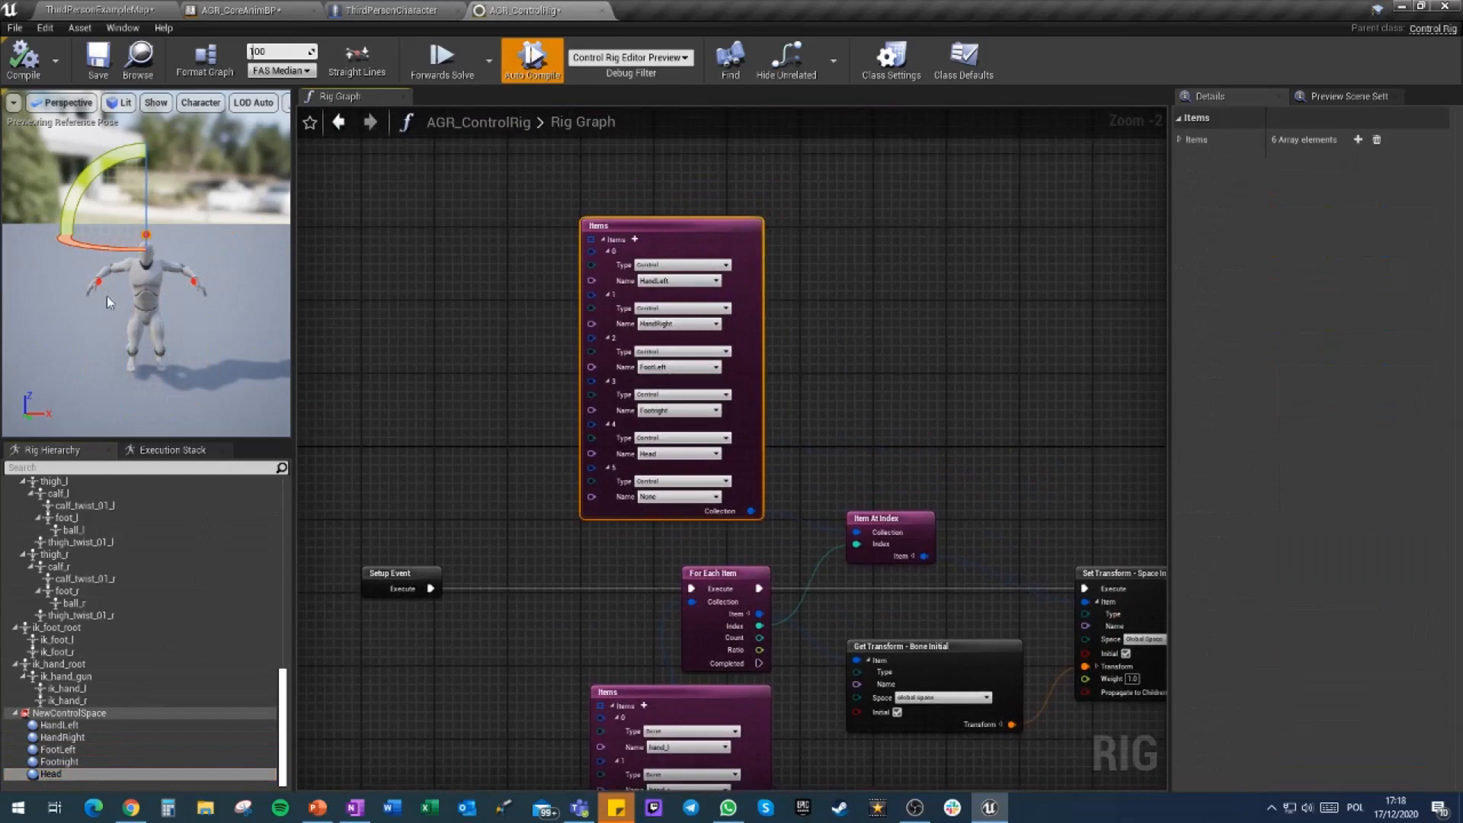
{"action": "right_click_drag", "start_coordinate": [642, 718], "coordinate": [642, 473]}
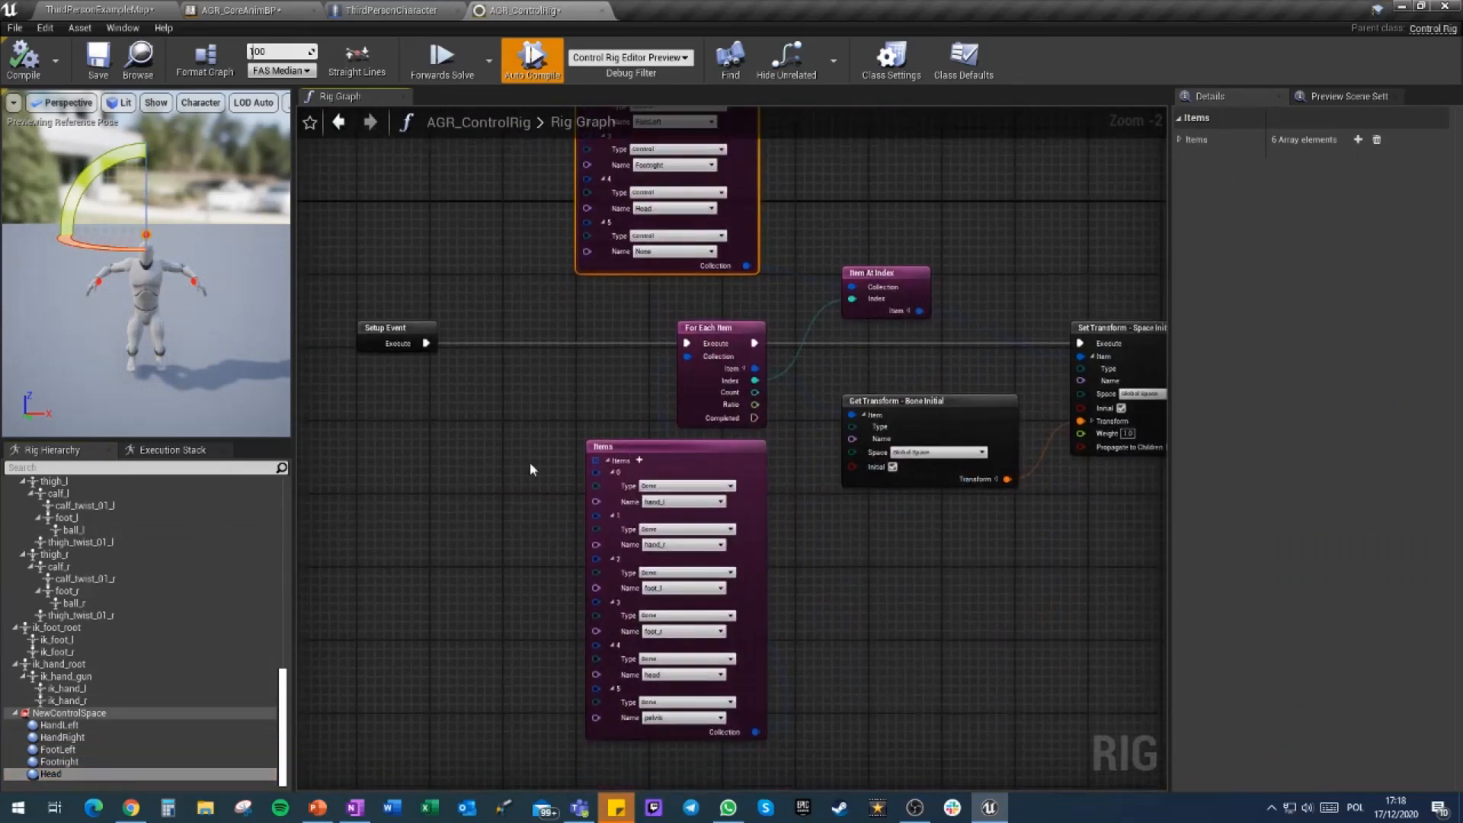
{"action": "left_click_drag", "start_coordinate": [531, 469], "coordinate": [796, 770]}
{"action": "scroll", "coordinate": [689, 516], "scroll_direction": "up", "scroll_amount": 2}
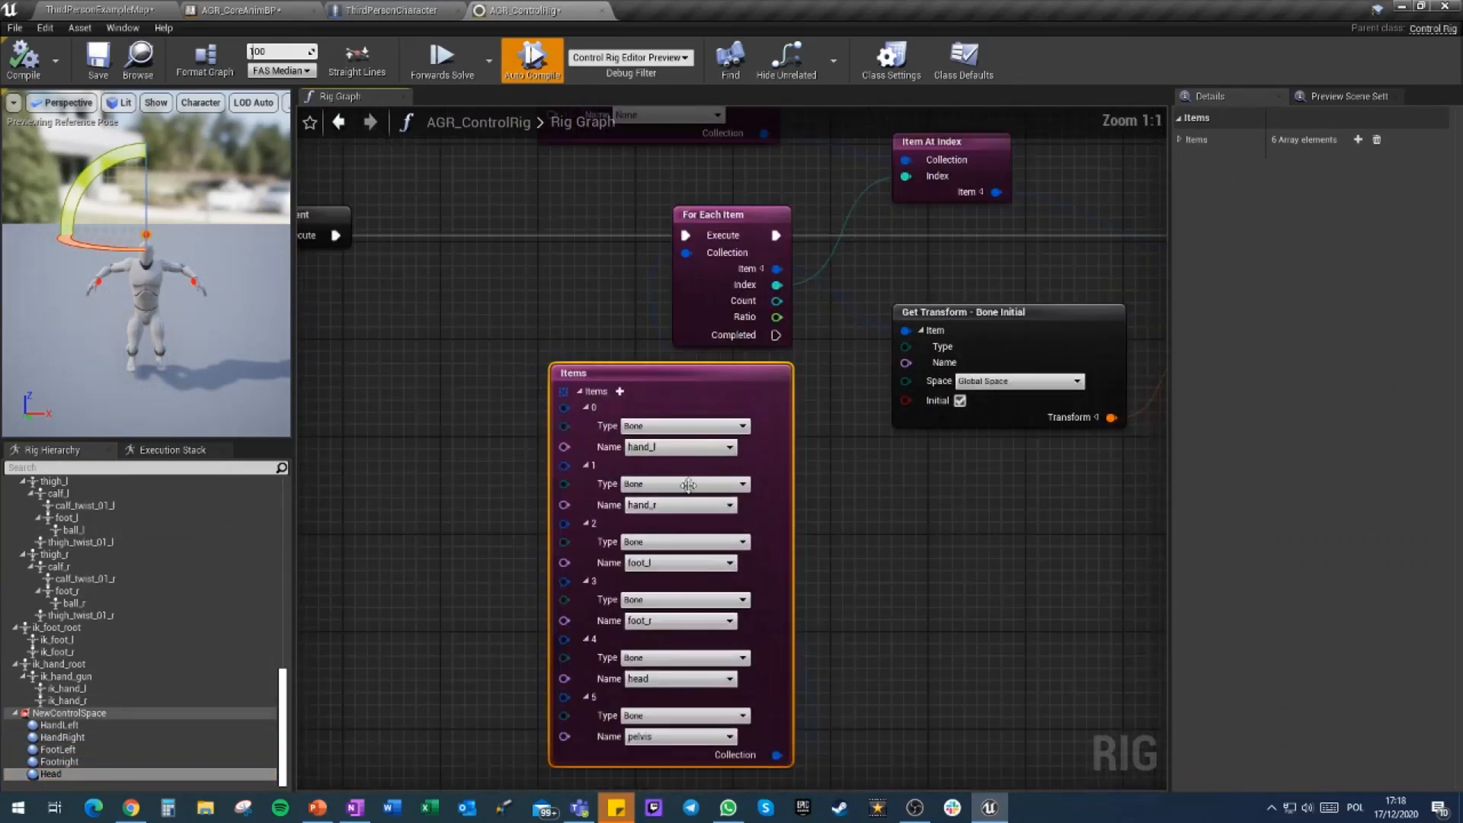
{"action": "left_click", "coordinate": [1010, 603]}
Shift the Modify Transforms node closer to the Fullbody IK node in the Forwards Solve chain
{"action": "scroll", "coordinate": [1010, 603], "scroll_direction": "down", "scroll_amount": 2}
{"action": "right_click_drag", "start_coordinate": [1007, 599], "coordinate": [420, 624]}
{"action": "right_click_drag", "start_coordinate": [798, 425], "coordinate": [298, 399]}
{"action": "right_click_drag", "start_coordinate": [809, 335], "coordinate": [408, 259]}
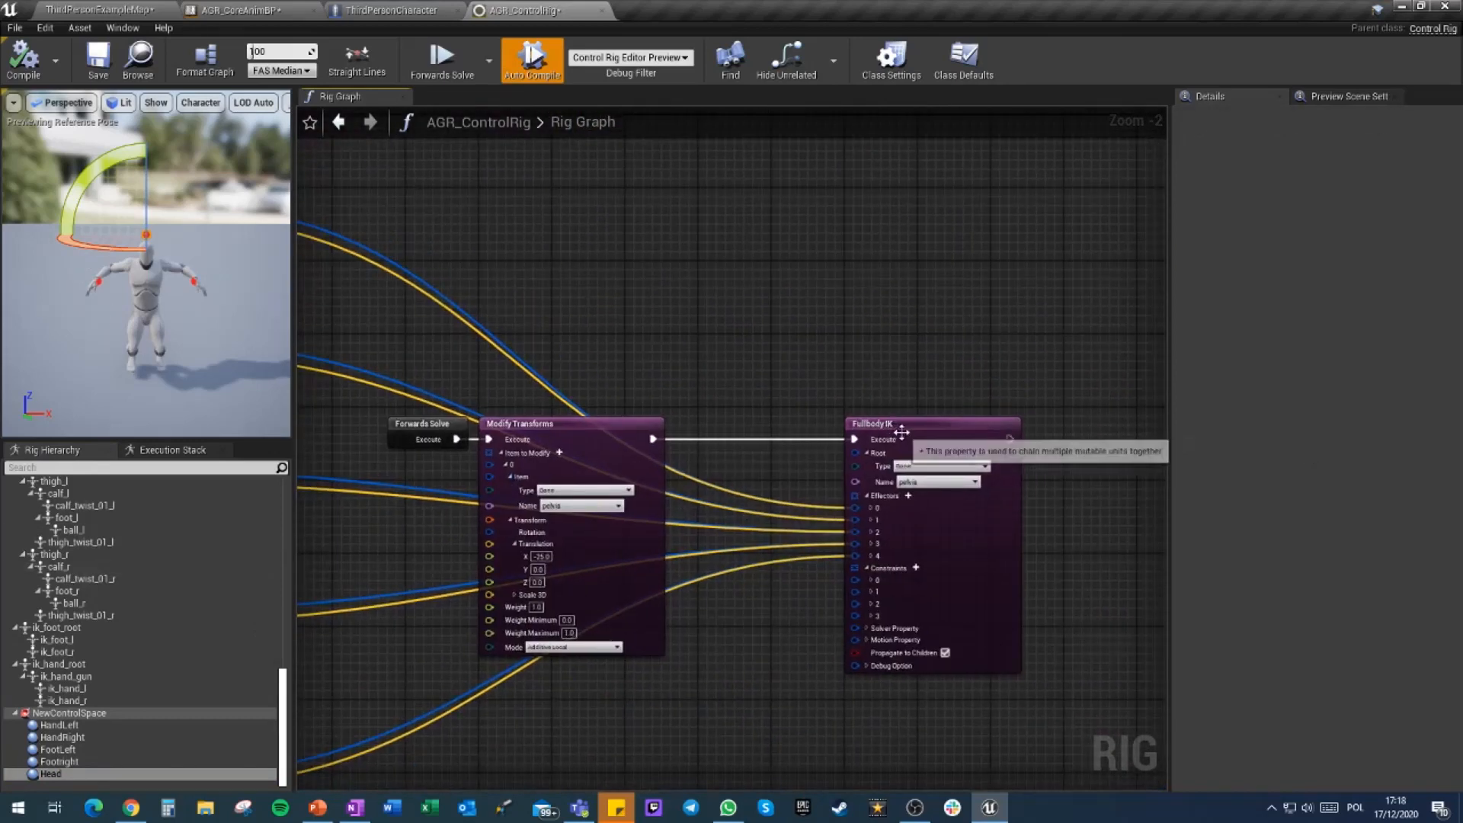
{"action": "left_click", "coordinate": [858, 424]}
{"action": "left_click_drag", "start_coordinate": [584, 424], "coordinate": [649, 433]}
{"action": "left_click", "coordinate": [764, 690]}
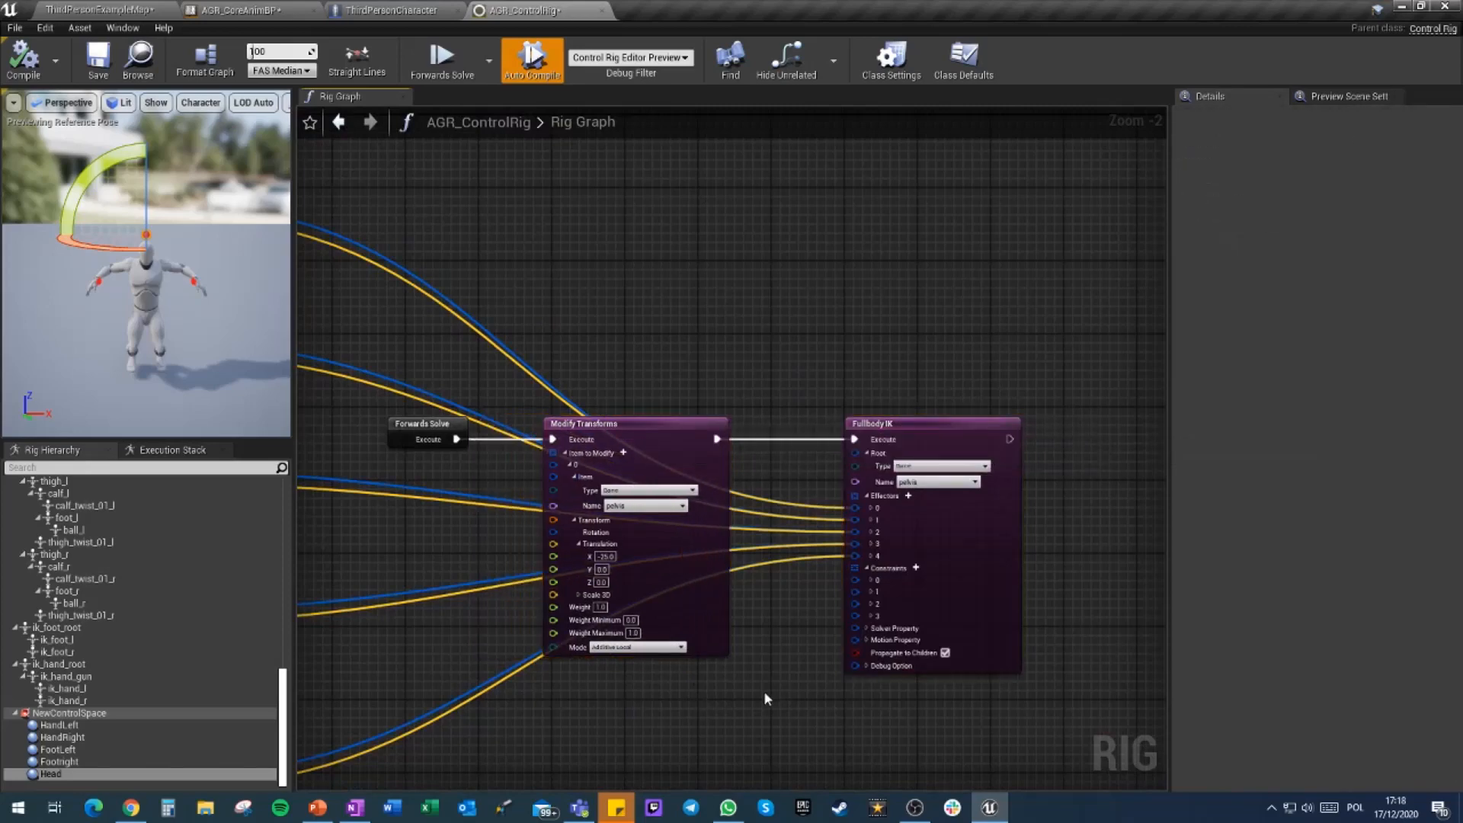
Delete the Modify Transforms node and connect Forwards Solve directly to the Execute pin of Fullbody IK
{"action": "scroll", "coordinate": [690, 522], "scroll_direction": "up", "scroll_amount": 2}
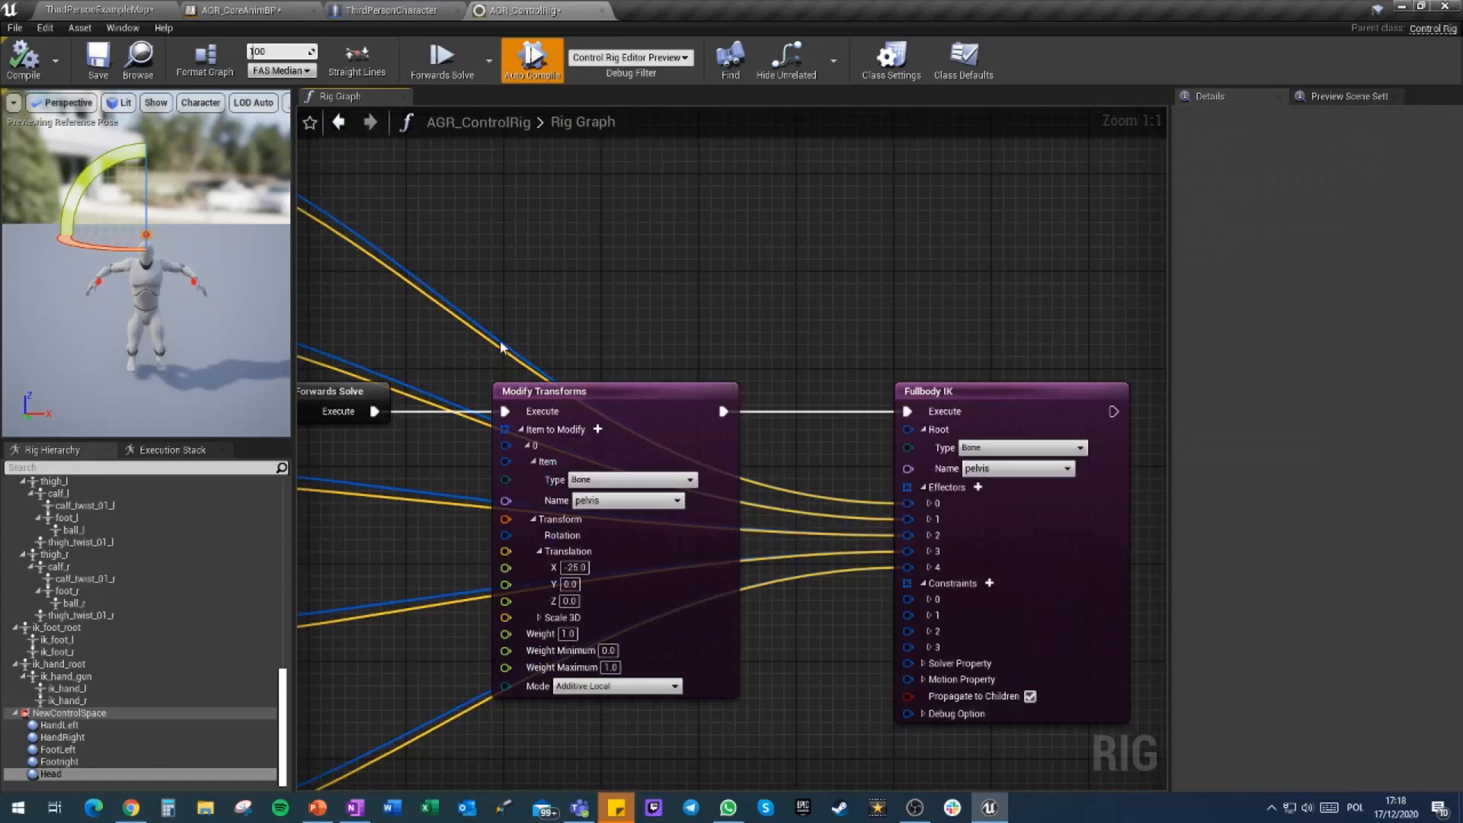
{"action": "left_click", "coordinate": [578, 526]}
{"action": "key", "text": "Delete"}
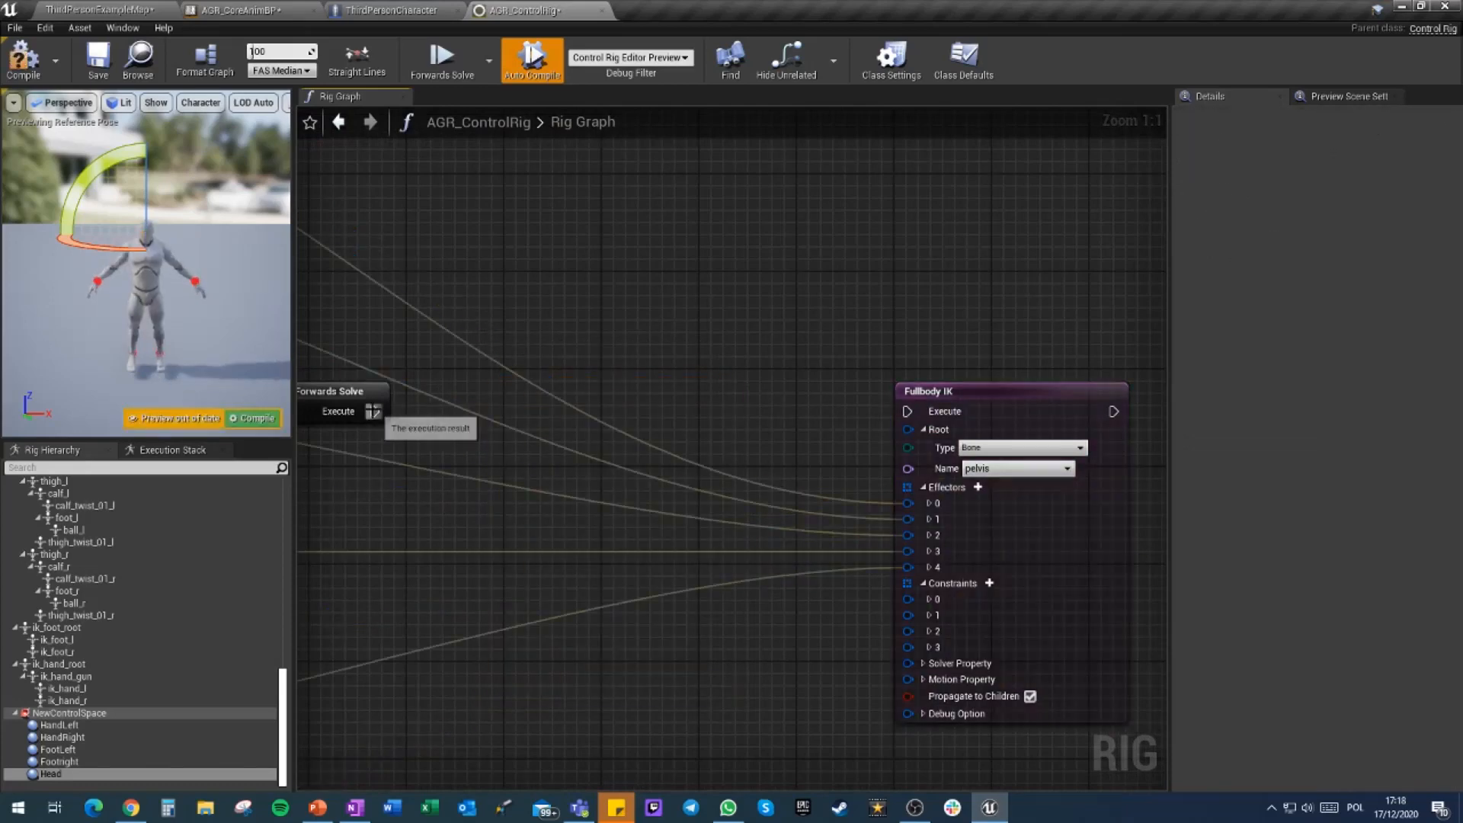
{"action": "left_click_drag", "start_coordinate": [374, 412], "coordinate": [910, 419]}
Move the Fullbody IK node closer to Forwards Solve and compile AGR_ControlRig
{"action": "left_click_drag", "start_coordinate": [989, 394], "coordinate": [786, 395]}
{"action": "left_click", "coordinate": [680, 432]}
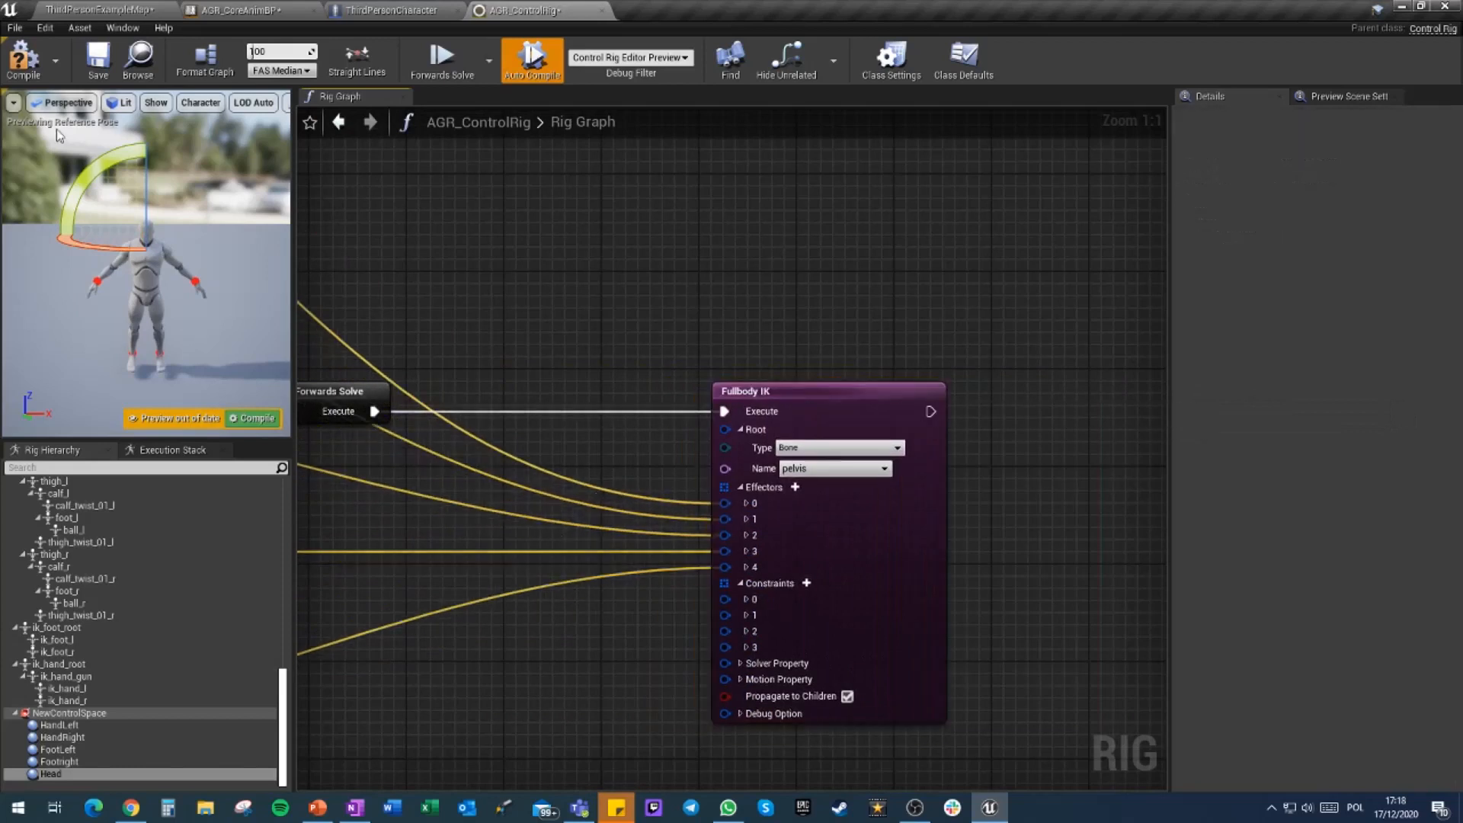
{"action": "left_click", "coordinate": [23, 63]}
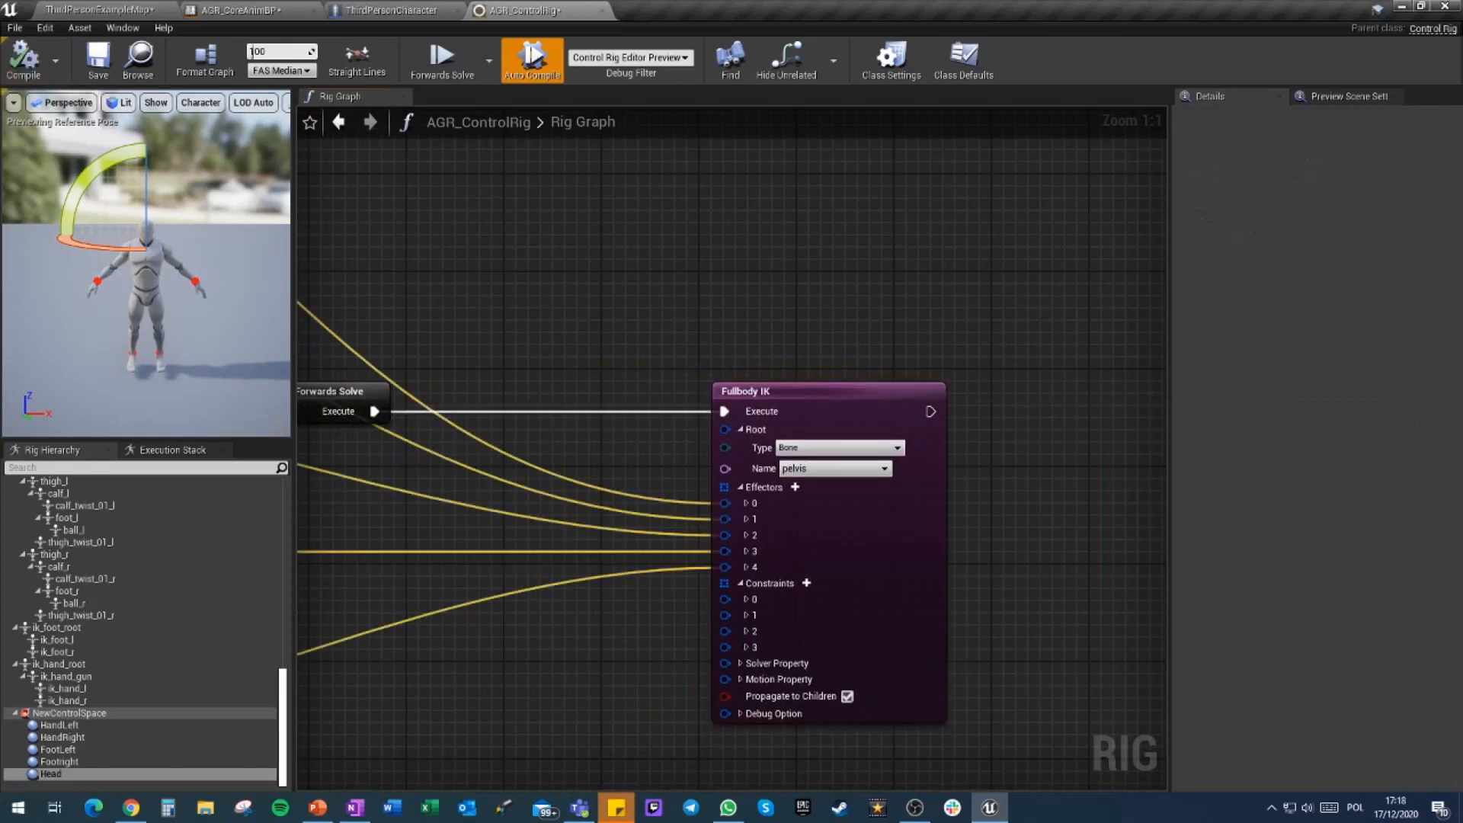
Select the HandLeft control in the preview, widen the viewport and switch the transform gizmo to world space
{"action": "right_click_drag", "start_coordinate": [101, 290], "coordinate": [145, 272]}
{"action": "key", "text": "w"}
{"action": "key", "text": "w"}
{"action": "right_click_drag", "start_coordinate": [91, 335], "coordinate": [131, 313]}
{"action": "key", "text": "s"}
{"action": "left_click", "coordinate": [127, 301]}
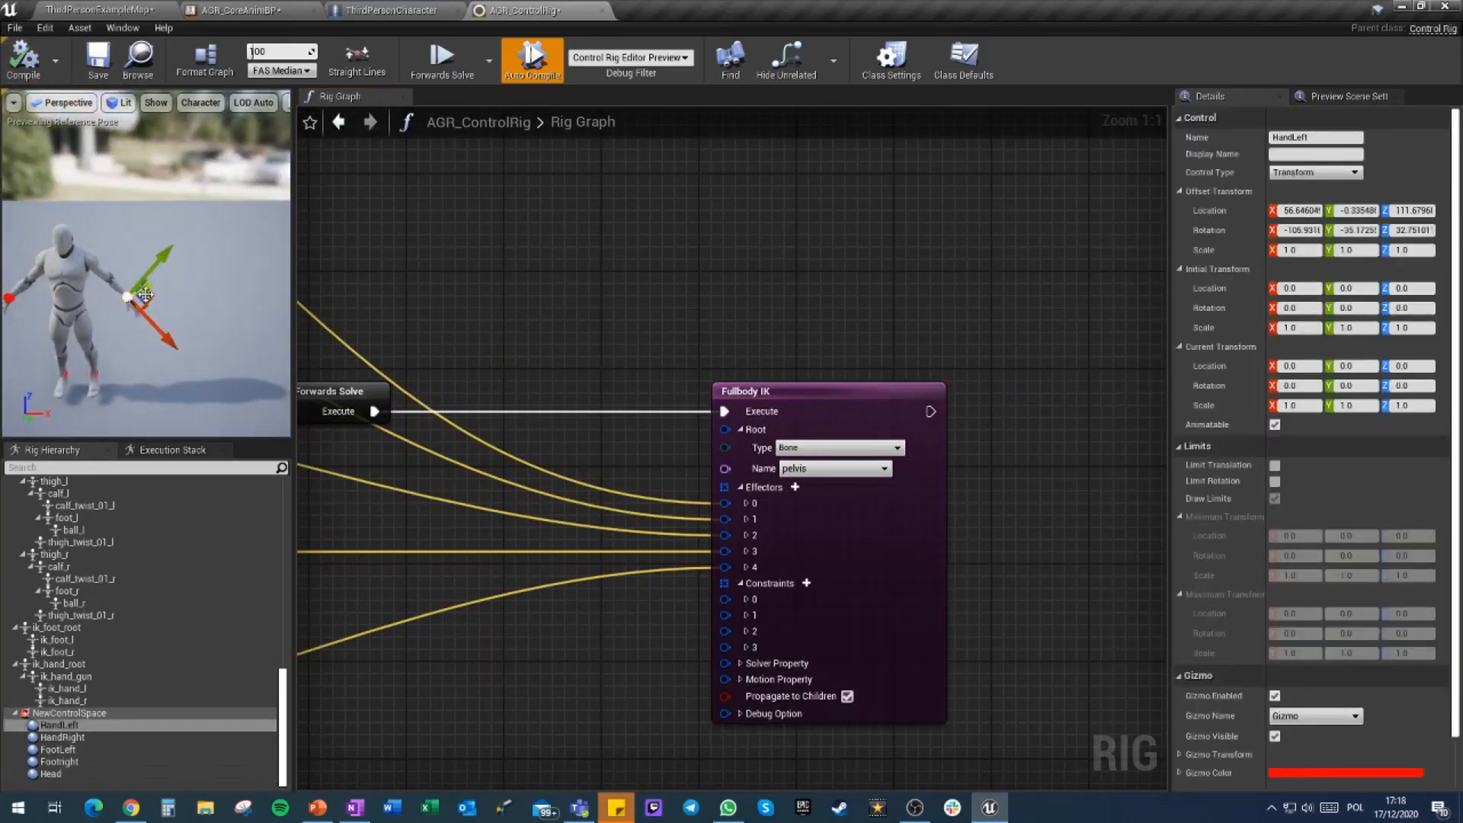
{"action": "left_click_drag", "start_coordinate": [294, 164], "coordinate": [471, 172]}
{"action": "left_click", "coordinate": [394, 102]}
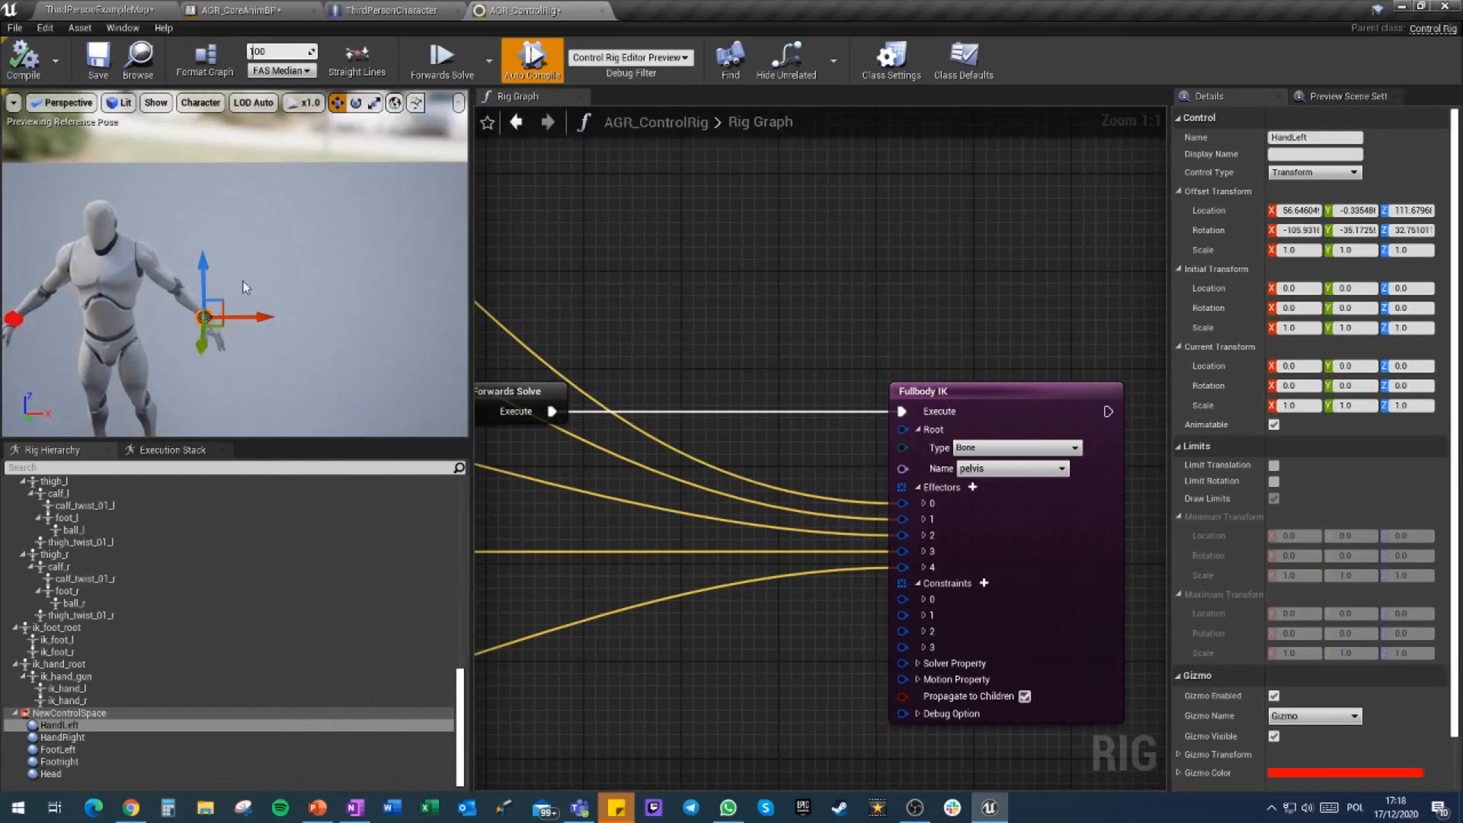
Move and rotate the HandLeft control around the front and side of the torso to test the full-body IK
{"action": "left_click_drag", "start_coordinate": [255, 321], "coordinate": [145, 296]}
{"action": "left_click_drag", "start_coordinate": [172, 348], "coordinate": [232, 336]}
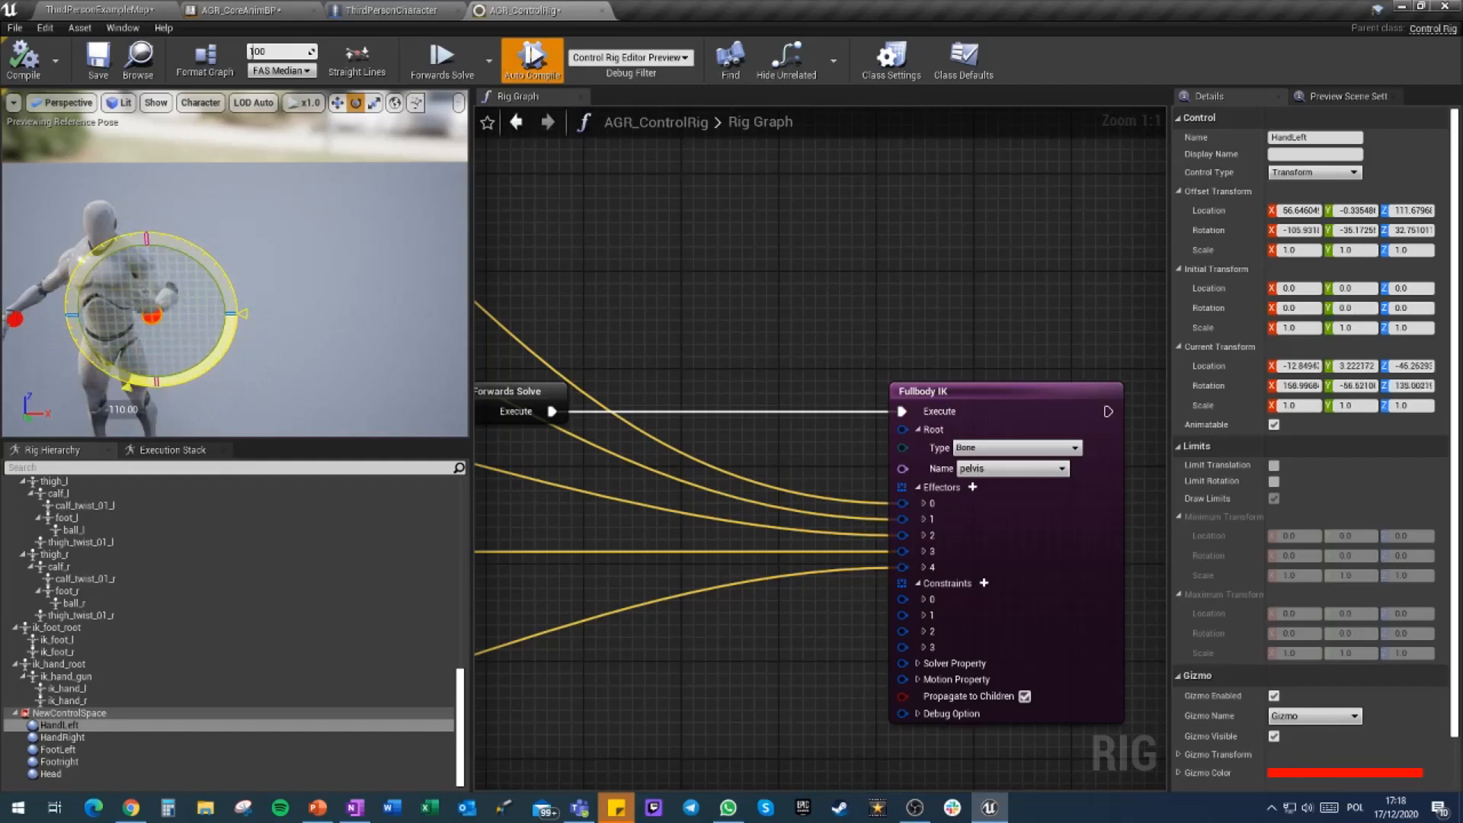
{"action": "key", "text": "w"}
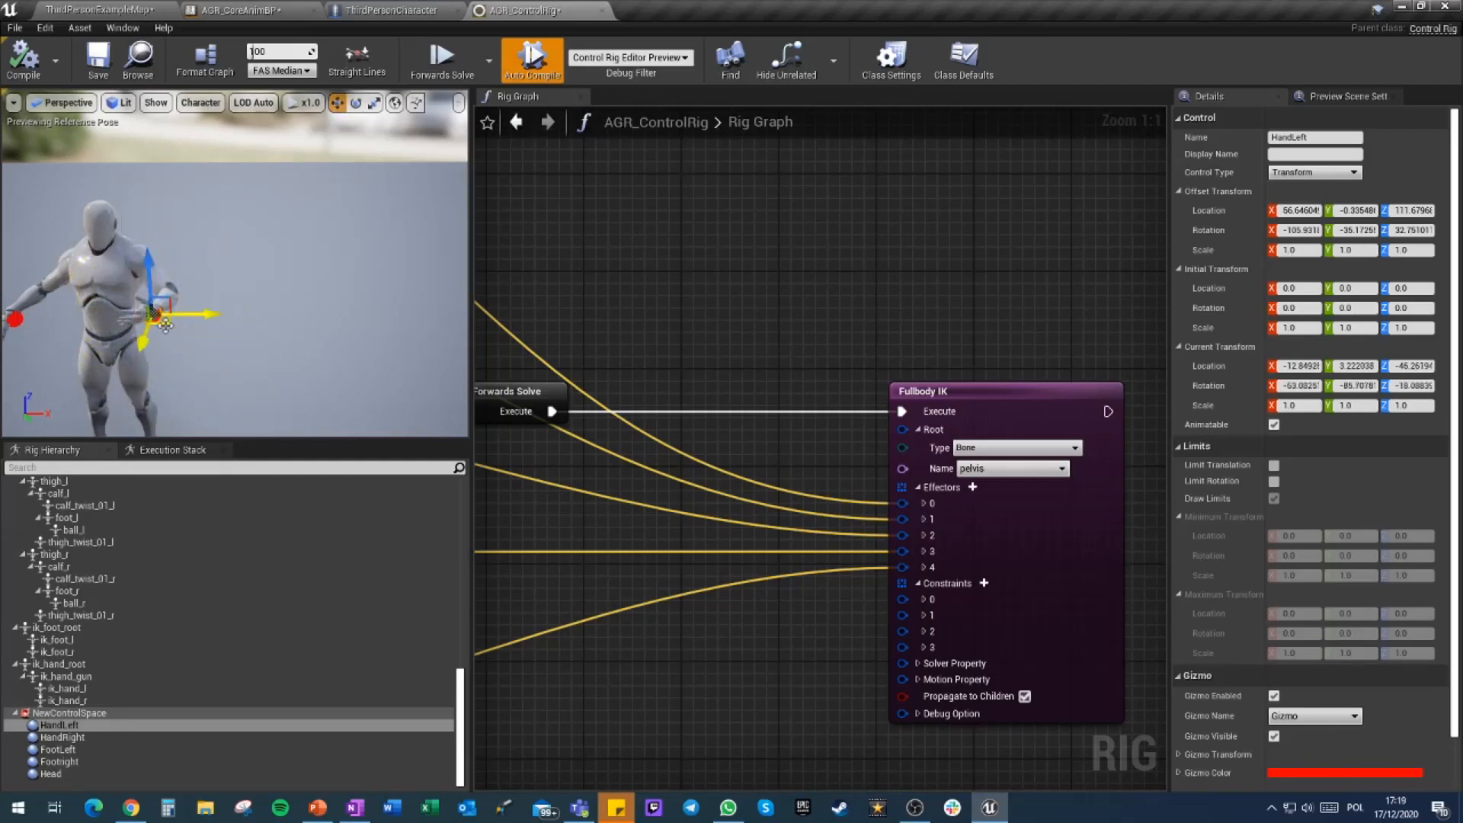
{"action": "left_click_drag", "start_coordinate": [157, 289], "coordinate": [193, 332]}
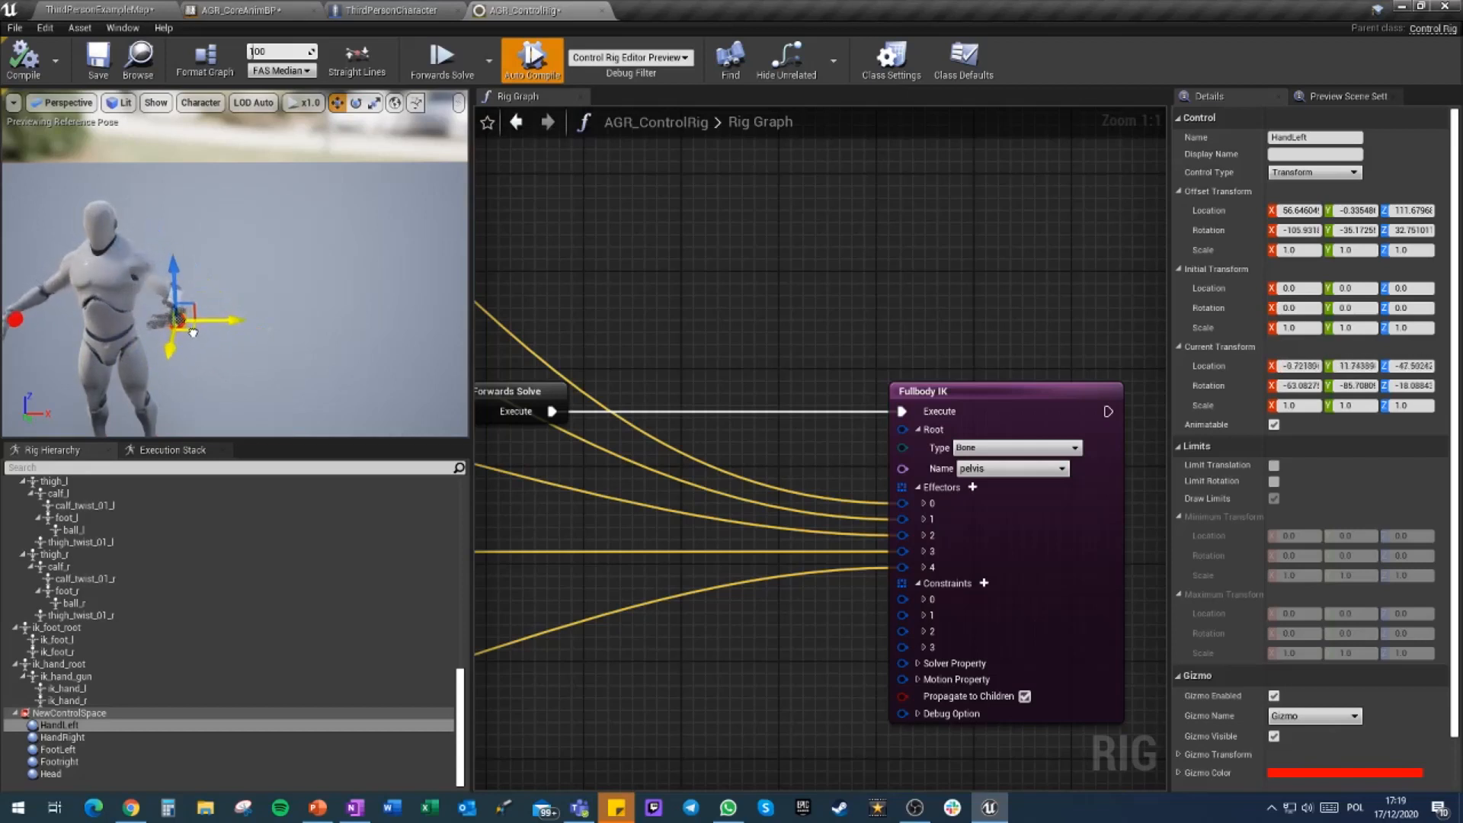
{"action": "left_click_drag", "start_coordinate": [115, 300], "coordinate": [203, 321]}
{"action": "left_click_drag", "start_coordinate": [123, 320], "coordinate": [343, 343]}
Move and rotate the Footright control to reposition the right foot, and move the FootLeft control to widen the stance
{"action": "right_click_drag", "start_coordinate": [343, 342], "coordinate": [343, 373]}
{"action": "left_click", "coordinate": [121, 395]}
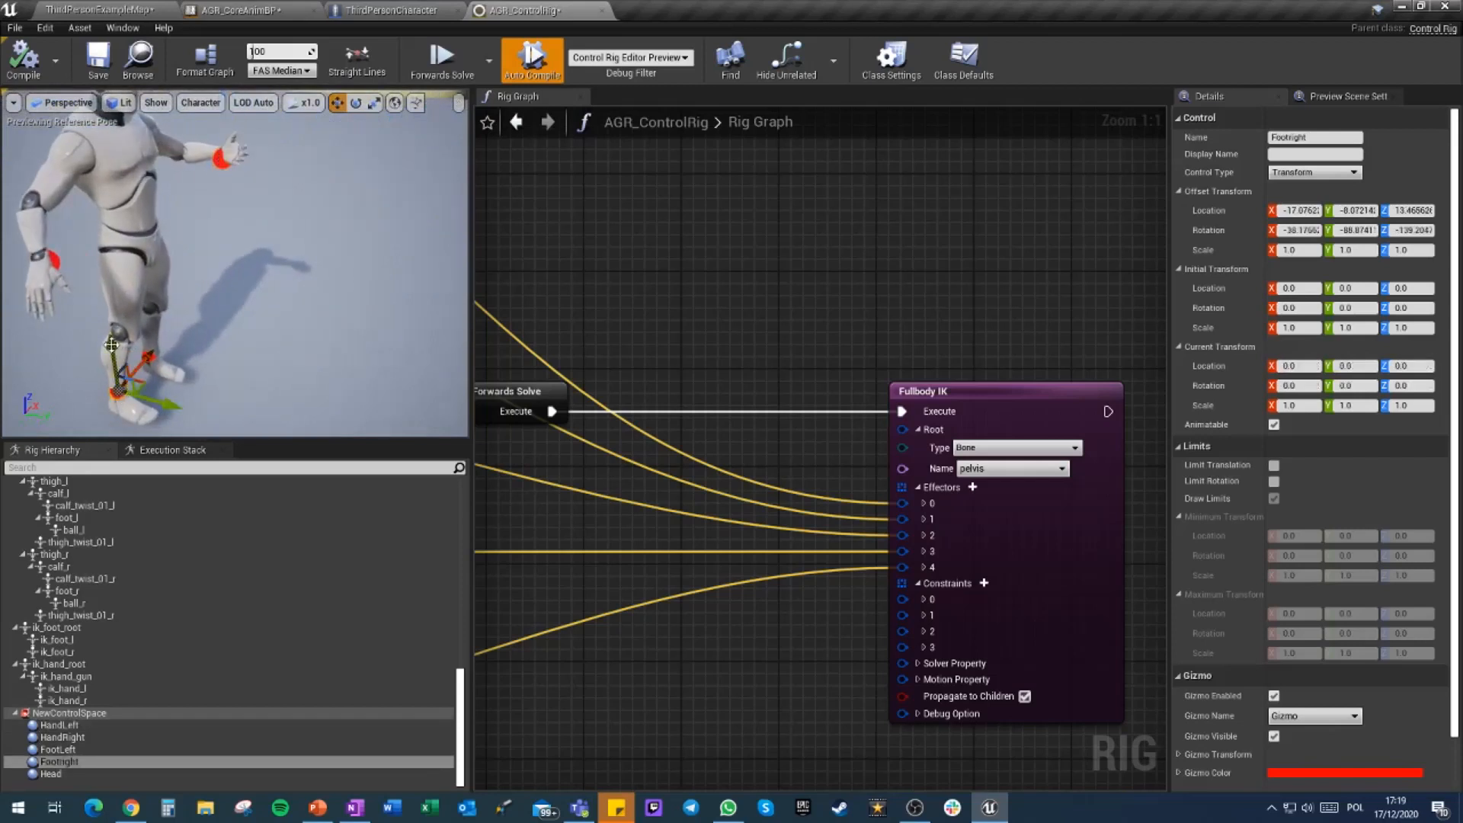
{"action": "left_click_drag", "start_coordinate": [111, 346], "coordinate": [107, 329]}
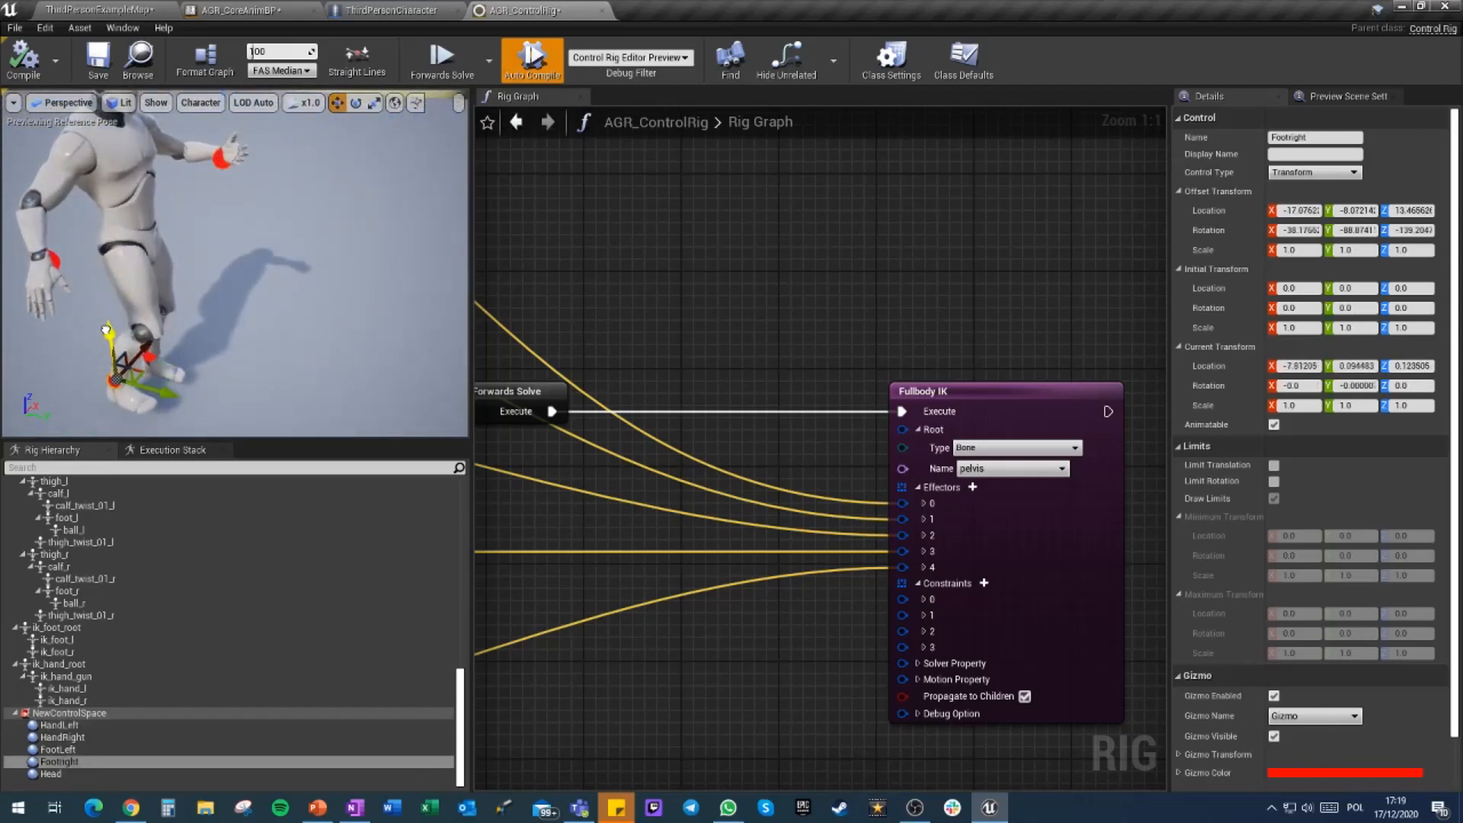
{"action": "key", "text": "e"}
{"action": "mouse_move", "coordinate": [134, 401]}
{"action": "left_mouse_down"}
{"action": "mouse_move", "coordinate": [95, 405]}
{"action": "mouse_move", "coordinate": [134, 380]}
{"action": "mouse_move", "coordinate": [115, 379]}
{"action": "left_mouse_up"}
{"action": "key", "text": "w"}
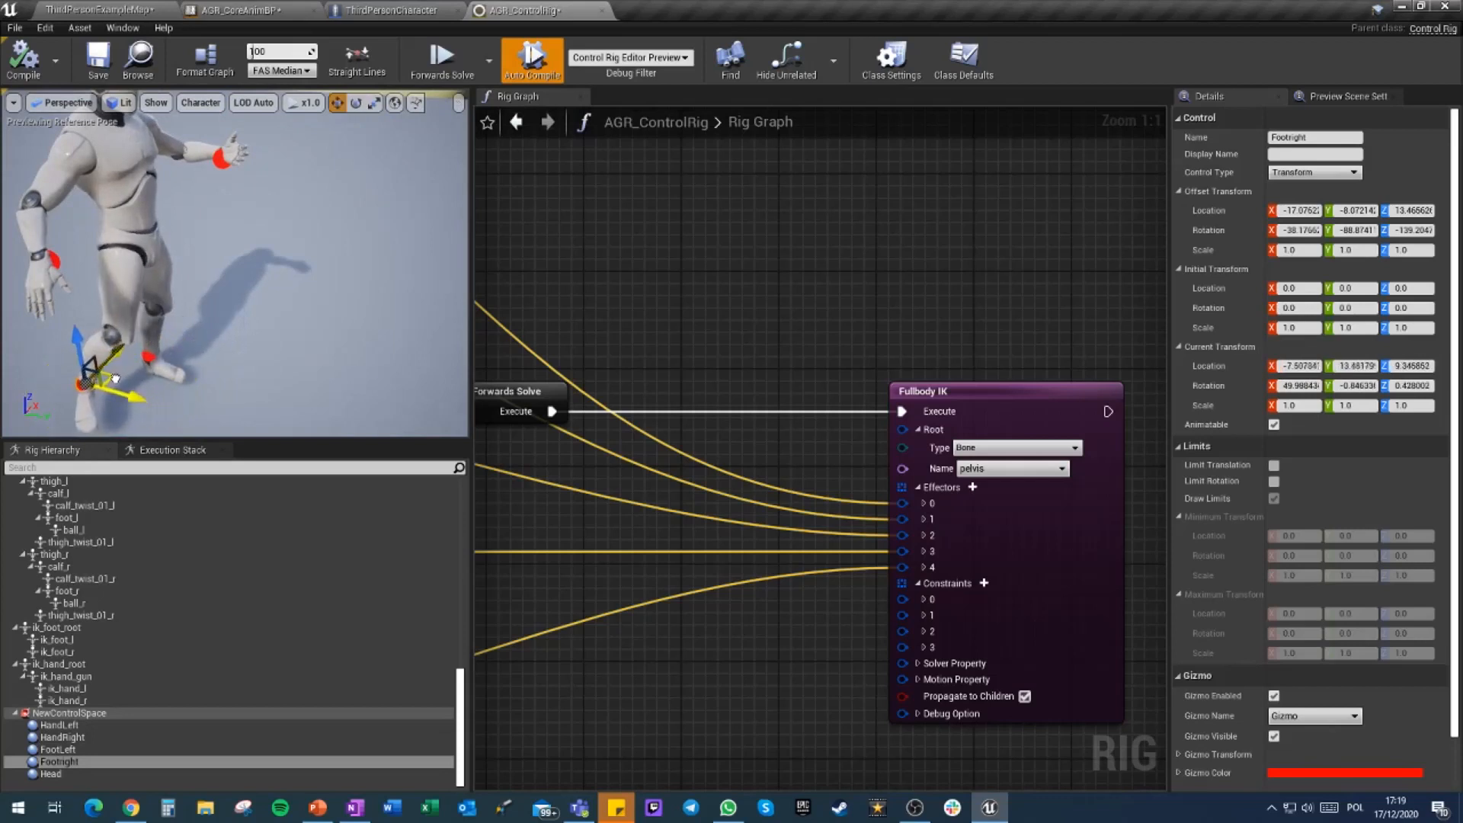
{"action": "left_click", "coordinate": [152, 360]}
{"action": "left_click_drag", "start_coordinate": [206, 364], "coordinate": [225, 347]}
Shift the Head control slightly backward and rotate it around the vertical axis to test the full-body IK
{"action": "right_click_drag", "start_coordinate": [229, 335], "coordinate": [219, 263]}
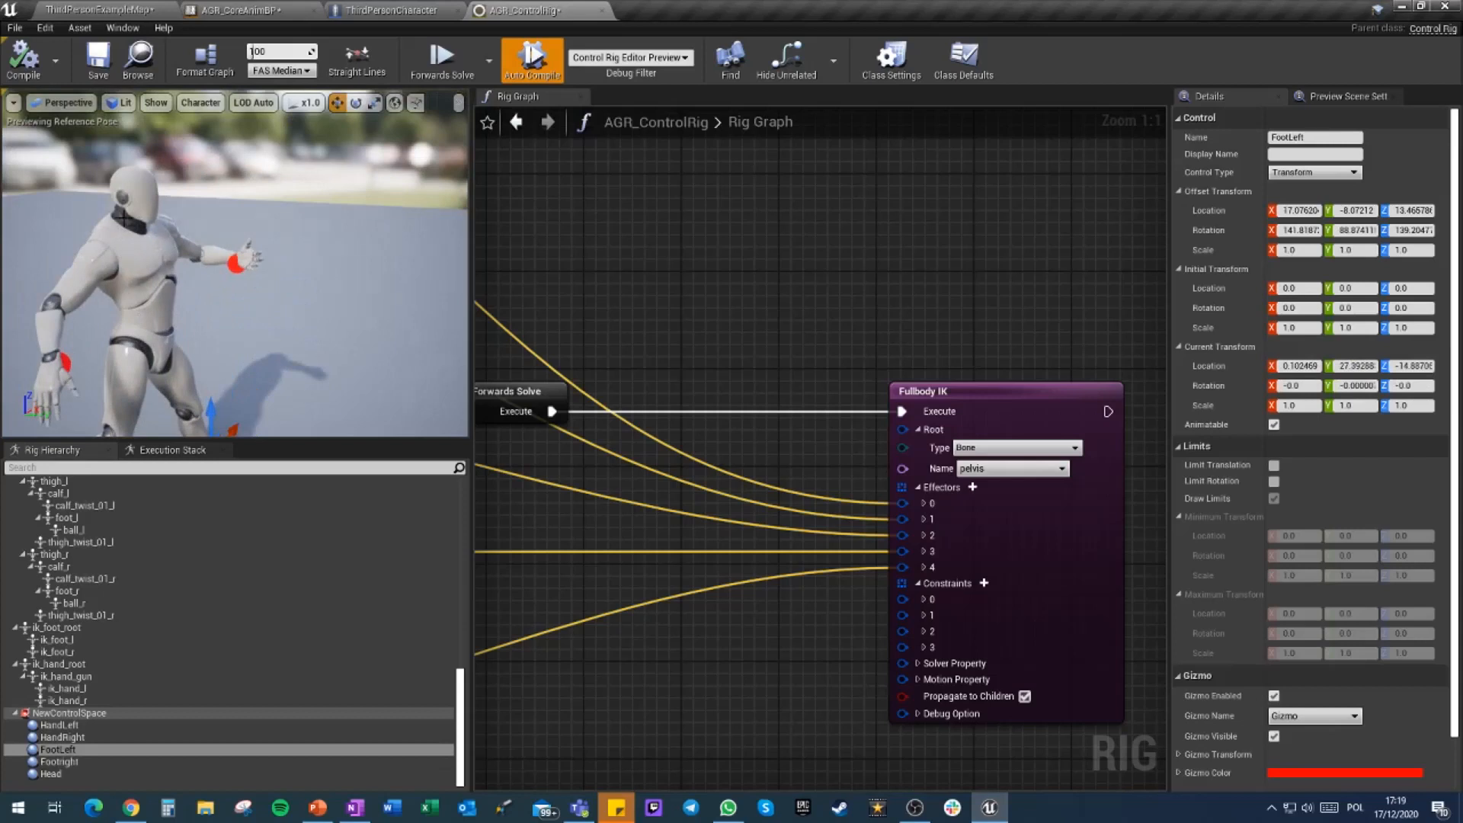
{"action": "left_click", "coordinate": [50, 774]}
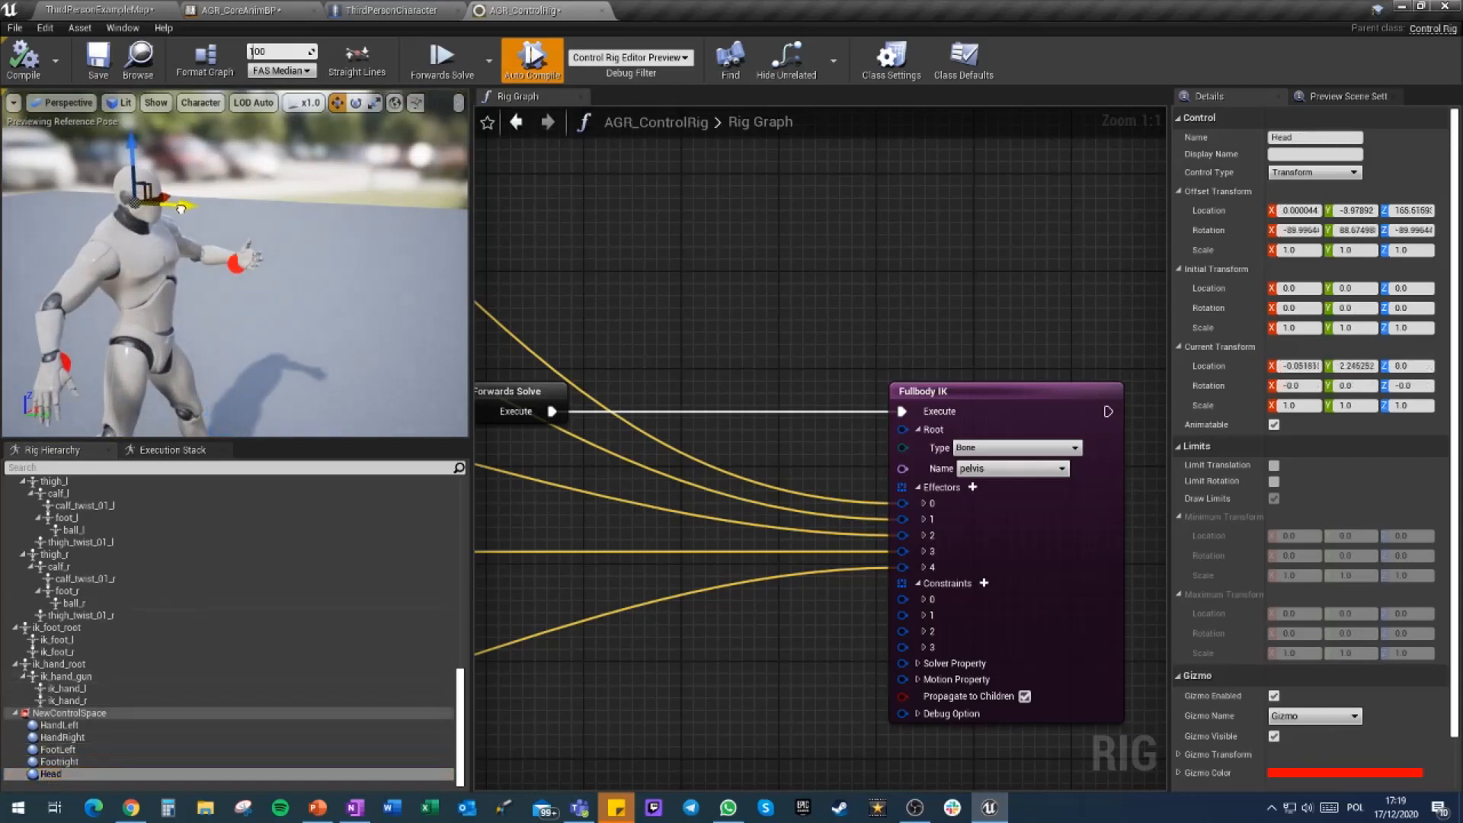
{"action": "mouse_move", "coordinate": [181, 208]}
{"action": "left_mouse_down"}
{"action": "mouse_move", "coordinate": [202, 229]}
{"action": "mouse_move", "coordinate": [142, 220]}
{"action": "mouse_move", "coordinate": [241, 227]}
{"action": "mouse_move", "coordinate": [167, 222]}
{"action": "left_mouse_up"}
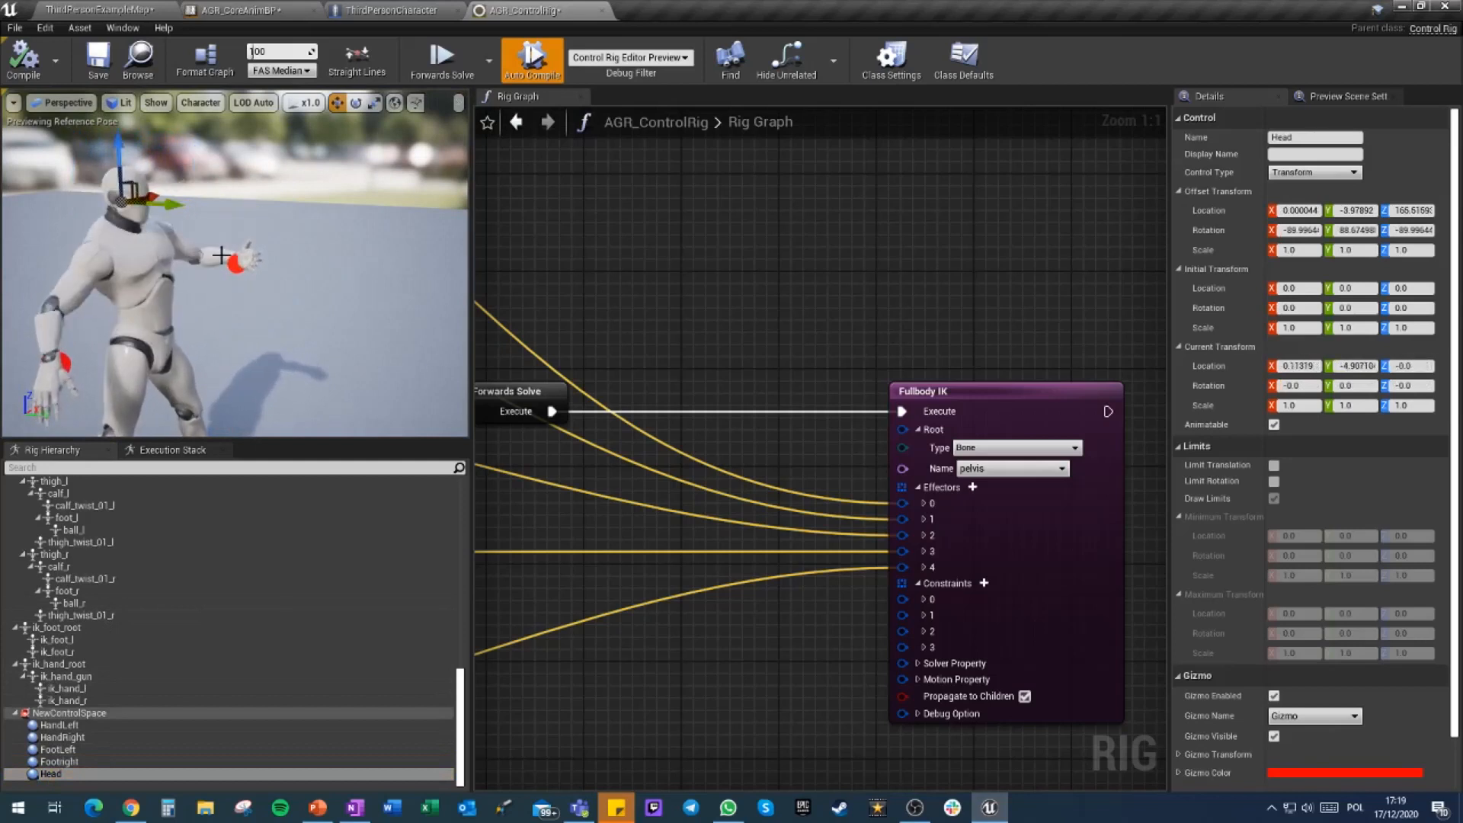
{"action": "right_click_drag", "start_coordinate": [220, 255], "coordinate": [164, 211]}
{"action": "key", "text": "e"}
{"action": "left_click_drag", "start_coordinate": [145, 276], "coordinate": [166, 279]}
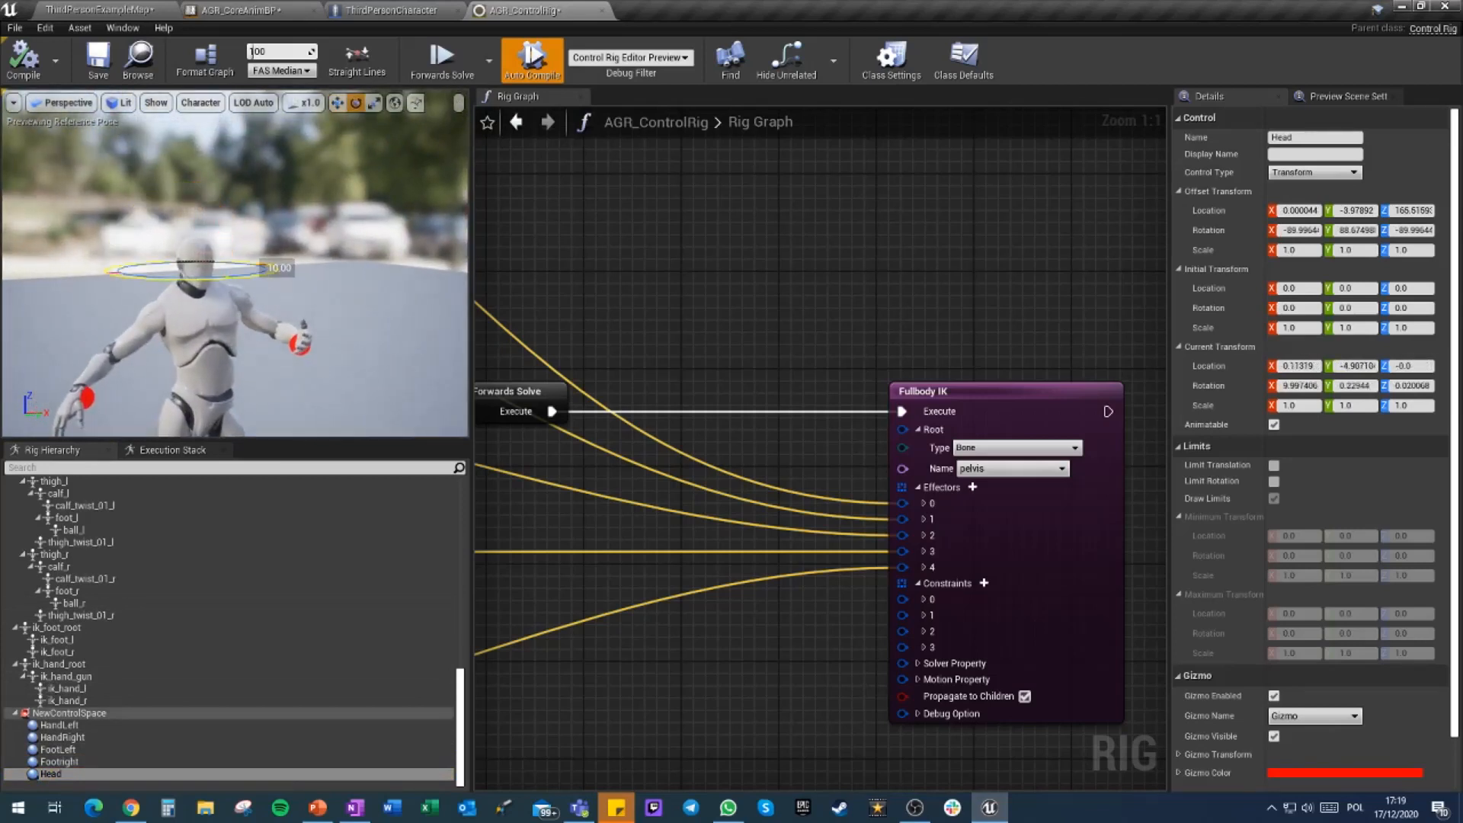
{"action": "mouse_move", "coordinate": [274, 274]}
{"action": "left_mouse_down"}
{"action": "mouse_move", "coordinate": [187, 278]}
{"action": "mouse_move", "coordinate": [264, 265]}
{"action": "left_mouse_up"}
{"action": "key", "text": "w"}
Move the HandRight control in front of the torso and rotate it so the forearm and hand point forward
{"action": "right_click_drag", "start_coordinate": [264, 343], "coordinate": [302, 384]}
{"action": "left_click", "coordinate": [272, 375]}
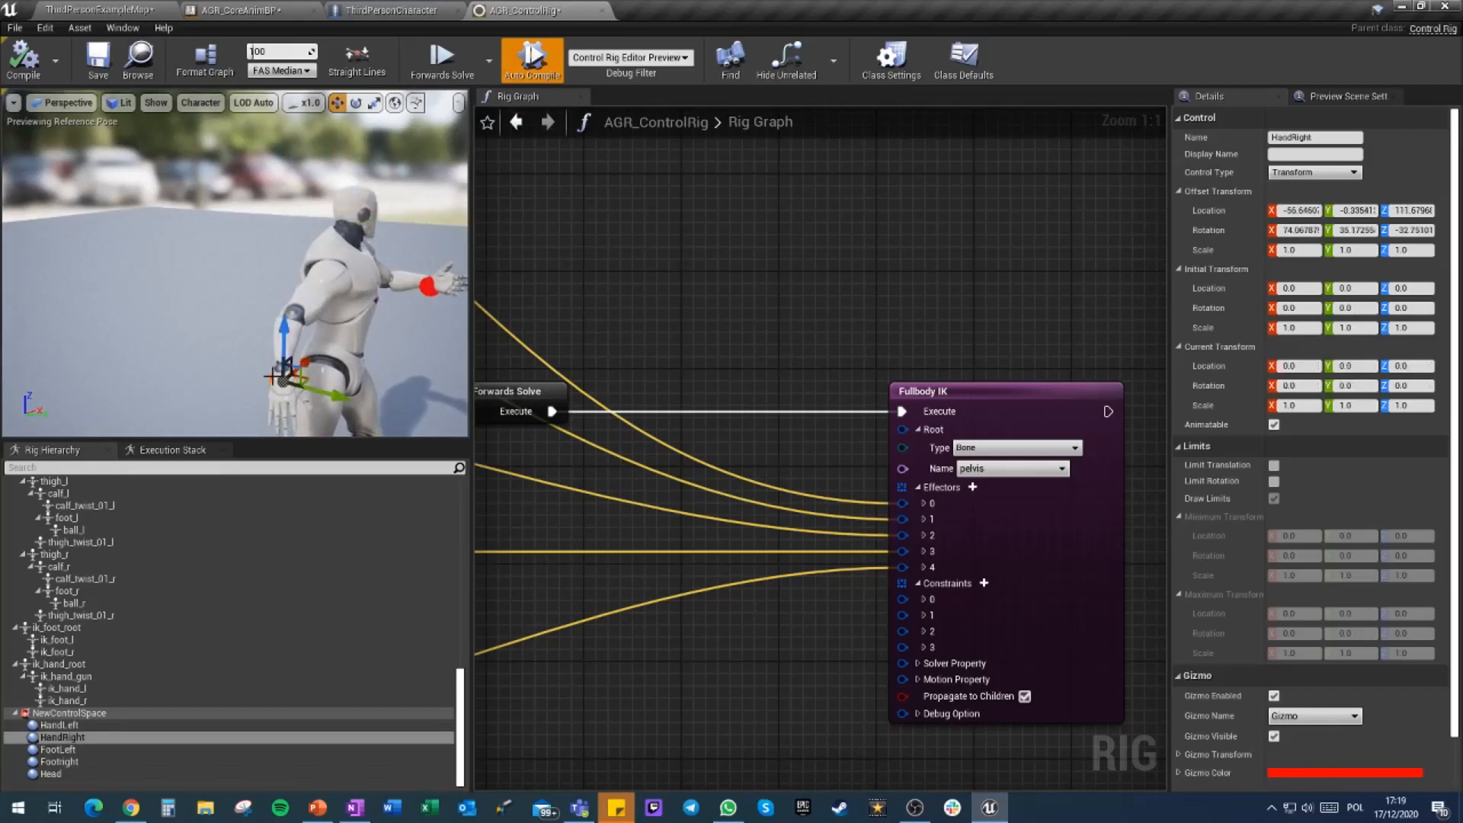
{"action": "left_click_drag", "start_coordinate": [388, 368], "coordinate": [405, 357]}
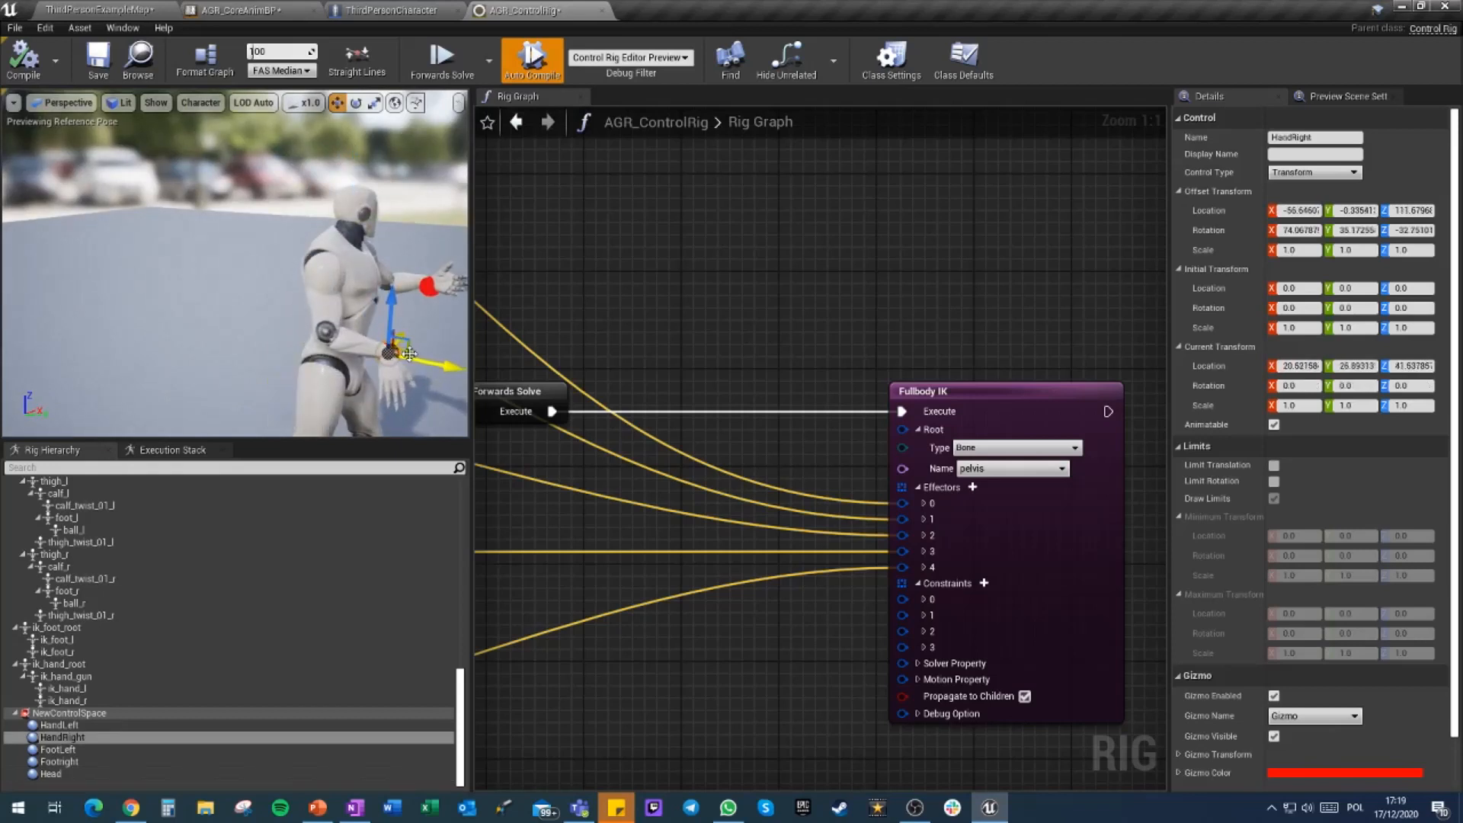
{"action": "key", "text": "e"}
{"action": "left_click_drag", "start_coordinate": [409, 278], "coordinate": [330, 297]}
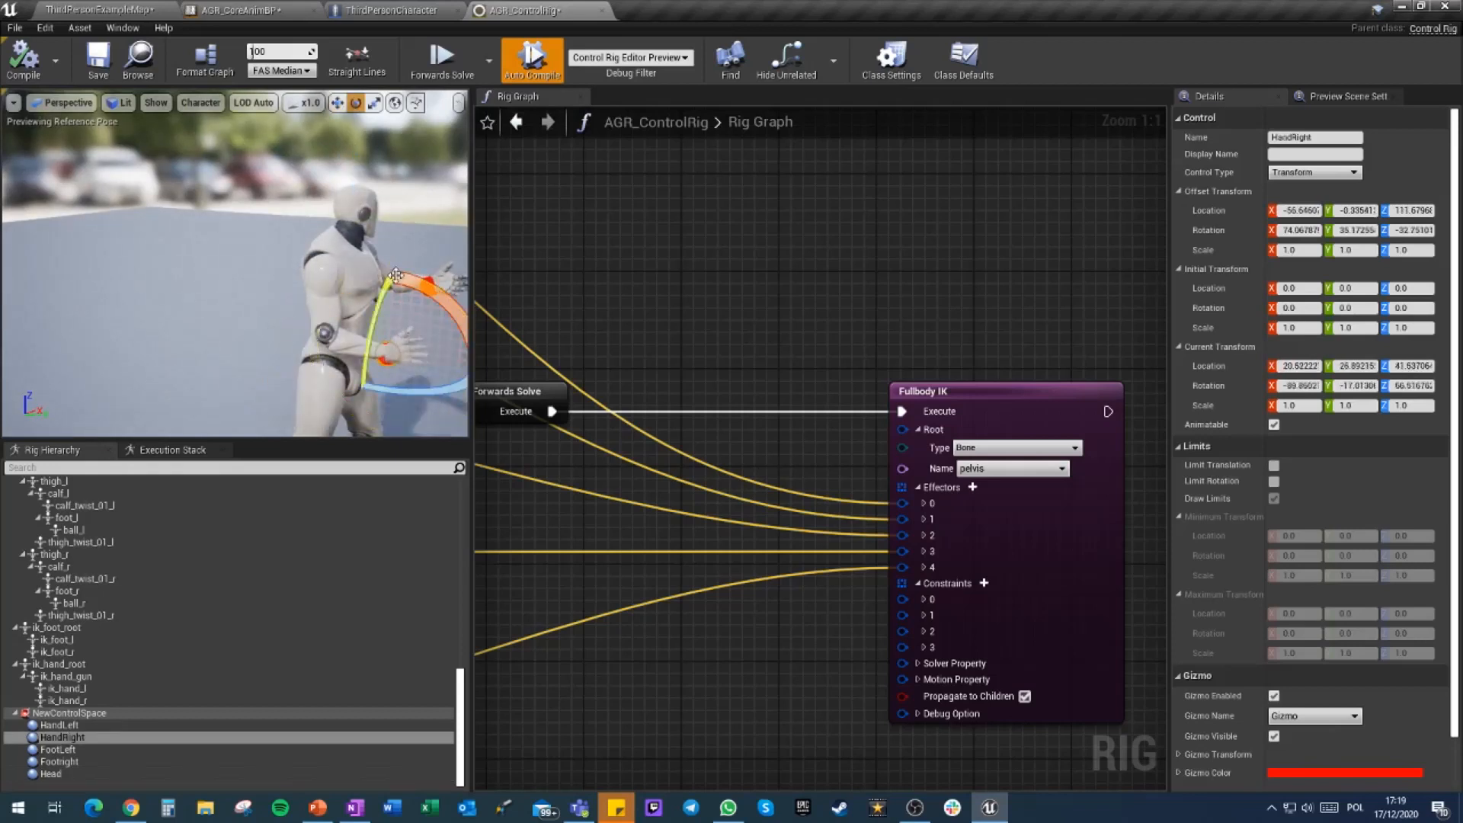
{"action": "right_click_drag", "start_coordinate": [331, 297], "coordinate": [255, 351]}
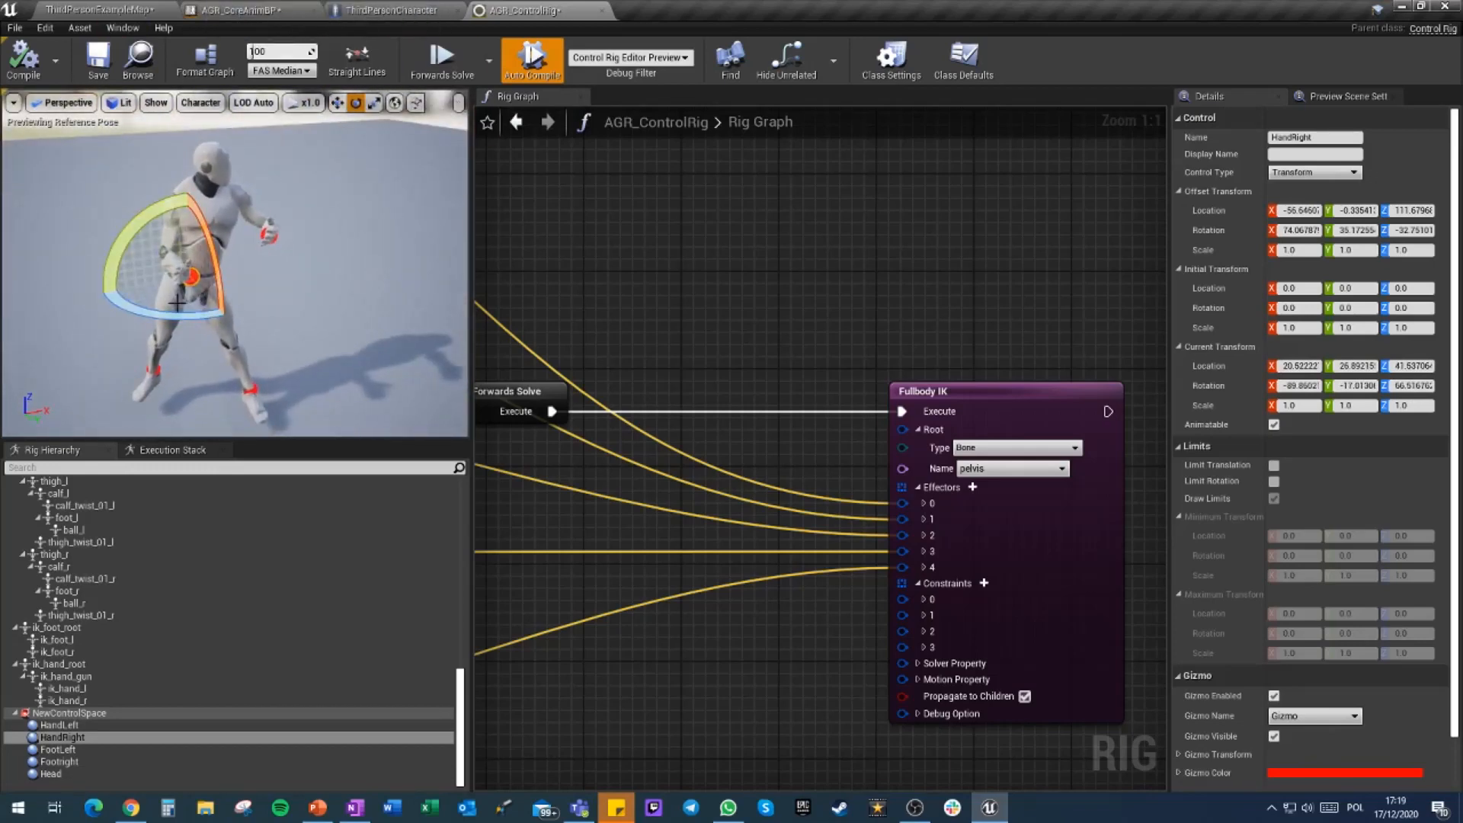
Look briefly at the AGR_CoreAnimBP graph, return to AGR_ControlRig and go through the rig controls from Head up to HandLeft
{"action": "left_click", "coordinate": [239, 9]}
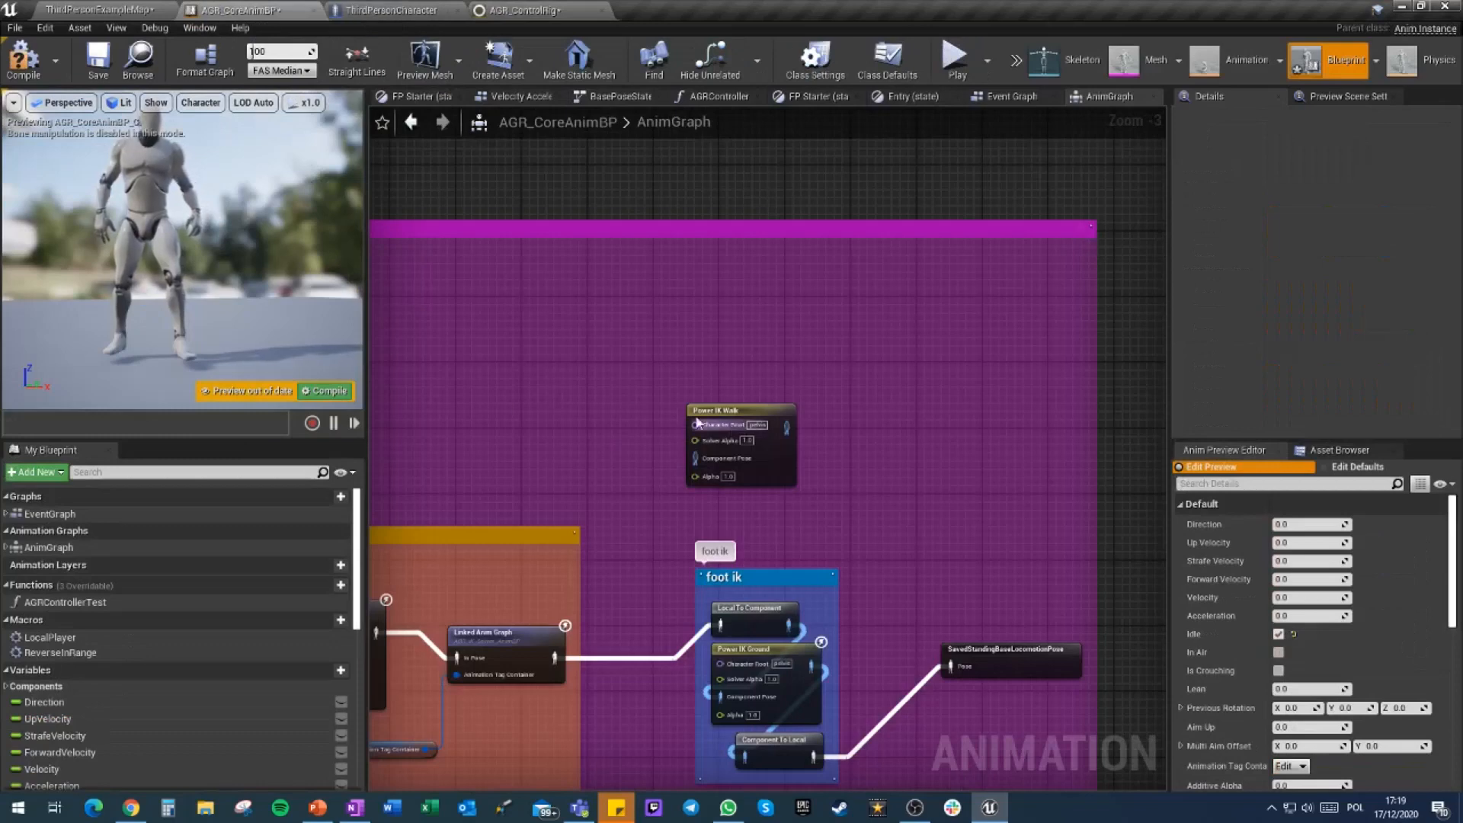
{"action": "left_click", "coordinate": [557, 10]}
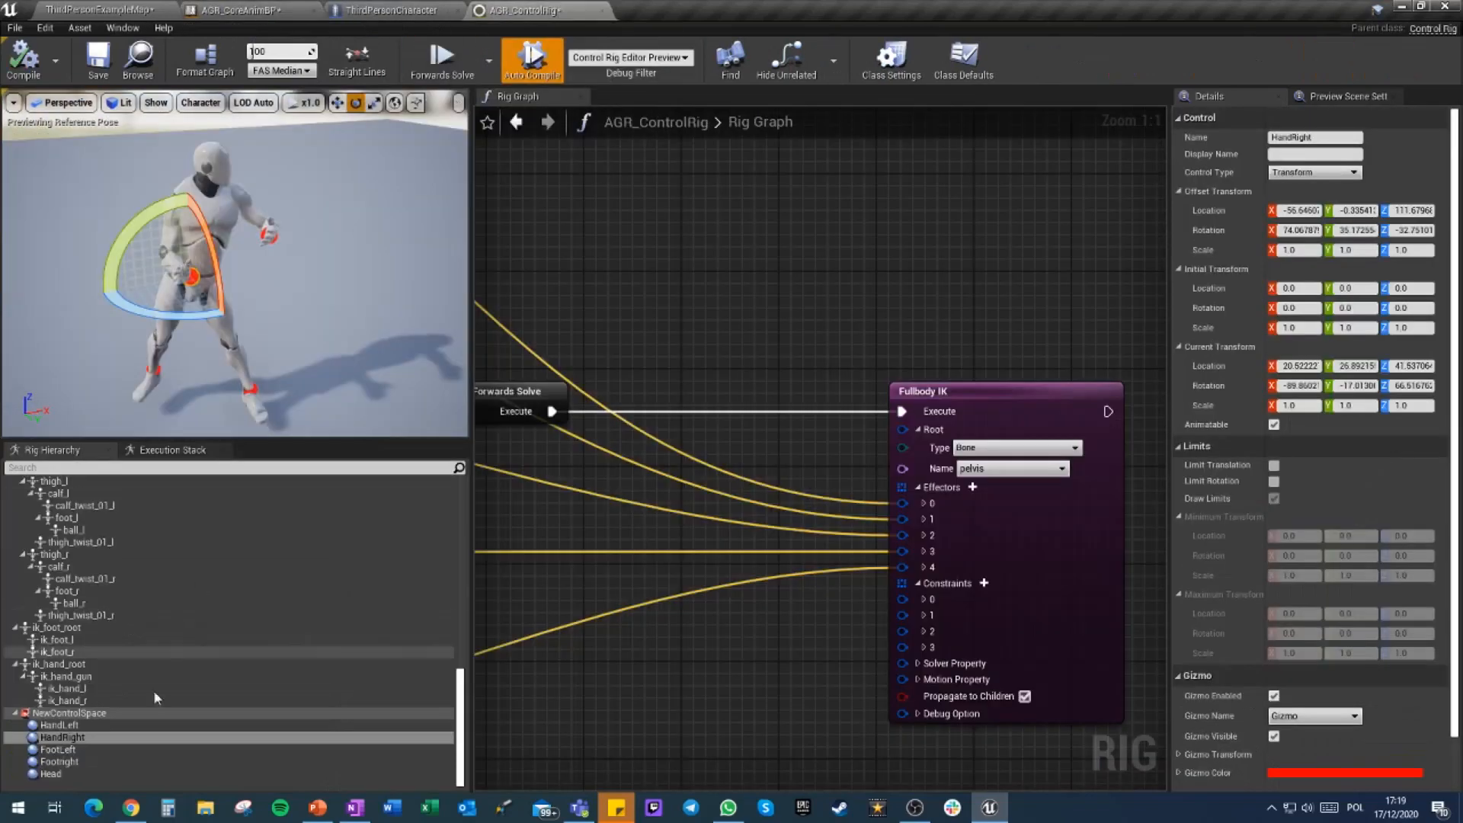
{"action": "left_click", "coordinate": [54, 779]}
{"action": "key", "text": "Up"}
{"action": "key", "text": "Up"}
{"action": "key", "text": "Up"}
{"action": "key", "text": "Up"}
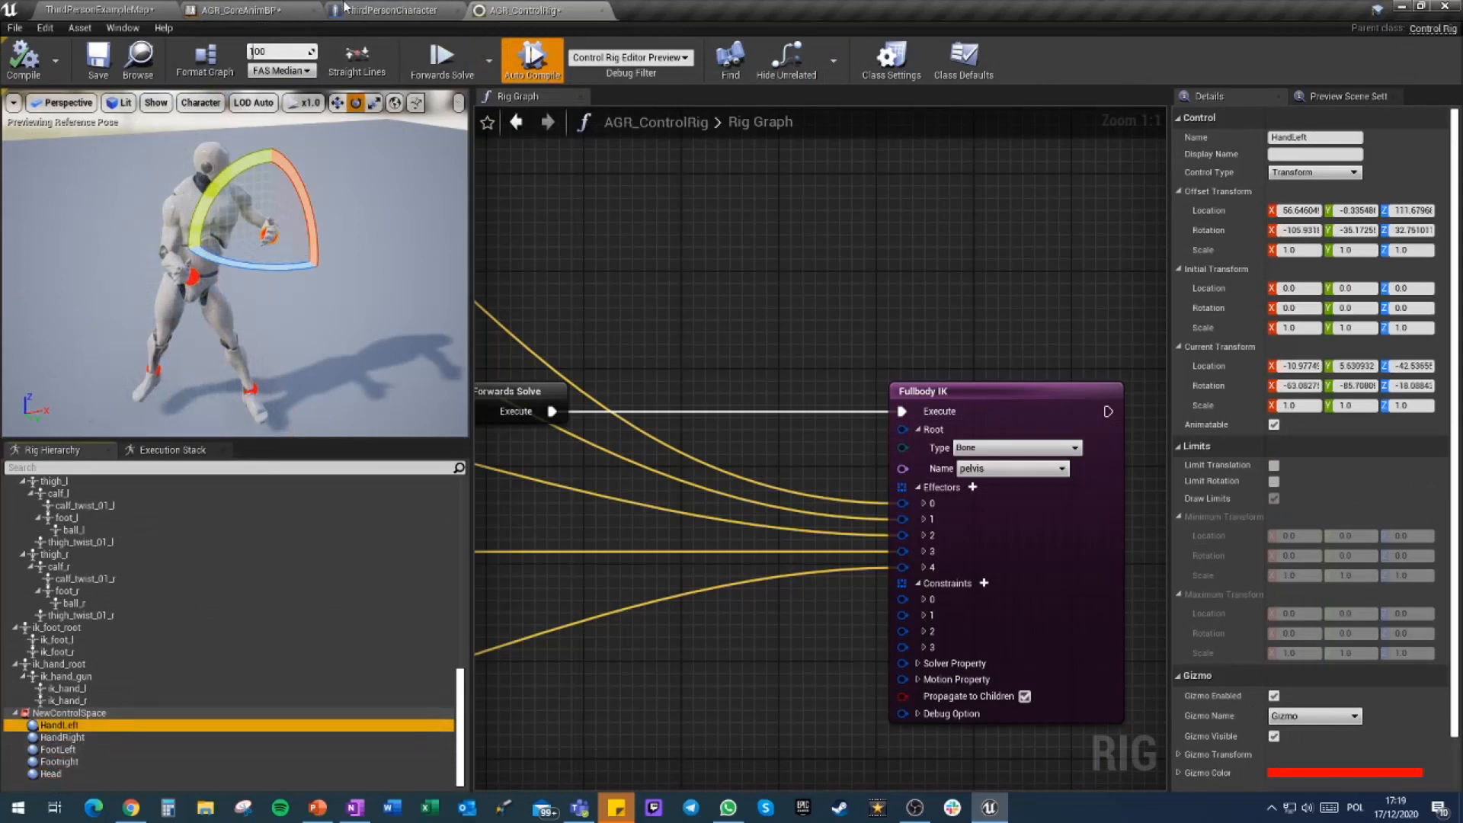
Save AGR_CoreAnimBP and delete the unconnected Power IK Walk node from its AnimGraph
{"action": "left_click", "coordinate": [243, 9]}
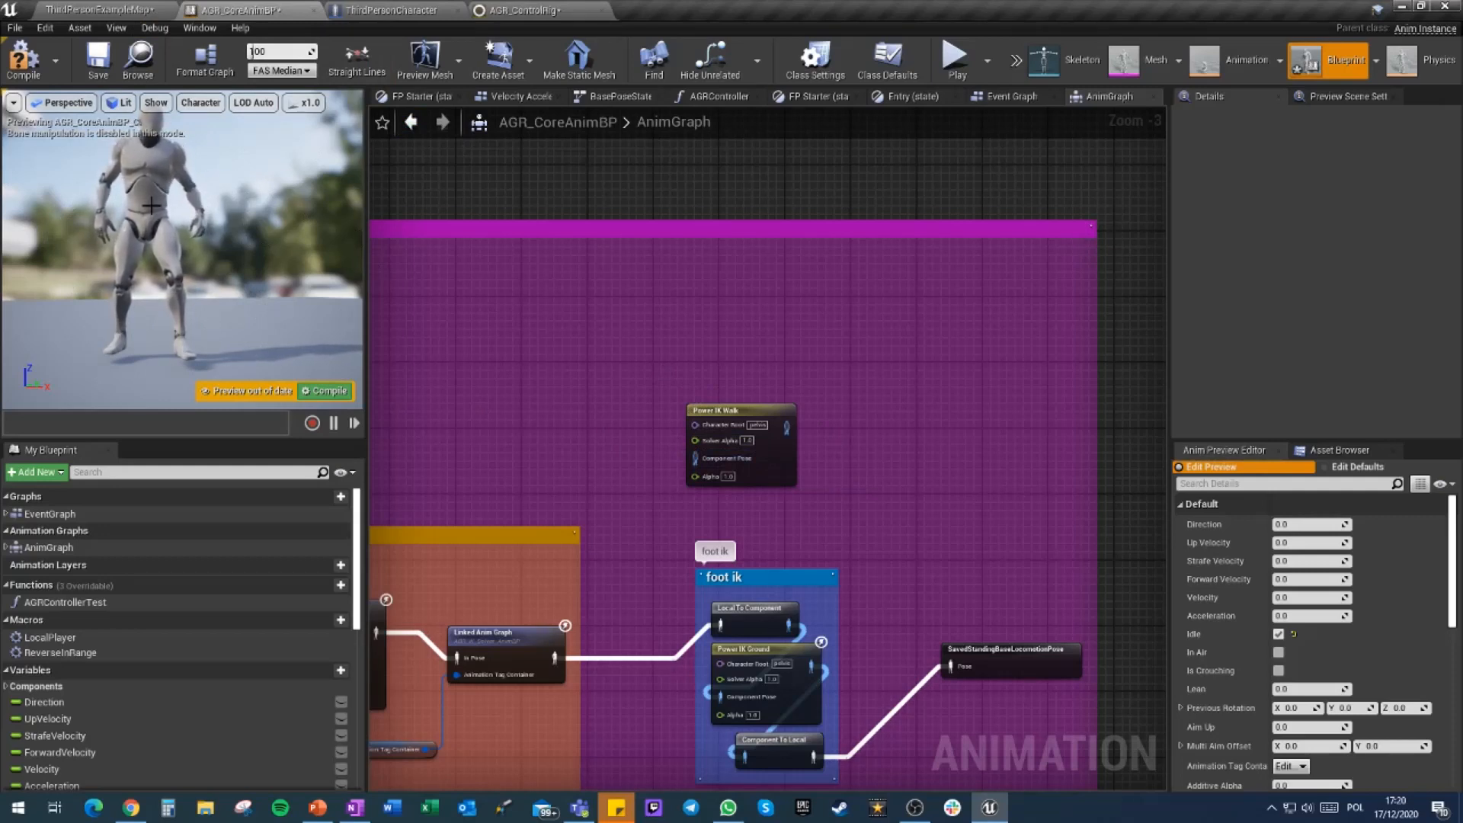
{"action": "key", "text": "ctrl+s"}
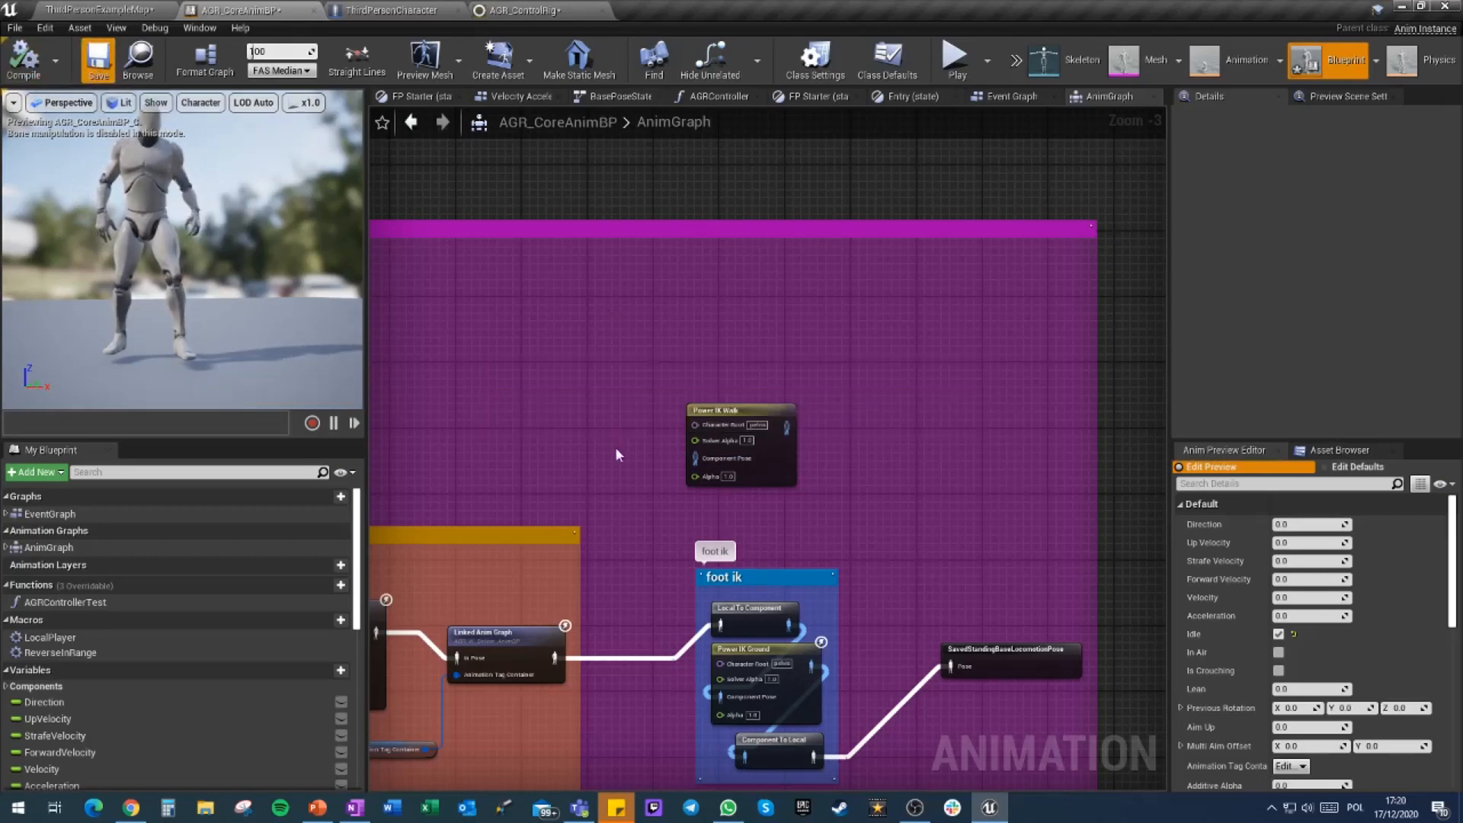
{"action": "left_click", "coordinate": [724, 415]}
{"action": "key", "text": "Delete"}
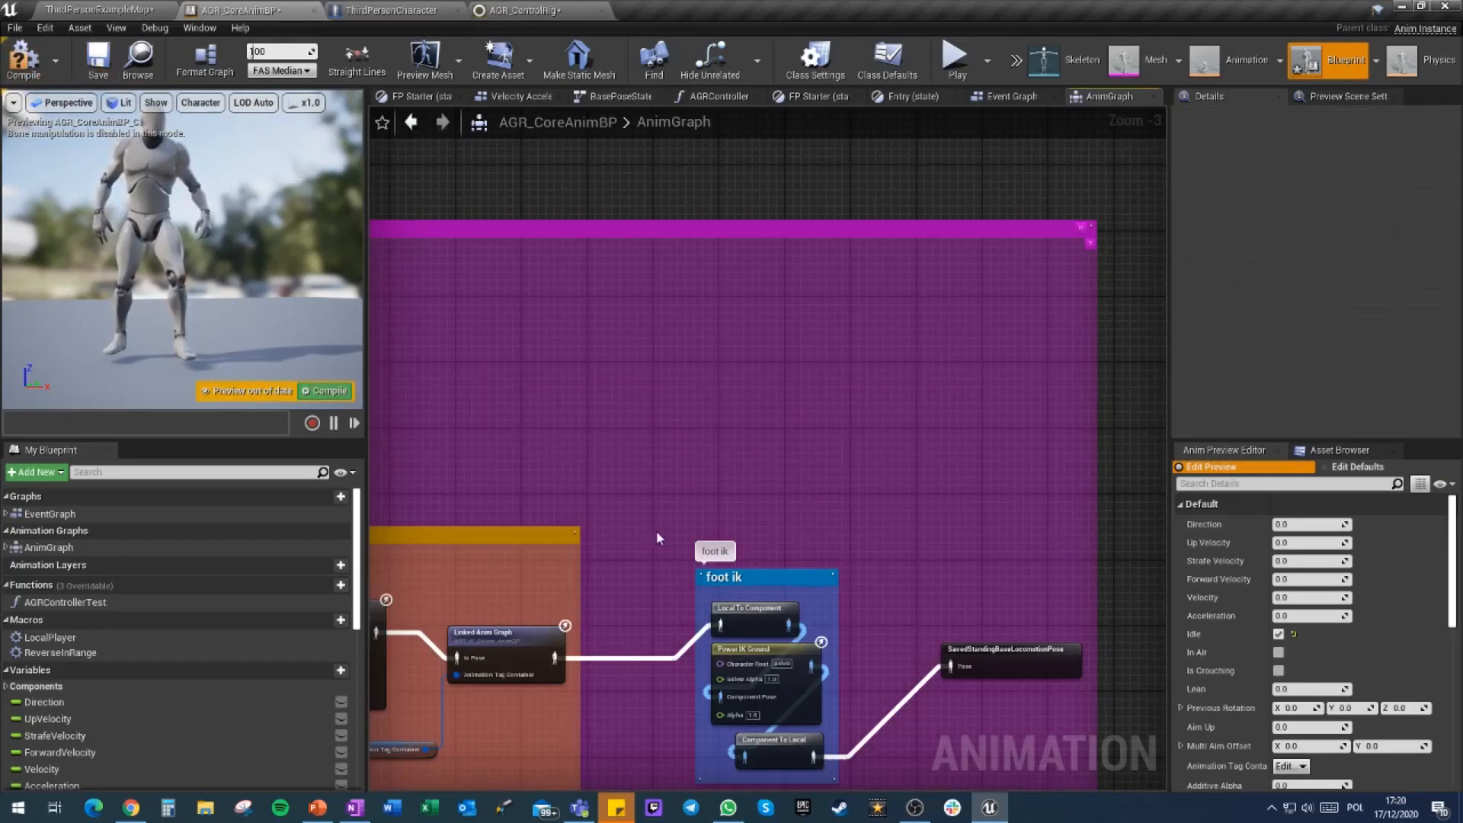
Compile AGR_CoreAnimBP and save it again
{"action": "scroll", "coordinate": [658, 537], "scroll_direction": "down", "scroll_amount": 4}
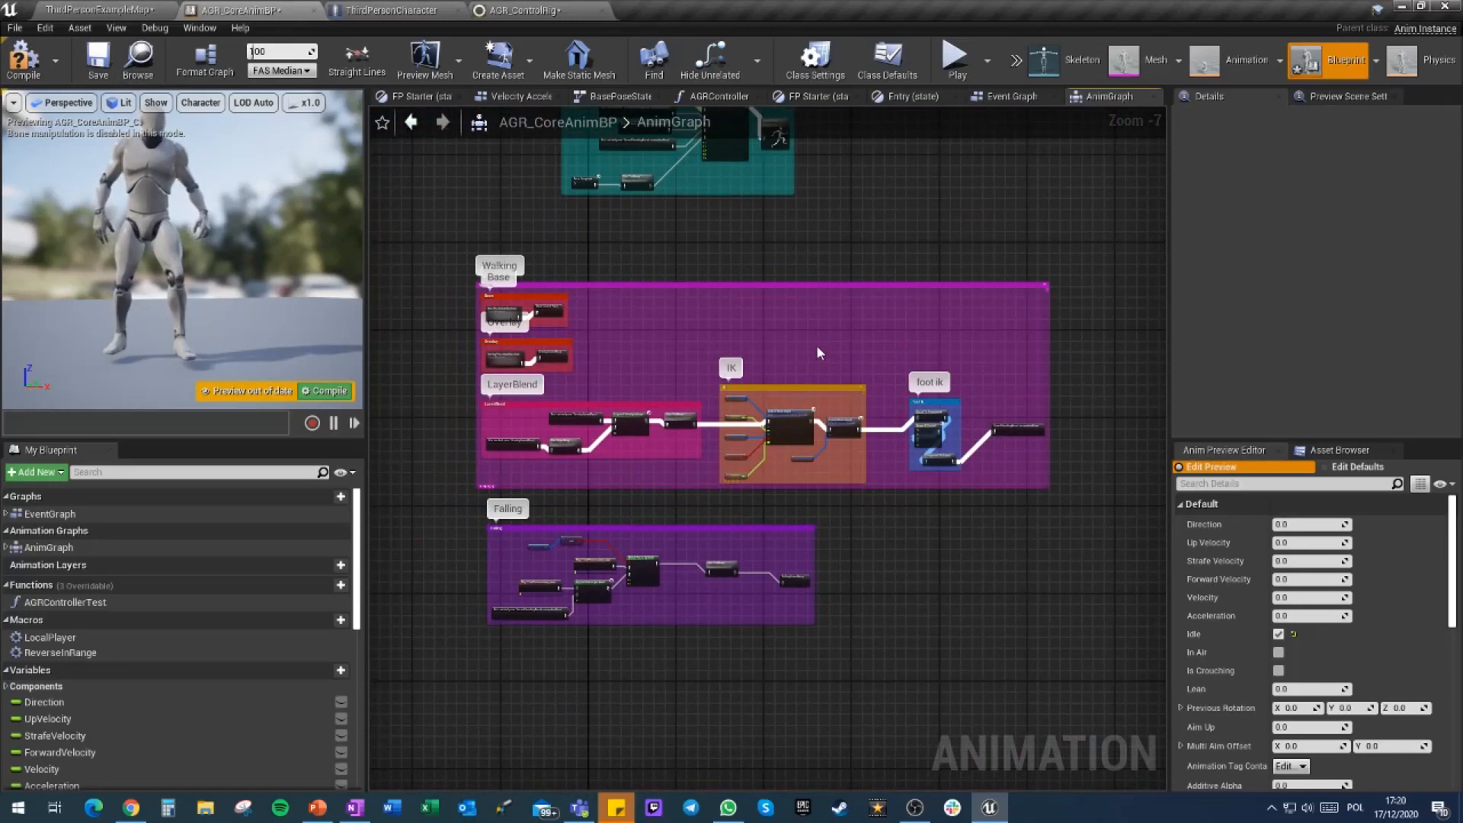
{"action": "left_click", "coordinate": [23, 59]}
{"action": "left_click", "coordinate": [96, 59]}
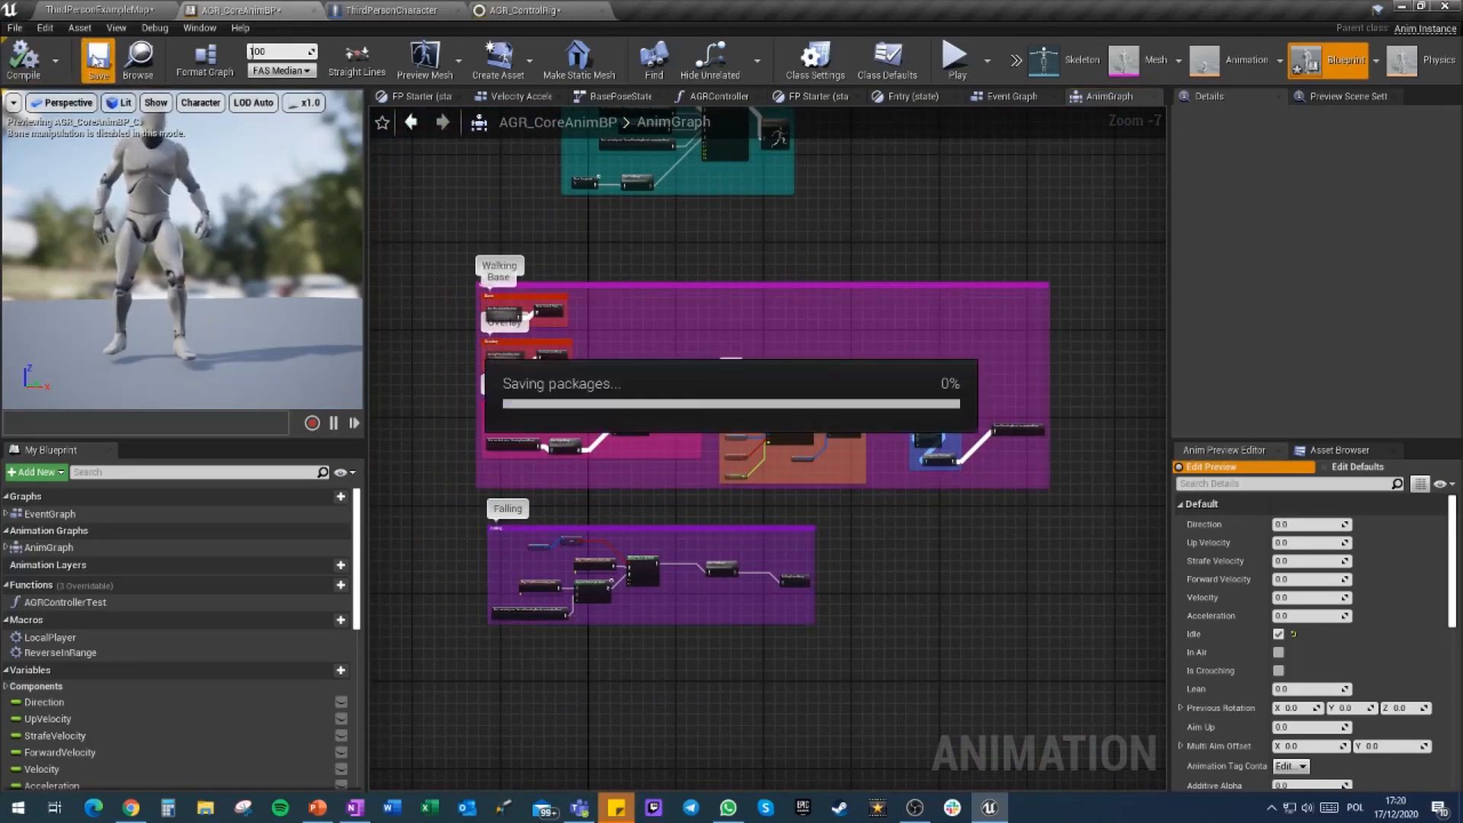
{"action": "scroll", "coordinate": [793, 415], "scroll_direction": "down", "scroll_amount": 2}
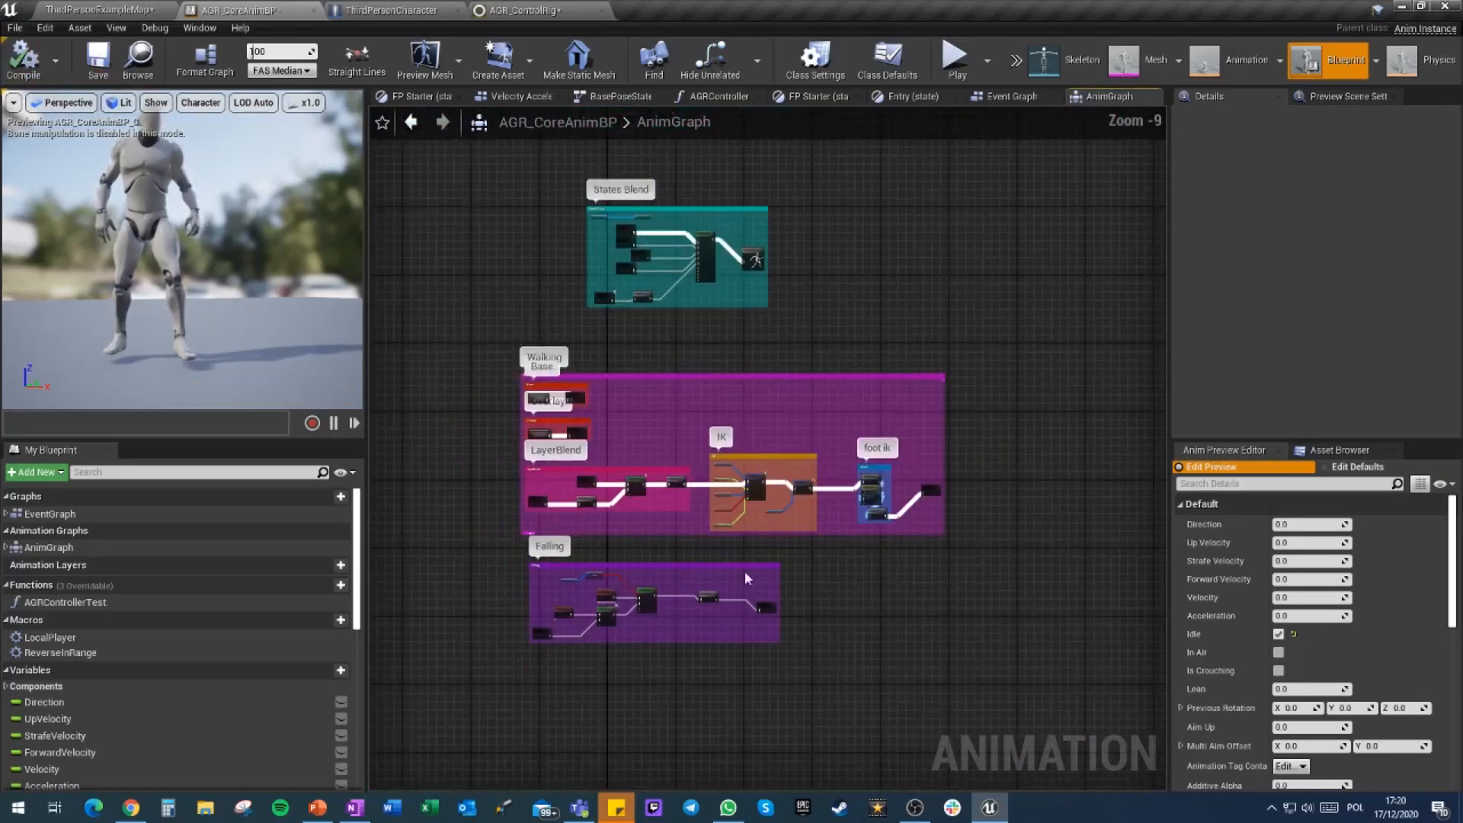
{"action": "left_click", "coordinate": [180, 9]}
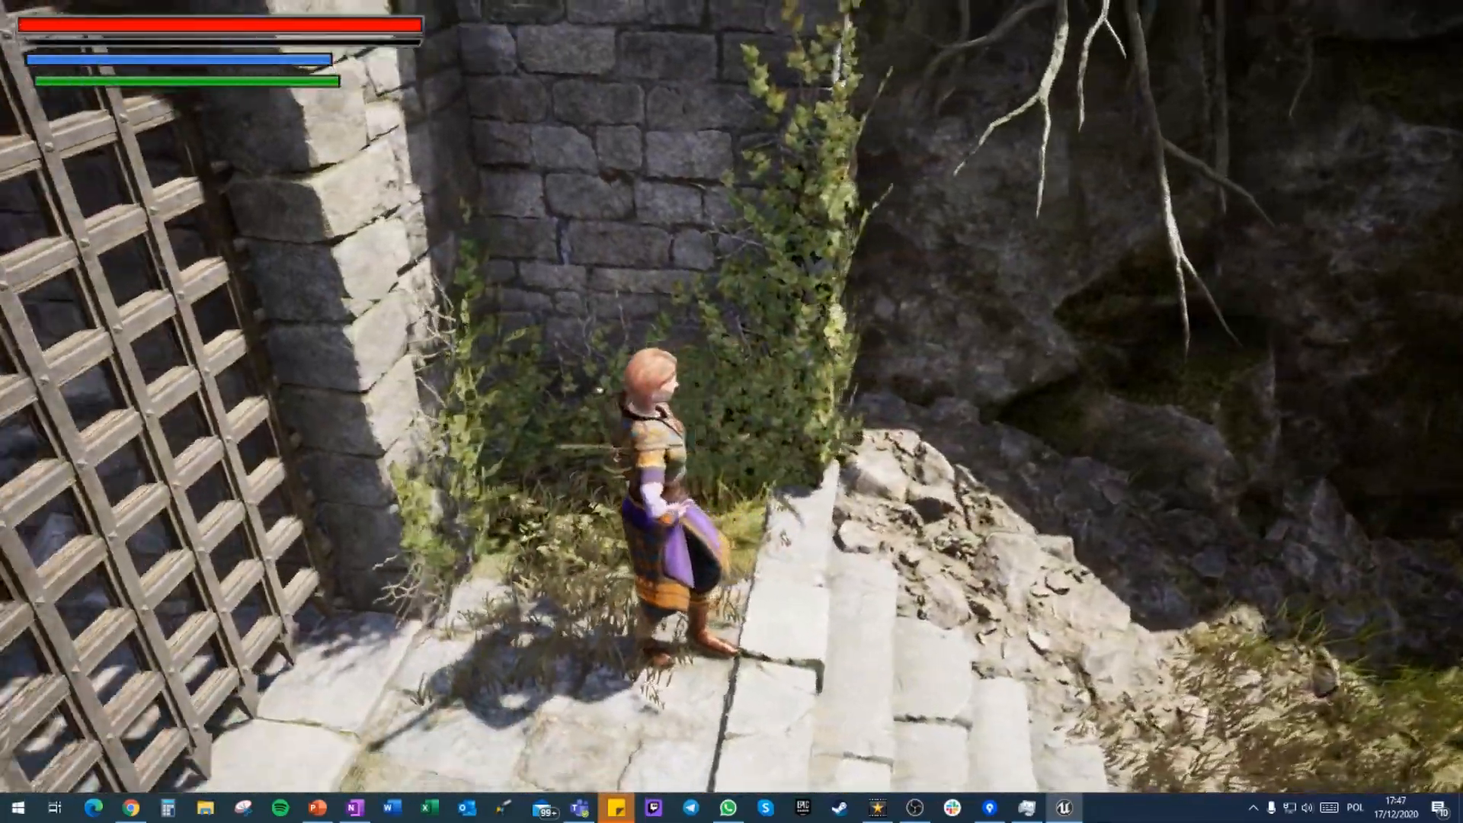
{"action": "key", "text": "w"}
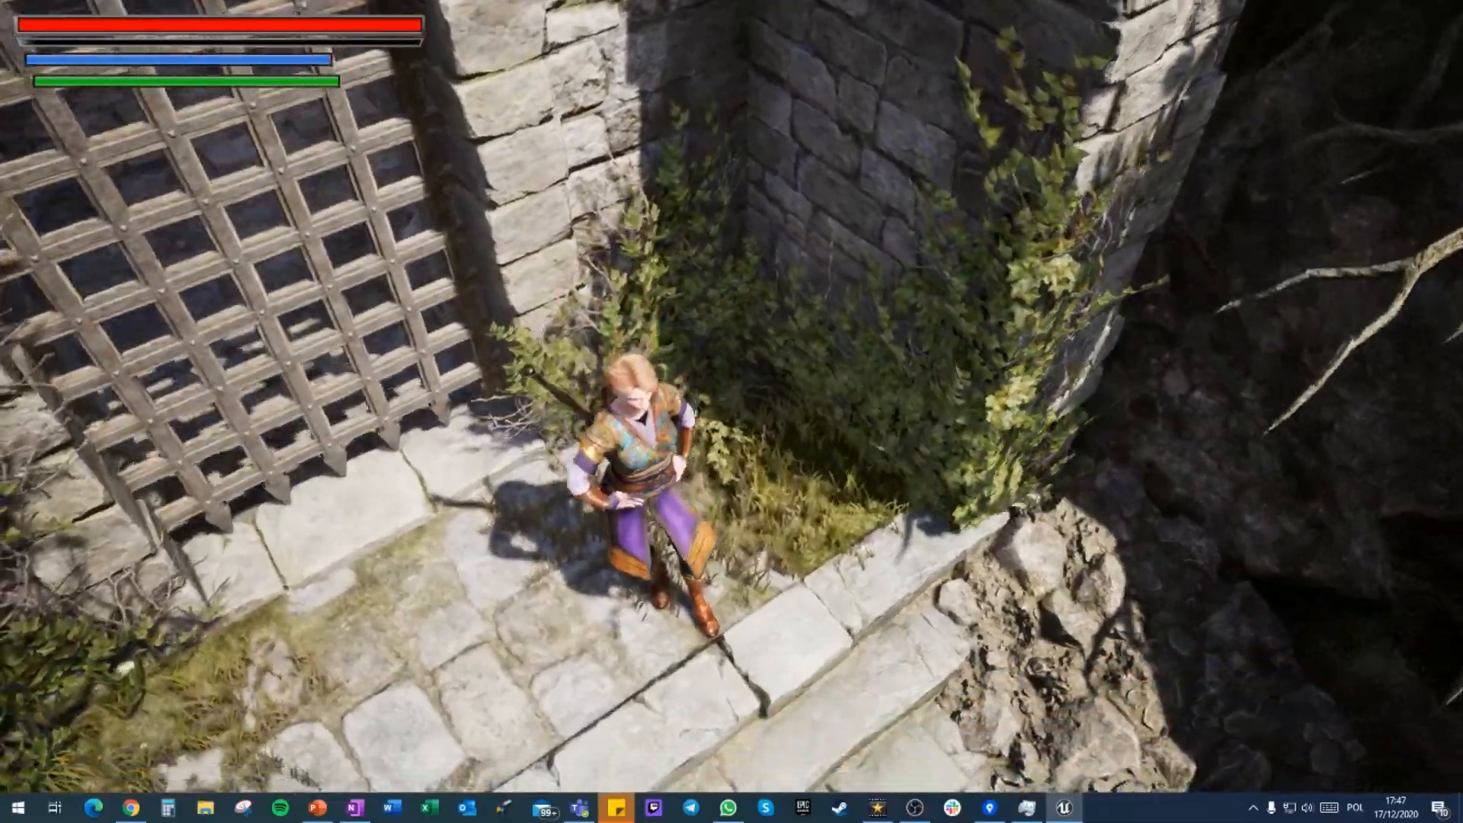
{"action": "key", "text": "d"}
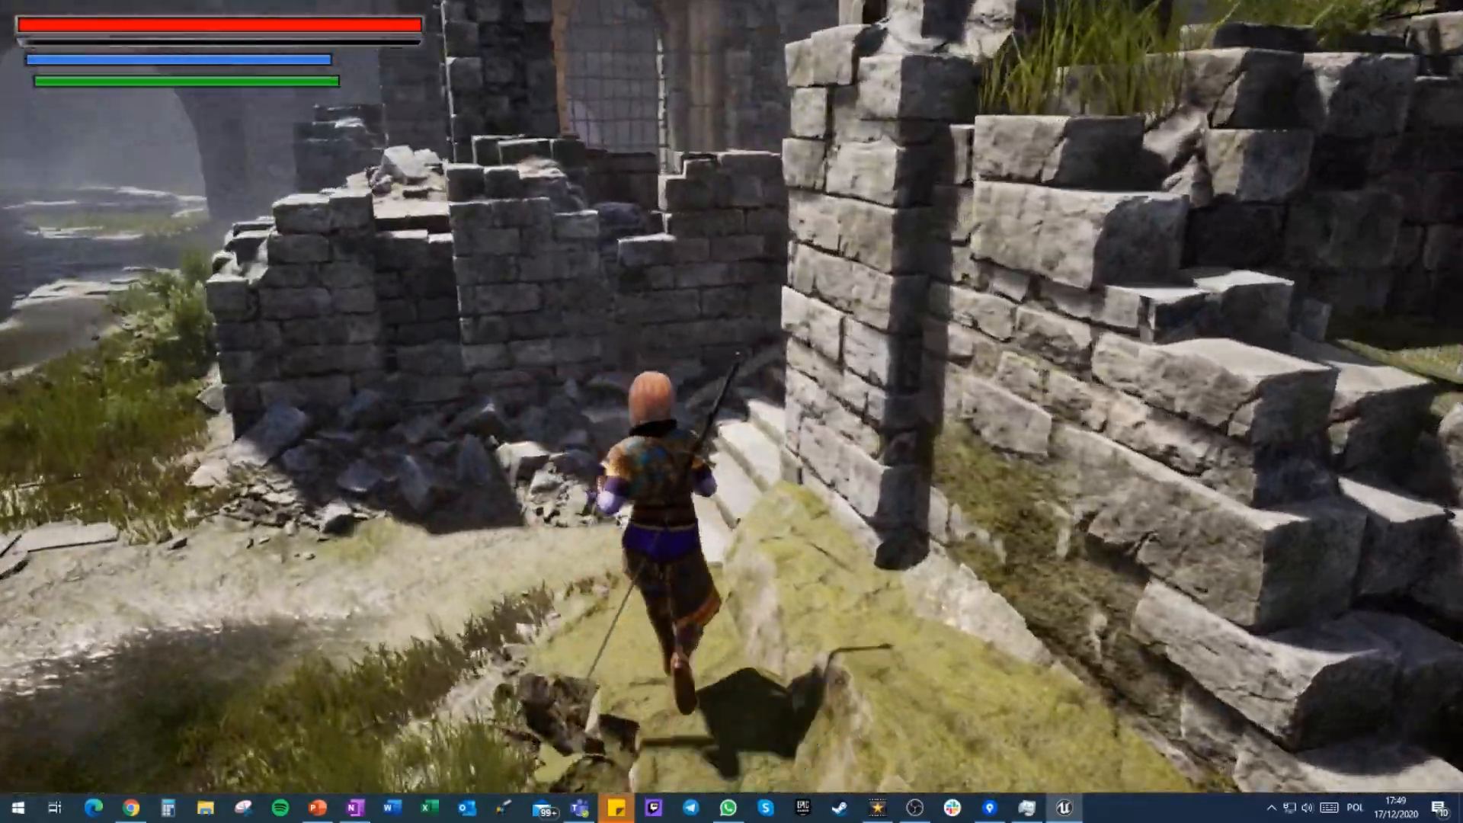
{"action": "key", "text": "w"}
{"action": "key", "text": "a"}
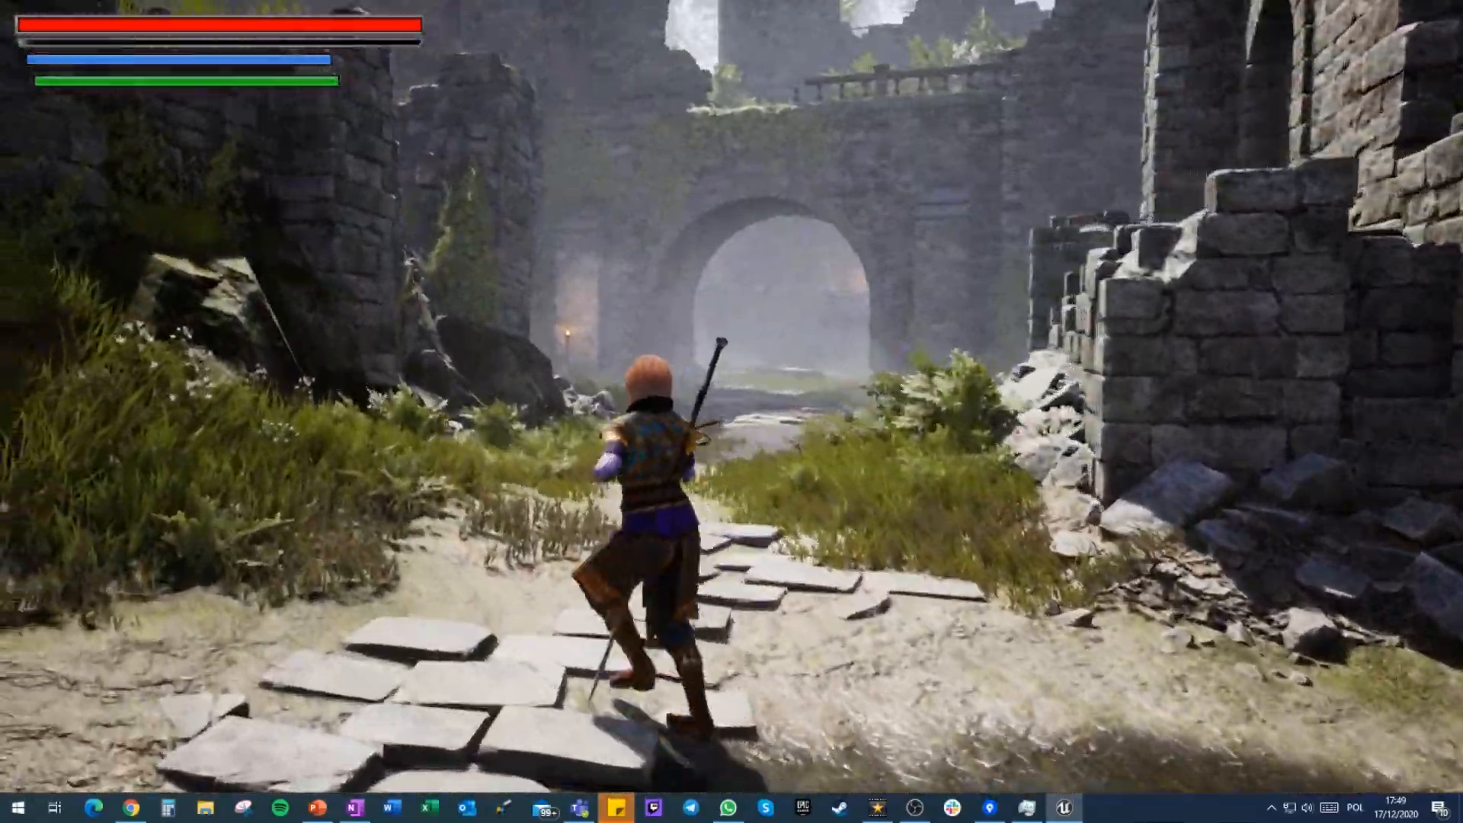
{"action": "key", "text": "w"}
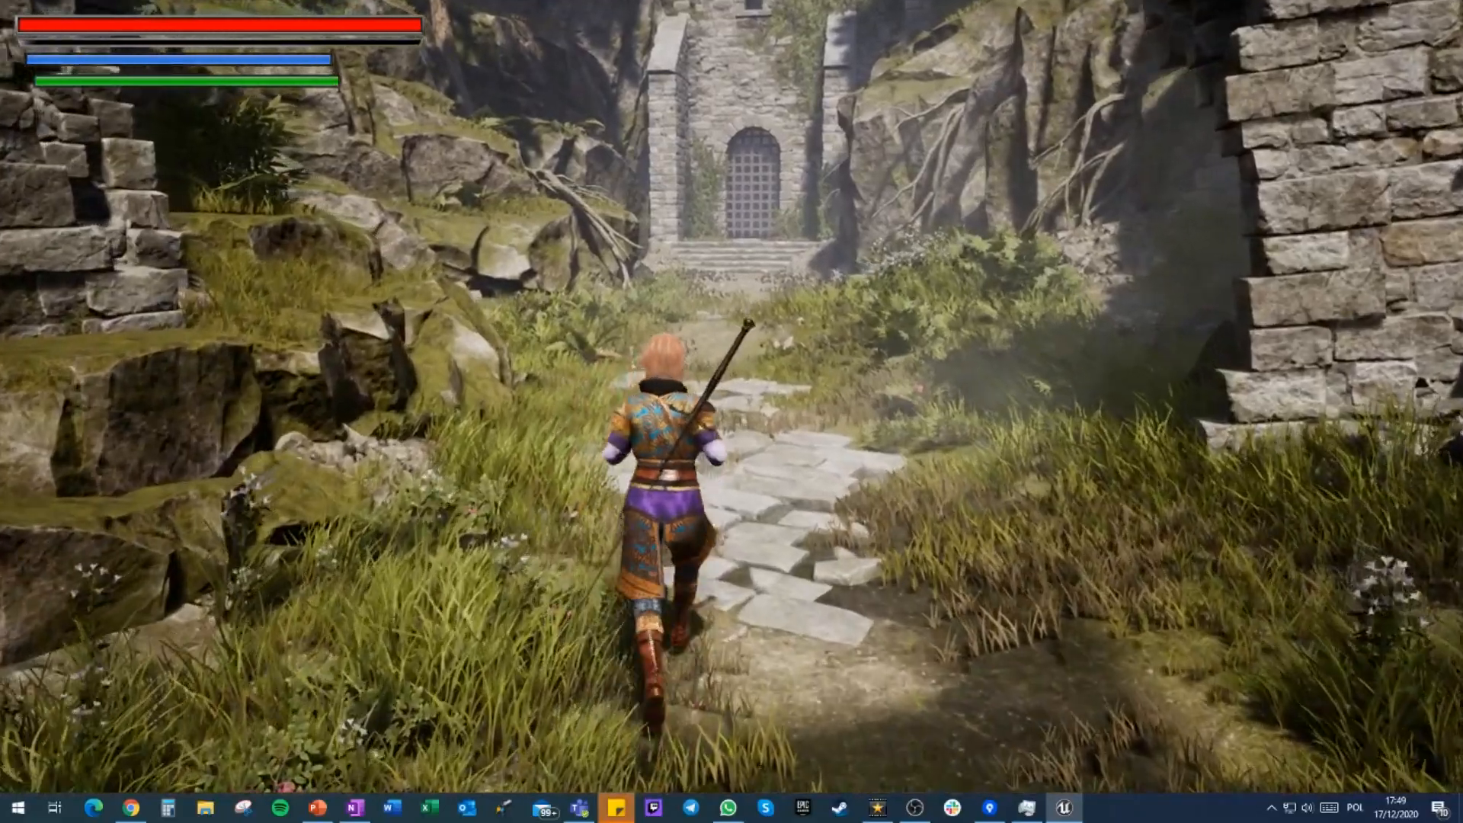
{"action": "key", "text": "w"}
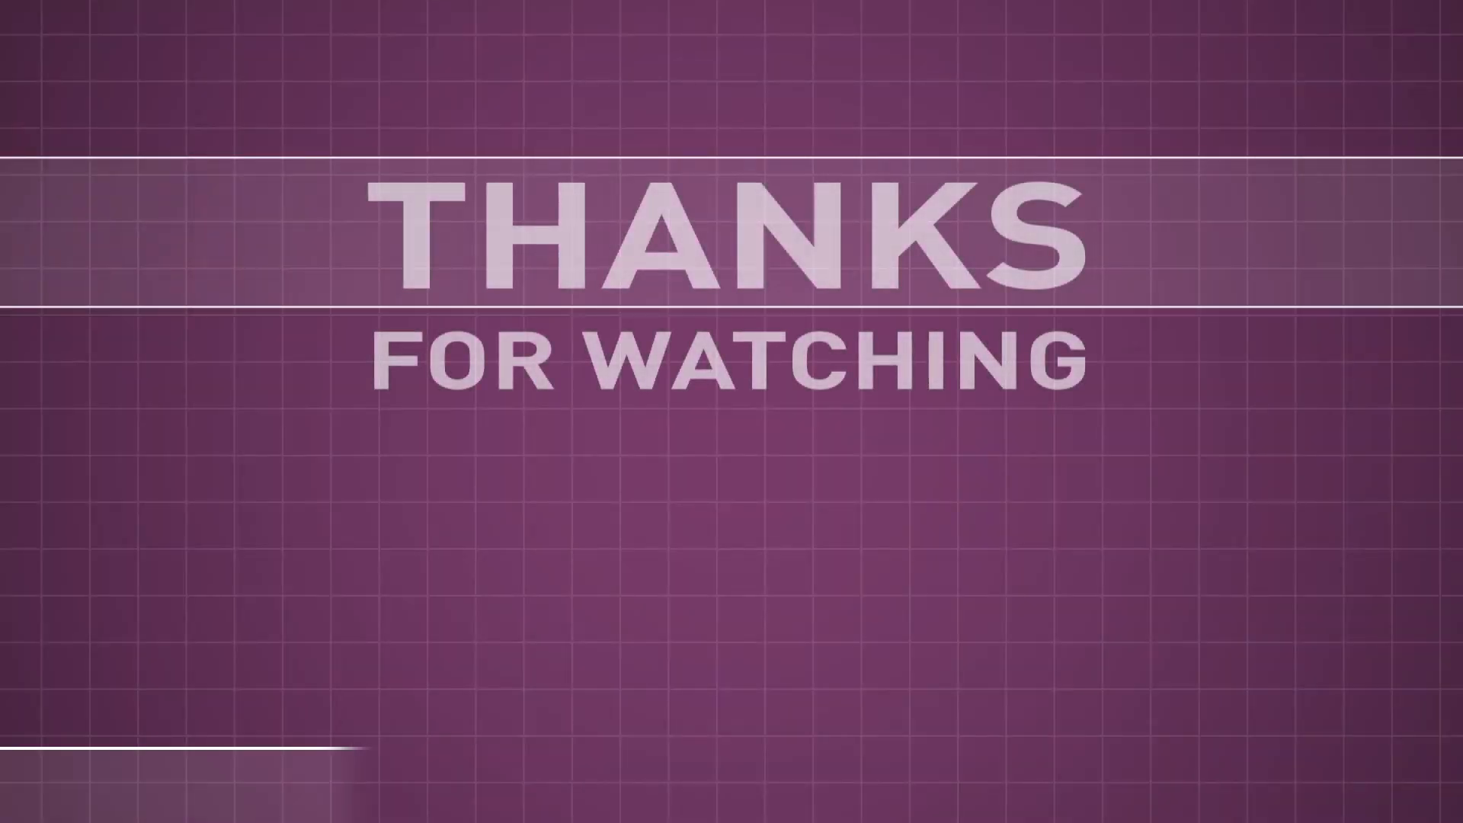